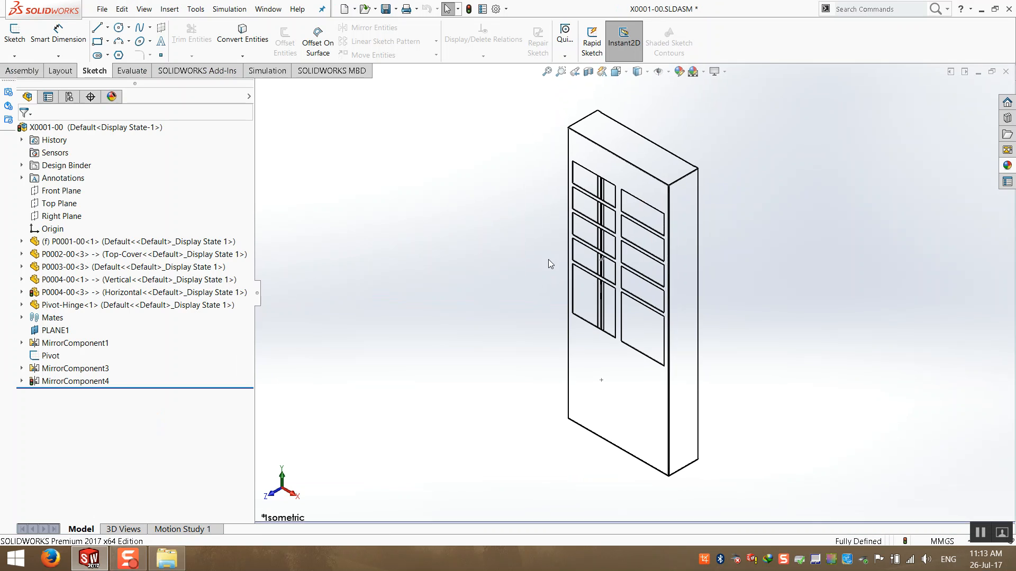
- Inspect the pivot hinge where the door meets the cabinet frame in the assembly
{"action": "middle_click_drag", "start_coordinate": [676, 344], "coordinate": [480, 346]}
{"action": "middle_click_drag", "start_coordinate": [598, 388], "coordinate": [618, 414]}
{"action": "left_click_drag", "start_coordinate": [618, 413], "coordinate": [861, 422]}
{"action": "middle_click_drag", "start_coordinate": [635, 456], "coordinate": [700, 466]}
{"action": "scroll", "coordinate": [598, 468], "scroll_direction": "down", "scroll_amount": 6}
{"action": "scroll", "coordinate": [508, 292], "scroll_direction": "down", "scroll_amount": 7}
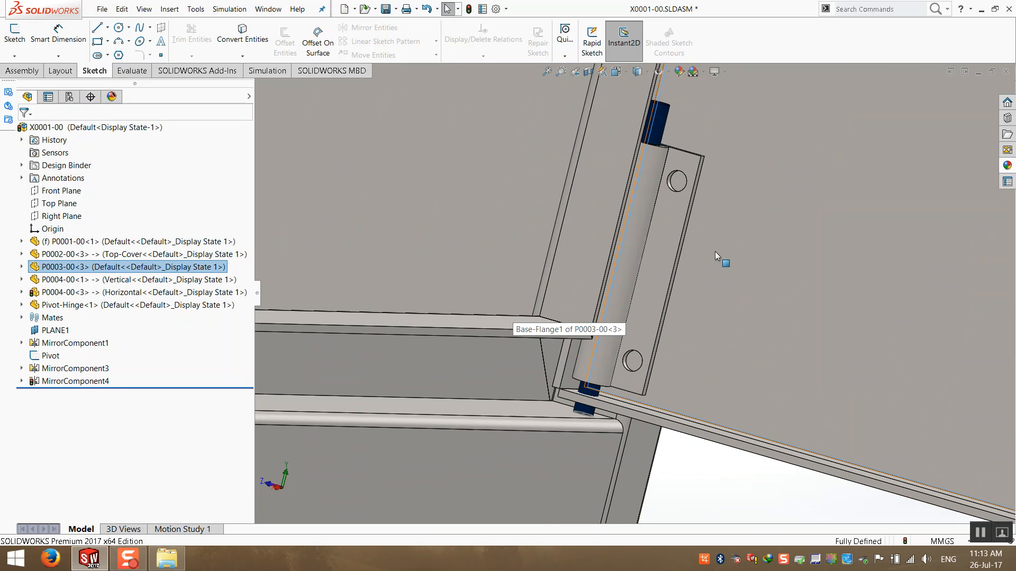
{"action": "middle_click_drag", "start_coordinate": [732, 248], "coordinate": [677, 275]}
{"action": "scroll", "coordinate": [678, 277], "scroll_direction": "down", "scroll_amount": 3}
{"action": "mouse_move", "coordinate": [696, 330]}
{"action": "middle_mouse_down"}
{"action": "mouse_move", "coordinate": [720, 351]}
{"action": "mouse_move", "coordinate": [691, 344]}
{"action": "middle_mouse_up"}
{"action": "scroll", "coordinate": [720, 351], "scroll_direction": "up", "scroll_amount": 3}
{"action": "scroll", "coordinate": [698, 365], "scroll_direction": "up", "scroll_amount": 8}
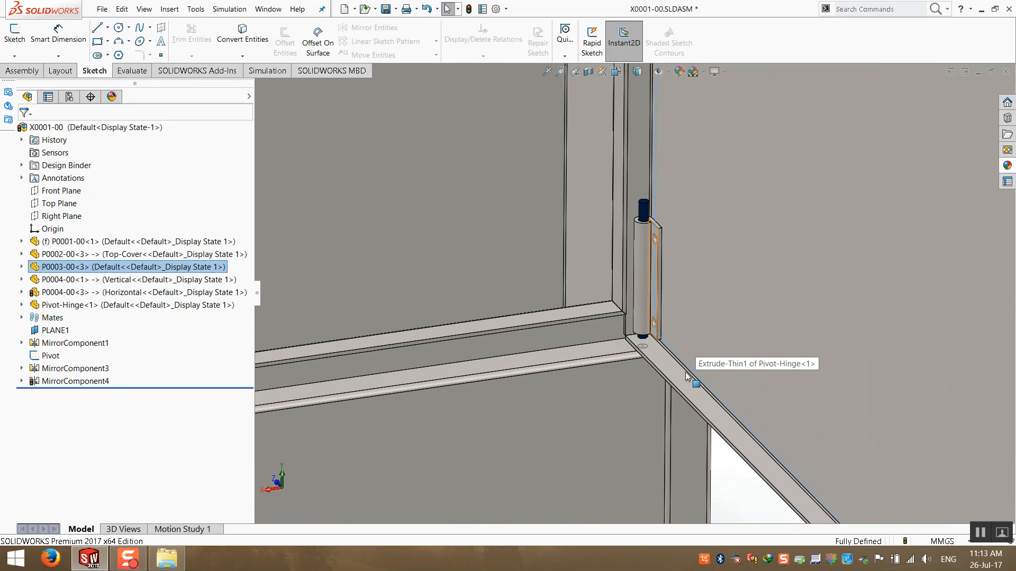
- Look over the whole charging station cabinet assembly and return to the isometric view
{"action": "middle_click_drag", "start_coordinate": [350, 317], "coordinate": [472, 159]}
{"action": "left_click", "coordinate": [550, 313]}
{"action": "left_click", "coordinate": [448, 298]}
{"action": "middle_click_drag", "start_coordinate": [421, 228], "coordinate": [697, 257]}
{"action": "scroll", "coordinate": [656, 213], "scroll_direction": "up", "scroll_amount": 3}
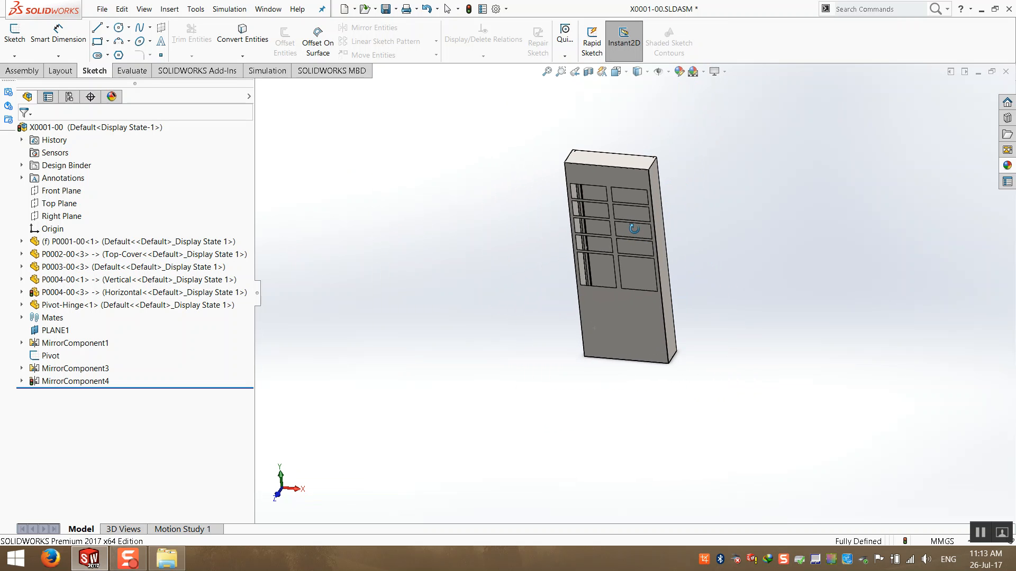
{"action": "scroll", "coordinate": [651, 216], "scroll_direction": "down", "scroll_amount": 3}
{"action": "middle_click_drag", "start_coordinate": [643, 220], "coordinate": [619, 243]}
{"action": "left_click", "coordinate": [723, 73]}
{"action": "left_click", "coordinate": [722, 126]}
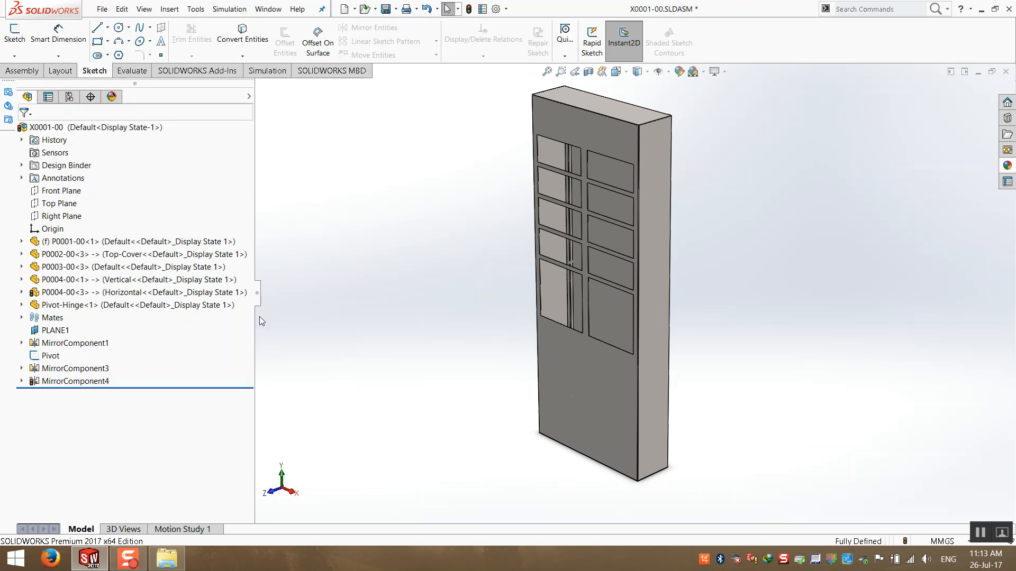
{"action": "scroll", "coordinate": [672, 130], "scroll_direction": "down", "scroll_amount": 2}
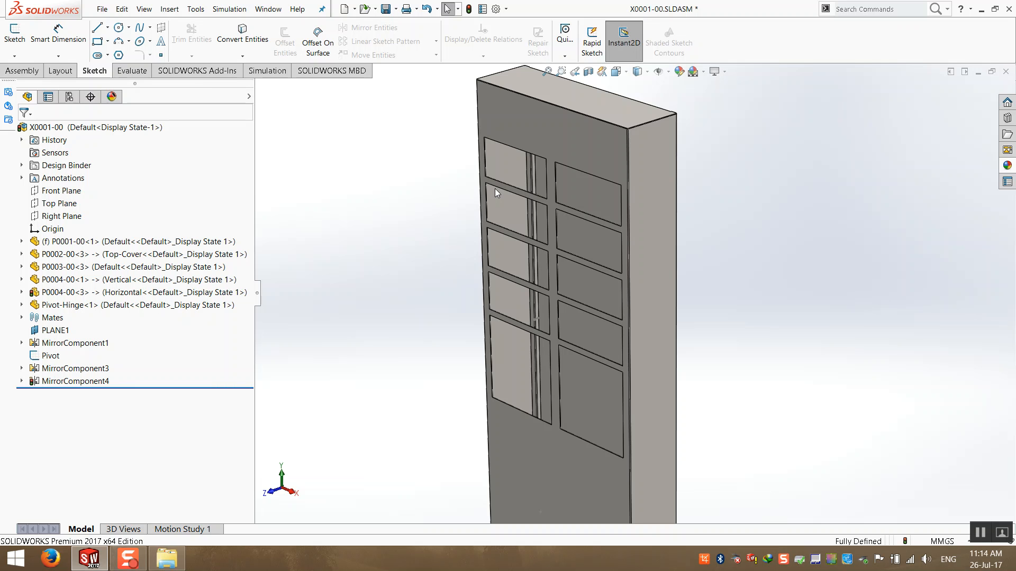
{"action": "scroll", "coordinate": [494, 188], "scroll_direction": "down", "scroll_amount": 1}
{"action": "key", "text": "ctrl+7"}
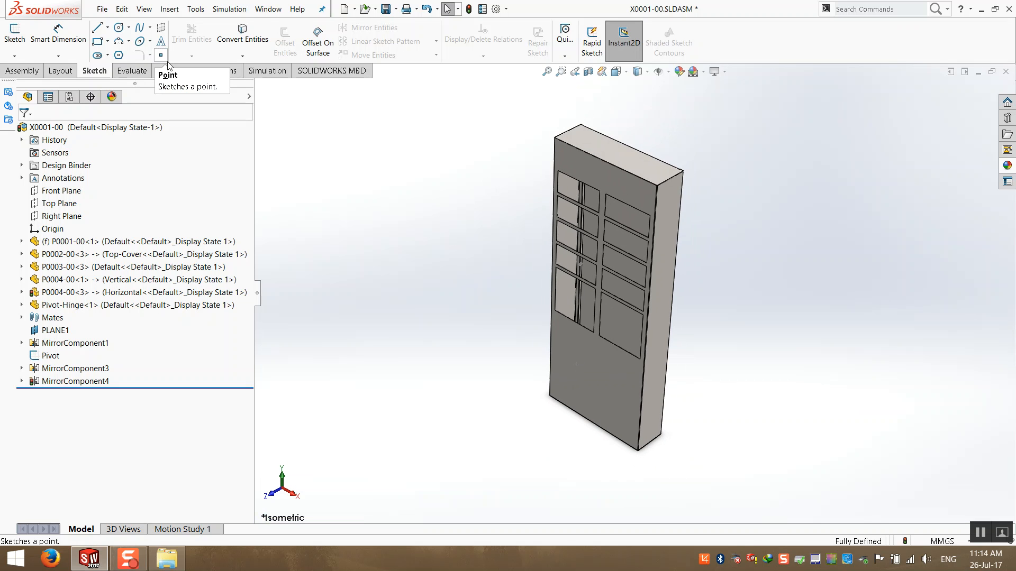
{"action": "left_click", "coordinate": [100, 10]}
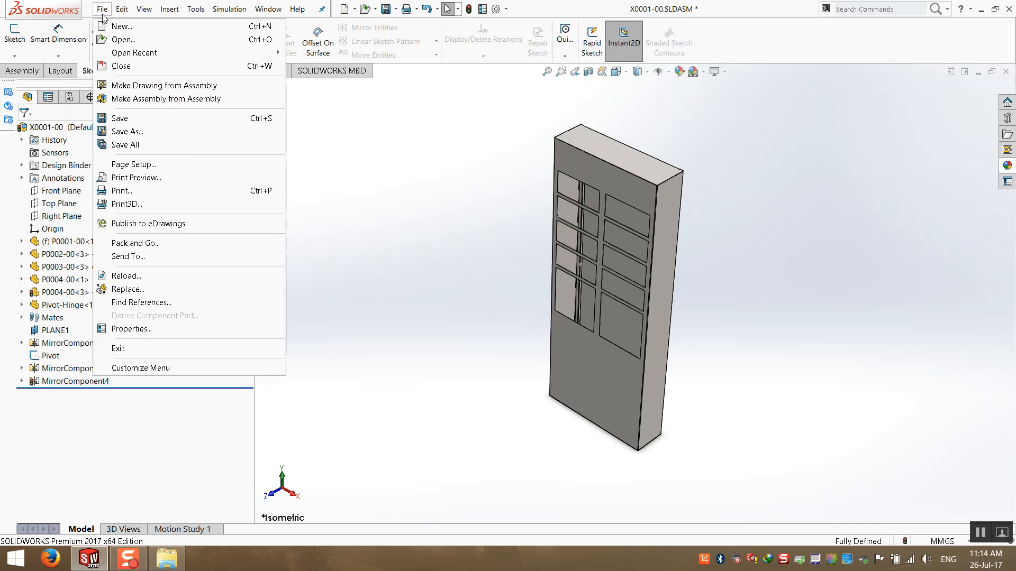
{"action": "left_click", "coordinate": [121, 26]}
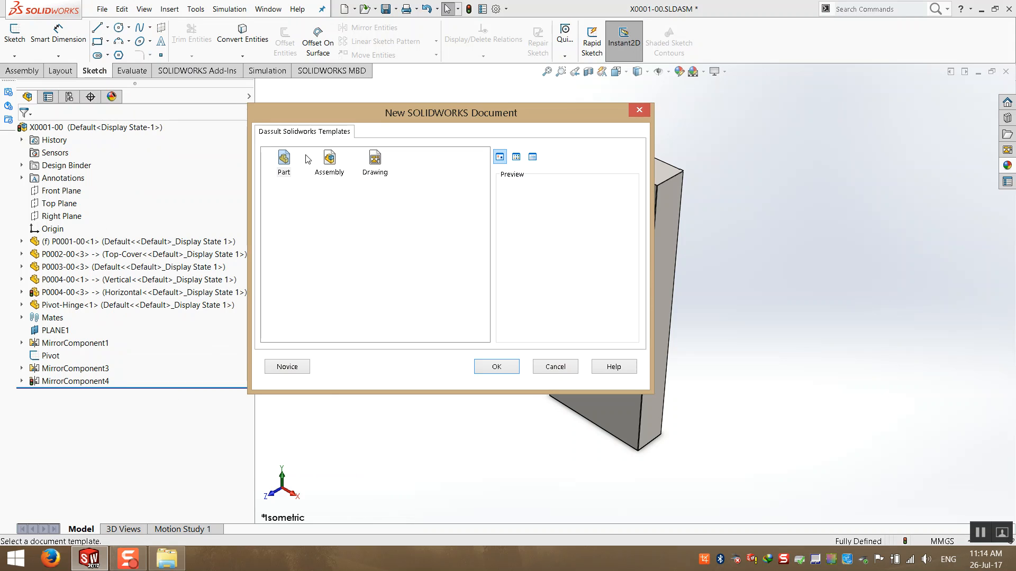
{"action": "left_click", "coordinate": [554, 367]}
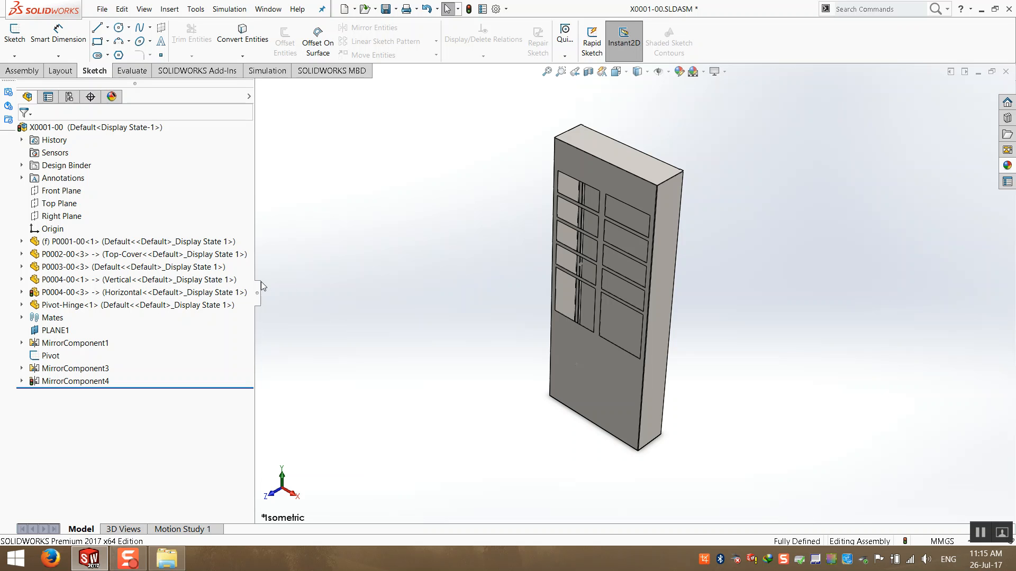
- Save the assembly and switch to the charging station project folder
{"action": "middle_click_drag", "start_coordinate": [602, 229], "coordinate": [480, 179]}
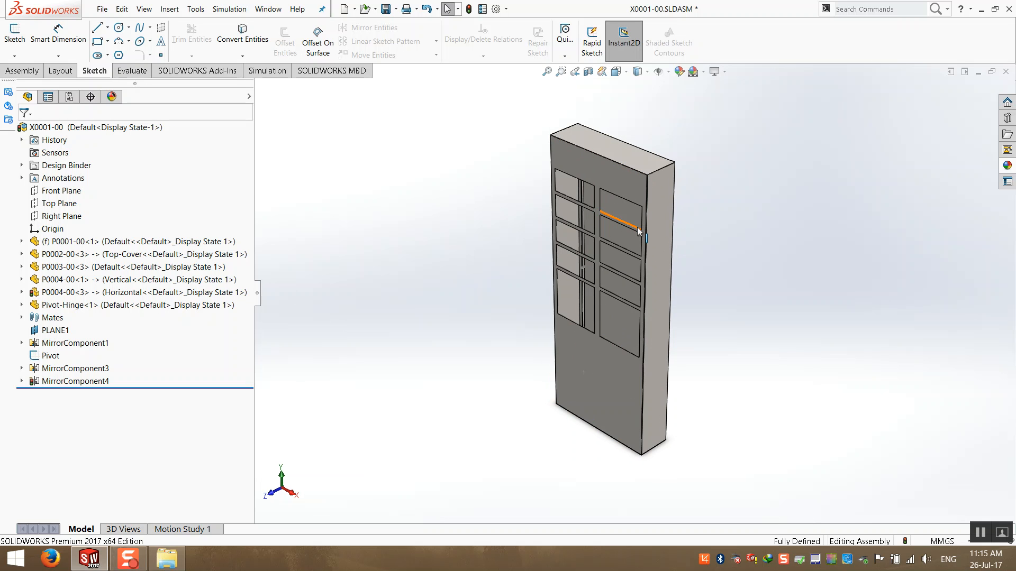
{"action": "scroll", "coordinate": [688, 180], "scroll_direction": "down", "scroll_amount": 2}
{"action": "key", "text": "ctrl+s"}
{"action": "key", "text": "Return"}
{"action": "left_click", "coordinate": [91, 562]}
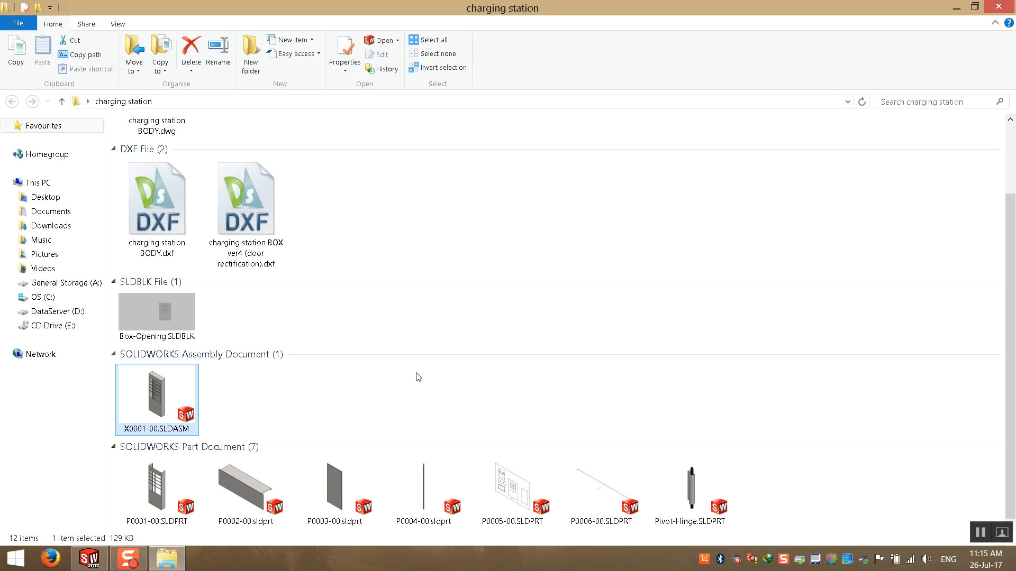
- Open the P0005-00 part to view its drawing layout, then close it
{"action": "double_click", "coordinate": [503, 495]}
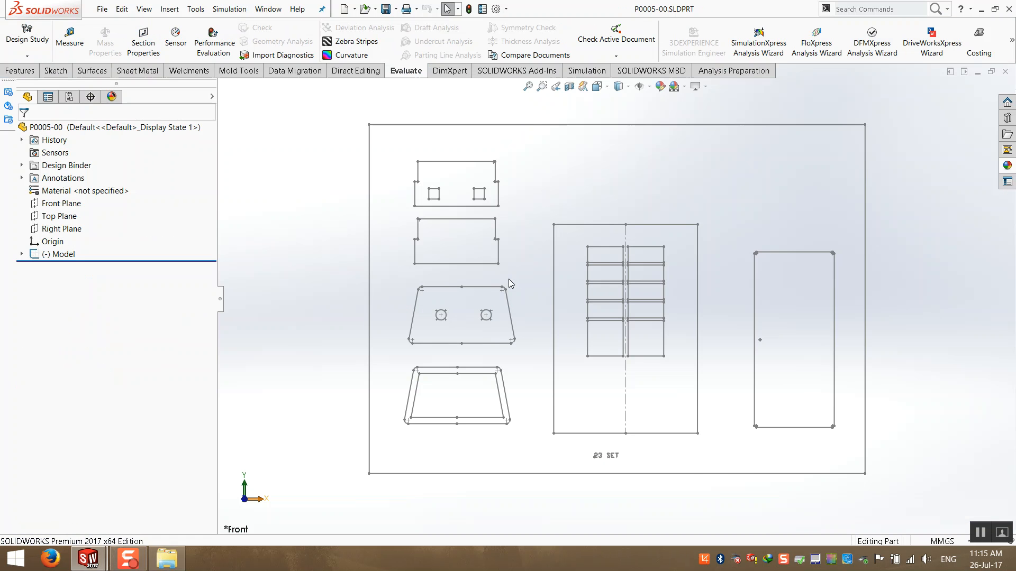
{"action": "left_click", "coordinate": [1006, 71]}
{"action": "left_click", "coordinate": [982, 9]}
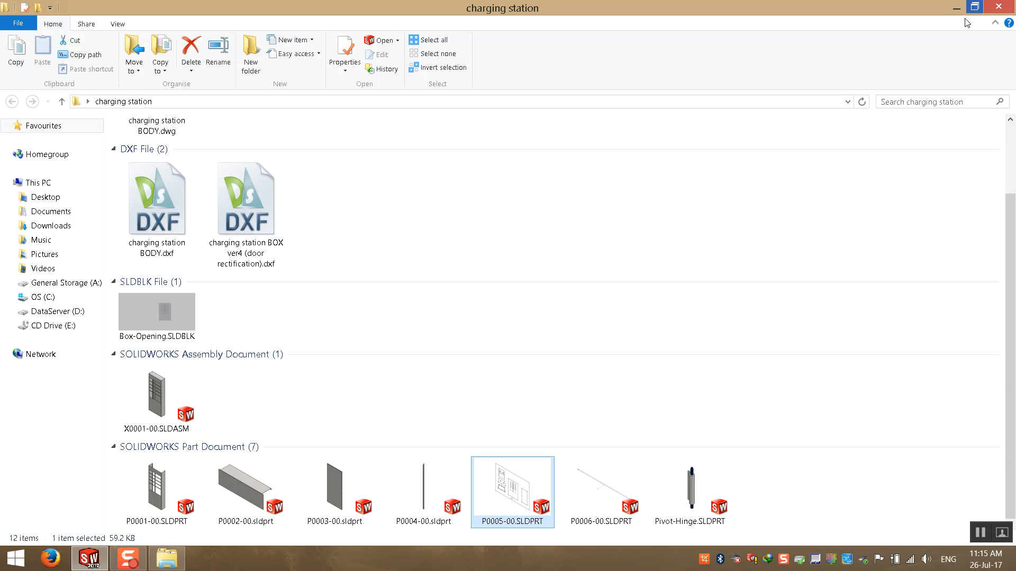
- Open charging station BOX ver4 (door rectification).dxf in DraftSight, dismissing the report-feedback prompt
{"action": "left_click", "coordinate": [526, 386]}
{"action": "scroll", "coordinate": [524, 380], "scroll_direction": "up", "scroll_amount": 2}
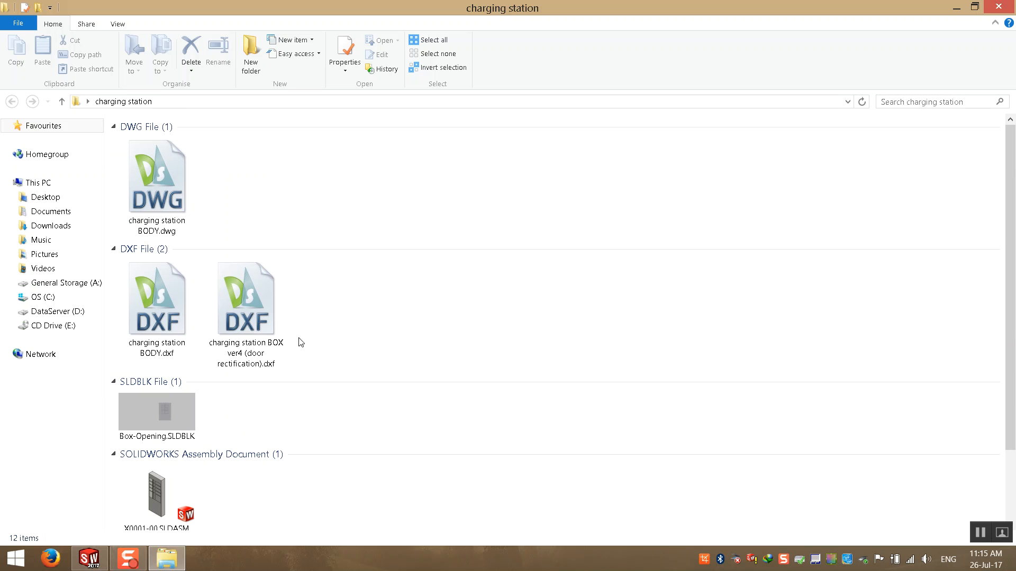
{"action": "double_click", "coordinate": [248, 353]}
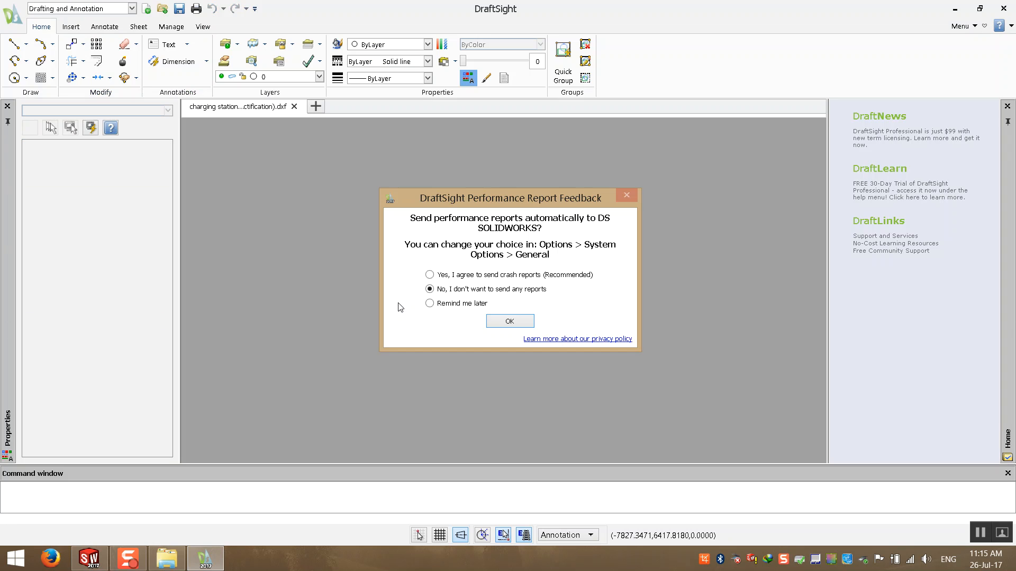
{"action": "left_click", "coordinate": [429, 303]}
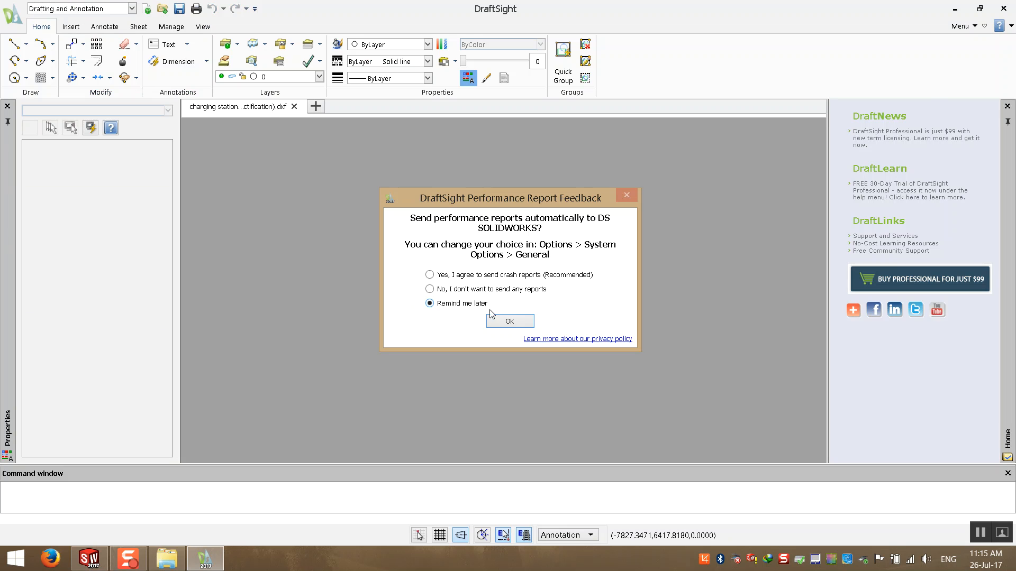
{"action": "left_click", "coordinate": [508, 321]}
- Examine the box panel profiles laid out in the DXF drawing
{"action": "middle_click_drag", "start_coordinate": [583, 279], "coordinate": [556, 284]}
{"action": "scroll", "coordinate": [530, 266], "scroll_direction": "up", "scroll_amount": 6}
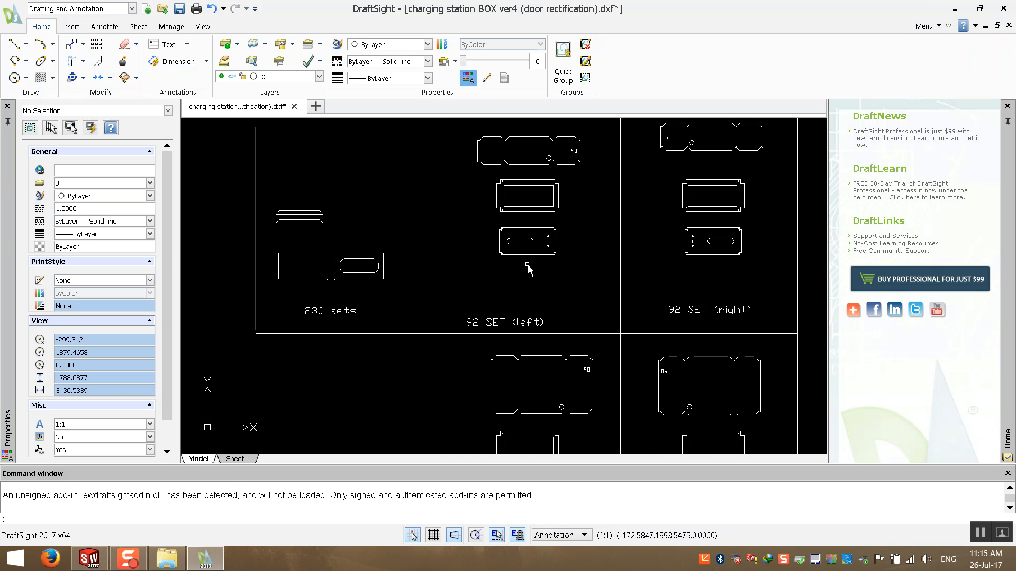
{"action": "middle_click_drag", "start_coordinate": [444, 323], "coordinate": [404, 152]}
{"action": "middle_click_drag", "start_coordinate": [448, 243], "coordinate": [424, 424]}
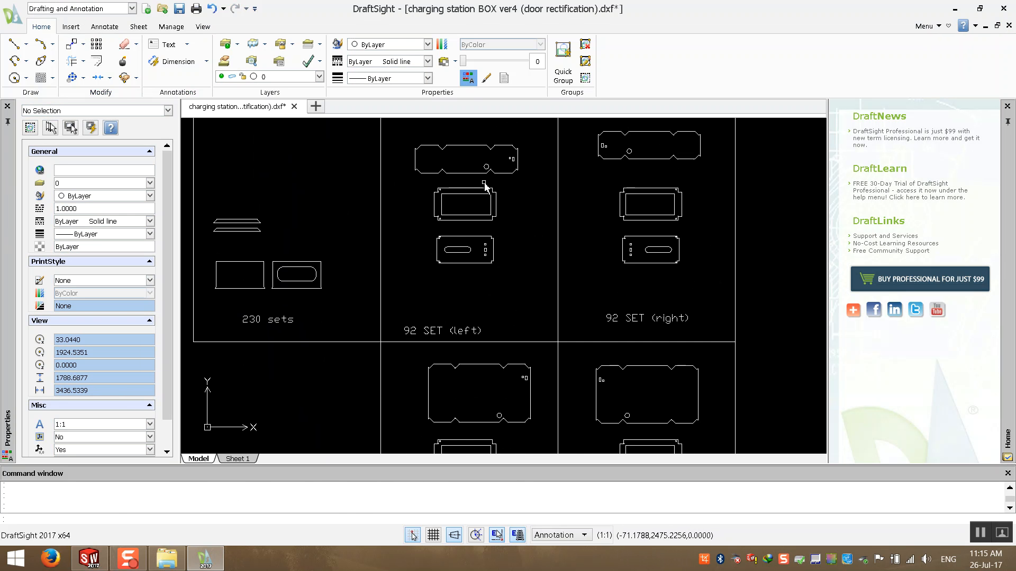
{"action": "middle_click_drag", "start_coordinate": [493, 202], "coordinate": [499, 285]}
{"action": "middle_click_drag", "start_coordinate": [337, 329], "coordinate": [503, 308]}
{"action": "scroll", "coordinate": [487, 329], "scroll_direction": "up", "scroll_amount": 5}
{"action": "scroll", "coordinate": [487, 329], "scroll_direction": "down", "scroll_amount": 5}
{"action": "scroll", "coordinate": [504, 329], "scroll_direction": "down", "scroll_amount": 2}
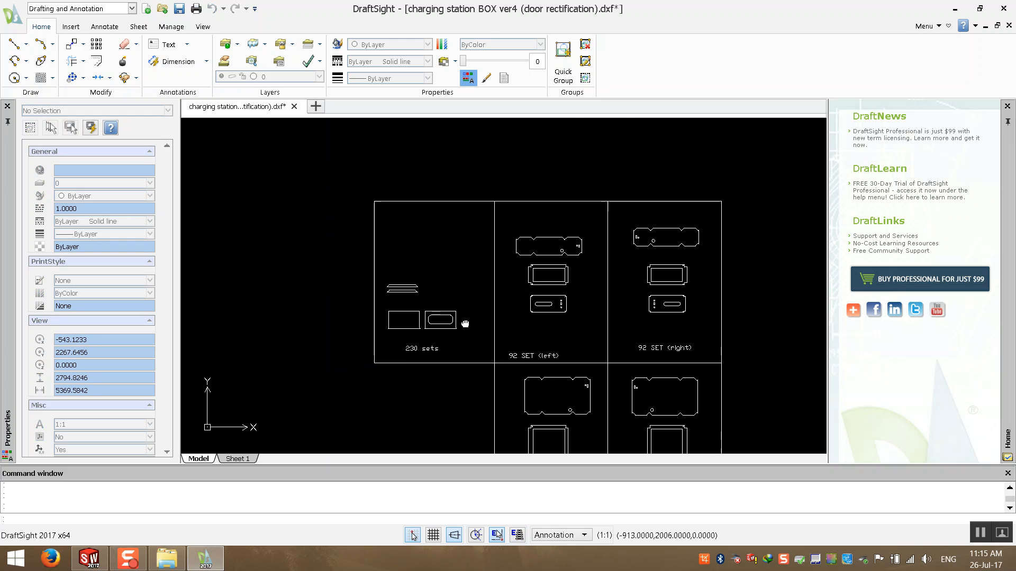
{"action": "scroll", "coordinate": [595, 271], "scroll_direction": "up", "scroll_amount": 4}
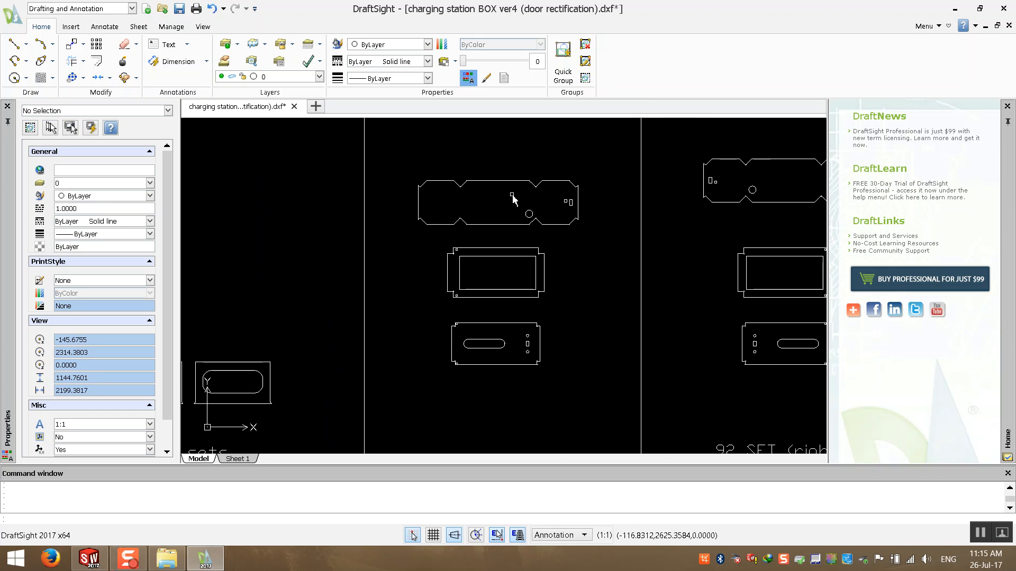
{"action": "scroll", "coordinate": [503, 203], "scroll_direction": "down", "scroll_amount": 5}
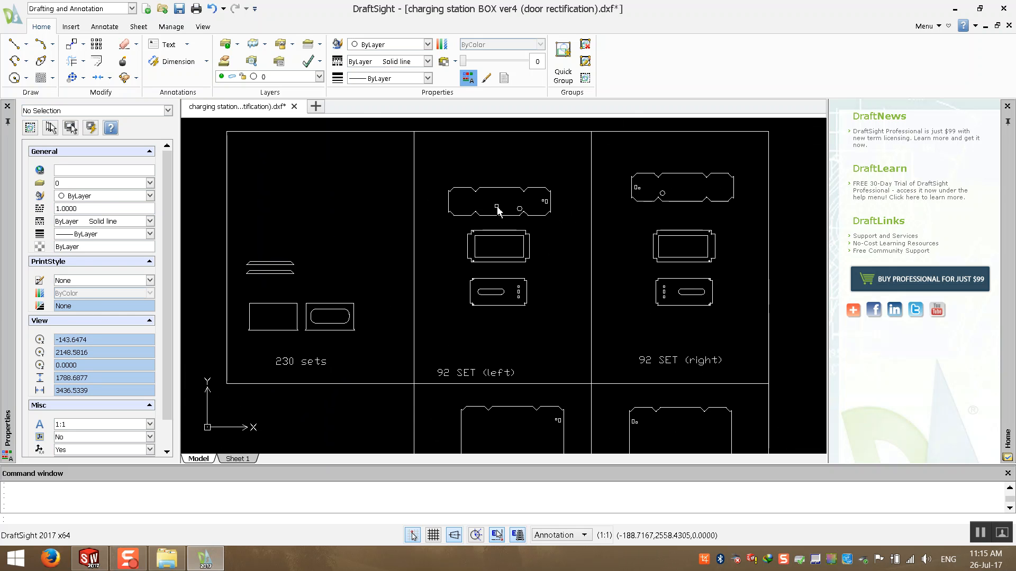
{"action": "scroll", "coordinate": [494, 302], "scroll_direction": "up", "scroll_amount": 6}
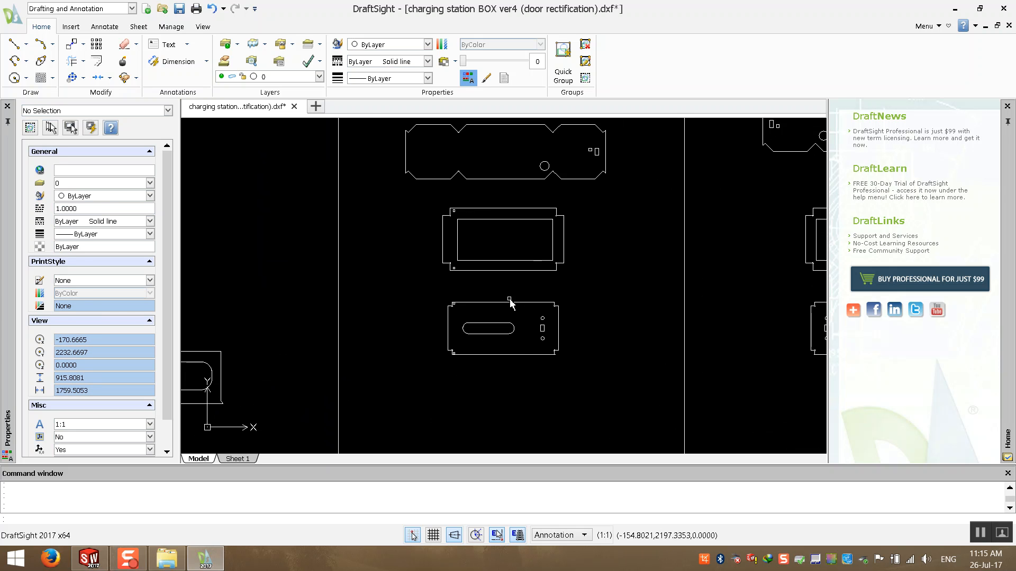
{"action": "middle_click_drag", "start_coordinate": [503, 198], "coordinate": [394, 283]}
{"action": "scroll", "coordinate": [396, 285], "scroll_direction": "down", "scroll_amount": 1}
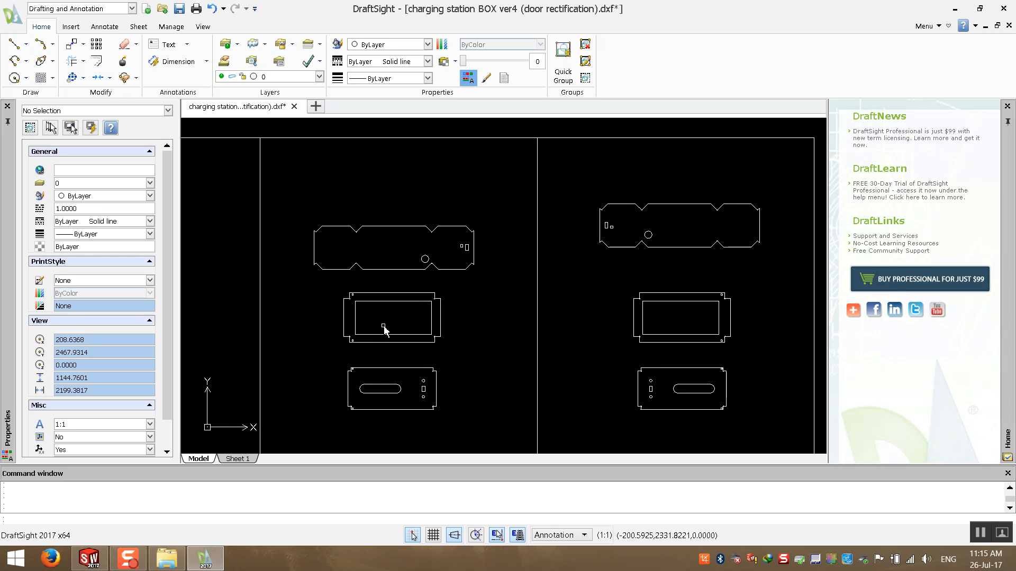
{"action": "middle_click_drag", "start_coordinate": [387, 330], "coordinate": [400, 311]}
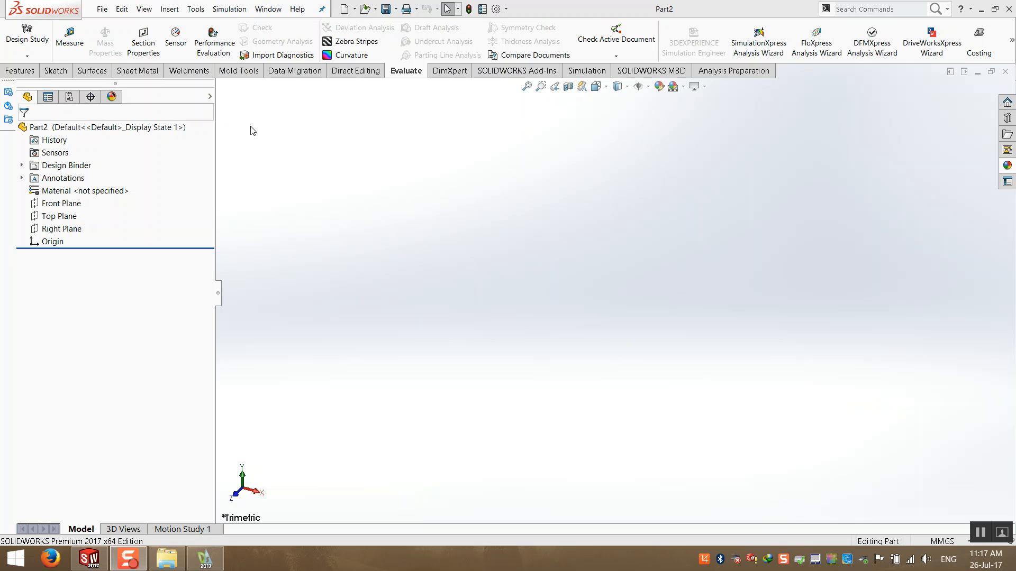
- Sketch a center rectangle on the Front Plane centred on the origin, about 175 by 130 mm
{"action": "left_click", "coordinate": [68, 74]}
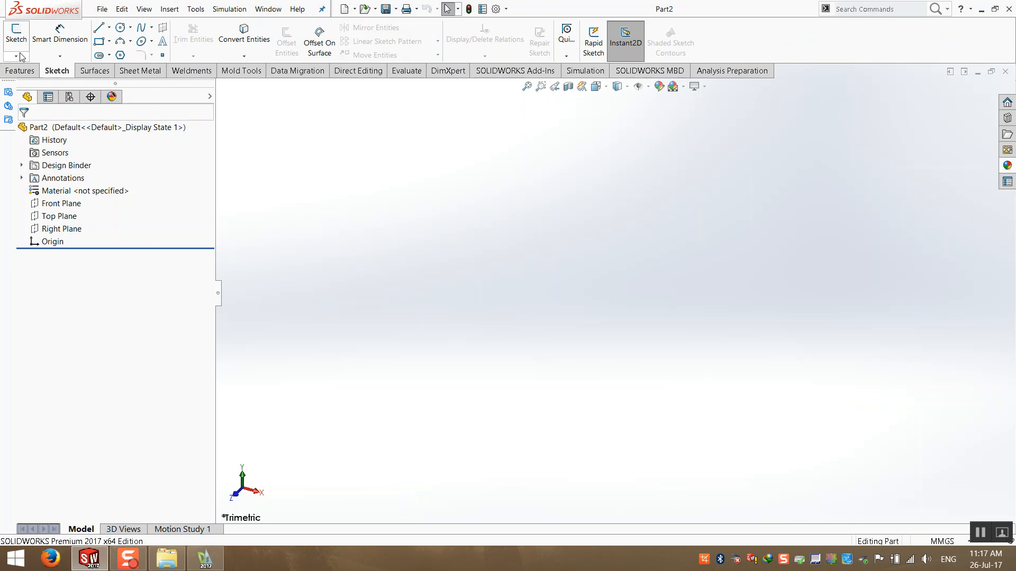
{"action": "left_click", "coordinate": [15, 33]}
{"action": "left_click", "coordinate": [412, 222]}
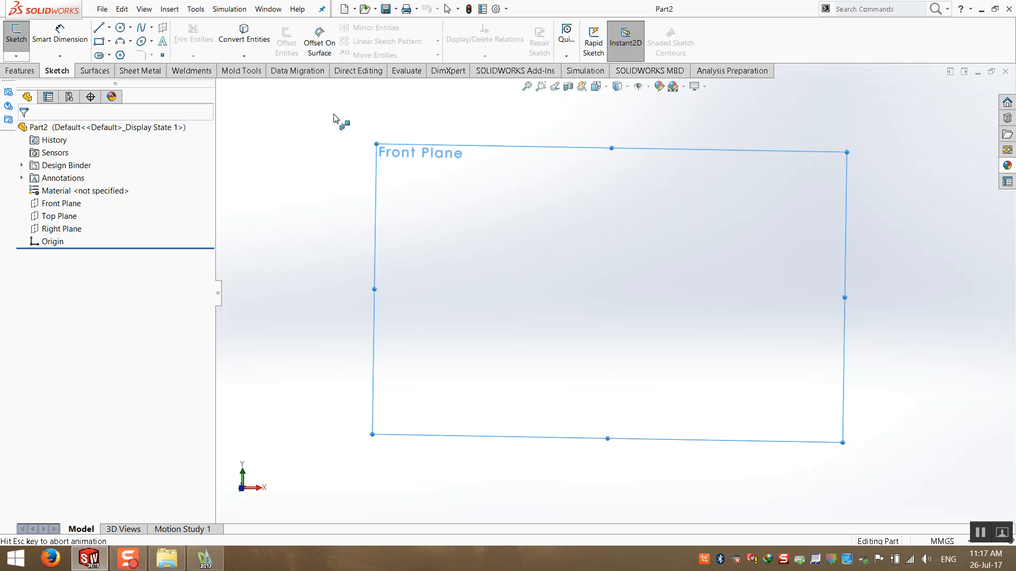
{"action": "left_click", "coordinate": [109, 41]}
{"action": "left_click", "coordinate": [132, 68]}
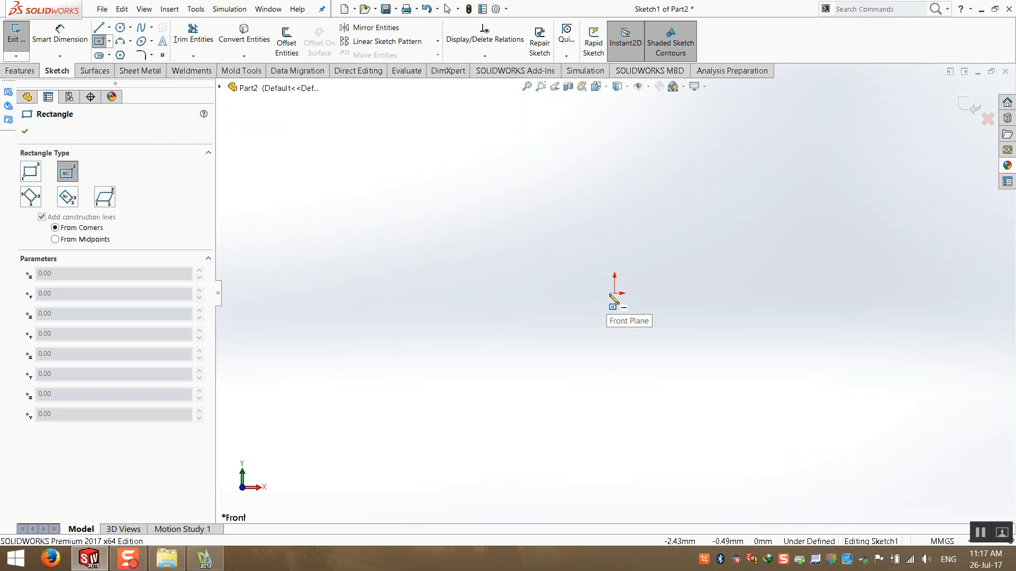
{"action": "left_click", "coordinate": [614, 293]}
{"action": "left_click", "coordinate": [853, 412]}
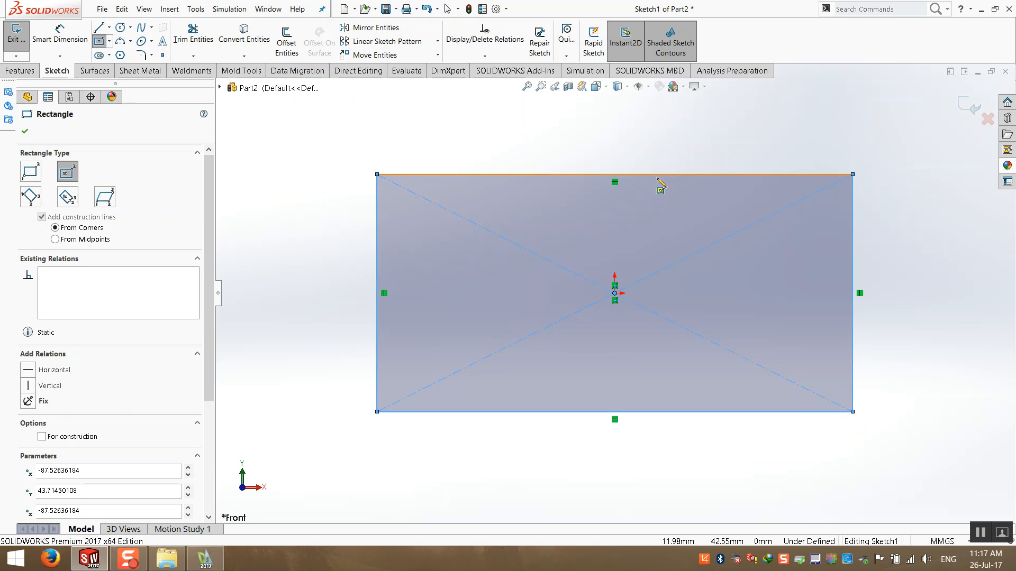
{"action": "left_click", "coordinate": [665, 174]}
{"action": "key", "text": "Escape"}
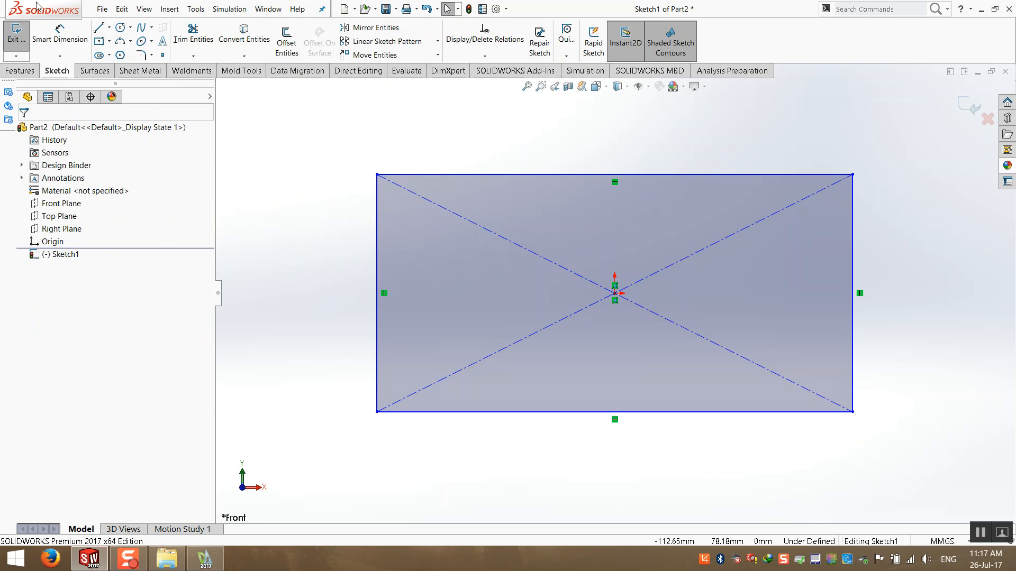
- Dimension the rectangle 260 mm wide and 110 mm high
{"action": "left_click", "coordinate": [65, 39]}
{"action": "left_click", "coordinate": [599, 175]}
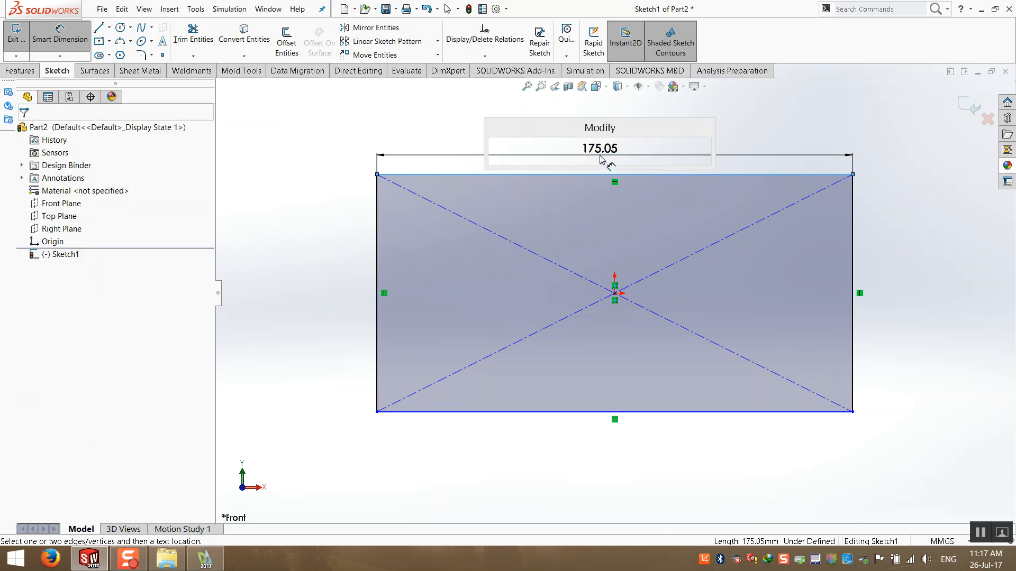
{"action": "left_click", "coordinate": [598, 155]}
{"action": "type", "text": "260"}
{"action": "key", "text": "Return"}
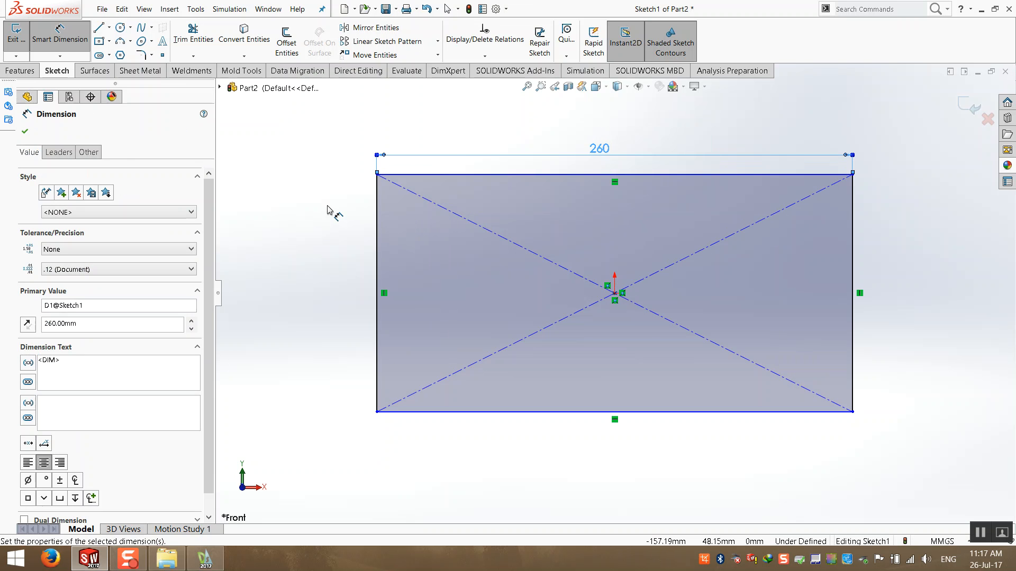
{"action": "left_click", "coordinate": [377, 228]}
{"action": "left_click", "coordinate": [345, 226]}
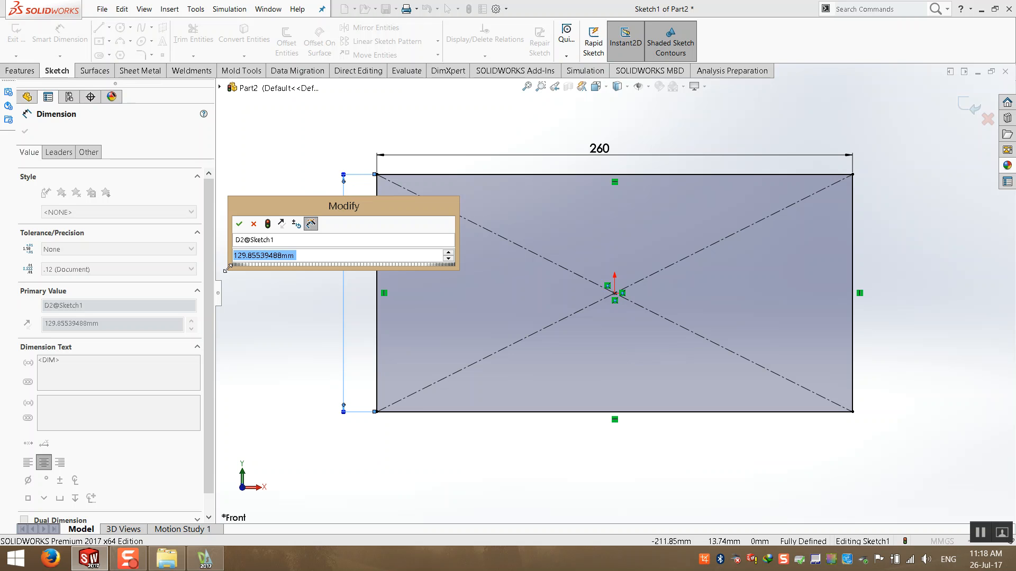
{"action": "type", "text": "110"}
{"action": "key", "text": "Return"}
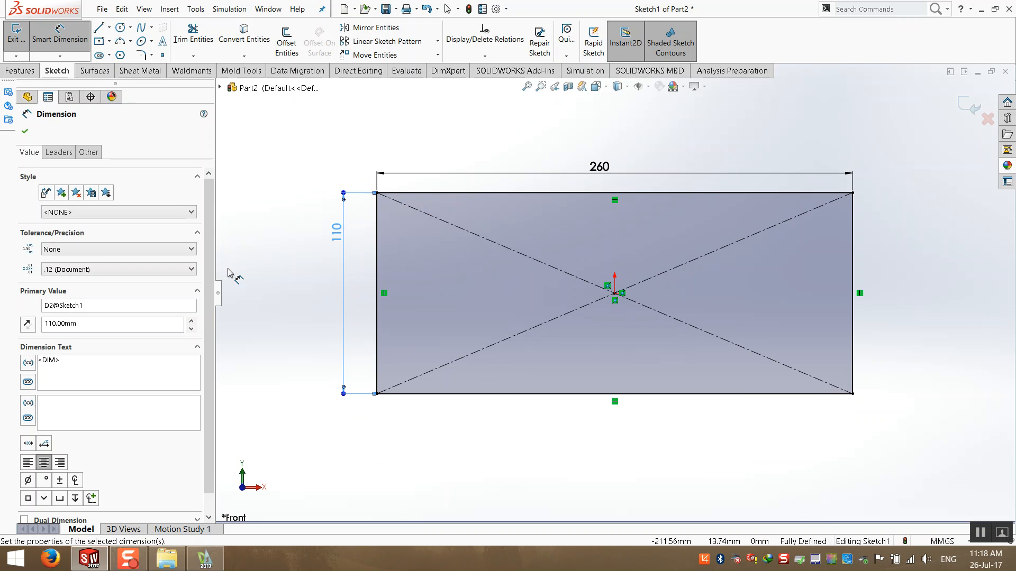
- Exit the sketch and switch to the isometric view
{"action": "left_click", "coordinate": [284, 196]}
{"action": "left_click", "coordinate": [970, 105]}
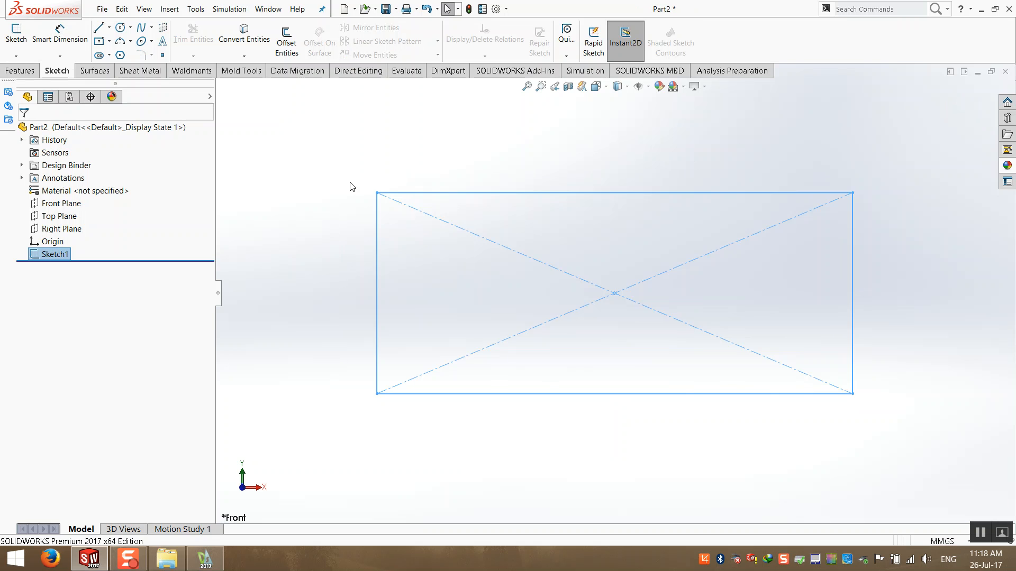
{"action": "key", "text": "ctrl+7"}
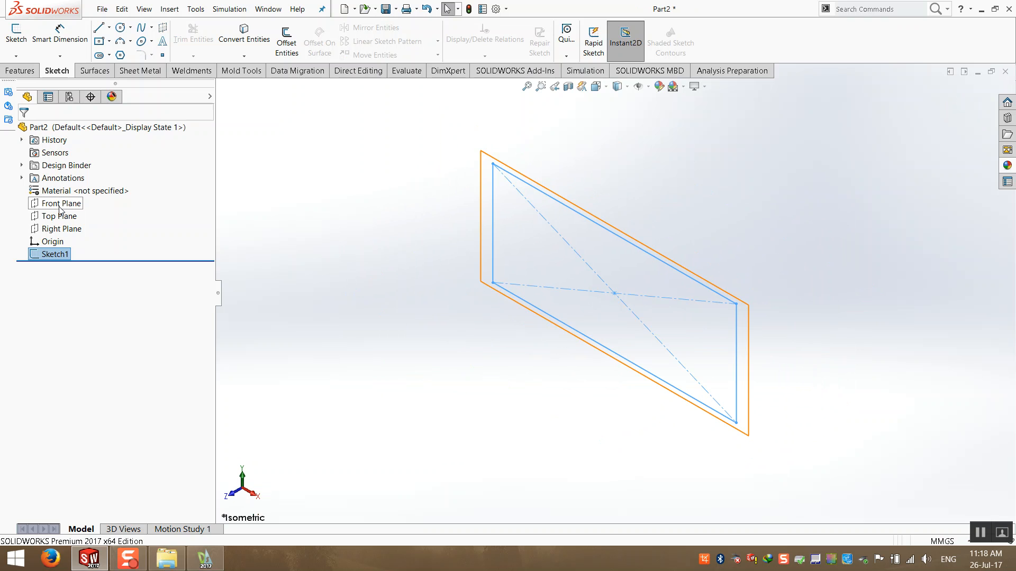
- Create a base flange from the rectangle sketch with 2 mm thickness and reversed direction
{"action": "mouse_move", "coordinate": [59, 211]}
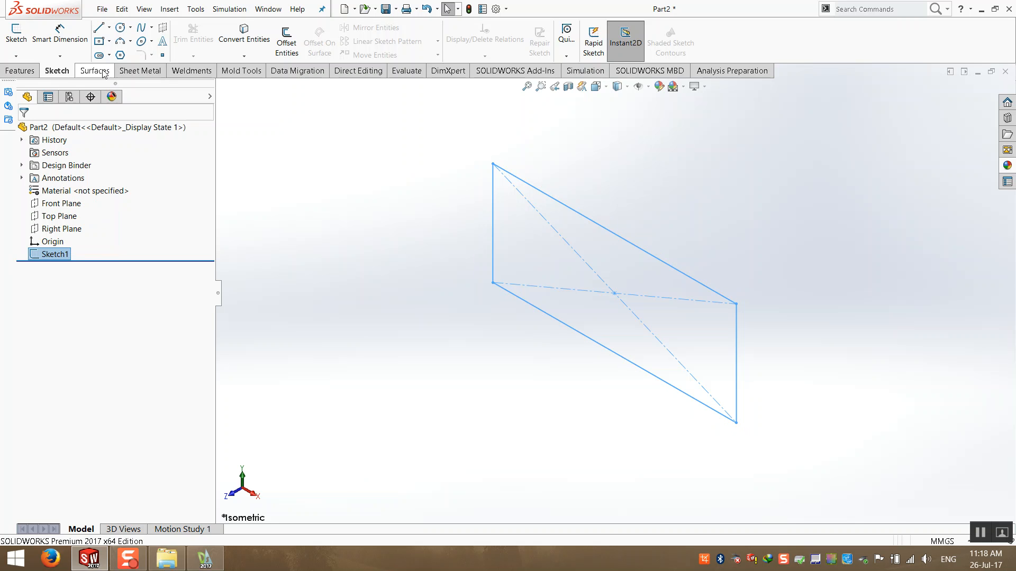
{"action": "left_click", "coordinate": [141, 73]}
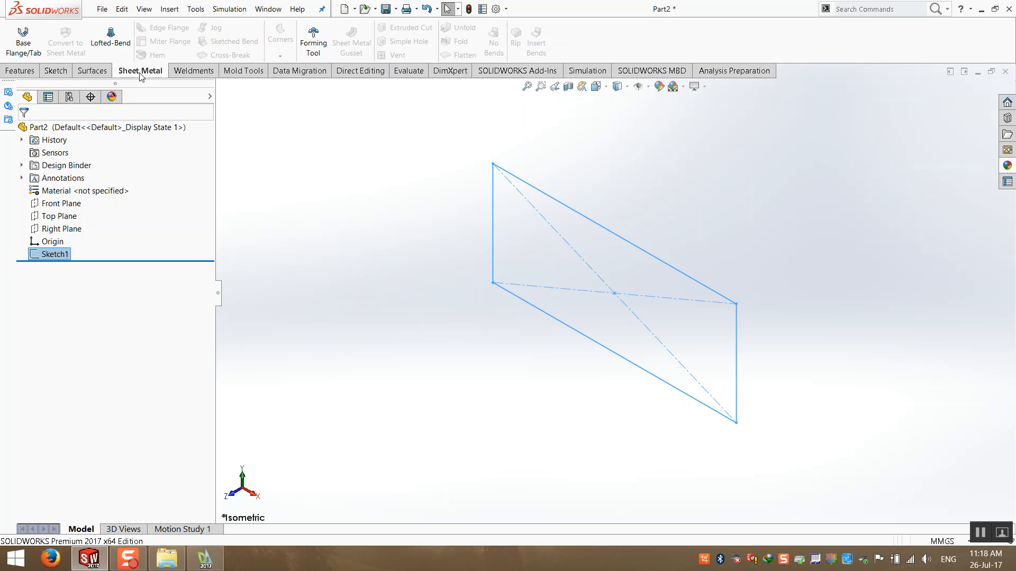
{"action": "left_click", "coordinate": [24, 39]}
{"action": "double_click", "coordinate": [112, 203]}
{"action": "type", "text": "2"}
{"action": "key", "text": "Return"}
{"action": "scroll", "coordinate": [487, 204], "scroll_direction": "down", "scroll_amount": 5}
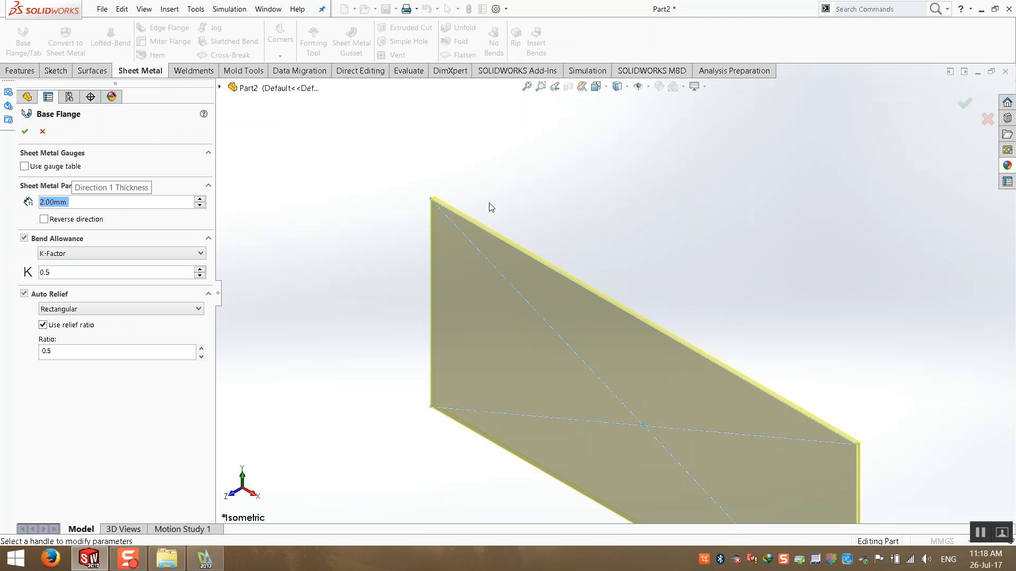
{"action": "left_click", "coordinate": [44, 219]}
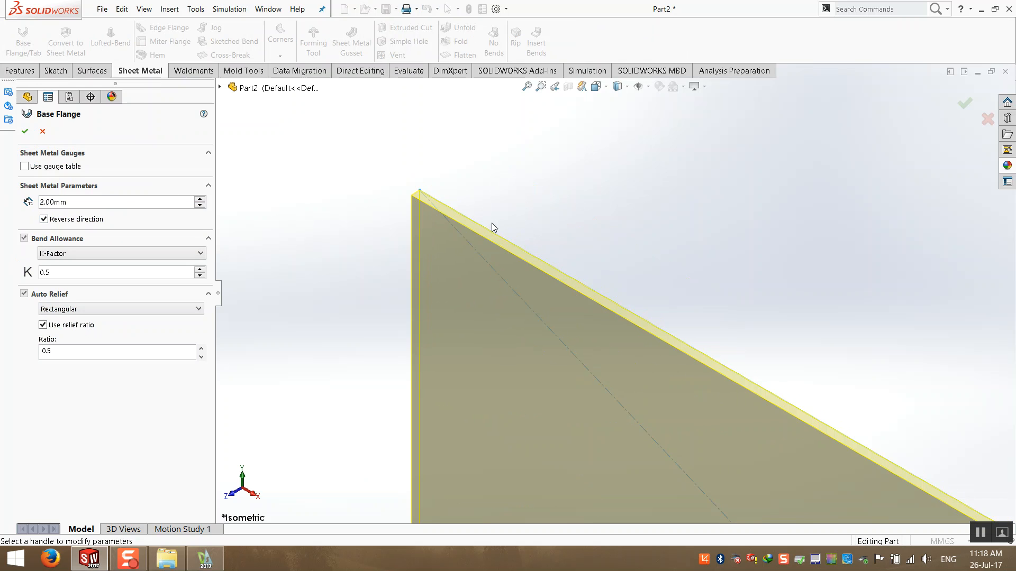
{"action": "scroll", "coordinate": [663, 353], "scroll_direction": "up", "scroll_amount": 5}
{"action": "scroll", "coordinate": [551, 217], "scroll_direction": "down", "scroll_amount": 5}
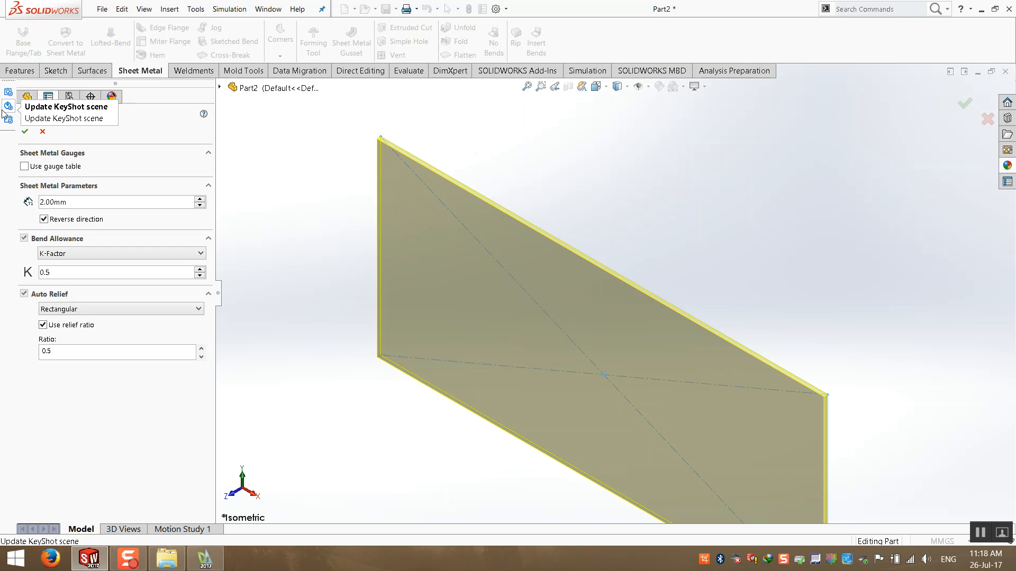
{"action": "left_click", "coordinate": [25, 131]}
- Assign the material 1.0037 (S235JR) to the part
{"action": "right_click", "coordinate": [89, 216]}
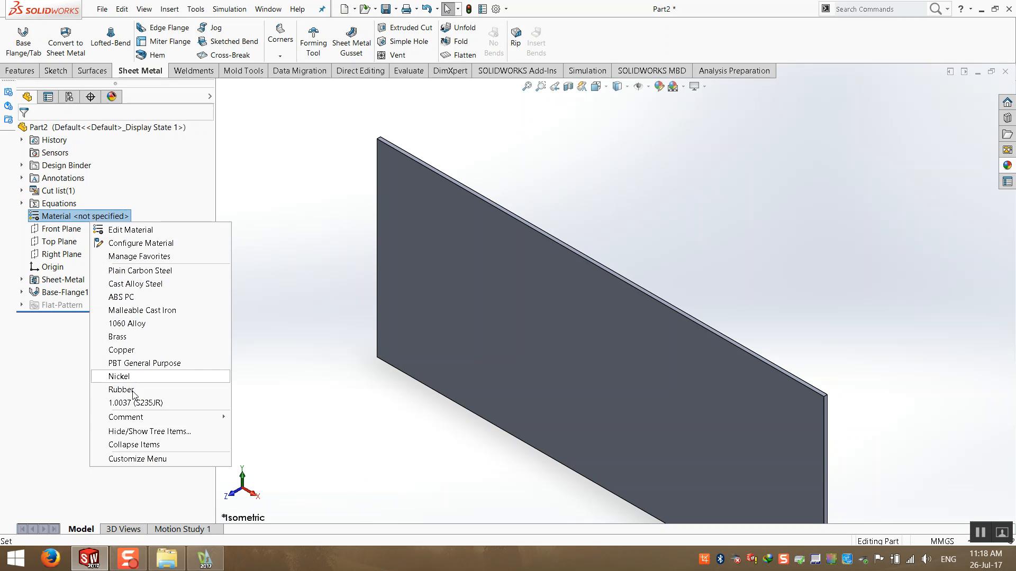
{"action": "left_click", "coordinate": [121, 404]}
{"action": "key", "text": "f"}
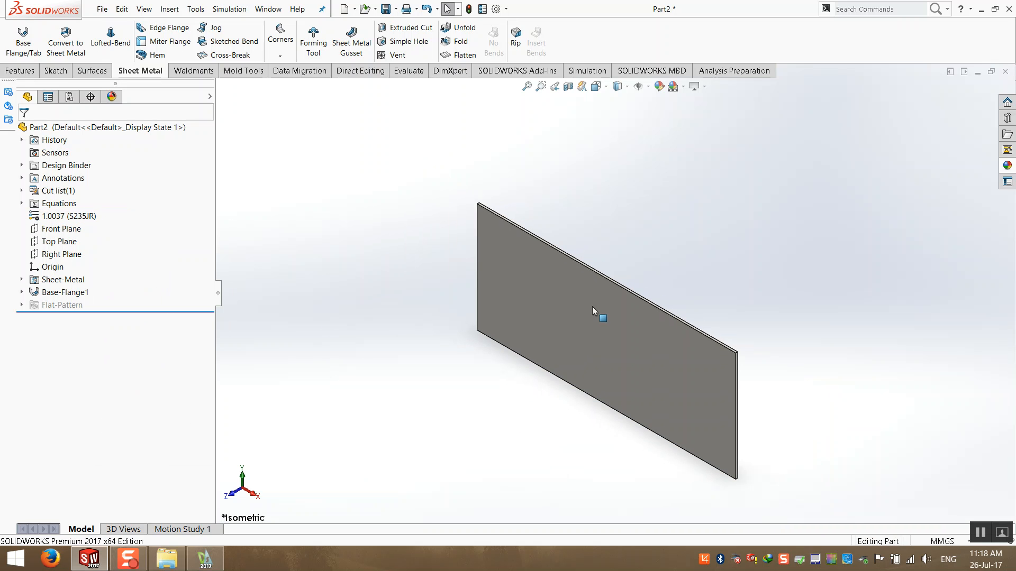
- Add edge flanges on both short vertical edges of the base flange, 138.2 mm long
{"action": "left_click", "coordinate": [149, 29]}
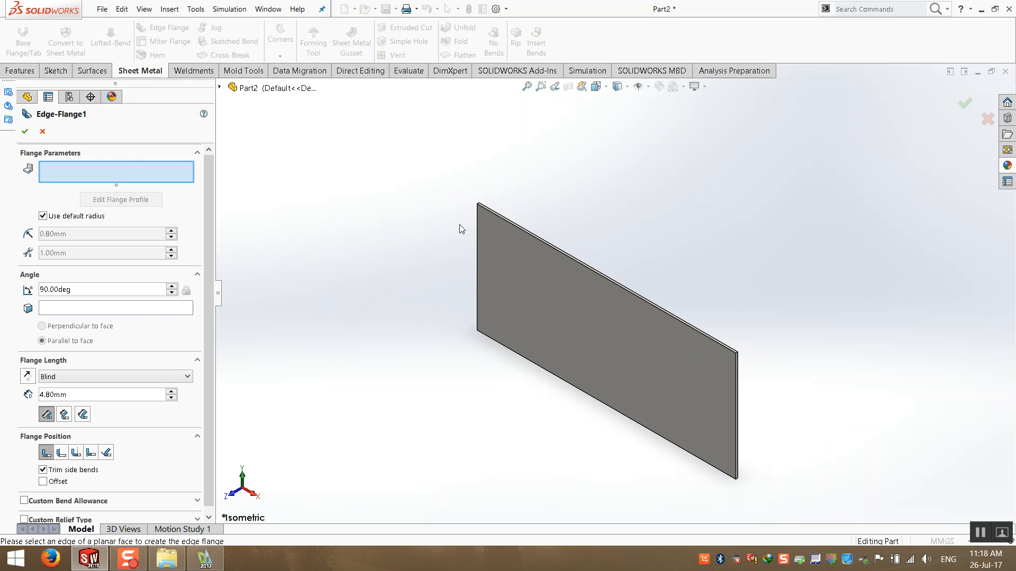
{"action": "left_click", "coordinate": [477, 232]}
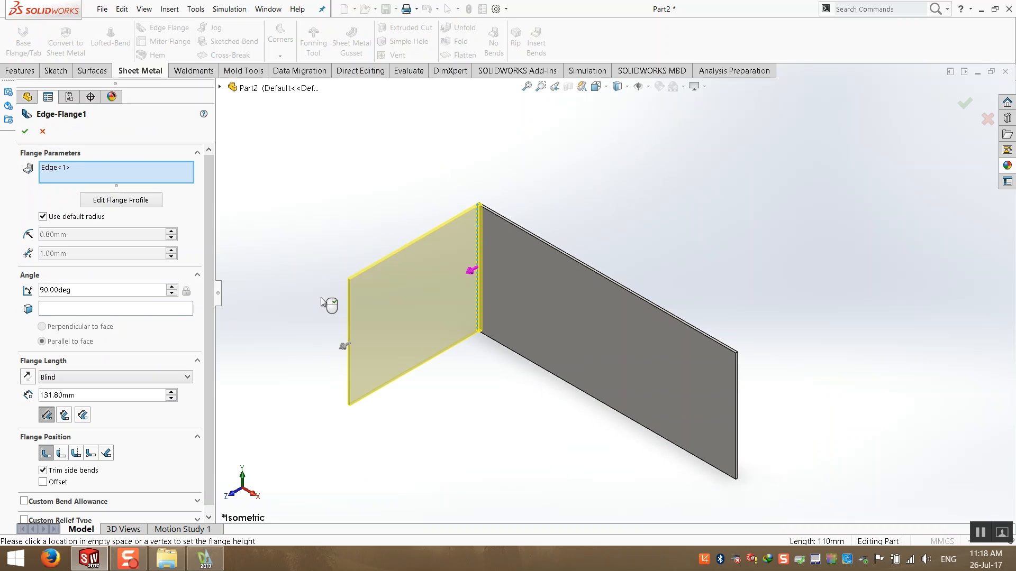
{"action": "left_click", "coordinate": [737, 418]}
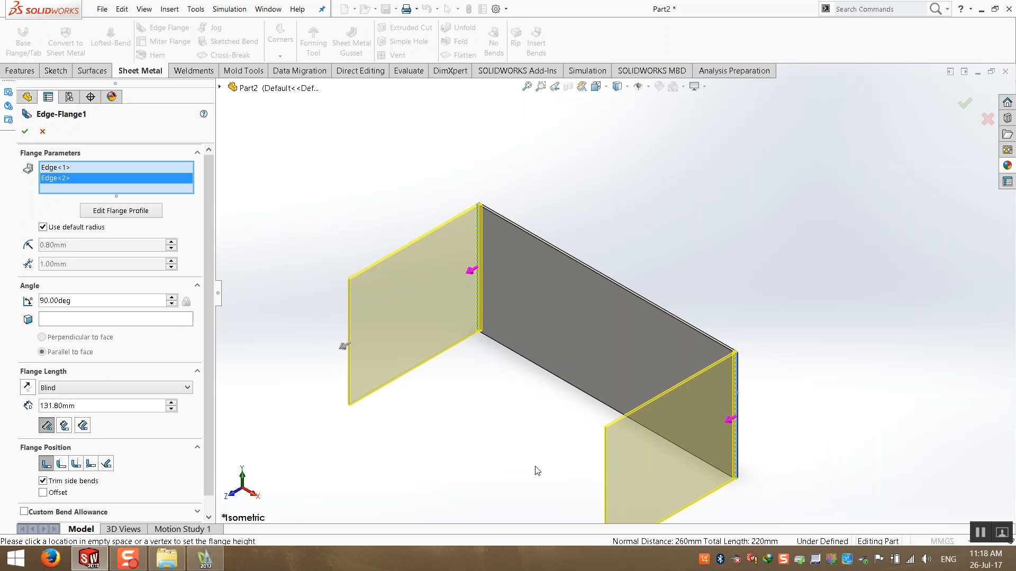
{"action": "scroll", "coordinate": [533, 413], "scroll_direction": "up", "scroll_amount": 1}
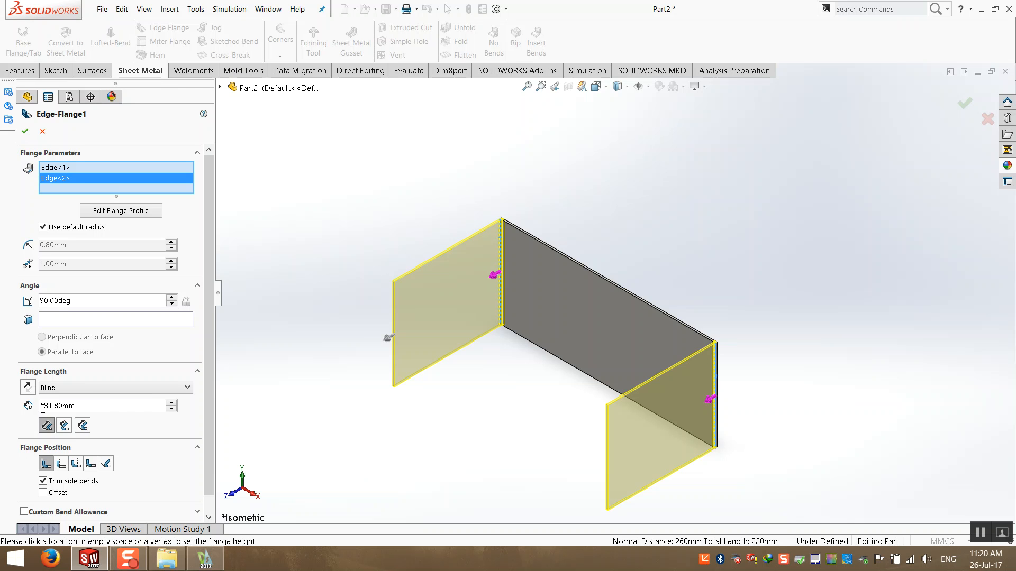
{"action": "left_click_drag", "start_coordinate": [80, 407], "coordinate": [8, 421]}
{"action": "type", "text": "138.2"}
{"action": "key", "text": "Return"}
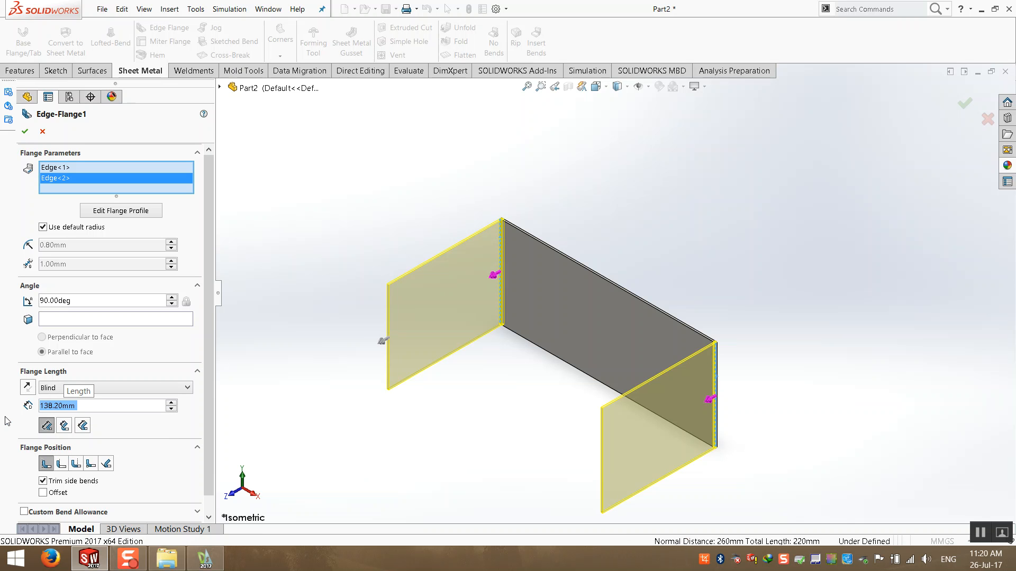
{"action": "scroll", "coordinate": [623, 139], "scroll_direction": "up", "scroll_amount": 1}
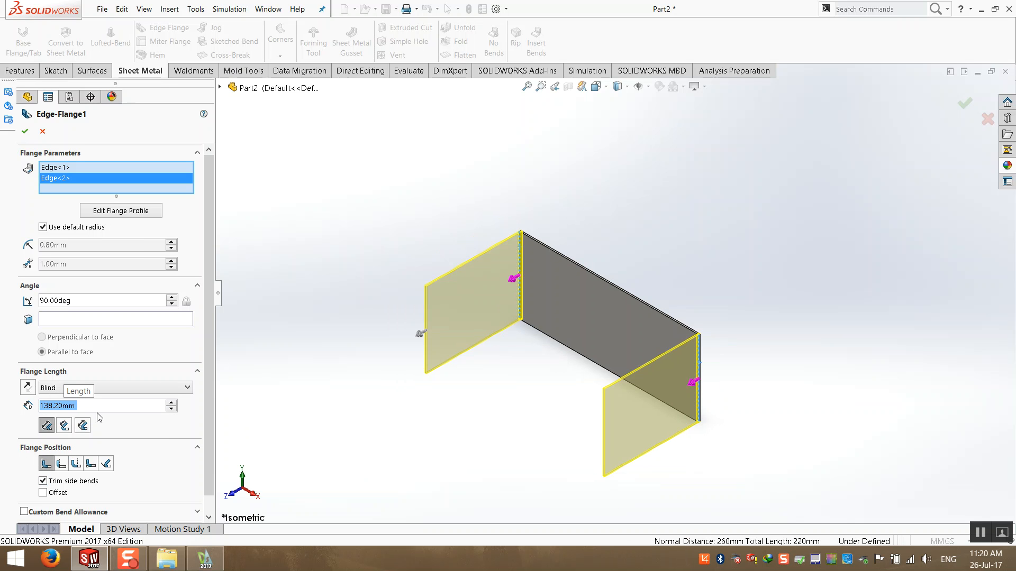
{"action": "left_click", "coordinate": [61, 466]}
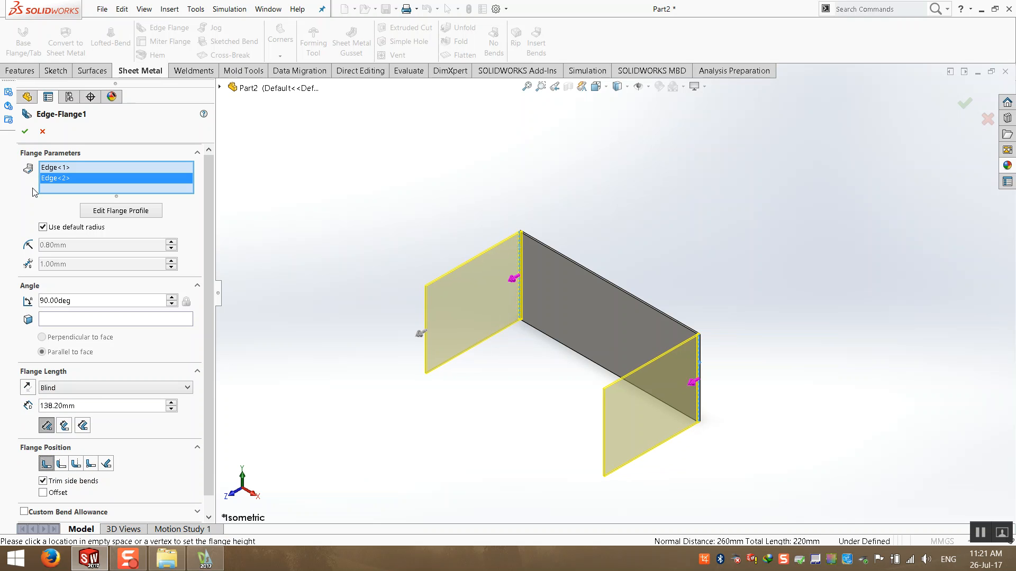
{"action": "left_click", "coordinate": [24, 132]}
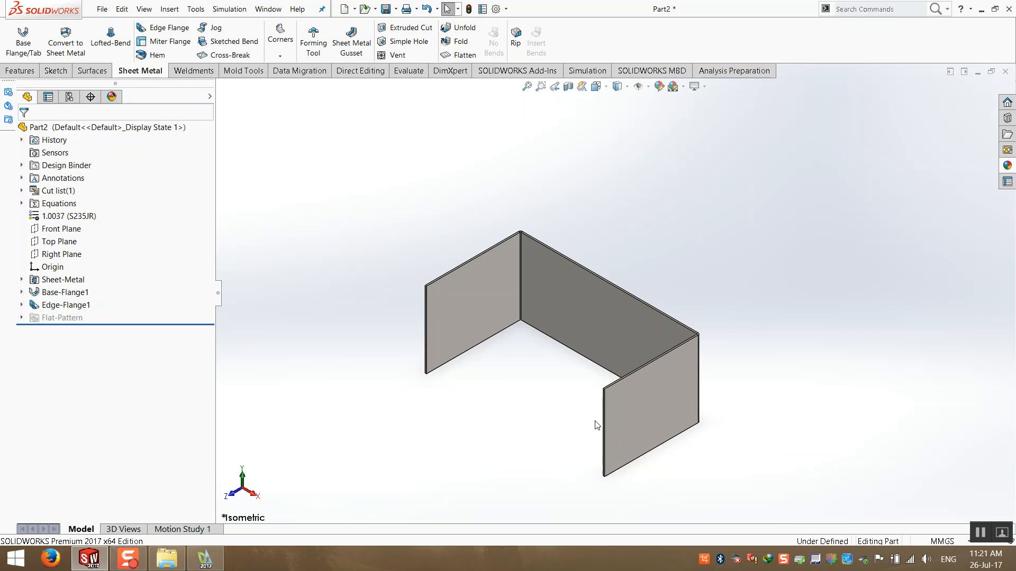
- Start another edge flange and select the top edges of the three walls
{"action": "scroll", "coordinate": [483, 300], "scroll_direction": "down", "scroll_amount": 3}
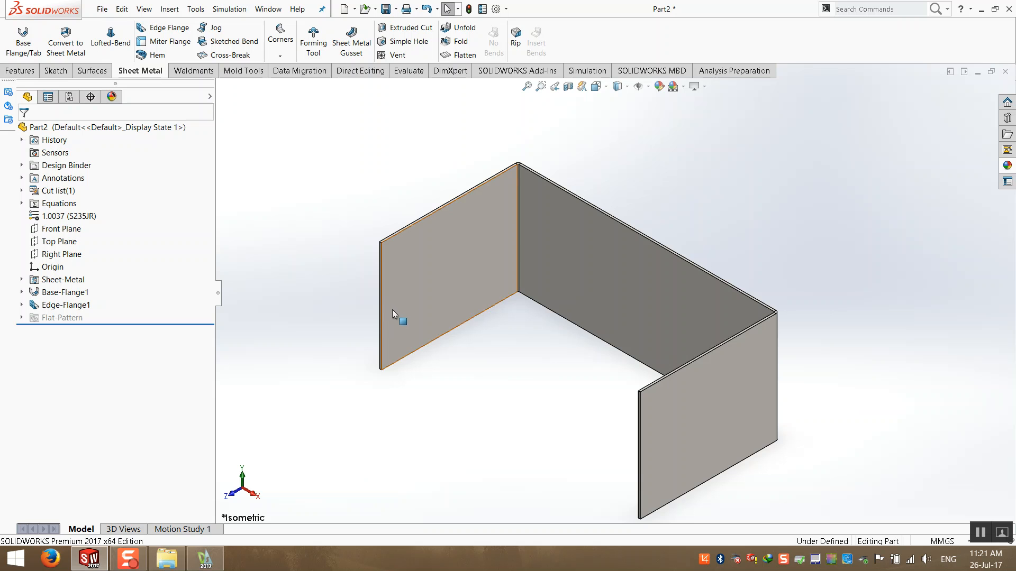
{"action": "scroll", "coordinate": [459, 391], "scroll_direction": "up", "scroll_amount": 1}
{"action": "middle_click_drag", "start_coordinate": [718, 247], "coordinate": [713, 232]}
{"action": "scroll", "coordinate": [656, 338], "scroll_direction": "down", "scroll_amount": 1}
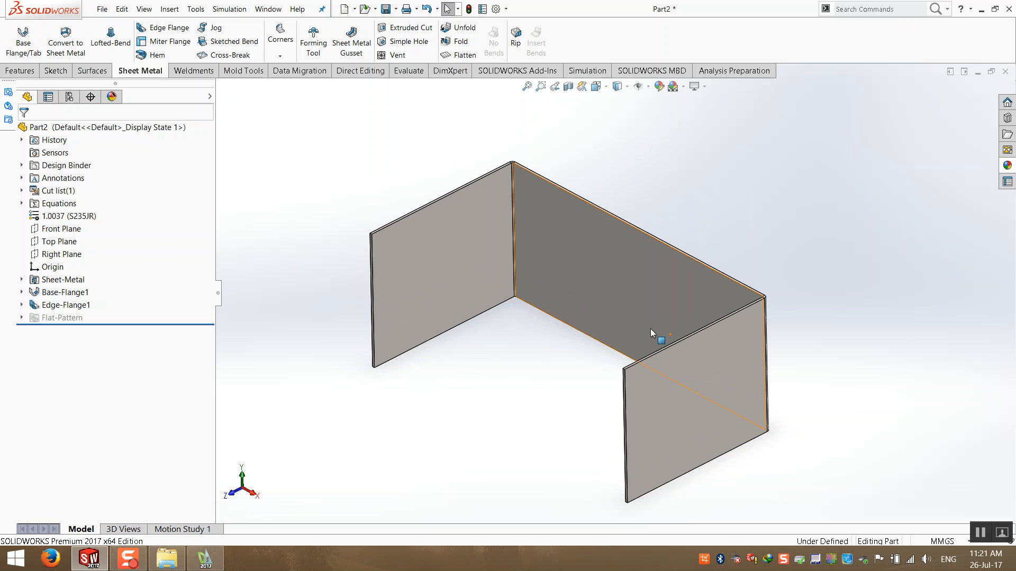
{"action": "left_click", "coordinate": [157, 30]}
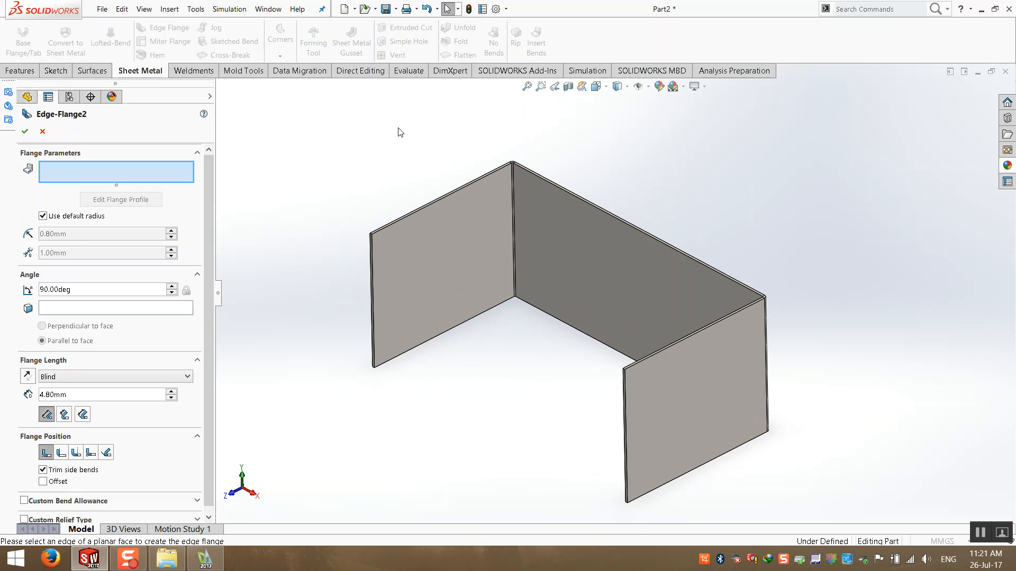
{"action": "left_click", "coordinate": [450, 194]}
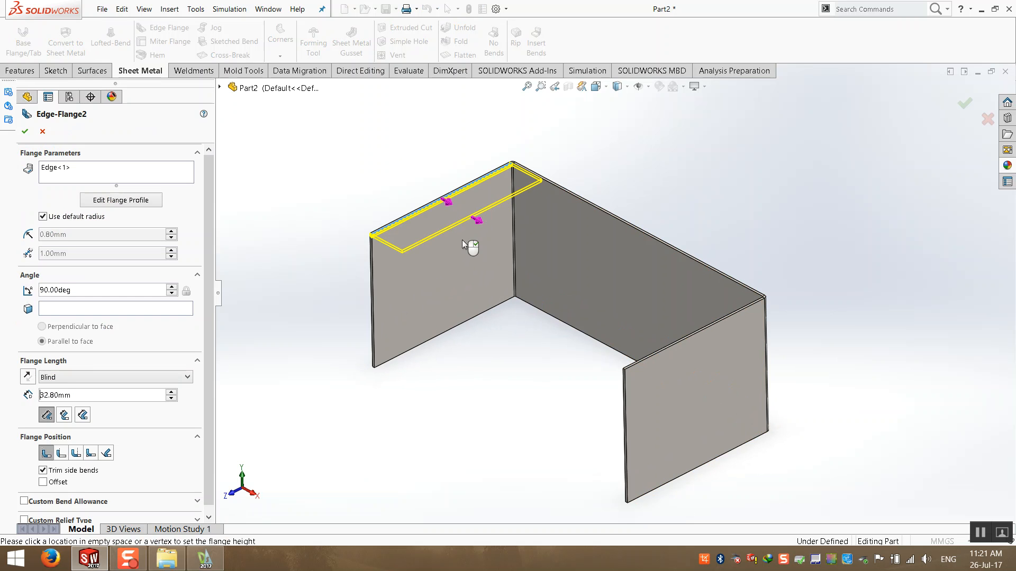
{"action": "left_click", "coordinate": [462, 239]}
{"action": "left_click", "coordinate": [626, 309]}
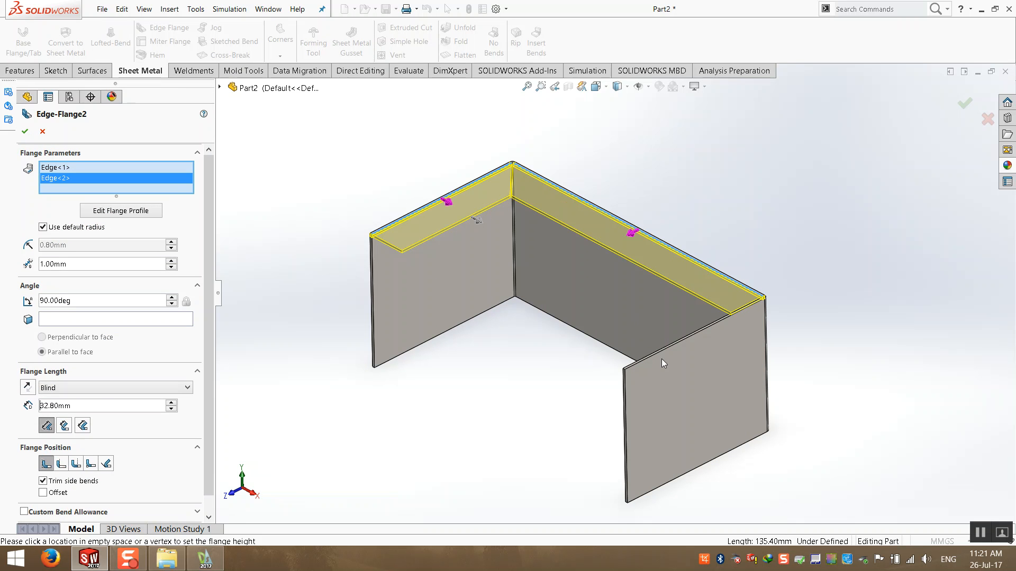
{"action": "scroll", "coordinate": [649, 356], "scroll_direction": "down", "scroll_amount": 3}
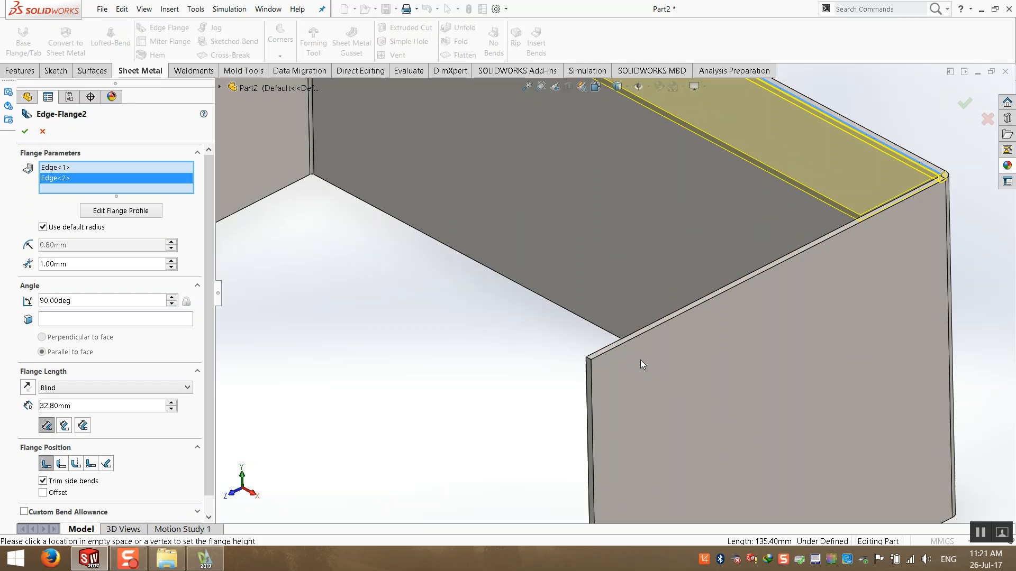
{"action": "left_click", "coordinate": [590, 348]}
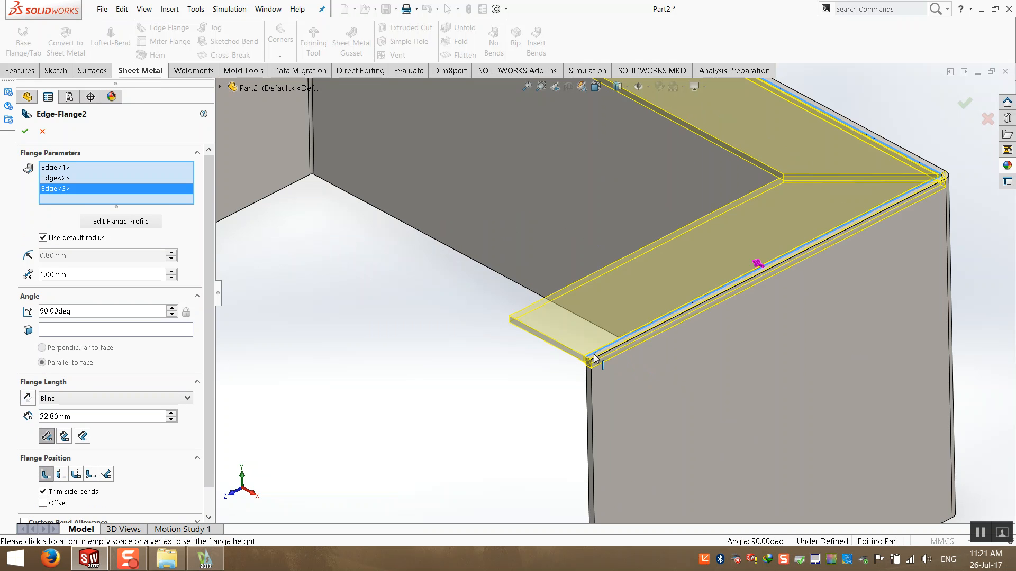
- Add the bottom edges of the three walls to the edge flange selection
{"action": "scroll", "coordinate": [594, 358], "scroll_direction": "up", "scroll_amount": 1}
{"action": "scroll", "coordinate": [595, 359], "scroll_direction": "up", "scroll_amount": 5}
{"action": "middle_click_drag", "start_coordinate": [529, 370], "coordinate": [447, 406]}
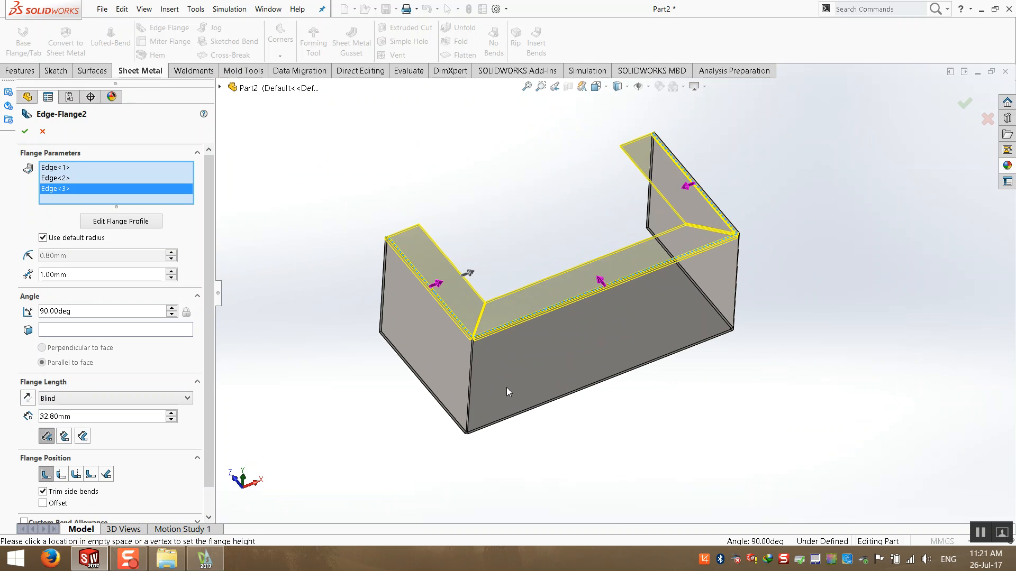
{"action": "left_click", "coordinate": [448, 411]}
{"action": "left_click", "coordinate": [695, 339]}
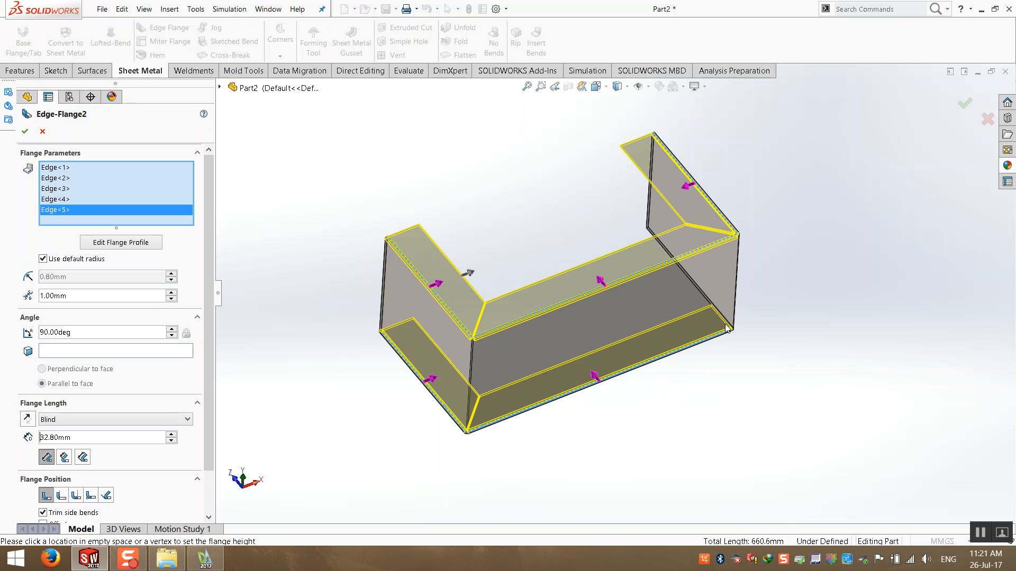
{"action": "left_click", "coordinate": [699, 286]}
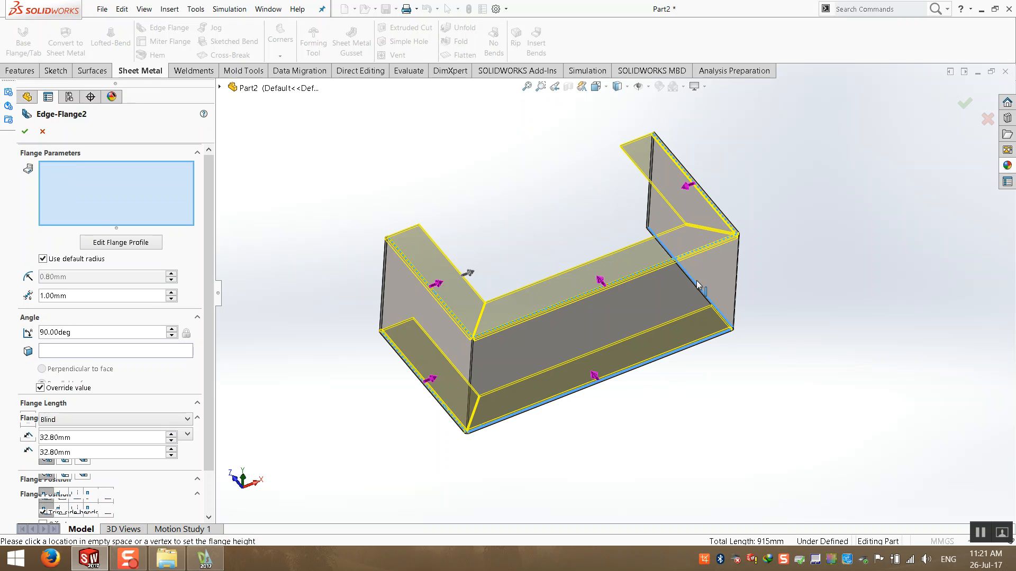
{"action": "scroll", "coordinate": [698, 289], "scroll_direction": "down", "scroll_amount": 3}
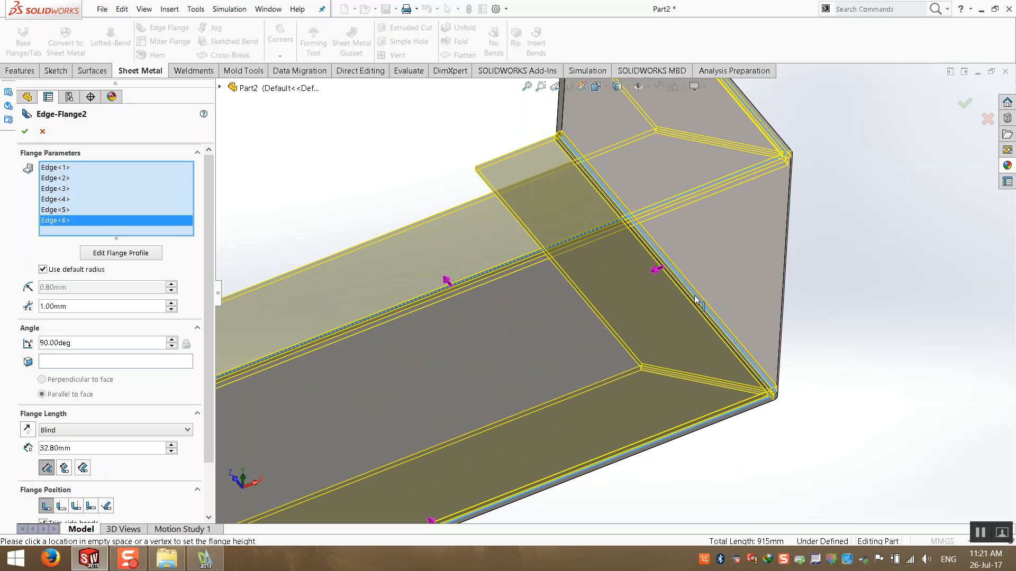
{"action": "left_click", "coordinate": [696, 299]}
{"action": "left_click", "coordinate": [697, 301]}
{"action": "scroll", "coordinate": [693, 302], "scroll_direction": "up", "scroll_amount": 5}
{"action": "middle_click_drag", "start_coordinate": [693, 302], "coordinate": [574, 445]}
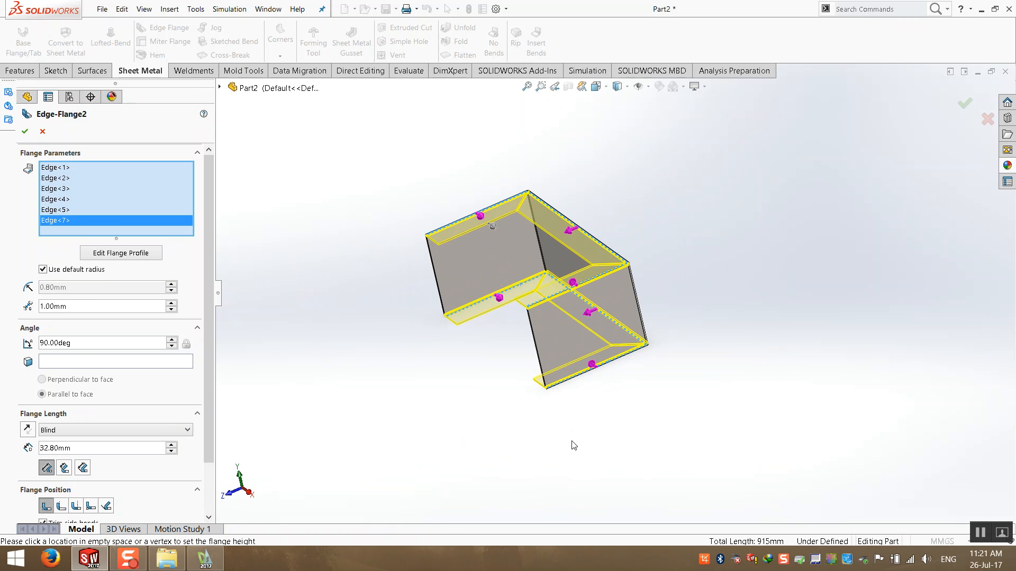
{"action": "scroll", "coordinate": [500, 256], "scroll_direction": "down", "scroll_amount": 2}
- Set the edge flange length to 20 mm and apply the flanges
{"action": "left_click", "coordinate": [88, 303]}
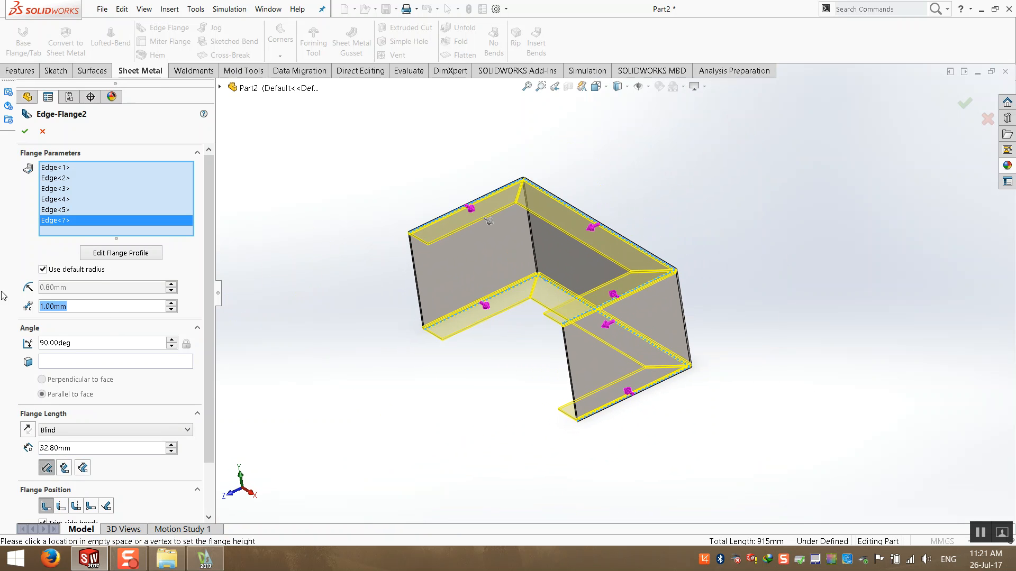
{"action": "left_click", "coordinate": [112, 448]}
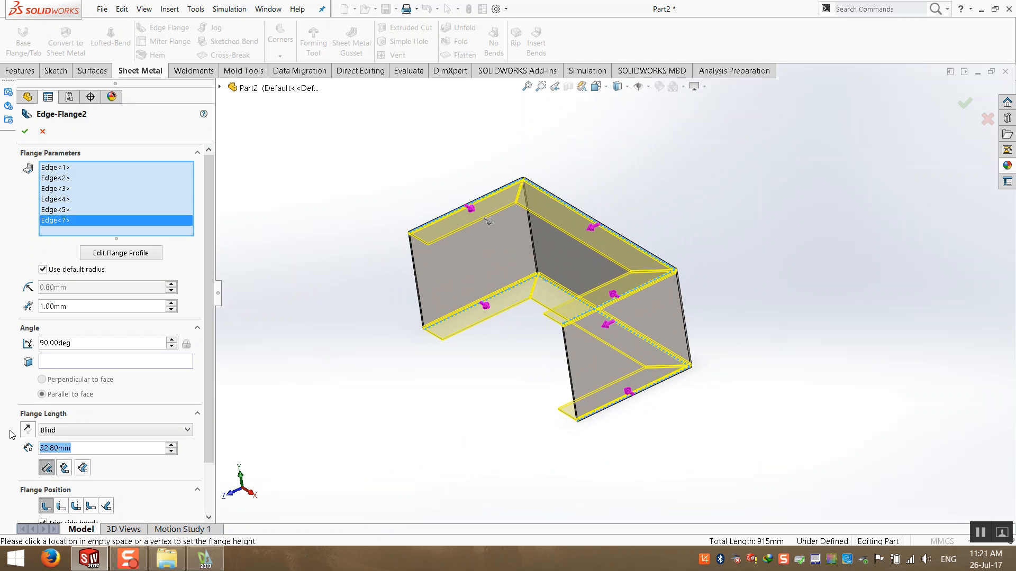
{"action": "type", "text": "20"}
{"action": "key", "text": "Return"}
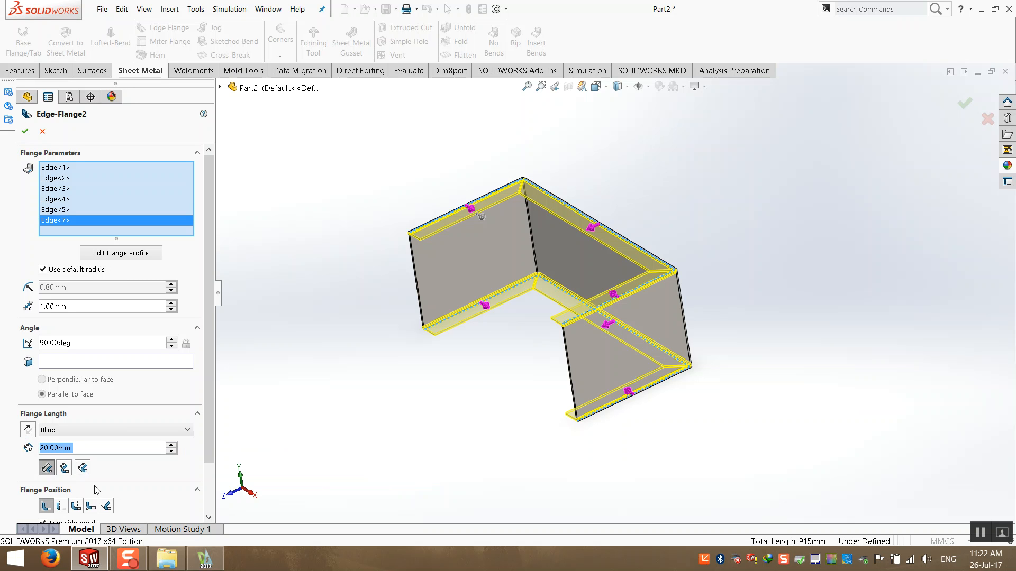
{"action": "left_click_drag", "start_coordinate": [210, 443], "coordinate": [205, 503]}
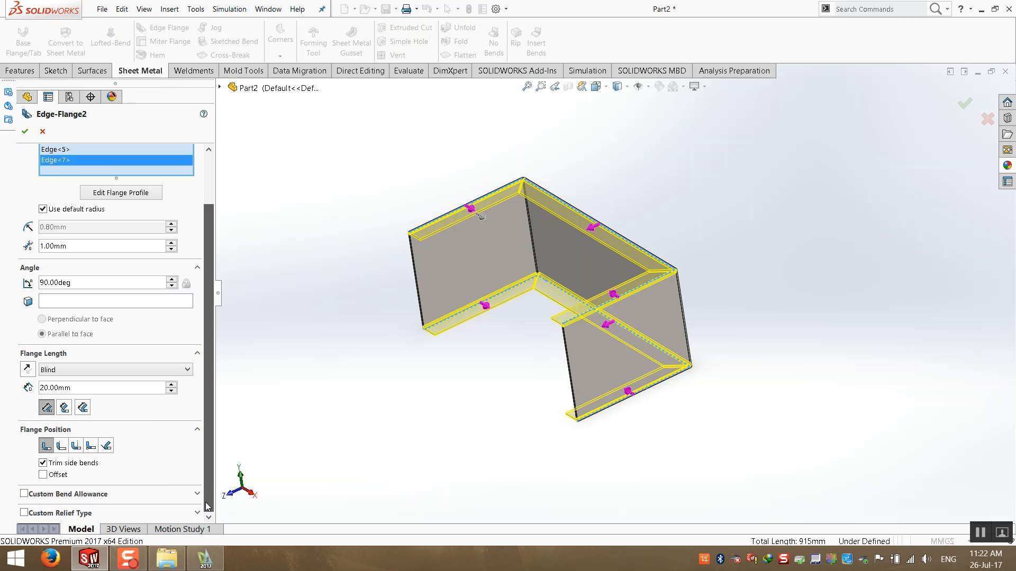
{"action": "left_click", "coordinate": [24, 132]}
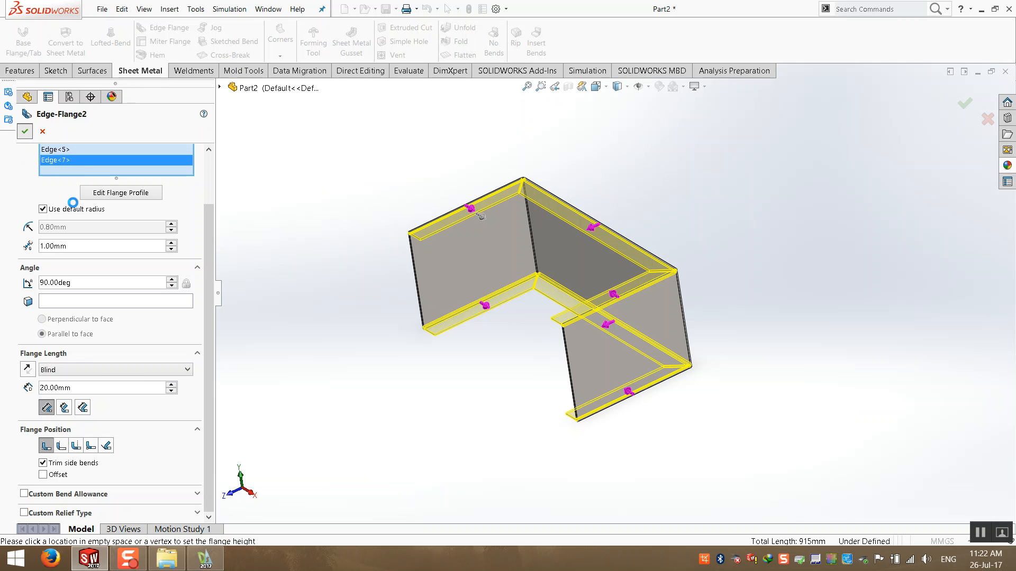
- Inspect the two edge flange features and a bent corner of the box
{"action": "mouse_move", "coordinate": [390, 224]}
{"action": "middle_mouse_down"}
{"action": "mouse_move", "coordinate": [470, 155]}
{"action": "mouse_move", "coordinate": [377, 213]}
{"action": "middle_mouse_up"}
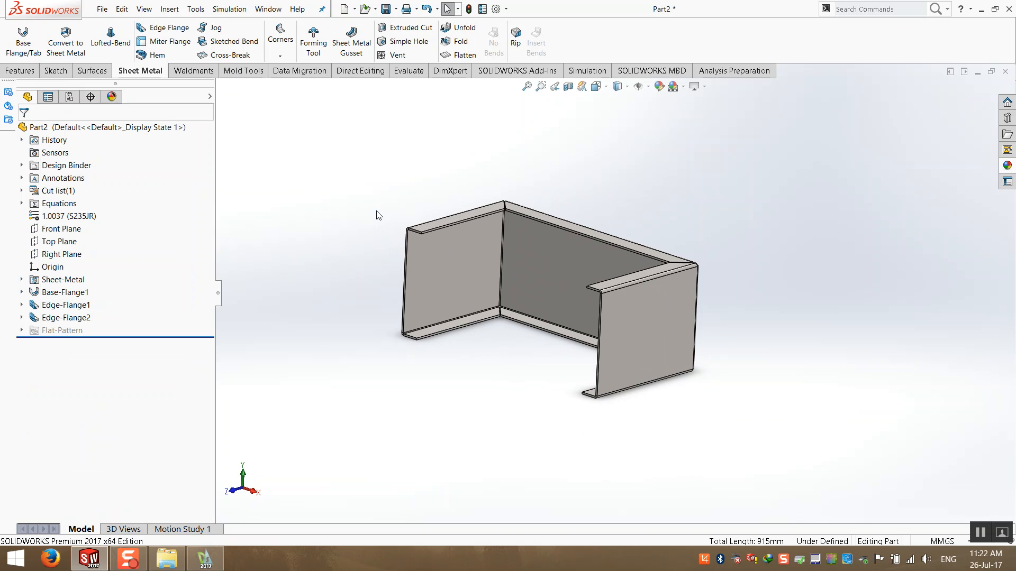
{"action": "left_click", "coordinate": [65, 305]}
{"action": "left_click", "coordinate": [63, 316]}
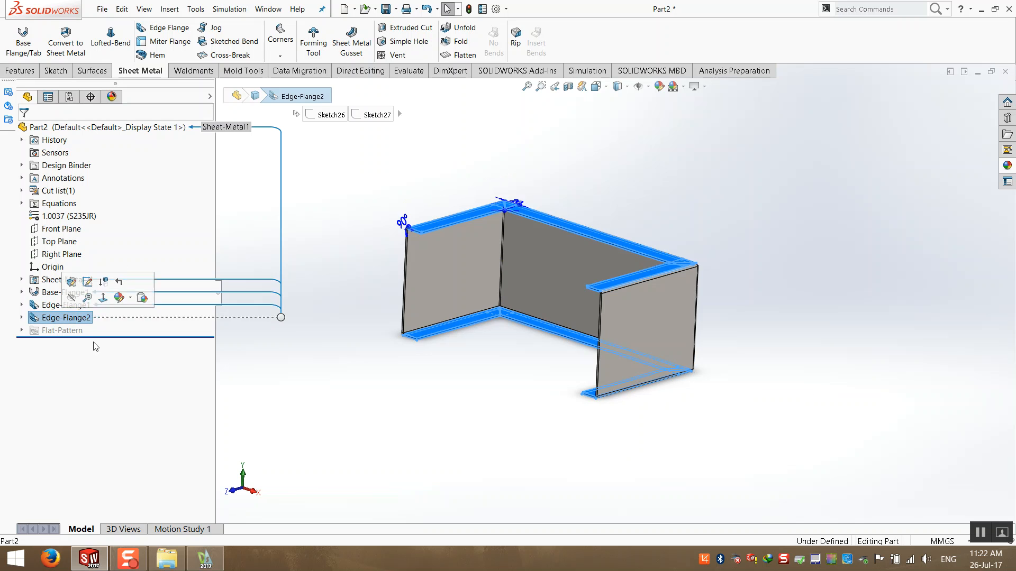
{"action": "left_click", "coordinate": [347, 402]}
{"action": "middle_click_drag", "start_coordinate": [394, 398], "coordinate": [394, 413]}
{"action": "scroll", "coordinate": [422, 256], "scroll_direction": "down", "scroll_amount": 6}
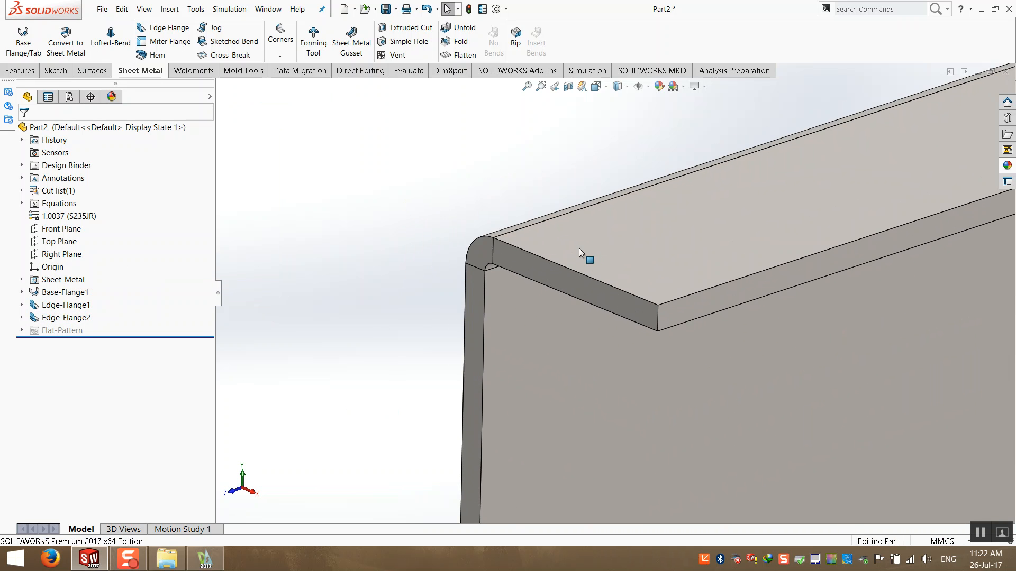
- Start an edge flange on the vertical end edge of the side wall and choose the bend-outside flange position
{"action": "left_click", "coordinate": [164, 27]}
{"action": "left_click", "coordinate": [483, 282]}
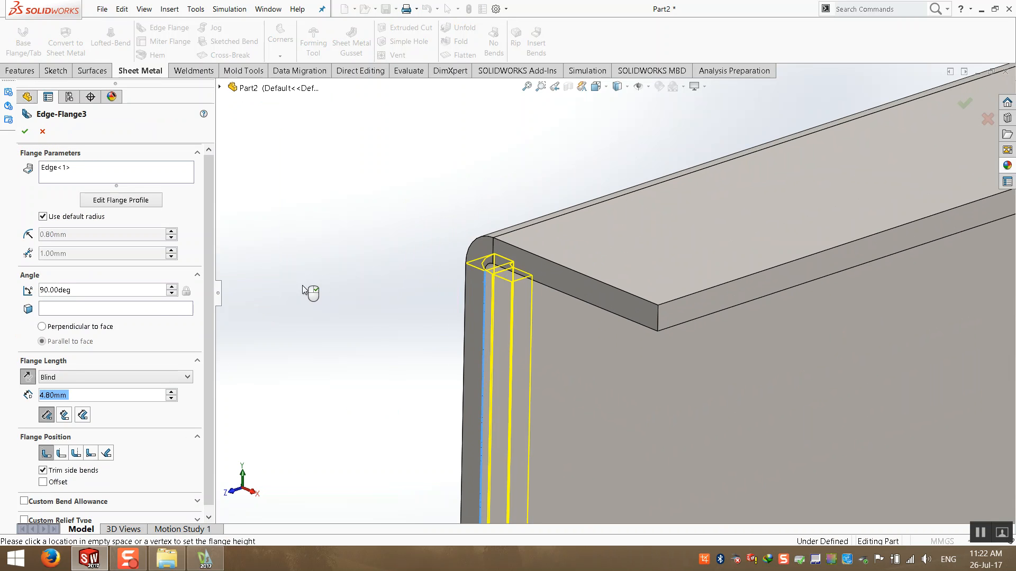
{"action": "scroll", "coordinate": [407, 289], "scroll_direction": "up", "scroll_amount": 5}
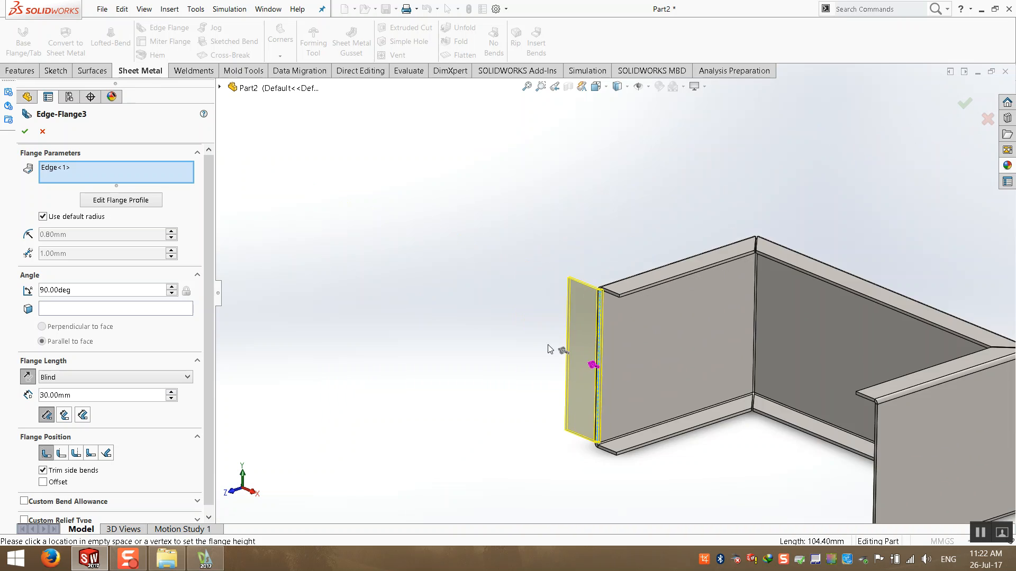
{"action": "middle_click_drag", "start_coordinate": [525, 278], "coordinate": [536, 404]}
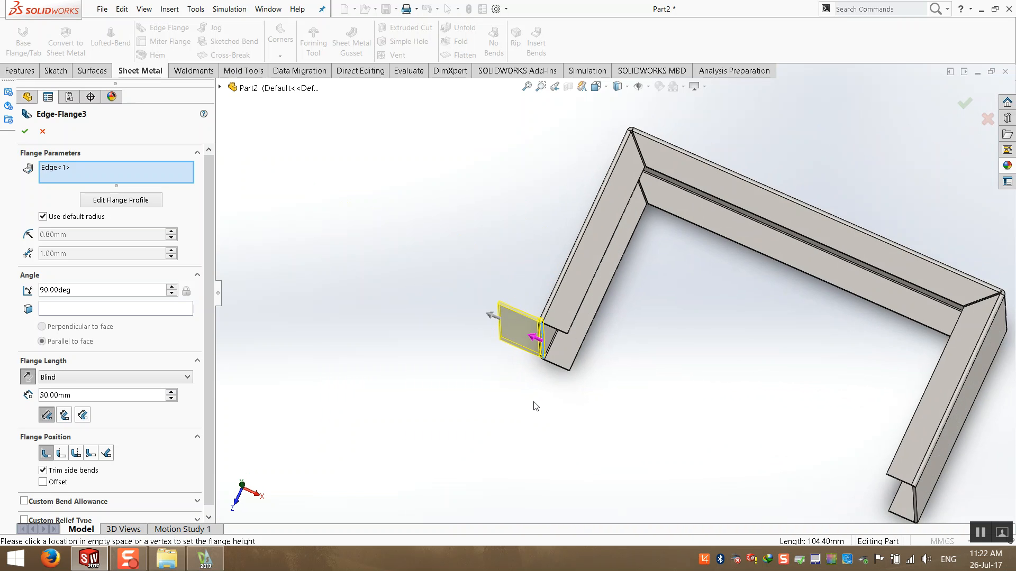
{"action": "scroll", "coordinate": [567, 271], "scroll_direction": "down", "scroll_amount": 6}
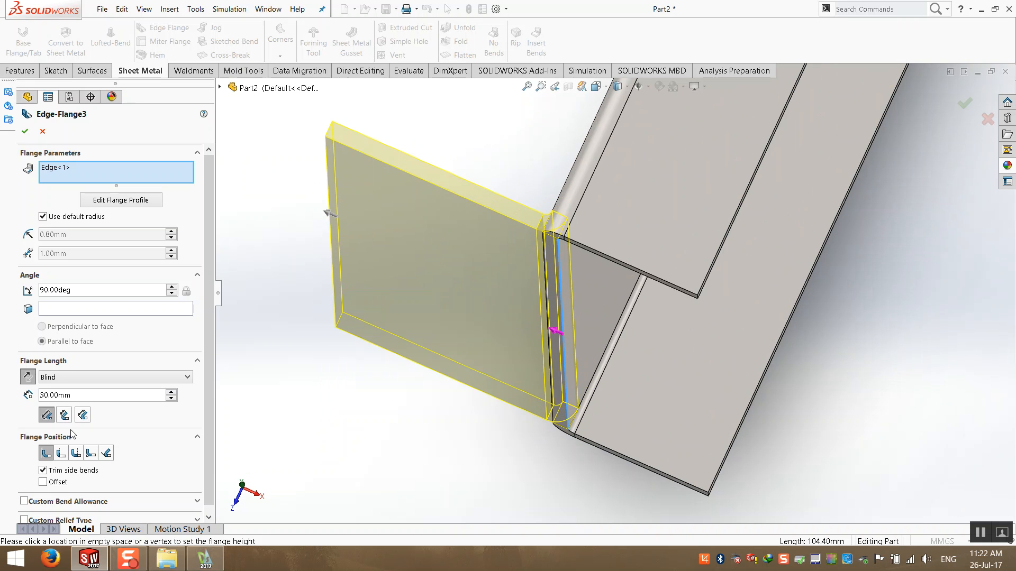
{"action": "left_click", "coordinate": [76, 454]}
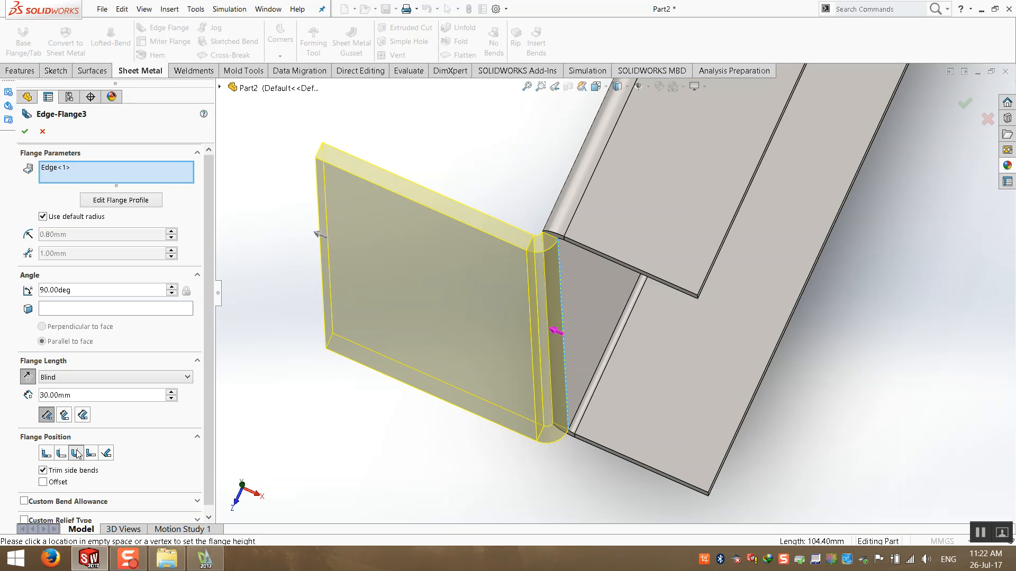
- Set the edge flange angle to 45 deg
{"action": "left_click_drag", "start_coordinate": [80, 400], "coordinate": [22, 401]}
{"action": "left_click_drag", "start_coordinate": [209, 406], "coordinate": [212, 461]}
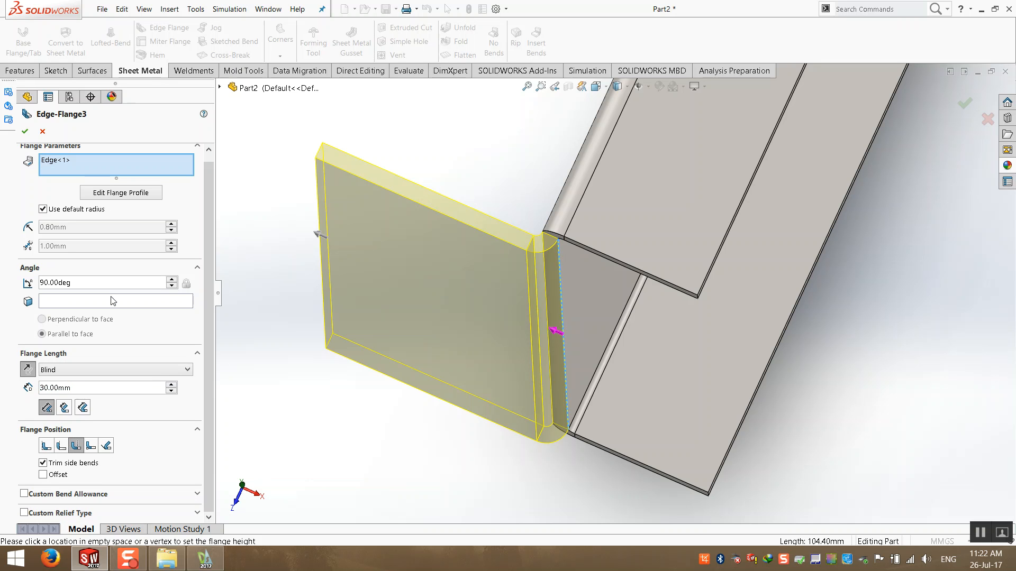
{"action": "left_click", "coordinate": [171, 280]}
{"action": "left_click", "coordinate": [171, 280]}
{"action": "left_click", "coordinate": [172, 281]}
{"action": "left_click", "coordinate": [171, 286]}
{"action": "left_click", "coordinate": [171, 286]}
{"action": "left_click", "coordinate": [172, 286]}
{"action": "left_click", "coordinate": [172, 286]}
{"action": "left_click", "coordinate": [171, 286]}
{"action": "left_click", "coordinate": [171, 286]}
{"action": "left_click", "coordinate": [171, 286]}
{"action": "left_click", "coordinate": [171, 287]}
{"action": "left_click_drag", "start_coordinate": [171, 287], "coordinate": [33, 283]}
{"action": "type", "text": "45"}
{"action": "key", "text": "Return"}
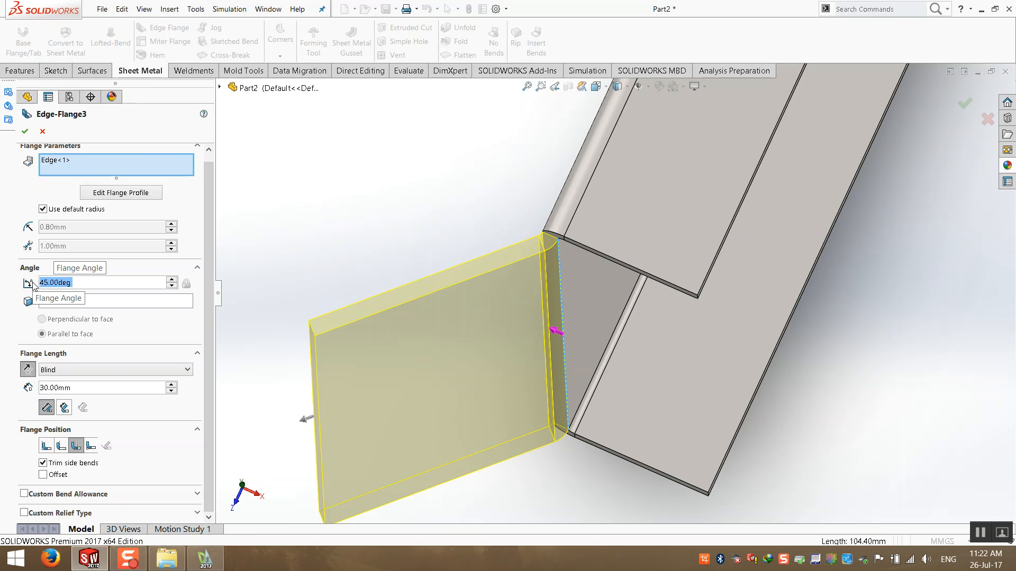
- Set the edge flange length to 7 mm and apply the flange
{"action": "left_click_drag", "start_coordinate": [72, 389], "coordinate": [9, 391]}
{"action": "type", "text": "10"}
{"action": "key", "text": "Return"}
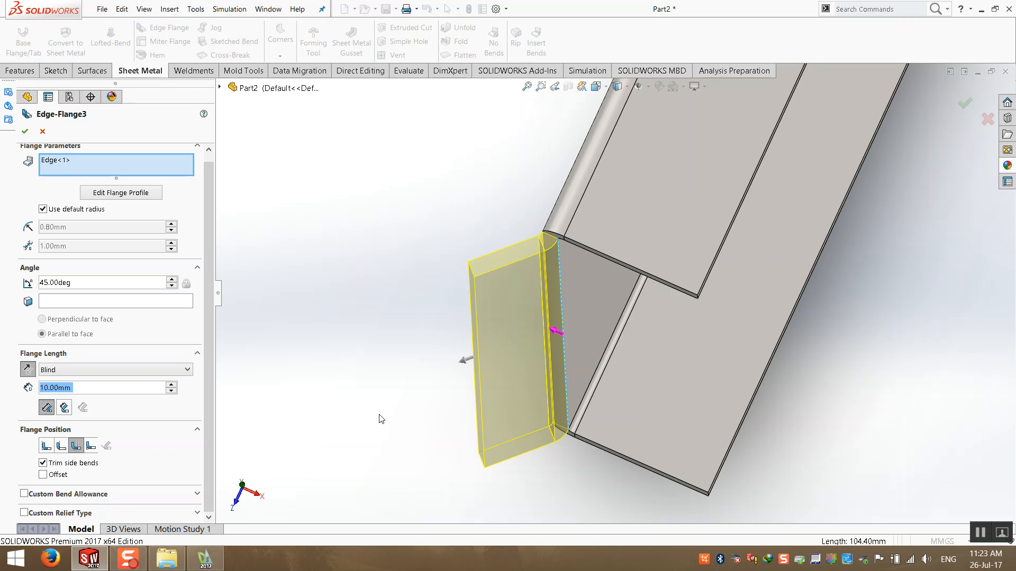
{"action": "type", "text": "7"}
{"action": "key", "text": "Return"}
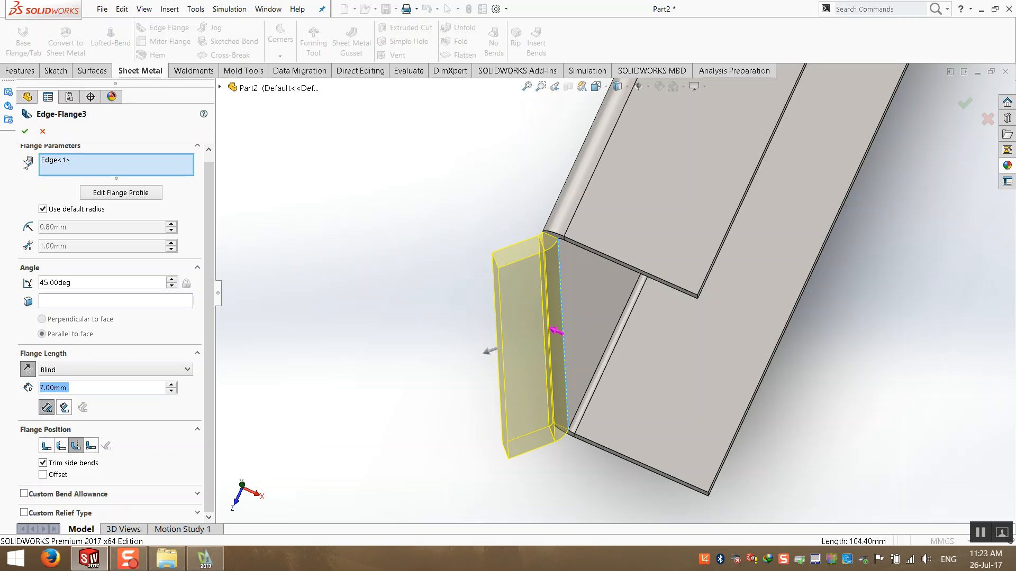
{"action": "left_click", "coordinate": [25, 131]}
- Mirror the Edge-Flange3 feature about the Right Plane
{"action": "middle_click_drag", "start_coordinate": [351, 320], "coordinate": [836, 277]}
{"action": "scroll", "coordinate": [856, 282], "scroll_direction": "down", "scroll_amount": 3}
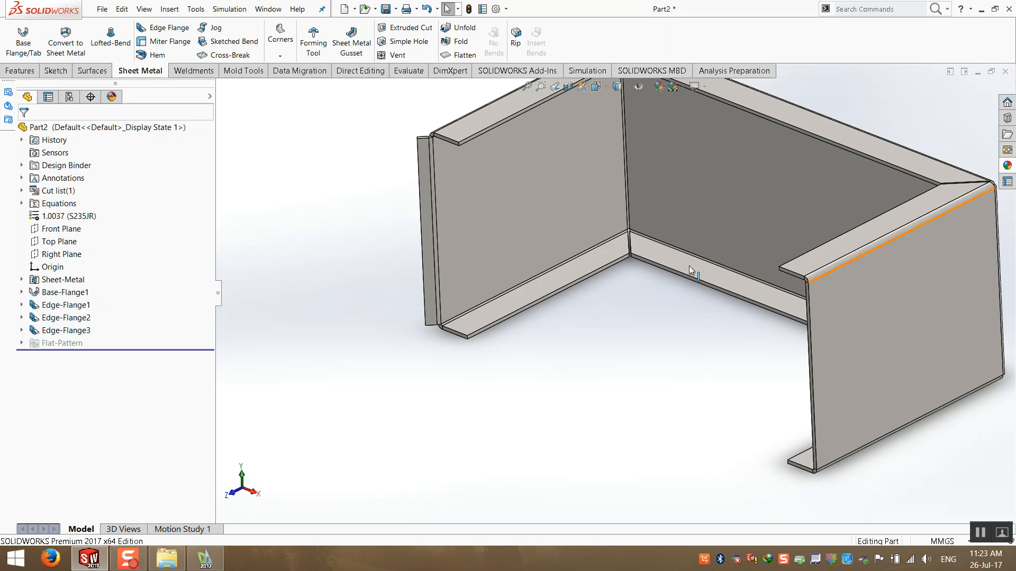
{"action": "left_click", "coordinate": [59, 330]}
{"action": "scroll", "coordinate": [432, 276], "scroll_direction": "up", "scroll_amount": 3}
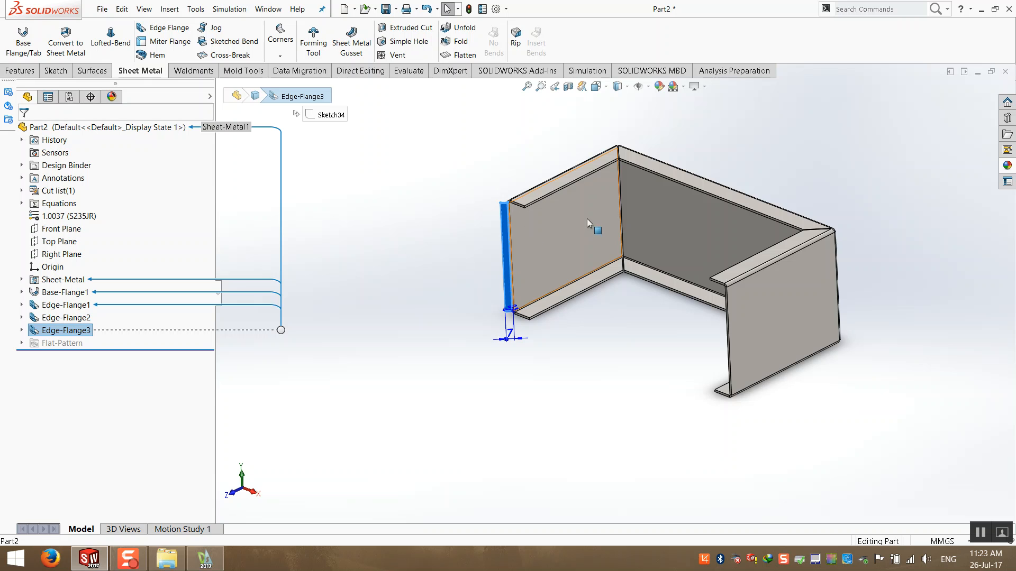
{"action": "scroll", "coordinate": [548, 219], "scroll_direction": "down", "scroll_amount": 3}
{"action": "scroll", "coordinate": [548, 219], "scroll_direction": "up", "scroll_amount": 3}
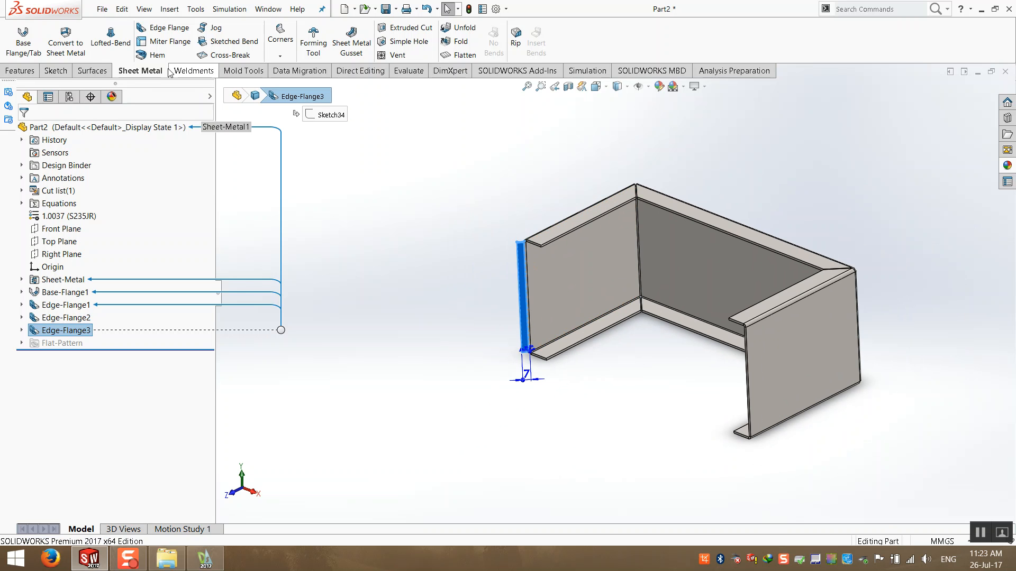
{"action": "left_click", "coordinate": [21, 71]}
{"action": "left_click", "coordinate": [390, 55]}
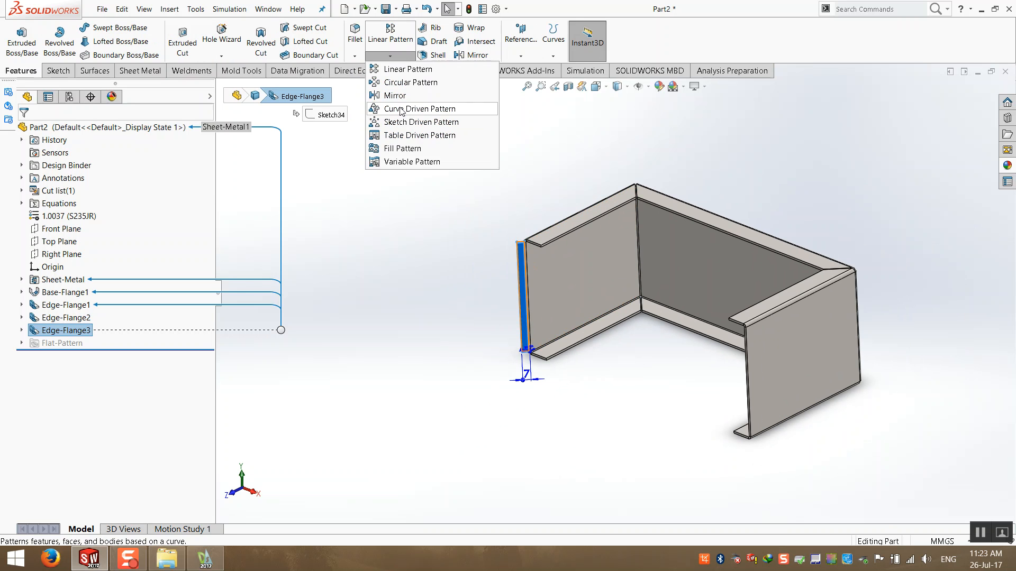
{"action": "left_click", "coordinate": [408, 102]}
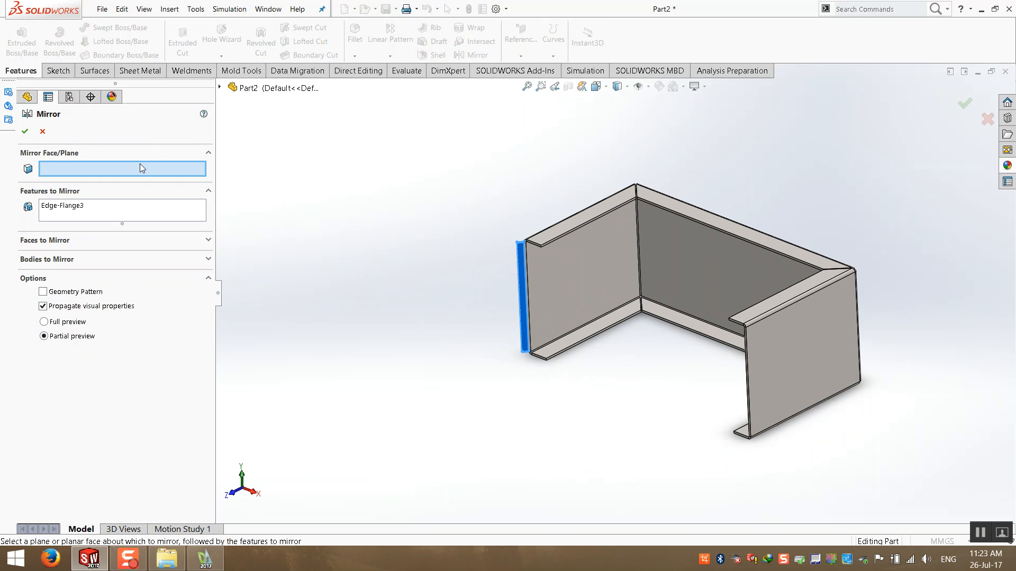
{"action": "left_click", "coordinate": [220, 87]}
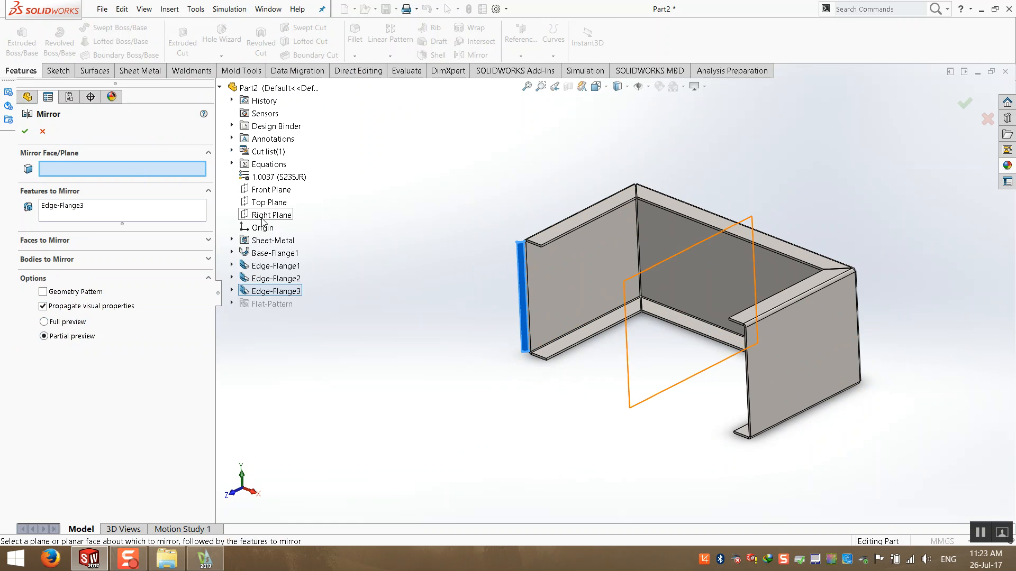
{"action": "left_click", "coordinate": [270, 215]}
{"action": "left_click", "coordinate": [25, 131]}
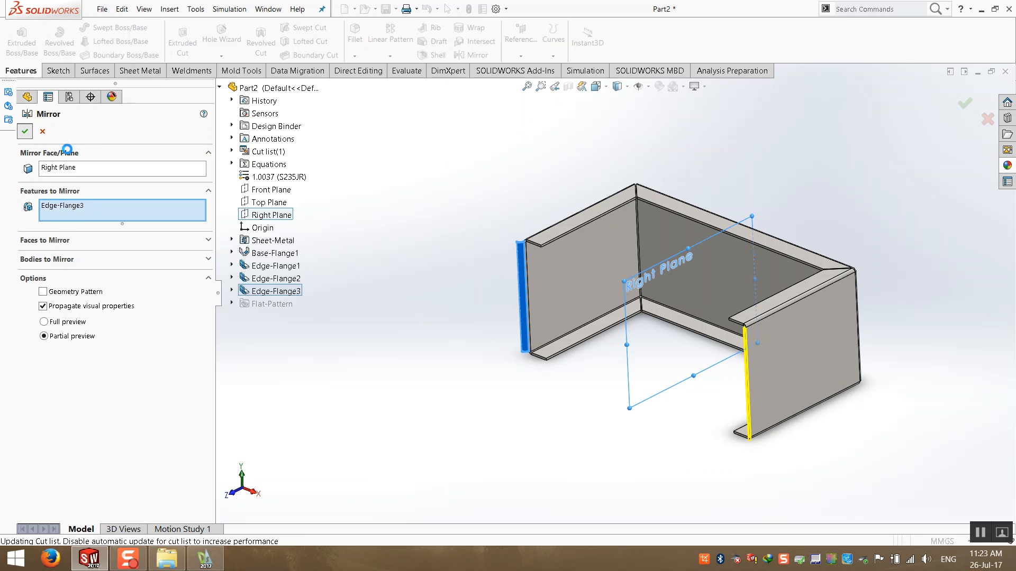
- Inspect the mirrored end flanges around the box from different angles
{"action": "middle_click_drag", "start_coordinate": [816, 417], "coordinate": [741, 449]}
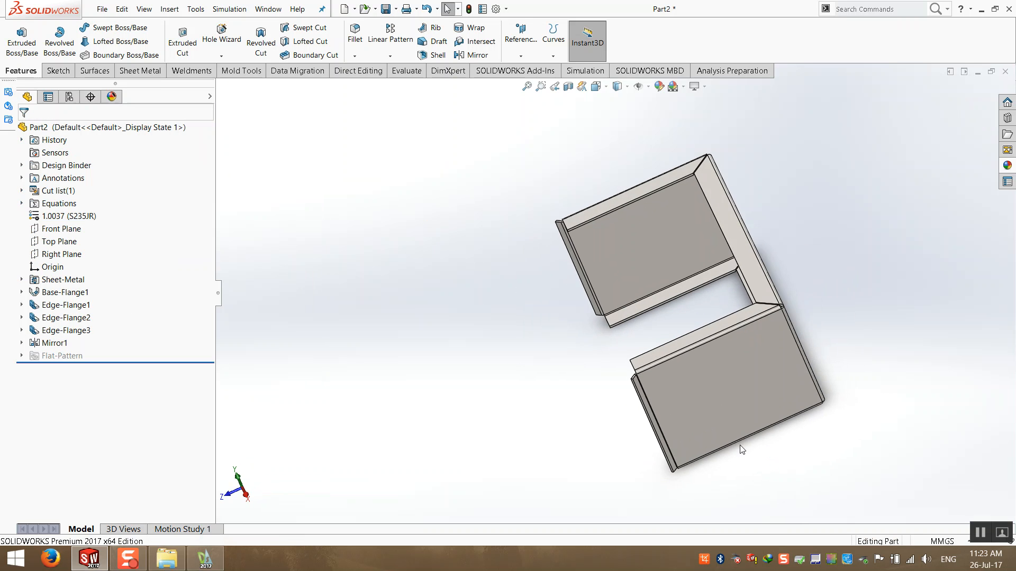
{"action": "scroll", "coordinate": [688, 415], "scroll_direction": "down", "scroll_amount": 6}
{"action": "middle_click_drag", "start_coordinate": [525, 267], "coordinate": [574, 232]}
{"action": "scroll", "coordinate": [545, 265], "scroll_direction": "up", "scroll_amount": 2}
{"action": "scroll", "coordinate": [517, 243], "scroll_direction": "up", "scroll_amount": 1}
{"action": "scroll", "coordinate": [517, 243], "scroll_direction": "up", "scroll_amount": 2}
{"action": "scroll", "coordinate": [556, 233], "scroll_direction": "up", "scroll_amount": 4}
{"action": "left_click", "coordinate": [527, 87]}
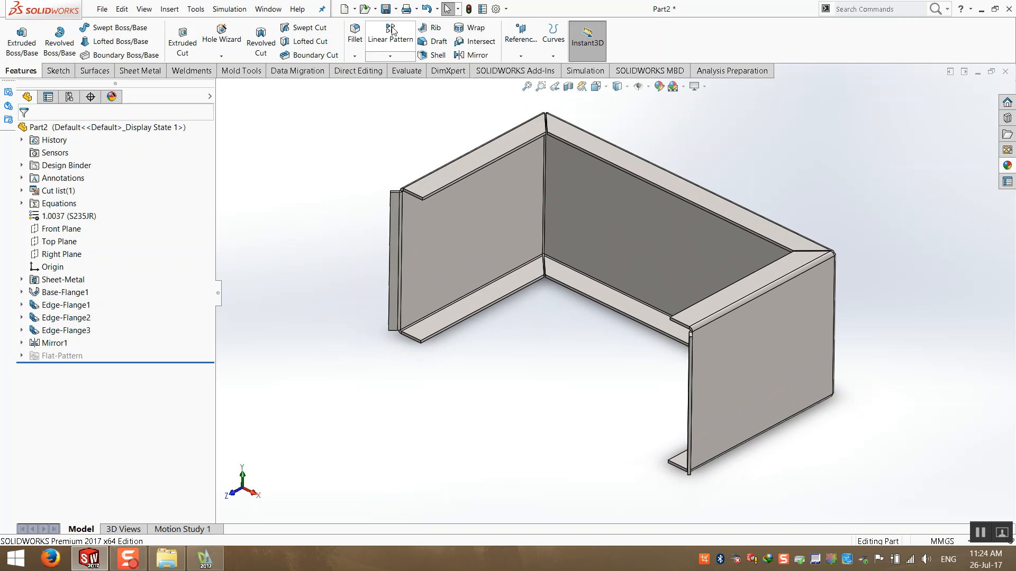
- Save the part as P0007-00.SLDPRT in the charging station folder on the Desktop
{"action": "left_click", "coordinate": [386, 9]}
{"action": "left_click_drag", "start_coordinate": [805, 180], "coordinate": [805, 263]}
{"action": "left_click", "coordinate": [801, 195]}
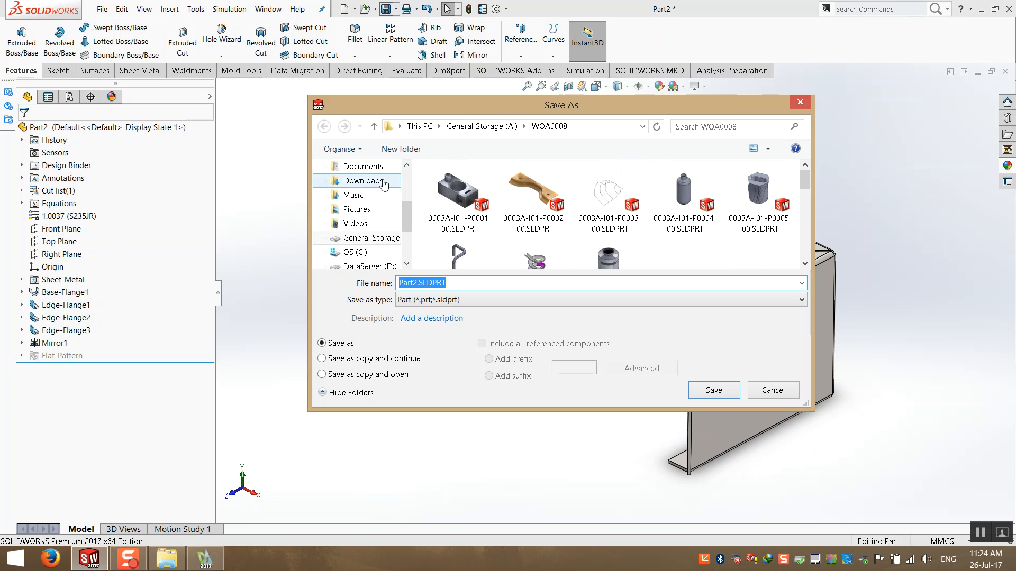
{"action": "scroll", "coordinate": [406, 221], "scroll_direction": "up", "scroll_amount": 3}
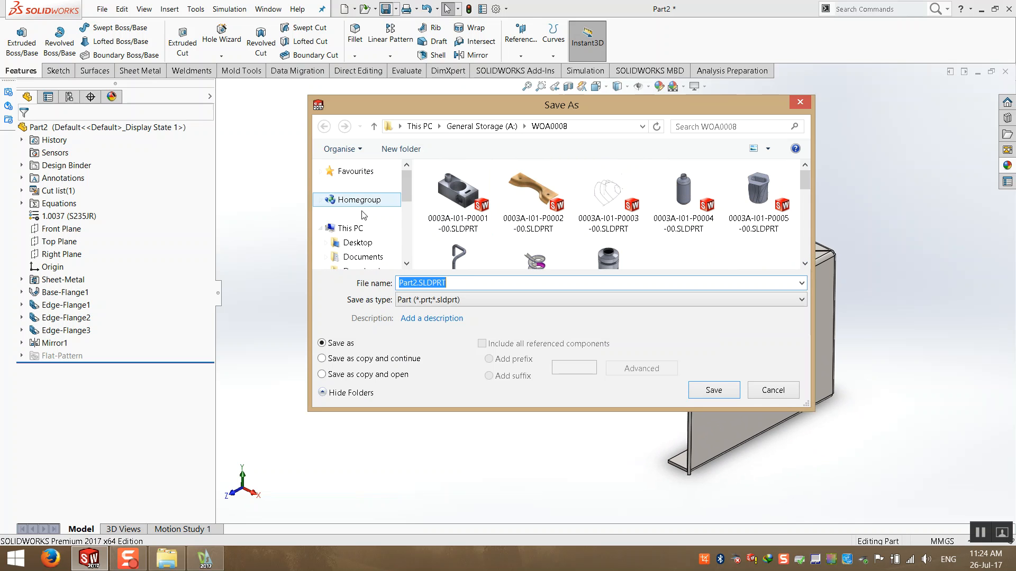
{"action": "left_click", "coordinate": [354, 242]}
{"action": "scroll", "coordinate": [603, 238], "scroll_direction": "down", "scroll_amount": 4}
{"action": "scroll", "coordinate": [593, 233], "scroll_direction": "up", "scroll_amount": 3}
{"action": "double_click", "coordinate": [446, 214]}
{"action": "scroll", "coordinate": [608, 236], "scroll_direction": "down", "scroll_amount": 1}
{"action": "left_click", "coordinate": [481, 238]}
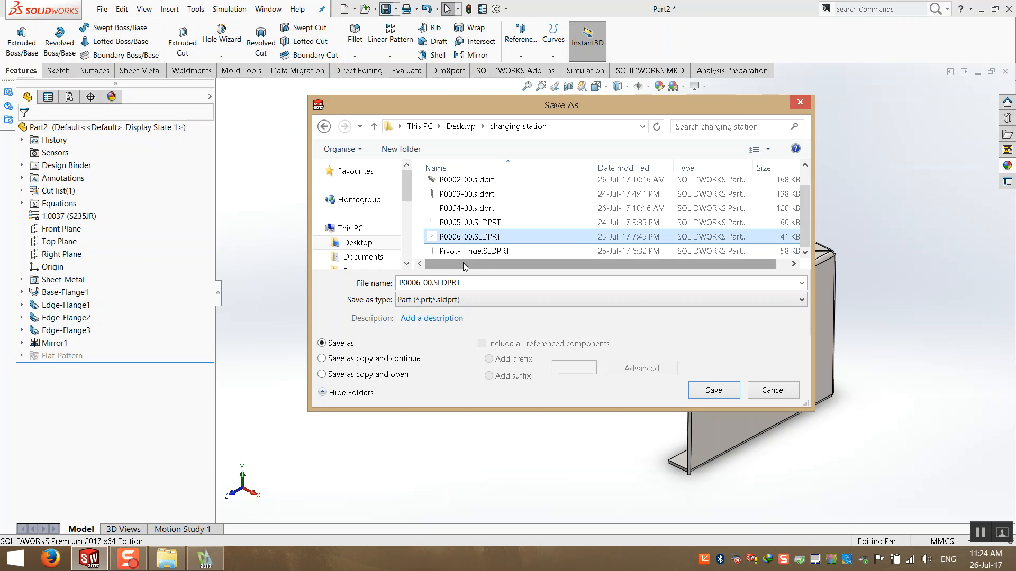
{"action": "left_click", "coordinate": [445, 284]}
{"action": "left_click_drag", "start_coordinate": [432, 283], "coordinate": [418, 282]}
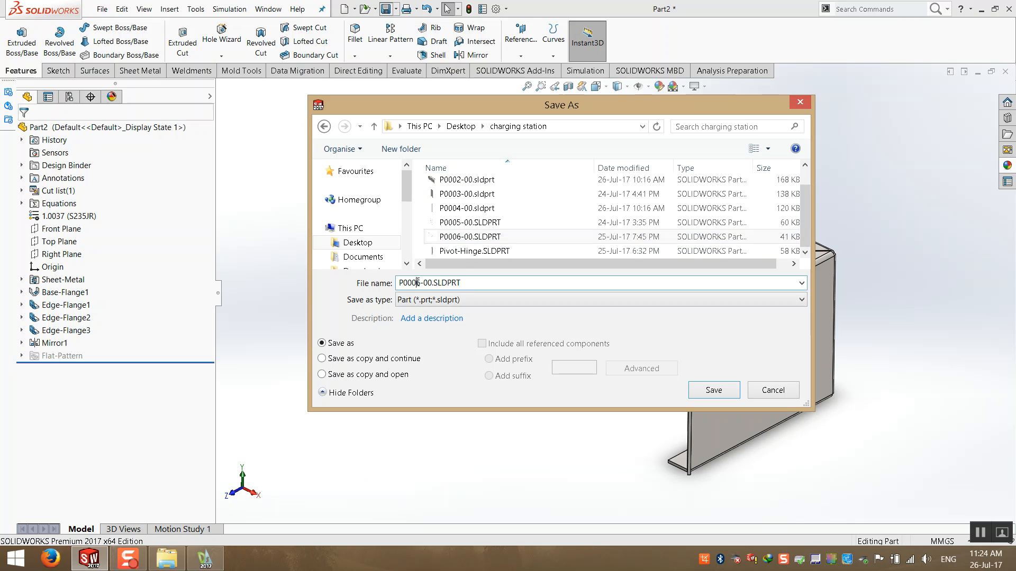
{"action": "type", "text": "7"}
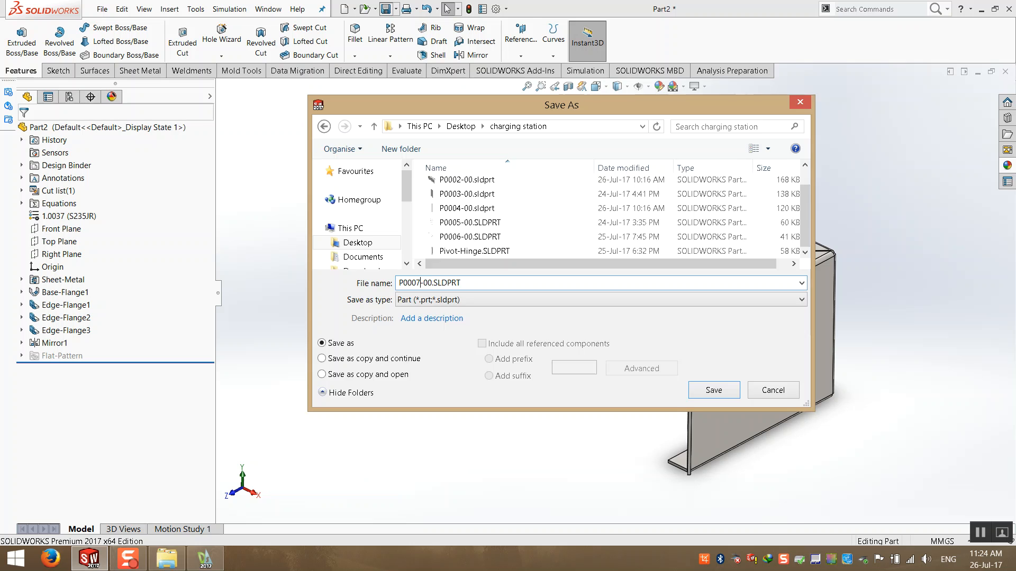
{"action": "key", "text": "Return"}
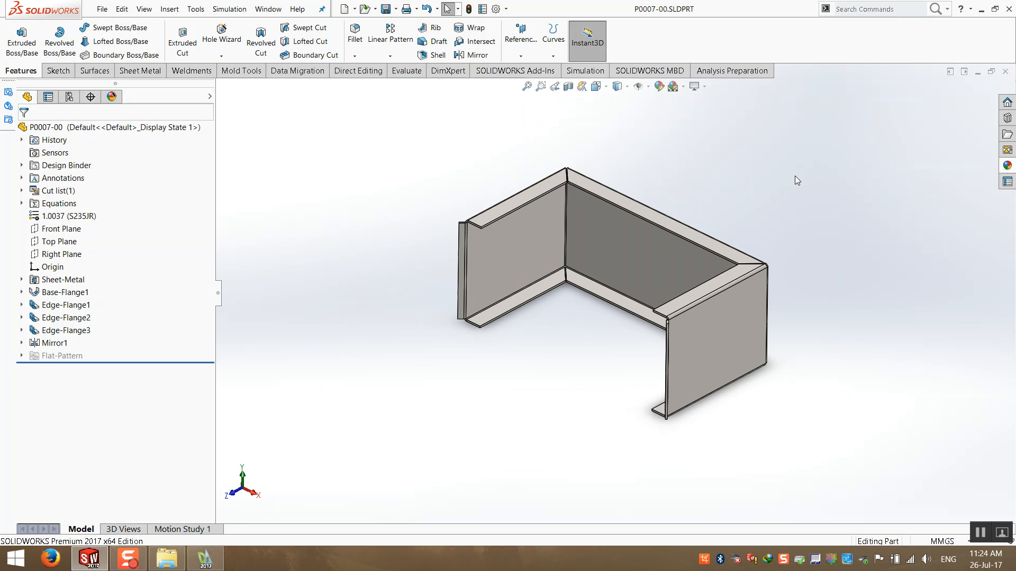
- Close the part and create a new assembly document
{"action": "left_click", "coordinate": [1005, 72]}
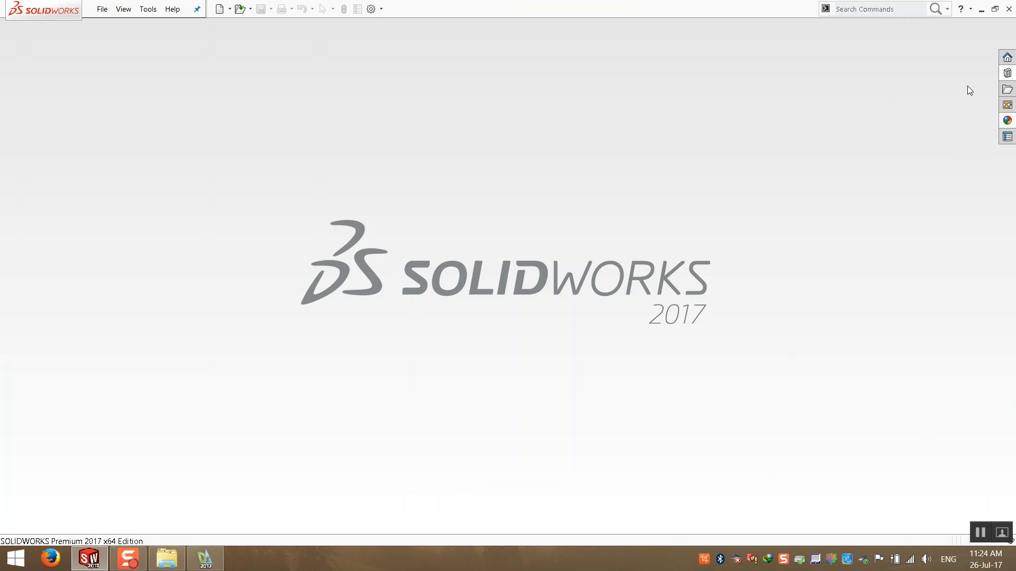
{"action": "left_click", "coordinate": [103, 17]}
{"action": "left_click", "coordinate": [96, 41]}
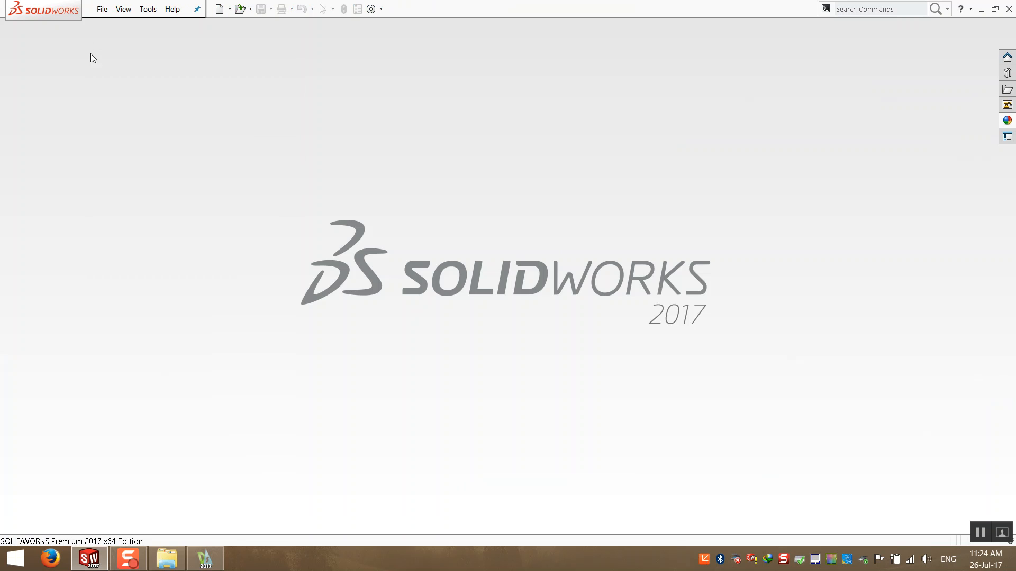
{"action": "left_click", "coordinate": [102, 10]}
{"action": "left_click", "coordinate": [119, 27]}
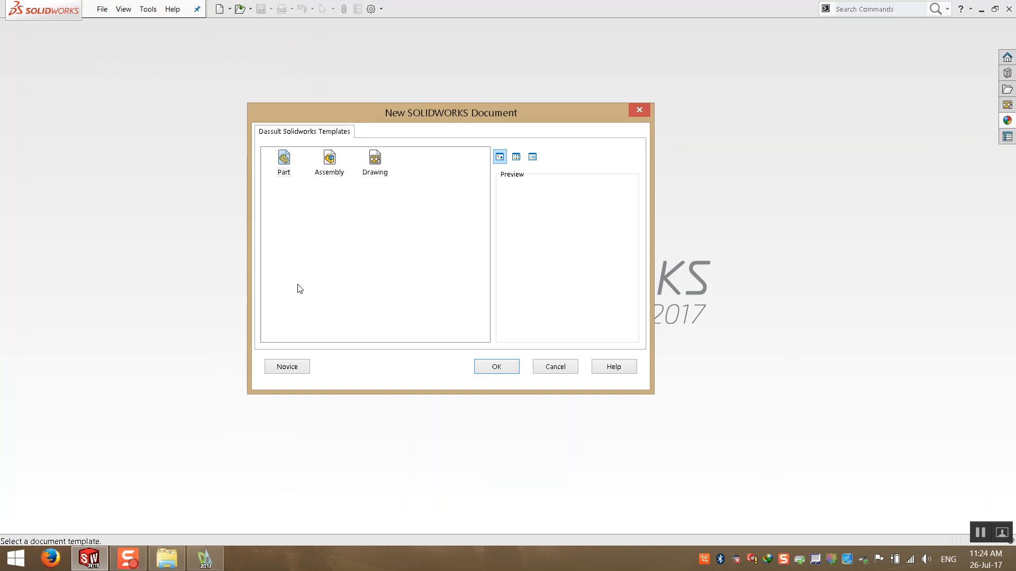
{"action": "double_click", "coordinate": [335, 161]}
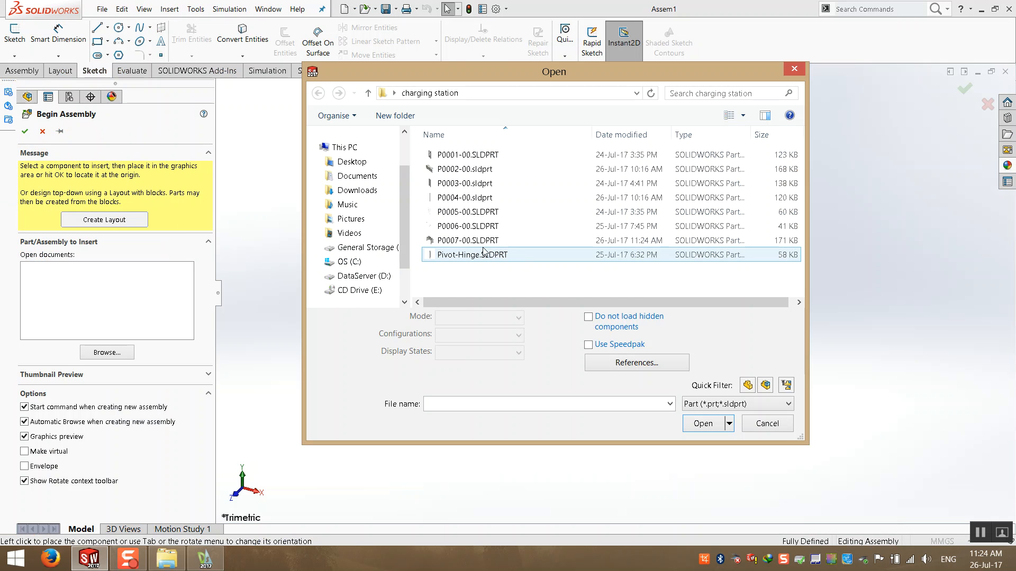
- Insert P0007-00 from the charging station folder into the assembly at the origin
{"action": "scroll", "coordinate": [542, 265], "scroll_direction": "up", "scroll_amount": 5, "text": "ctrl"}
{"action": "scroll", "coordinate": [486, 250], "scroll_direction": "up", "scroll_amount": 1, "text": "ctrl"}
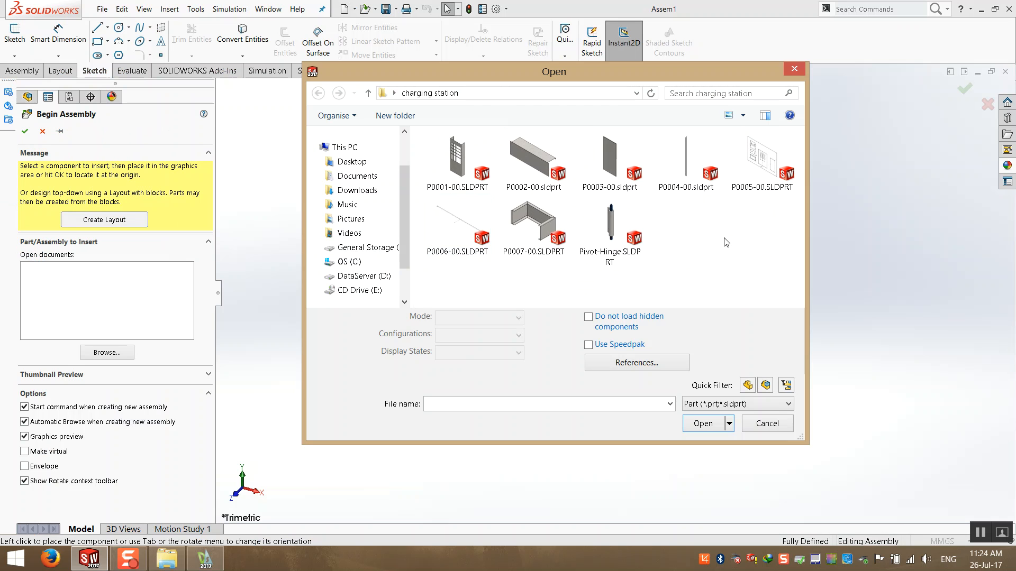
{"action": "double_click", "coordinate": [533, 226]}
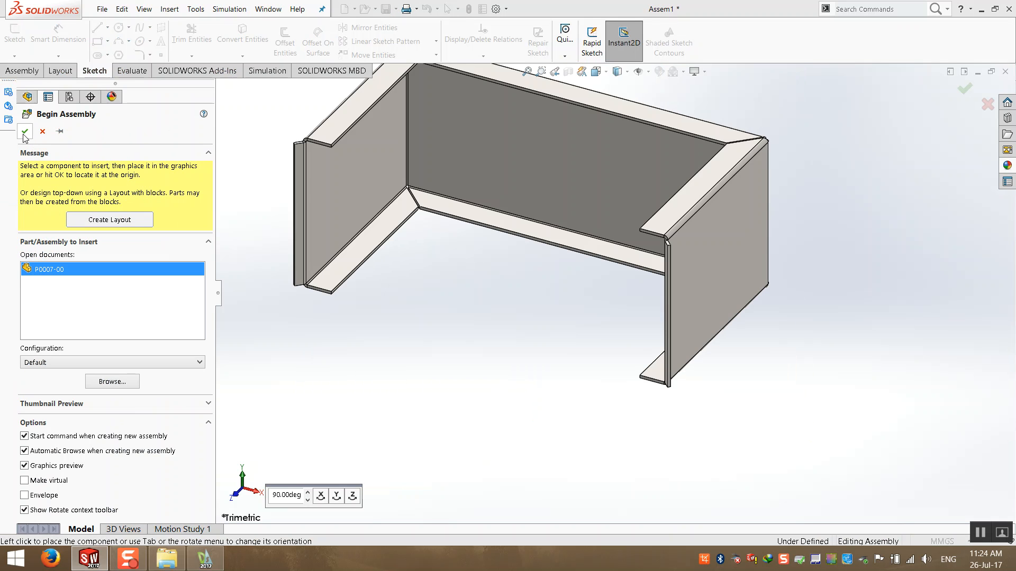
{"action": "left_click", "coordinate": [25, 132]}
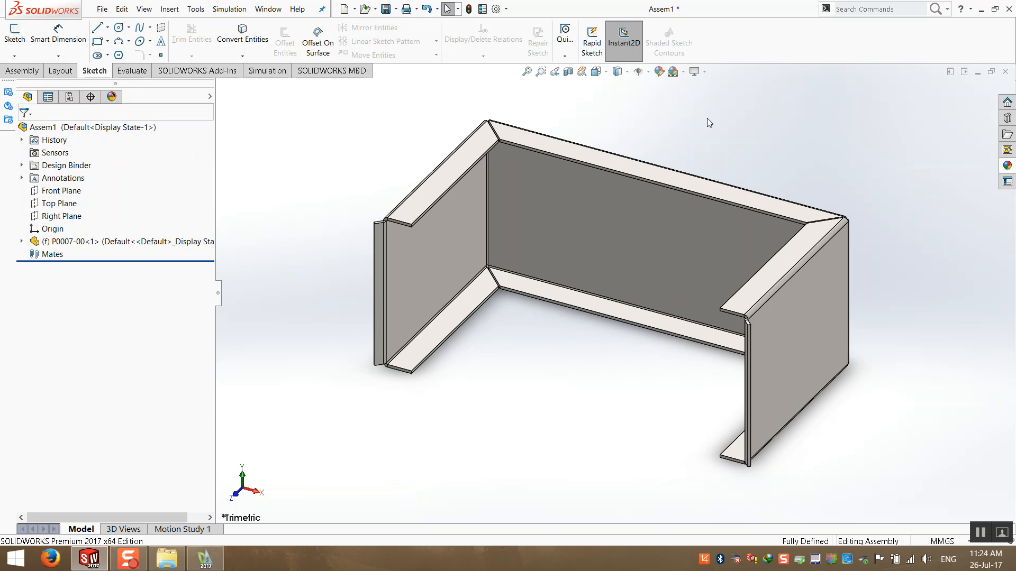
- Insert a new part into the assembly and place its sketch on a face of the box
{"action": "left_click", "coordinate": [704, 72]}
{"action": "middle_click_drag", "start_coordinate": [732, 236], "coordinate": [712, 262]}
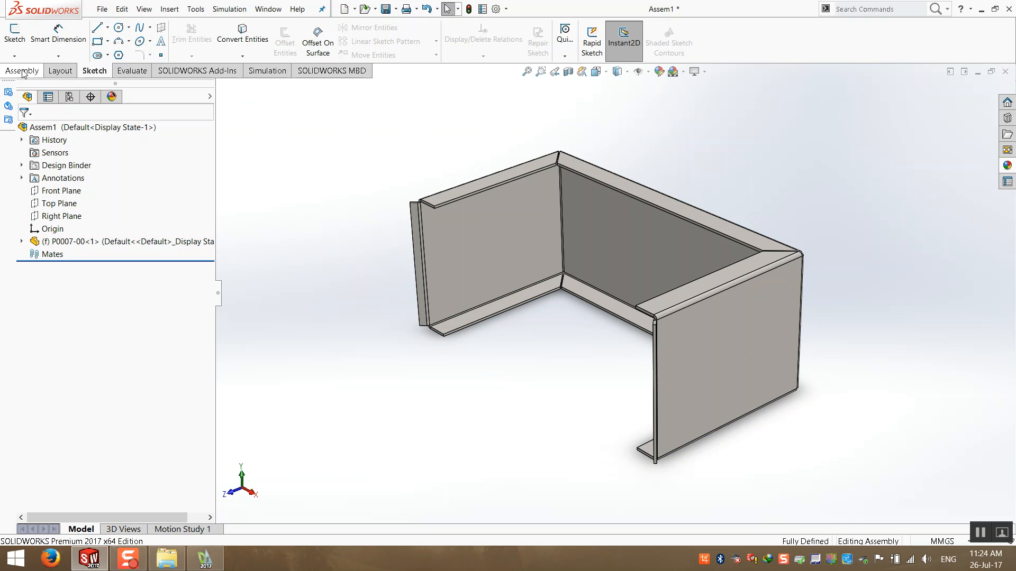
{"action": "left_click", "coordinate": [22, 71]}
{"action": "left_click", "coordinate": [78, 56]}
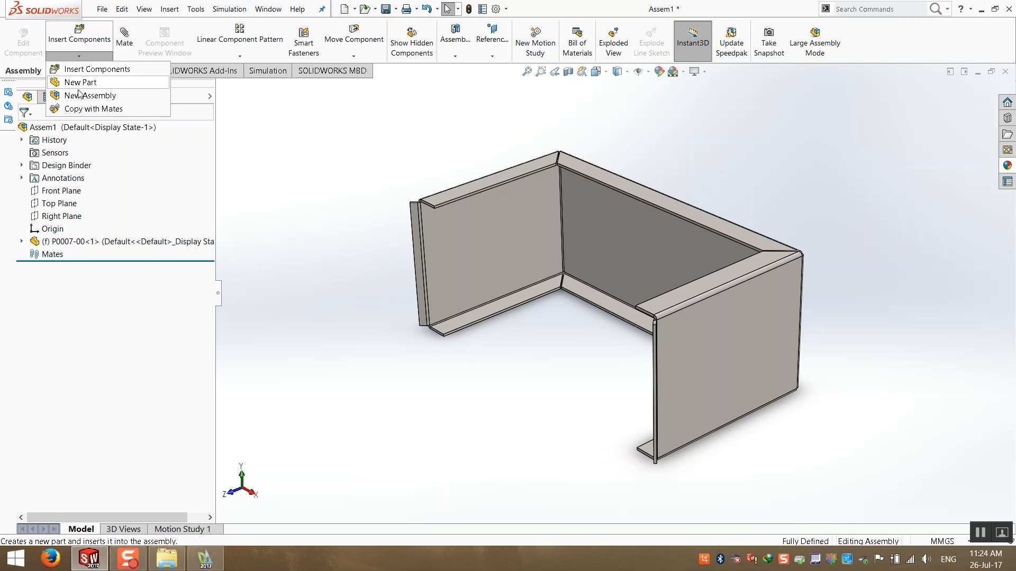
{"action": "left_click", "coordinate": [80, 85]}
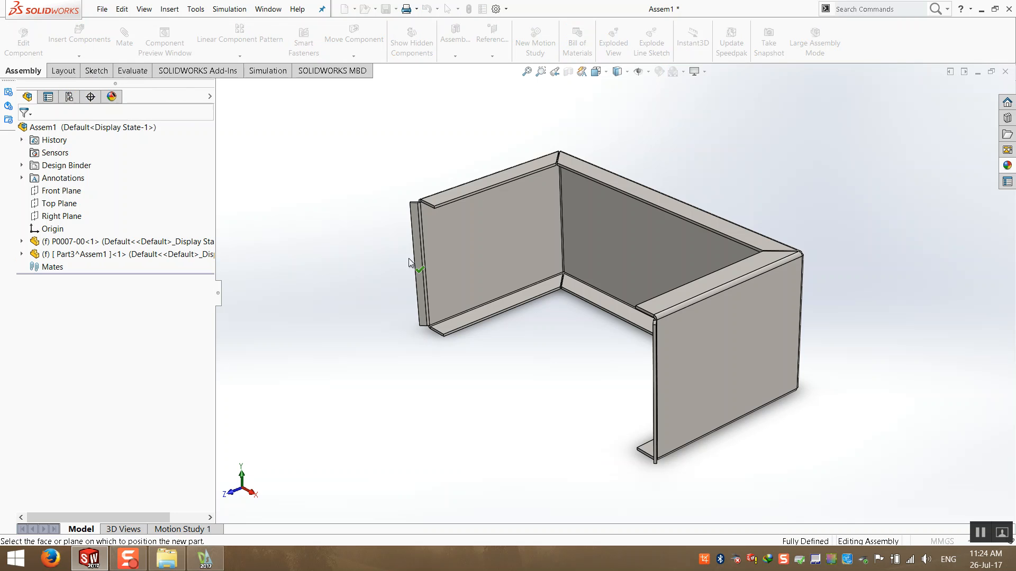
{"action": "middle_click_drag", "start_coordinate": [415, 261], "coordinate": [460, 261]}
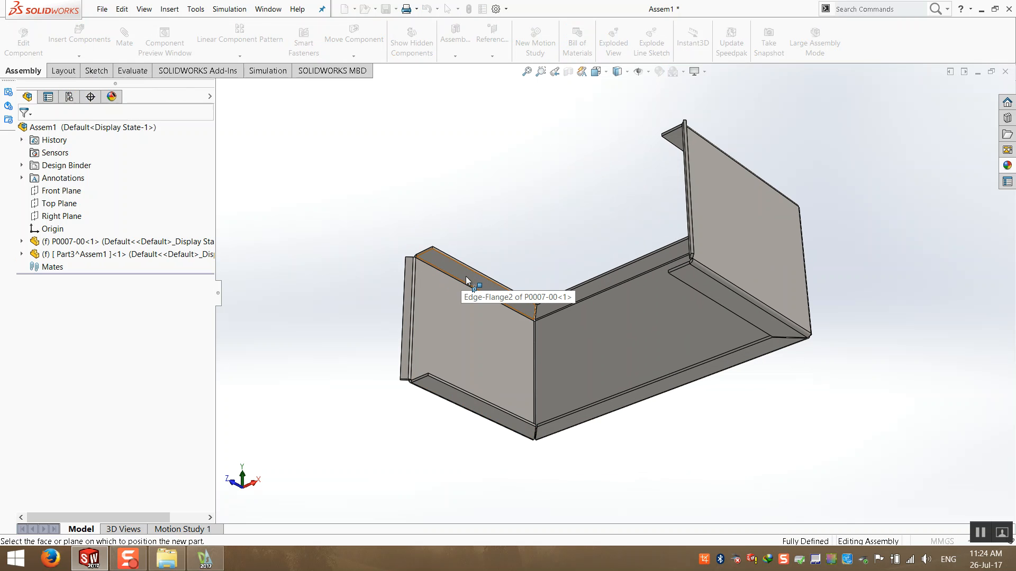
{"action": "middle_click_drag", "start_coordinate": [618, 315], "coordinate": [691, 388]}
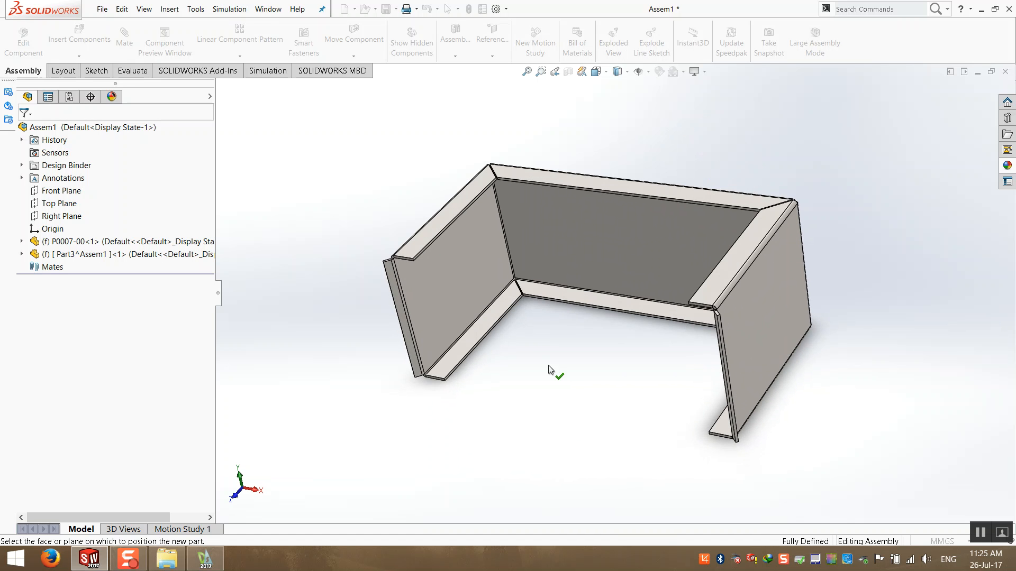
{"action": "middle_click_drag", "start_coordinate": [525, 365], "coordinate": [543, 319]}
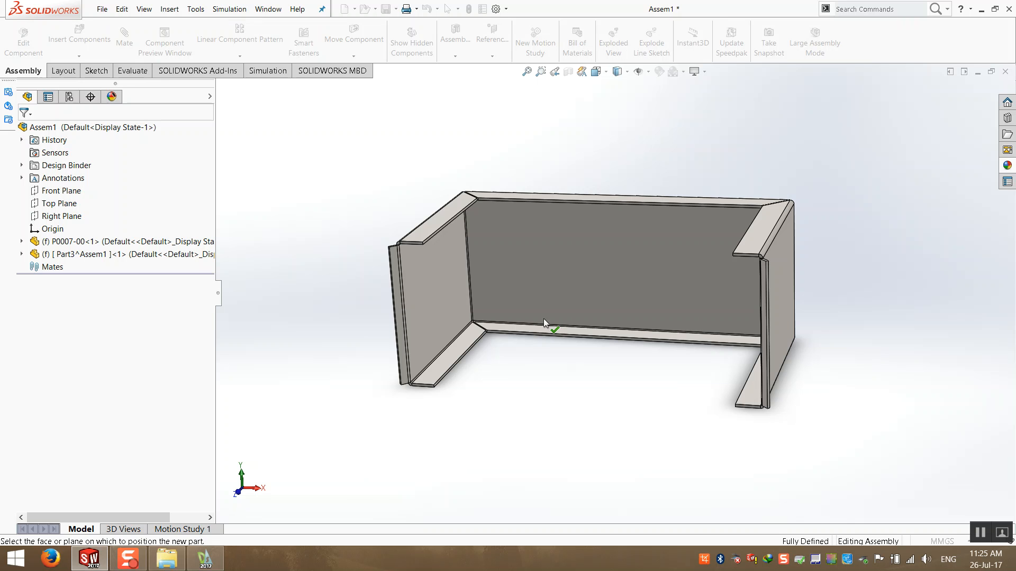
{"action": "middle_click_drag", "start_coordinate": [544, 318], "coordinate": [481, 310]}
{"action": "left_click", "coordinate": [446, 249]}
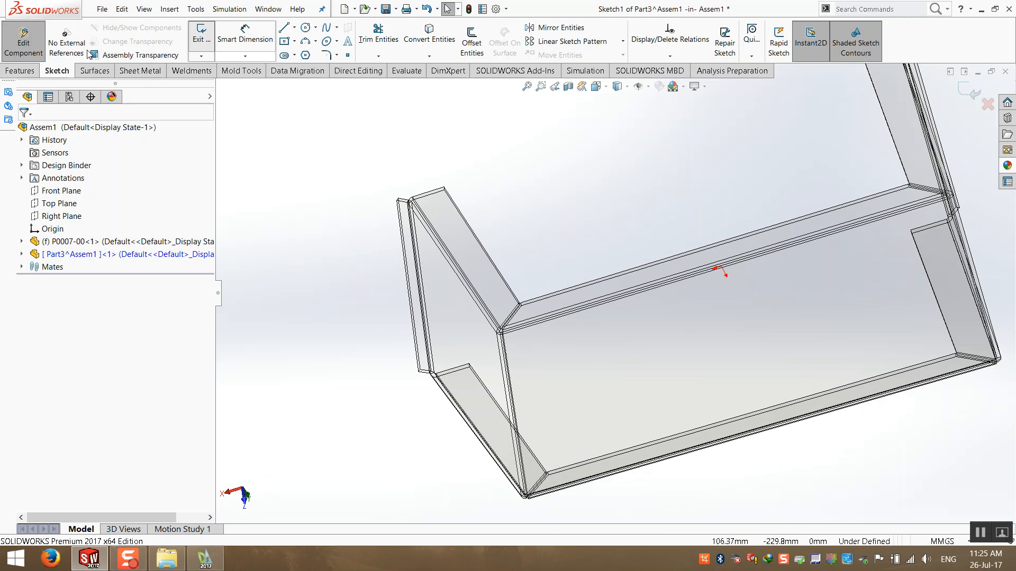
- Sketch a corner rectangle inside the box outline on the new part's sketch plane
{"action": "key", "text": "ctrl+8"}
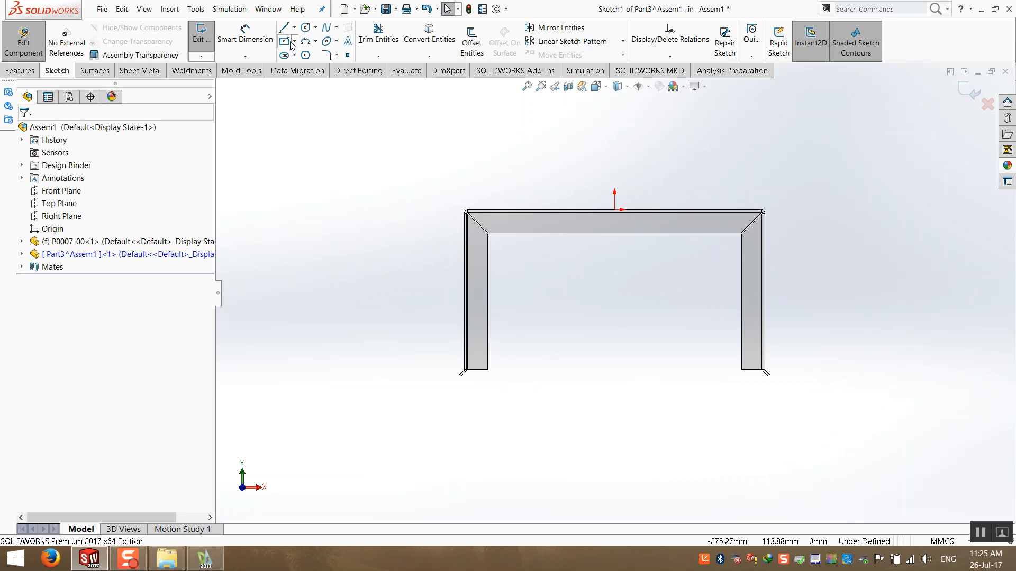
{"action": "left_click", "coordinate": [284, 41]}
{"action": "left_click", "coordinate": [294, 41]}
{"action": "left_click", "coordinate": [294, 55]}
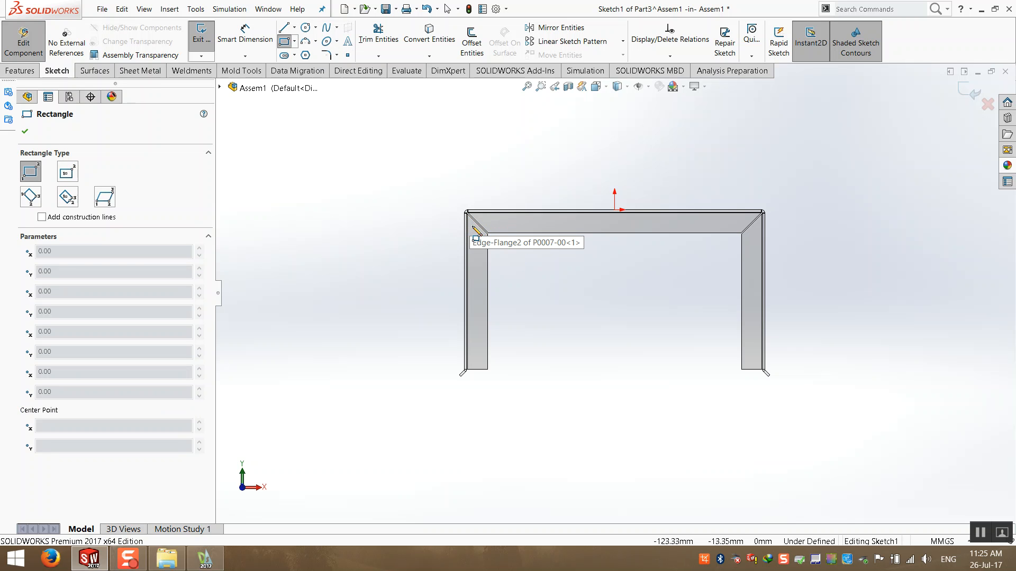
{"action": "left_click", "coordinate": [717, 442]}
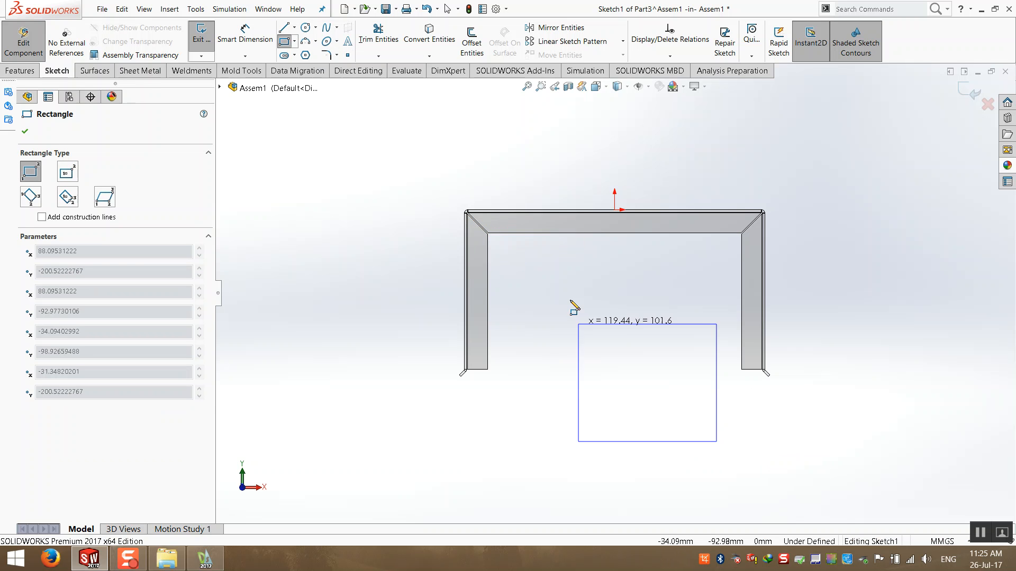
{"action": "left_click", "coordinate": [523, 227]}
{"action": "key", "text": "Escape"}
- Make the rectangle's side collinear with the box's edge-flange edge
{"action": "mouse_move", "coordinate": [536, 303]}
{"action": "middle_mouse_down"}
{"action": "mouse_move", "coordinate": [397, 148]}
{"action": "mouse_move", "coordinate": [573, 195]}
{"action": "mouse_move", "coordinate": [621, 430]}
{"action": "middle_mouse_up"}
{"action": "scroll", "coordinate": [518, 262], "scroll_direction": "down", "scroll_amount": 5}
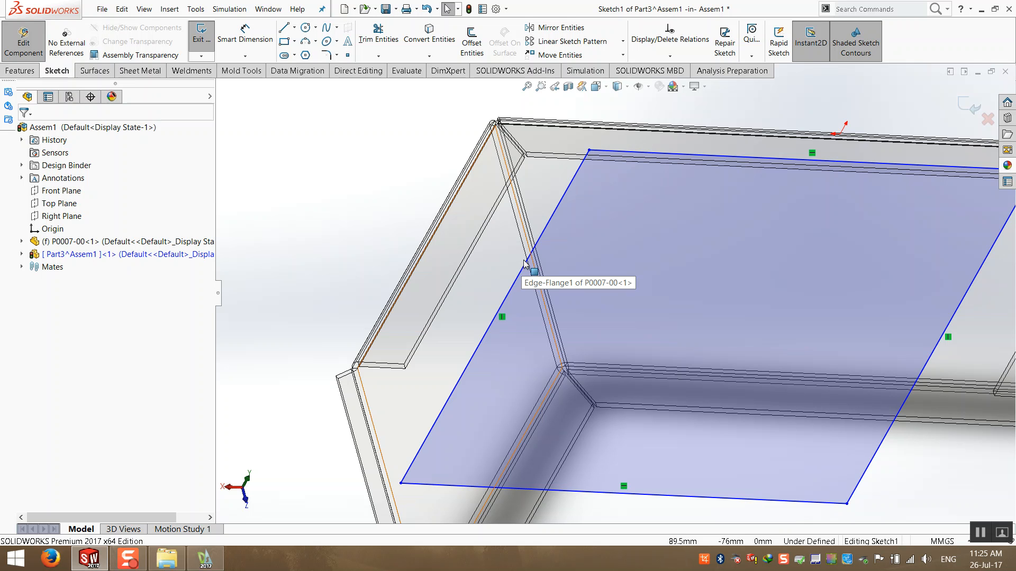
{"action": "scroll", "coordinate": [462, 337], "scroll_direction": "down", "scroll_amount": 3}
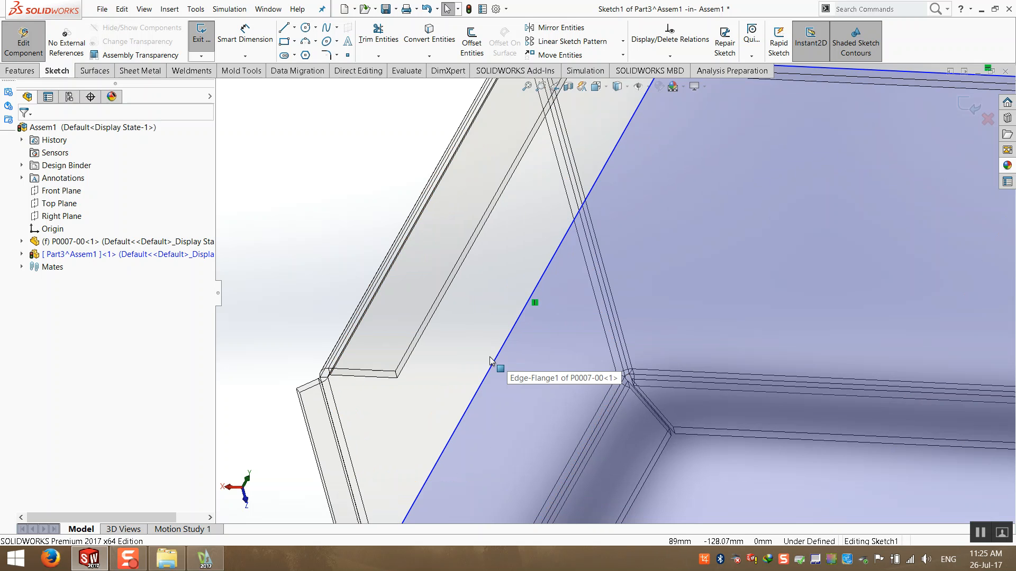
{"action": "left_click", "coordinate": [506, 355]}
{"action": "middle_click_drag", "start_coordinate": [444, 348], "coordinate": [446, 319]}
{"action": "scroll", "coordinate": [446, 315], "scroll_direction": "down", "scroll_amount": 3}
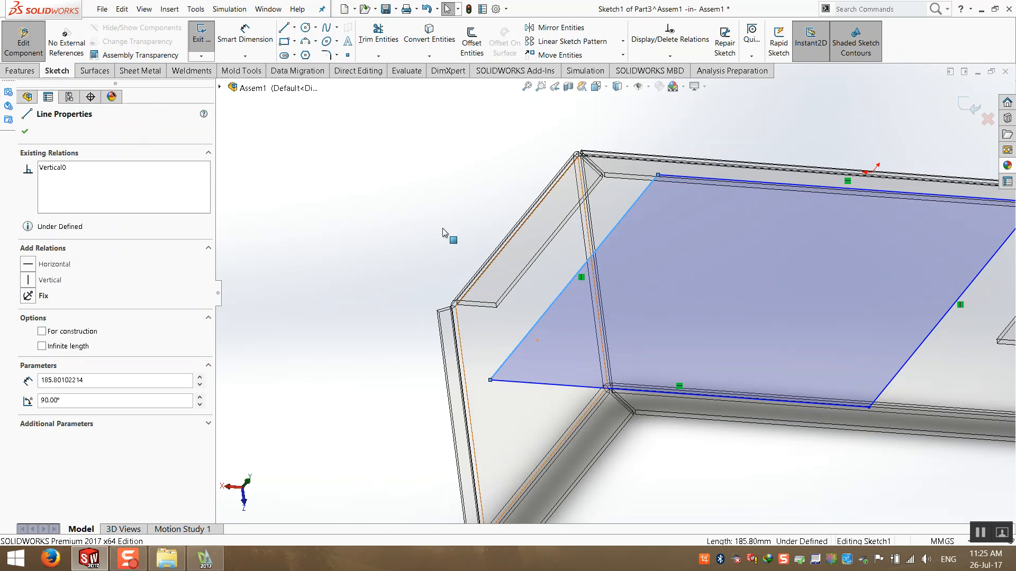
{"action": "middle_click_drag", "start_coordinate": [442, 228], "coordinate": [416, 283]}
{"action": "left_click", "coordinate": [429, 228]}
{"action": "scroll", "coordinate": [763, 143], "scroll_direction": "down", "scroll_amount": 3}
{"action": "mouse_move", "coordinate": [763, 143]}
{"action": "middle_mouse_down"}
{"action": "mouse_move", "coordinate": [705, 71]}
{"action": "mouse_move", "coordinate": [704, 125]}
{"action": "mouse_move", "coordinate": [751, 199]}
{"action": "middle_mouse_up"}
{"action": "scroll", "coordinate": [737, 197], "scroll_direction": "down", "scroll_amount": 3}
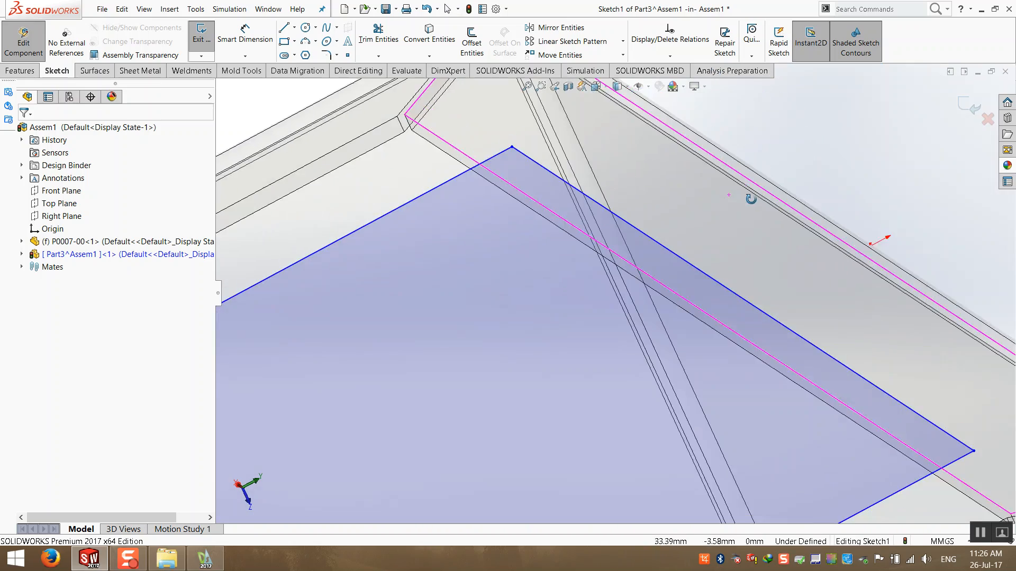
{"action": "scroll", "coordinate": [741, 193], "scroll_direction": "up", "scroll_amount": 3}
{"action": "scroll", "coordinate": [606, 151], "scroll_direction": "down", "scroll_amount": 5}
{"action": "middle_click_drag", "start_coordinate": [547, 169], "coordinate": [508, 230]}
{"action": "left_click", "coordinate": [522, 225]}
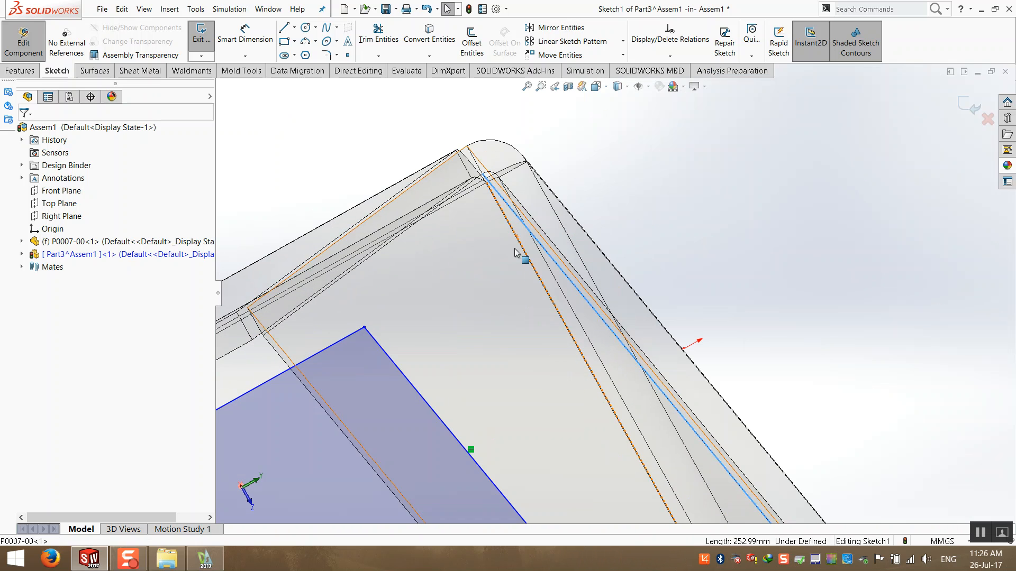
{"action": "left_click", "coordinate": [413, 391], "text": "ctrl"}
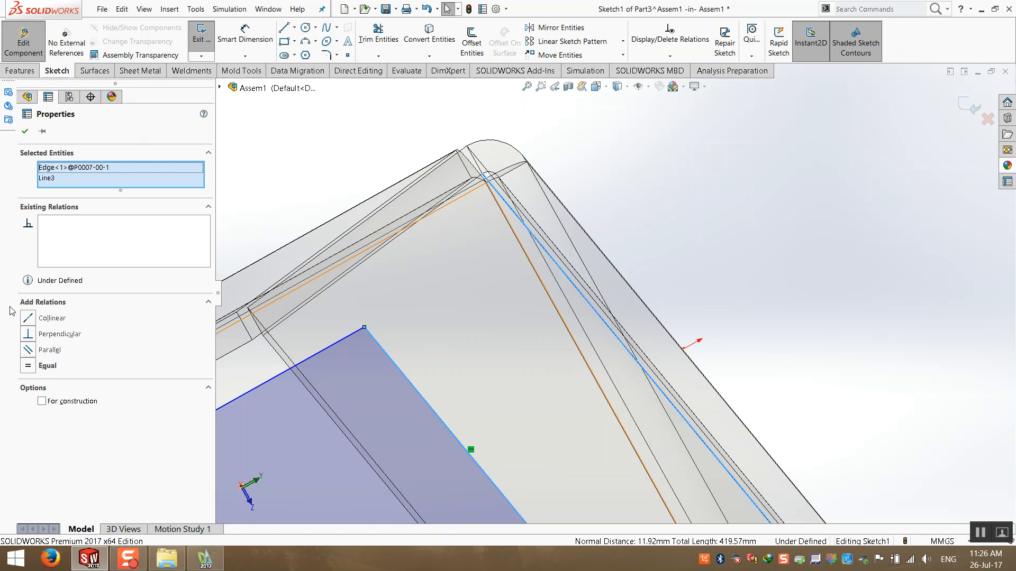
{"action": "left_click", "coordinate": [28, 318]}
- Drag the rectangle's remaining sides onto the box's inner flange edges
{"action": "left_click", "coordinate": [619, 205]}
{"action": "middle_click_drag", "start_coordinate": [554, 274], "coordinate": [549, 248]}
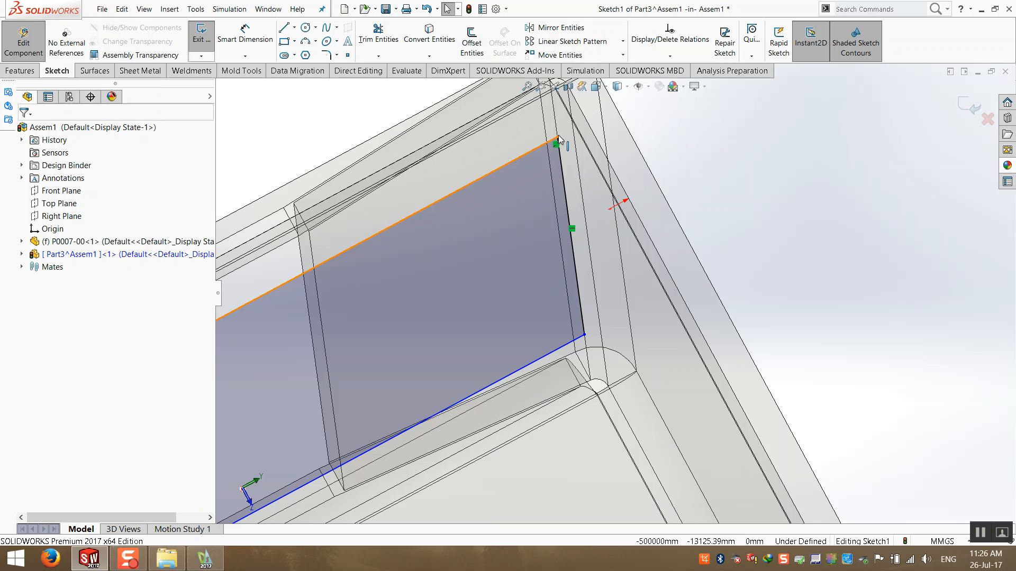
{"action": "scroll", "coordinate": [559, 136], "scroll_direction": "up", "scroll_amount": 2}
{"action": "middle_click_drag", "start_coordinate": [574, 153], "coordinate": [594, 203]}
{"action": "scroll", "coordinate": [597, 203], "scroll_direction": "up", "scroll_amount": 2}
{"action": "mouse_move", "coordinate": [671, 184]}
{"action": "middle_mouse_down"}
{"action": "mouse_move", "coordinate": [431, 234]}
{"action": "mouse_move", "coordinate": [532, 248]}
{"action": "mouse_move", "coordinate": [553, 270]}
{"action": "middle_mouse_up"}
{"action": "mouse_move", "coordinate": [556, 274]}
{"action": "left_mouse_down"}
{"action": "mouse_move", "coordinate": [453, 255]}
{"action": "mouse_move", "coordinate": [440, 287]}
{"action": "left_mouse_up"}
{"action": "scroll", "coordinate": [440, 287], "scroll_direction": "up", "scroll_amount": 4}
{"action": "left_click", "coordinate": [477, 225]}
{"action": "left_click_drag", "start_coordinate": [828, 398], "coordinate": [894, 394]}
{"action": "left_click_drag", "start_coordinate": [724, 431], "coordinate": [735, 383]}
{"action": "mouse_move", "coordinate": [402, 305]}
{"action": "middle_mouse_down"}
{"action": "mouse_move", "coordinate": [367, 280]}
{"action": "mouse_move", "coordinate": [369, 289]}
{"action": "middle_mouse_up"}
{"action": "left_click", "coordinate": [381, 291]}
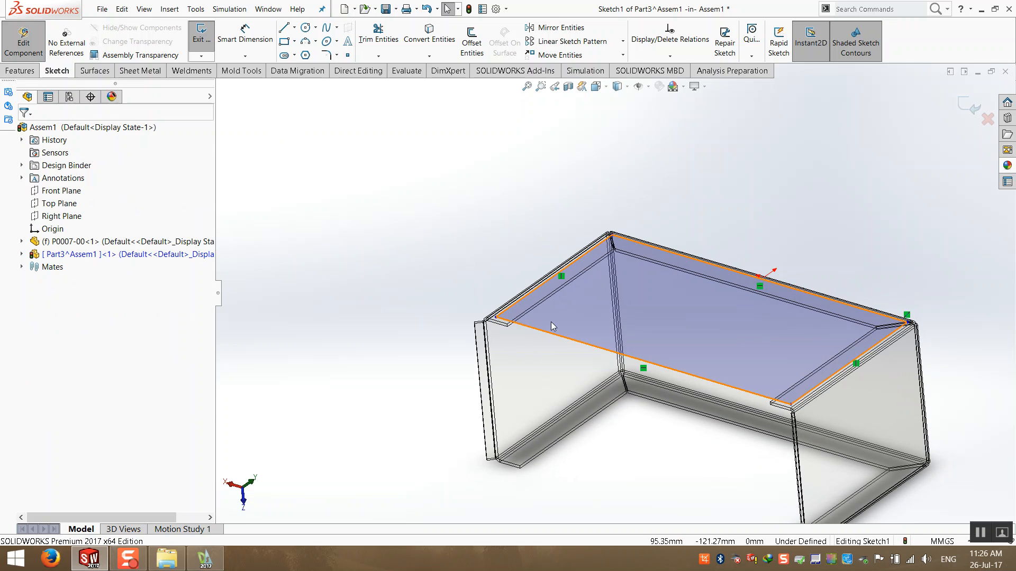
{"action": "scroll", "coordinate": [513, 331], "scroll_direction": "down", "scroll_amount": 2}
{"action": "middle_click_drag", "start_coordinate": [500, 243], "coordinate": [508, 264]}
{"action": "scroll", "coordinate": [551, 274], "scroll_direction": "down", "scroll_amount": 4}
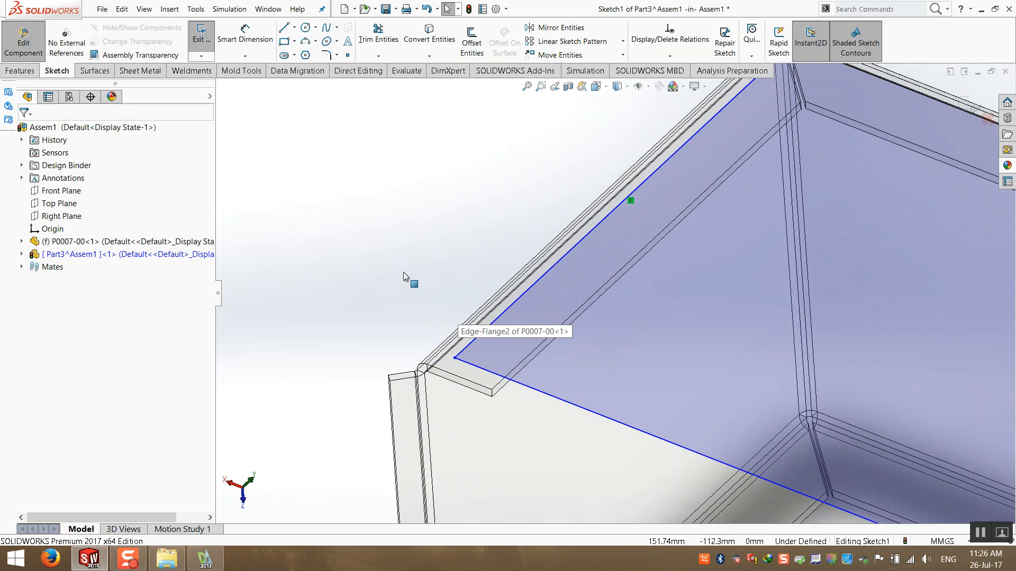
{"action": "scroll", "coordinate": [439, 293], "scroll_direction": "up", "scroll_amount": 2}
{"action": "key", "text": "ctrl+8"}
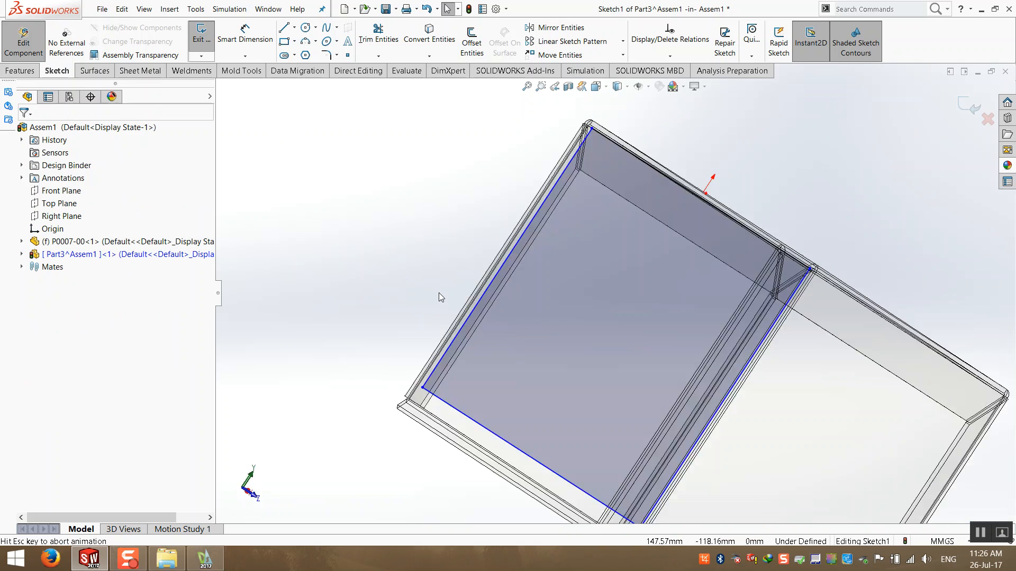
{"action": "scroll", "coordinate": [640, 190], "scroll_direction": "down", "scroll_amount": 1}
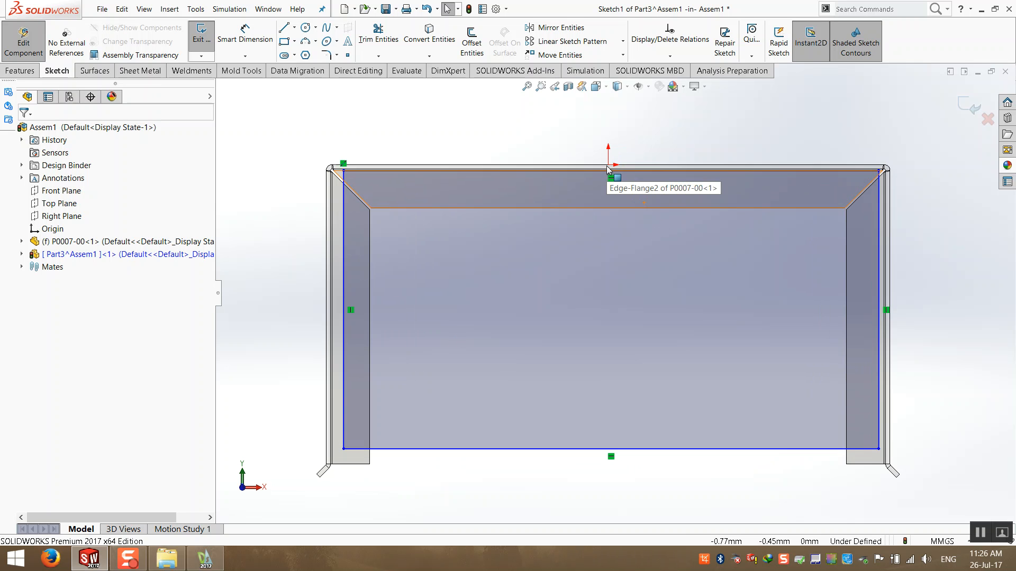
- Make the rectangle's top-side midpoint vertical with the new part's origin
{"action": "right_click", "coordinate": [659, 450]}
{"action": "left_click", "coordinate": [685, 365]}
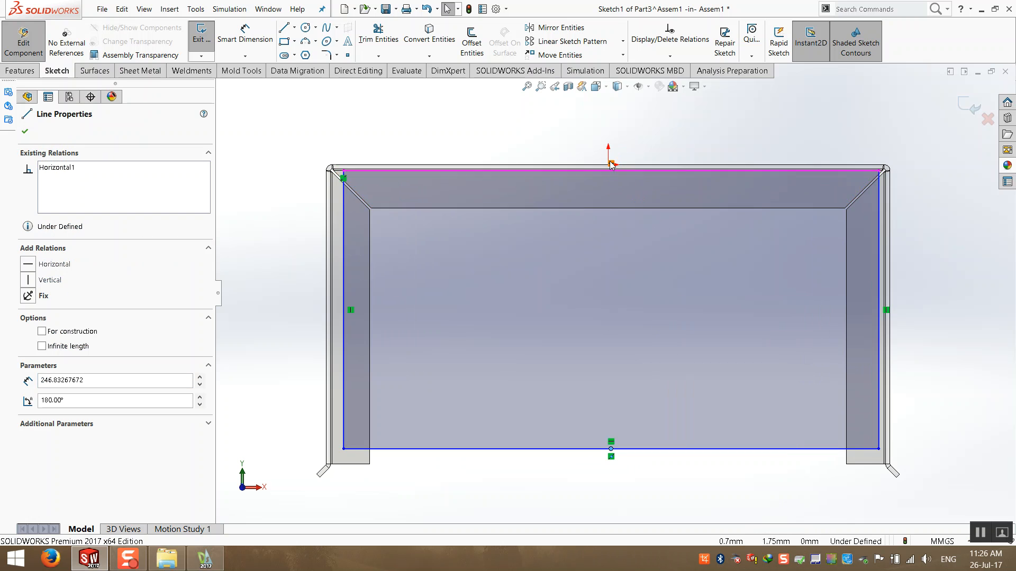
{"action": "scroll", "coordinate": [609, 172], "scroll_direction": "down", "scroll_amount": 4}
{"action": "middle_click_drag", "start_coordinate": [605, 263], "coordinate": [587, 299]}
{"action": "scroll", "coordinate": [587, 299], "scroll_direction": "up", "scroll_amount": 3}
{"action": "scroll", "coordinate": [753, 162], "scroll_direction": "down", "scroll_amount": 6}
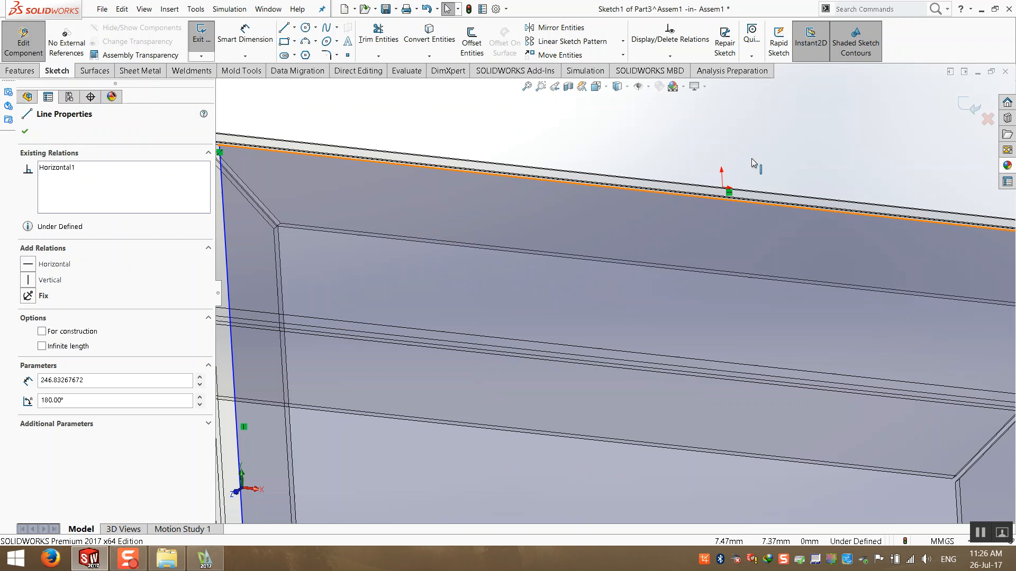
{"action": "left_click", "coordinate": [658, 247], "text": "ctrl"}
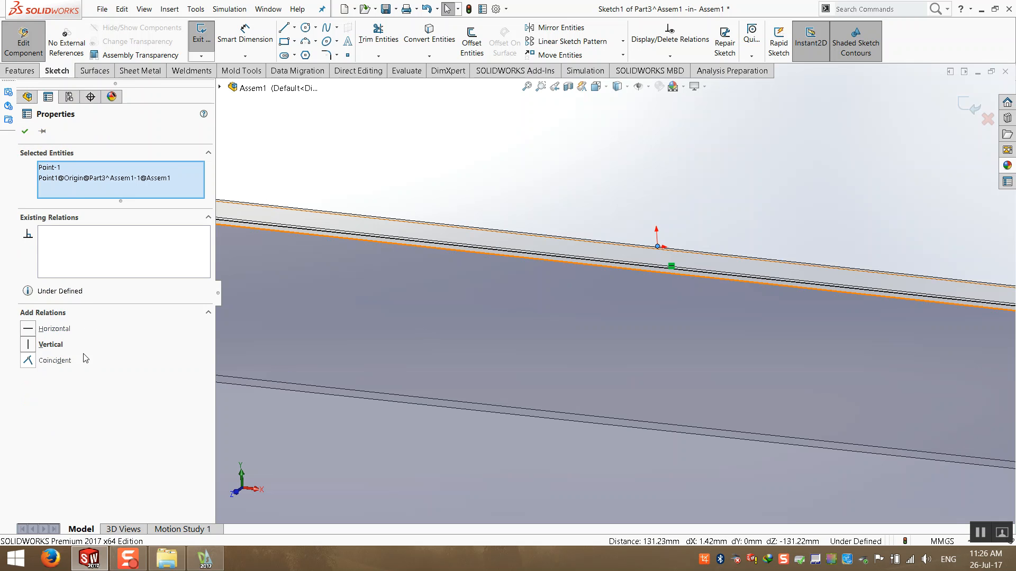
{"action": "left_click", "coordinate": [33, 347]}
- Dimension the gap between the rectangle's side and the box's inner wall edge as 0.1 mm
{"action": "left_click", "coordinate": [454, 167]}
{"action": "key", "text": "ctrl+8"}
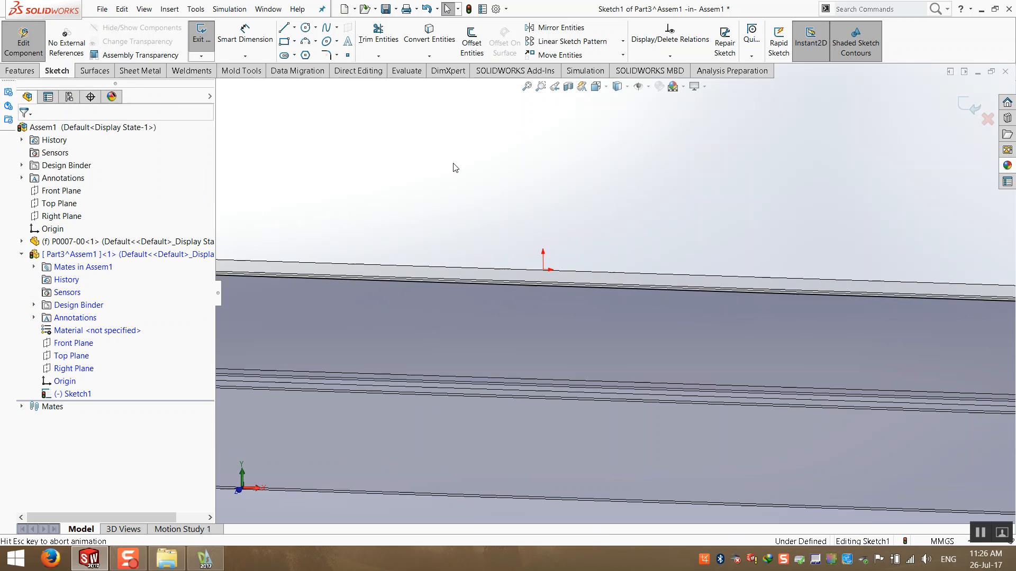
{"action": "mouse_move", "coordinate": [392, 369]}
{"action": "left_mouse_down"}
{"action": "mouse_move", "coordinate": [492, 376]}
{"action": "mouse_move", "coordinate": [565, 363]}
{"action": "mouse_move", "coordinate": [324, 376]}
{"action": "mouse_move", "coordinate": [357, 367]}
{"action": "left_mouse_up"}
{"action": "mouse_move", "coordinate": [454, 357]}
{"action": "left_mouse_down"}
{"action": "mouse_move", "coordinate": [368, 392]}
{"action": "mouse_move", "coordinate": [132, 449]}
{"action": "mouse_move", "coordinate": [179, 461]}
{"action": "mouse_move", "coordinate": [342, 419]}
{"action": "mouse_move", "coordinate": [433, 410]}
{"action": "mouse_move", "coordinate": [425, 429]}
{"action": "mouse_move", "coordinate": [468, 429]}
{"action": "mouse_move", "coordinate": [401, 429]}
{"action": "left_mouse_up"}
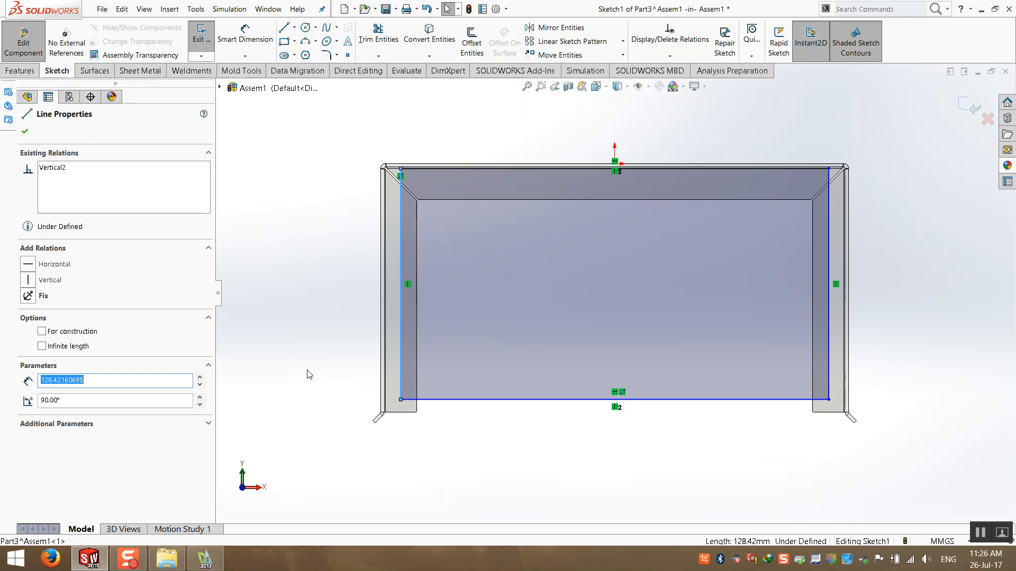
{"action": "left_click", "coordinate": [25, 132]}
{"action": "left_click", "coordinate": [241, 35]}
{"action": "mouse_move", "coordinate": [382, 257]}
{"action": "middle_mouse_down"}
{"action": "mouse_move", "coordinate": [444, 316]}
{"action": "mouse_move", "coordinate": [470, 370]}
{"action": "mouse_move", "coordinate": [529, 426]}
{"action": "middle_mouse_up"}
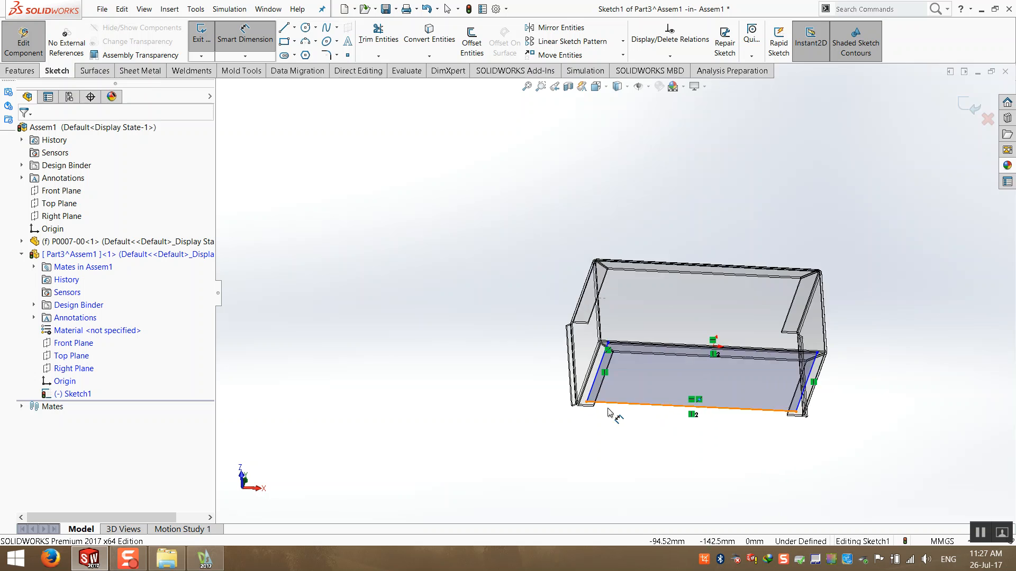
{"action": "scroll", "coordinate": [535, 418], "scroll_direction": "down", "scroll_amount": 10}
{"action": "left_click", "coordinate": [547, 372]}
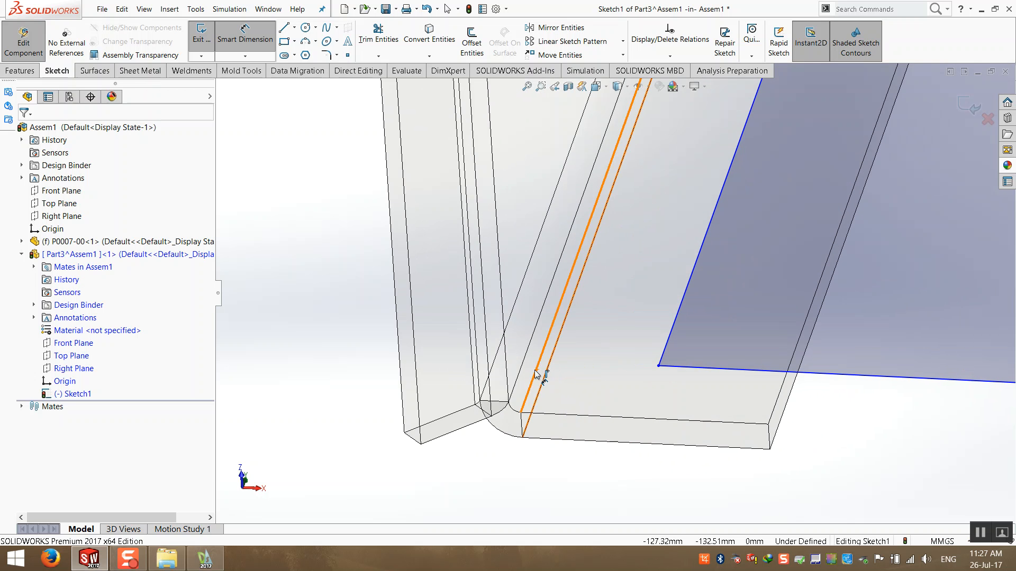
{"action": "left_click", "coordinate": [666, 347]}
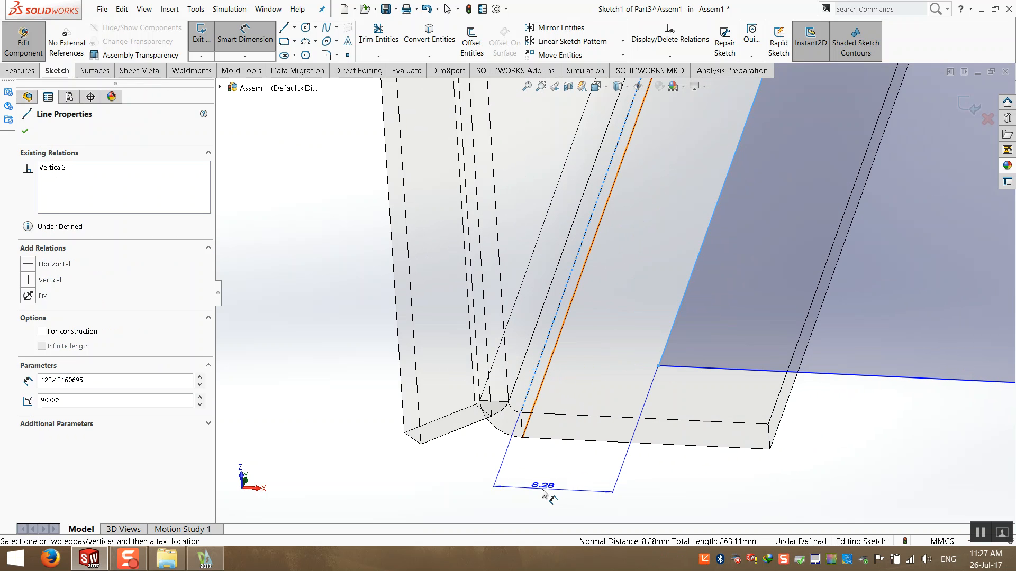
{"action": "left_click", "coordinate": [540, 500]}
{"action": "type", "text": "0.1"}
{"action": "key", "text": "Return"}
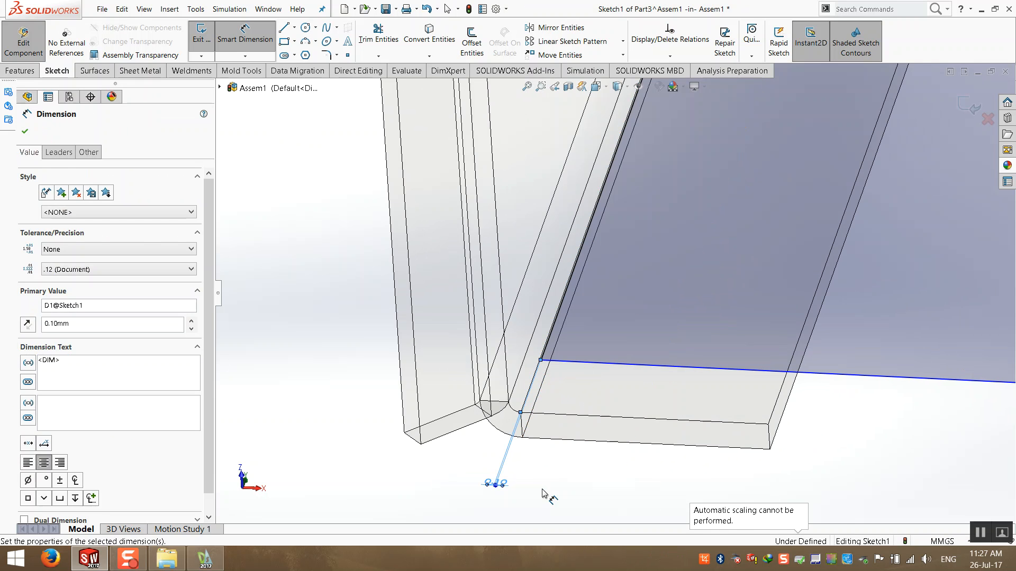
{"action": "left_click", "coordinate": [360, 398]}
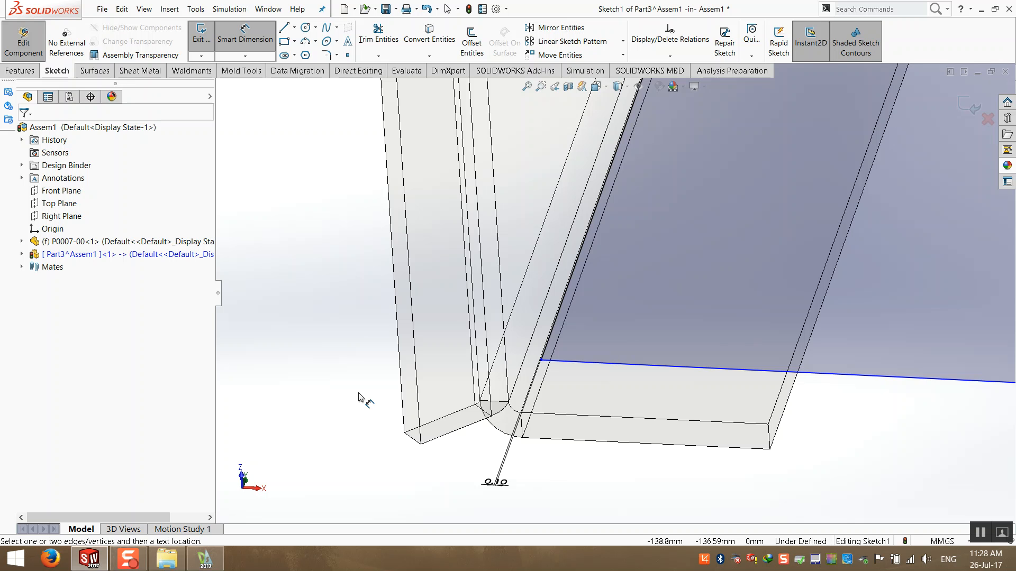
{"action": "key", "text": "Escape"}
- Replace the 0.1 mm gap dimension with a collinear relation between the rectangle's side and the box's edge
{"action": "scroll", "coordinate": [516, 444], "scroll_direction": "down", "scroll_amount": 2}
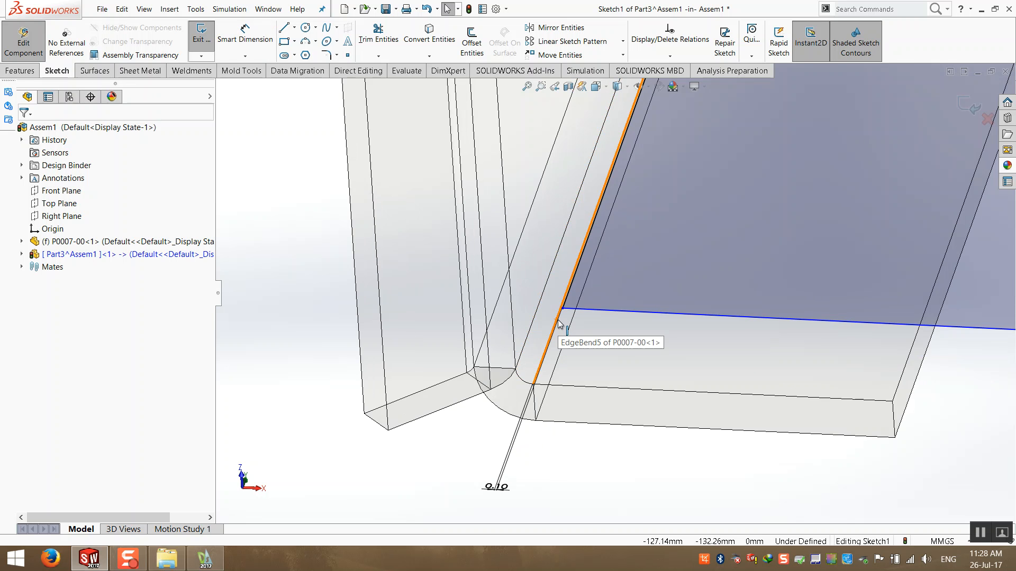
{"action": "left_click", "coordinate": [503, 495]}
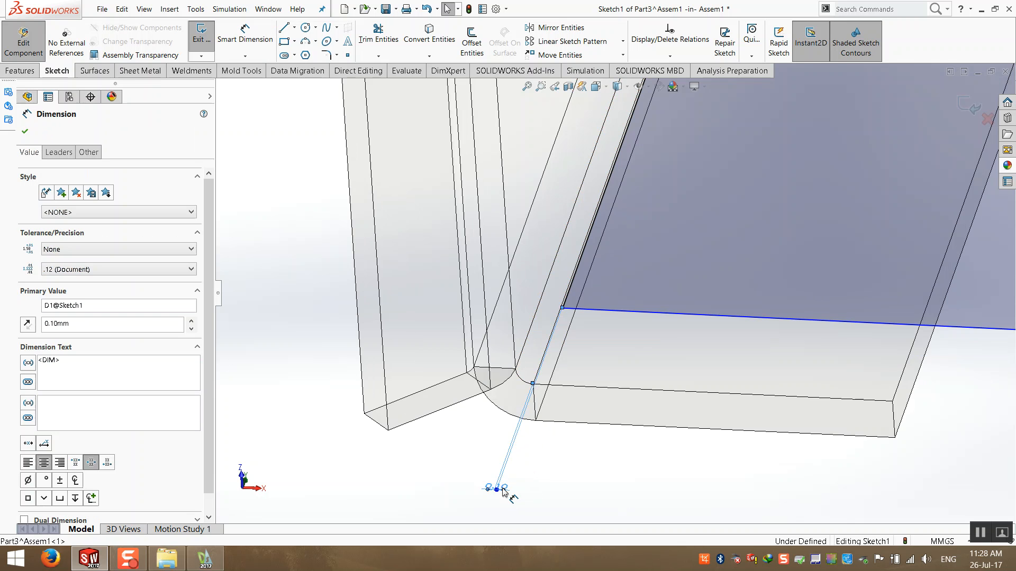
{"action": "right_click", "coordinate": [503, 492]}
{"action": "left_click", "coordinate": [521, 417]}
{"action": "scroll", "coordinate": [555, 334], "scroll_direction": "down", "scroll_amount": 4}
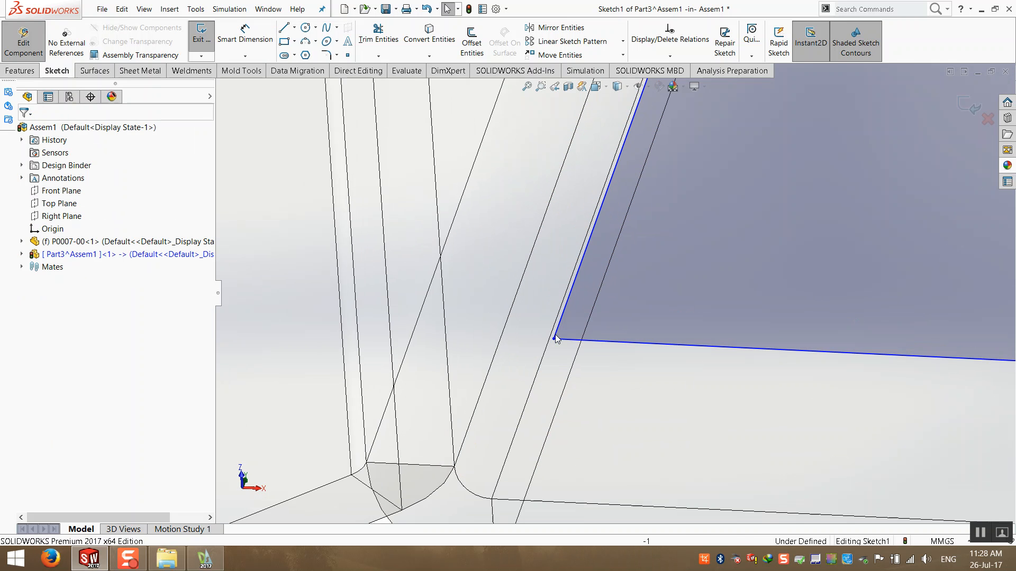
{"action": "left_click", "coordinate": [554, 332]}
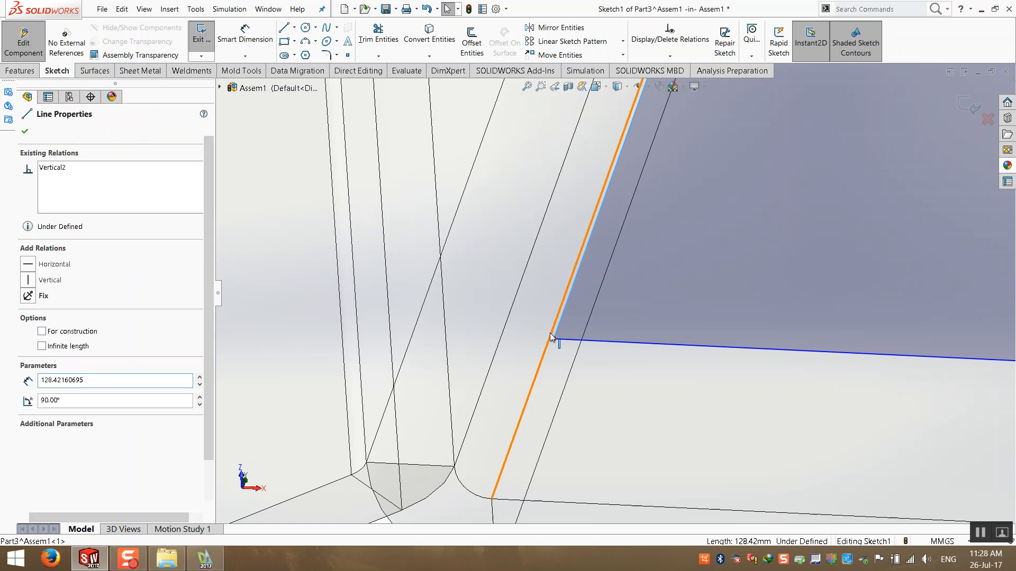
{"action": "left_click", "coordinate": [551, 339], "text": "ctrl"}
{"action": "left_click", "coordinate": [26, 319]}
{"action": "scroll", "coordinate": [490, 404], "scroll_direction": "up", "scroll_amount": 3}
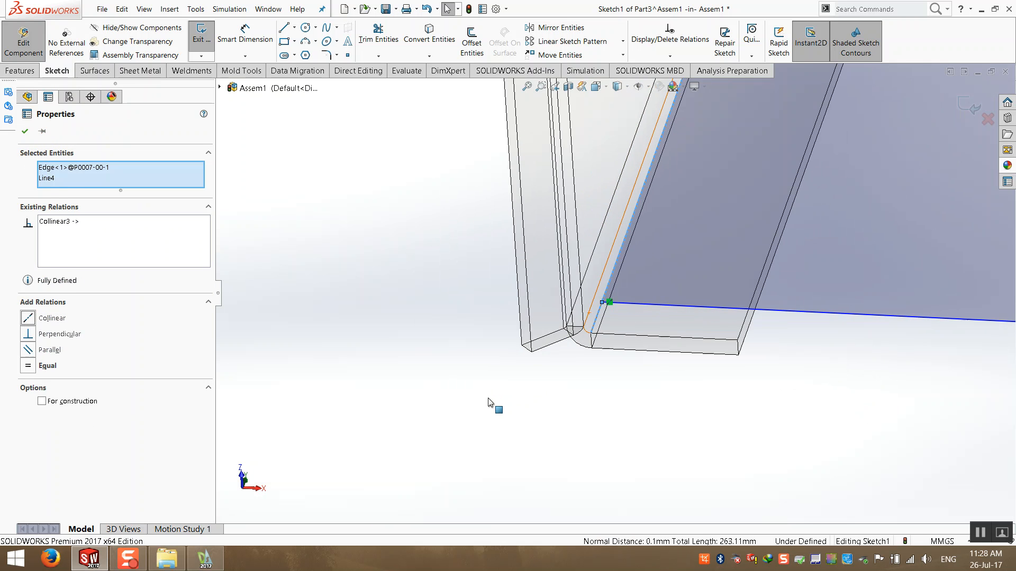
{"action": "left_click", "coordinate": [483, 445]}
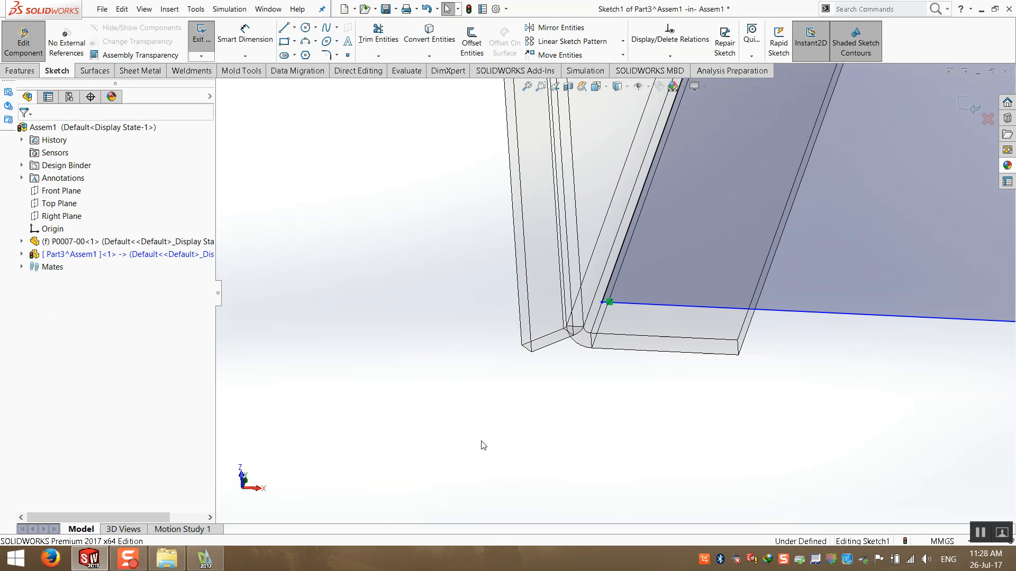
- Make the rectangle's bottom side collinear with the box's inner flange edge
{"action": "scroll", "coordinate": [626, 297], "scroll_direction": "down", "scroll_amount": 3}
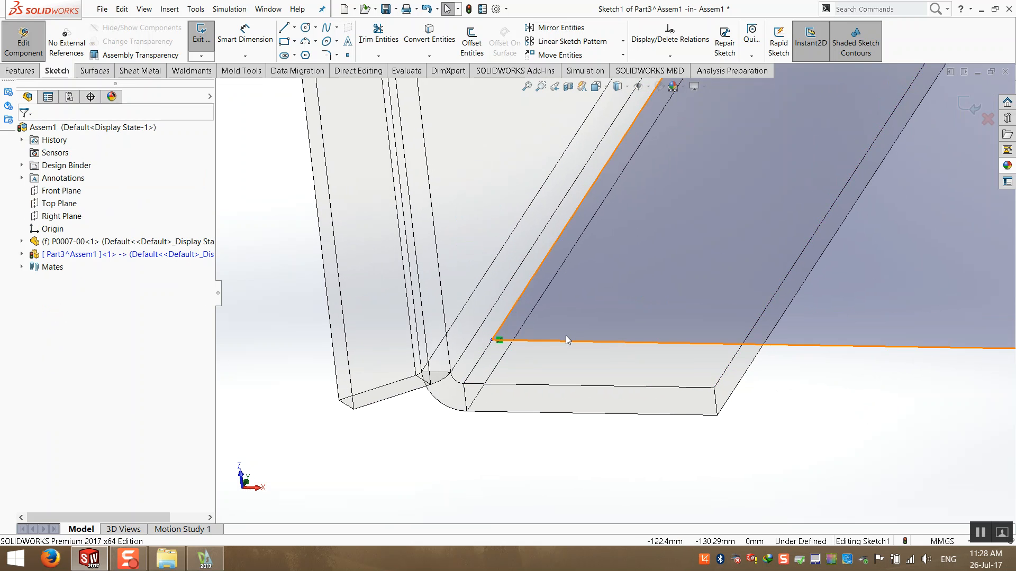
{"action": "mouse_move", "coordinate": [571, 347]}
{"action": "left_mouse_down"}
{"action": "mouse_move", "coordinate": [539, 405]}
{"action": "mouse_move", "coordinate": [550, 376]}
{"action": "left_mouse_up"}
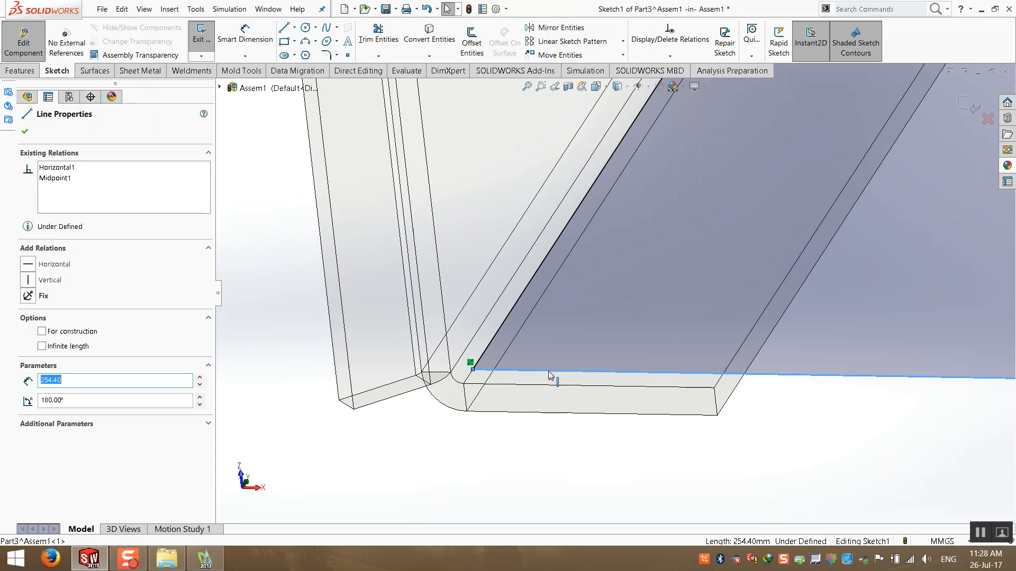
{"action": "mouse_move", "coordinate": [550, 376]}
{"action": "middle_mouse_down"}
{"action": "mouse_move", "coordinate": [650, 294]}
{"action": "mouse_move", "coordinate": [616, 379]}
{"action": "mouse_move", "coordinate": [665, 349]}
{"action": "middle_mouse_up"}
{"action": "left_click", "coordinate": [623, 383]}
{"action": "middle_click_drag", "start_coordinate": [624, 383], "coordinate": [574, 356]}
{"action": "scroll", "coordinate": [573, 356], "scroll_direction": "down", "scroll_amount": 5}
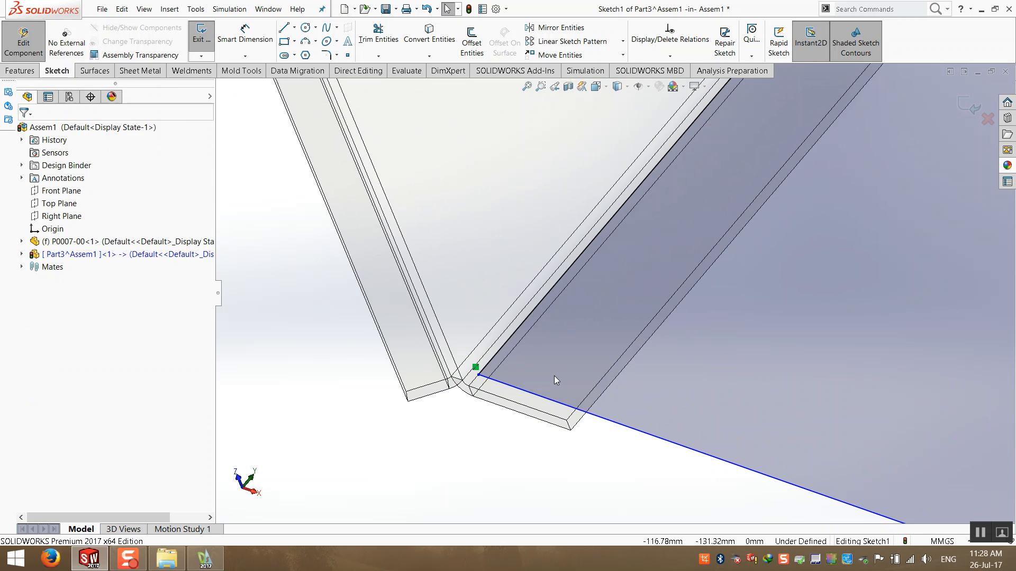
{"action": "mouse_move", "coordinate": [659, 423]}
{"action": "left_mouse_down"}
{"action": "mouse_move", "coordinate": [616, 471]}
{"action": "mouse_move", "coordinate": [643, 393]}
{"action": "left_mouse_up"}
{"action": "left_click", "coordinate": [531, 409], "text": "ctrl"}
{"action": "left_click", "coordinate": [26, 318]}
{"action": "left_click", "coordinate": [388, 459]}
- Exit the fully defined sketch of the new part
{"action": "scroll", "coordinate": [390, 459], "scroll_direction": "up", "scroll_amount": 5}
{"action": "scroll", "coordinate": [390, 463], "scroll_direction": "up", "scroll_amount": 5}
{"action": "middle_click_drag", "start_coordinate": [389, 464], "coordinate": [438, 399]}
{"action": "key", "text": "ctrl+7"}
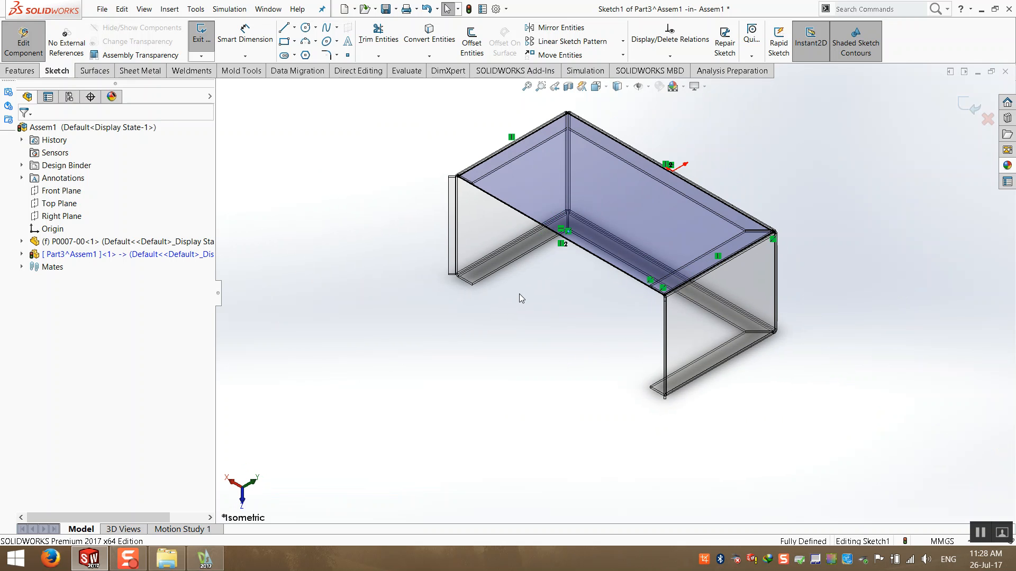
{"action": "left_click", "coordinate": [962, 99]}
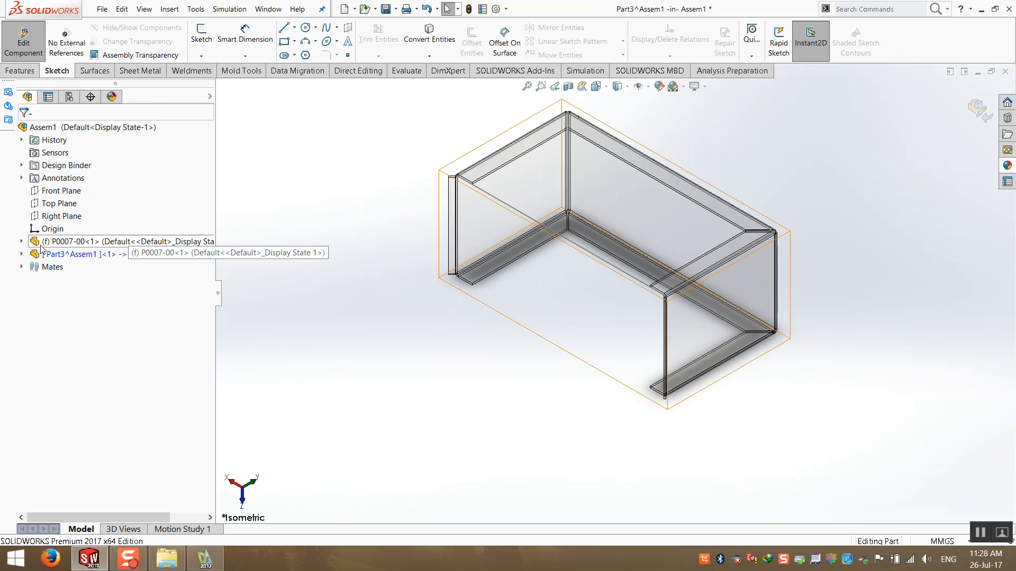
- Create a 2 mm base flange from Sketch1 of the new part with the direction reversed
{"action": "left_click", "coordinate": [21, 255]}
{"action": "left_click", "coordinate": [60, 394]}
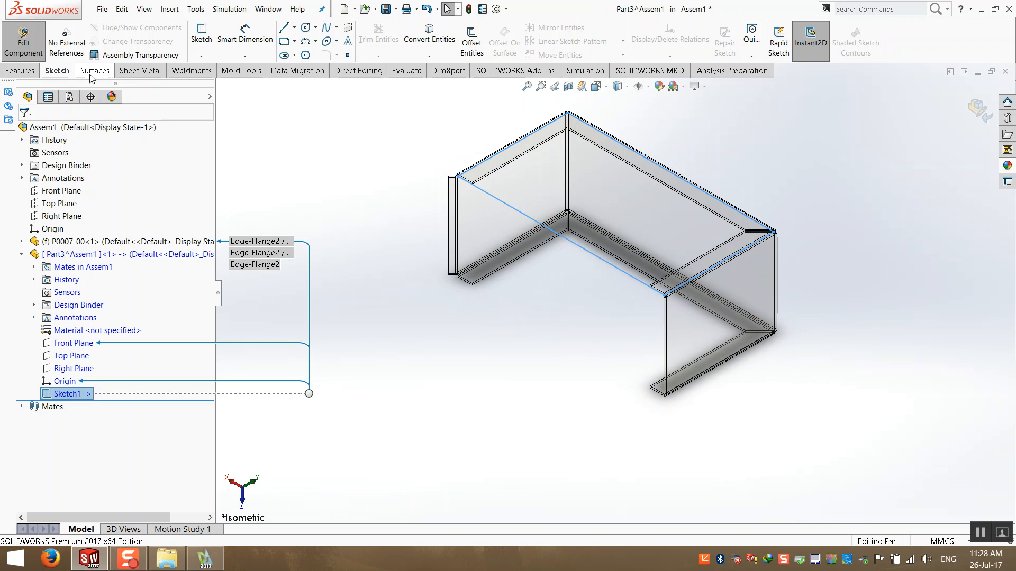
{"action": "left_click", "coordinate": [141, 70]}
{"action": "left_click", "coordinate": [208, 38]}
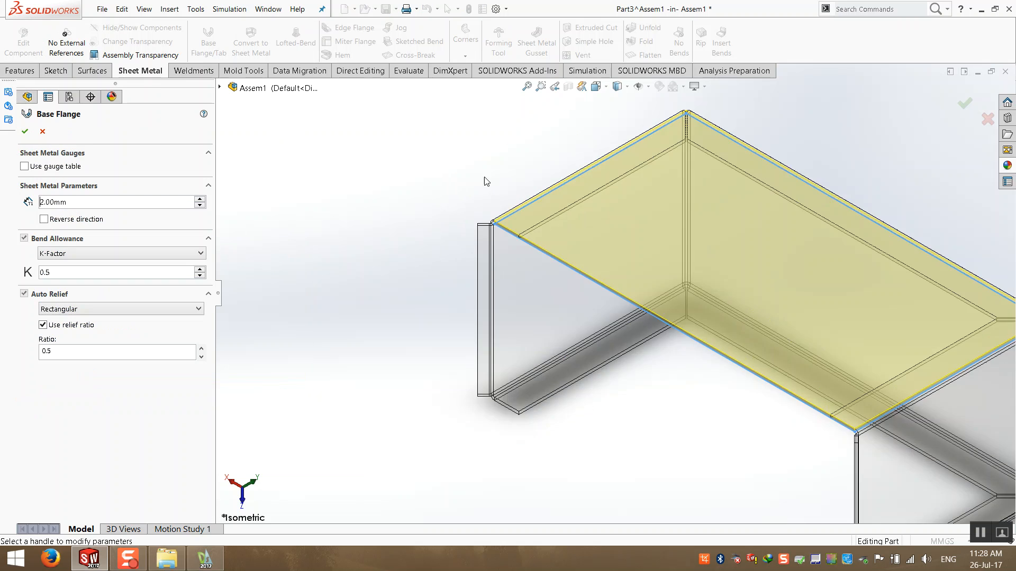
{"action": "left_click", "coordinate": [44, 220]}
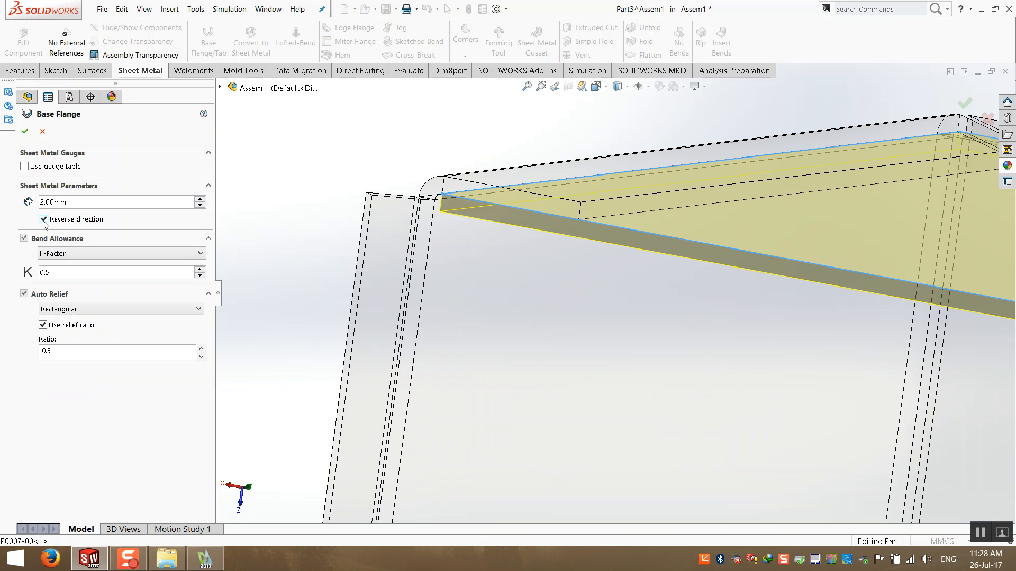
{"action": "left_click_drag", "start_coordinate": [104, 202], "coordinate": [1, 199]}
{"action": "left_click", "coordinate": [25, 131]}
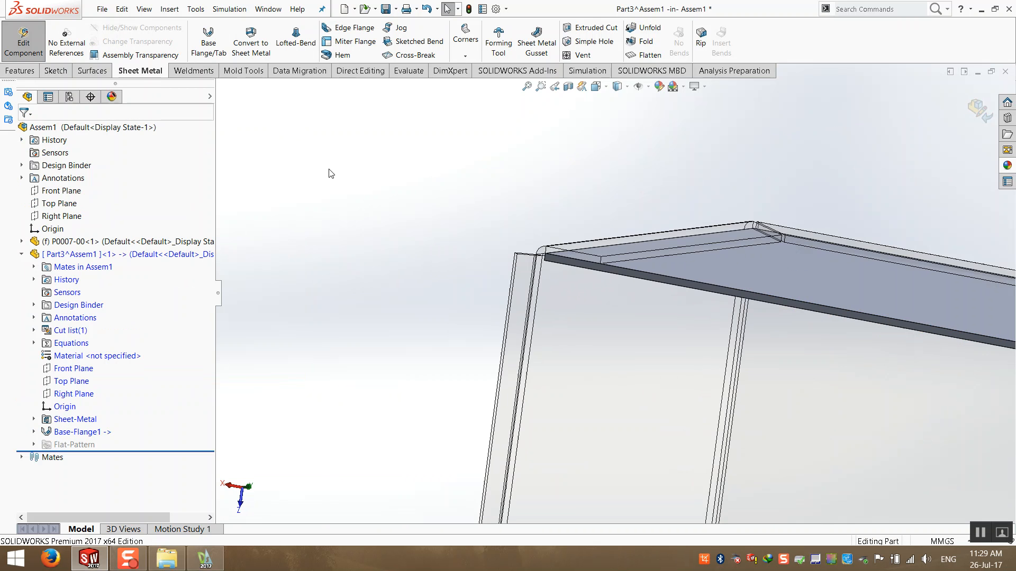
- Exit in-context part editing and return to the assembly
{"action": "left_click", "coordinate": [979, 110]}
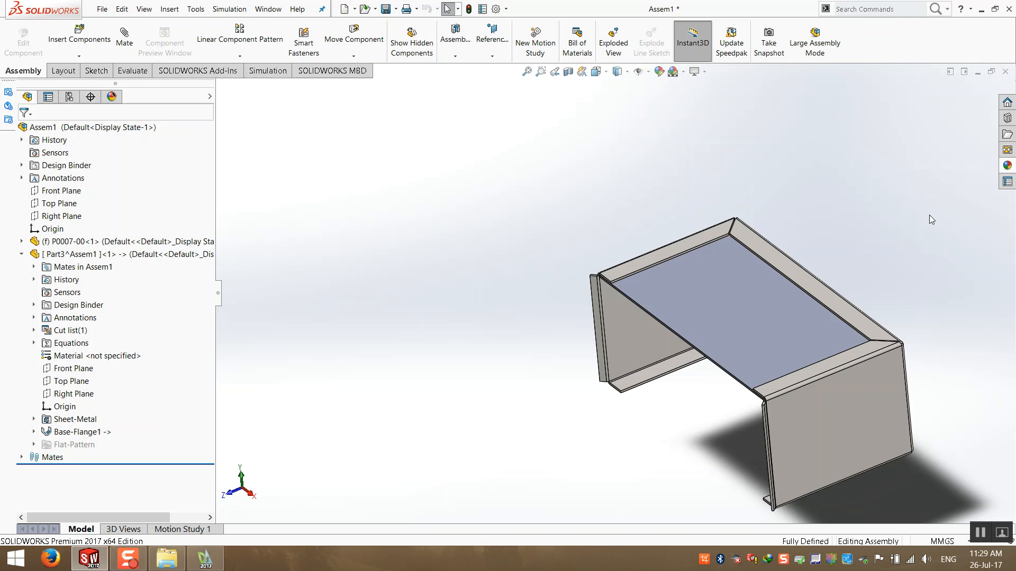
{"action": "left_click", "coordinate": [27, 256]}
{"action": "left_click", "coordinate": [21, 254]}
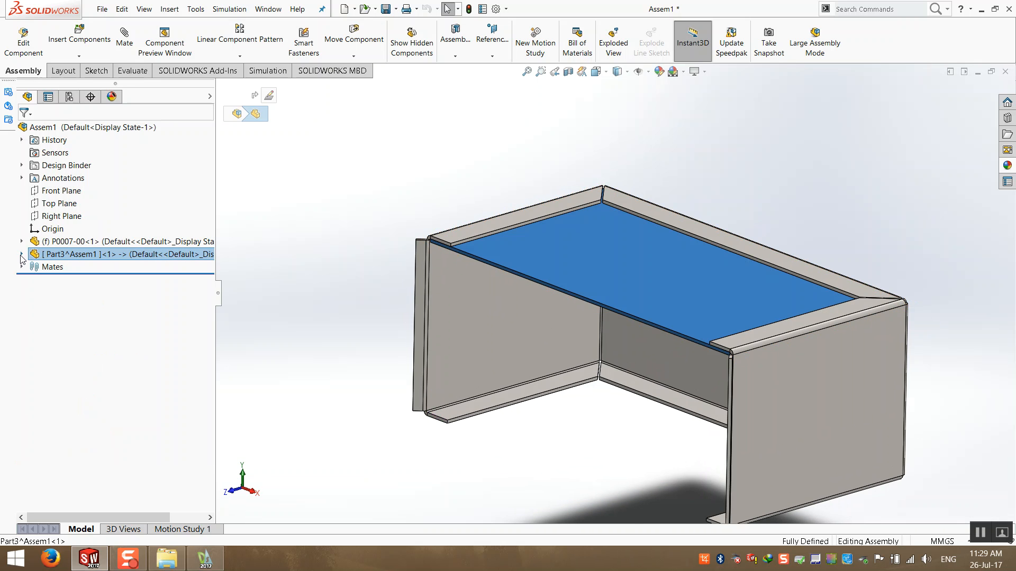
{"action": "left_click", "coordinate": [68, 246]}
{"action": "left_click", "coordinate": [76, 285]}
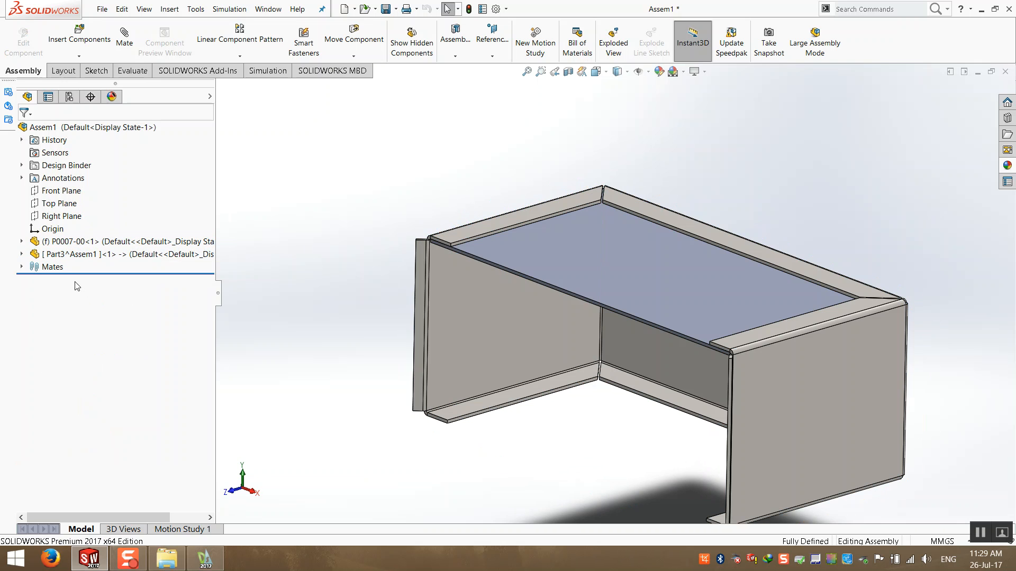
{"action": "left_click", "coordinate": [141, 254]}
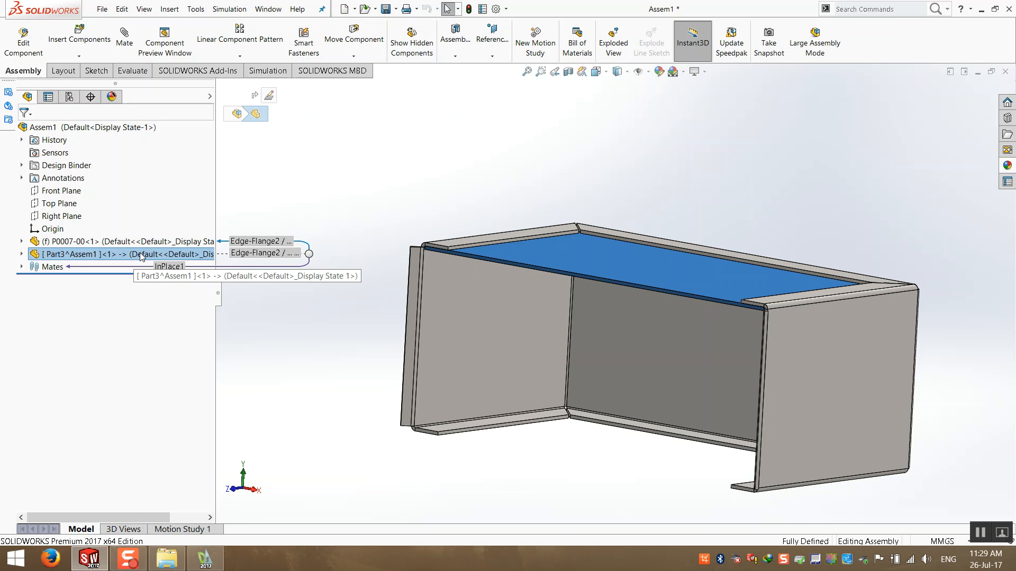
{"action": "key", "text": "ctrl+s"}
{"action": "left_click", "coordinate": [264, 220]}
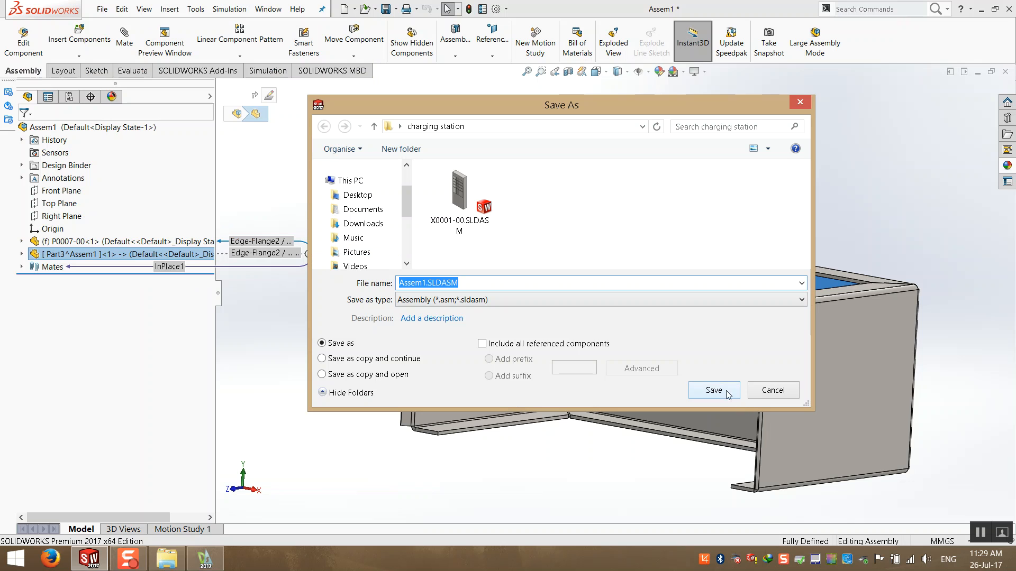
{"action": "left_click", "coordinate": [460, 225]}
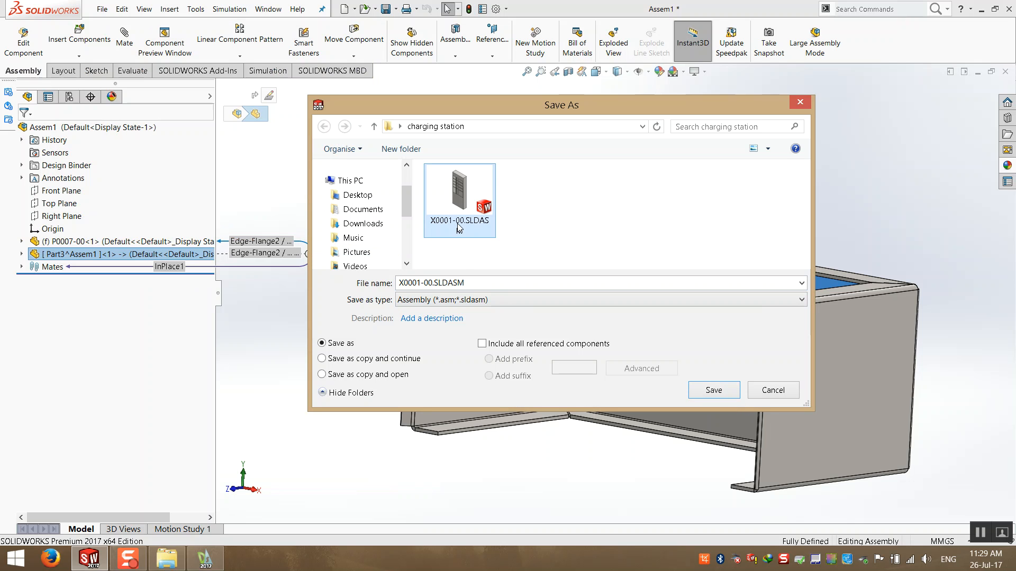
{"action": "left_click", "coordinate": [418, 284]}
{"action": "left_click_drag", "start_coordinate": [403, 282], "coordinate": [394, 286]}
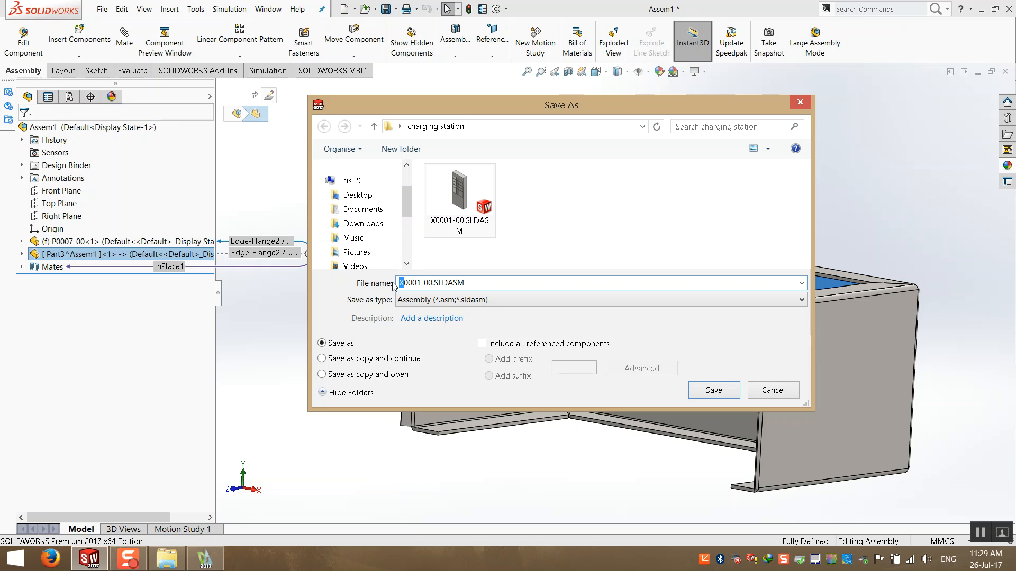
{"action": "left_click", "coordinate": [714, 390]}
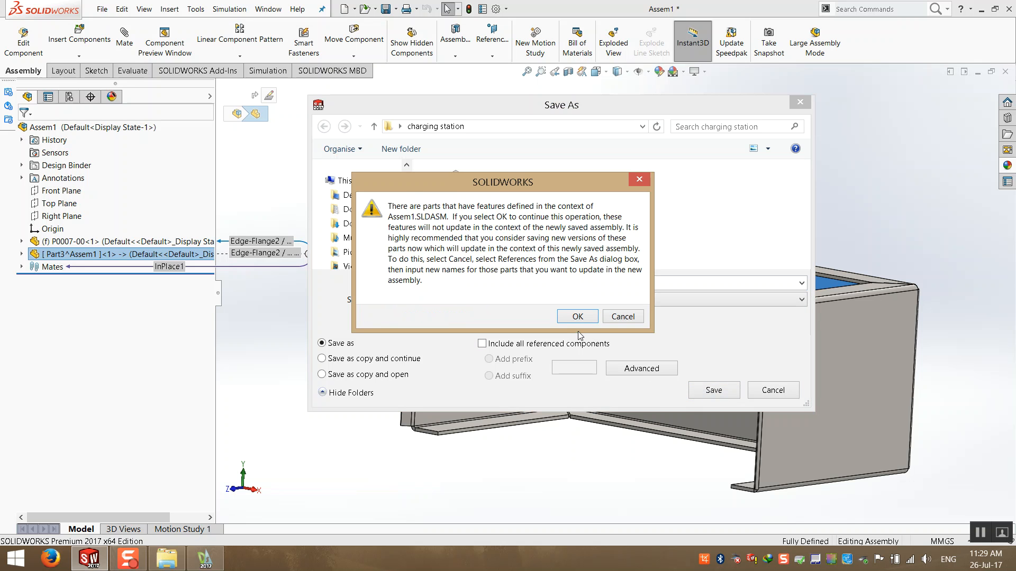
{"action": "left_click", "coordinate": [576, 317]}
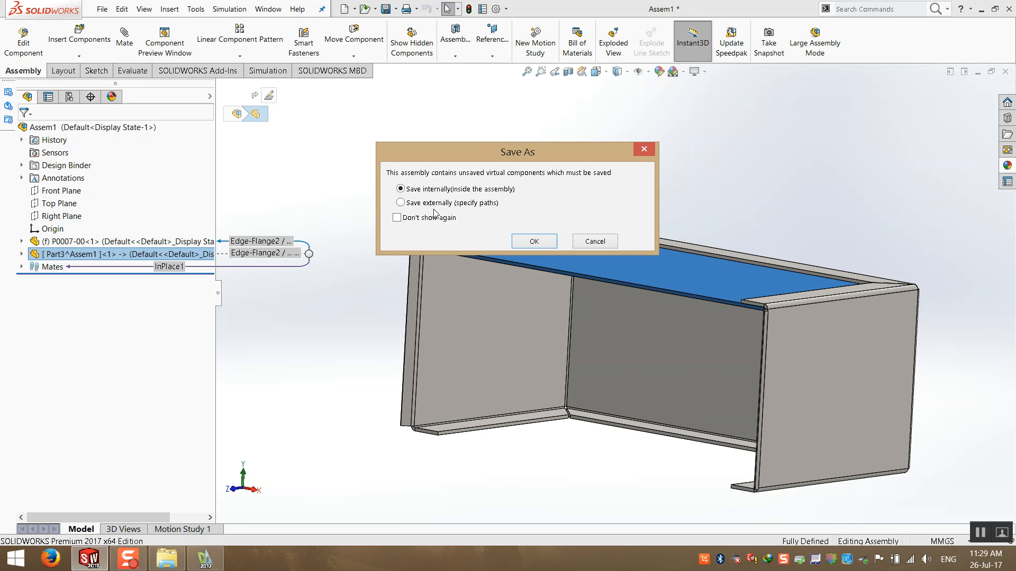
{"action": "left_click", "coordinate": [594, 241]}
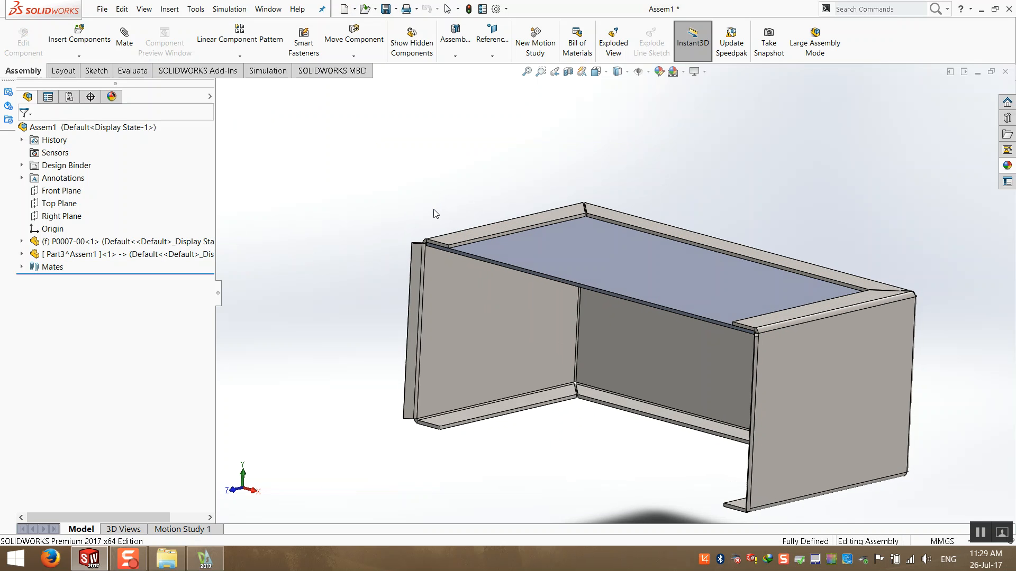
- Save the assembly as Assem1.SLDASM, saving the virtual part internally
{"action": "left_click", "coordinate": [281, 223]}
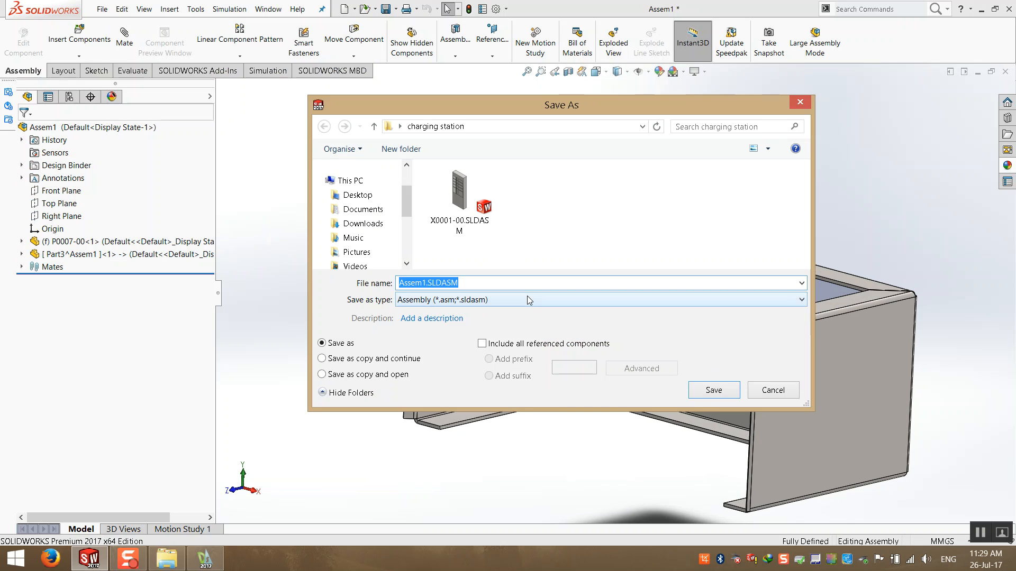
{"action": "left_click", "coordinate": [699, 390]}
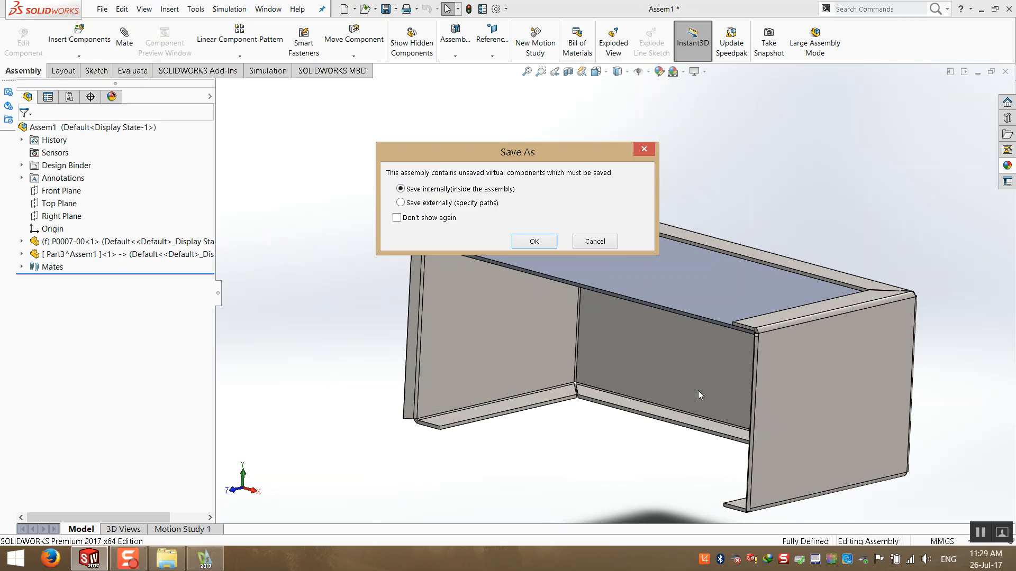
{"action": "left_click", "coordinate": [517, 240]}
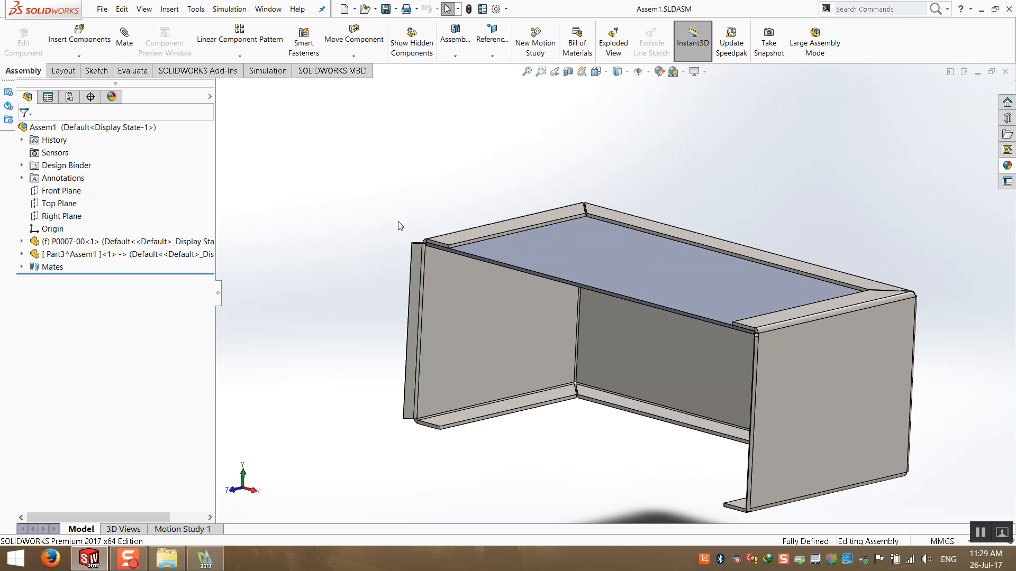
- Assign the material 1.0037 (S235JR) to the virtual part
{"action": "right_click", "coordinate": [58, 255]}
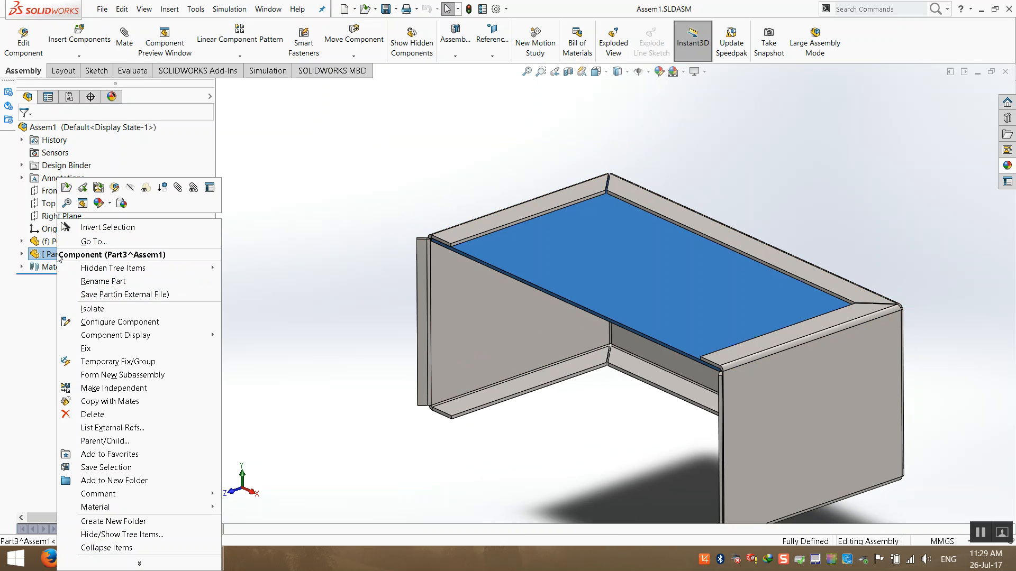
{"action": "mouse_move", "coordinate": [144, 506]}
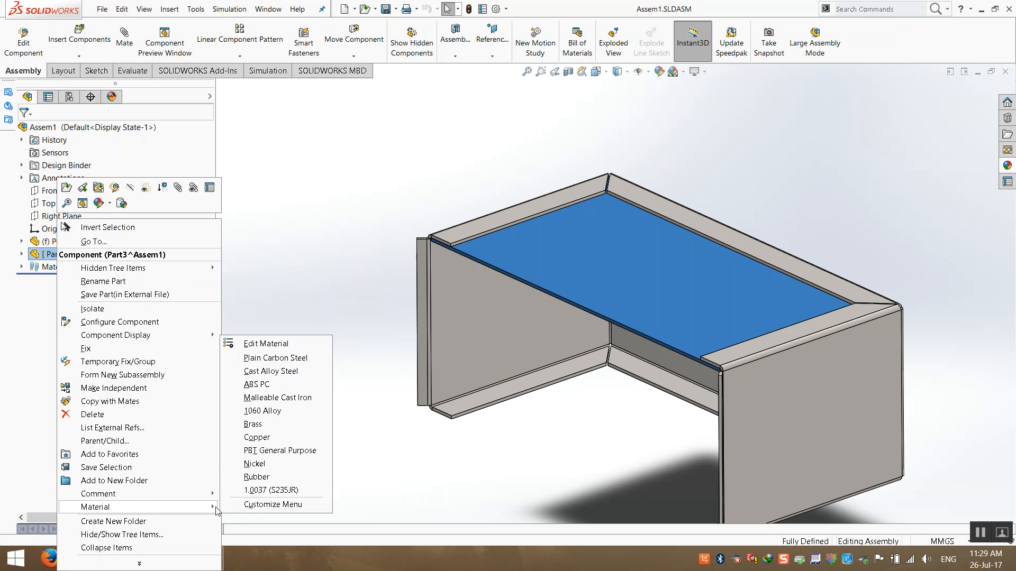
{"action": "left_click", "coordinate": [256, 490]}
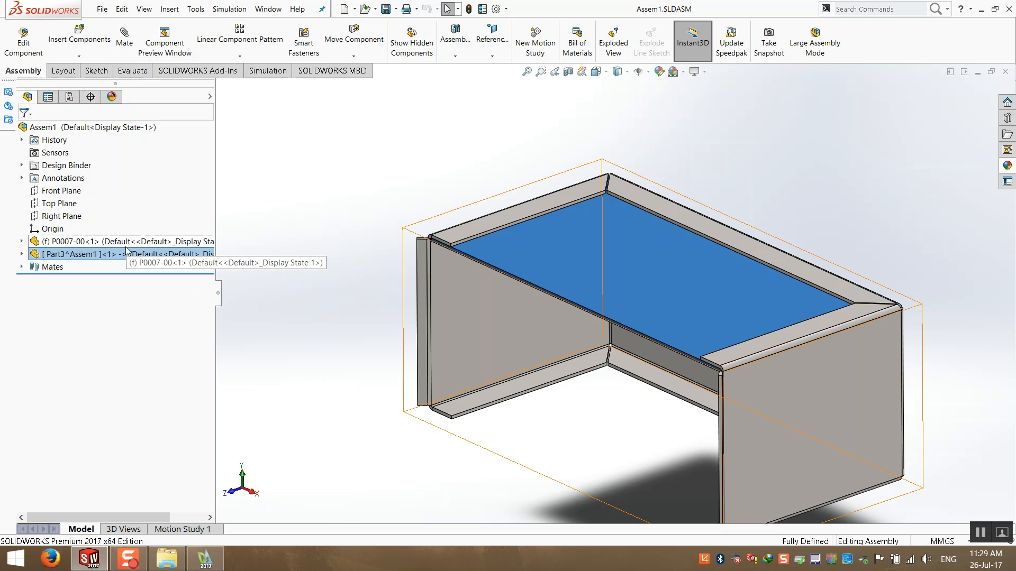
- Open the virtual part in its own window, then close it and return to the assembly
{"action": "right_click", "coordinate": [106, 256]}
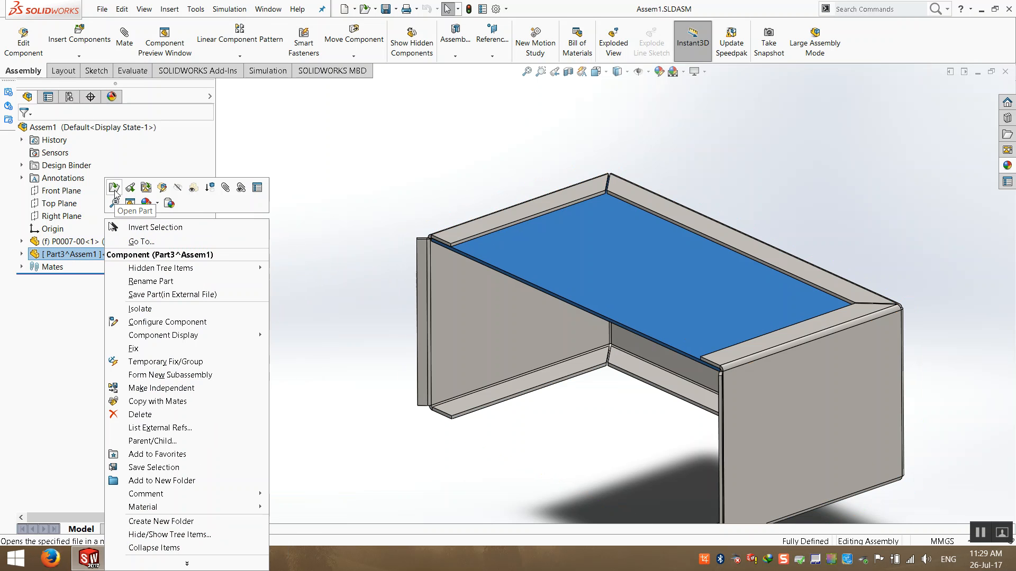
{"action": "left_click", "coordinate": [116, 195]}
{"action": "right_click", "coordinate": [87, 215]}
{"action": "left_click", "coordinate": [494, 175]}
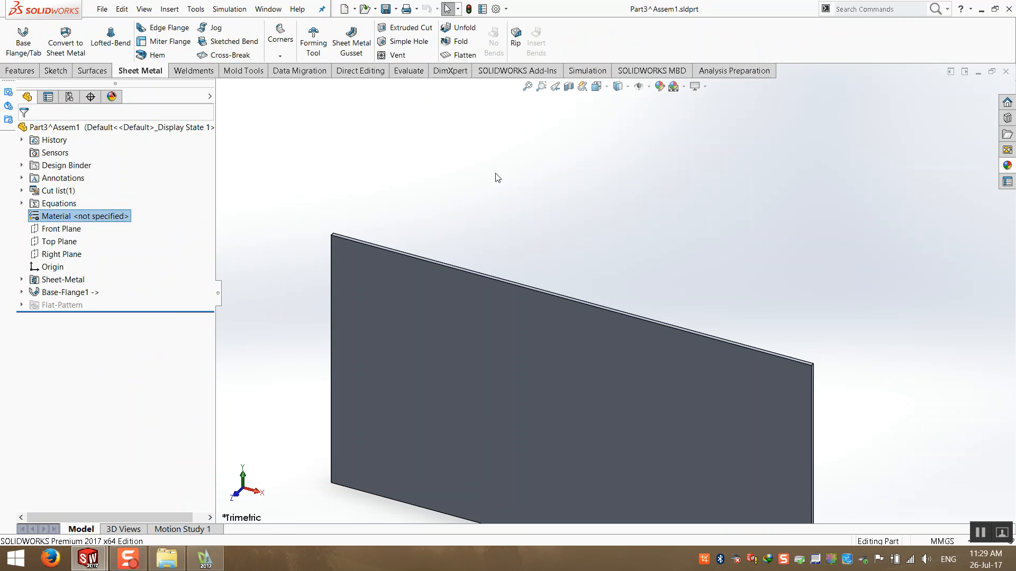
{"action": "left_click", "coordinate": [1005, 71]}
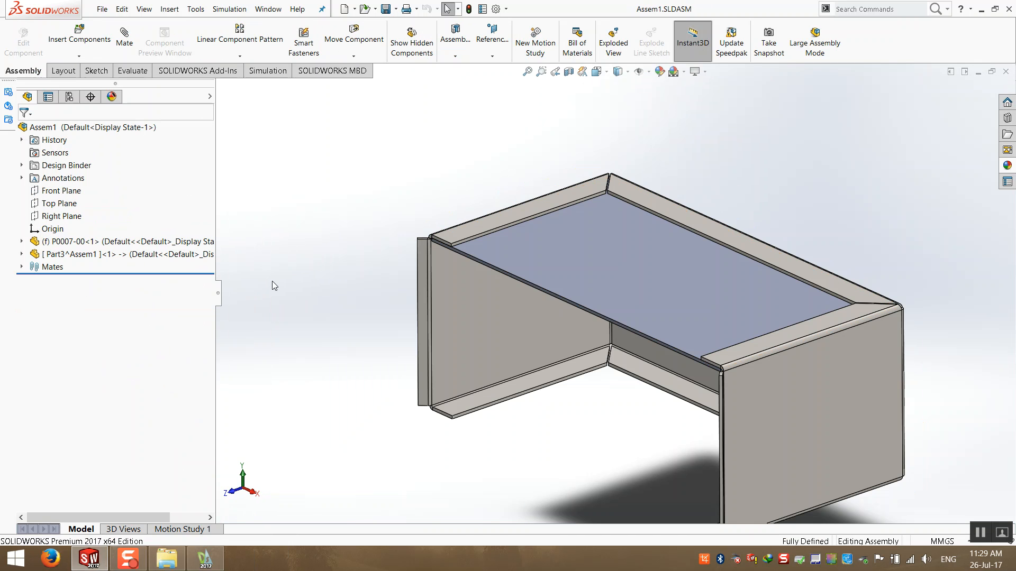
- Reapply the material 1.0037 (S235JR) to the virtual part from its component menu
{"action": "right_click", "coordinate": [136, 256]}
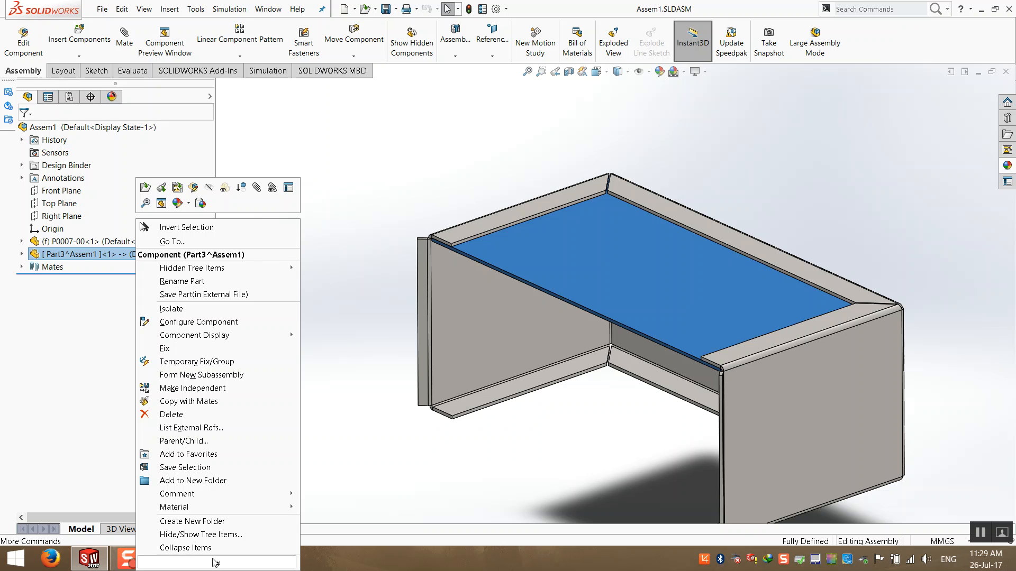
{"action": "mouse_move", "coordinate": [222, 515]}
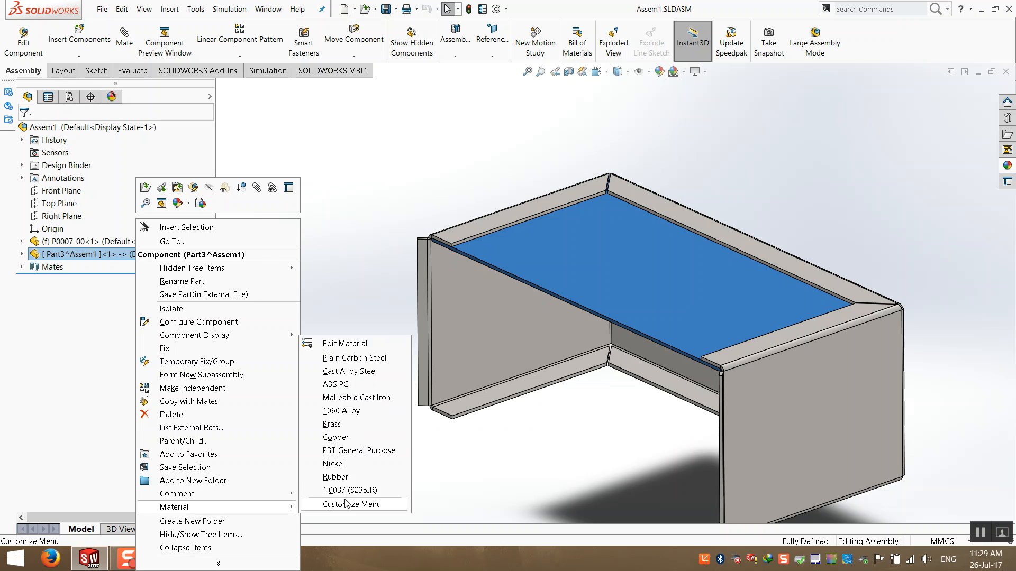
{"action": "left_click", "coordinate": [370, 490]}
{"action": "left_click", "coordinate": [376, 445]}
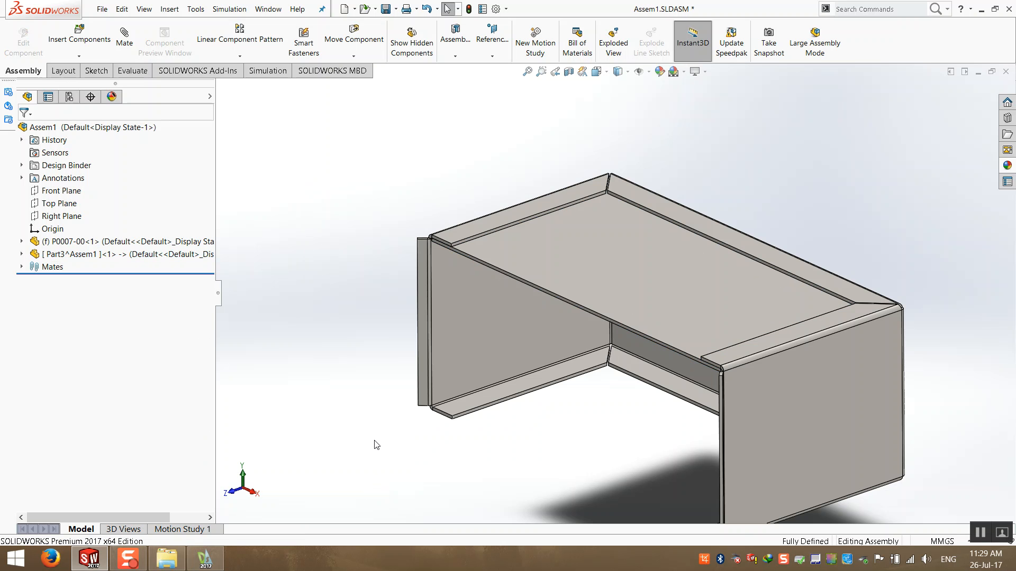
- Open the virtual part in a separate window, close it again and return to the assembly
{"action": "right_click", "coordinate": [141, 255]}
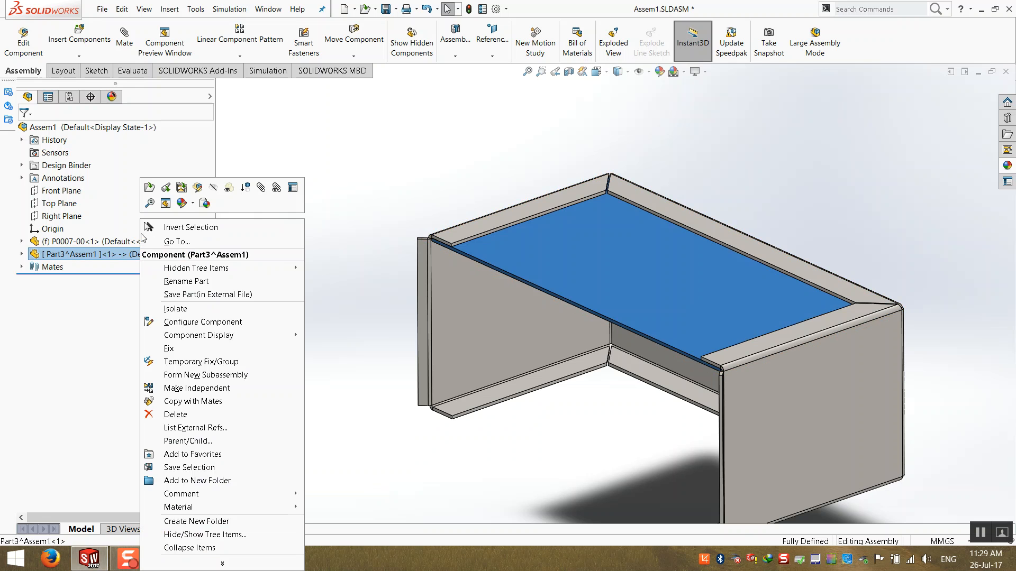
{"action": "left_click", "coordinate": [146, 198]}
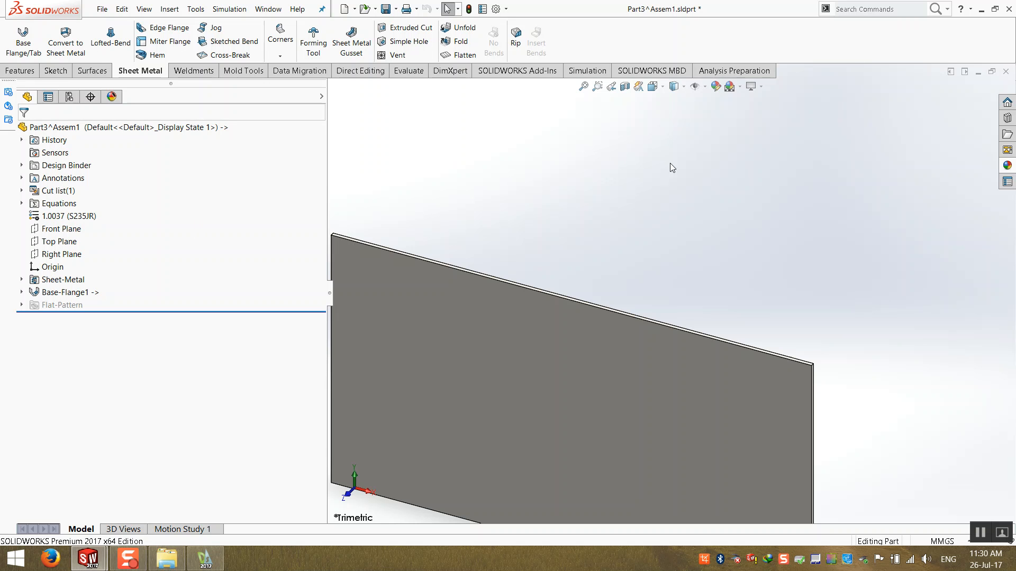
{"action": "left_click", "coordinate": [1005, 71]}
{"action": "left_click", "coordinate": [532, 277]}
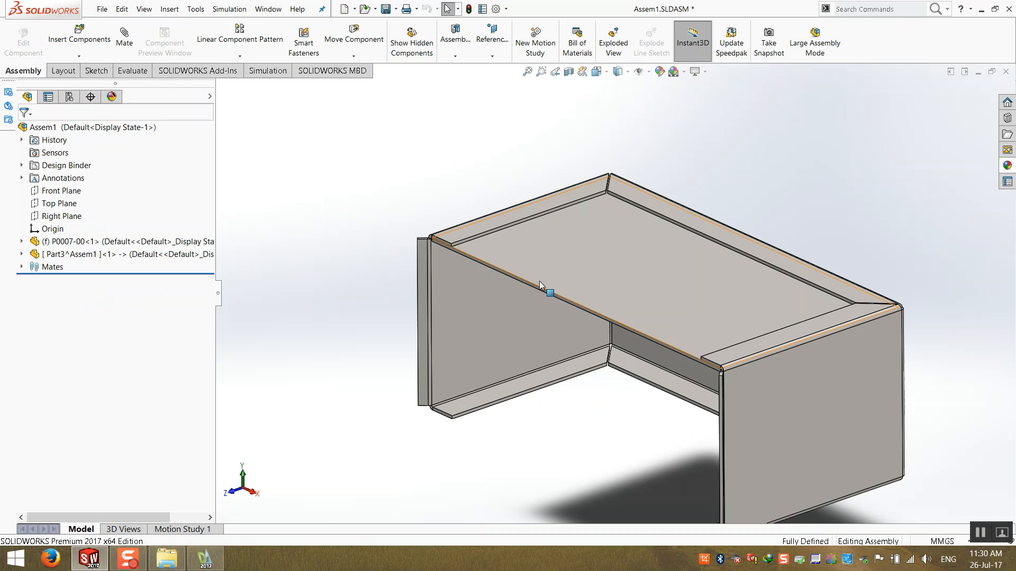
- Edit the virtual part in context from its face in the assembly
{"action": "middle_click_drag", "start_coordinate": [345, 219], "coordinate": [448, 280]}
{"action": "scroll", "coordinate": [482, 261], "scroll_direction": "down", "scroll_amount": 4}
{"action": "scroll", "coordinate": [479, 251], "scroll_direction": "down", "scroll_amount": 2}
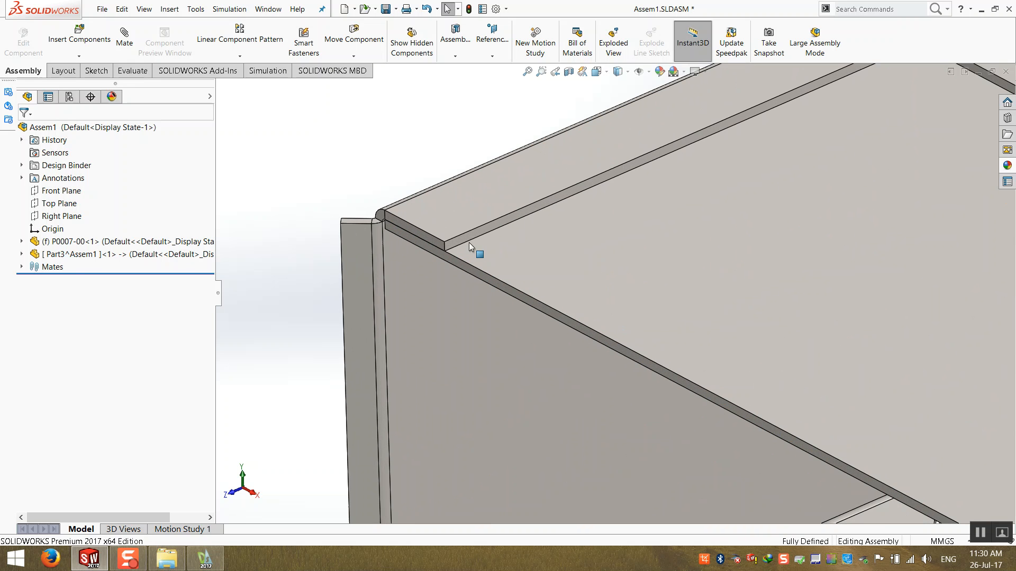
{"action": "right_click", "coordinate": [569, 276]}
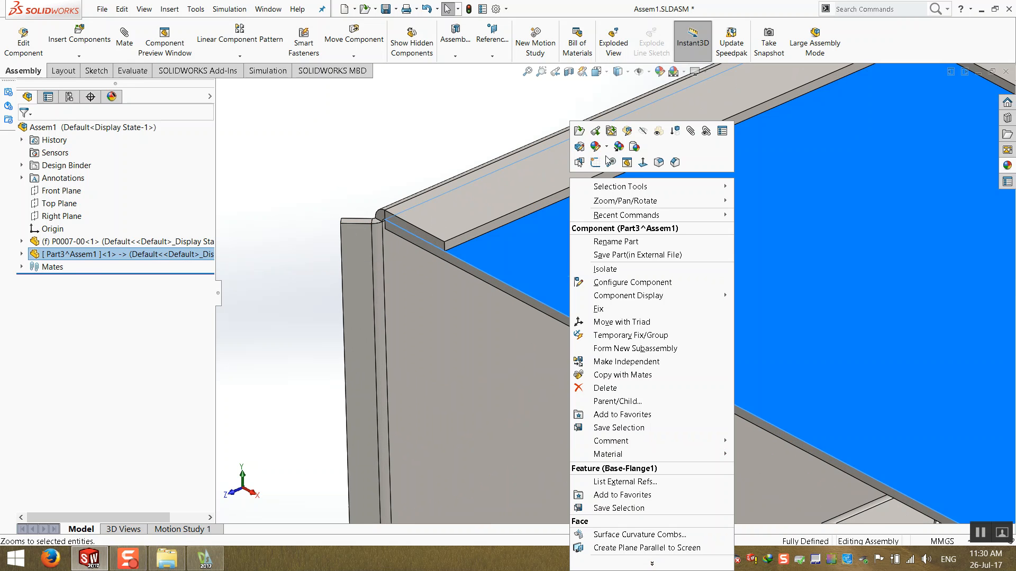
{"action": "left_click", "coordinate": [627, 131]}
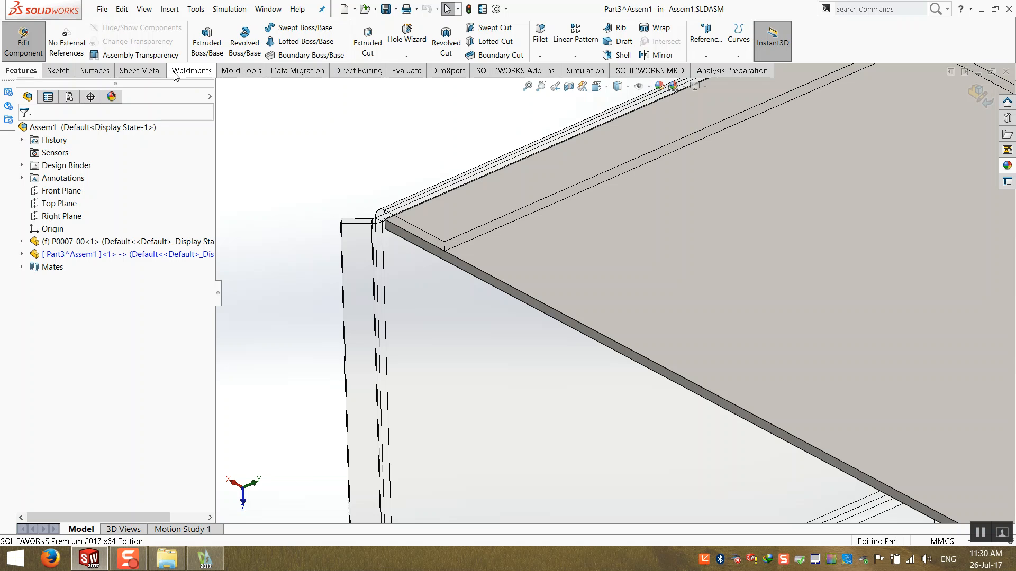
- Start an Edge Flange on the virtual part's long front edge along the box side
{"action": "left_click", "coordinate": [140, 71]}
{"action": "left_click", "coordinate": [348, 29]}
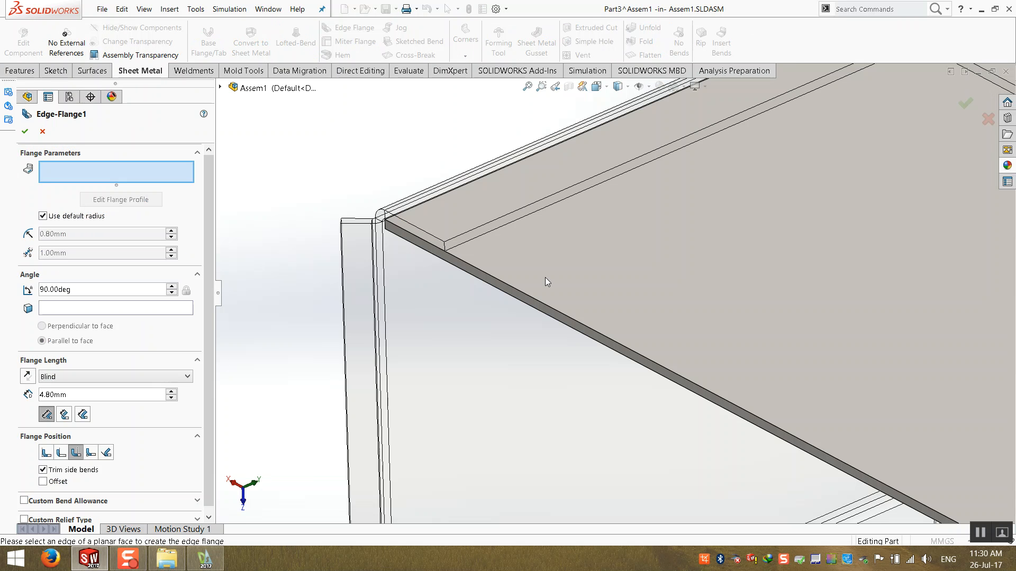
{"action": "left_click", "coordinate": [526, 295]}
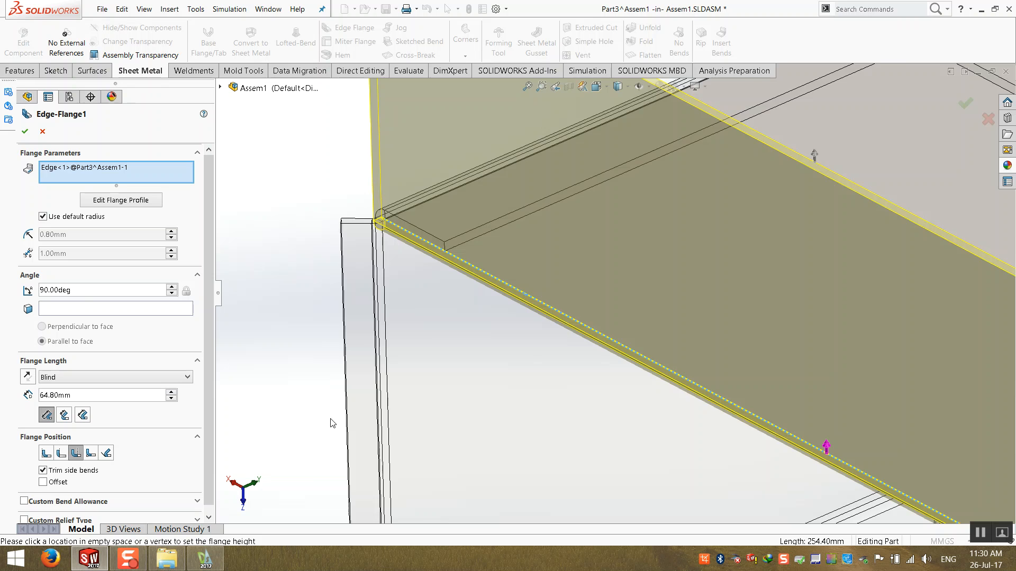
{"action": "scroll", "coordinate": [552, 373], "scroll_direction": "up", "scroll_amount": 7}
{"action": "scroll", "coordinate": [578, 347], "scroll_direction": "down", "scroll_amount": 2}
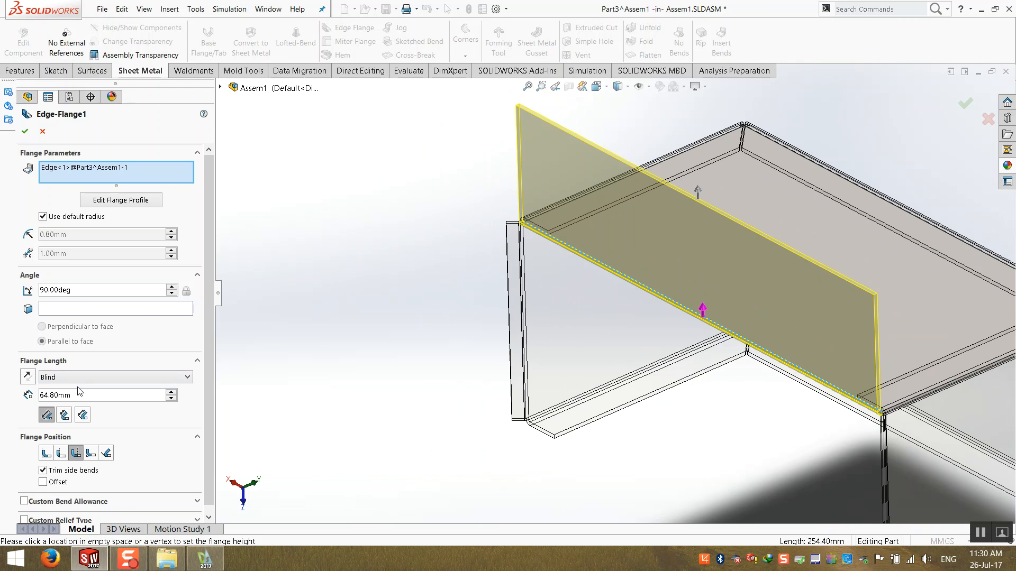
- Set the edge flange length to 7 mm
{"action": "left_click_drag", "start_coordinate": [73, 395], "coordinate": [2, 396]}
{"action": "type", "text": "45"}
{"action": "key", "text": "Return"}
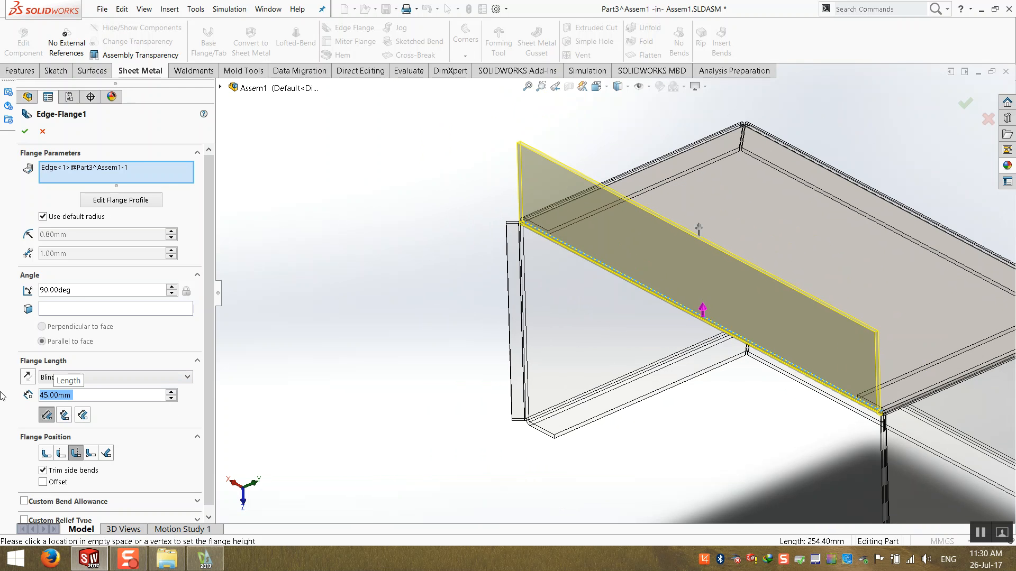
{"action": "type", "text": "7"}
{"action": "key", "text": "Return"}
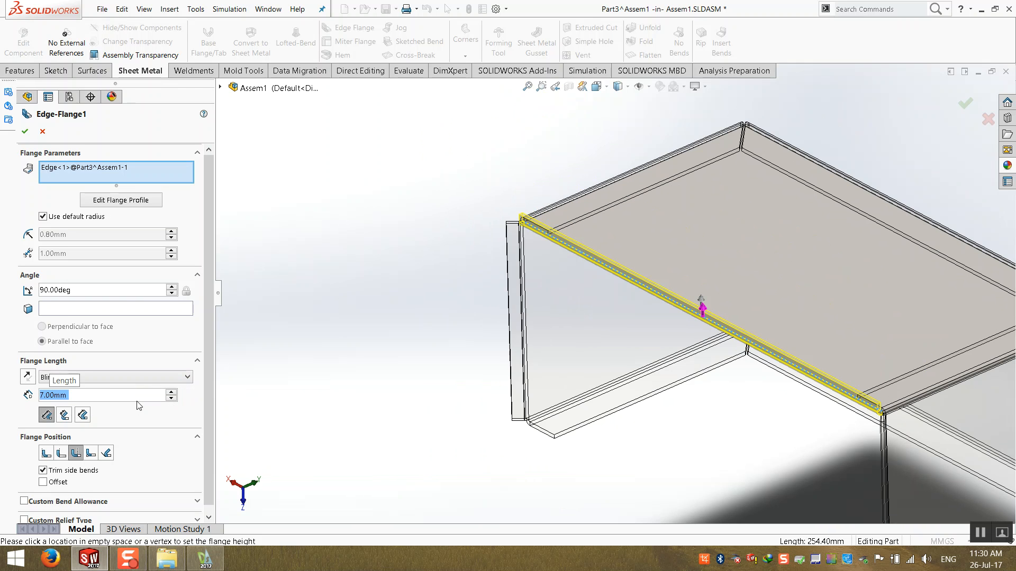
- Set the edge flange angle to 45 deg and confirm the flange
{"action": "left_click_drag", "start_coordinate": [142, 291], "coordinate": [2, 294]}
{"action": "type", "text": "45"}
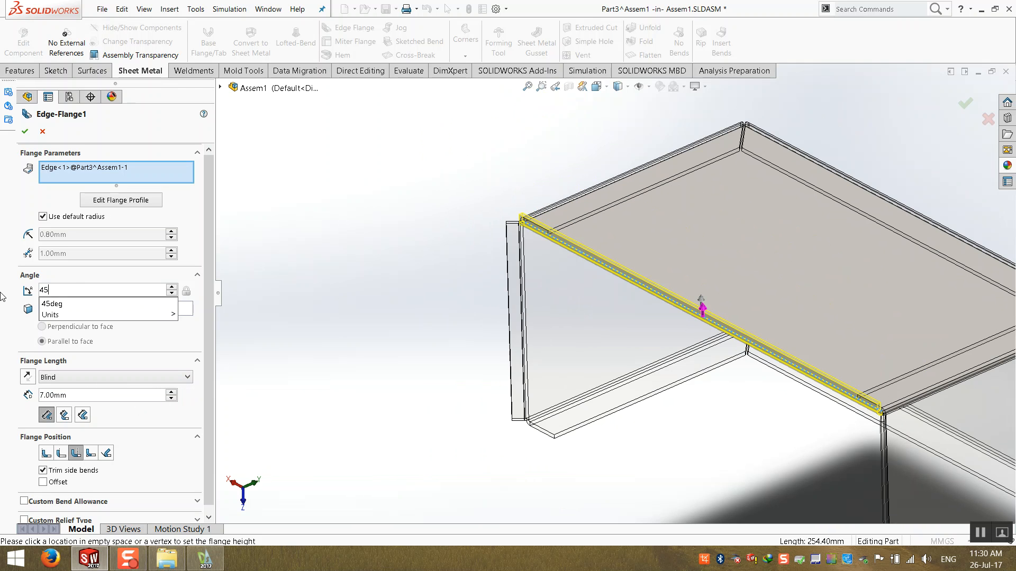
{"action": "key", "text": "Return"}
{"action": "middle_click_drag", "start_coordinate": [302, 197], "coordinate": [527, 352]}
{"action": "middle_click_drag", "start_coordinate": [523, 406], "coordinate": [492, 174]}
{"action": "left_click", "coordinate": [24, 132]}
- Exit in-context part editing and return to the assembly
{"action": "middle_click_drag", "start_coordinate": [313, 251], "coordinate": [601, 230]}
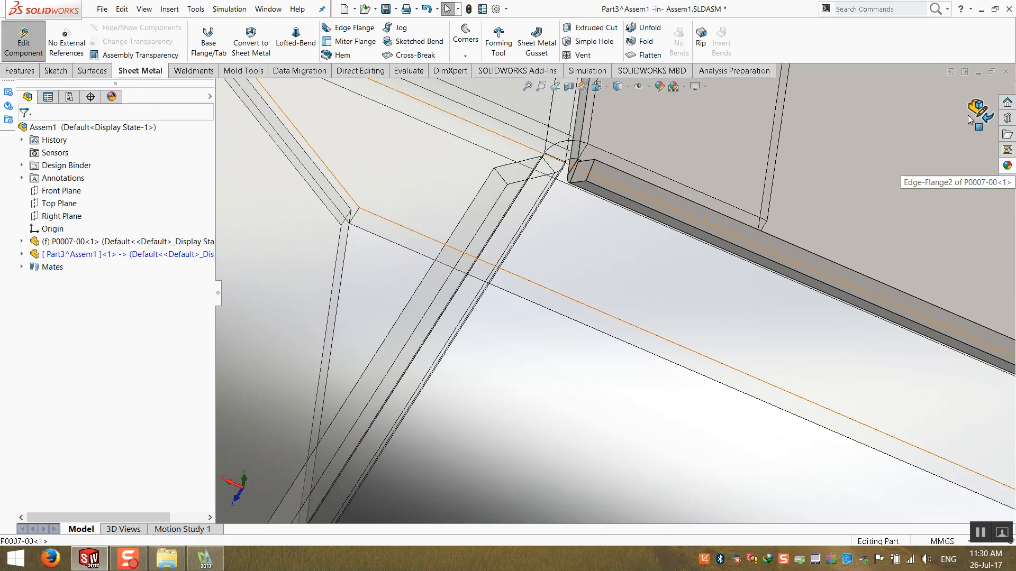
{"action": "left_click", "coordinate": [980, 110]}
- Examine the new flange and the corners where the virtual part meets the box
{"action": "scroll", "coordinate": [635, 296], "scroll_direction": "up", "scroll_amount": 2}
{"action": "middle_click_drag", "start_coordinate": [635, 296], "coordinate": [490, 240]}
{"action": "scroll", "coordinate": [536, 316], "scroll_direction": "up", "scroll_amount": 7}
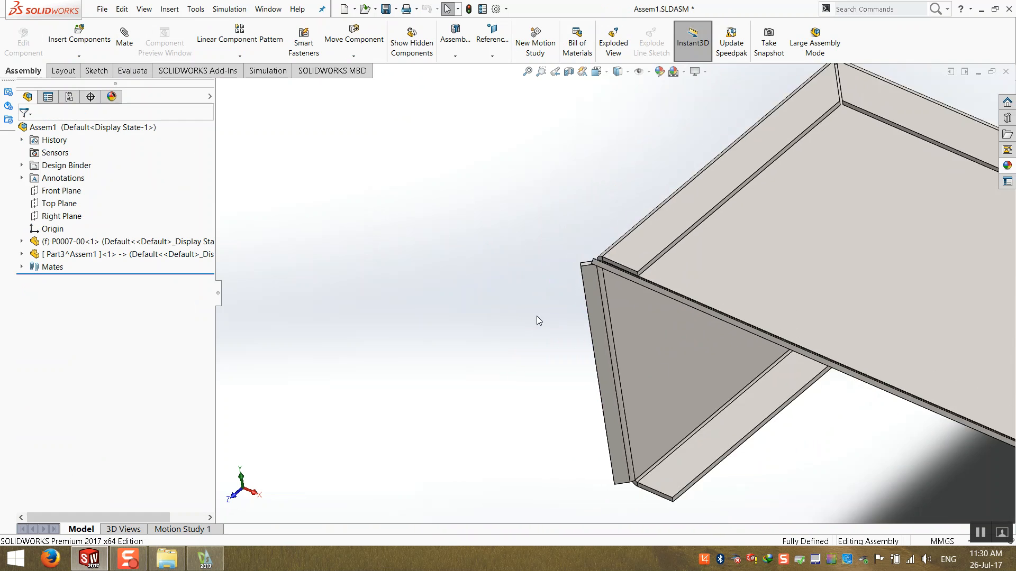
{"action": "middle_click_drag", "start_coordinate": [698, 380], "coordinate": [696, 295]}
{"action": "scroll", "coordinate": [696, 294], "scroll_direction": "down", "scroll_amount": 5}
{"action": "scroll", "coordinate": [674, 278], "scroll_direction": "down", "scroll_amount": 7}
{"action": "scroll", "coordinate": [579, 227], "scroll_direction": "up", "scroll_amount": 3}
{"action": "middle_click_drag", "start_coordinate": [579, 227], "coordinate": [438, 140]}
{"action": "scroll", "coordinate": [625, 272], "scroll_direction": "down", "scroll_amount": 7}
{"action": "scroll", "coordinate": [607, 188], "scroll_direction": "up", "scroll_amount": 1}
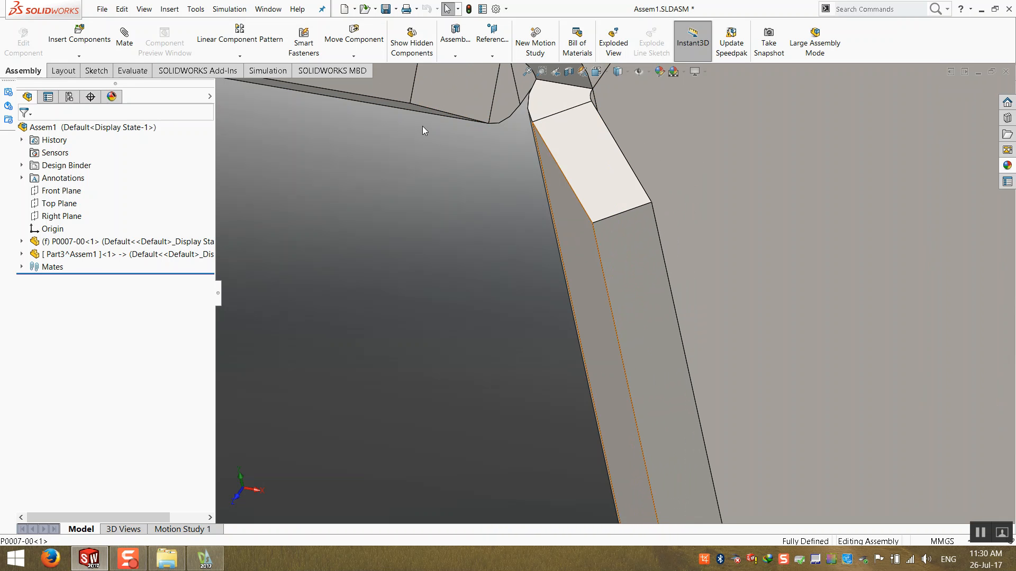
{"action": "scroll", "coordinate": [808, 169], "scroll_direction": "up", "scroll_amount": 2}
{"action": "middle_click_drag", "start_coordinate": [808, 168], "coordinate": [580, 356]}
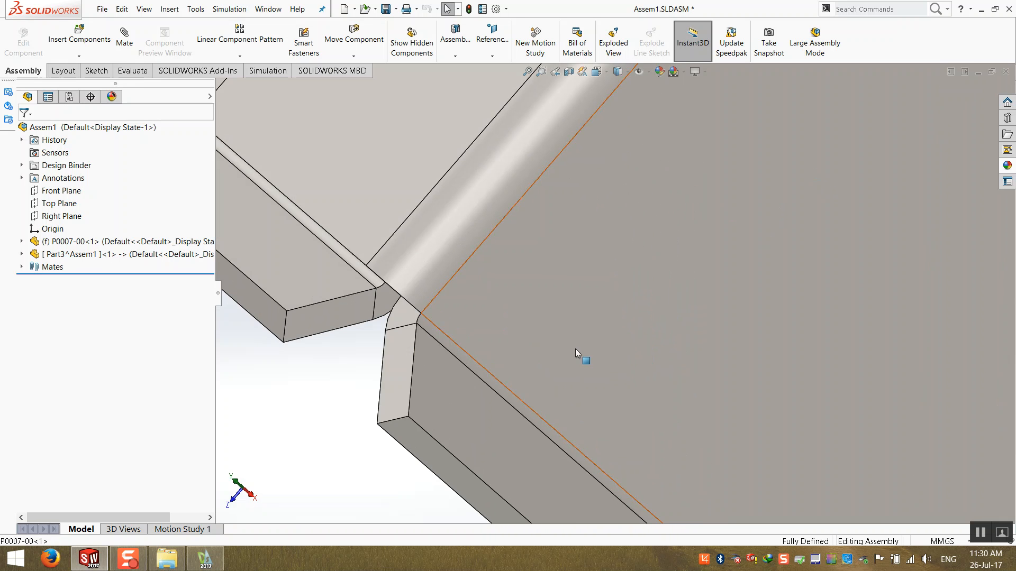
{"action": "left_click", "coordinate": [333, 325]}
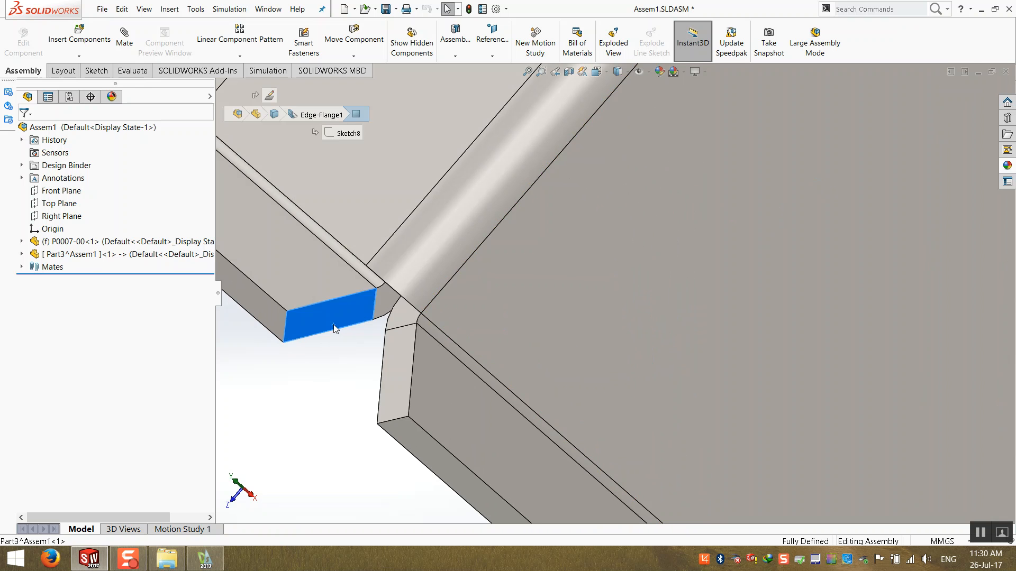
{"action": "left_click", "coordinate": [383, 369]}
{"action": "left_click", "coordinate": [313, 395]}
{"action": "scroll", "coordinate": [314, 394], "scroll_direction": "up", "scroll_amount": 10}
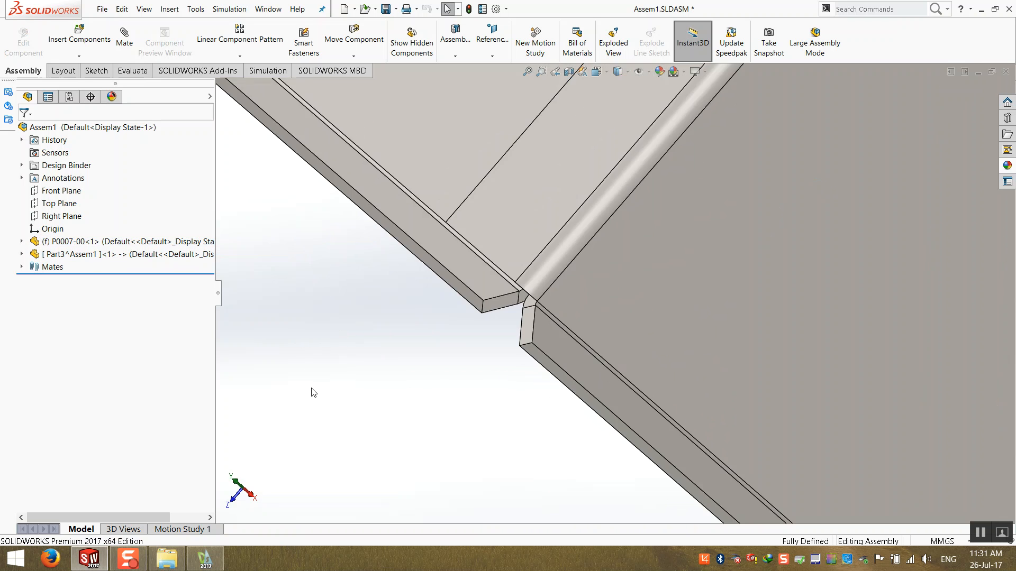
{"action": "middle_click_drag", "start_coordinate": [444, 264], "coordinate": [532, 236]}
{"action": "scroll", "coordinate": [464, 239], "scroll_direction": "up", "scroll_amount": 3}
{"action": "scroll", "coordinate": [573, 256], "scroll_direction": "down", "scroll_amount": 3}
{"action": "left_click_drag", "start_coordinate": [504, 222], "coordinate": [324, 285]}
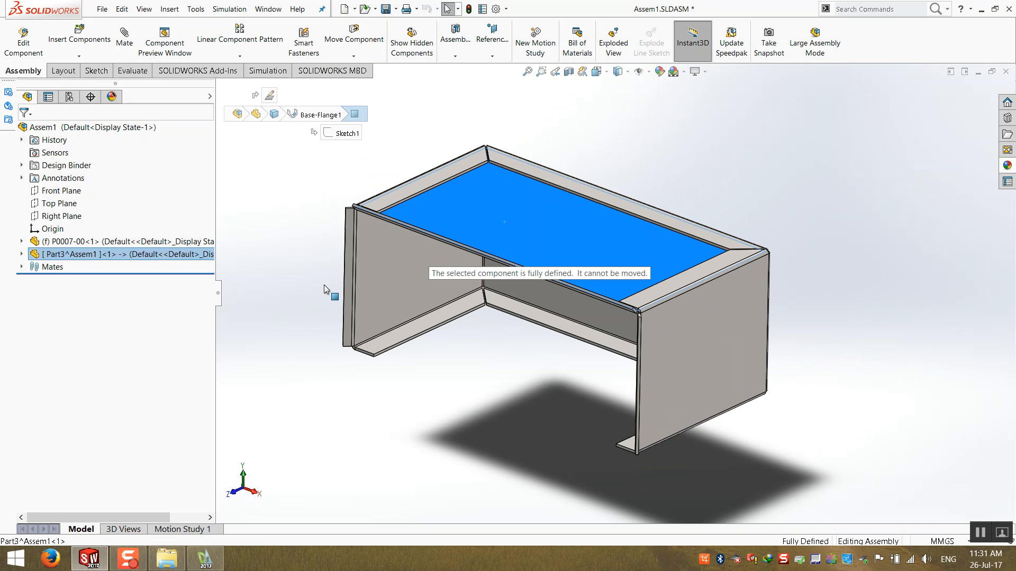
{"action": "left_click", "coordinate": [289, 235]}
{"action": "scroll", "coordinate": [707, 342], "scroll_direction": "down", "scroll_amount": 5}
{"action": "scroll", "coordinate": [444, 237], "scroll_direction": "down", "scroll_amount": 5}
{"action": "middle_click_drag", "start_coordinate": [501, 258], "coordinate": [493, 301]}
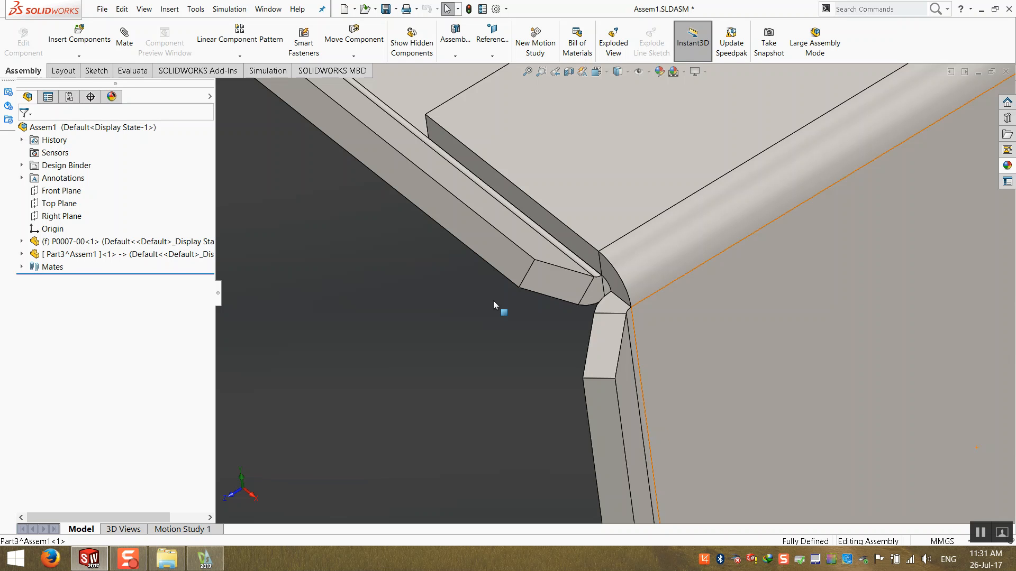
{"action": "scroll", "coordinate": [558, 222], "scroll_direction": "up", "scroll_amount": 10}
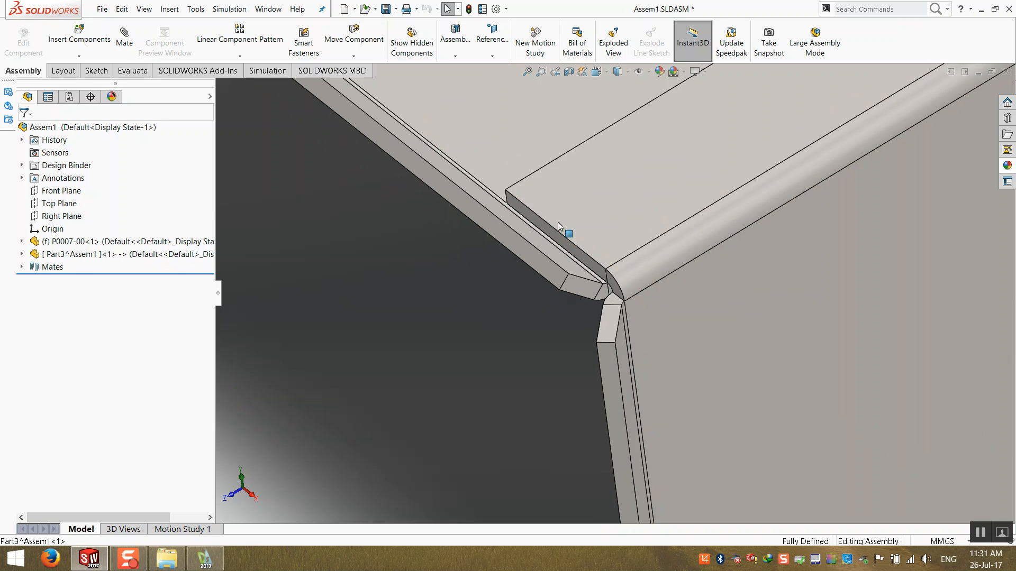
{"action": "middle_click_drag", "start_coordinate": [558, 282], "coordinate": [567, 259]}
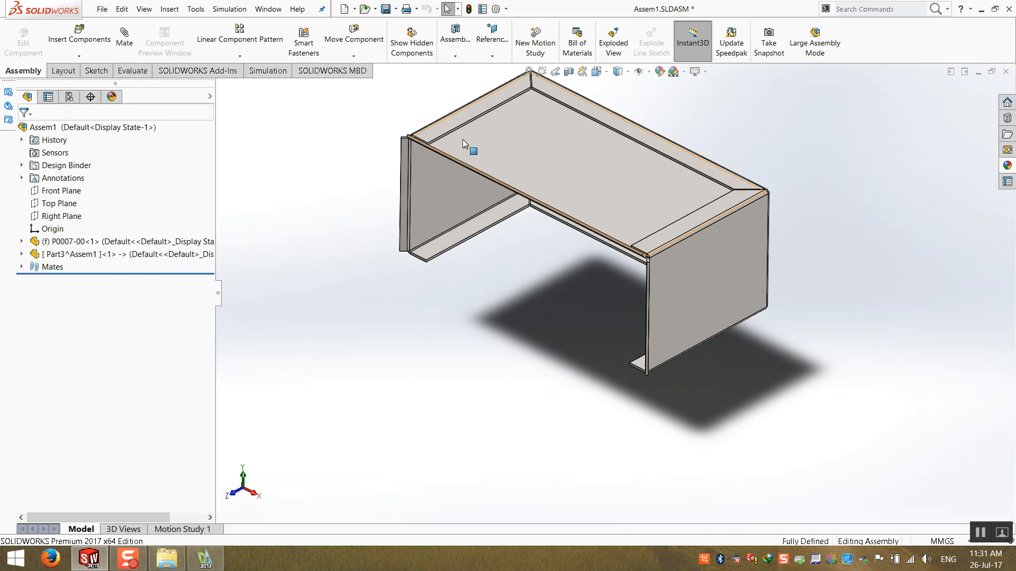
{"action": "middle_click_drag", "start_coordinate": [463, 138], "coordinate": [460, 131]}
- Mirror the virtual part about the Top Plane with Mirror Components
{"action": "left_click", "coordinate": [63, 205]}
{"action": "middle_click_drag", "start_coordinate": [370, 343], "coordinate": [431, 283]}
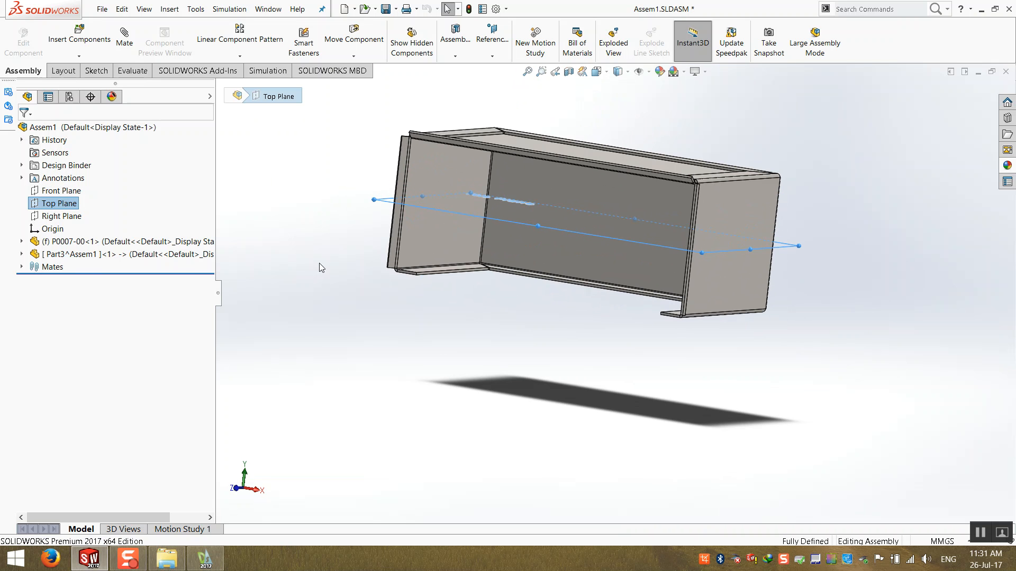
{"action": "middle_click_drag", "start_coordinate": [423, 212], "coordinate": [539, 173]}
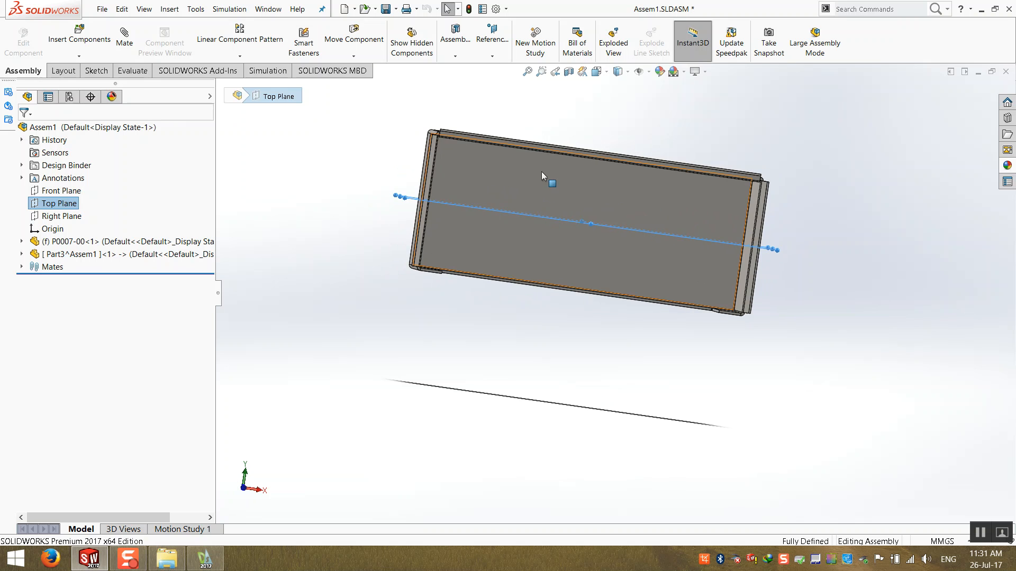
{"action": "key", "text": "ctrl+7"}
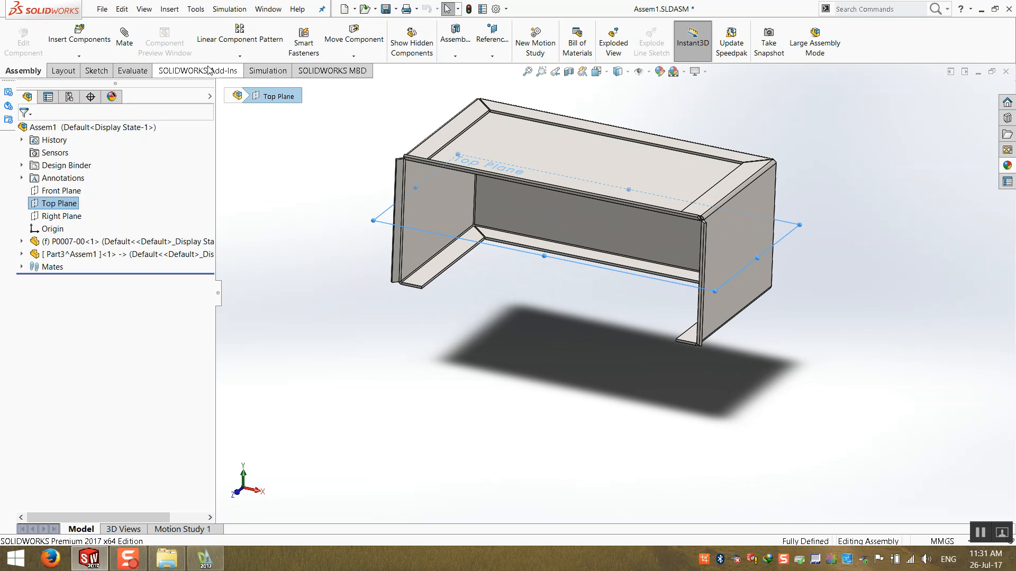
{"action": "left_click", "coordinate": [240, 55]}
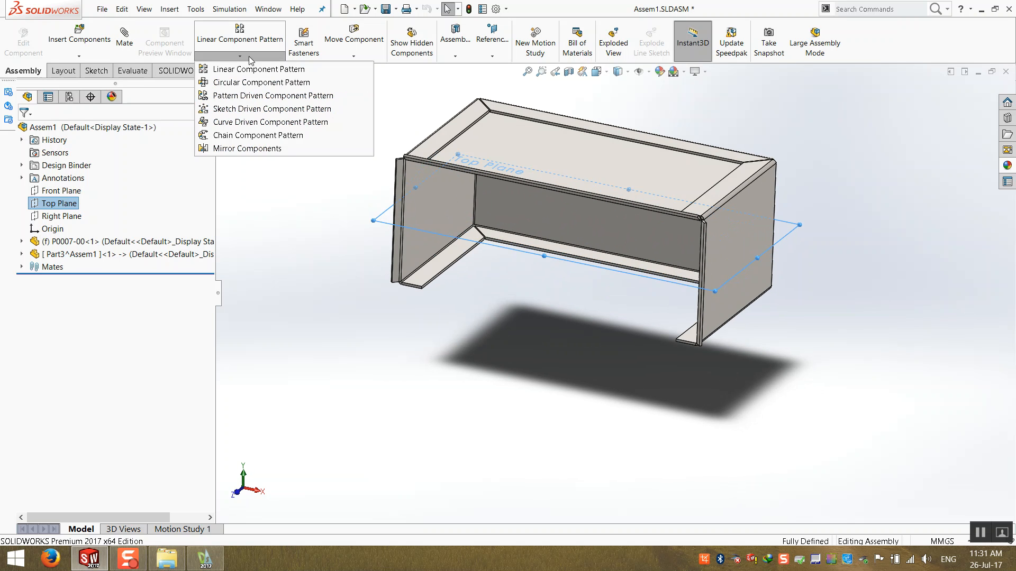
{"action": "left_click", "coordinate": [253, 150]}
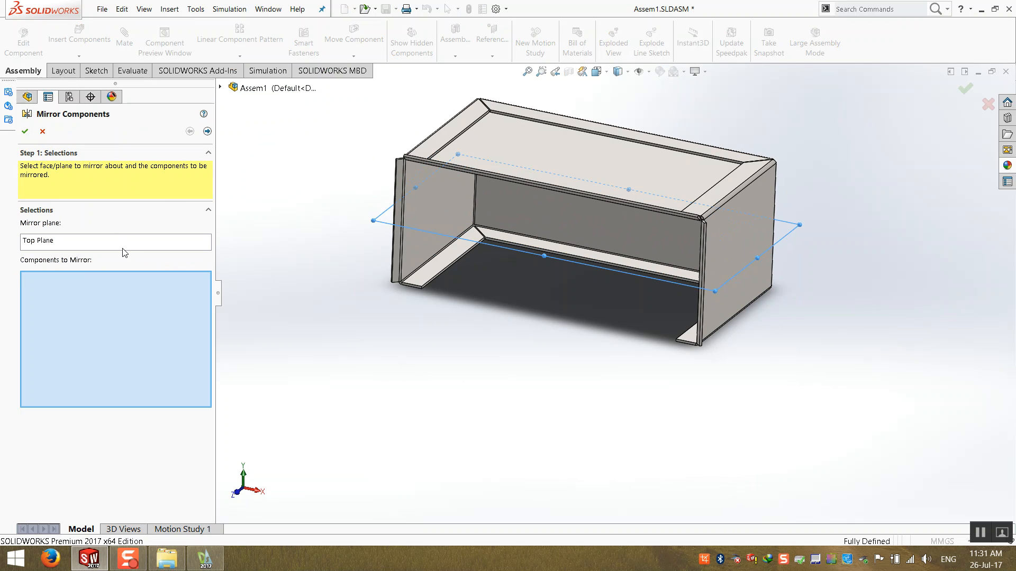
{"action": "left_click", "coordinate": [568, 148]}
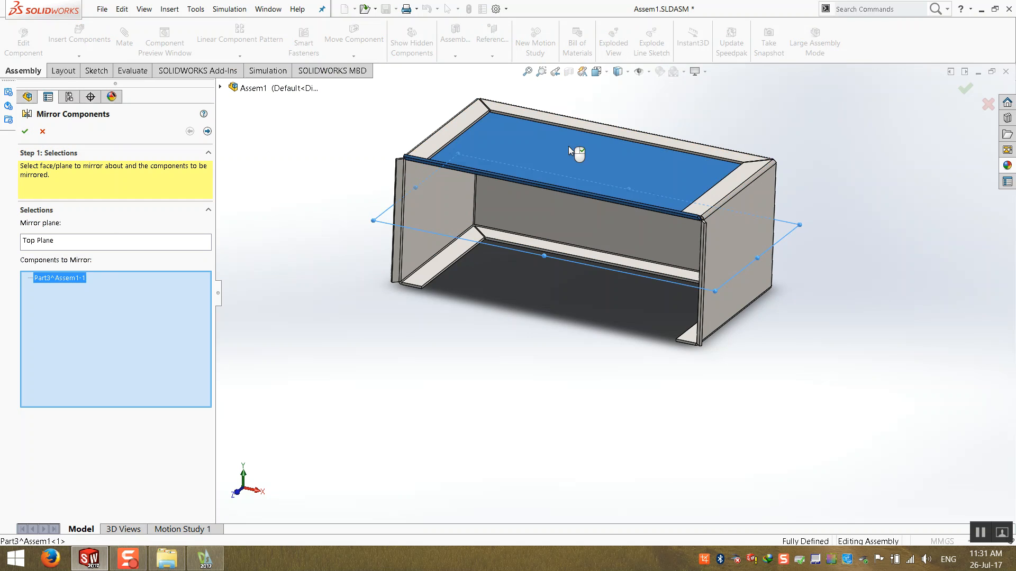
{"action": "left_click", "coordinate": [25, 131]}
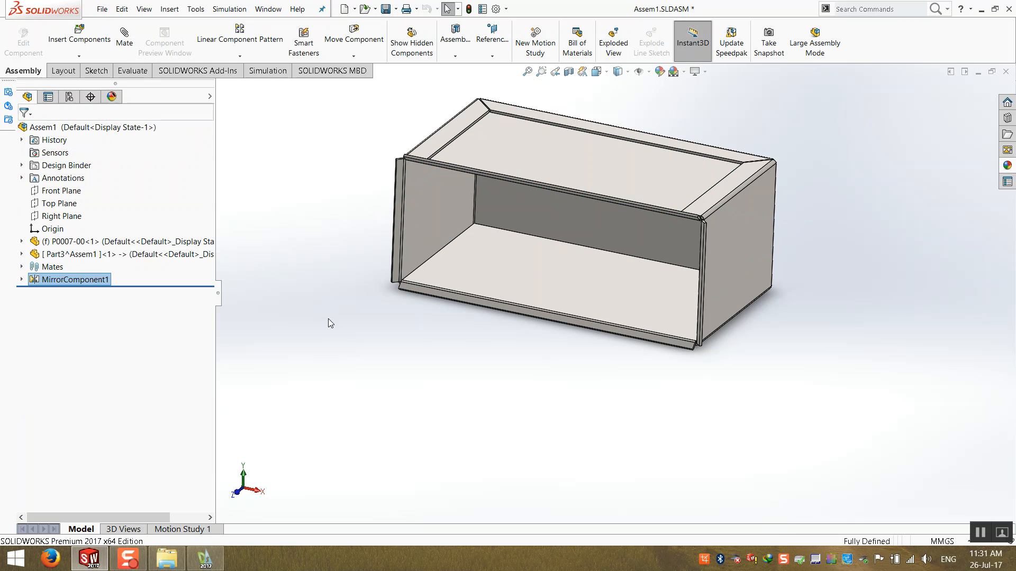
- Save the assembly together with the modified virtual part
{"action": "middle_click_drag", "start_coordinate": [467, 319], "coordinate": [435, 336]}
{"action": "scroll", "coordinate": [668, 201], "scroll_direction": "down", "scroll_amount": 2}
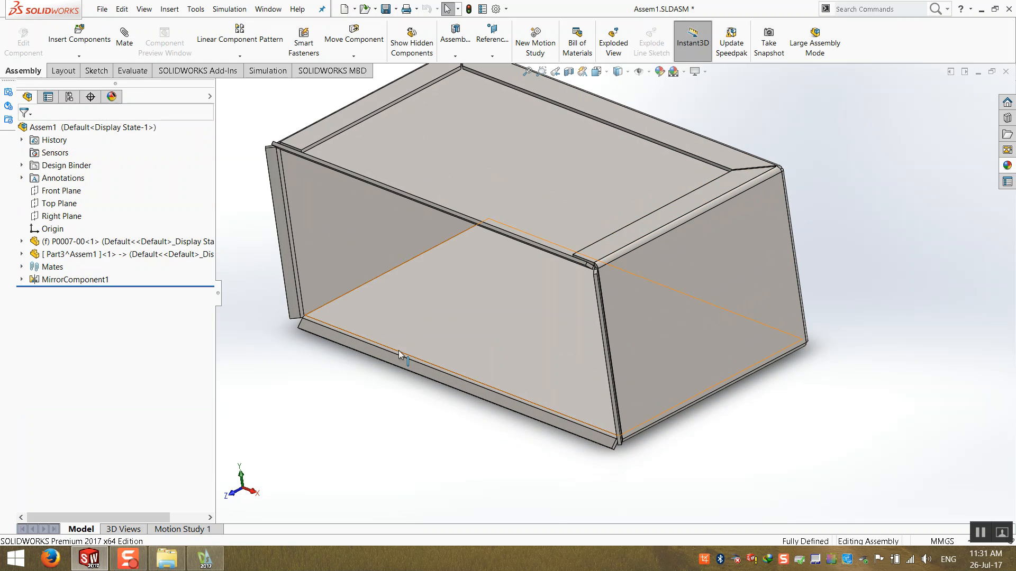
{"action": "key", "text": "ctrl+7"}
{"action": "key", "text": "ctrl+s"}
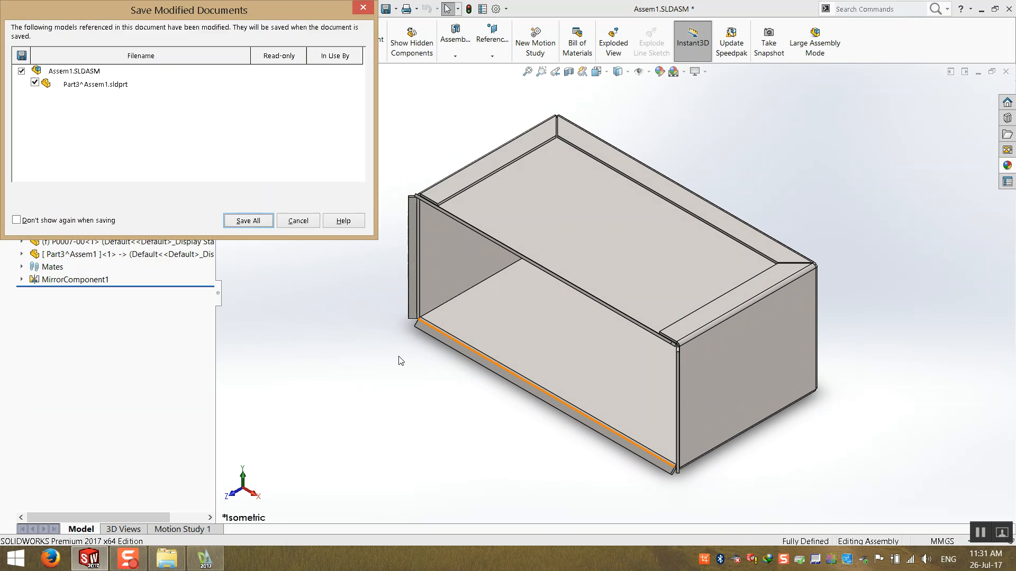
{"action": "key", "text": "Return"}
{"action": "key", "text": "Return"}
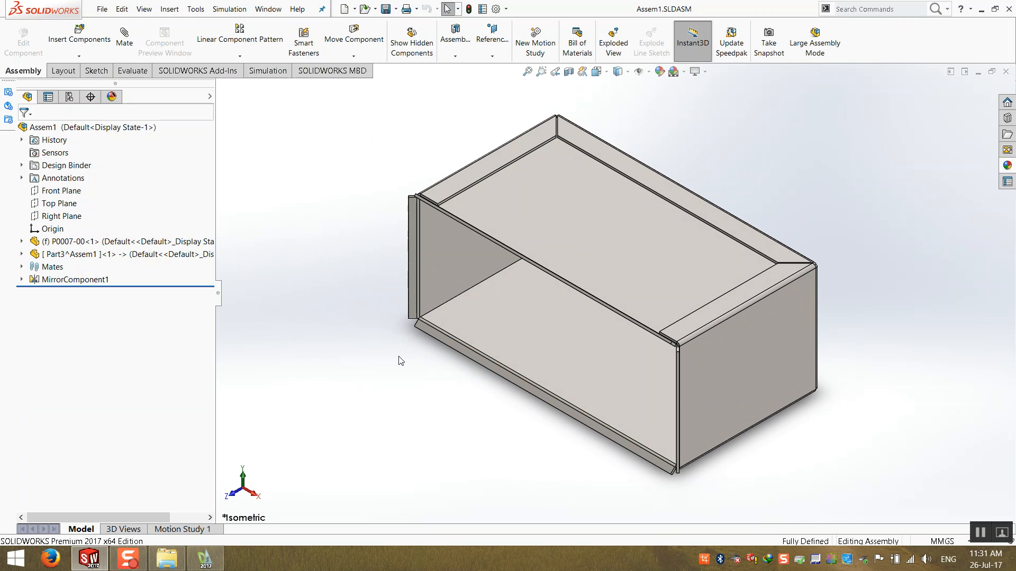
- Rename the virtual flange part in the assembly tree as P0008-00
{"action": "left_click", "coordinate": [78, 242]}
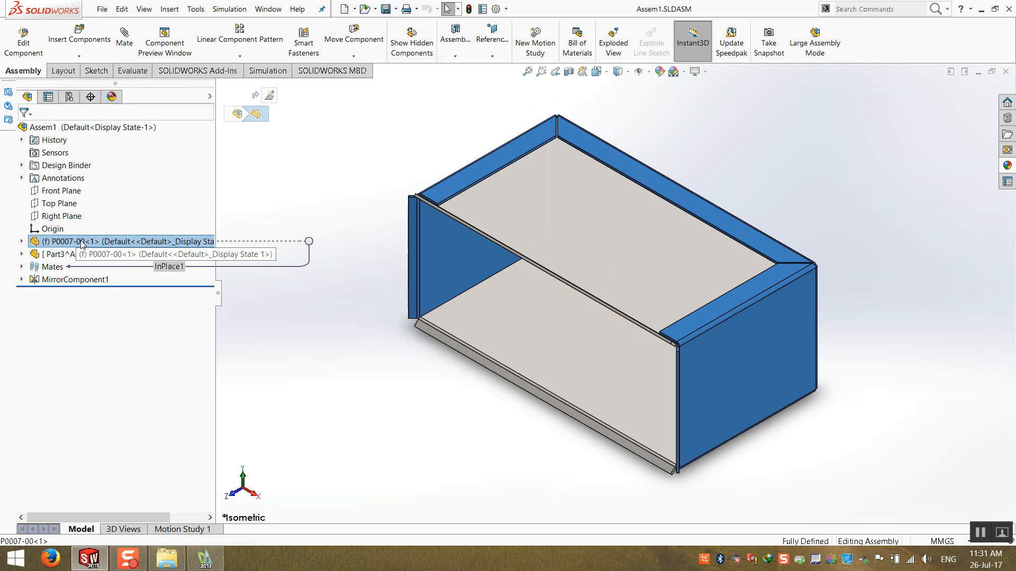
{"action": "left_click", "coordinate": [63, 253]}
{"action": "left_click", "coordinate": [63, 253]}
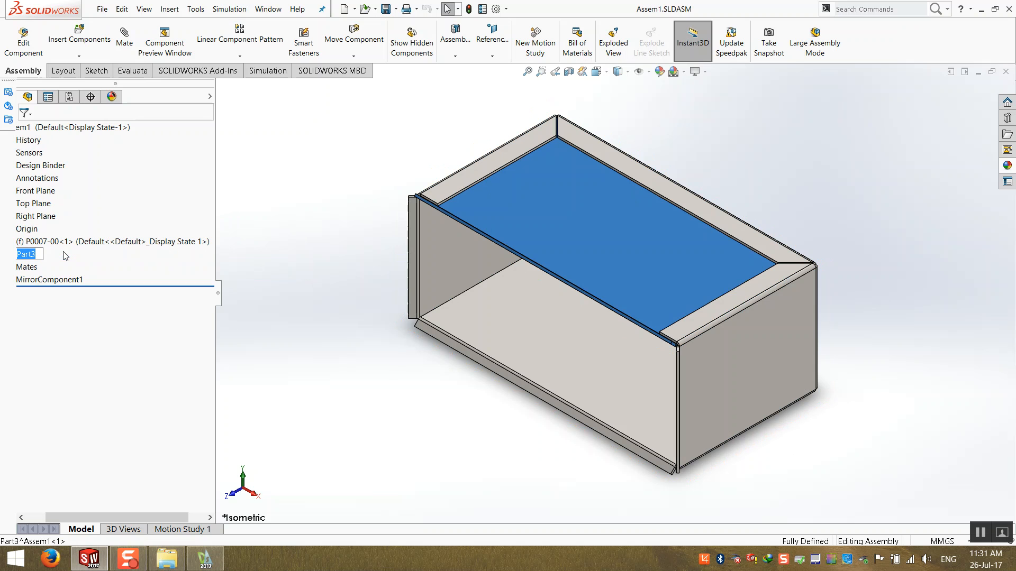
{"action": "type", "text": "P"}
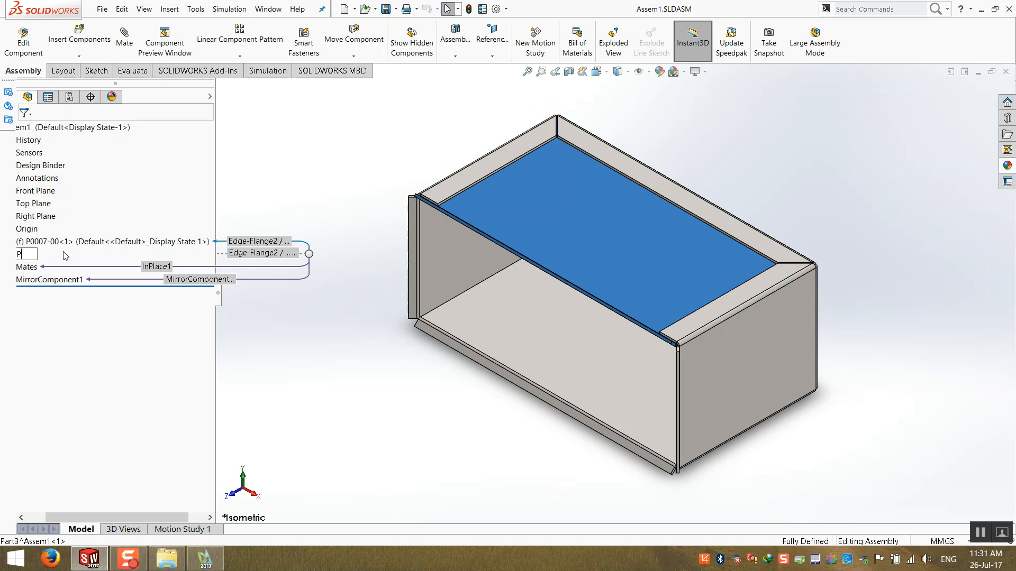
{"action": "type", "text": "0008-00"}
{"action": "key", "text": "Return"}
{"action": "left_click", "coordinate": [321, 186]}
- Save the assembly and all modified documents, saving the virtual component externally
{"action": "key", "text": "ctrl+s"}
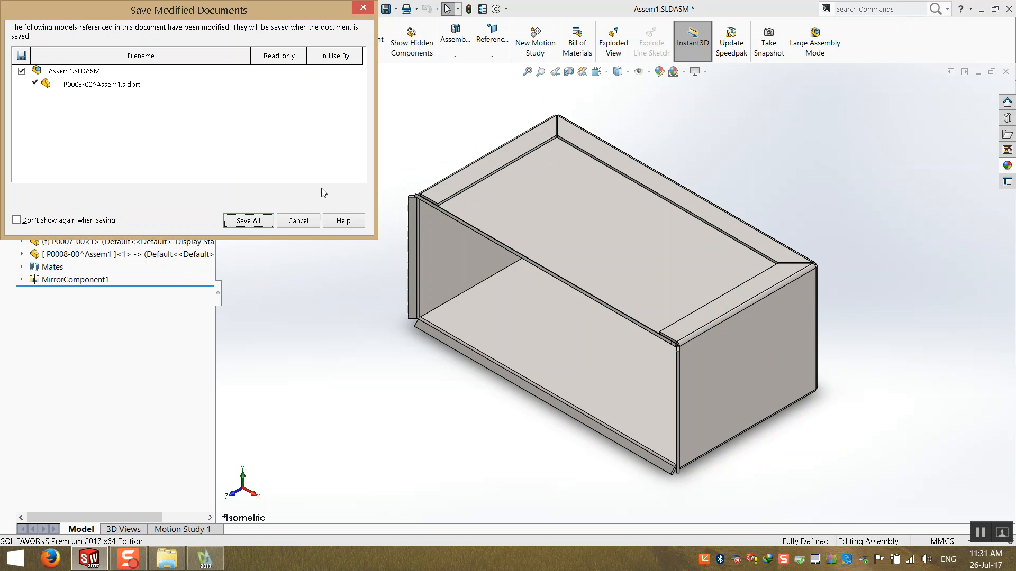
{"action": "left_click", "coordinate": [256, 221]}
{"action": "left_click", "coordinate": [470, 226]}
{"action": "left_click", "coordinate": [423, 204]}
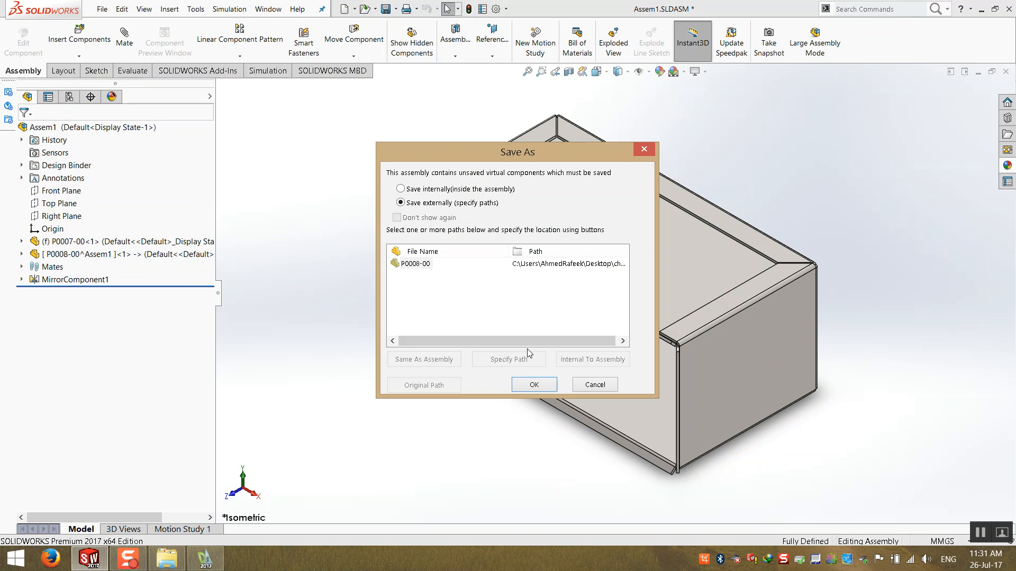
{"action": "left_click", "coordinate": [529, 384]}
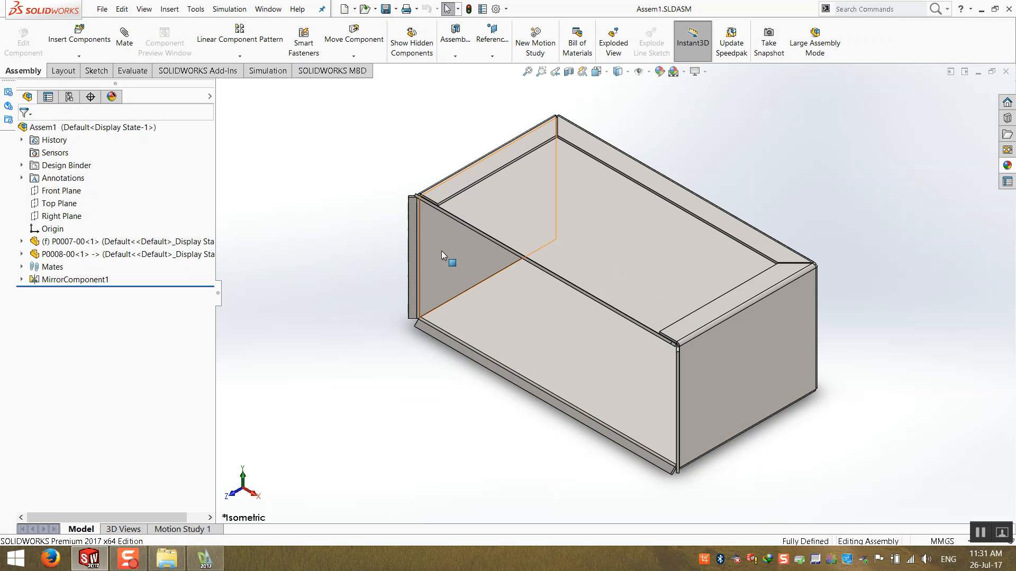
- Examine the finished box assembly and the new top flange part from several zoom levels and angles
{"action": "left_click", "coordinate": [705, 72]}
{"action": "left_click", "coordinate": [709, 126]}
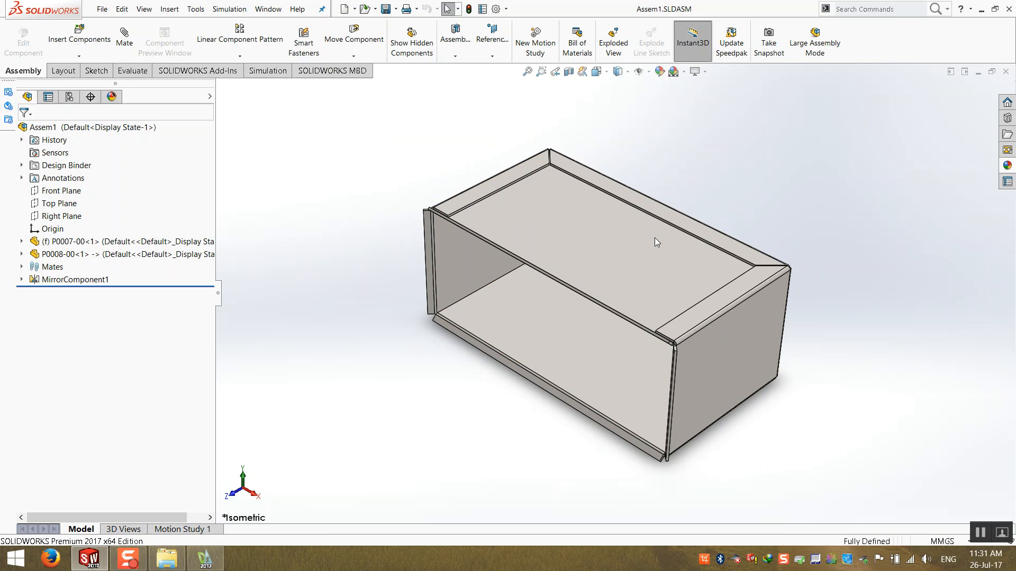
{"action": "scroll", "coordinate": [681, 320], "scroll_direction": "down", "scroll_amount": 3}
{"action": "scroll", "coordinate": [455, 325], "scroll_direction": "up", "scroll_amount": 2}
{"action": "scroll", "coordinate": [459, 329], "scroll_direction": "down", "scroll_amount": 2}
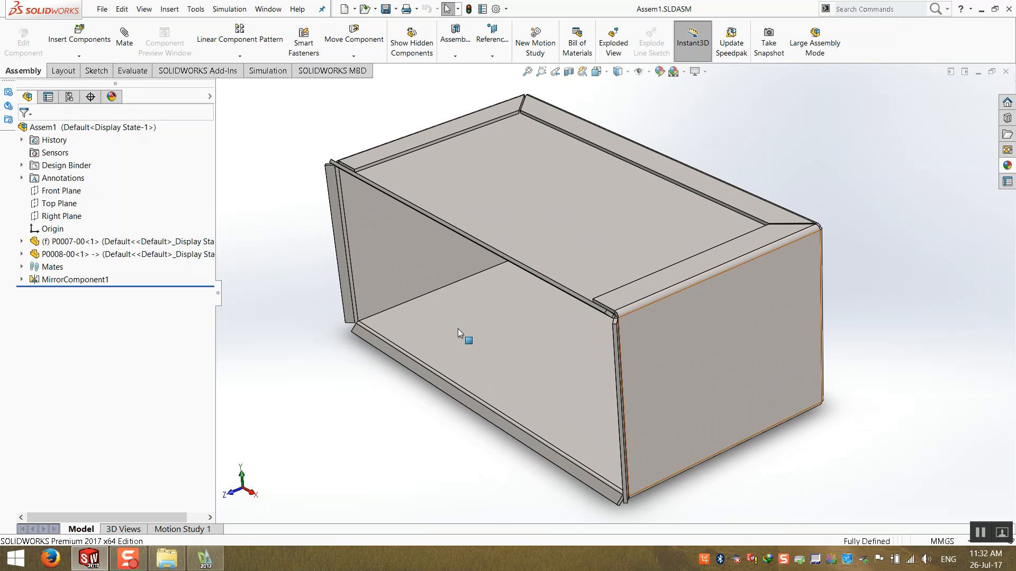
{"action": "middle_click_drag", "start_coordinate": [471, 333], "coordinate": [460, 325]}
{"action": "scroll", "coordinate": [358, 254], "scroll_direction": "down", "scroll_amount": 3}
{"action": "scroll", "coordinate": [365, 59], "scroll_direction": "down", "scroll_amount": 2}
{"action": "scroll", "coordinate": [376, 115], "scroll_direction": "up", "scroll_amount": 3}
{"action": "mouse_move", "coordinate": [443, 174]}
{"action": "middle_mouse_down"}
{"action": "mouse_move", "coordinate": [480, 199]}
{"action": "mouse_move", "coordinate": [442, 174]}
{"action": "middle_mouse_up"}
{"action": "scroll", "coordinate": [646, 377], "scroll_direction": "down", "scroll_amount": 2}
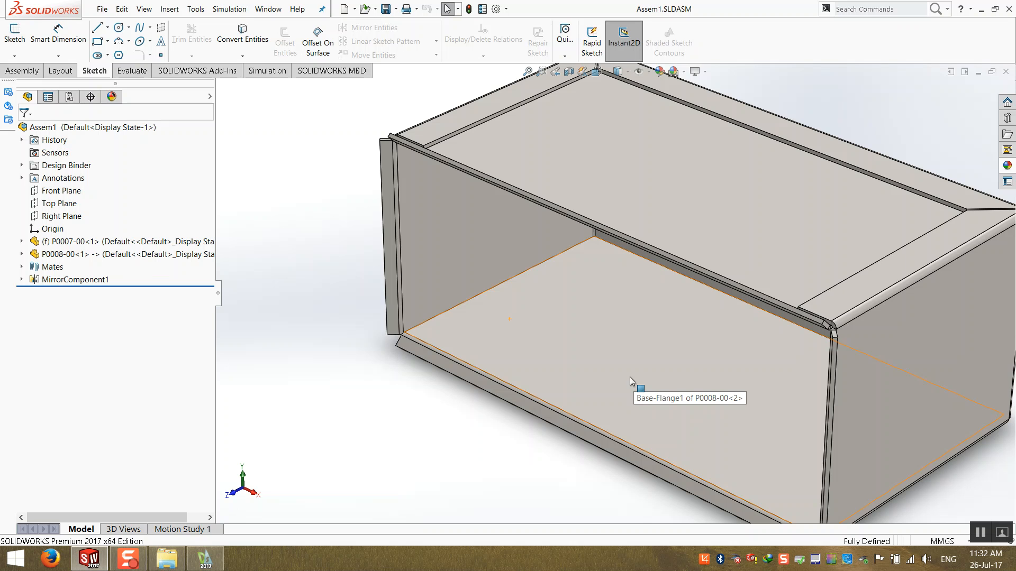
{"action": "scroll", "coordinate": [630, 376], "scroll_direction": "up", "scroll_amount": 3}
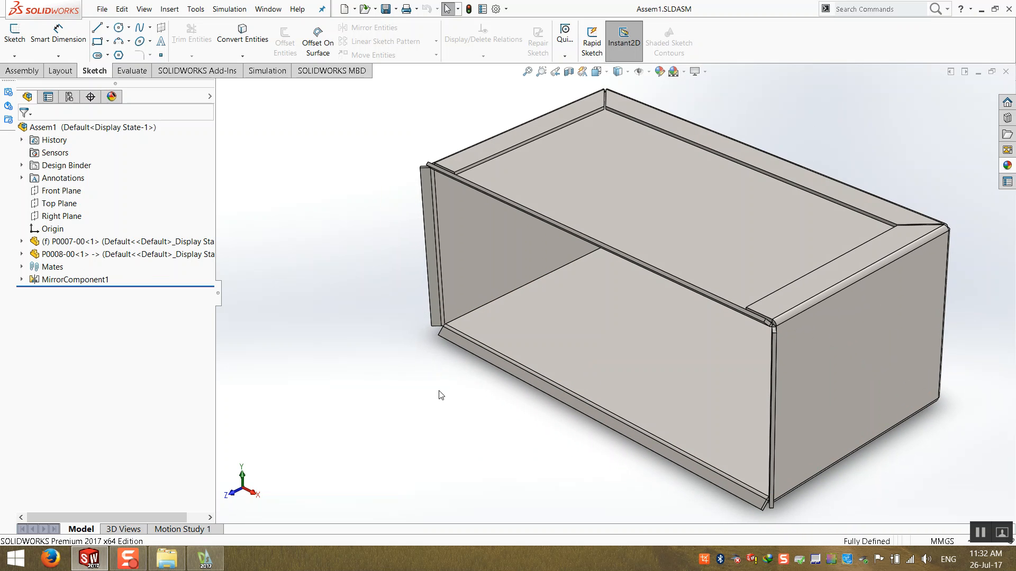
{"action": "scroll", "coordinate": [439, 394], "scroll_direction": "up", "scroll_amount": 2}
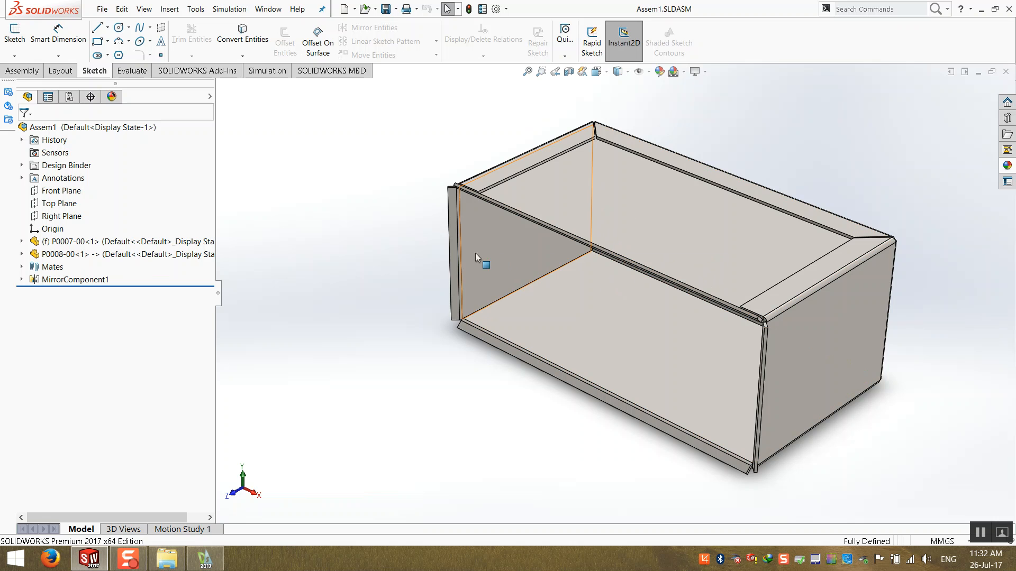
- Open the P0008-00 part in its own window, view it isometrically, and close it
{"action": "right_click", "coordinate": [613, 228]}
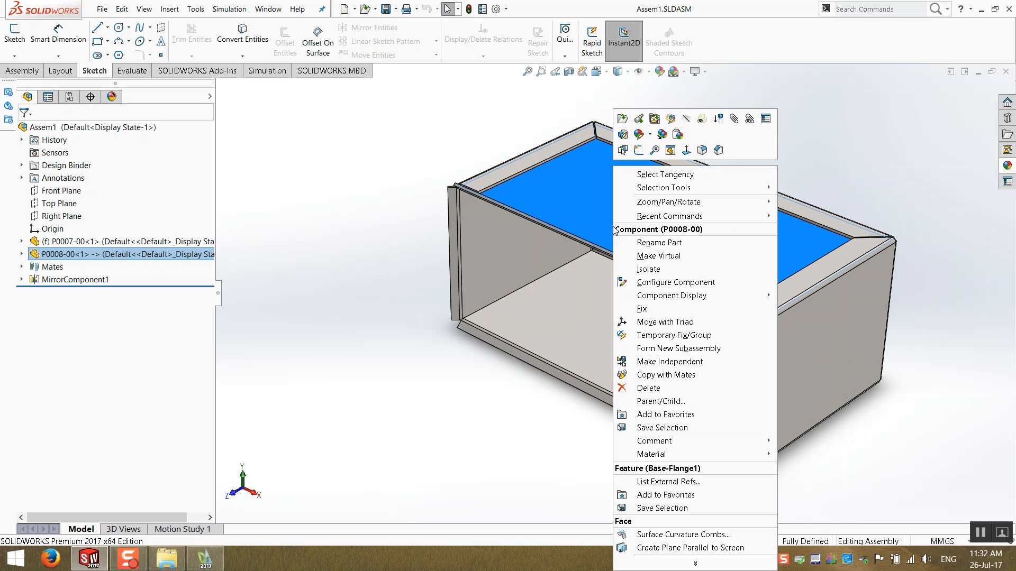
{"action": "left_click", "coordinate": [623, 120]}
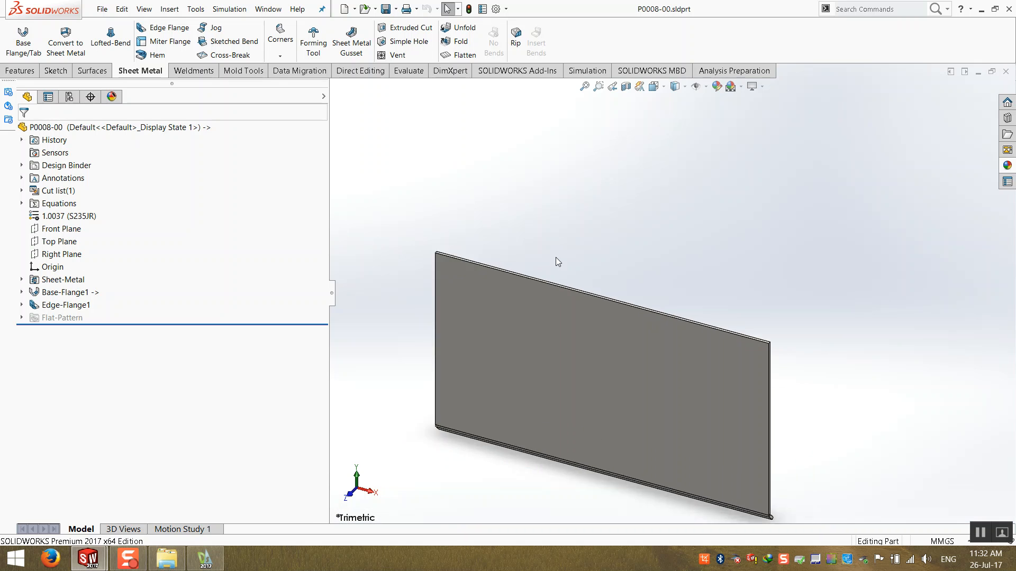
{"action": "key", "text": "ctrl+7"}
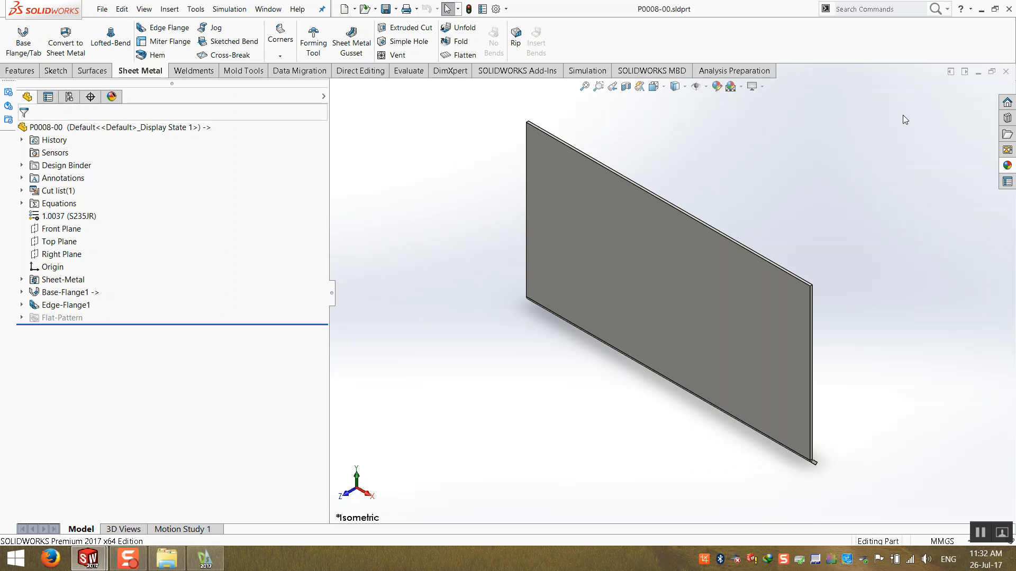
{"action": "left_click", "coordinate": [1005, 70]}
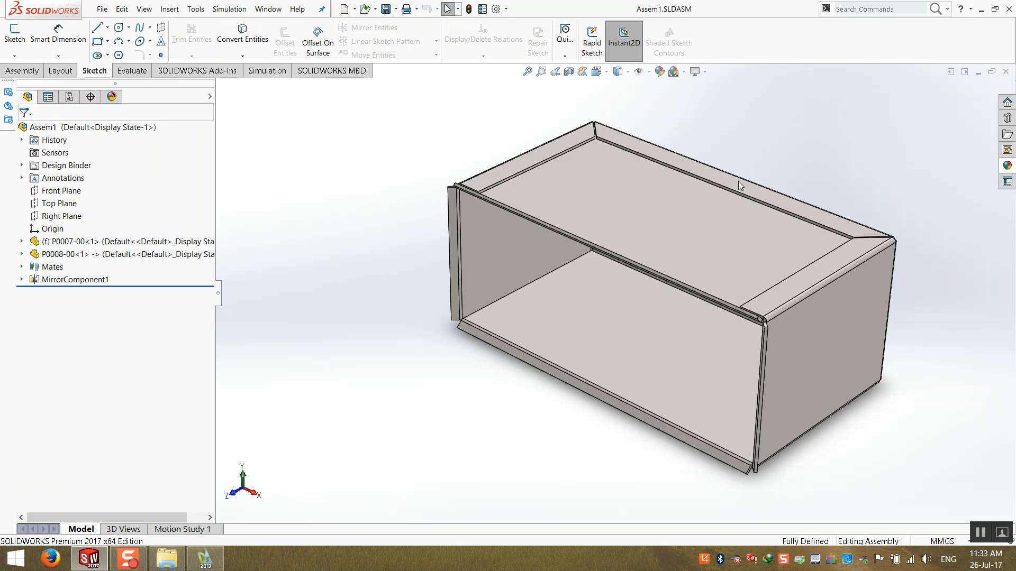
- Enter in-context editing of the P0008-00 component and exit back to the assembly
{"action": "right_click", "coordinate": [649, 211]}
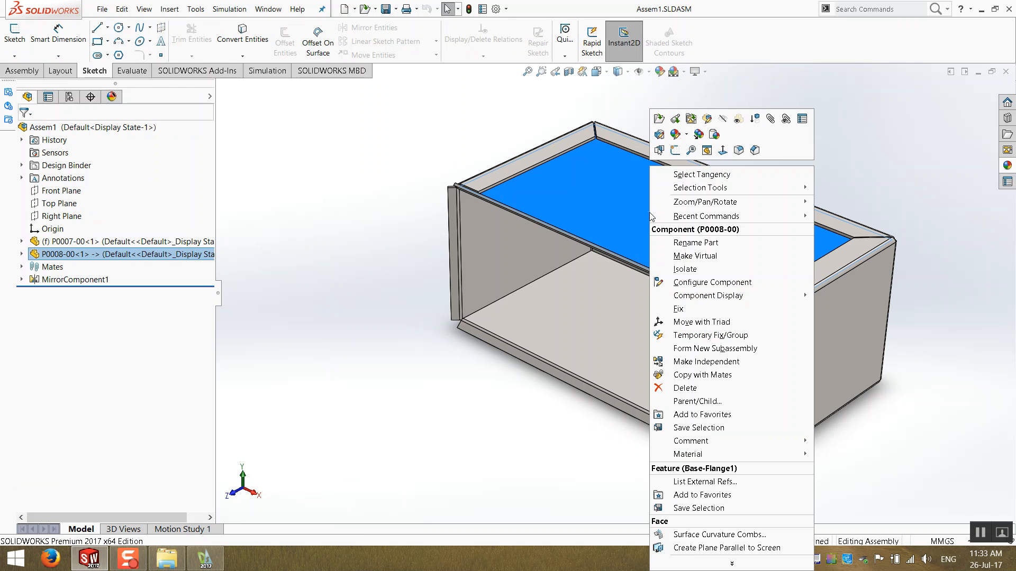
{"action": "left_click", "coordinate": [702, 119]}
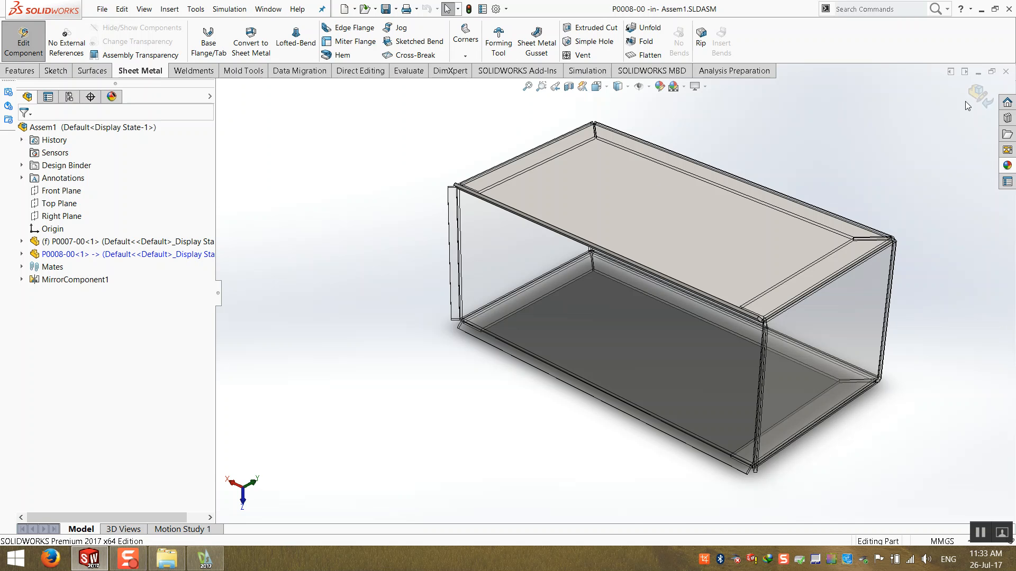
{"action": "left_click", "coordinate": [988, 96]}
- Open the P0008-00 part file separately again and close its window
{"action": "right_click", "coordinate": [630, 211]}
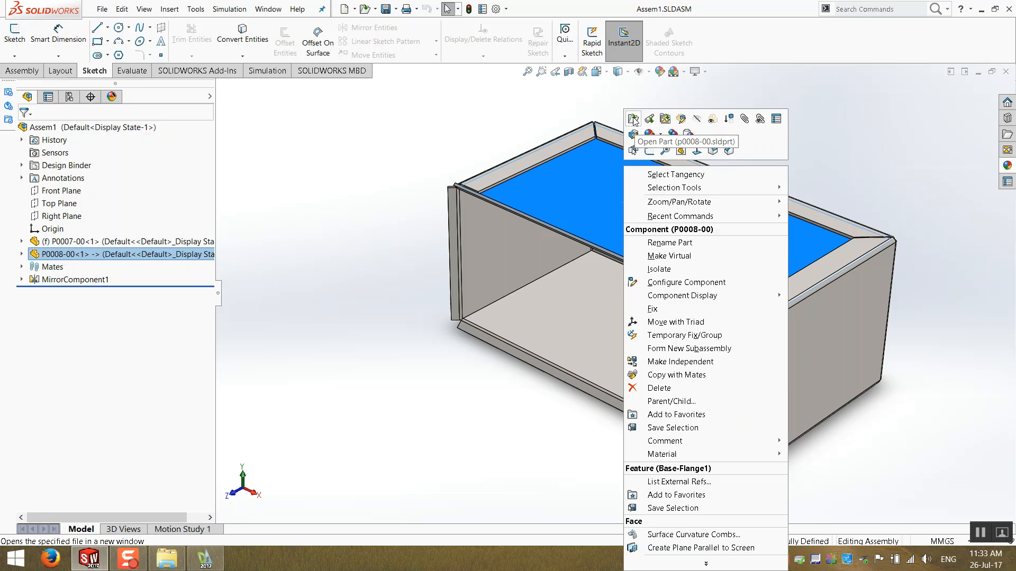
{"action": "left_click", "coordinate": [636, 123]}
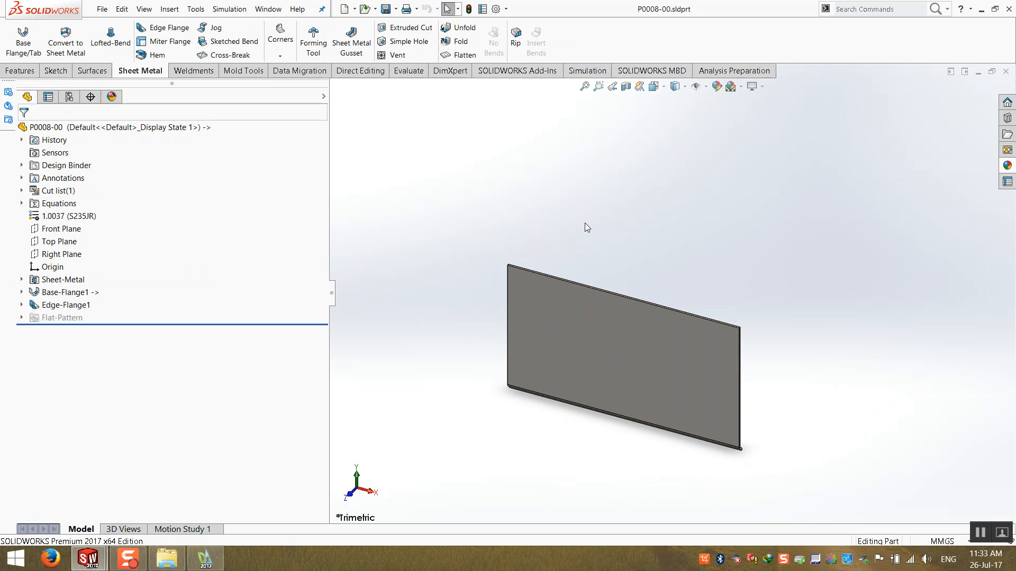
{"action": "left_click", "coordinate": [1006, 70]}
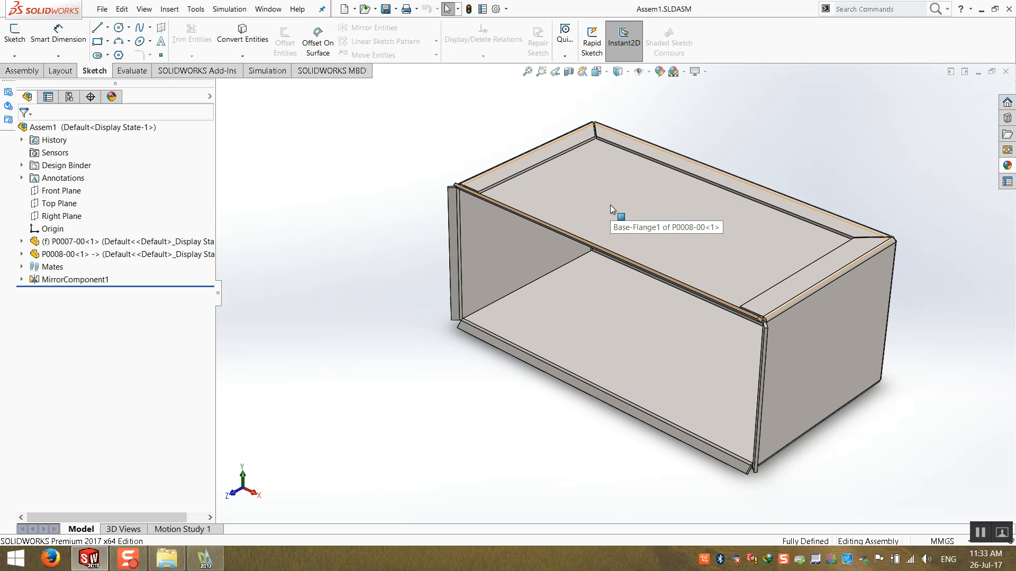
- Edit the P0008-00 component inside the assembly once more, then return to assembly editing
{"action": "right_click", "coordinate": [599, 195]}
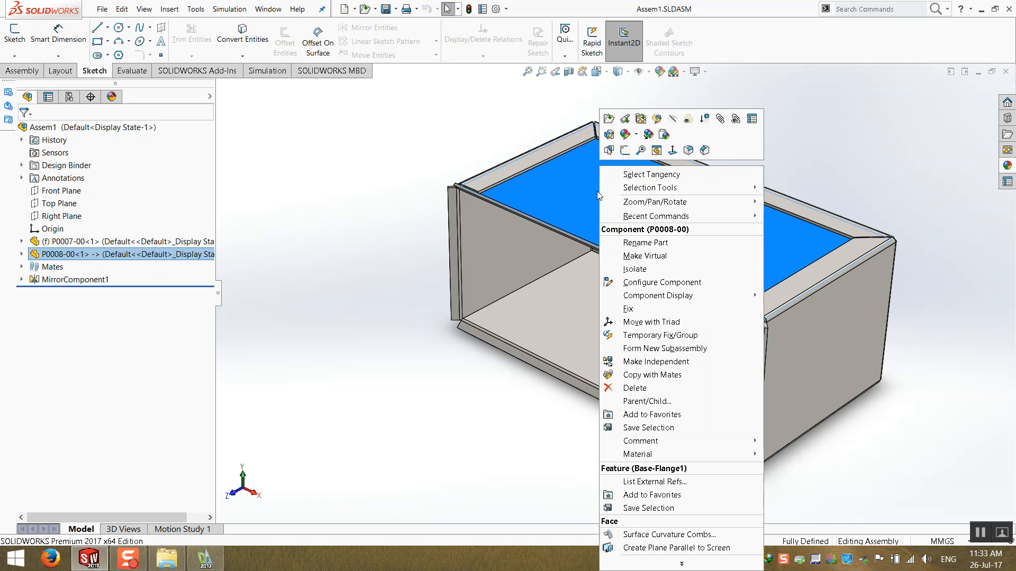
{"action": "left_click", "coordinate": [656, 119]}
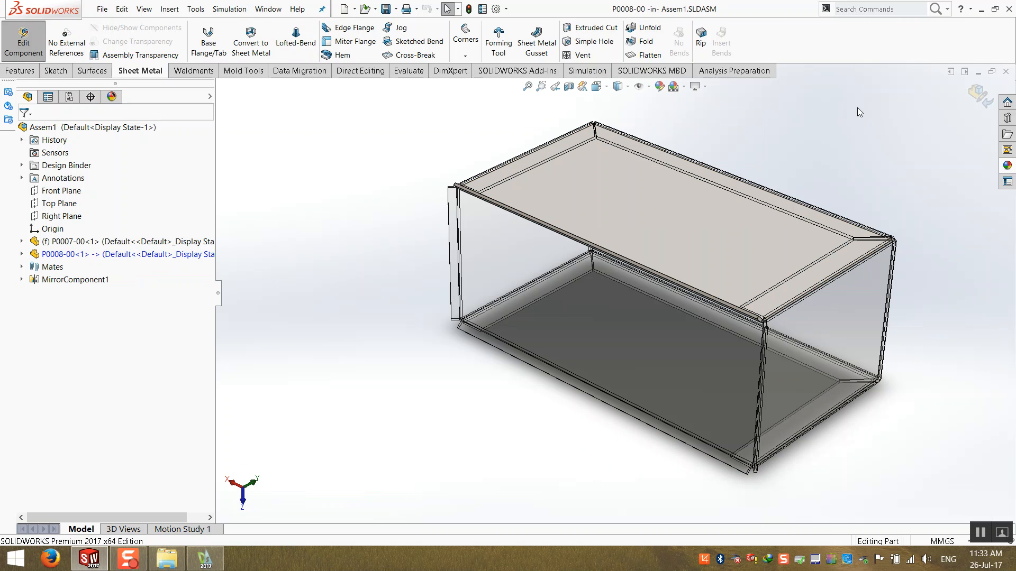
{"action": "left_click", "coordinate": [982, 91]}
- Open the P0008-00 part in its assembly position, orbit it, and close its window
{"action": "right_click", "coordinate": [627, 217]}
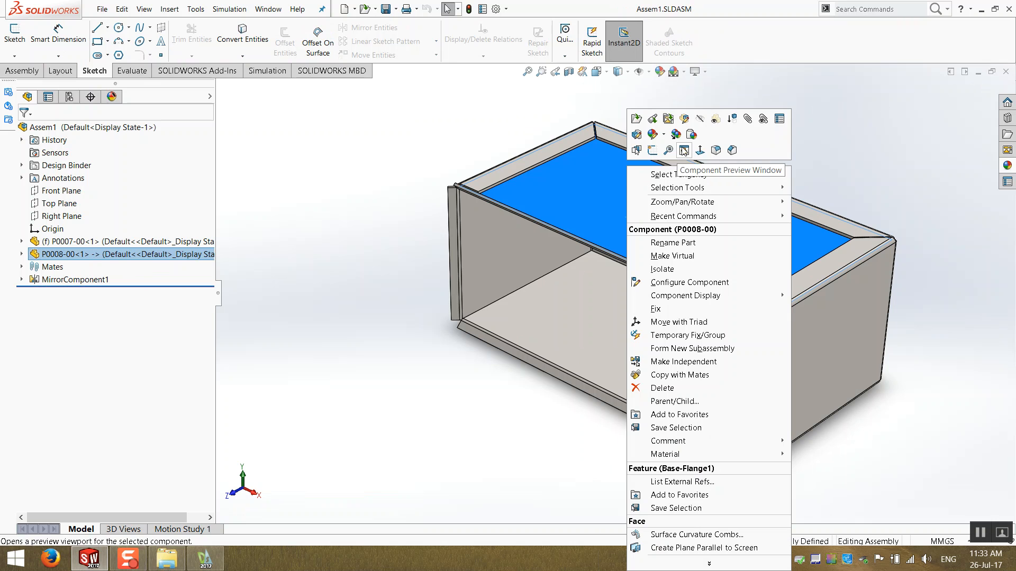
{"action": "left_click", "coordinate": [652, 121]}
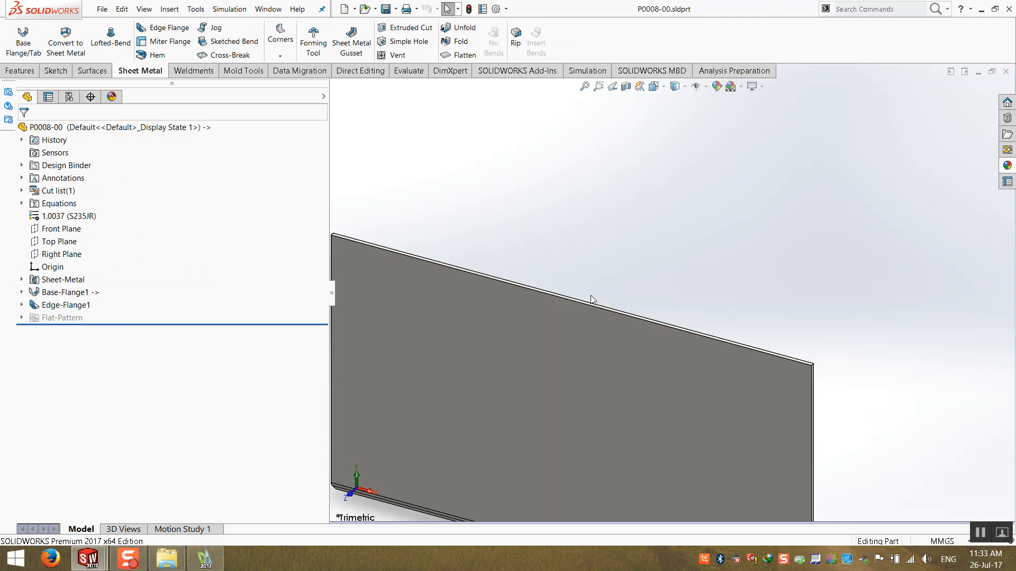
{"action": "middle_click_drag", "start_coordinate": [397, 294], "coordinate": [808, 165]}
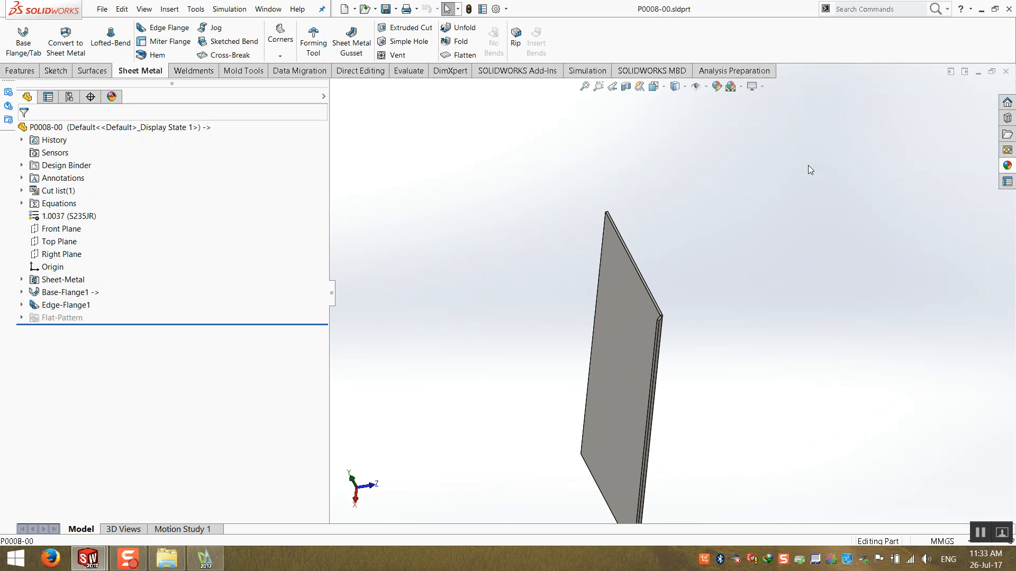
{"action": "left_click", "coordinate": [1006, 71]}
- Open the P0008-00 part in position again from the top flange in the assembly
{"action": "left_click", "coordinate": [620, 205]}
{"action": "right_click", "coordinate": [620, 205]}
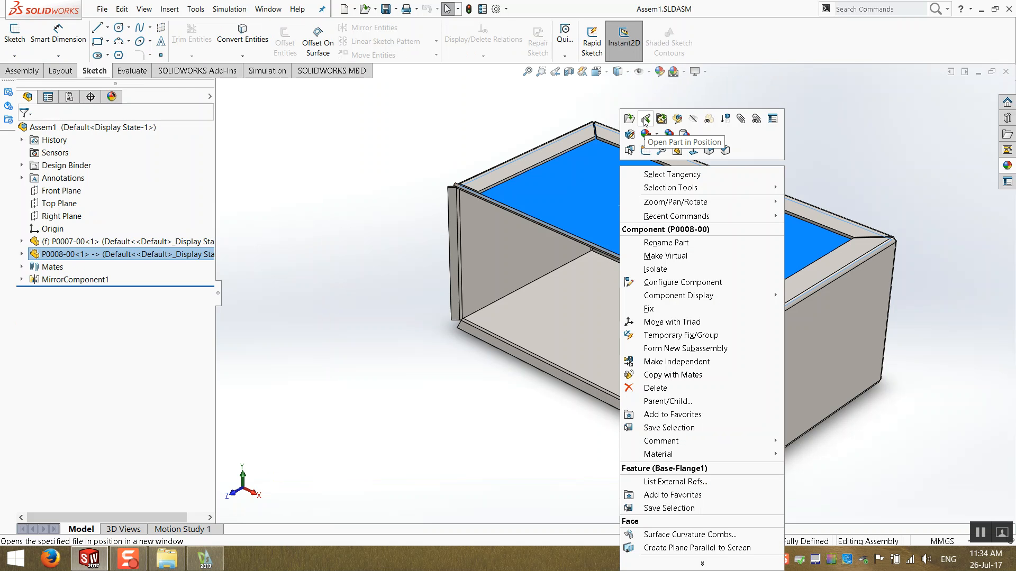
{"action": "left_click", "coordinate": [644, 120]}
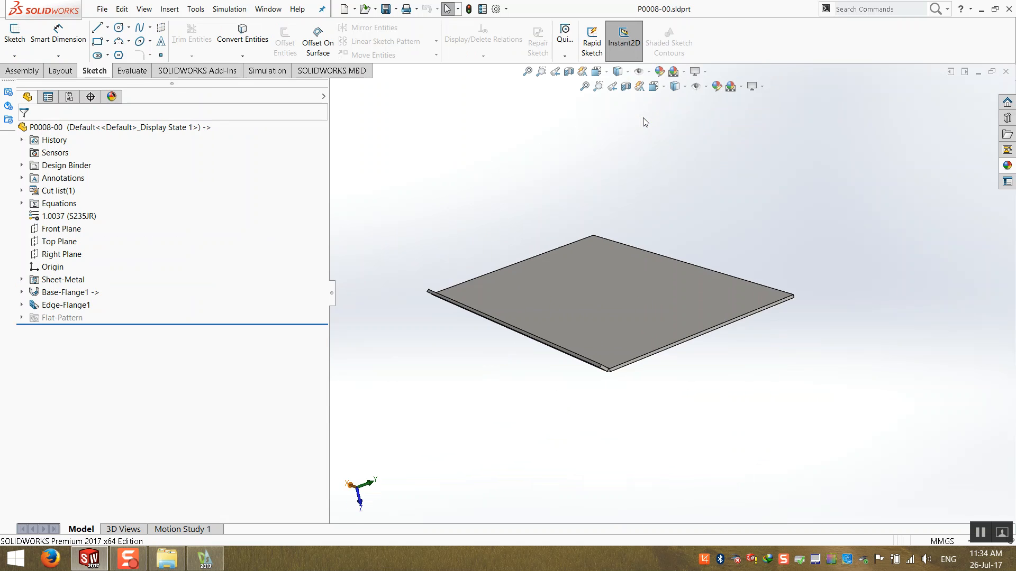
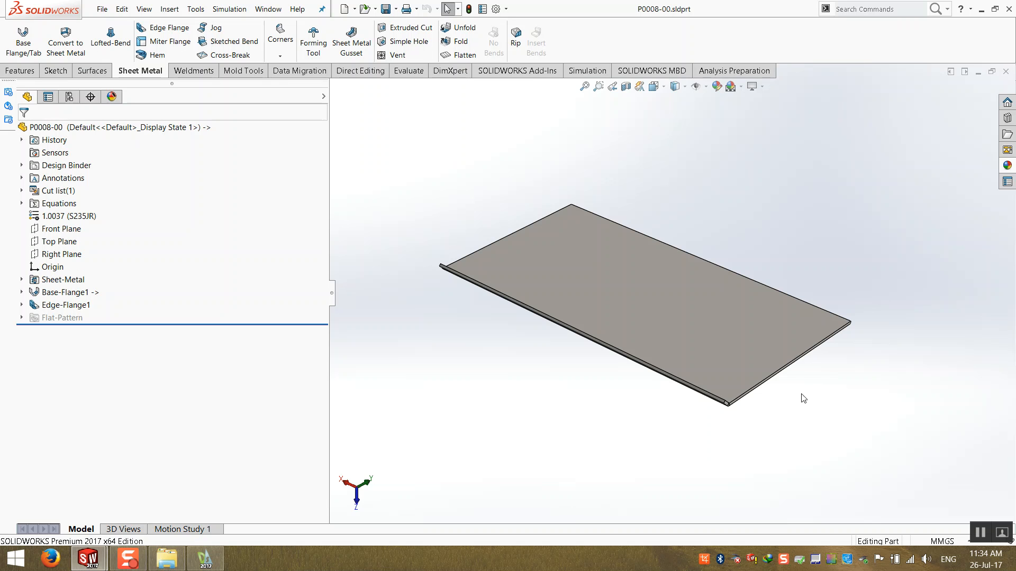
- Close the part window, edit the P0008-00 component in context from its top face, and return to assembly editing
{"action": "left_click", "coordinate": [1006, 70]}
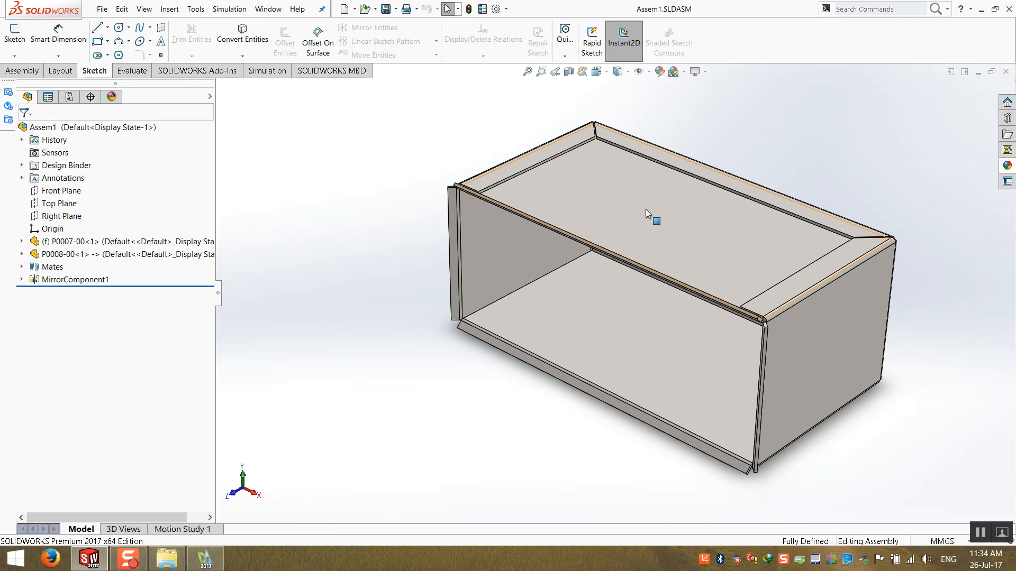
{"action": "right_click", "coordinate": [622, 222]}
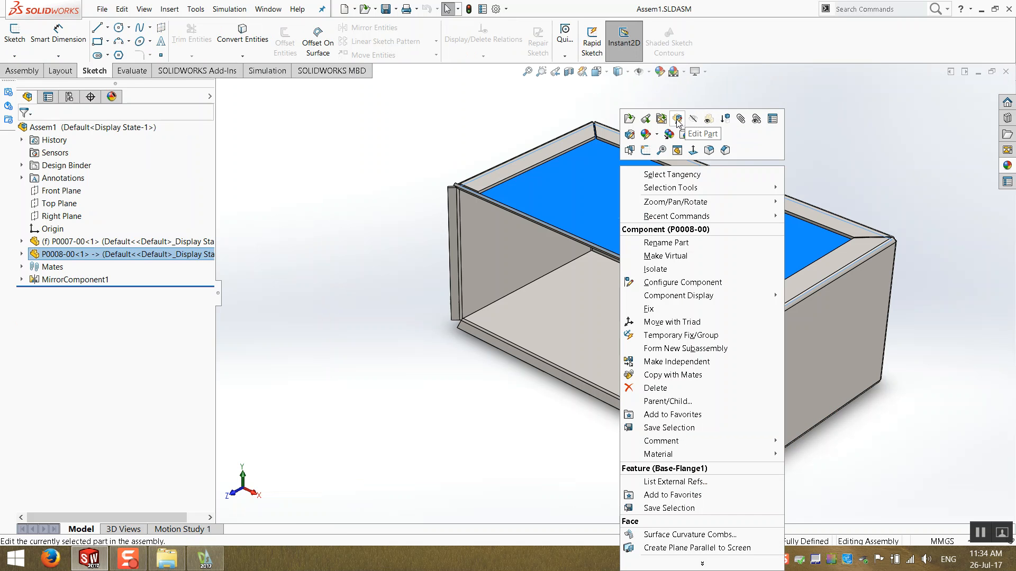
{"action": "left_click", "coordinate": [677, 120]}
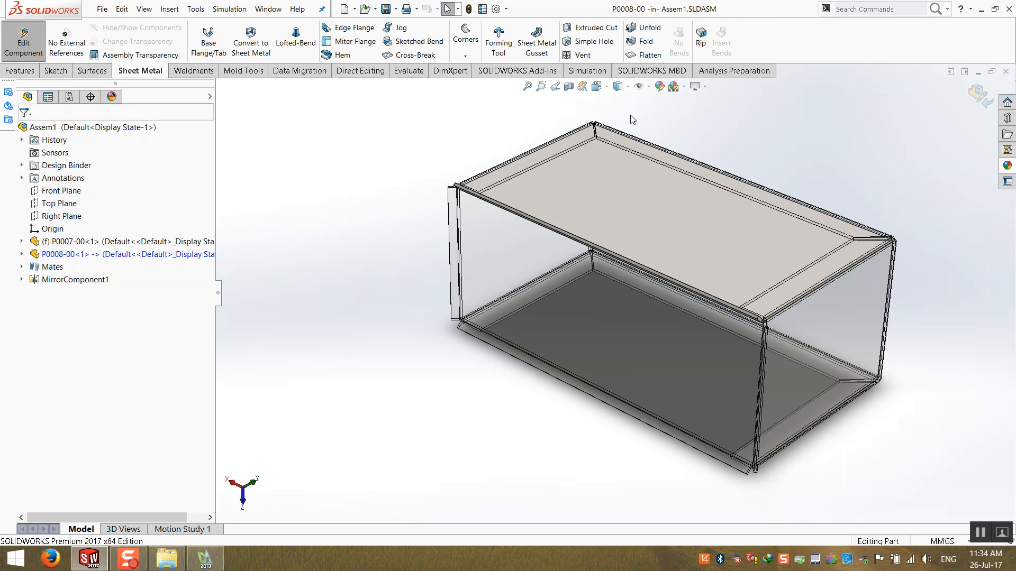
{"action": "left_click", "coordinate": [979, 95]}
- Open the P0008-00 part in its own window from its top face in the assembly
{"action": "right_click", "coordinate": [598, 198]}
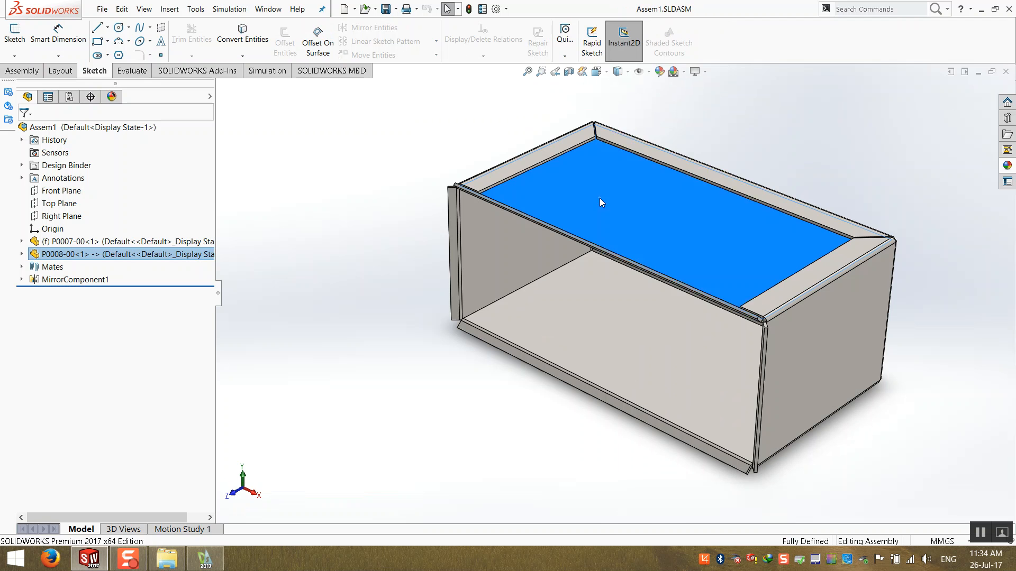
{"action": "left_click", "coordinate": [624, 119]}
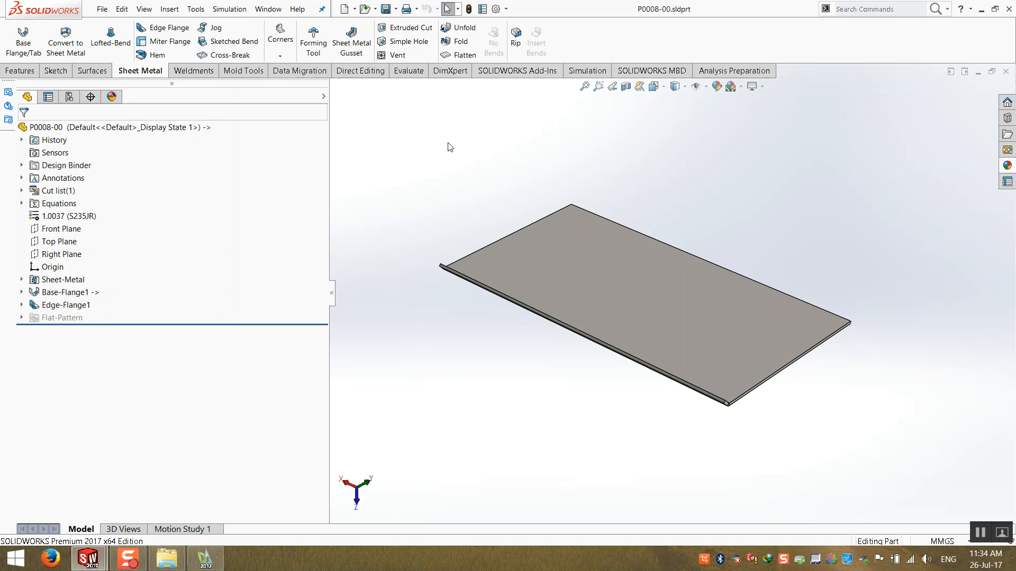
{"action": "left_click", "coordinate": [20, 73]}
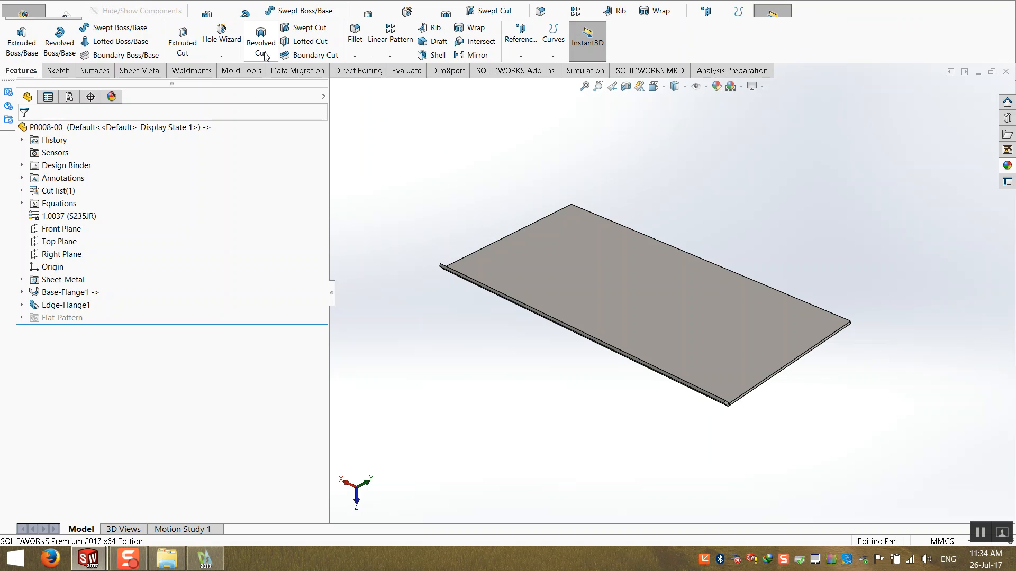
{"action": "left_click", "coordinate": [139, 71]}
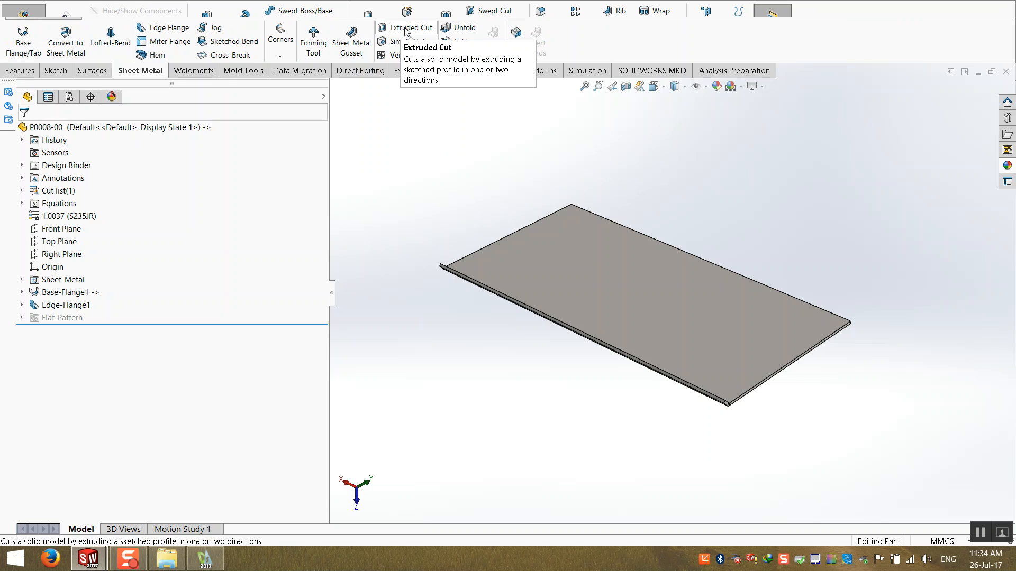
{"action": "left_click", "coordinate": [20, 71]}
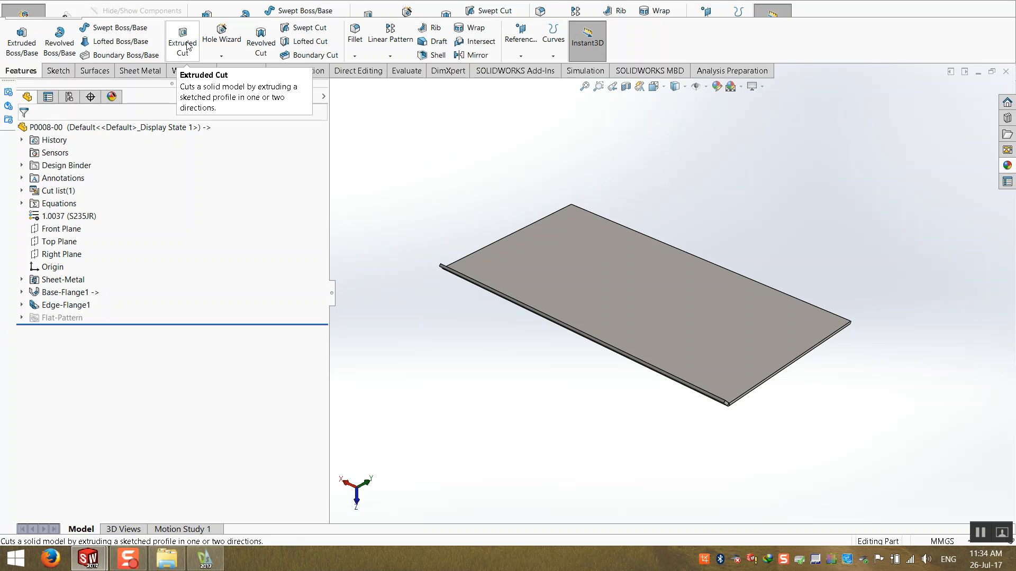
{"action": "left_click", "coordinate": [139, 71]}
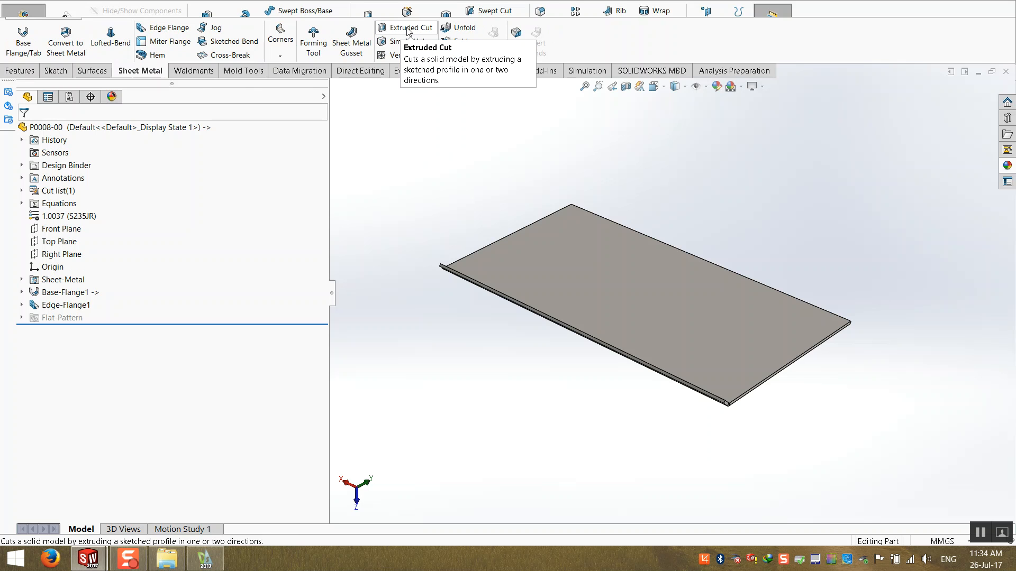
- Start an Extruded Cut on the plate's top face and sketch a center rectangle about 208 mm by 70 mm
{"action": "left_click", "coordinate": [408, 29]}
{"action": "left_click", "coordinate": [564, 255]}
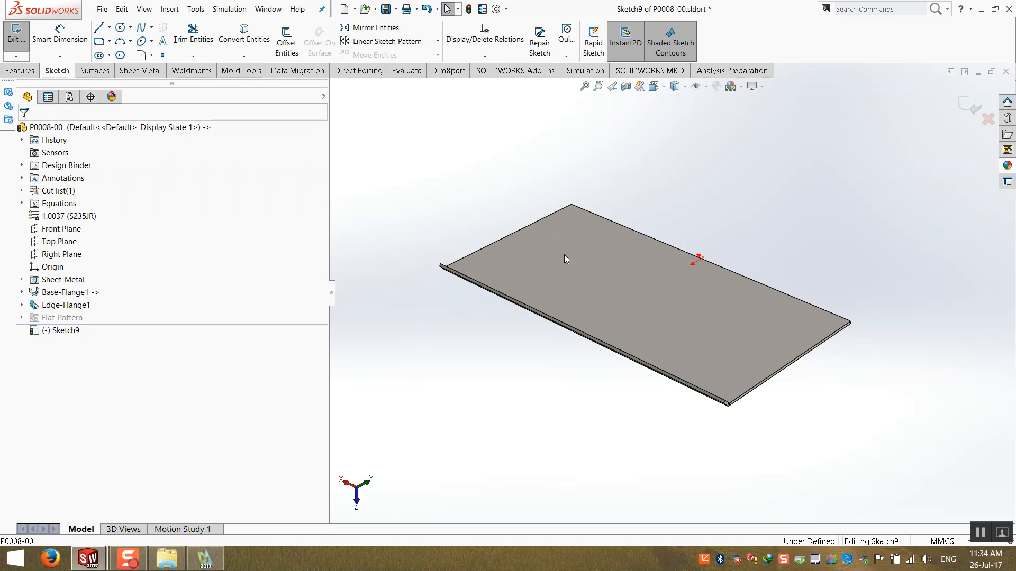
{"action": "scroll", "coordinate": [665, 325], "scroll_direction": "down", "scroll_amount": 2}
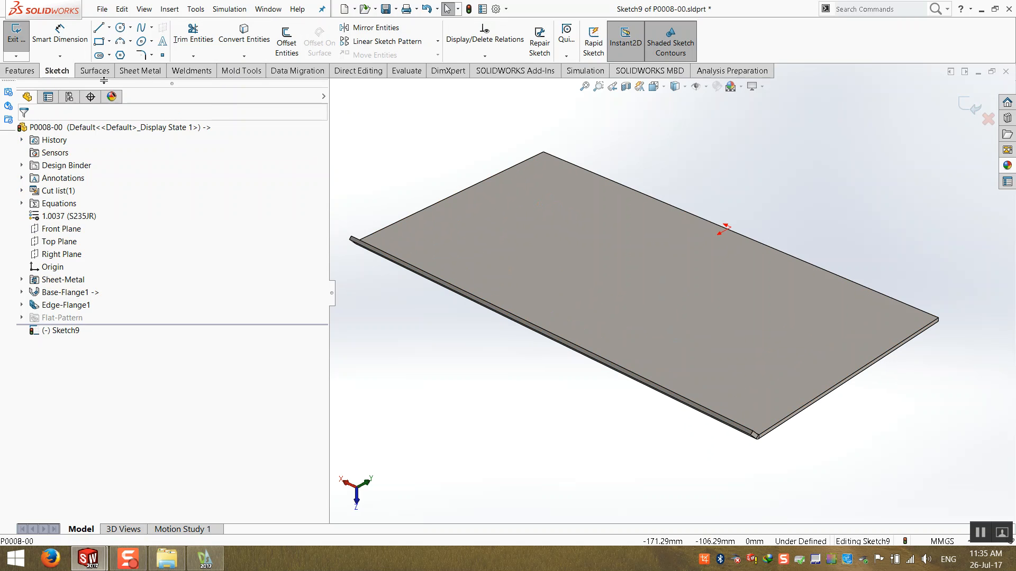
{"action": "left_click", "coordinate": [109, 40]}
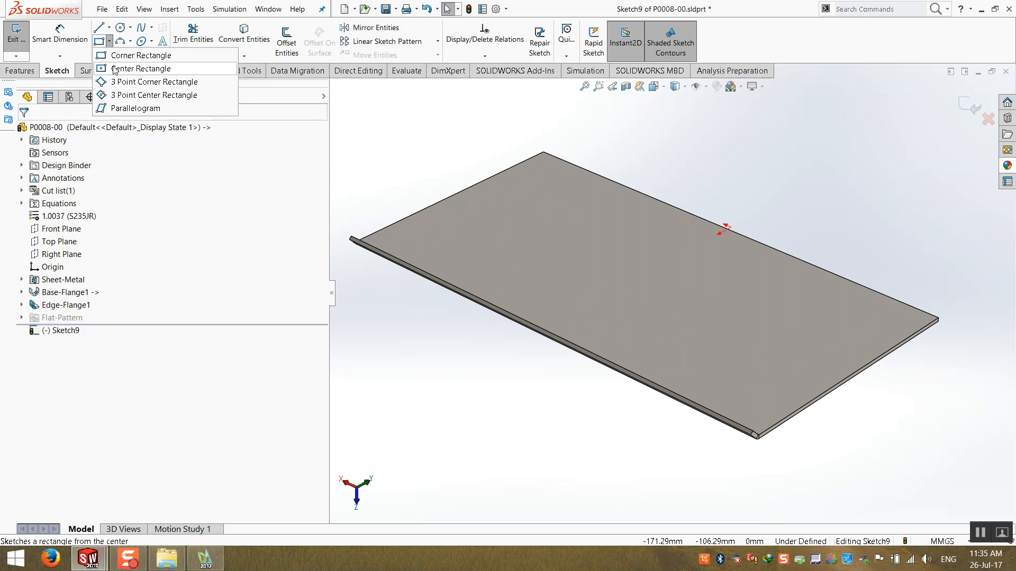
{"action": "left_click", "coordinate": [127, 79]}
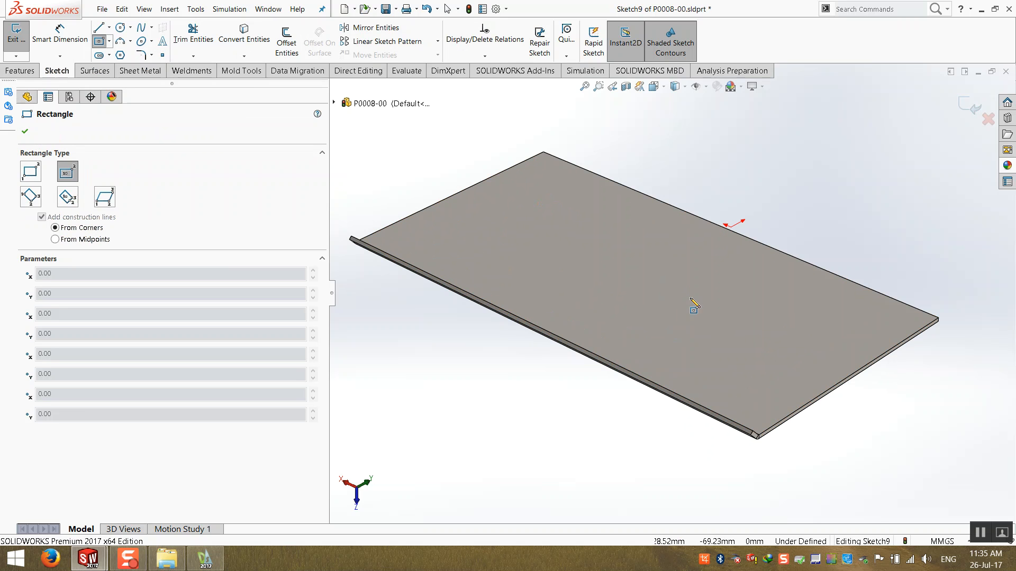
{"action": "left_click", "coordinate": [644, 291]}
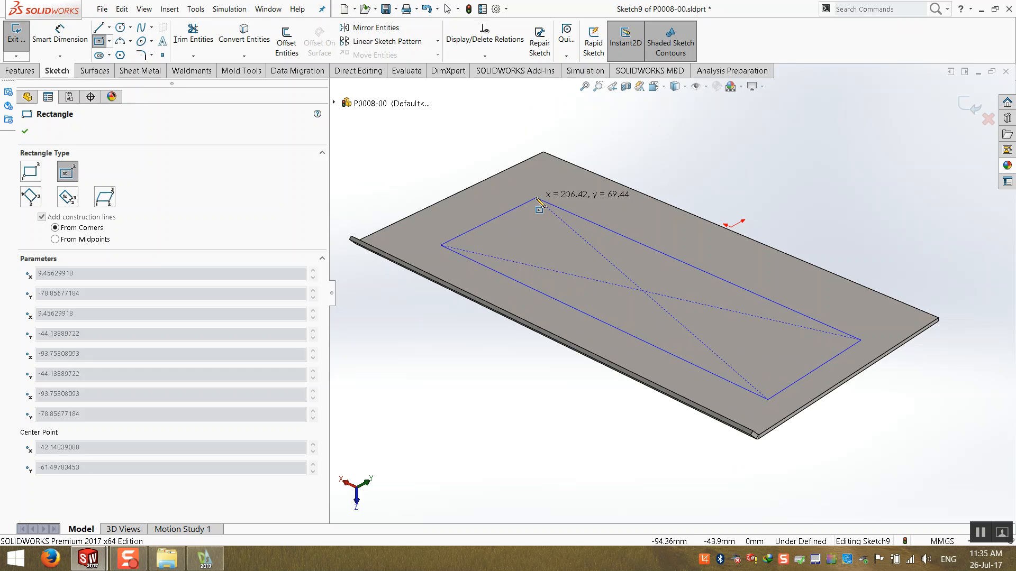
{"action": "left_click", "coordinate": [536, 197]}
{"action": "key", "text": "Escape"}
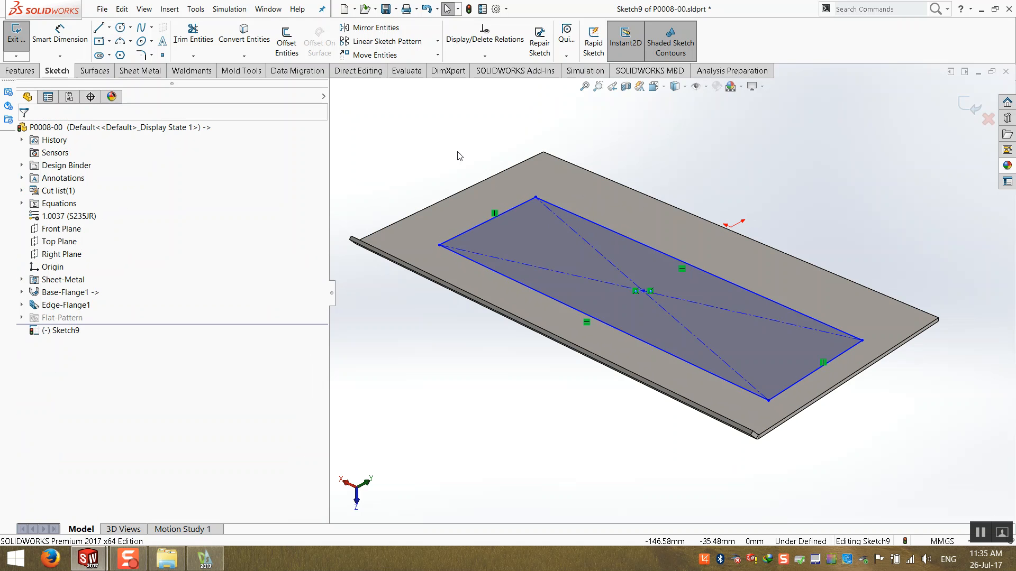
- Dimension the rectangle's short side as 77 mm
{"action": "scroll", "coordinate": [517, 302], "scroll_direction": "up", "scroll_amount": 1}
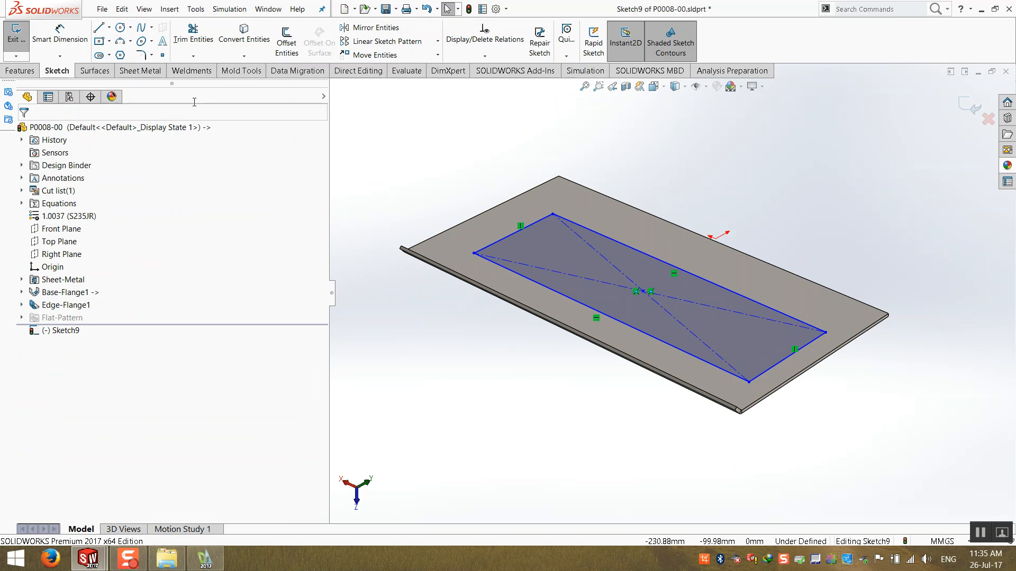
{"action": "left_click", "coordinate": [80, 46]}
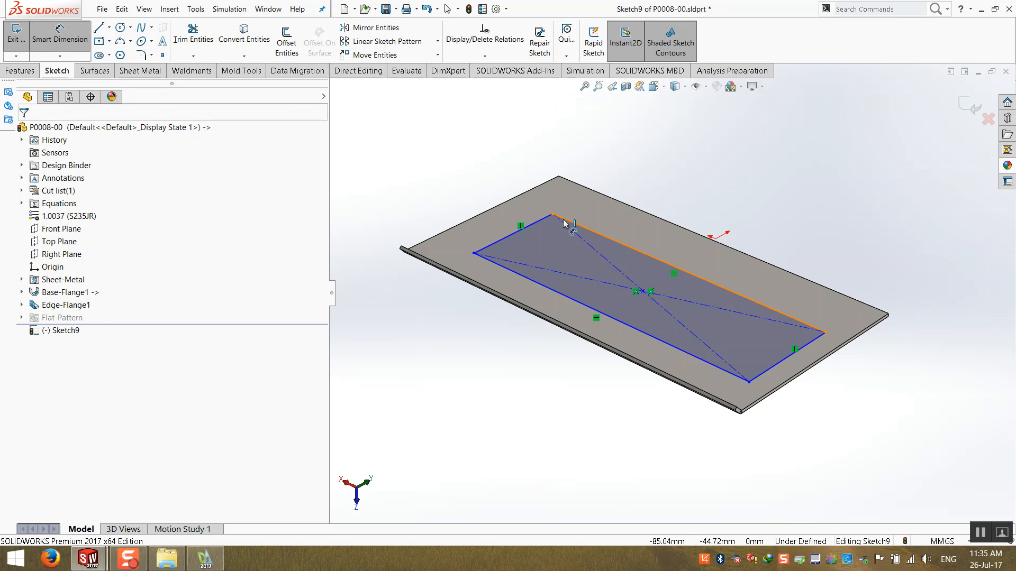
{"action": "left_click", "coordinate": [544, 226]}
{"action": "left_click", "coordinate": [469, 180]}
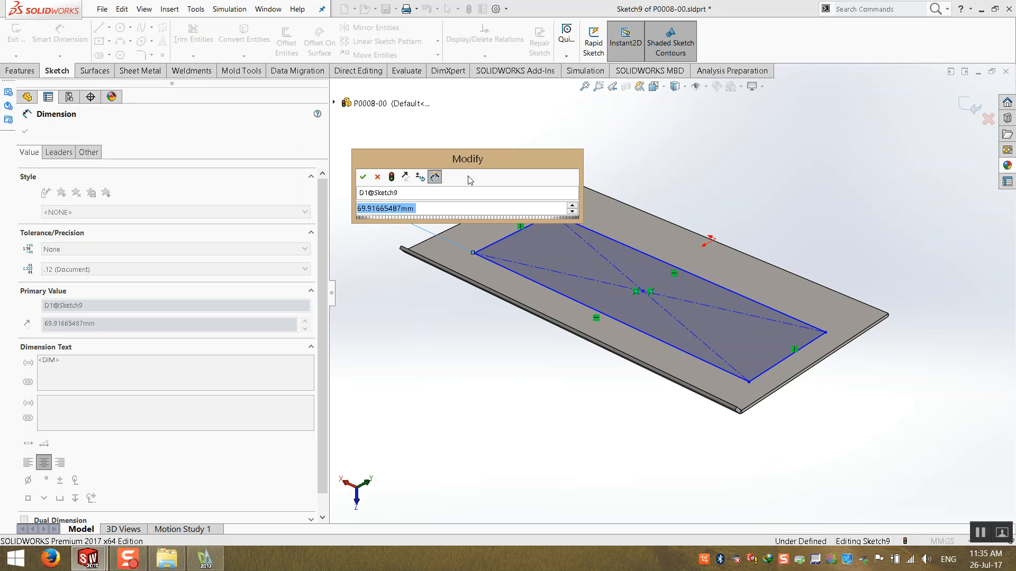
{"action": "type", "text": "77"}
{"action": "key", "text": "Return"}
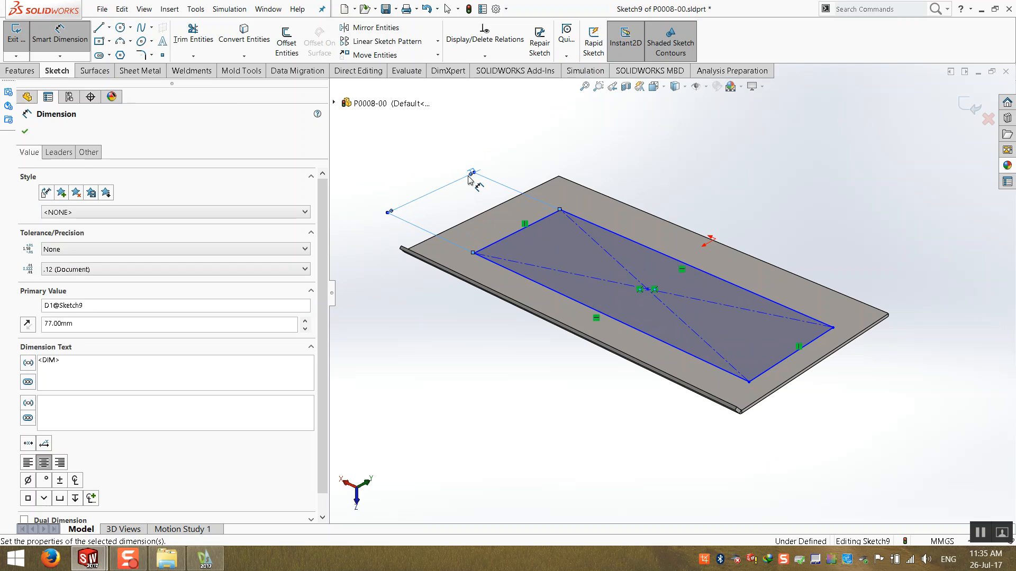
- Dimension the distance from the rectangle's long edge to the plate's back edge as 29 mm
{"action": "left_click", "coordinate": [453, 152]}
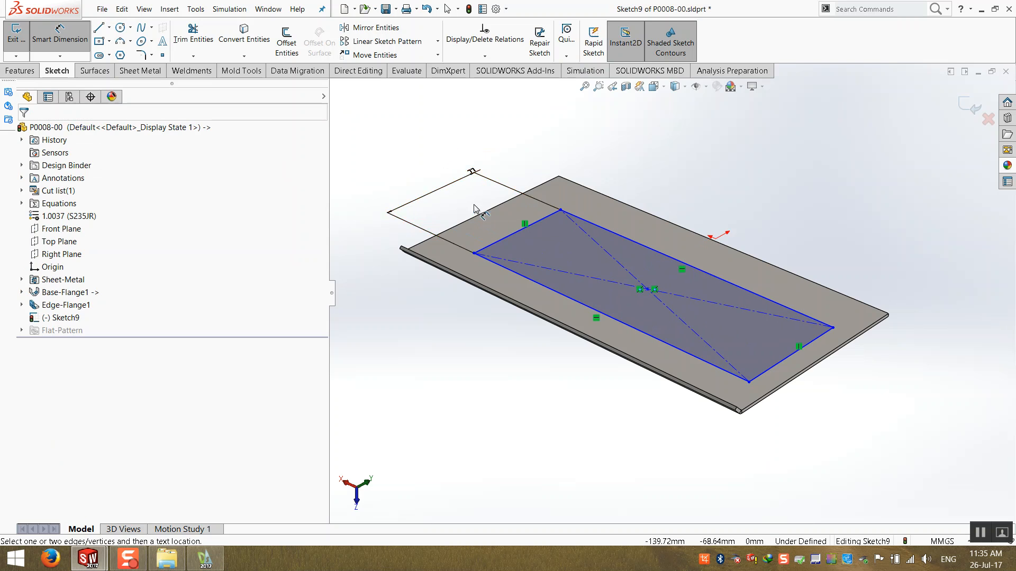
{"action": "left_click", "coordinate": [655, 259]}
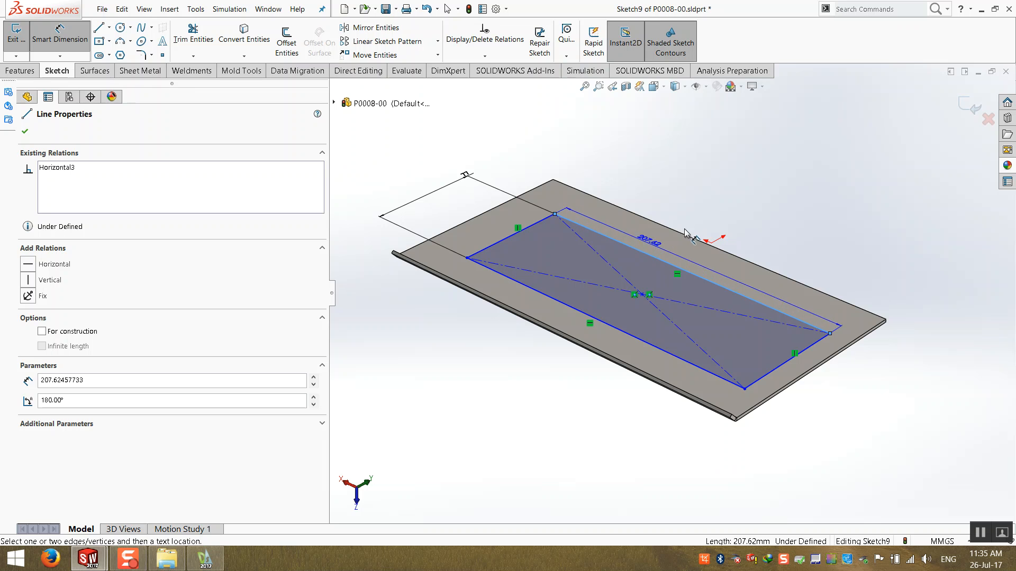
{"action": "left_click", "coordinate": [683, 238]}
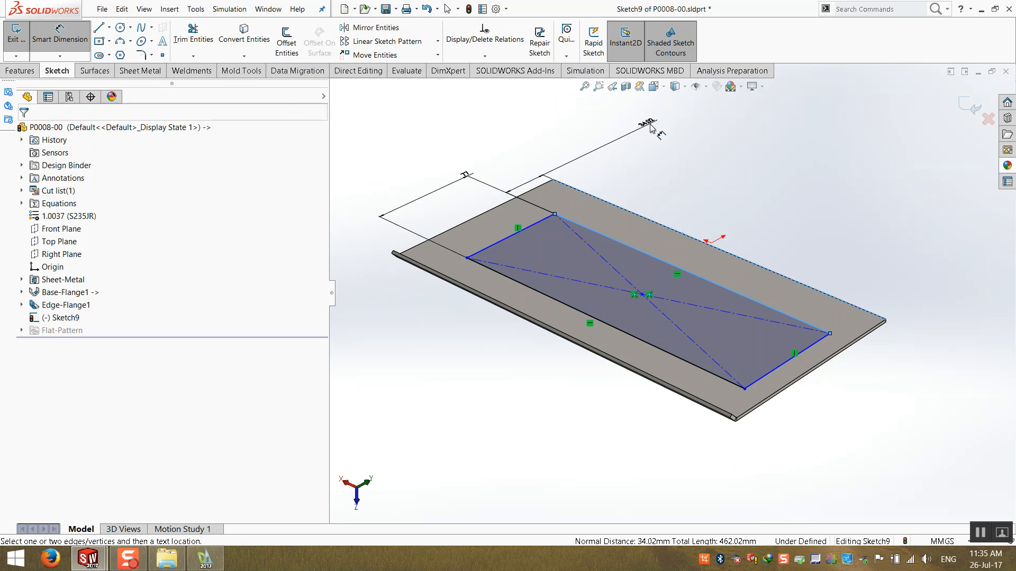
{"action": "left_click", "coordinate": [650, 127]}
{"action": "type", "text": "30"}
{"action": "key", "text": "Return"}
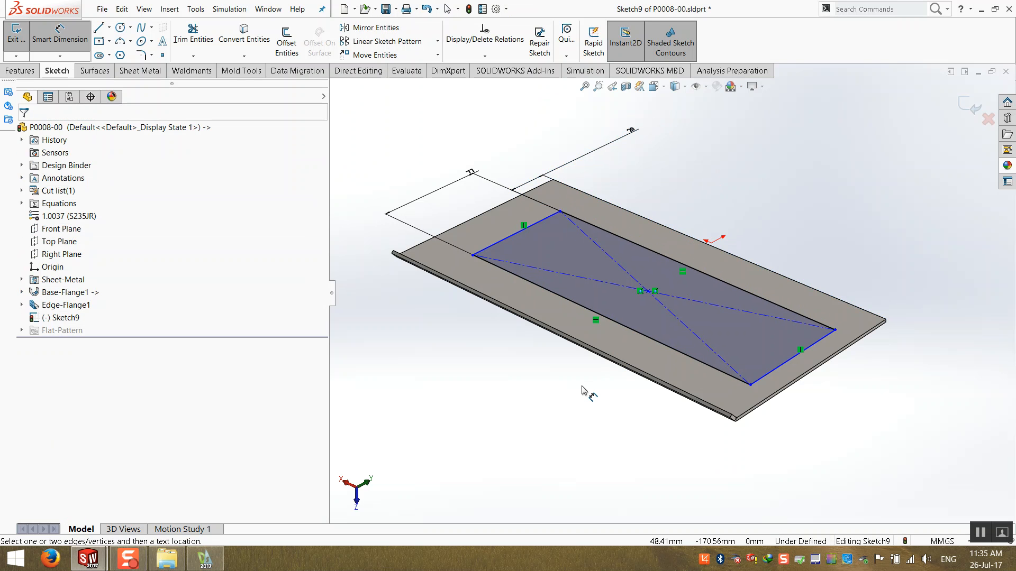
- Add a vertical relation between the rectangle's center point and the origin
{"action": "key", "text": "Escape"}
{"action": "left_click", "coordinate": [649, 290]}
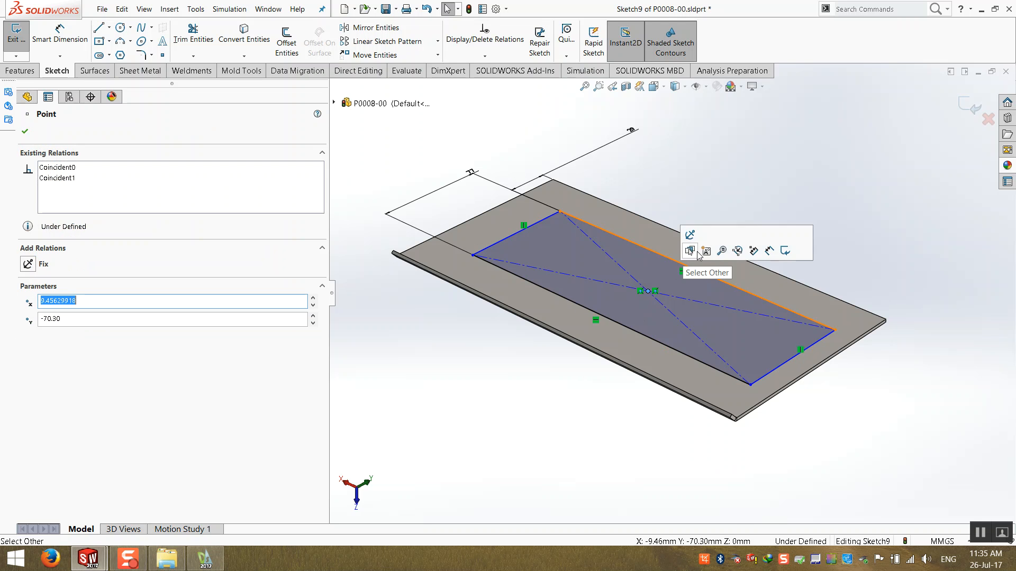
{"action": "scroll", "coordinate": [672, 224], "scroll_direction": "down", "scroll_amount": 3}
{"action": "left_click", "coordinate": [762, 269], "text": "ctrl"}
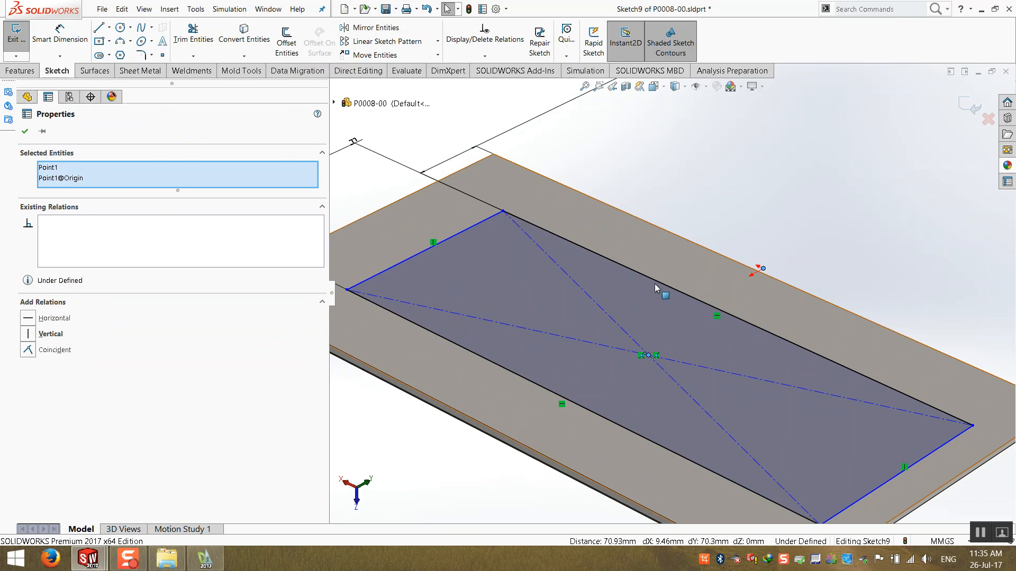
{"action": "left_click", "coordinate": [28, 334]}
{"action": "left_click", "coordinate": [743, 198]}
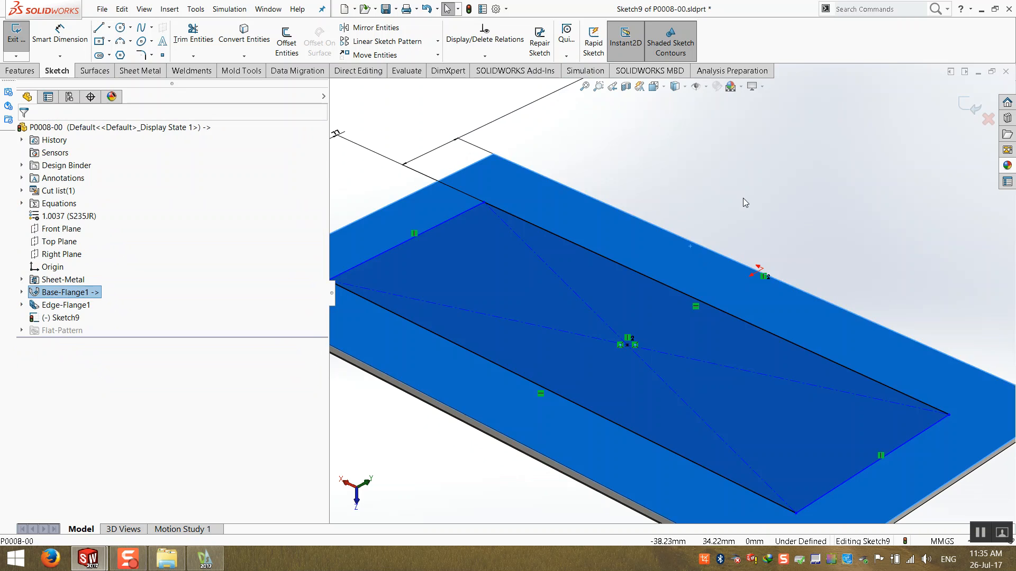
- View the sketch normal to its plane and move the 29 mm dimension next to the rectangle
{"action": "scroll", "coordinate": [740, 201], "scroll_direction": "up", "scroll_amount": 3}
{"action": "key", "text": "ctrl+8"}
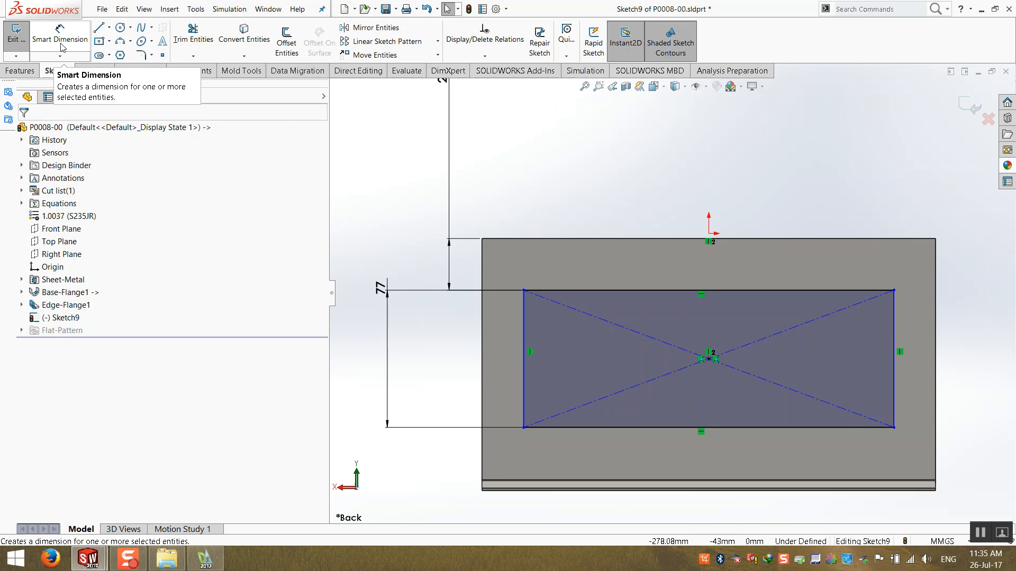
{"action": "left_click", "coordinate": [60, 33]}
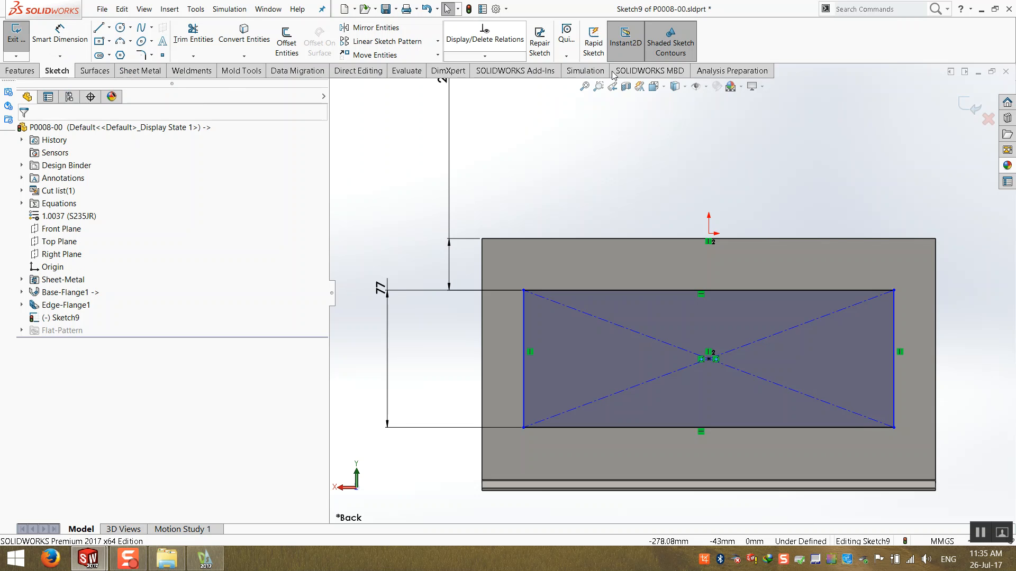
{"action": "scroll", "coordinate": [673, 294], "scroll_direction": "up", "scroll_amount": 2}
{"action": "left_click_drag", "start_coordinate": [519, 146], "coordinate": [493, 238]}
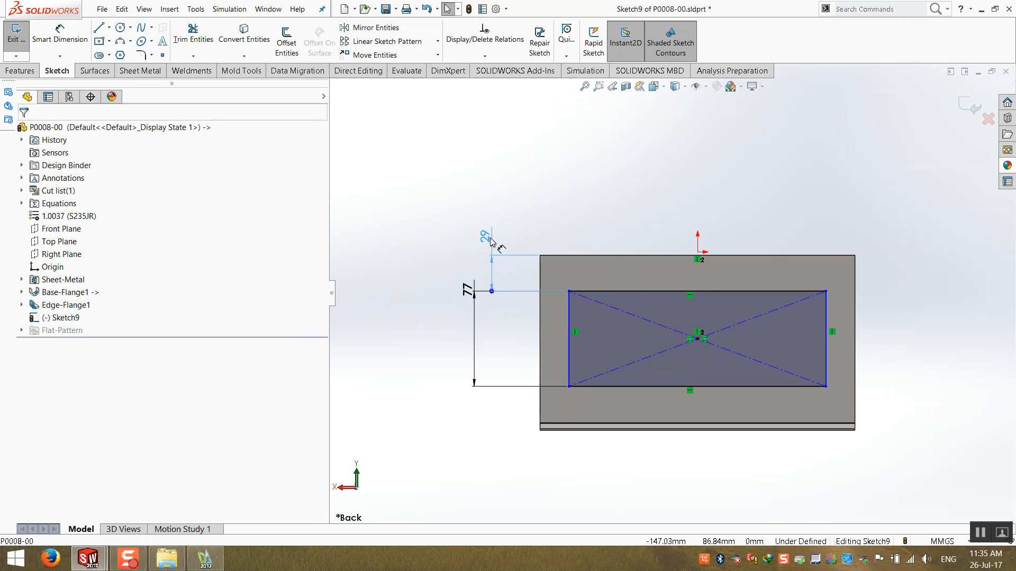
{"action": "scroll", "coordinate": [730, 233], "scroll_direction": "down", "scroll_amount": 3}
{"action": "left_click", "coordinate": [717, 217]}
{"action": "left_click", "coordinate": [59, 35]}
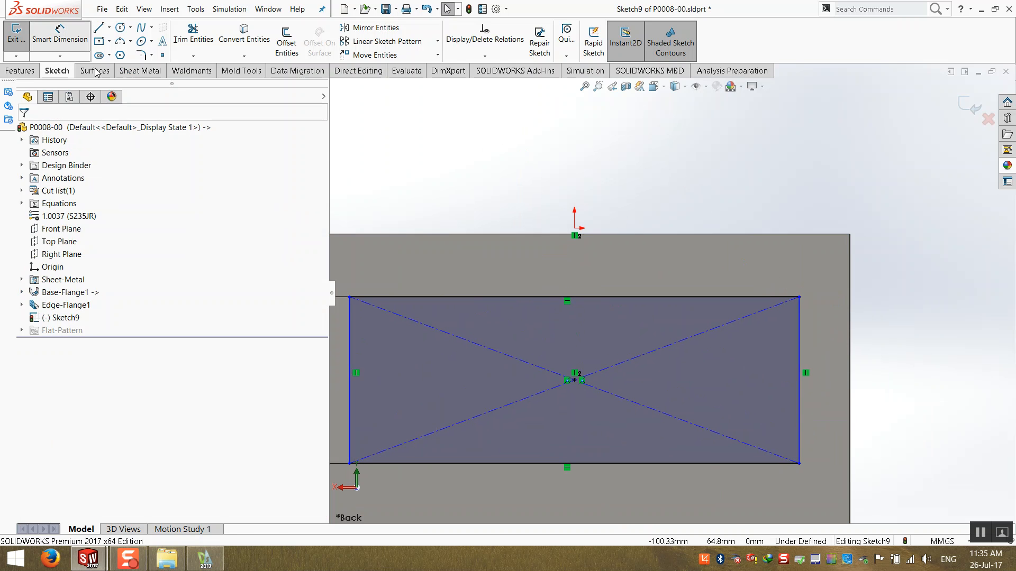
- Dimension the rectangle's long side as 205 mm and close the sketch to continue the cut
{"action": "left_click", "coordinate": [513, 298]}
{"action": "left_click", "coordinate": [538, 191]}
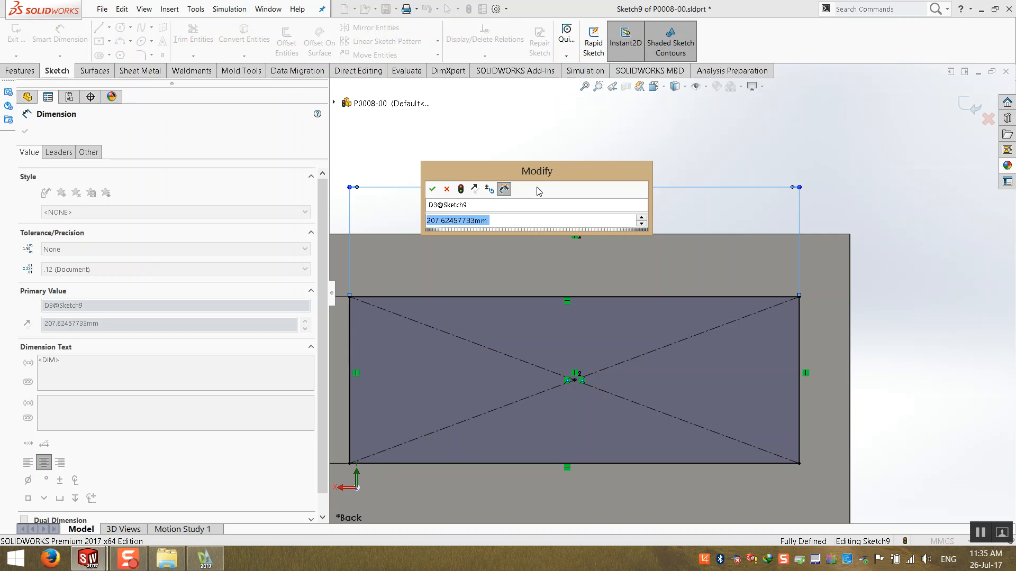
{"action": "left_click_drag", "start_coordinate": [471, 176], "coordinate": [509, 96]}
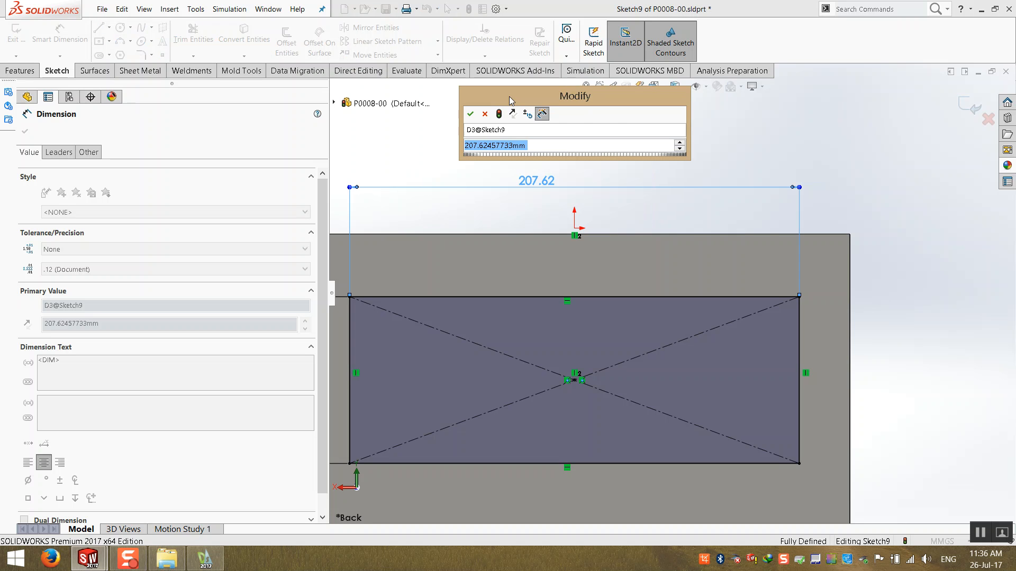
{"action": "type", "text": "205"}
{"action": "key", "text": "Return"}
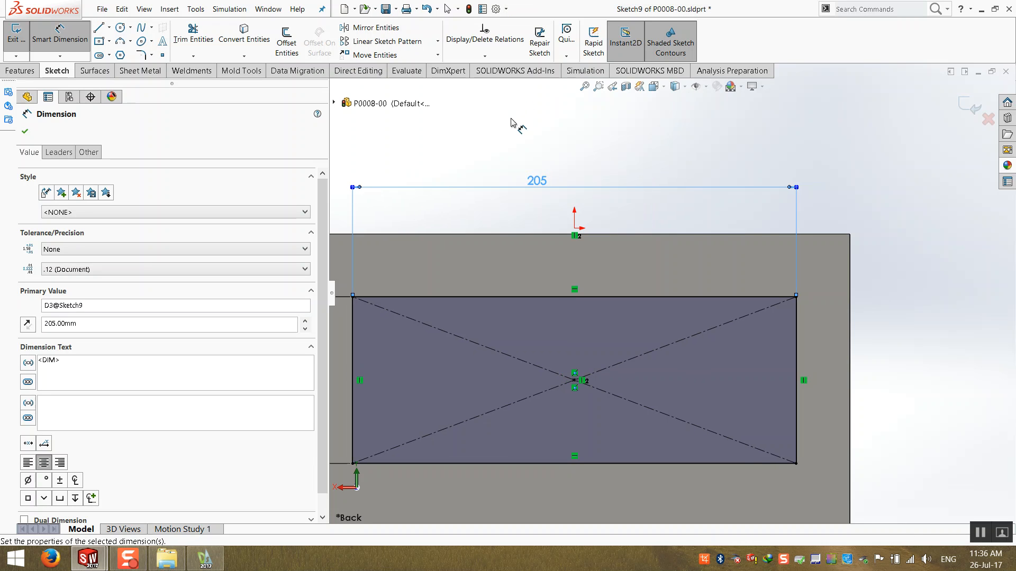
{"action": "scroll", "coordinate": [574, 298], "scroll_direction": "up", "scroll_amount": 2}
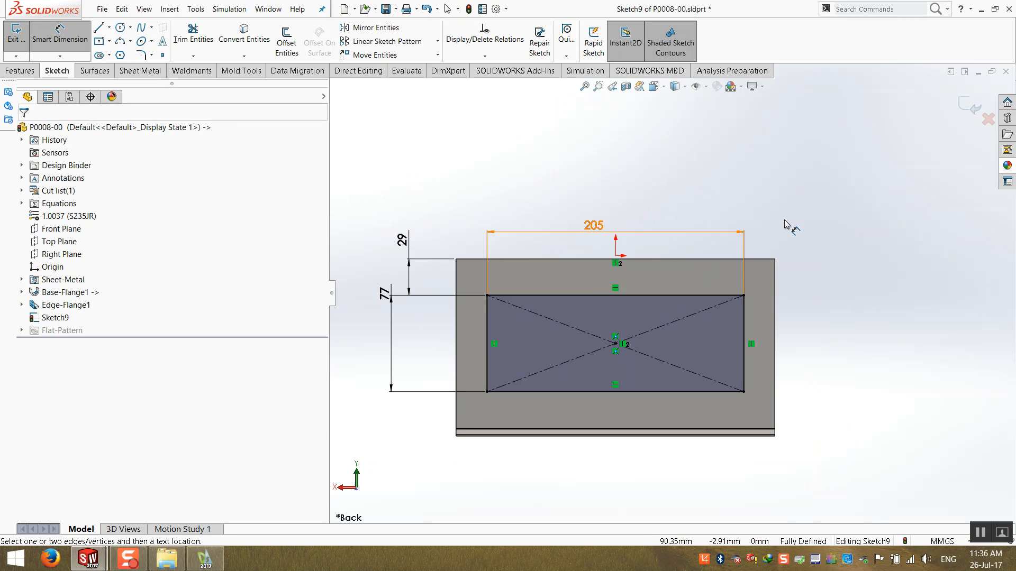
{"action": "left_click", "coordinate": [970, 106]}
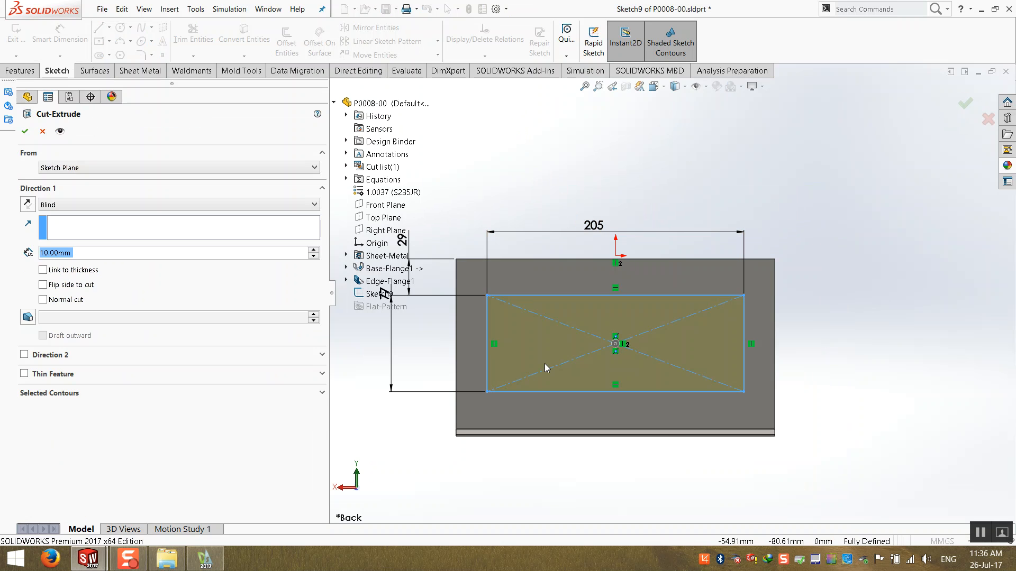
- Link the cut depth to the sheet thickness and finish the rectangular cut through the plate
{"action": "left_click", "coordinate": [69, 270]}
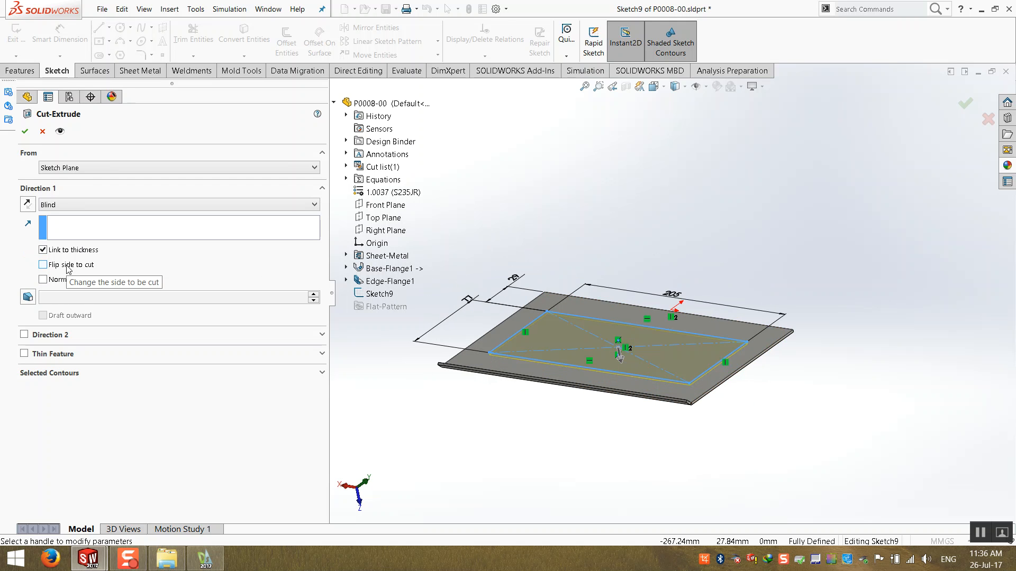
{"action": "left_click", "coordinate": [24, 132]}
{"action": "mouse_move", "coordinate": [639, 238]}
{"action": "middle_mouse_down"}
{"action": "mouse_move", "coordinate": [526, 290]}
{"action": "mouse_move", "coordinate": [543, 324]}
{"action": "middle_mouse_up"}
{"action": "left_click", "coordinate": [484, 271]}
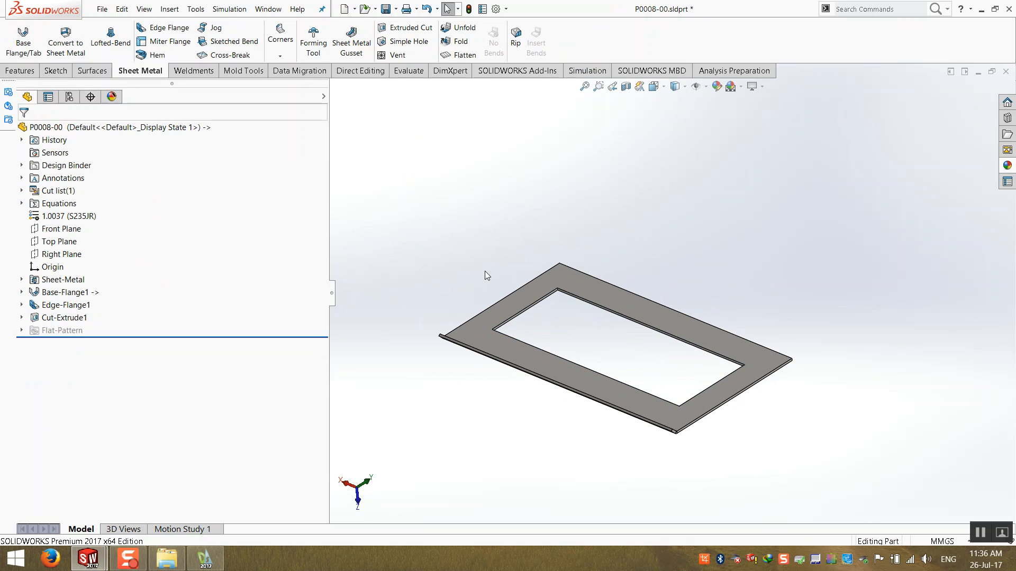
{"action": "left_click", "coordinate": [19, 71]}
{"action": "left_click", "coordinate": [356, 34]}
{"action": "scroll", "coordinate": [642, 331], "scroll_direction": "down", "scroll_amount": 8}
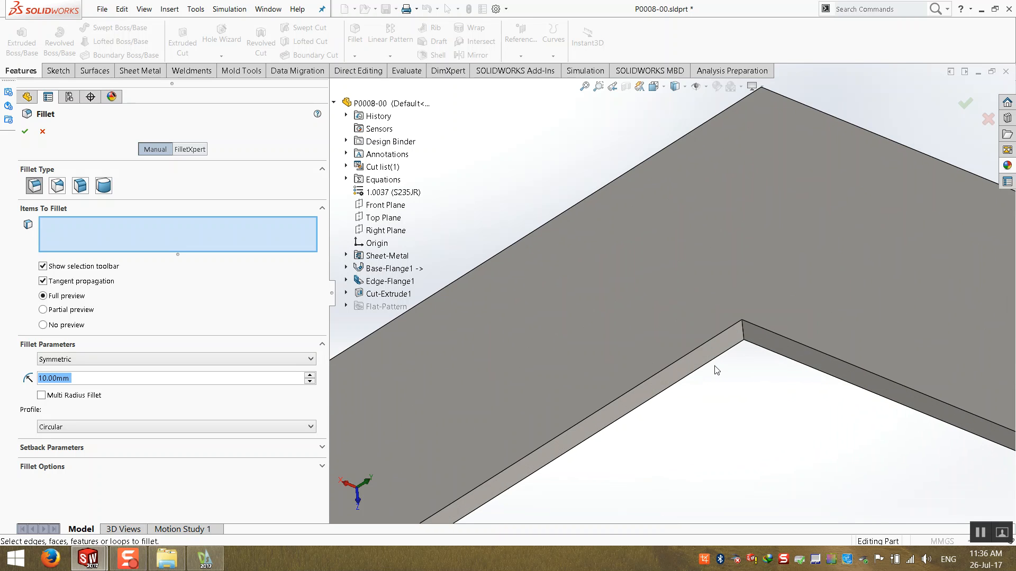
{"action": "left_click", "coordinate": [741, 334]}
{"action": "scroll", "coordinate": [674, 296], "scroll_direction": "up", "scroll_amount": 5}
{"action": "scroll", "coordinate": [518, 451], "scroll_direction": "down", "scroll_amount": 1}
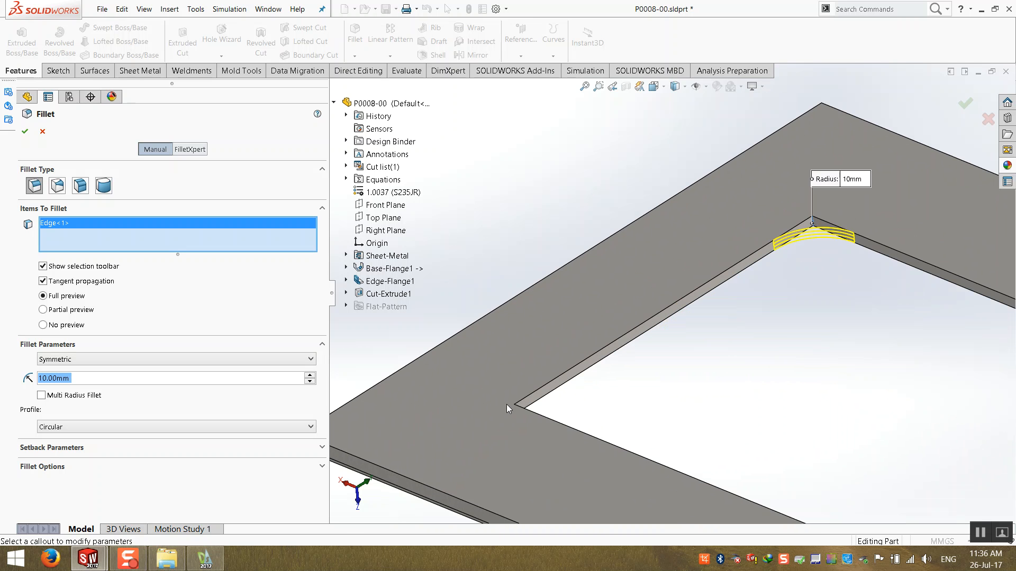
{"action": "left_click", "coordinate": [515, 410]}
{"action": "scroll", "coordinate": [523, 433], "scroll_direction": "up", "scroll_amount": 6}
{"action": "scroll", "coordinate": [840, 435], "scroll_direction": "down", "scroll_amount": 3}
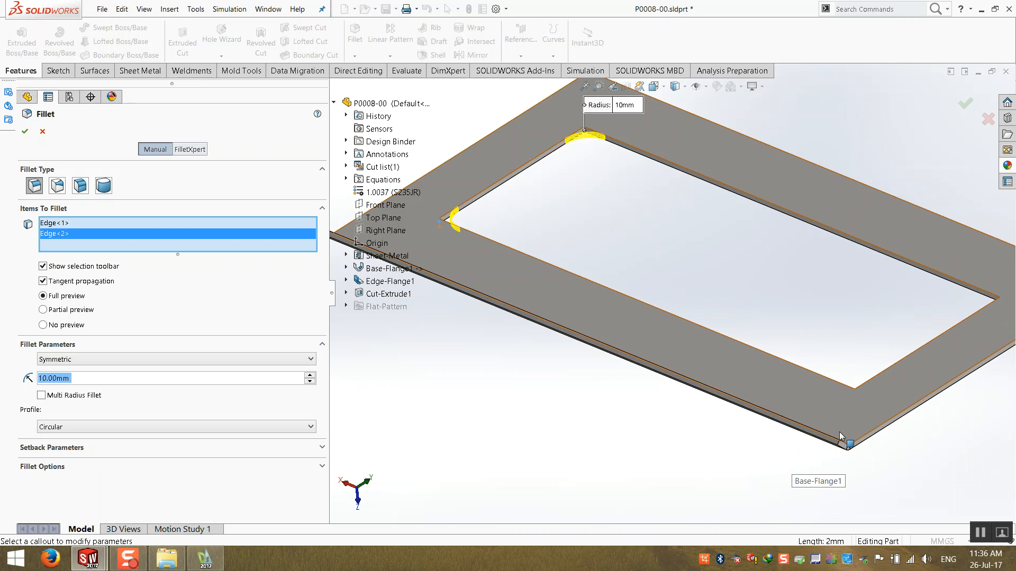
{"action": "left_click", "coordinate": [854, 392]}
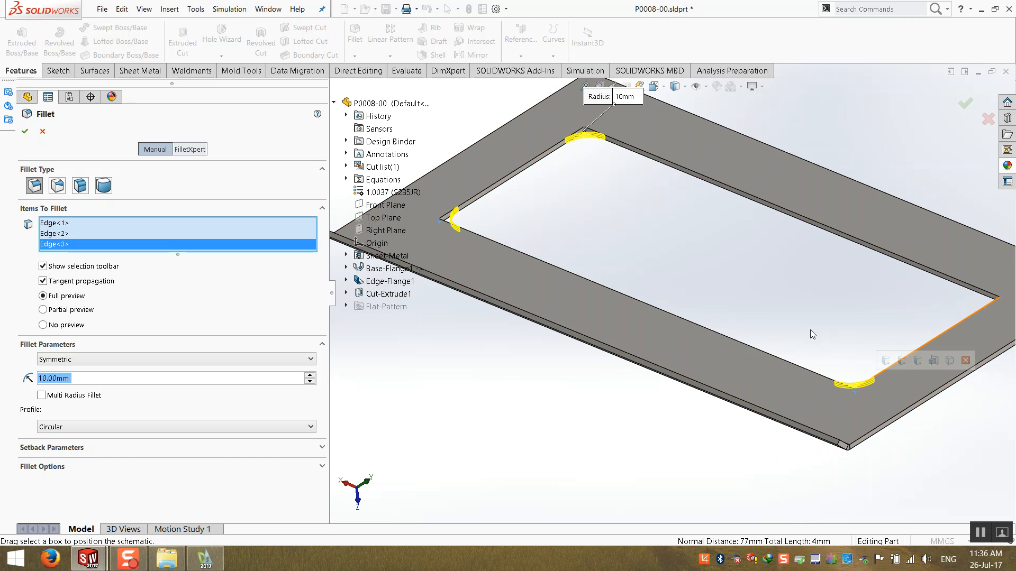
{"action": "left_click", "coordinate": [42, 131]}
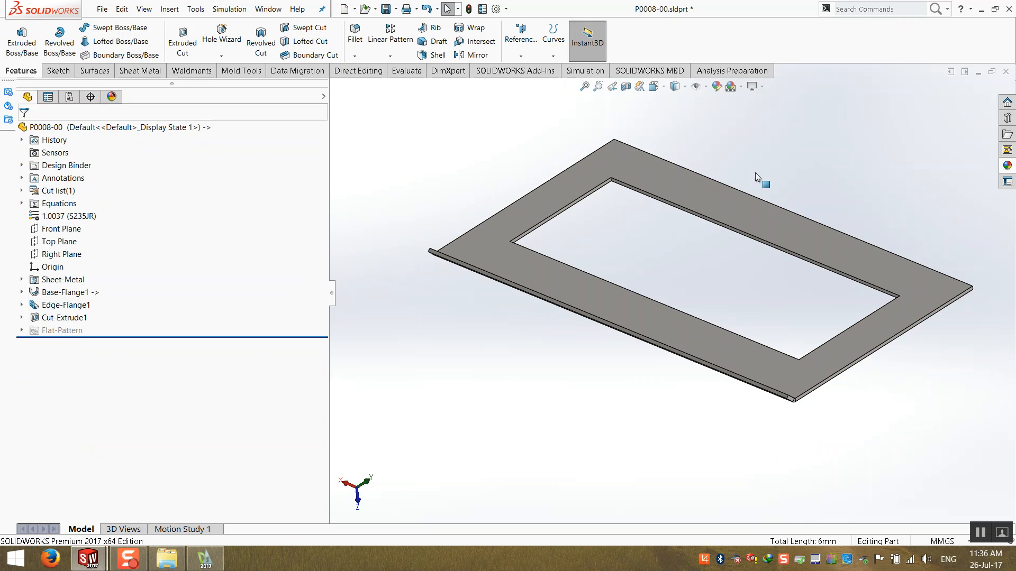
- Start a fillet and select the four corner edges of the rectangular opening using loop selection
{"action": "left_click", "coordinate": [354, 33]}
{"action": "scroll", "coordinate": [608, 171], "scroll_direction": "down", "scroll_amount": 5}
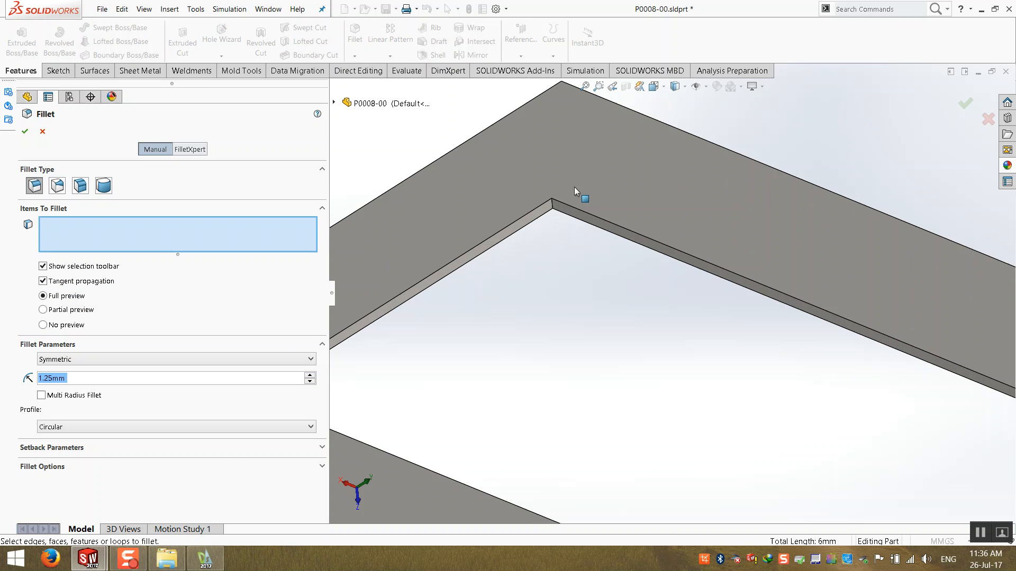
{"action": "left_click", "coordinate": [554, 206]}
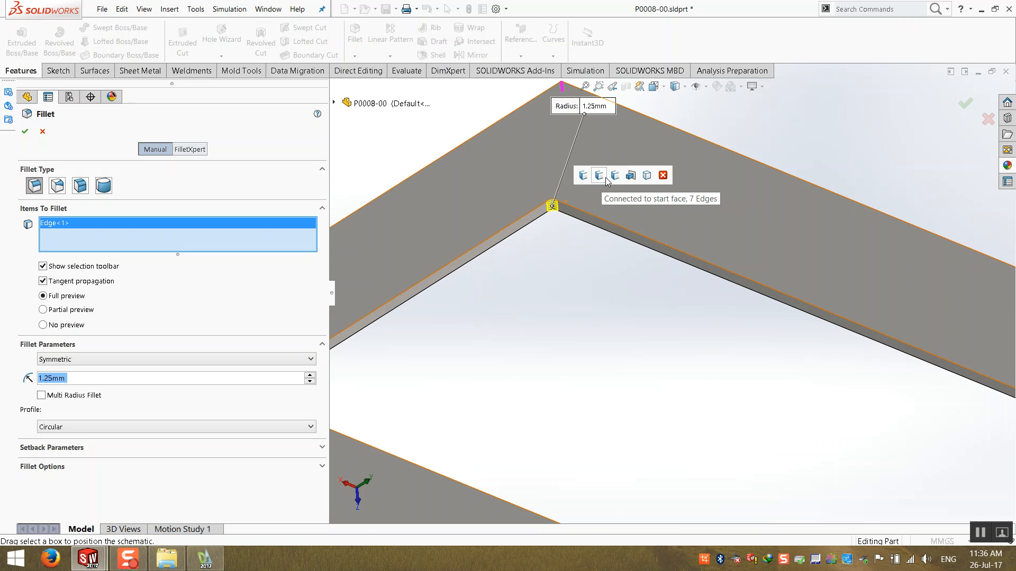
{"action": "scroll", "coordinate": [646, 227], "scroll_direction": "up", "scroll_amount": 3}
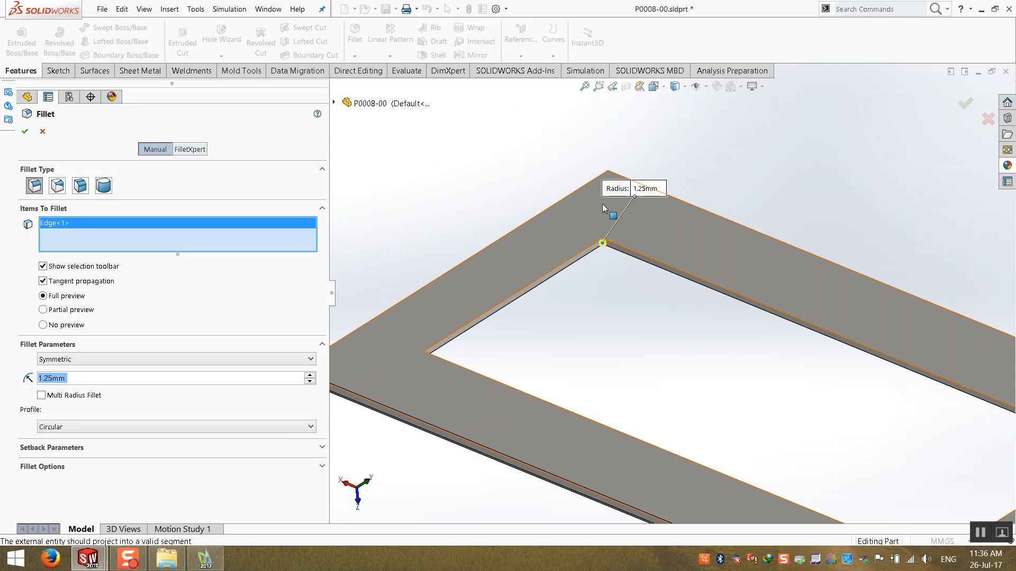
{"action": "right_click", "coordinate": [134, 233]}
{"action": "left_click", "coordinate": [192, 234]}
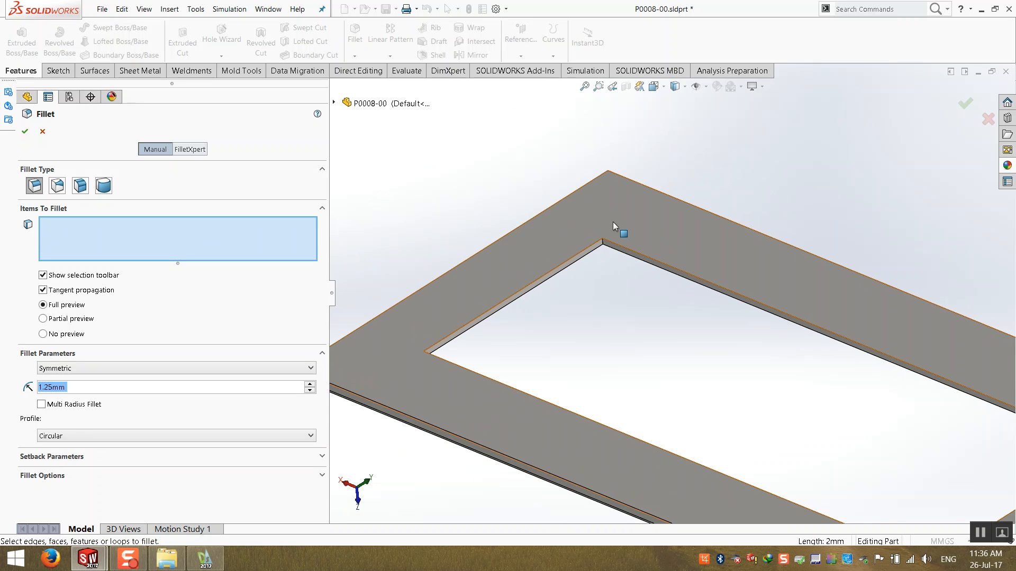
{"action": "left_click", "coordinate": [608, 248]}
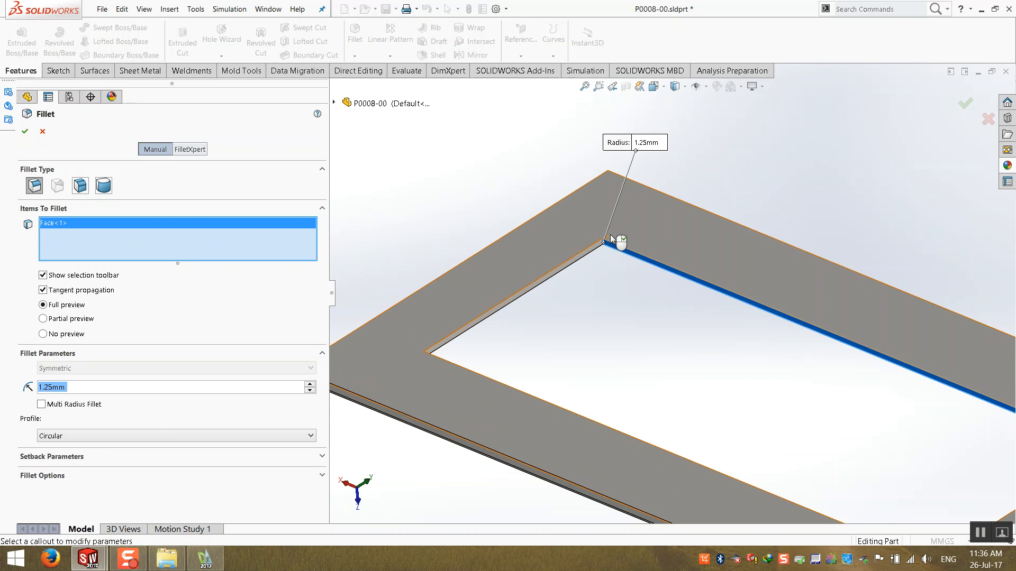
{"action": "scroll", "coordinate": [606, 273], "scroll_direction": "down", "scroll_amount": 2}
{"action": "right_click", "coordinate": [77, 252]}
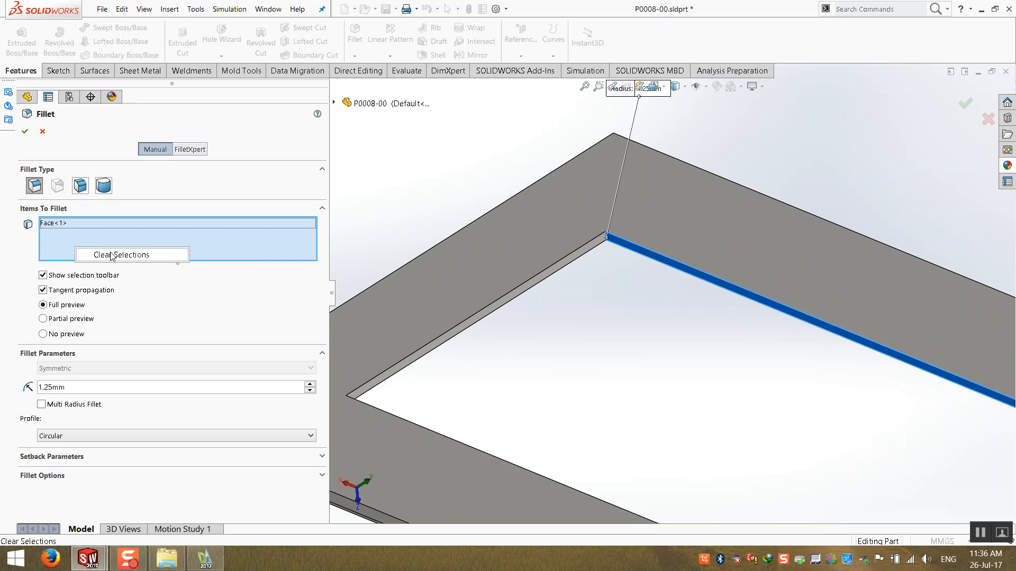
{"action": "left_click", "coordinate": [133, 255]}
{"action": "left_click", "coordinate": [606, 239]}
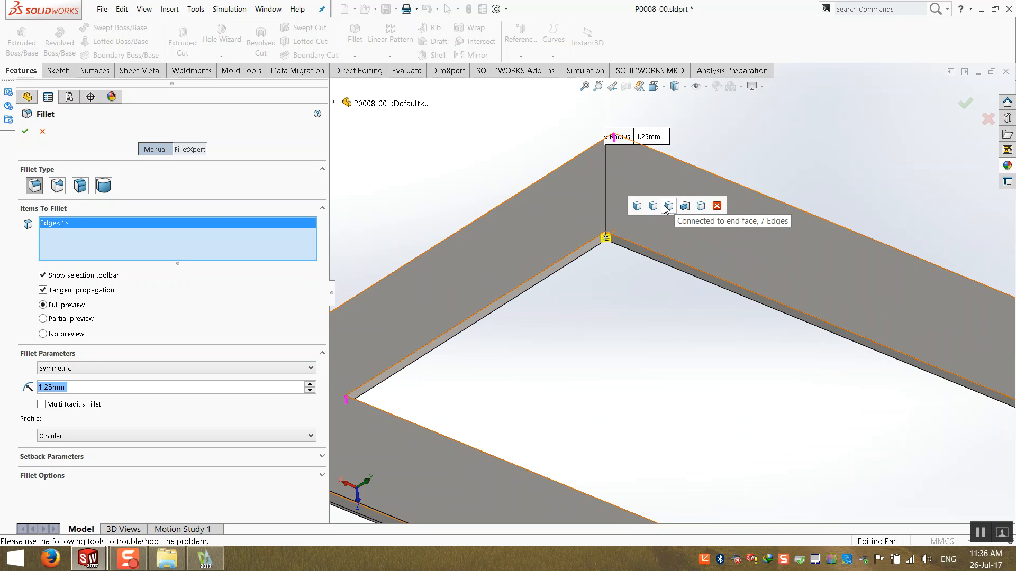
{"action": "left_click", "coordinate": [631, 206]}
{"action": "scroll", "coordinate": [594, 356], "scroll_direction": "up", "scroll_amount": 5}
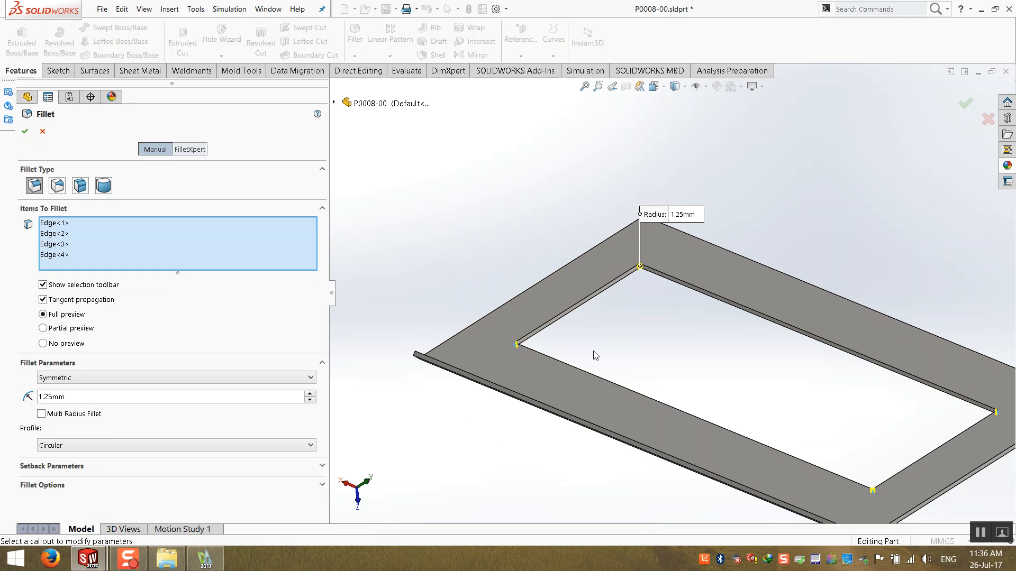
{"action": "middle_click_drag", "start_coordinate": [594, 394], "coordinate": [857, 437]}
{"action": "scroll", "coordinate": [872, 441], "scroll_direction": "down", "scroll_amount": 2}
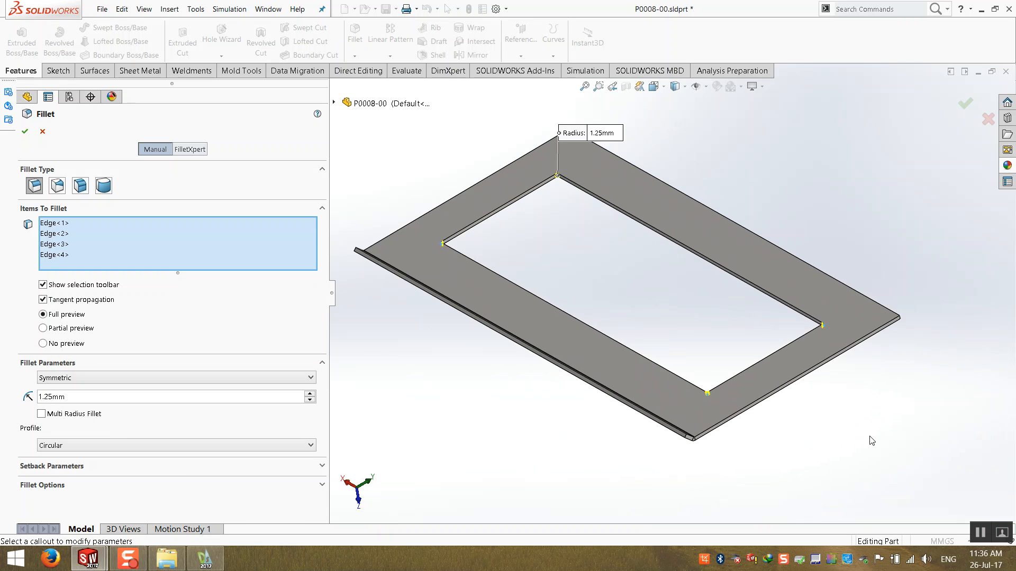
{"action": "left_click_drag", "start_coordinate": [97, 399], "coordinate": [0, 372]}
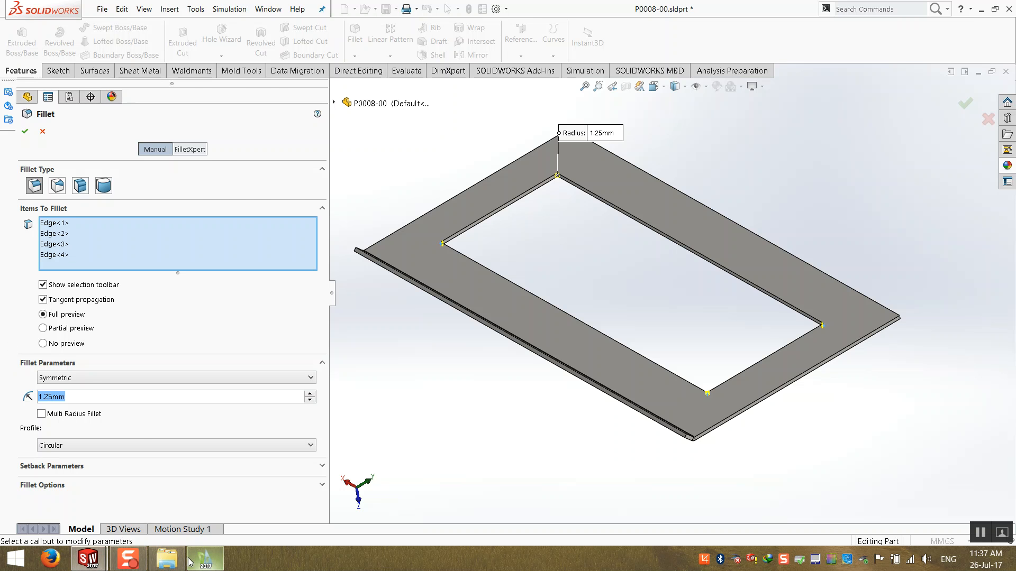
- Switch to DraftSight and dimension the corner radius of the rounded opening in the door drawing
{"action": "left_click", "coordinate": [205, 558]}
{"action": "scroll", "coordinate": [688, 276], "scroll_direction": "down", "scroll_amount": 2}
{"action": "scroll", "coordinate": [635, 296], "scroll_direction": "down", "scroll_amount": 1}
{"action": "scroll", "coordinate": [603, 318], "scroll_direction": "up", "scroll_amount": 10}
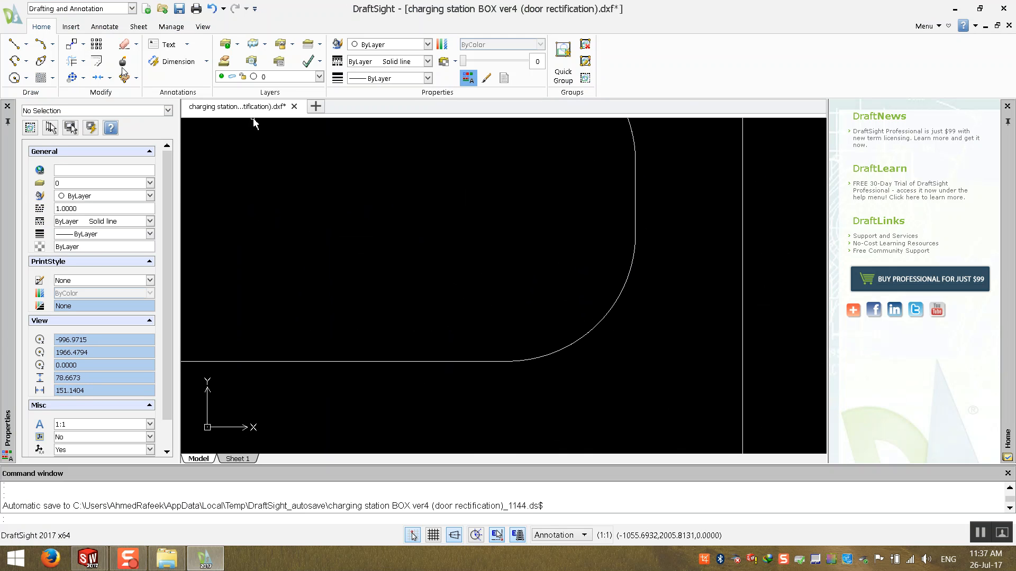
{"action": "left_click", "coordinate": [171, 61]}
{"action": "left_click", "coordinate": [571, 354]}
{"action": "scroll", "coordinate": [609, 385], "scroll_direction": "down", "scroll_amount": 4}
{"action": "left_click", "coordinate": [688, 384]}
{"action": "key", "text": "Escape"}
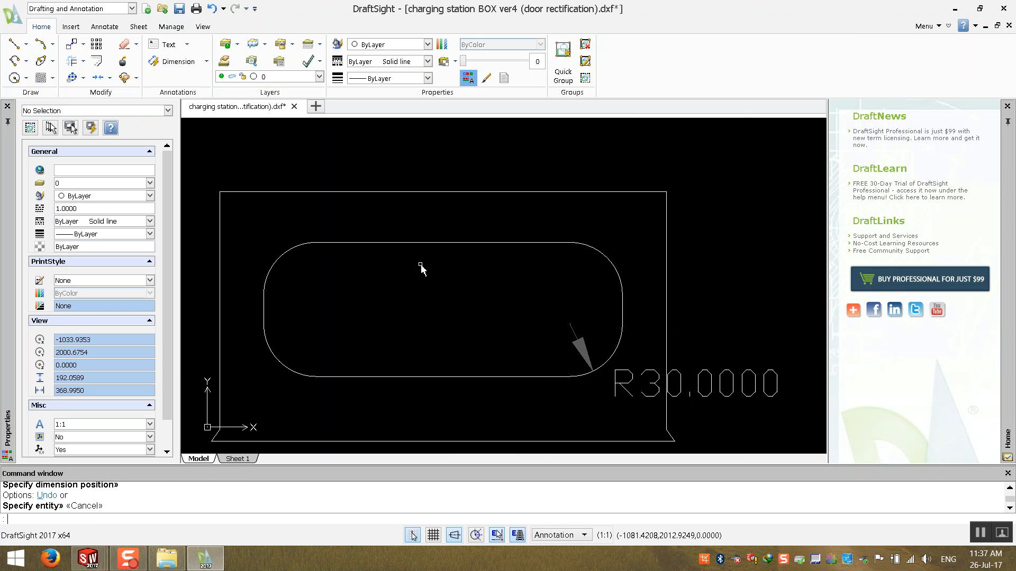
- Return to SOLIDWORKS, fillet the opening's corners with a 30 mm radius, and show the isometric view
{"action": "left_click", "coordinate": [205, 560]}
{"action": "scroll", "coordinate": [455, 222], "scroll_direction": "down", "scroll_amount": 1}
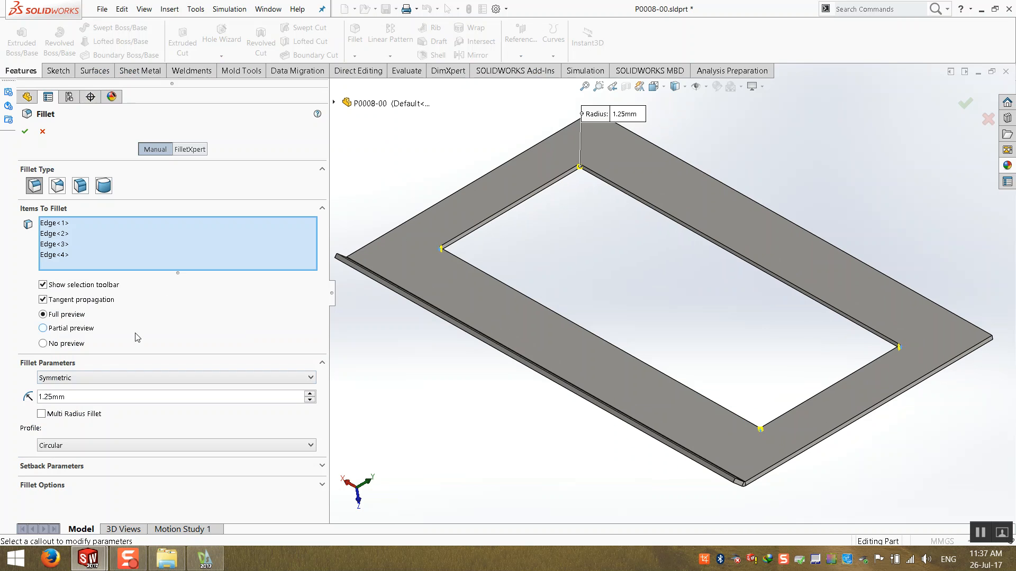
{"action": "double_click", "coordinate": [98, 396]}
{"action": "type", "text": "30"}
{"action": "key", "text": "Return"}
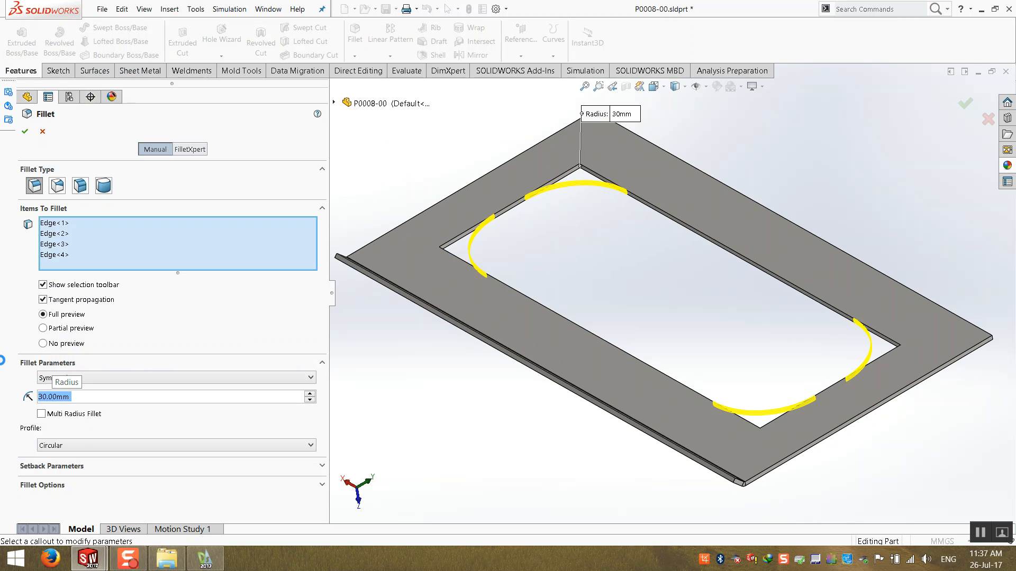
{"action": "left_click", "coordinate": [446, 399]}
{"action": "scroll", "coordinate": [454, 399], "scroll_direction": "up", "scroll_amount": 4}
{"action": "key", "text": "ctrl+7"}
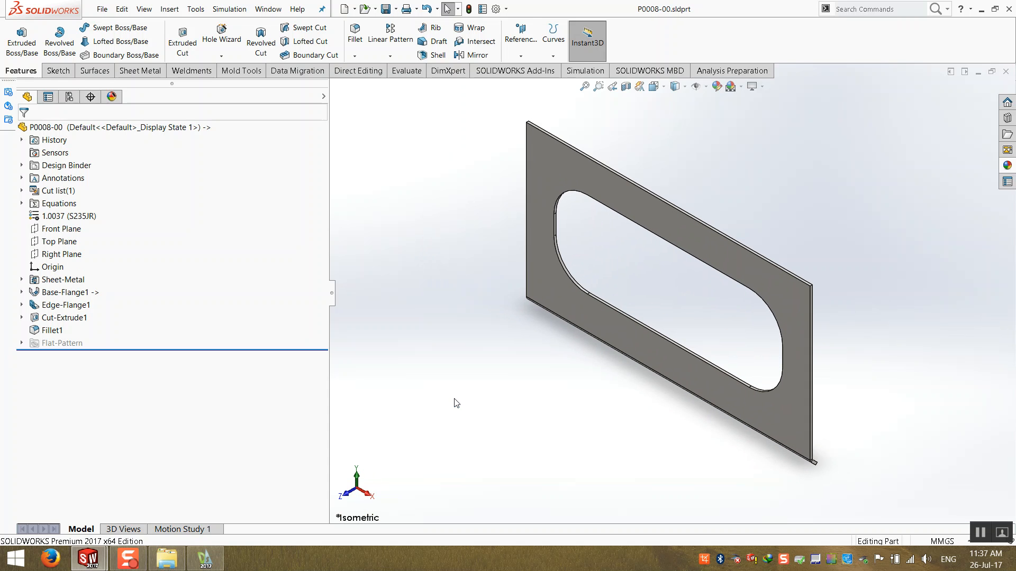
- Switch to the assembly, open part P0008-00 from the model and show its configurations
{"action": "left_click", "coordinate": [1005, 71]}
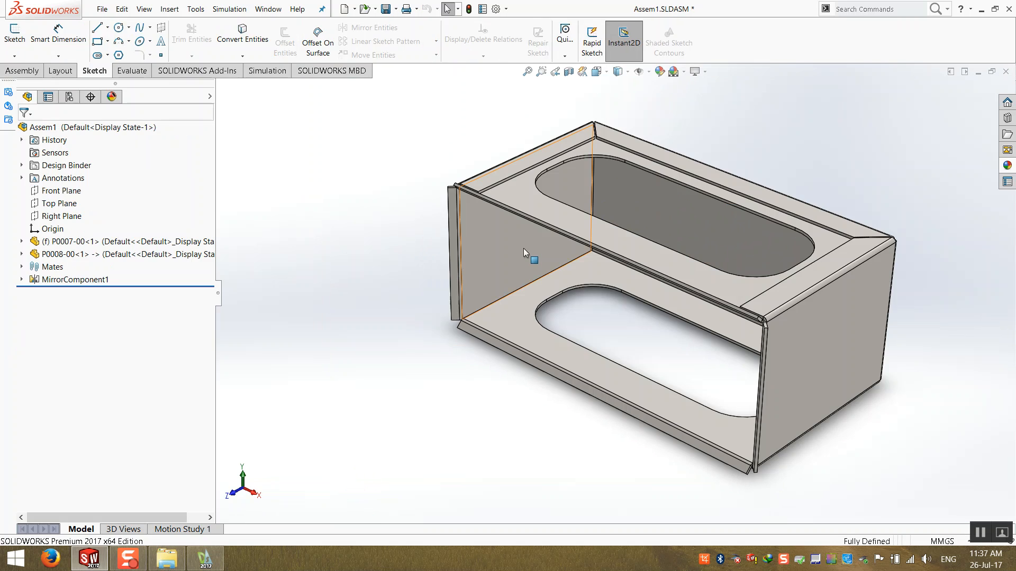
{"action": "scroll", "coordinate": [439, 374], "scroll_direction": "up", "scroll_amount": 1}
{"action": "middle_click_drag", "start_coordinate": [438, 373], "coordinate": [425, 362]}
{"action": "scroll", "coordinate": [771, 218], "scroll_direction": "down", "scroll_amount": 3}
{"action": "scroll", "coordinate": [595, 382], "scroll_direction": "up", "scroll_amount": 3}
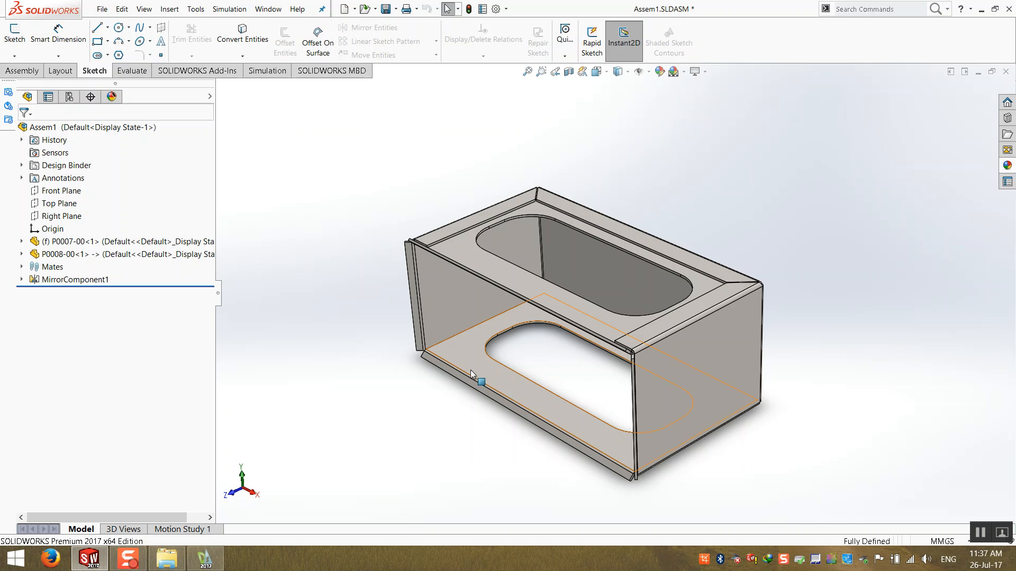
{"action": "left_click", "coordinate": [21, 280]}
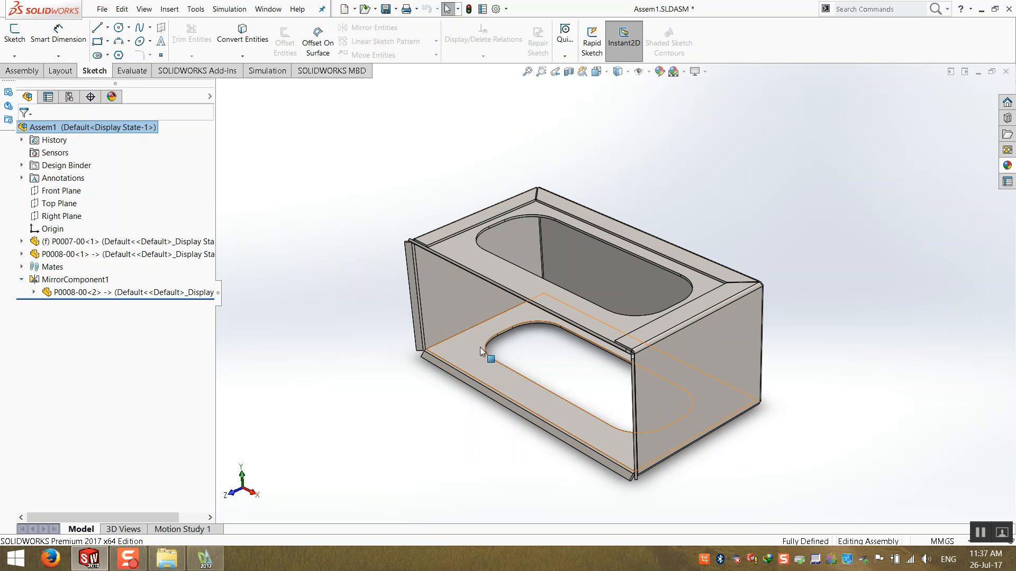
{"action": "right_click", "coordinate": [486, 262]}
{"action": "left_click", "coordinate": [495, 119]}
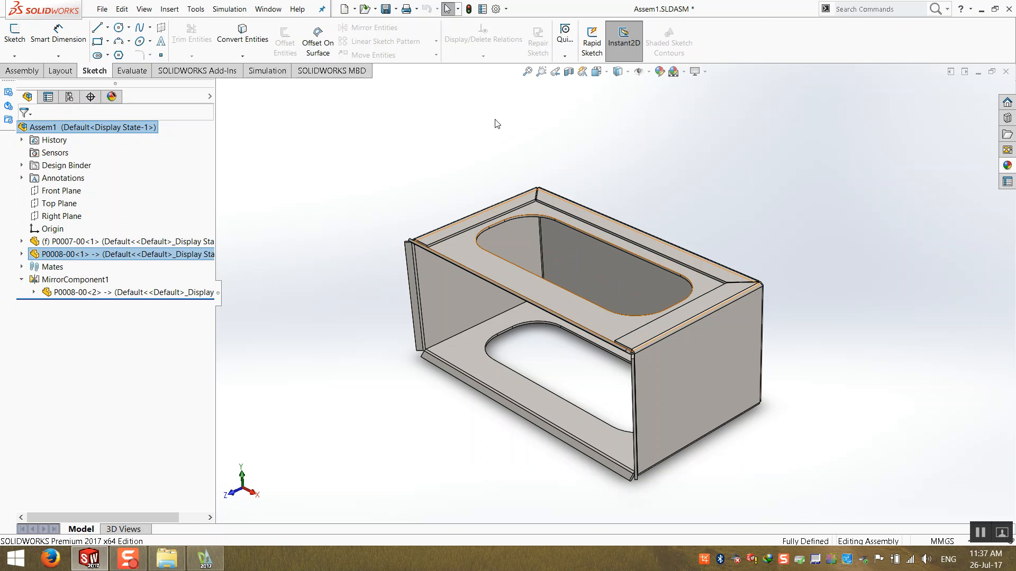
{"action": "left_click", "coordinate": [69, 97]}
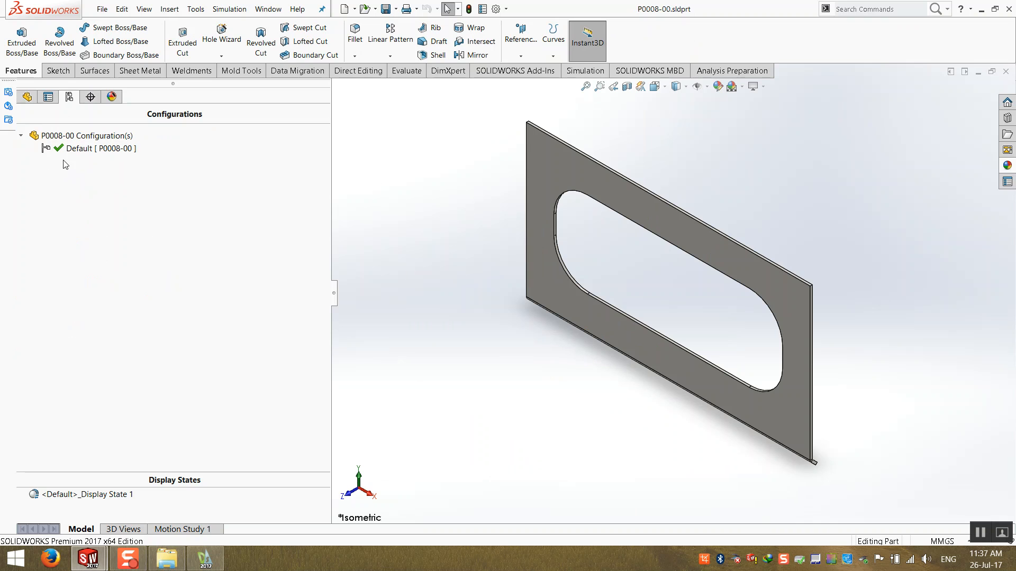
- Rename the Default configuration as Blank
{"action": "left_click", "coordinate": [77, 154]}
{"action": "left_click", "coordinate": [77, 153]}
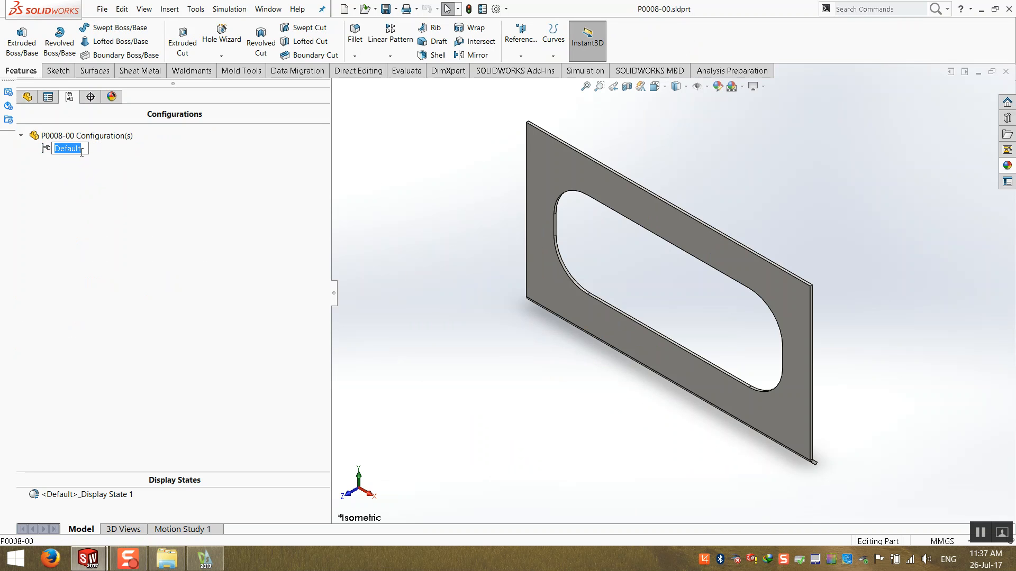
{"action": "type", "text": "Blank"}
{"action": "key", "text": "Return"}
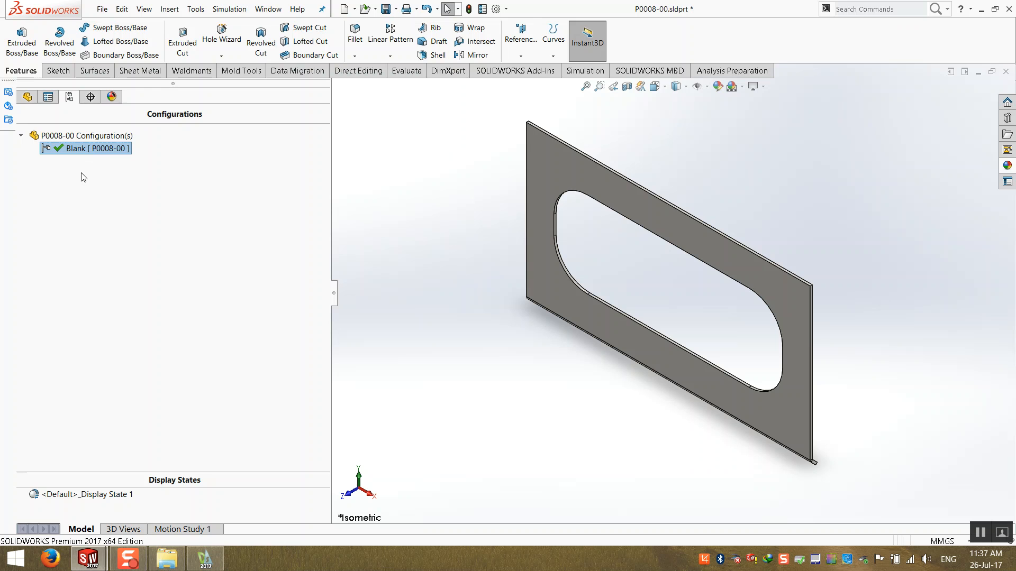
- Add a new configuration named Cut with the Suppress features option turned off
{"action": "right_click", "coordinate": [86, 139]}
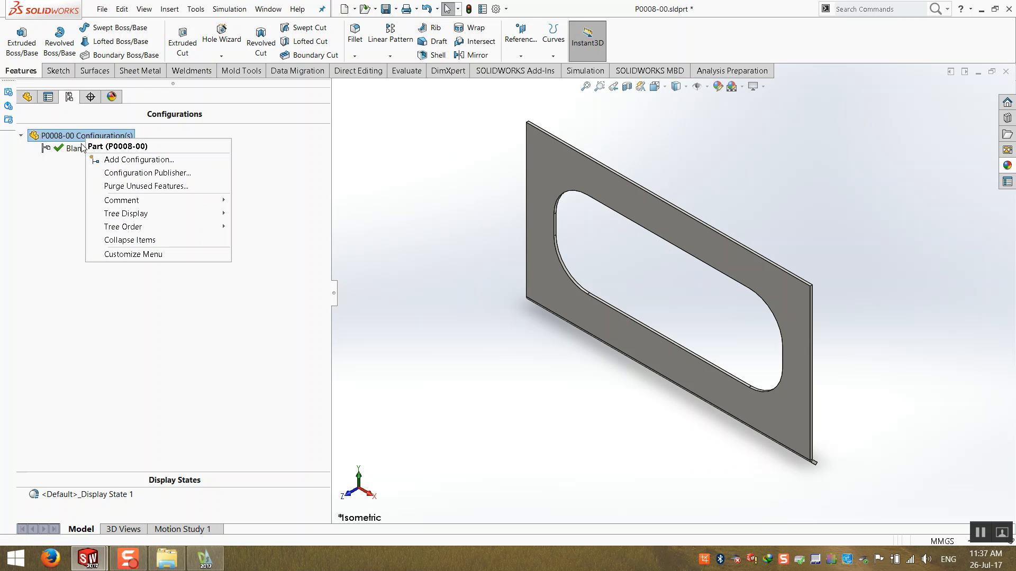
{"action": "left_click", "coordinate": [59, 137]}
{"action": "right_click", "coordinate": [62, 135]}
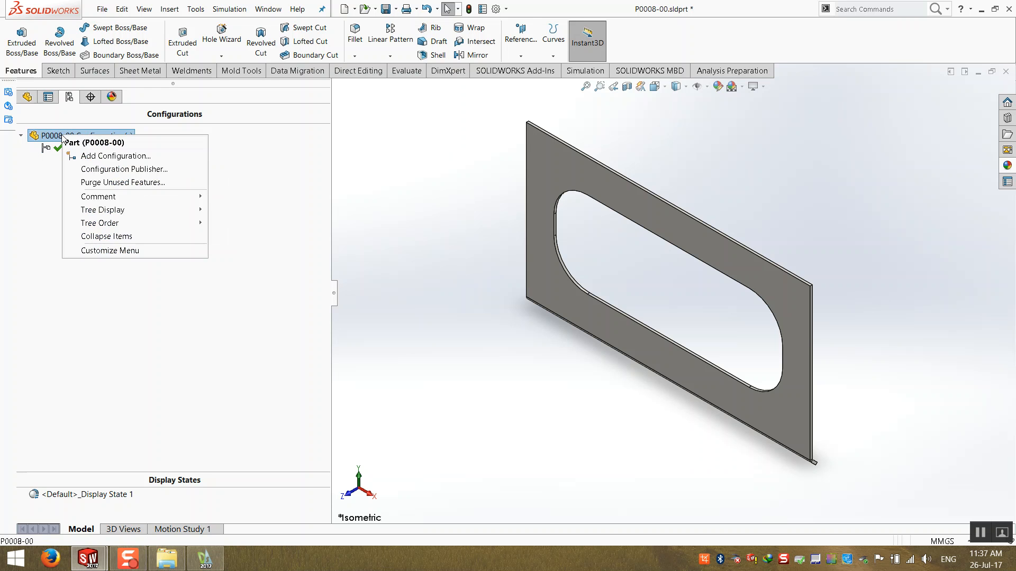
{"action": "left_click", "coordinate": [95, 156]}
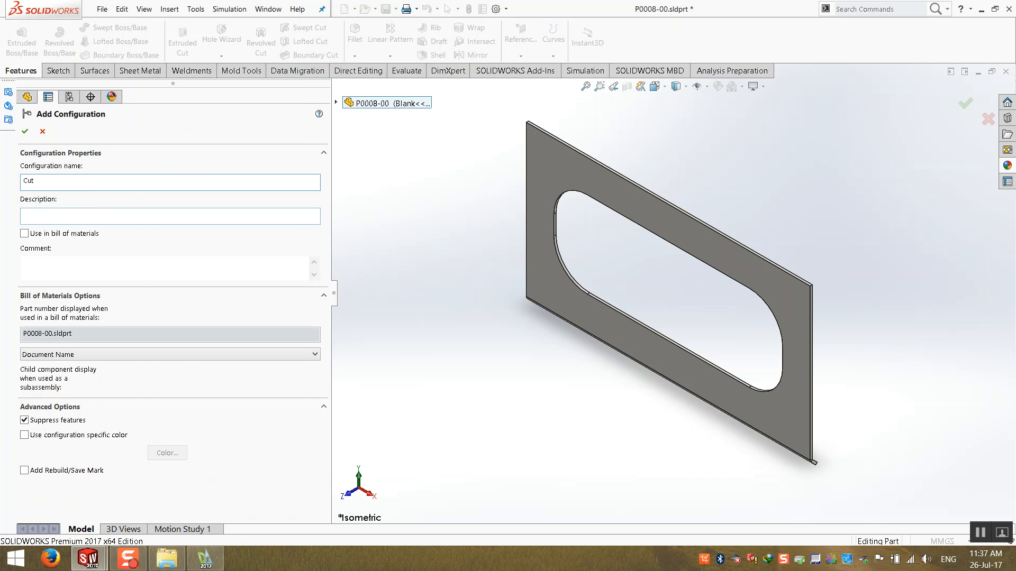
{"action": "left_click", "coordinate": [41, 421]}
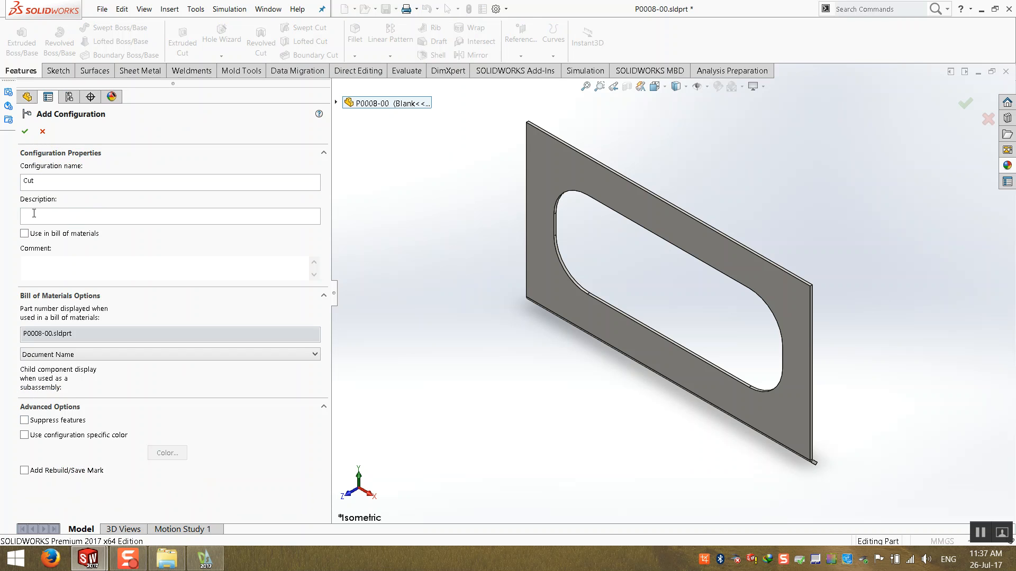
{"action": "left_click", "coordinate": [26, 131]}
- Open the Blank configuration's properties and toggle its Suppress features option
{"action": "right_click", "coordinate": [71, 149]}
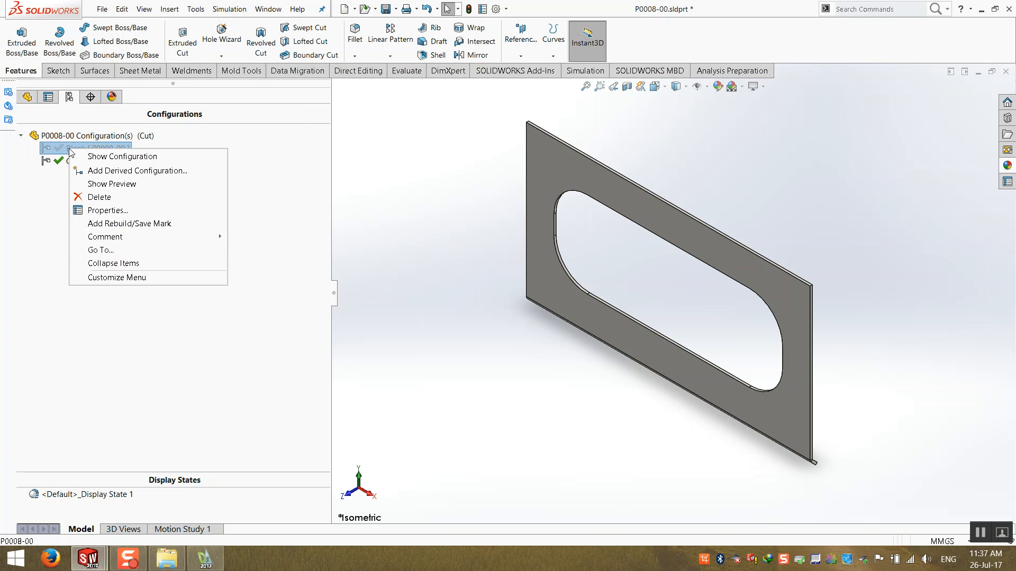
{"action": "left_click", "coordinate": [90, 210]}
{"action": "left_click", "coordinate": [40, 406]}
{"action": "left_click", "coordinate": [25, 131]}
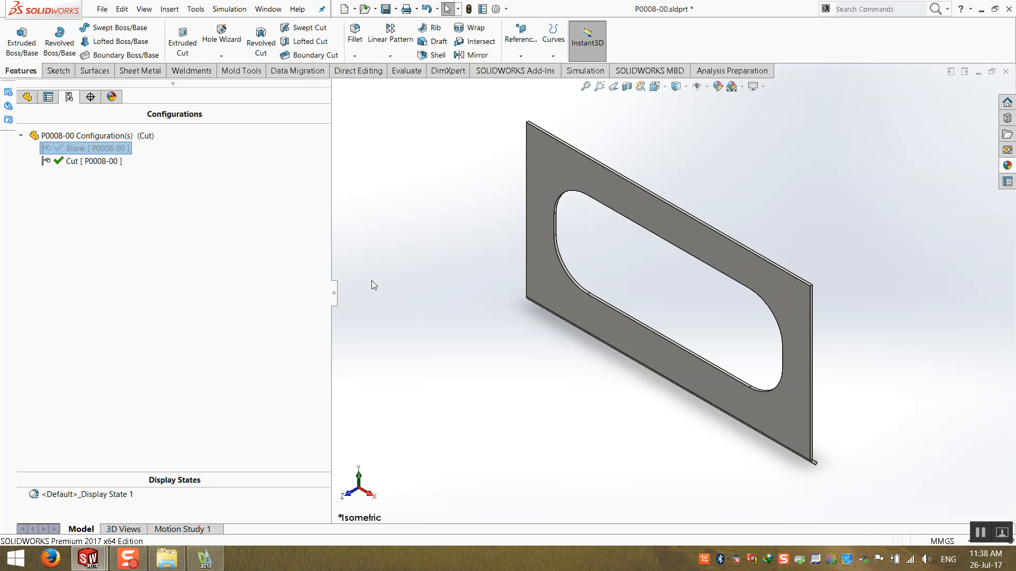
- Switch between the Blank and Cut configurations to compare the part in each
{"action": "double_click", "coordinate": [93, 161]}
{"action": "left_click", "coordinate": [80, 175]}
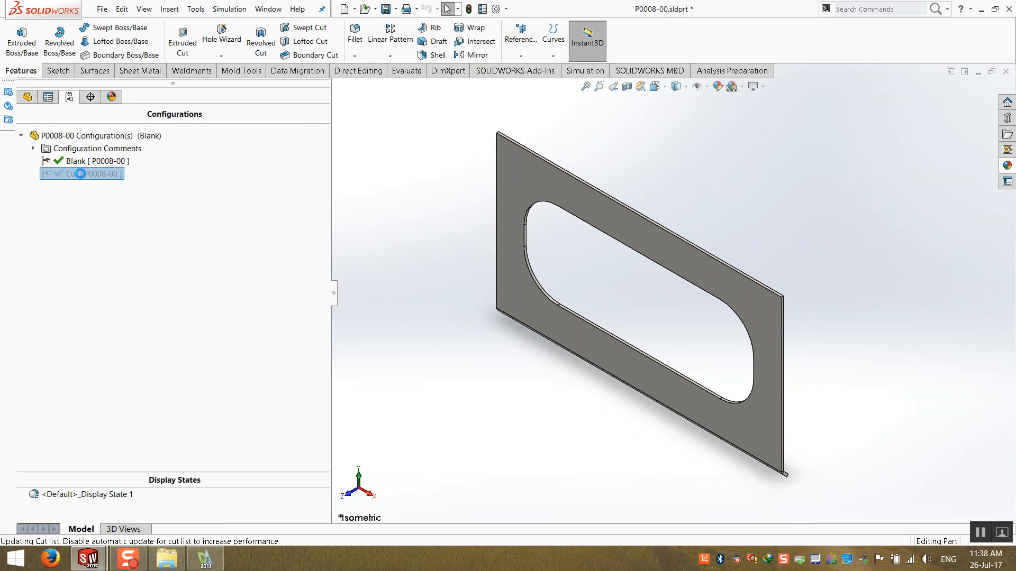
{"action": "double_click", "coordinate": [81, 176]}
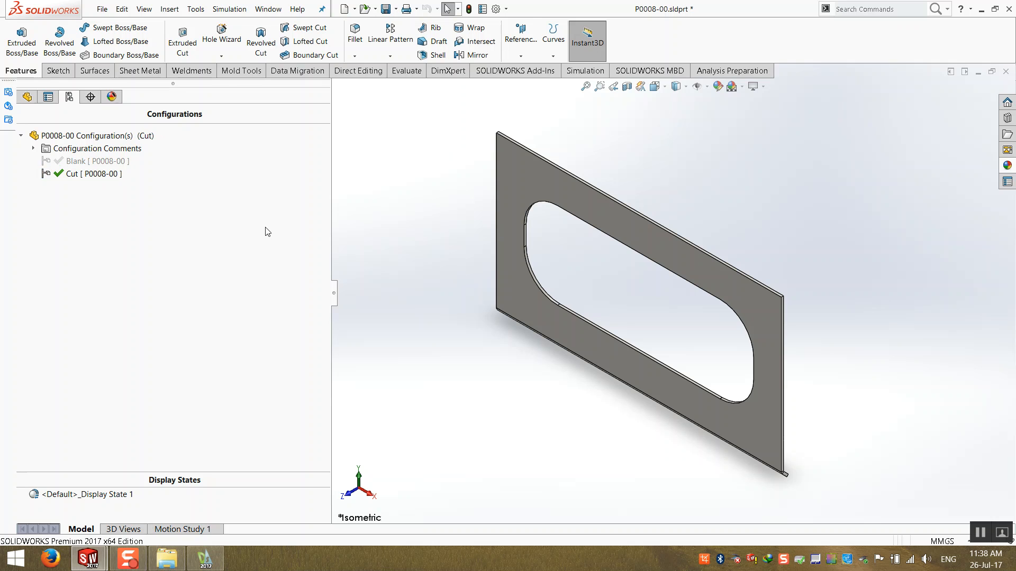
{"action": "left_click", "coordinate": [79, 162]}
{"action": "double_click", "coordinate": [80, 162]}
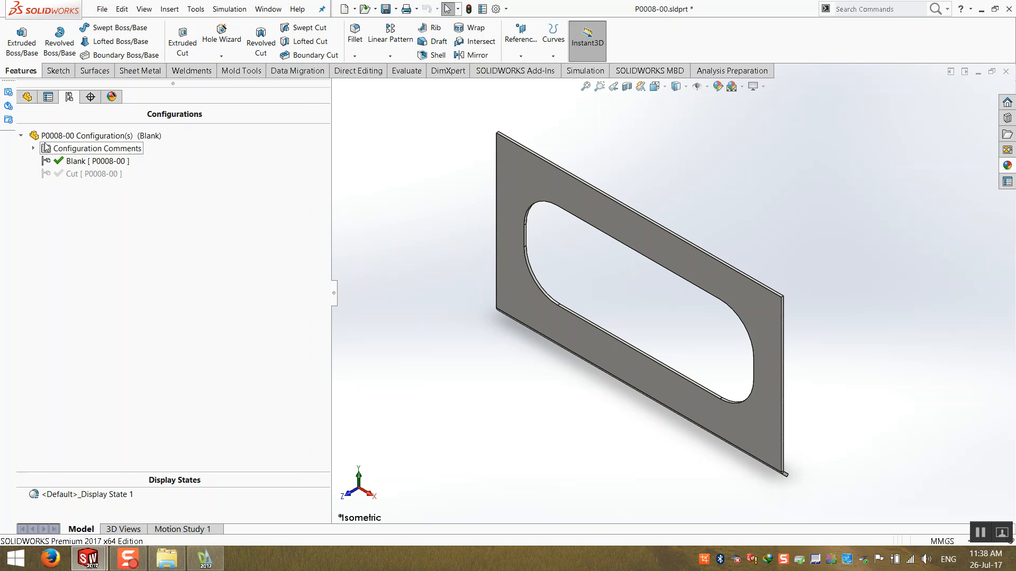
- Suppress the Cut-Extrude1 and Fillet1 features in the Blank configuration
{"action": "left_click", "coordinate": [27, 96]}
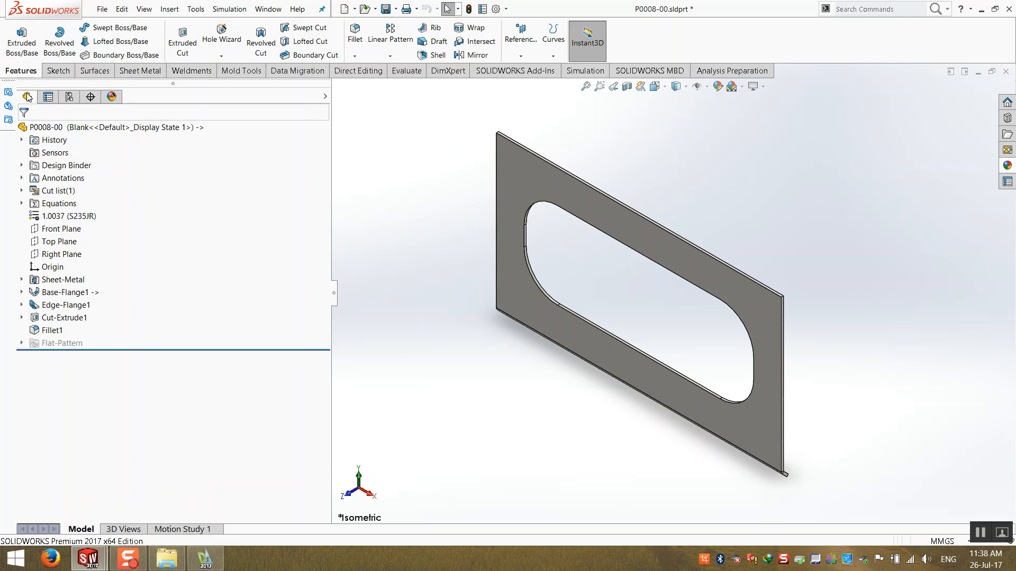
{"action": "left_click", "coordinate": [46, 328]}
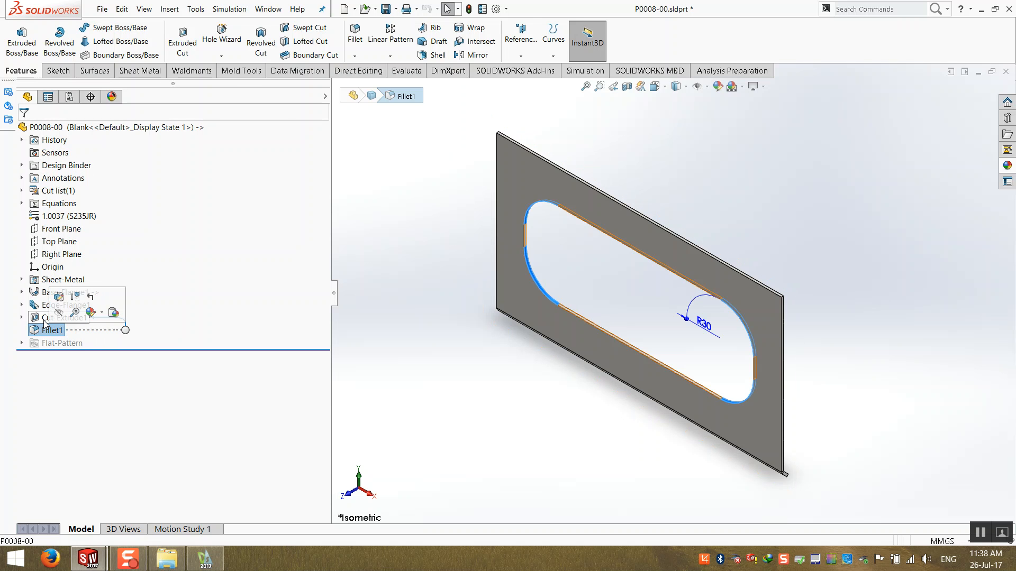
{"action": "left_click", "coordinate": [47, 318]}
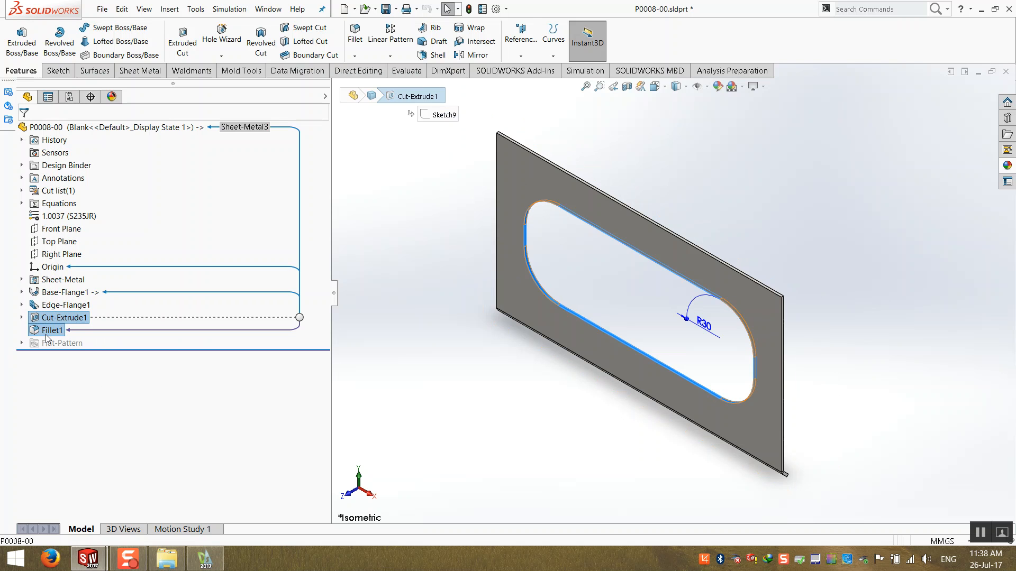
{"action": "right_click", "coordinate": [47, 337]}
{"action": "left_click", "coordinate": [55, 320]}
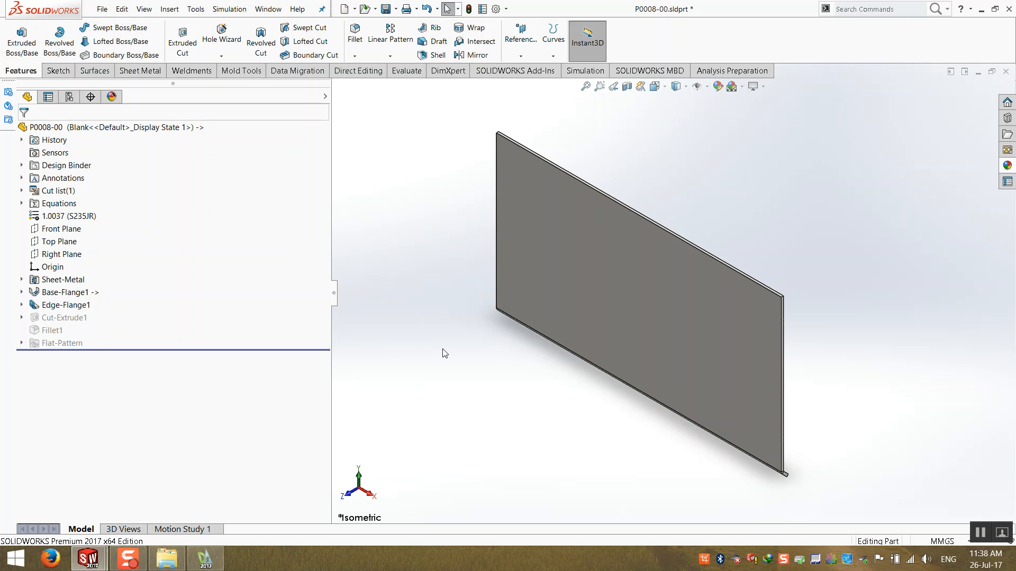
- Activate the Cut configuration and then the Blank configuration again to check both versions of the part
{"action": "left_click", "coordinate": [68, 96]}
{"action": "double_click", "coordinate": [88, 175]}
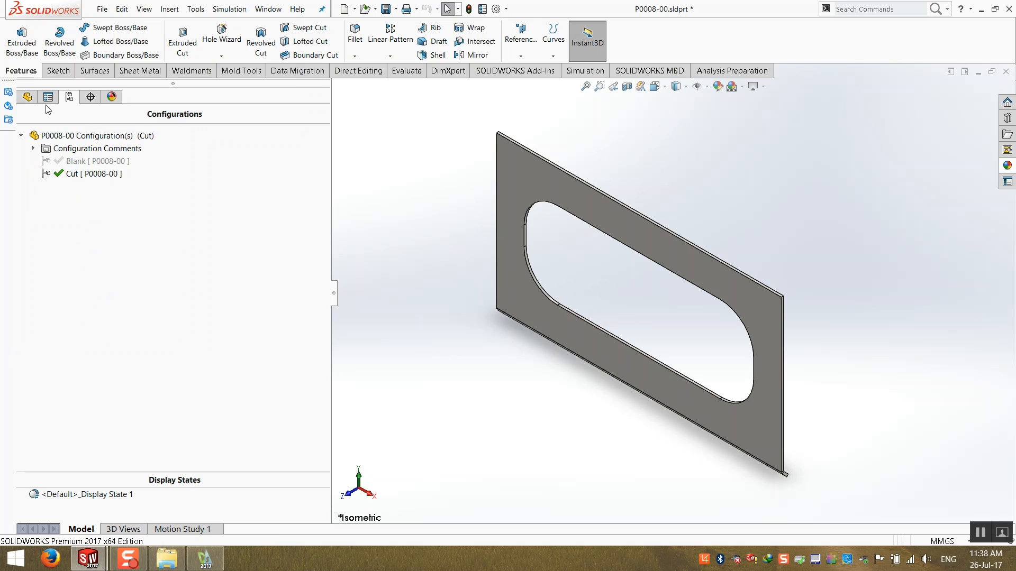
{"action": "left_click", "coordinate": [27, 96]}
{"action": "left_click", "coordinate": [68, 97]}
{"action": "double_click", "coordinate": [75, 160]}
{"action": "left_click", "coordinate": [27, 97]}
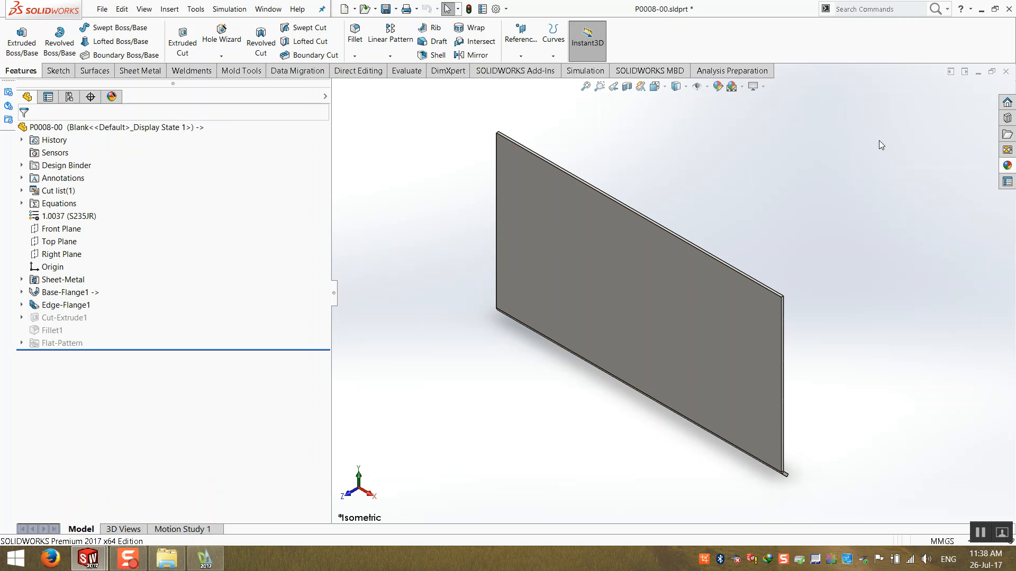
- Close part P0008-00, saving its changes, and return to the assembly
{"action": "left_click", "coordinate": [1007, 71]}
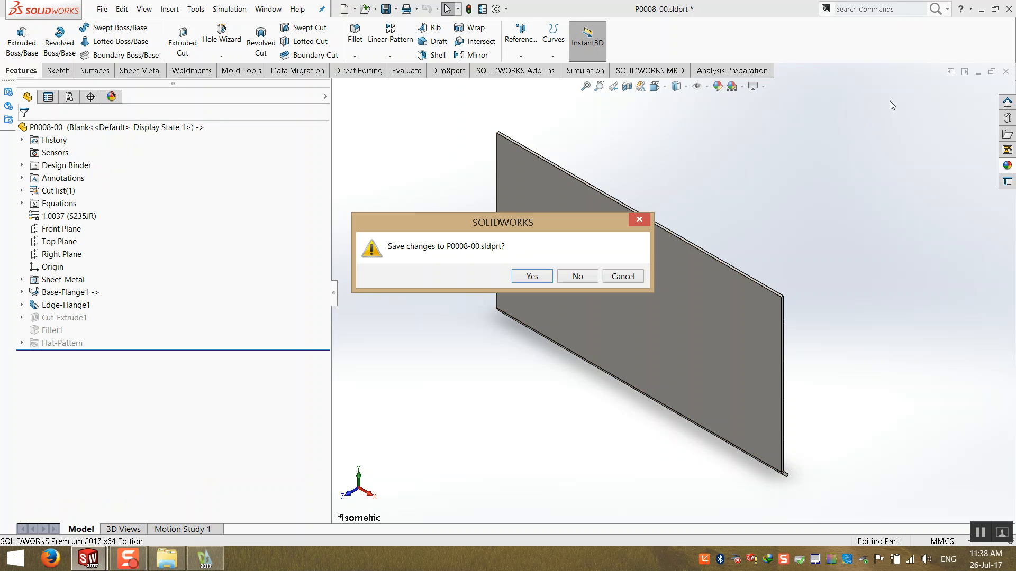
{"action": "left_click", "coordinate": [532, 276]}
{"action": "middle_click_drag", "start_coordinate": [461, 315], "coordinate": [468, 320]}
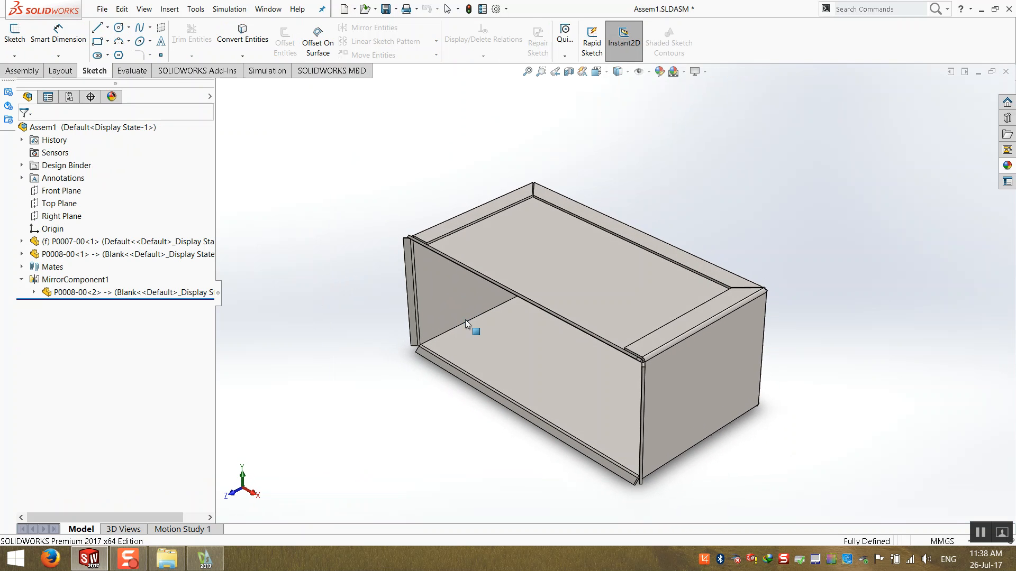
- Set the mirrored bottom P0008-00 component to use the Cut configuration
{"action": "right_click", "coordinate": [522, 370]}
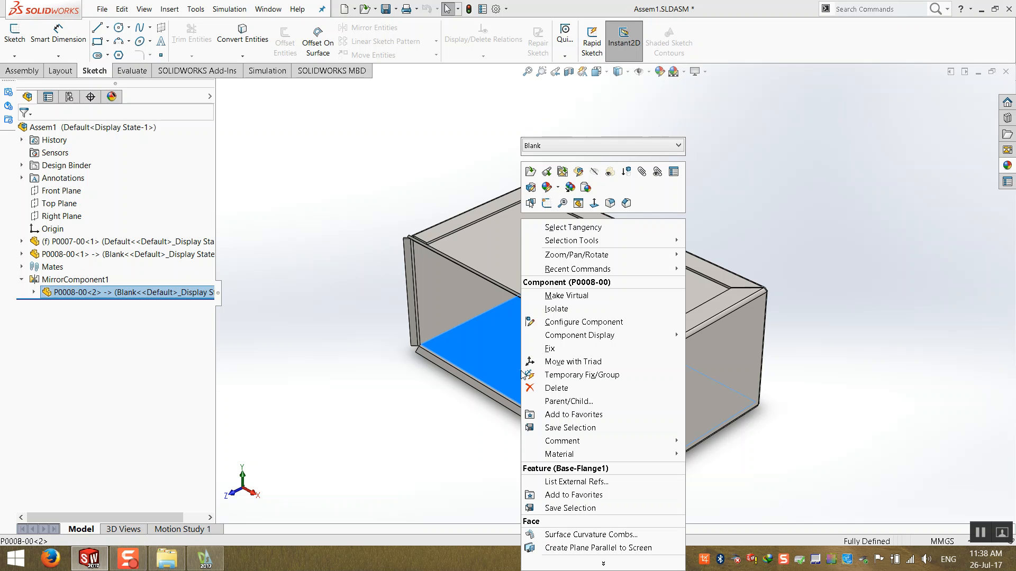
{"action": "left_click", "coordinate": [538, 146]}
{"action": "left_click", "coordinate": [540, 166]}
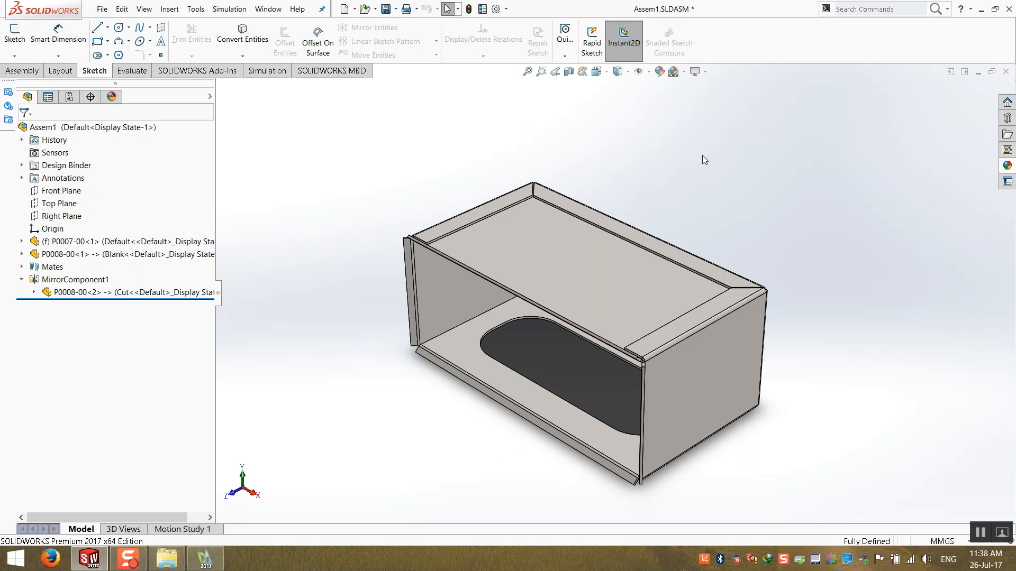
- Orbit and zoom around the assembly to inspect the opening in the mirrored bottom panel
{"action": "middle_click_drag", "start_coordinate": [426, 418], "coordinate": [435, 275]}
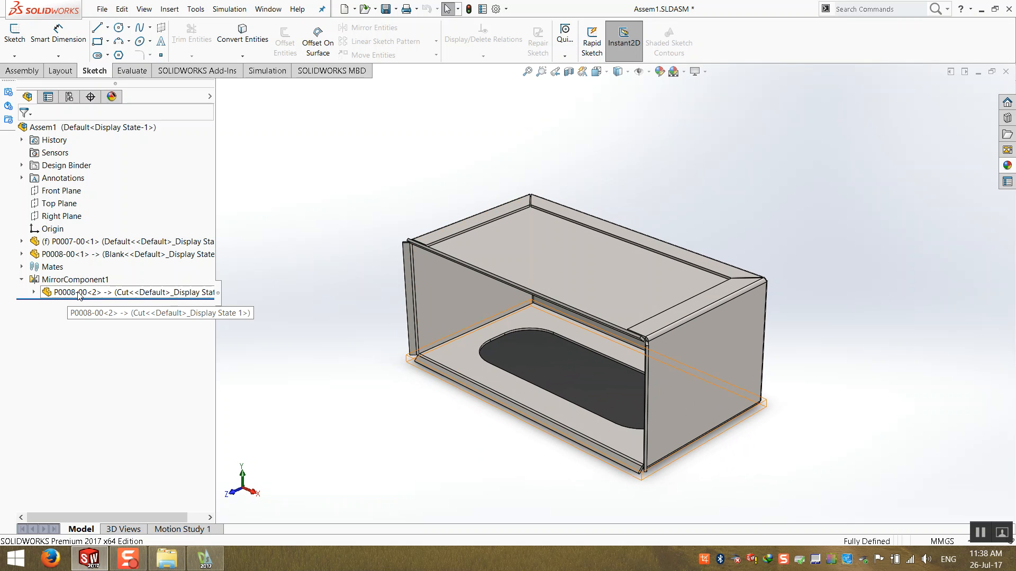
{"action": "right_click", "coordinate": [520, 280]}
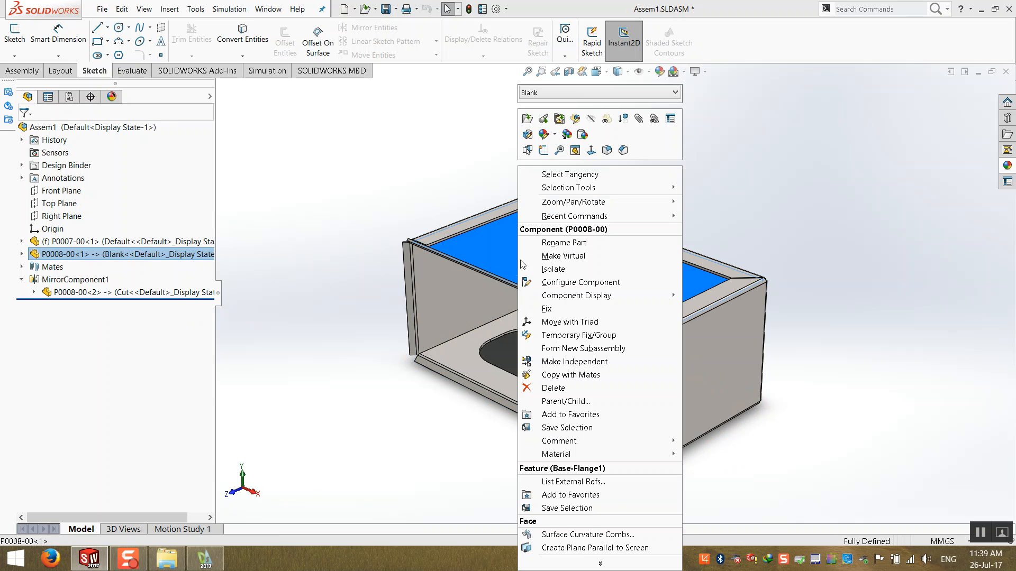
{"action": "left_click", "coordinate": [576, 90]}
{"action": "left_click", "coordinate": [329, 147]}
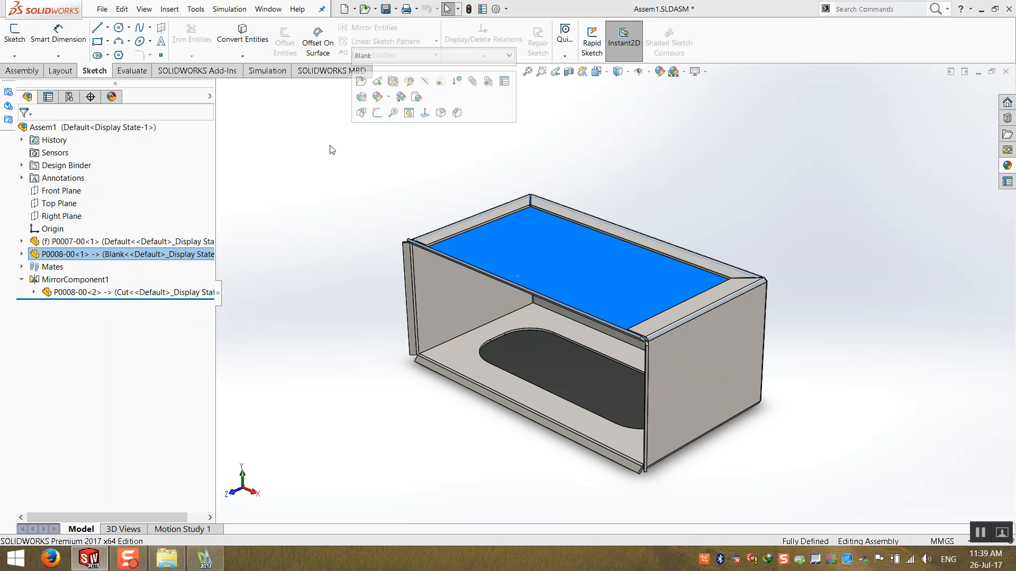
{"action": "left_click", "coordinate": [312, 220]}
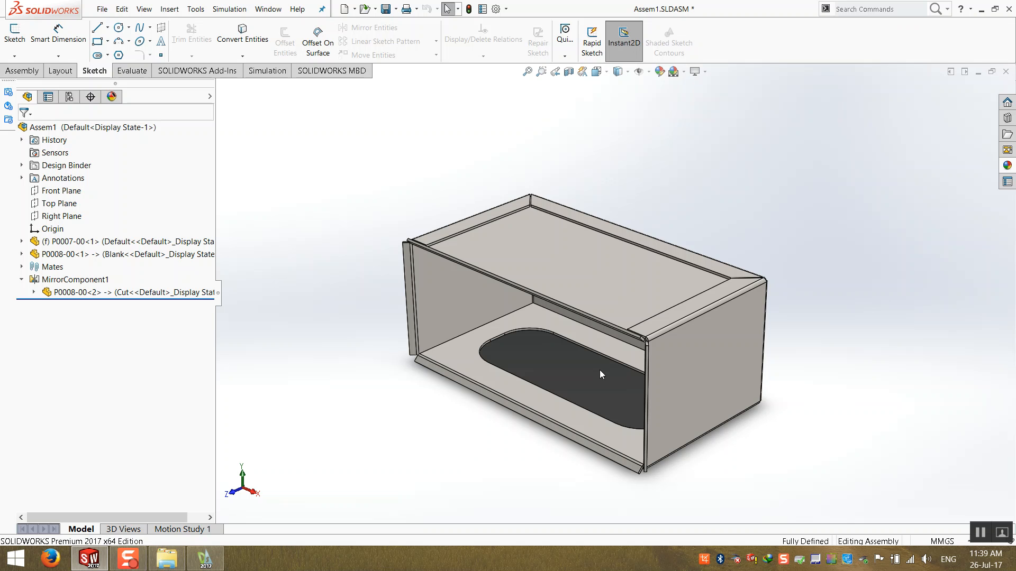
{"action": "mouse_move", "coordinate": [597, 360]}
{"action": "middle_mouse_down"}
{"action": "mouse_move", "coordinate": [540, 370]}
{"action": "mouse_move", "coordinate": [531, 386]}
{"action": "mouse_move", "coordinate": [449, 406]}
{"action": "mouse_move", "coordinate": [430, 421]}
{"action": "mouse_move", "coordinate": [697, 401]}
{"action": "mouse_move", "coordinate": [599, 359]}
{"action": "middle_mouse_up"}
{"action": "scroll", "coordinate": [324, 192], "scroll_direction": "down", "scroll_amount": 2}
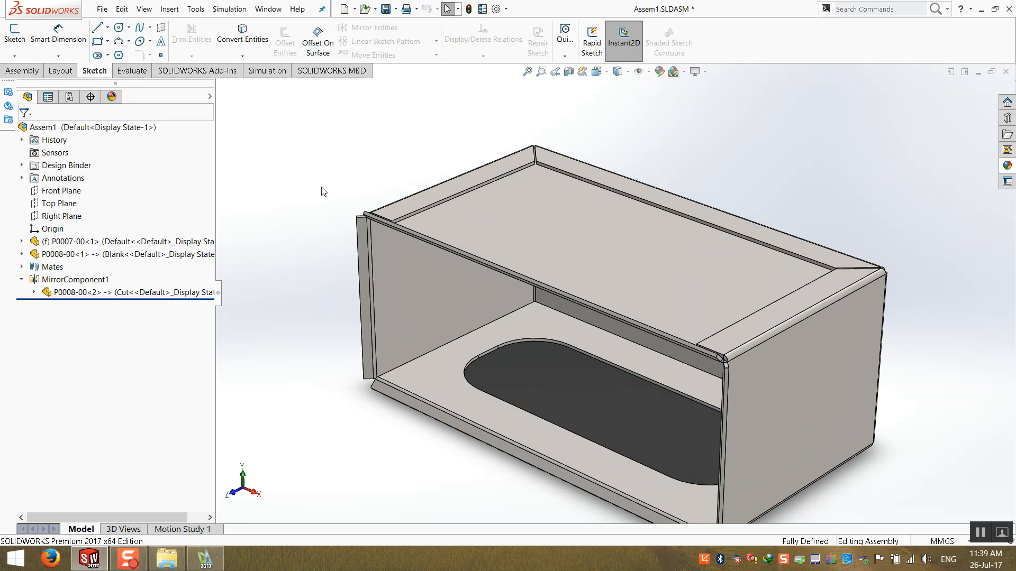
{"action": "scroll", "coordinate": [366, 198], "scroll_direction": "up", "scroll_amount": 2}
{"action": "middle_click_drag", "start_coordinate": [485, 339], "coordinate": [484, 337]}
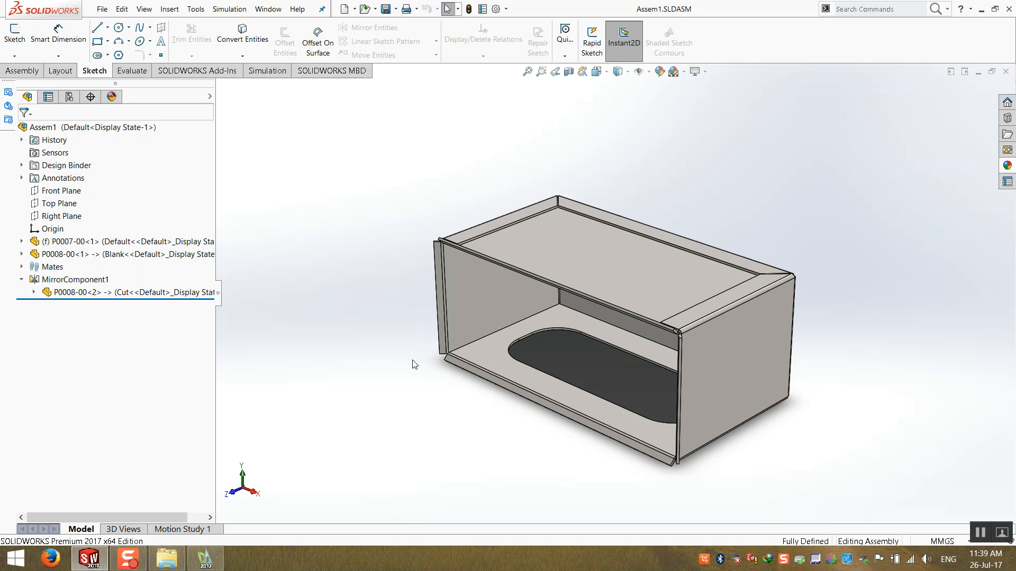
{"action": "key", "text": "f"}
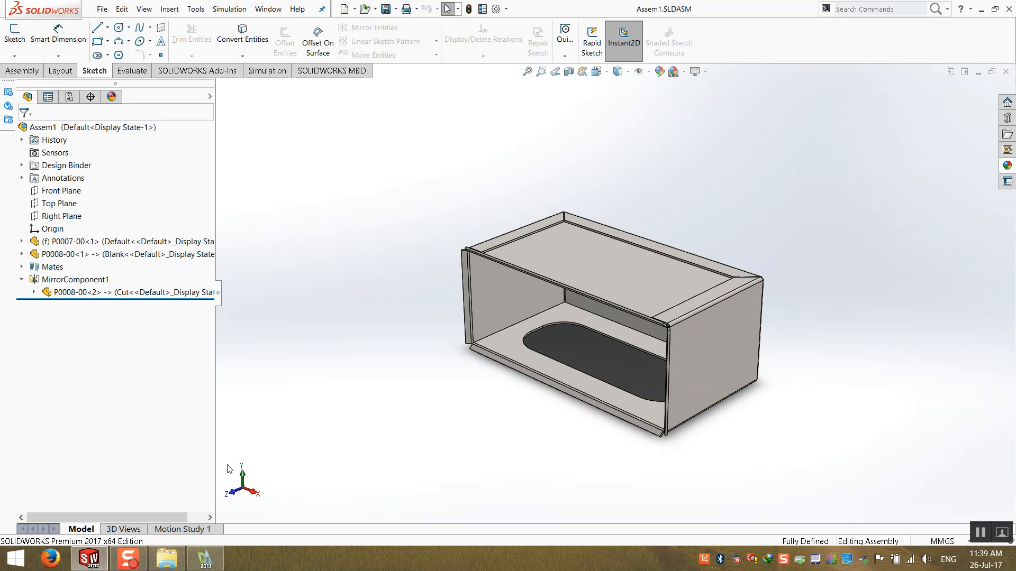
- Switch to DraftSight and draw a vertical line across the panel outline in the charging station drawing
{"action": "key", "text": "alt+Tab"}
{"action": "scroll", "coordinate": [537, 331], "scroll_direction": "up", "scroll_amount": 2}
{"action": "scroll", "coordinate": [538, 331], "scroll_direction": "down", "scroll_amount": 15}
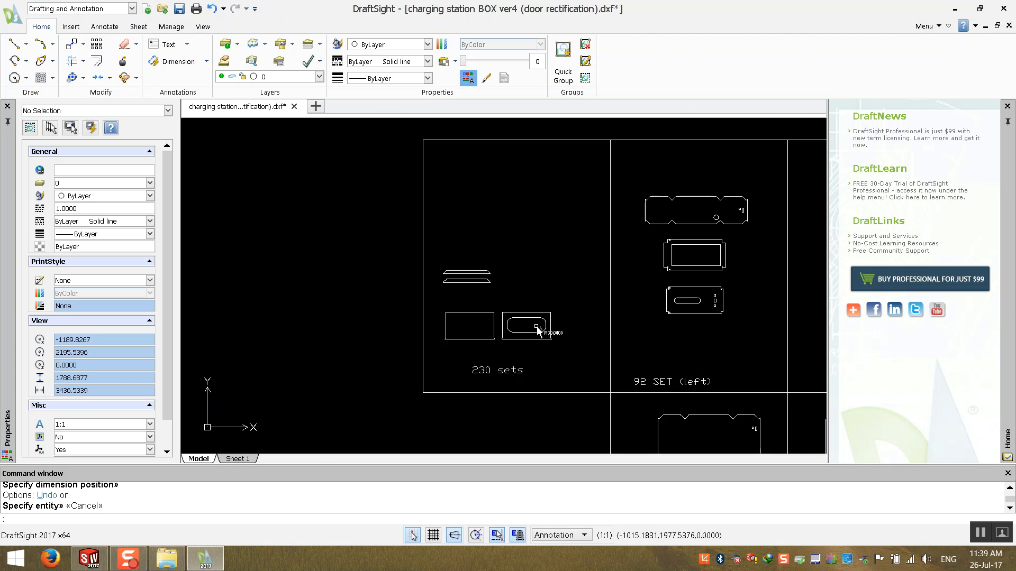
{"action": "middle_click_drag", "start_coordinate": [609, 316], "coordinate": [471, 254]}
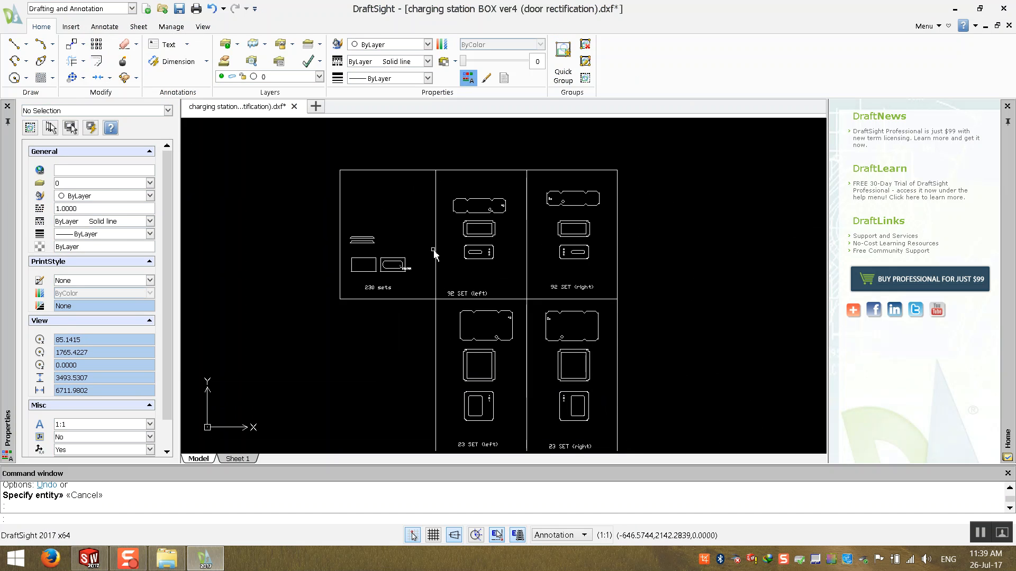
{"action": "scroll", "coordinate": [598, 203], "scroll_direction": "up", "scroll_amount": 10}
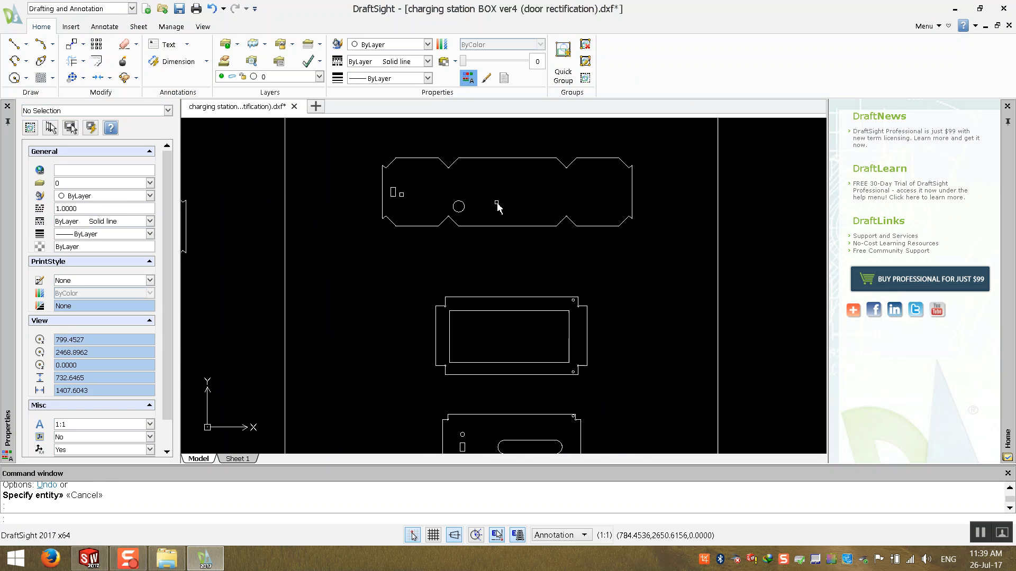
{"action": "left_click", "coordinate": [50, 53]}
{"action": "left_click", "coordinate": [542, 196]}
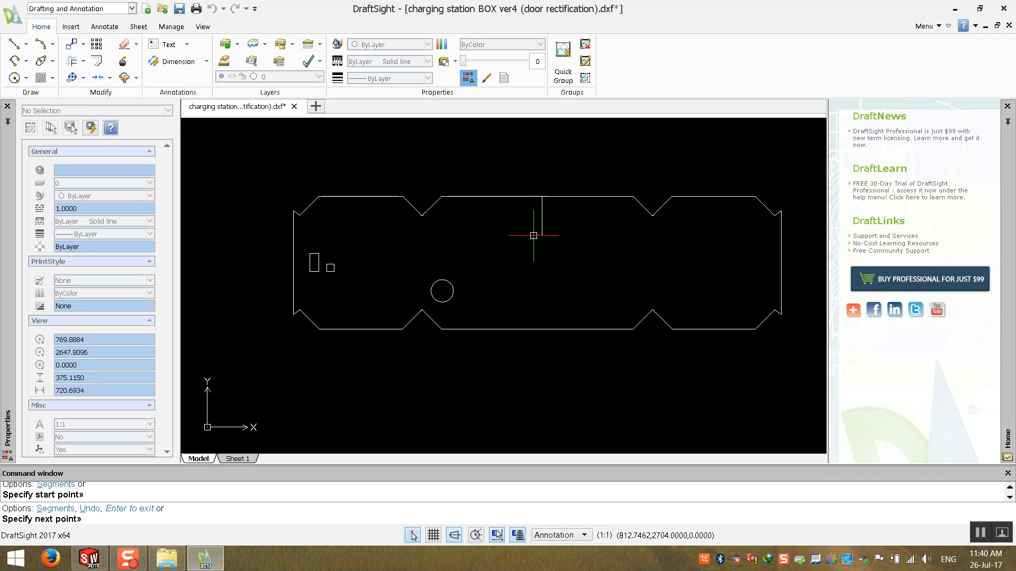
{"action": "left_click", "coordinate": [542, 329]}
{"action": "key", "text": "Escape"}
- Add a horizontal linear dimension from the circle's centre to the new vertical line, placed below the panel
{"action": "left_click", "coordinate": [345, 151]}
{"action": "left_click", "coordinate": [290, 185]}
{"action": "left_click", "coordinate": [206, 62]}
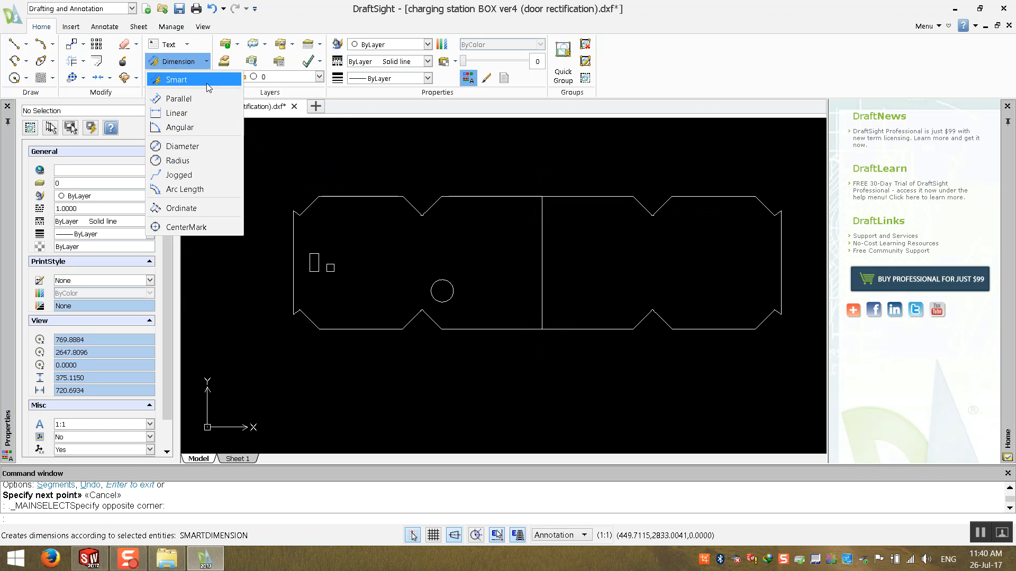
{"action": "left_click", "coordinate": [207, 113]}
{"action": "left_click", "coordinate": [442, 291]}
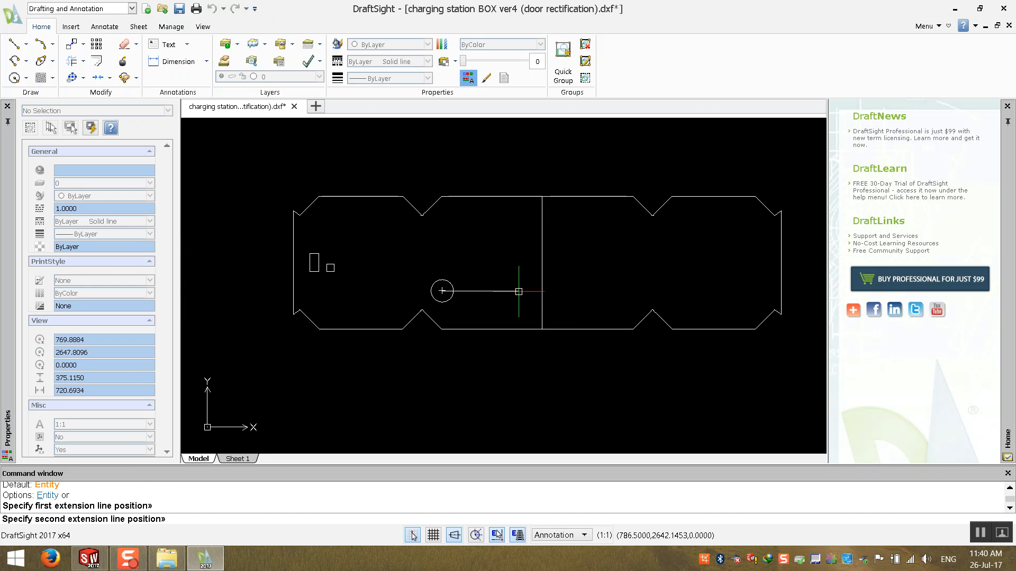
{"action": "left_click", "coordinate": [541, 291]}
{"action": "left_click", "coordinate": [498, 397]}
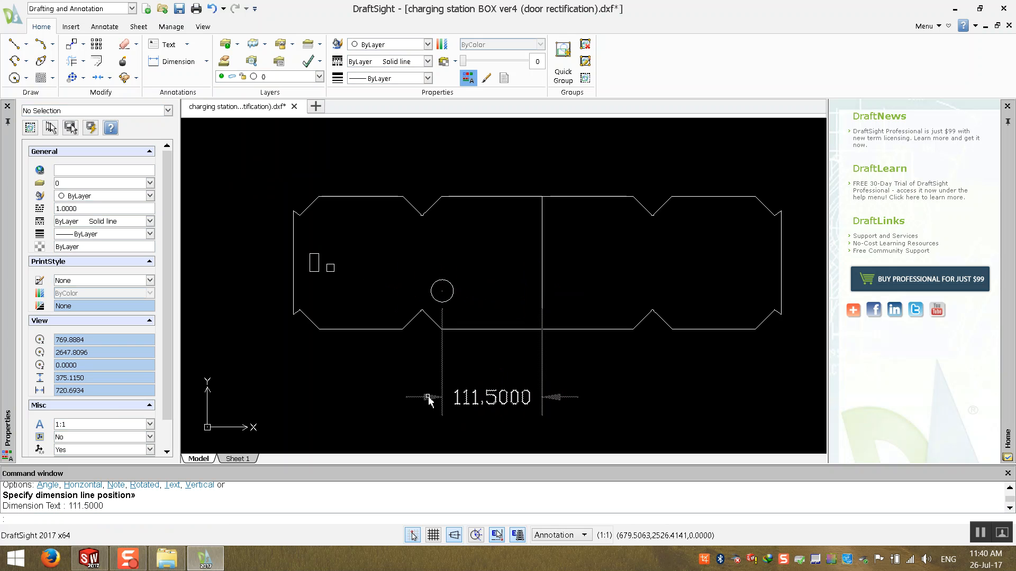
{"action": "left_click", "coordinate": [351, 397]}
{"action": "key", "text": "Escape"}
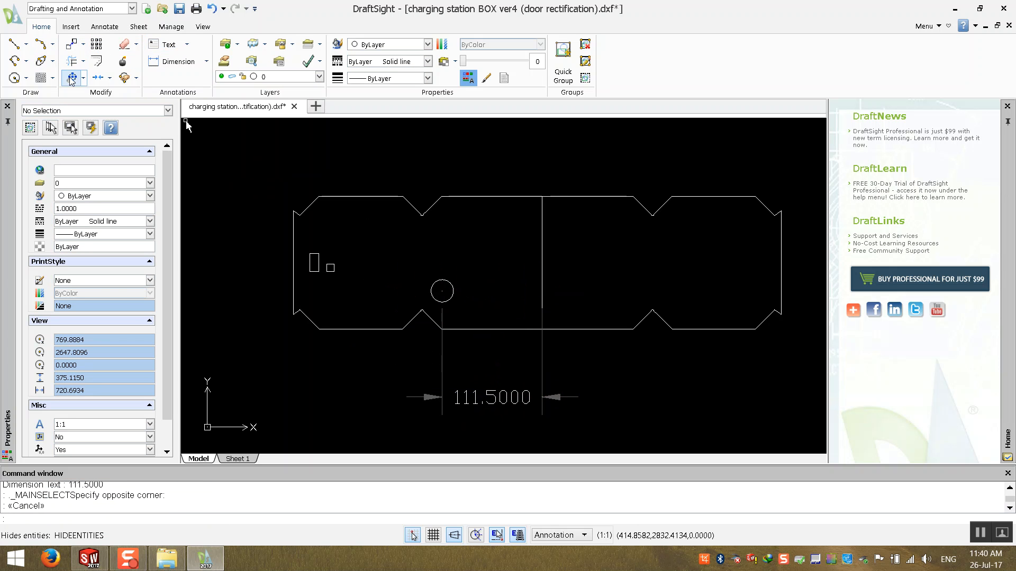
- Draw a horizontal line from the vertical line leftward, above the circle
{"action": "type", "text": "l"}
{"action": "key", "text": "Return"}
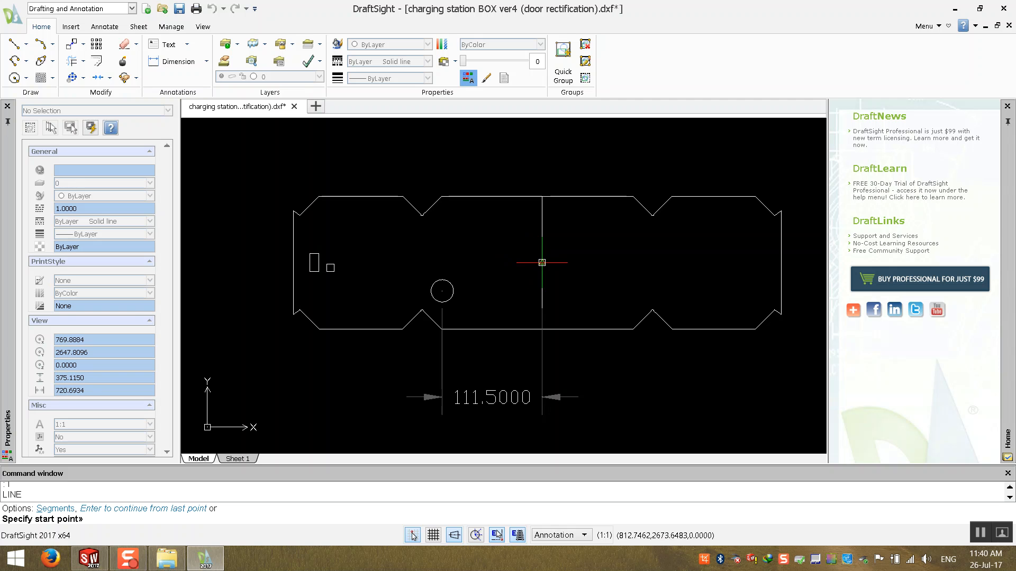
{"action": "left_click", "coordinate": [541, 262]}
{"action": "left_click", "coordinate": [393, 263]}
{"action": "scroll", "coordinate": [519, 298], "scroll_direction": "down", "scroll_amount": 1}
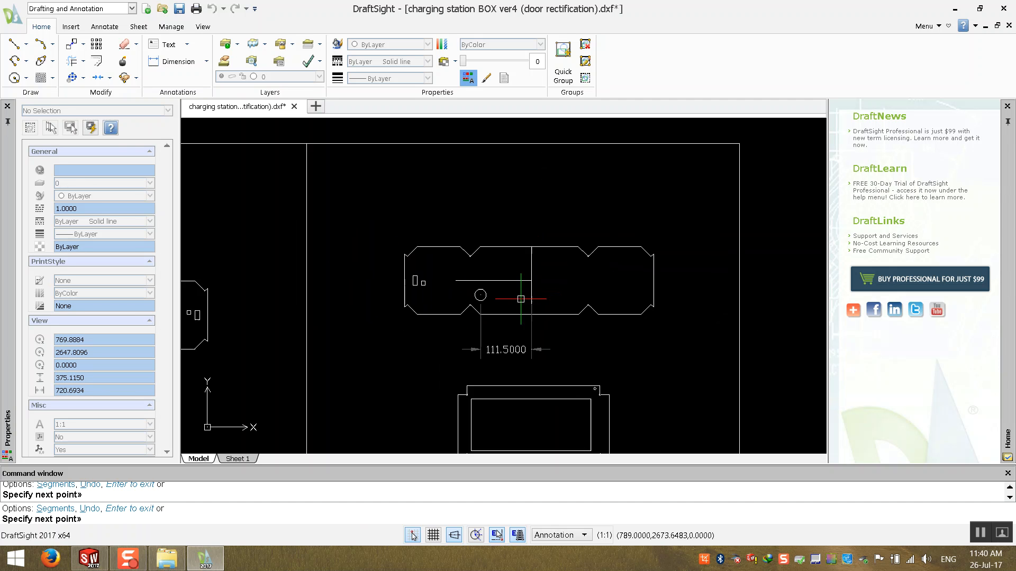
{"action": "key", "text": "Escape"}
{"action": "scroll", "coordinate": [520, 298], "scroll_direction": "down", "scroll_amount": 1}
{"action": "scroll", "coordinate": [495, 304], "scroll_direction": "up", "scroll_amount": 2}
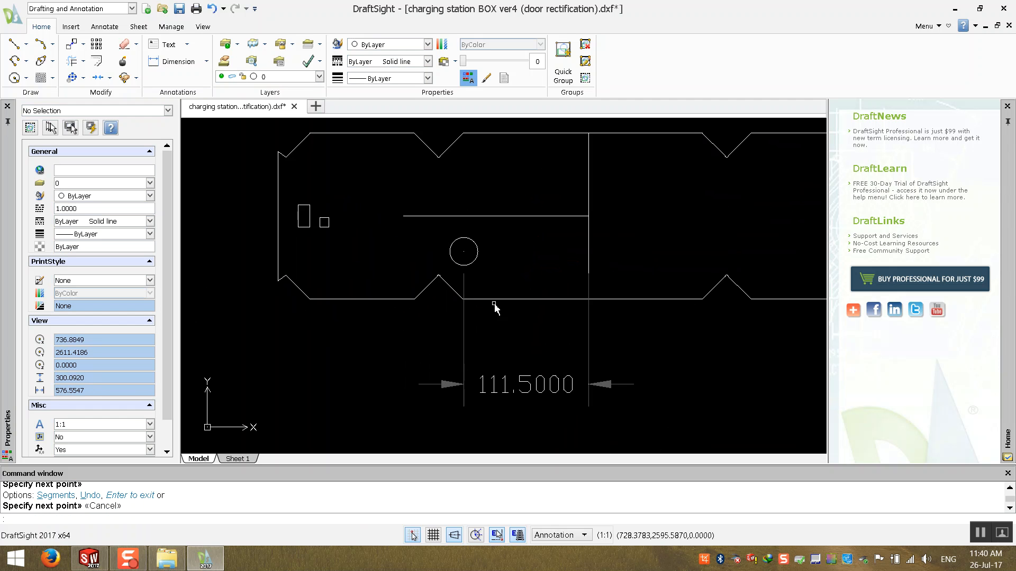
{"action": "left_click", "coordinate": [588, 259]}
{"action": "left_click", "coordinate": [556, 279]}
{"action": "left_click", "coordinate": [623, 324]}
{"action": "left_click", "coordinate": [621, 332]}
{"action": "key", "text": "Escape"}
{"action": "key", "text": "Escape"}
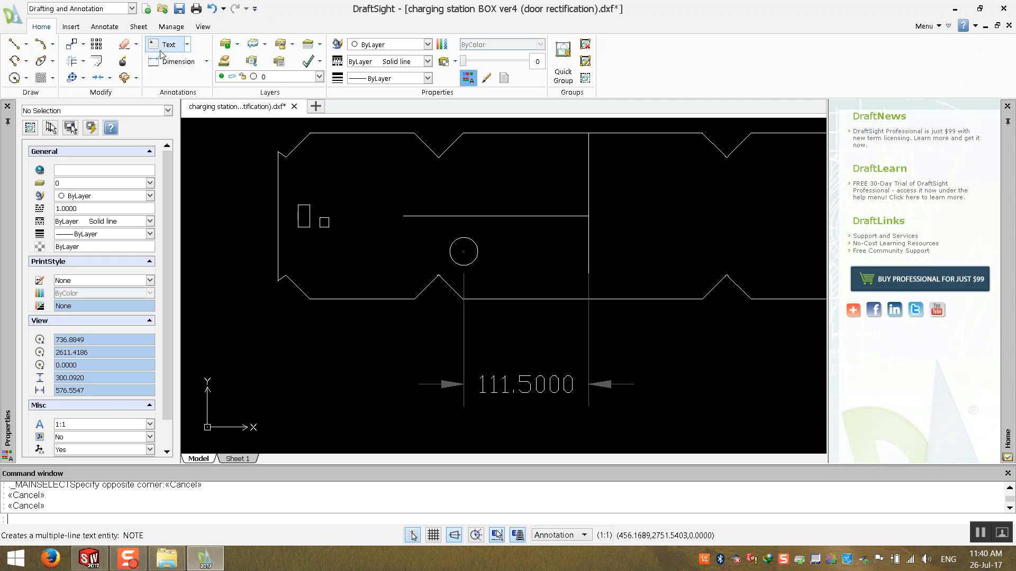
- Add a vertical linear dimension from the horizontal line to the circle's centre, placed to the right
{"action": "left_click", "coordinate": [172, 62]}
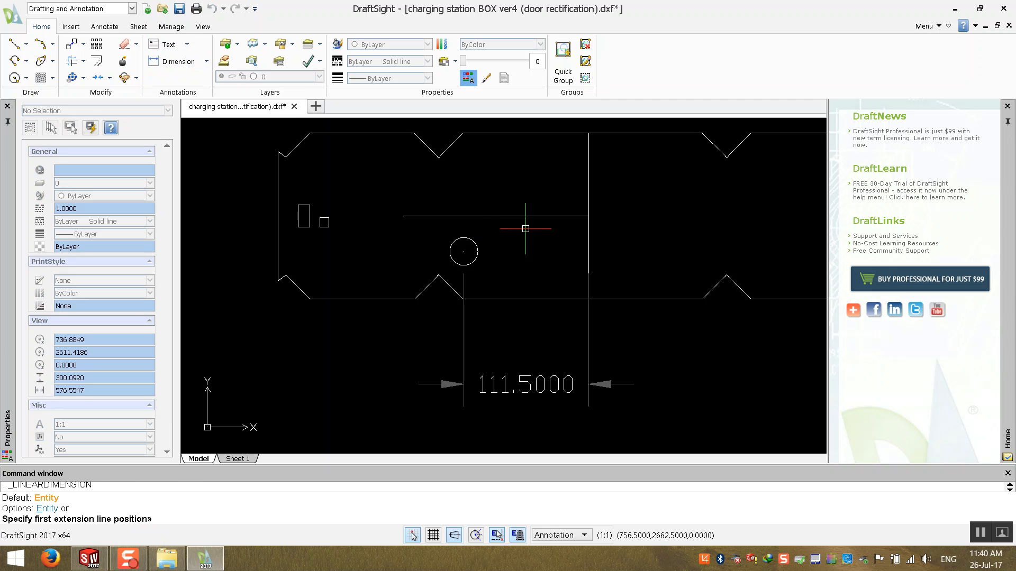
{"action": "left_click", "coordinate": [496, 215]}
{"action": "left_click", "coordinate": [463, 251]}
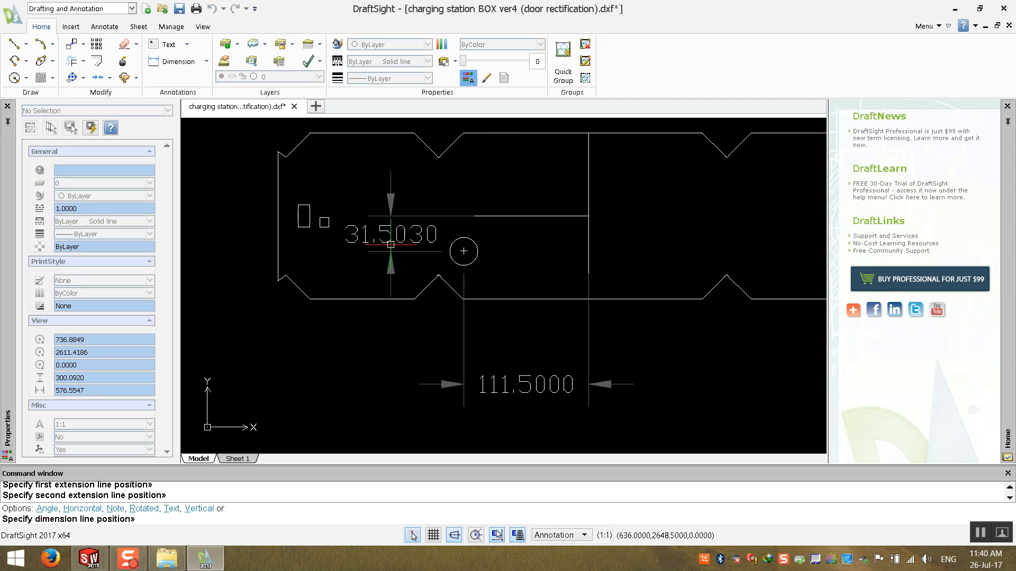
{"action": "left_click", "coordinate": [666, 246]}
{"action": "key", "text": "Escape"}
{"action": "key", "text": "Escape"}
{"action": "scroll", "coordinate": [568, 259], "scroll_direction": "down", "scroll_amount": 3}
{"action": "scroll", "coordinate": [535, 356], "scroll_direction": "up", "scroll_amount": 2}
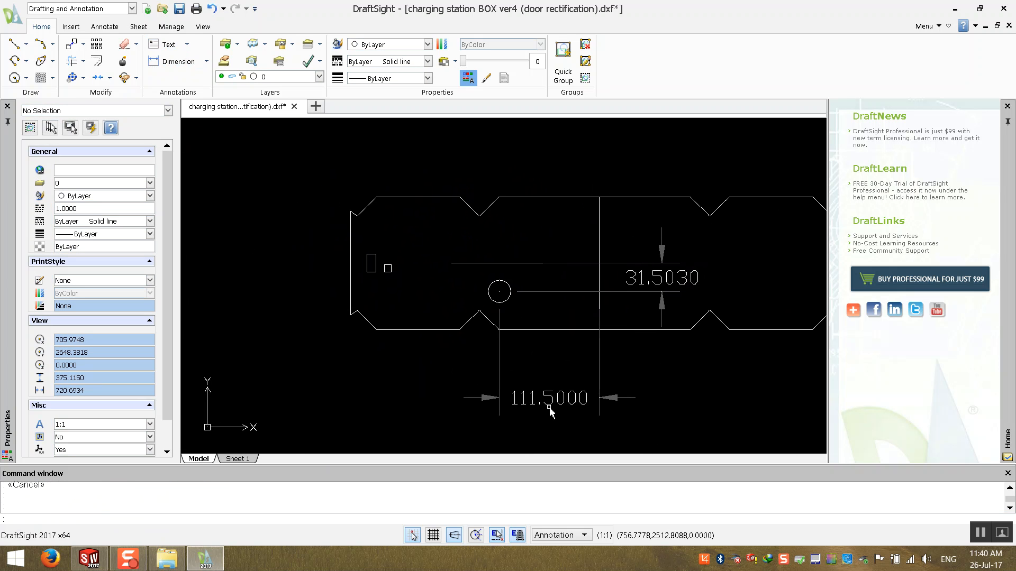
- Switch back to SolidWorks and open part P0007-00 in its own window from the assembly
{"action": "left_click", "coordinate": [539, 408]}
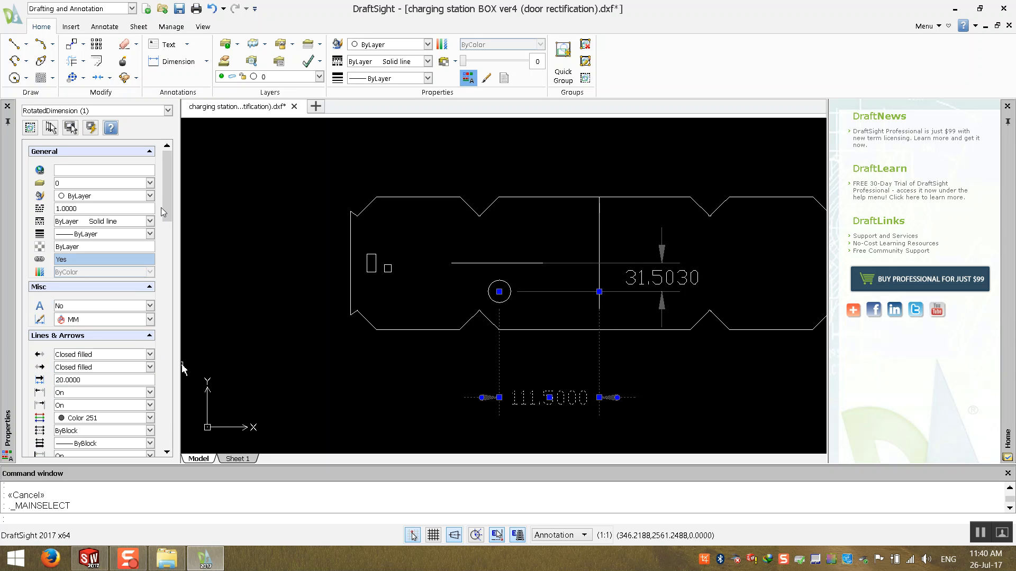
{"action": "left_click_drag", "start_coordinate": [165, 211], "coordinate": [194, 406]}
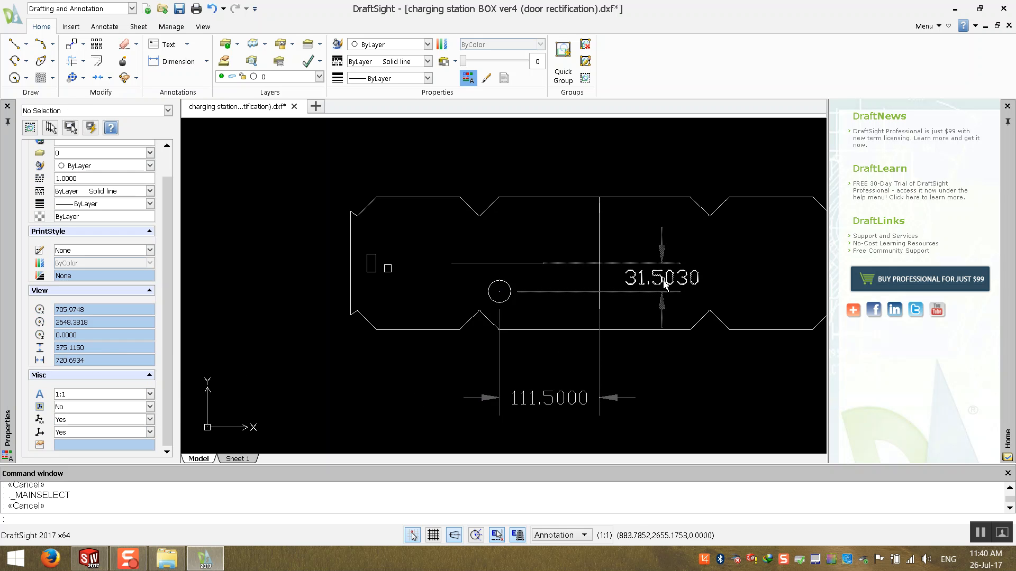
{"action": "left_click", "coordinate": [205, 561]}
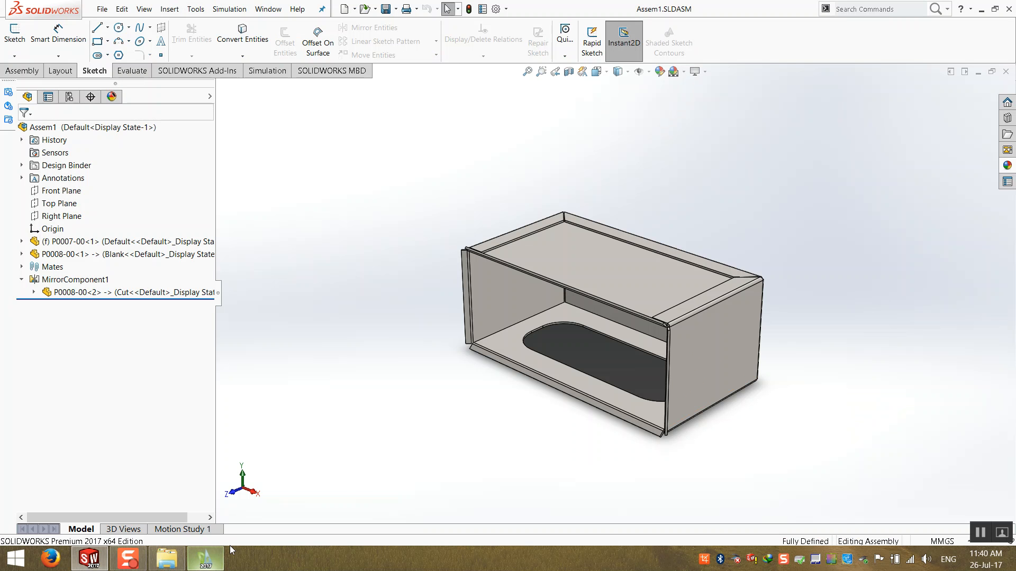
{"action": "right_click", "coordinate": [578, 307]}
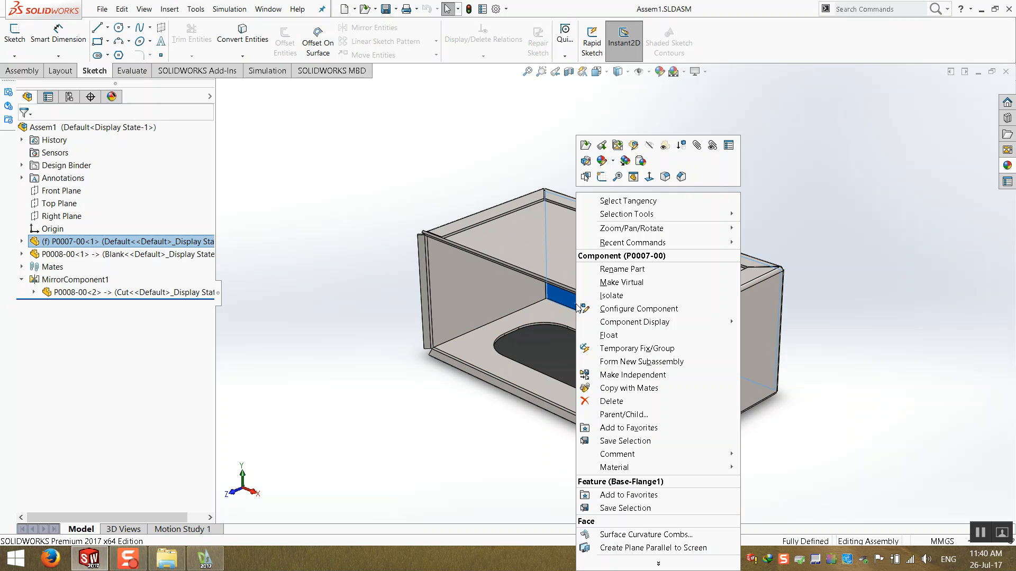
{"action": "left_click", "coordinate": [602, 145]}
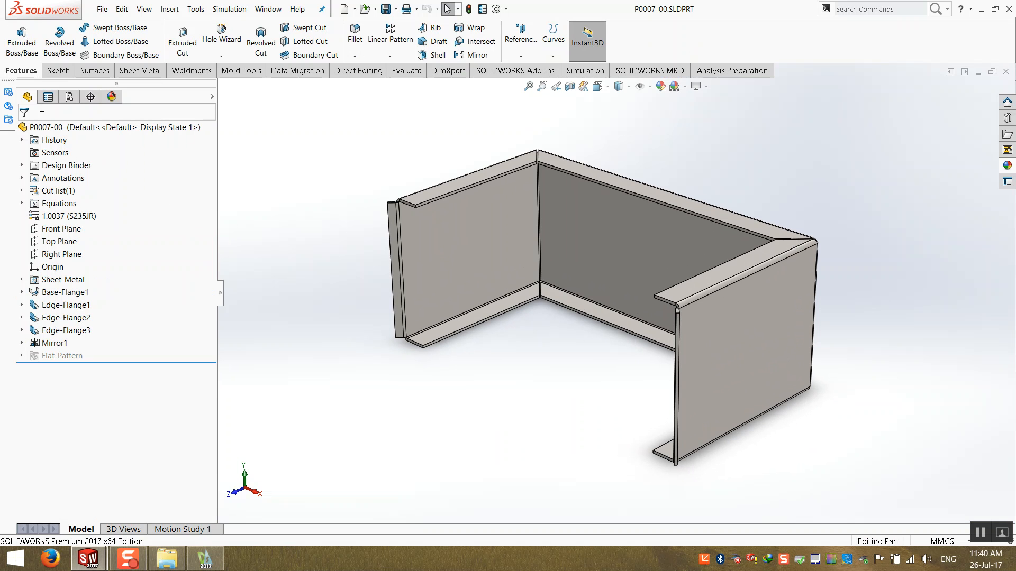
- Start an extruded cut on the box's back wall and sketch a circle about 27 mm in diameter
{"action": "left_click", "coordinate": [182, 40]}
{"action": "left_click", "coordinate": [583, 241]}
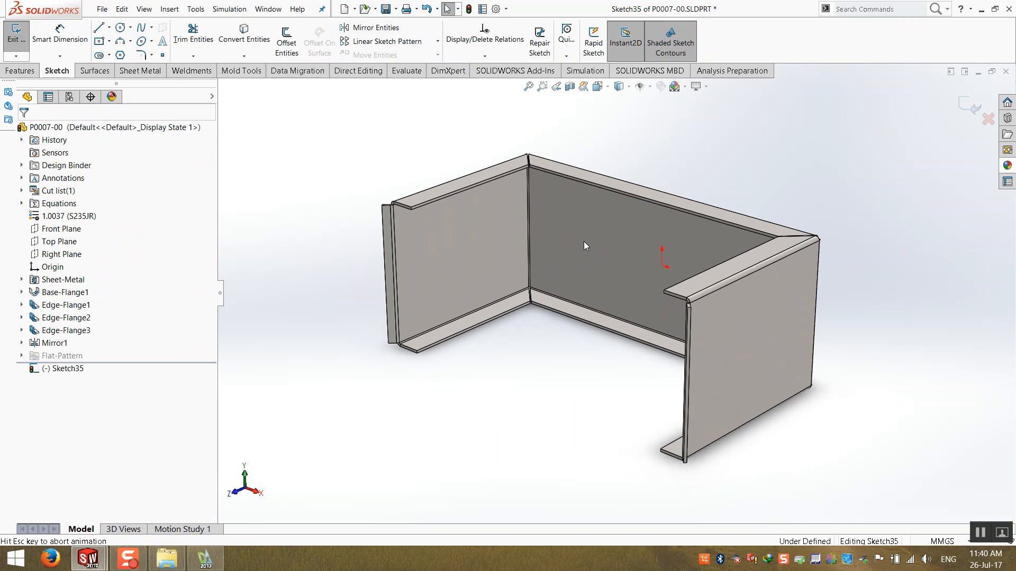
{"action": "left_click", "coordinate": [120, 27]}
{"action": "left_click", "coordinate": [452, 306]}
{"action": "left_click", "coordinate": [453, 332]}
{"action": "right_click_drag", "start_coordinate": [465, 351], "coordinate": [468, 332]}
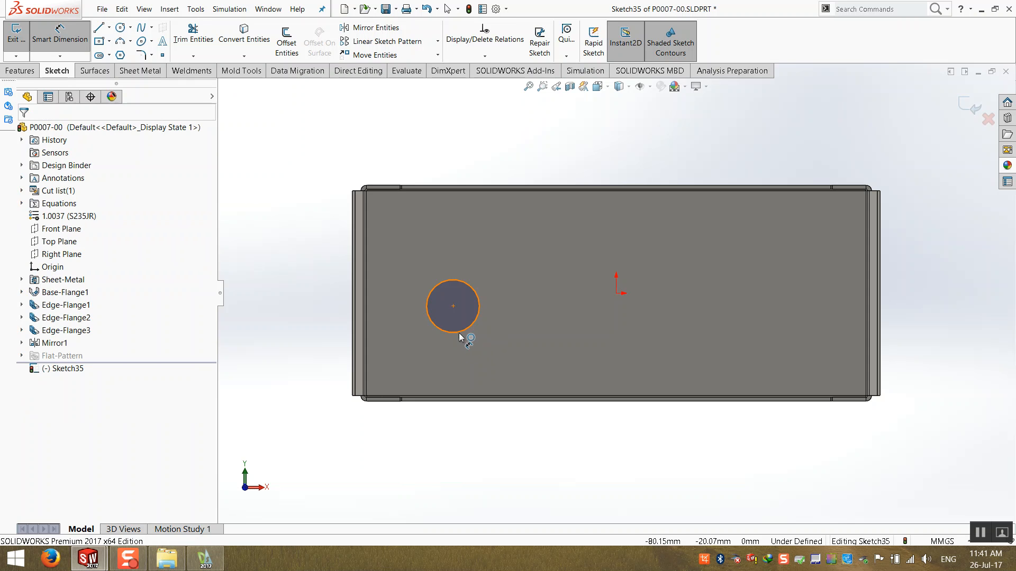
- Dimension the horizontal distance from the circle's centre to the origin as 111.5 mm
{"action": "left_click", "coordinate": [458, 333]}
{"action": "left_click", "coordinate": [615, 293]}
{"action": "left_click", "coordinate": [528, 454]}
{"action": "type", "text": "1"}
{"action": "key", "text": "Return"}
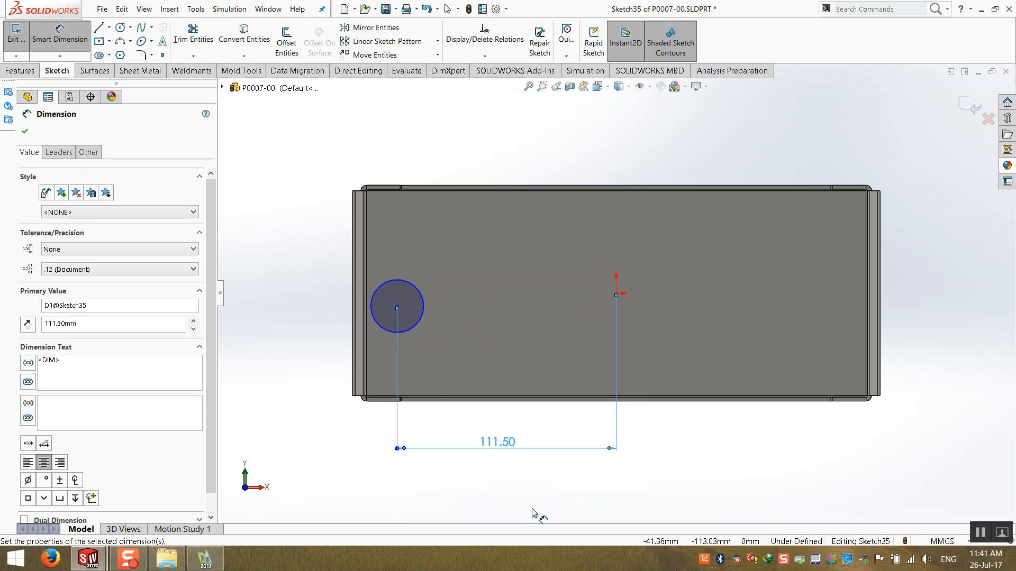
- Move the circle below the origin and dimension its vertical distance from the origin as 31.5 mm
{"action": "left_click", "coordinate": [207, 560]}
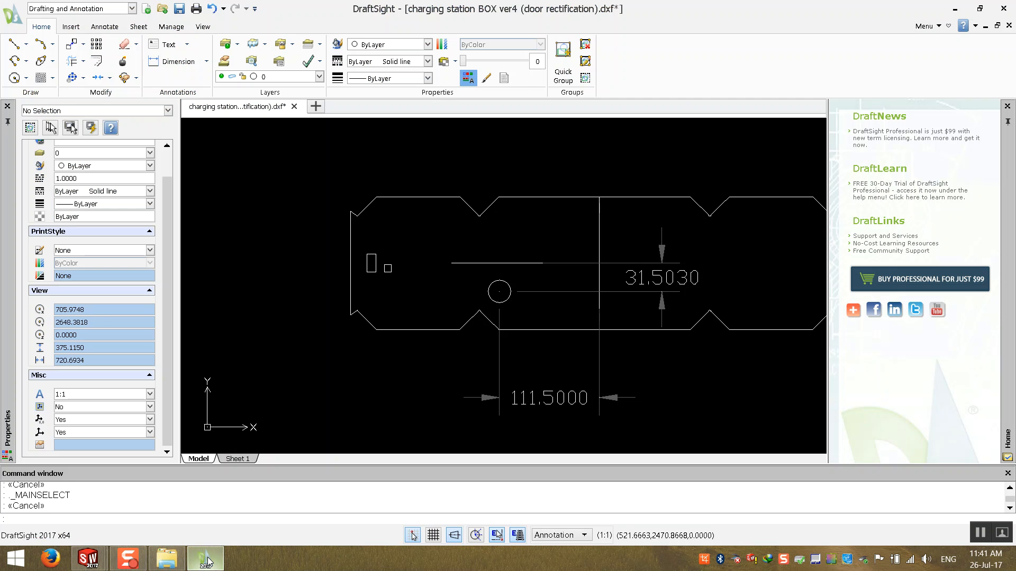
{"action": "left_click", "coordinate": [207, 560]}
{"action": "left_click_drag", "start_coordinate": [397, 306], "coordinate": [396, 341]}
{"action": "left_click", "coordinate": [322, 338]}
{"action": "left_click", "coordinate": [61, 38]}
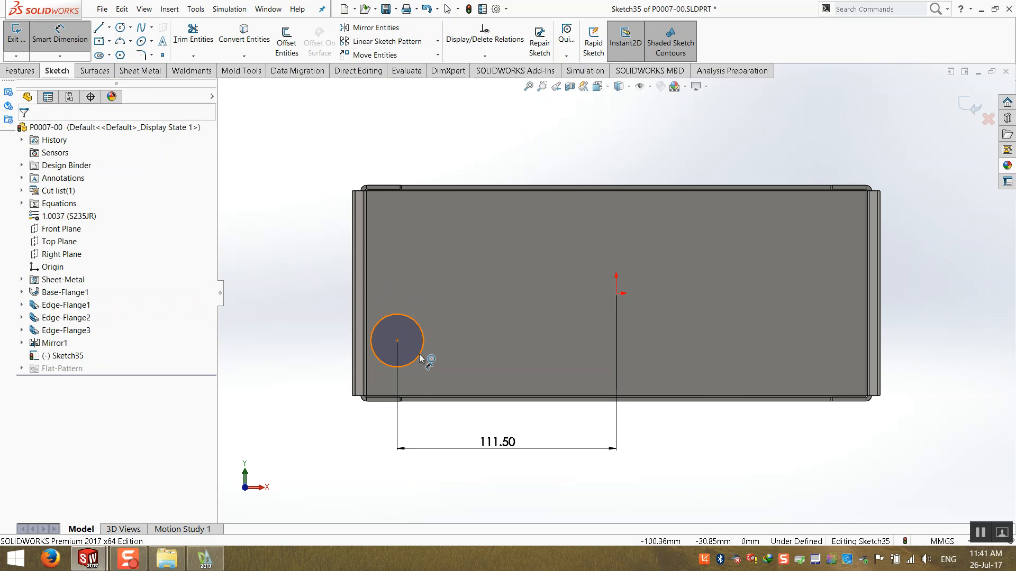
{"action": "left_click", "coordinate": [421, 359]}
{"action": "left_click", "coordinate": [616, 292]}
{"action": "left_click", "coordinate": [277, 329]}
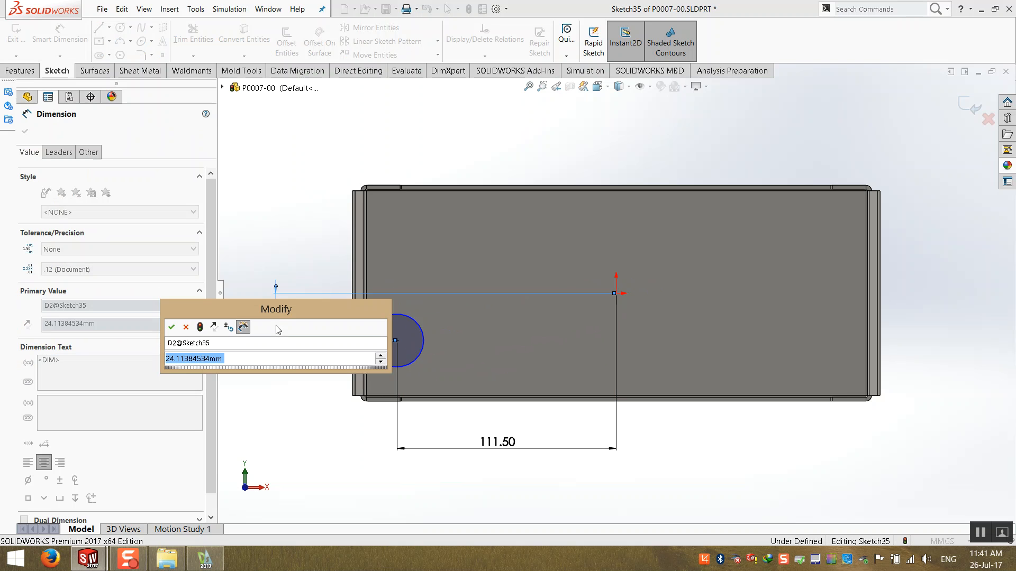
{"action": "type", "text": "31.5"}
{"action": "key", "text": "Return"}
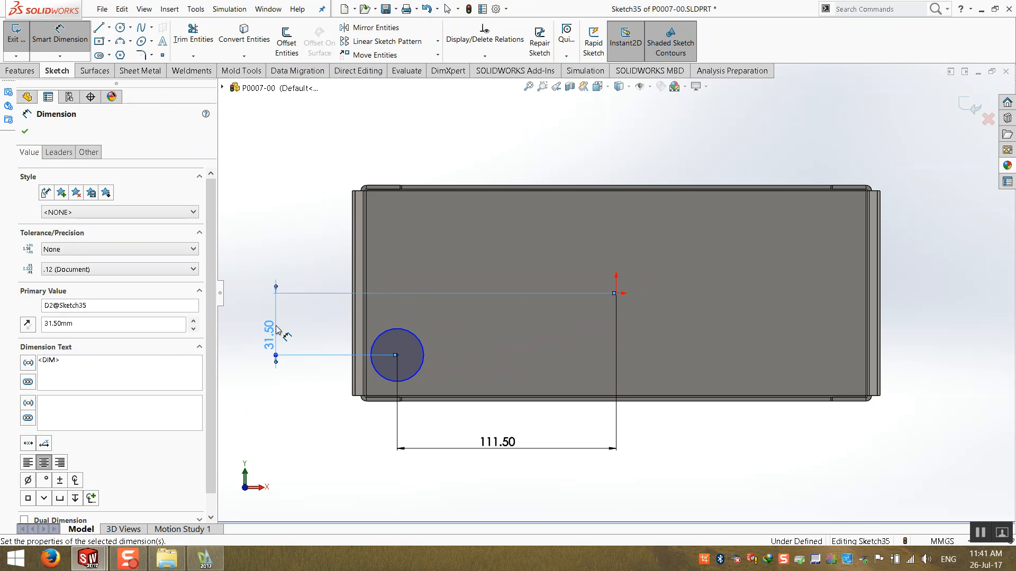
- Switch to DraftSight and add a radius dimension to the panel's circle, placed below left of it
{"action": "left_click", "coordinate": [221, 563]}
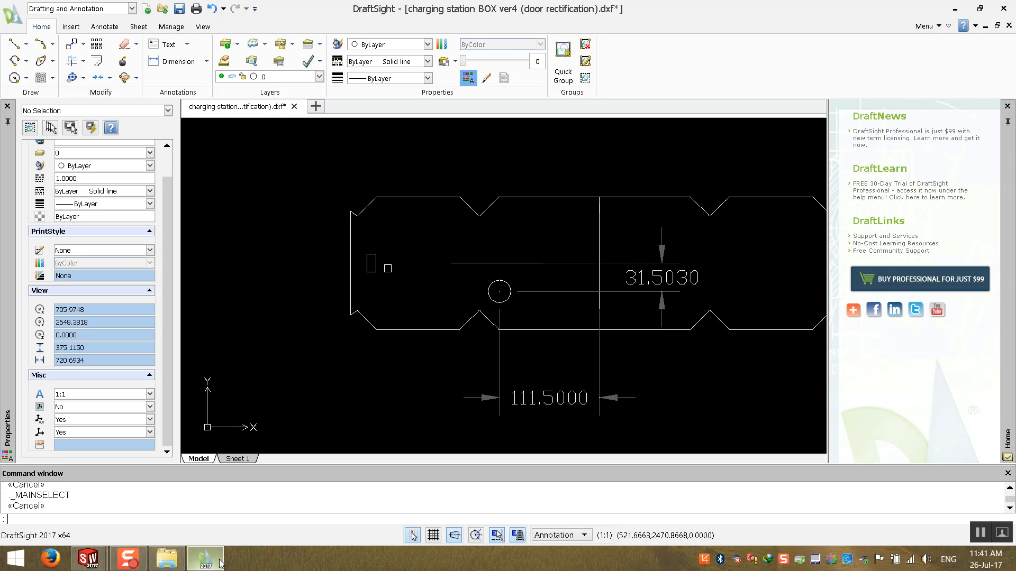
{"action": "left_click", "coordinate": [221, 563]}
{"action": "left_click", "coordinate": [275, 431]}
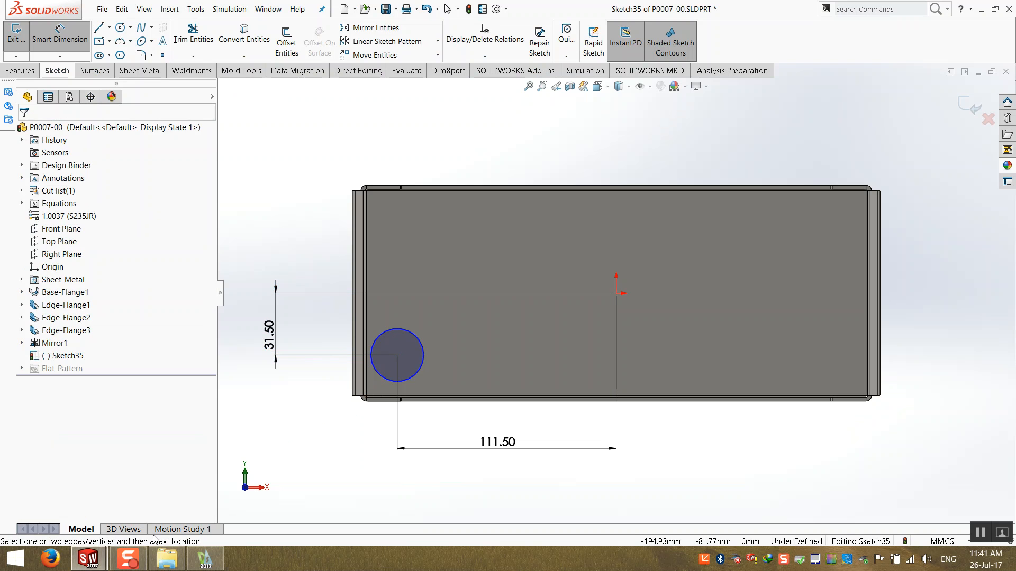
{"action": "left_click", "coordinate": [206, 559]}
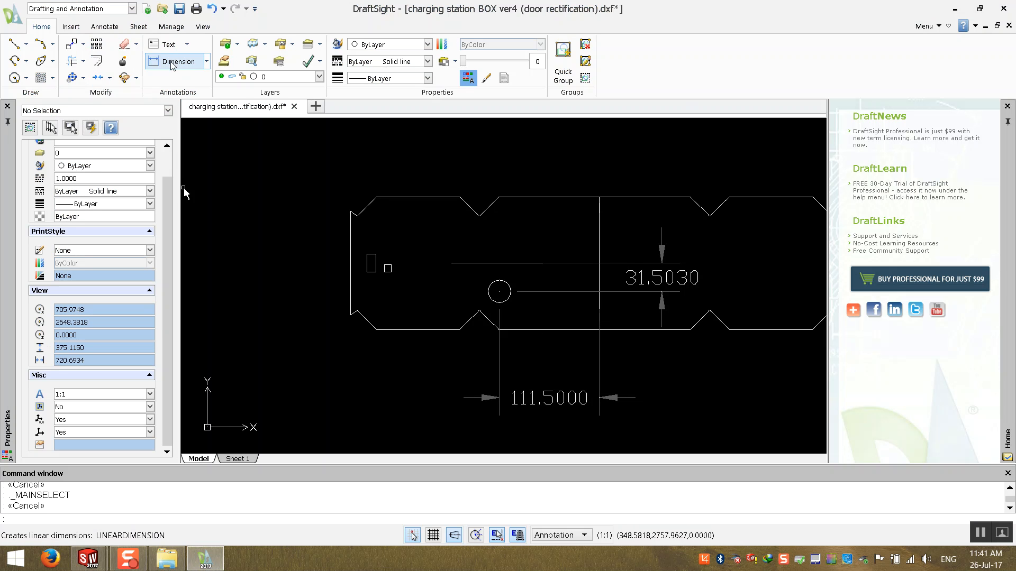
{"action": "left_click", "coordinate": [206, 61]}
{"action": "left_click", "coordinate": [179, 79]}
{"action": "left_click", "coordinate": [491, 302]}
{"action": "left_click", "coordinate": [433, 394]}
{"action": "key", "text": "Escape"}
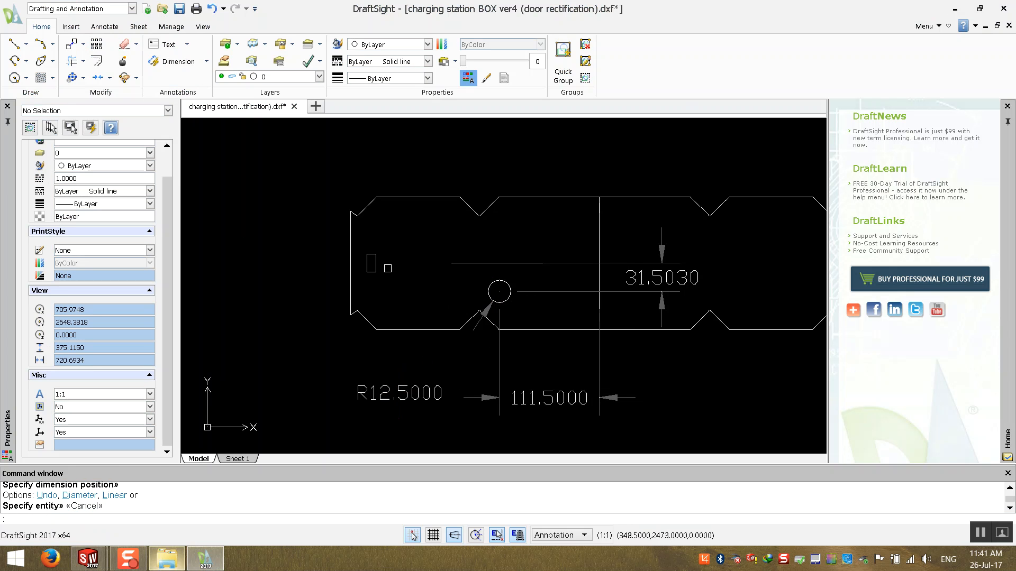
- Return to SolidWorks and dimension the circle's diameter as 12.5*2 mm
{"action": "left_click", "coordinate": [209, 562]}
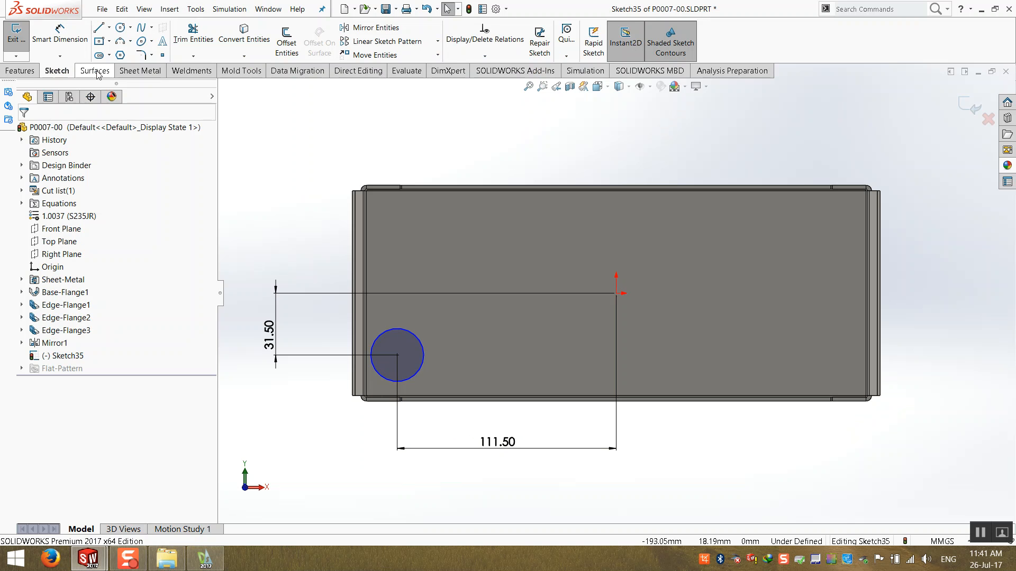
{"action": "left_click", "coordinate": [60, 32]}
{"action": "left_click", "coordinate": [416, 374]}
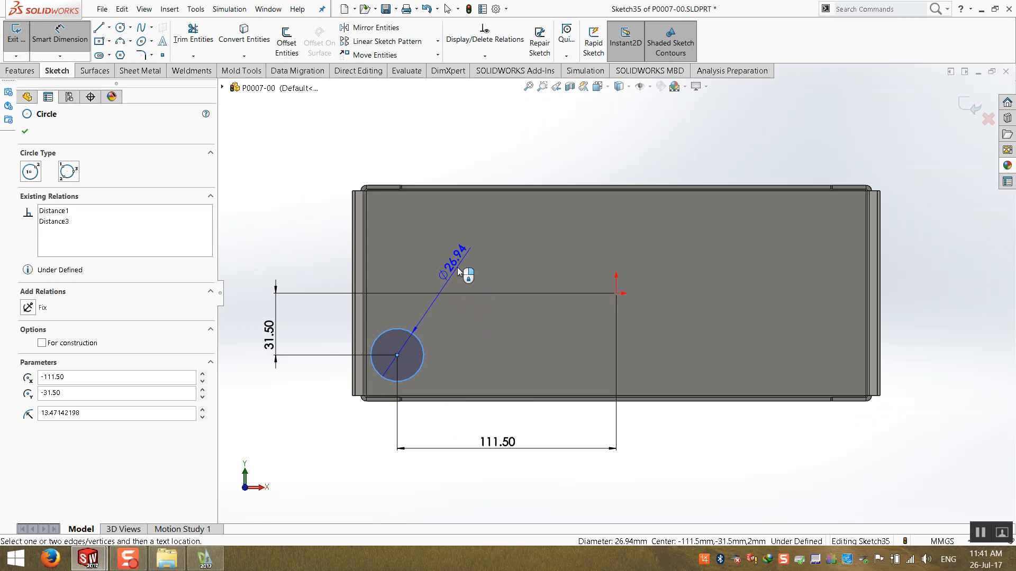
{"action": "left_click", "coordinate": [459, 272]}
{"action": "type", "text": "12."}
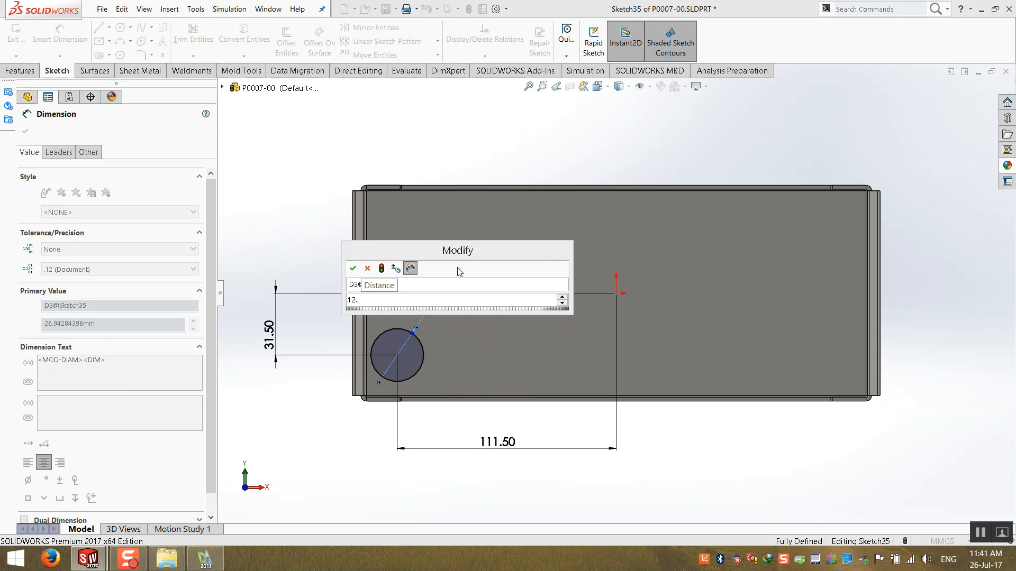
{"action": "type", "text": "5*"}
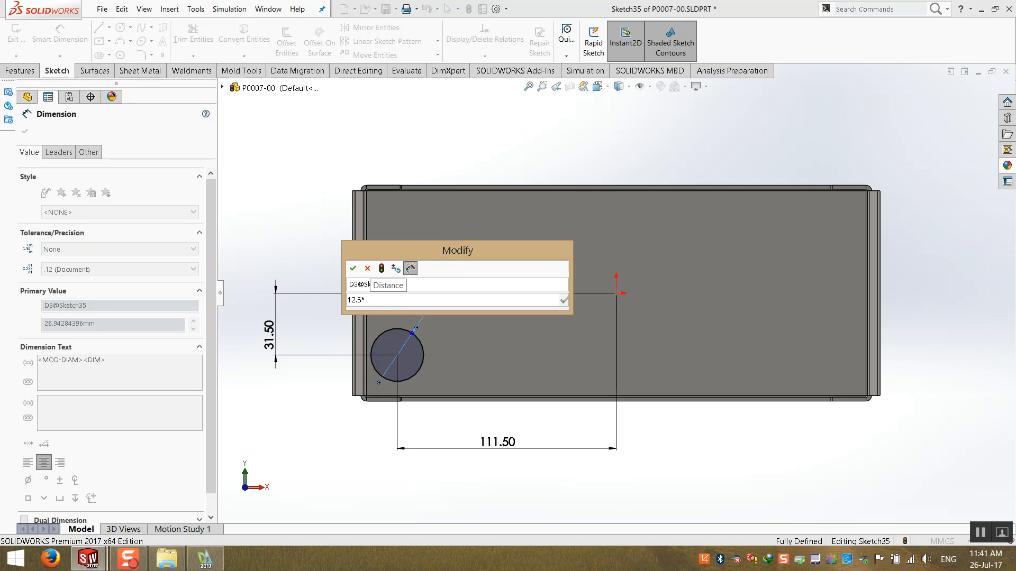
{"action": "type", "text": "2"}
{"action": "key", "text": "Return"}
{"action": "key", "text": "Escape"}
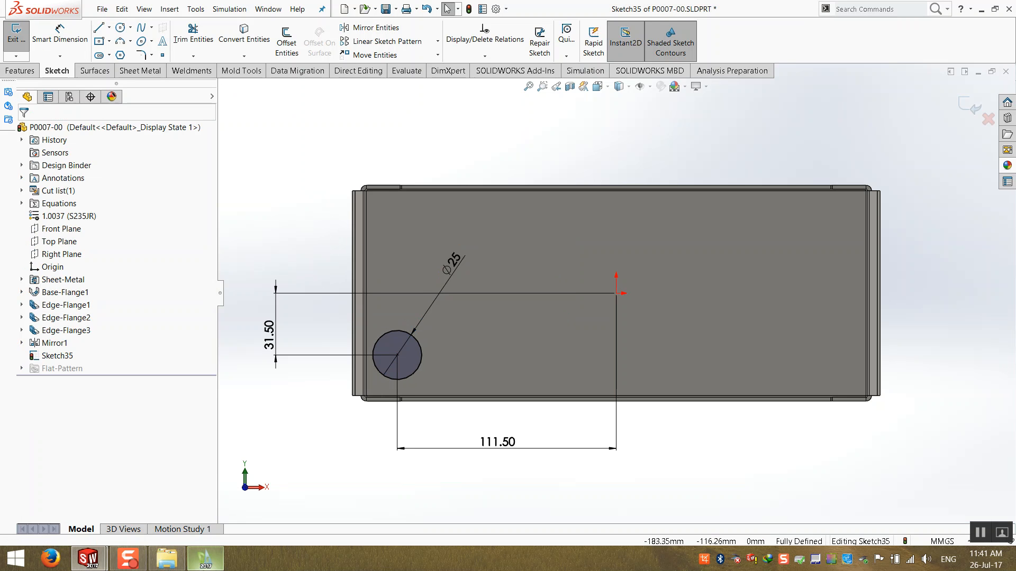
- Finish the extruded cut to make the circular hole through the back wall
{"action": "key", "text": "alt+Tab"}
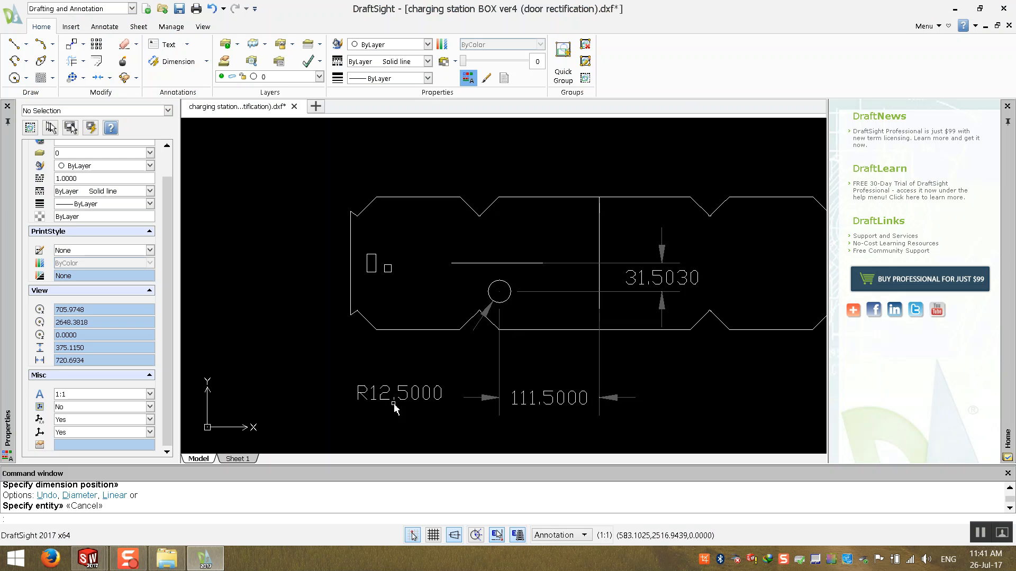
{"action": "left_click", "coordinate": [221, 565]}
{"action": "key", "text": "f"}
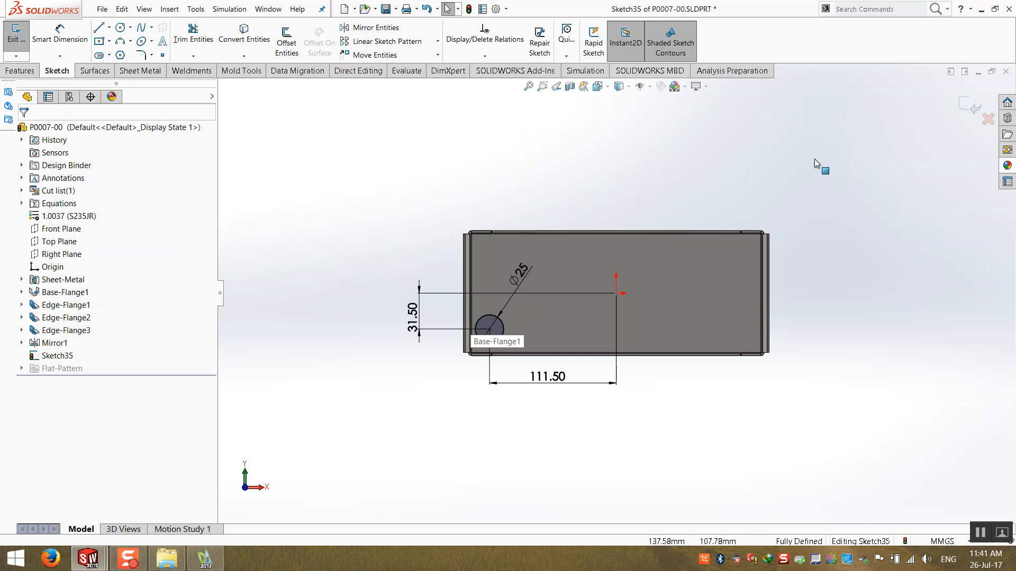
{"action": "left_click", "coordinate": [957, 100]}
{"action": "left_click", "coordinate": [27, 135]}
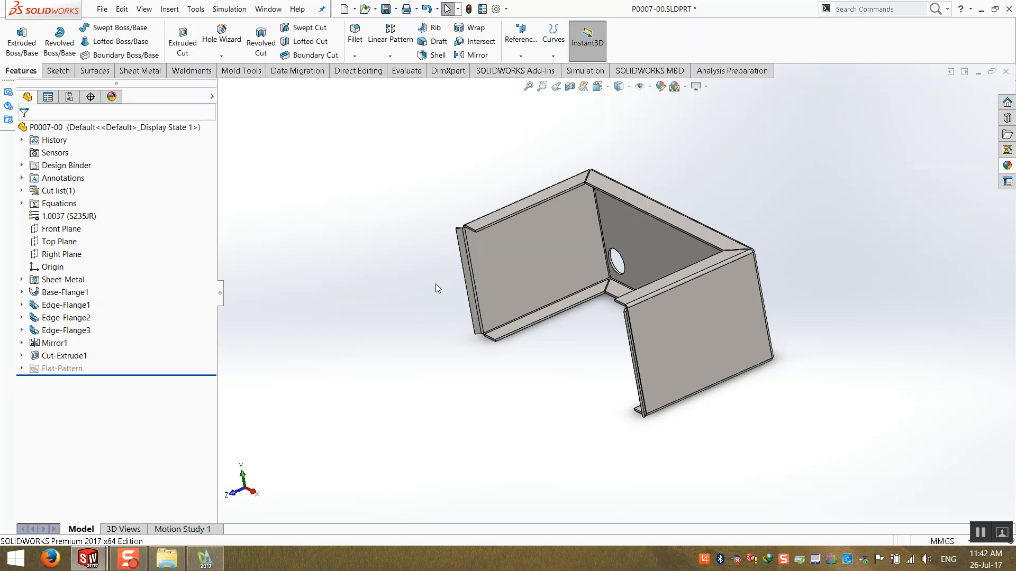
- Close the part, return to the assembly and open part P0008-00 in its own window
{"action": "key", "text": "ctrl+7"}
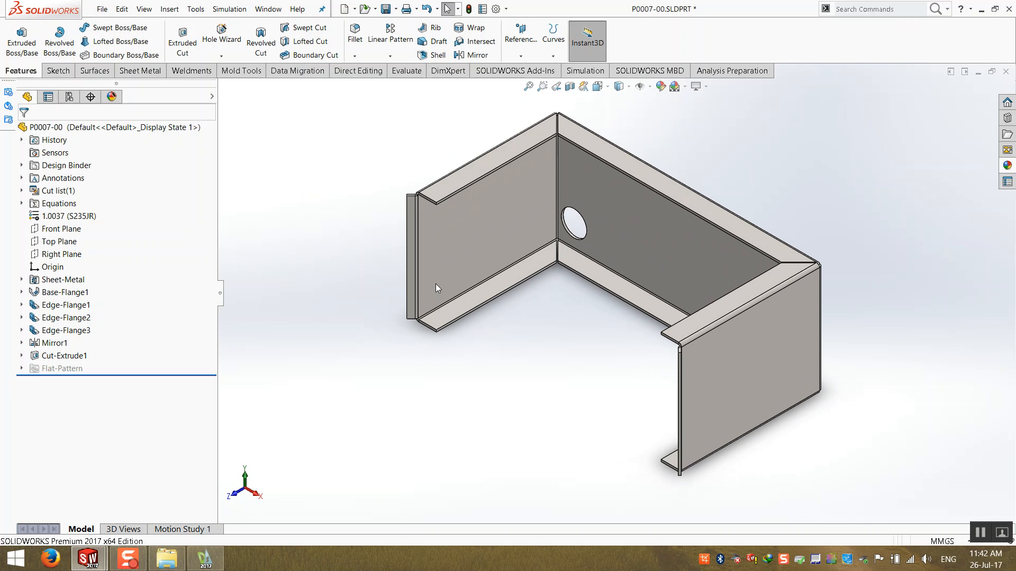
{"action": "left_click", "coordinate": [1005, 71]}
{"action": "left_click", "coordinate": [527, 280]}
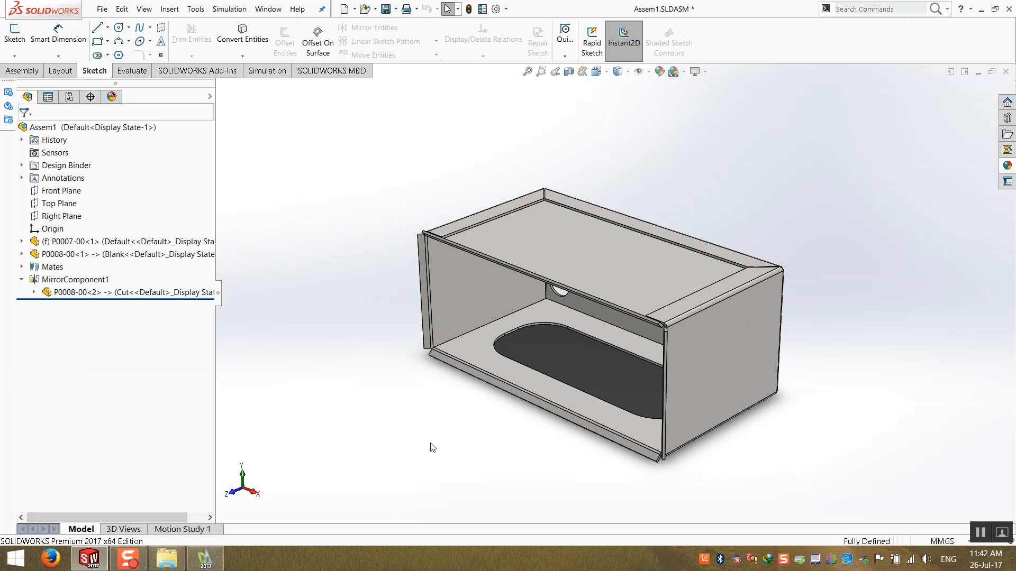
{"action": "middle_click_drag", "start_coordinate": [458, 432], "coordinate": [490, 376]}
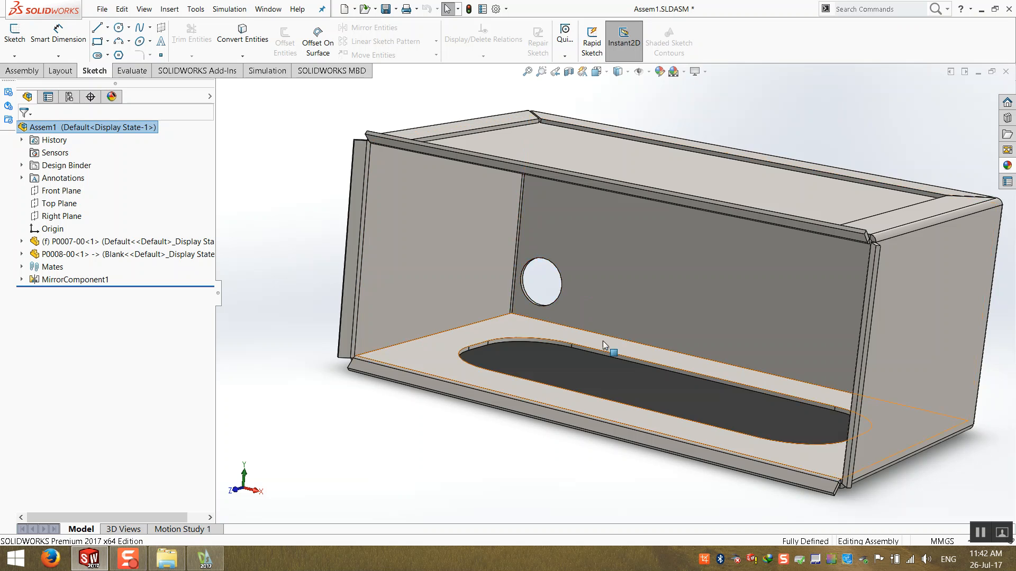
{"action": "middle_click_drag", "start_coordinate": [605, 344], "coordinate": [588, 351]}
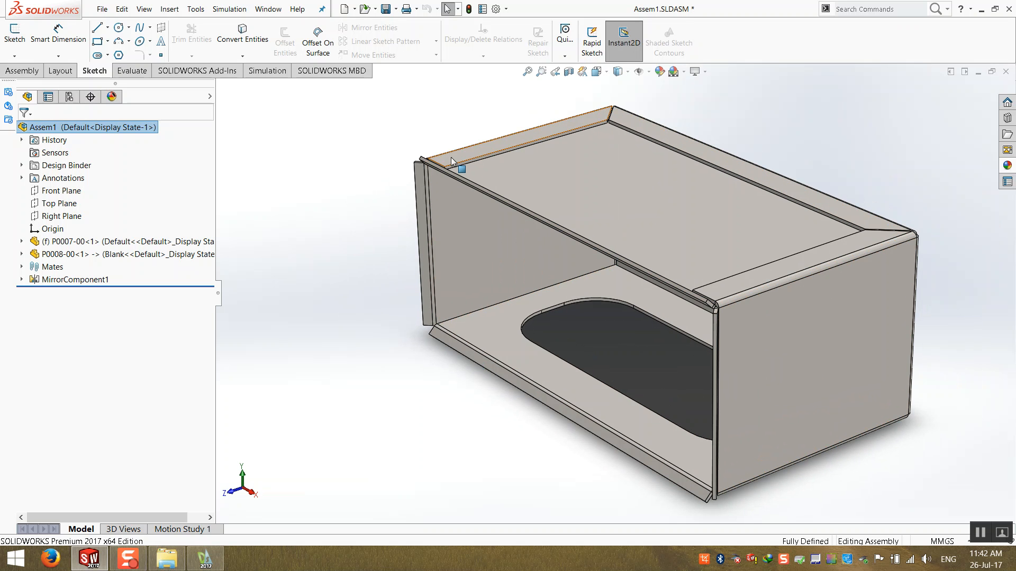
{"action": "scroll", "coordinate": [687, 306], "scroll_direction": "down", "scroll_amount": 5}
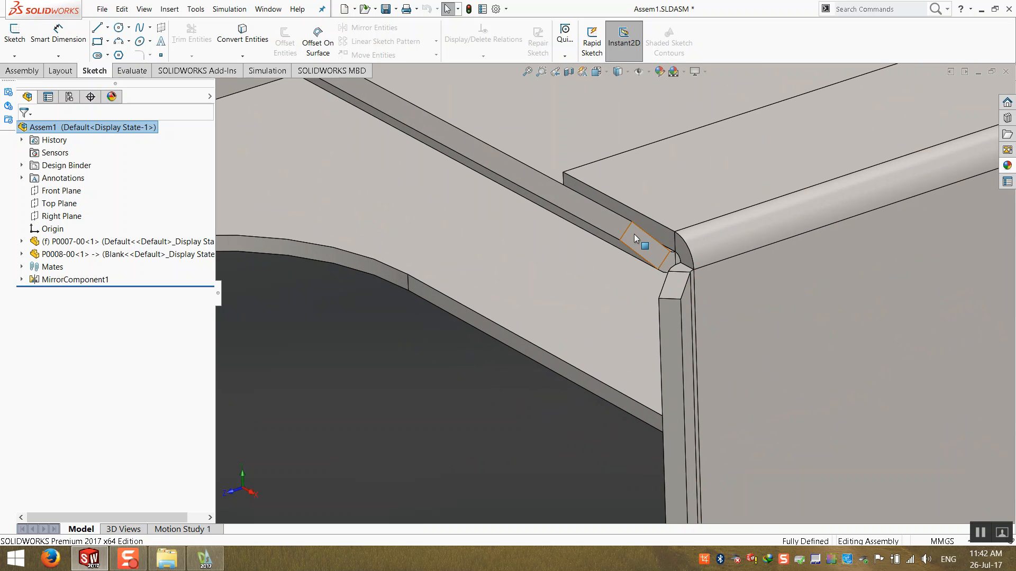
{"action": "mouse_move", "coordinate": [589, 194]}
{"action": "middle_mouse_down"}
{"action": "mouse_move", "coordinate": [673, 141]}
{"action": "mouse_move", "coordinate": [631, 199]}
{"action": "mouse_move", "coordinate": [671, 265]}
{"action": "mouse_move", "coordinate": [632, 268]}
{"action": "mouse_move", "coordinate": [623, 344]}
{"action": "mouse_move", "coordinate": [646, 356]}
{"action": "mouse_move", "coordinate": [640, 295]}
{"action": "mouse_move", "coordinate": [630, 356]}
{"action": "mouse_move", "coordinate": [589, 204]}
{"action": "middle_mouse_up"}
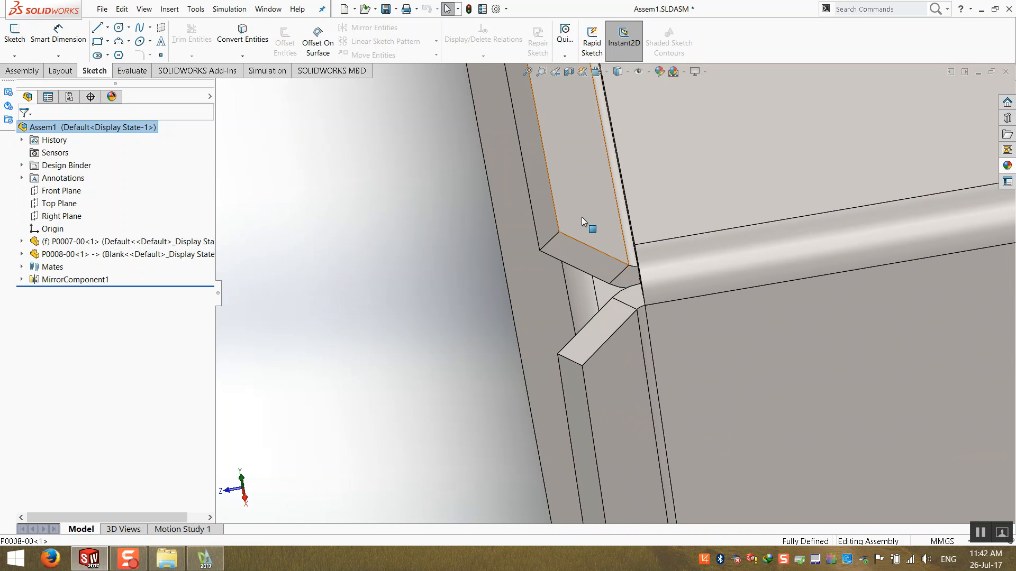
{"action": "right_click", "coordinate": [575, 234]}
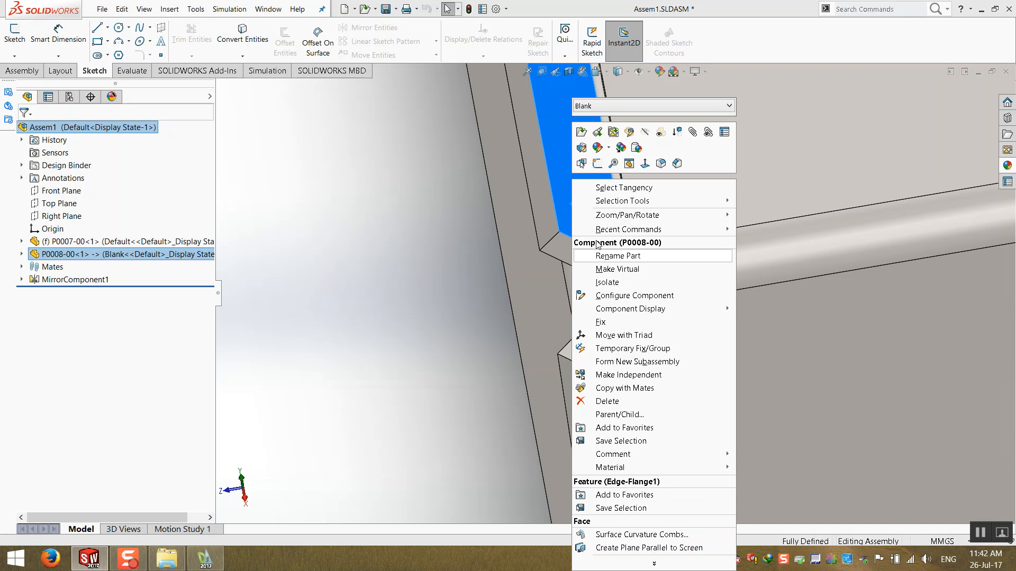
{"action": "left_click", "coordinate": [582, 143]}
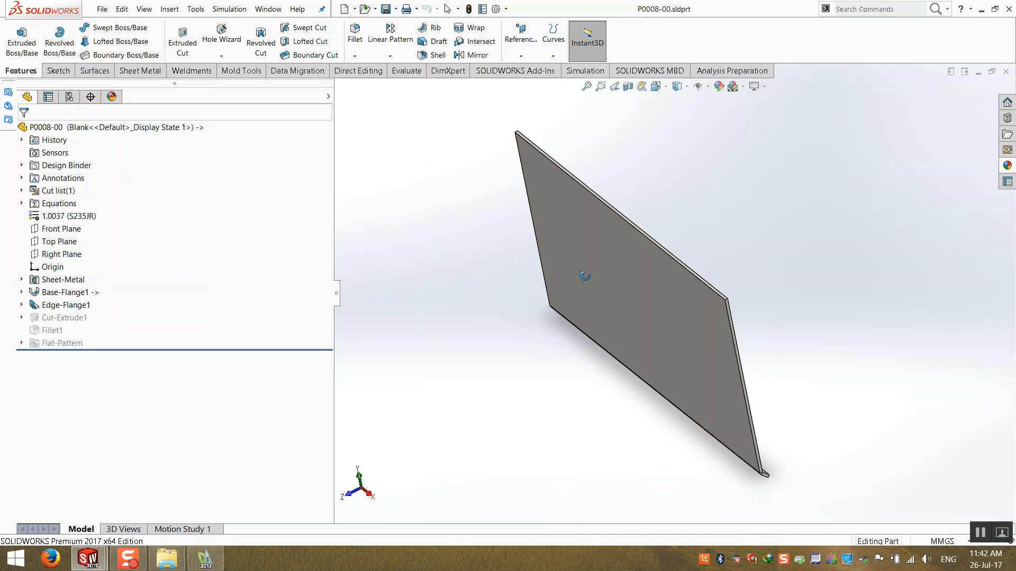
{"action": "middle_click_drag", "start_coordinate": [490, 261], "coordinate": [347, 294]}
{"action": "middle_click_drag", "start_coordinate": [539, 371], "coordinate": [574, 415]}
{"action": "scroll", "coordinate": [481, 350], "scroll_direction": "down", "scroll_amount": 7}
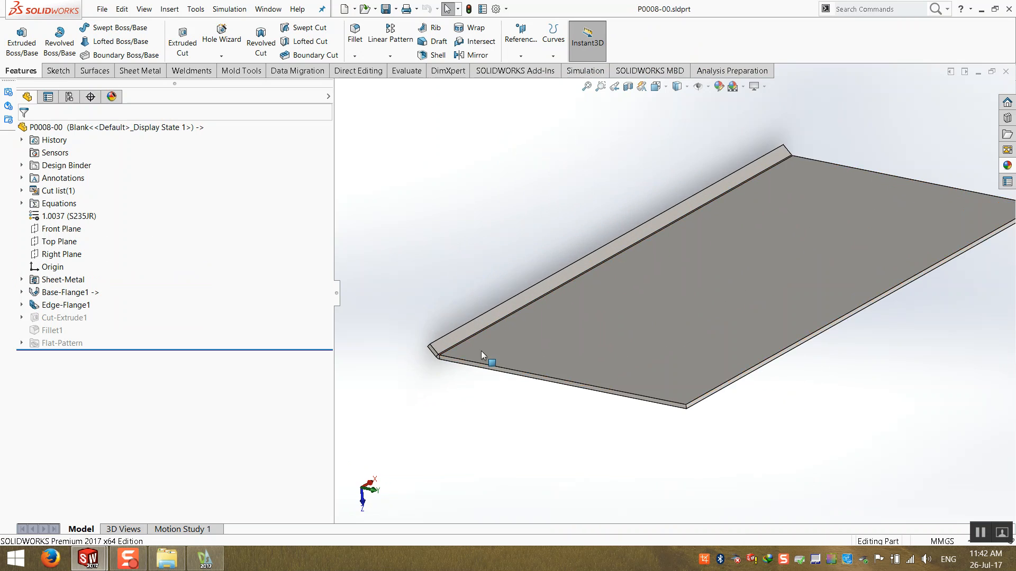
{"action": "scroll", "coordinate": [479, 345], "scroll_direction": "down", "scroll_amount": 6}
{"action": "middle_click_drag", "start_coordinate": [503, 317], "coordinate": [485, 335]}
{"action": "left_click", "coordinate": [470, 354]}
{"action": "left_click", "coordinate": [423, 368]}
{"action": "left_click", "coordinate": [346, 74]}
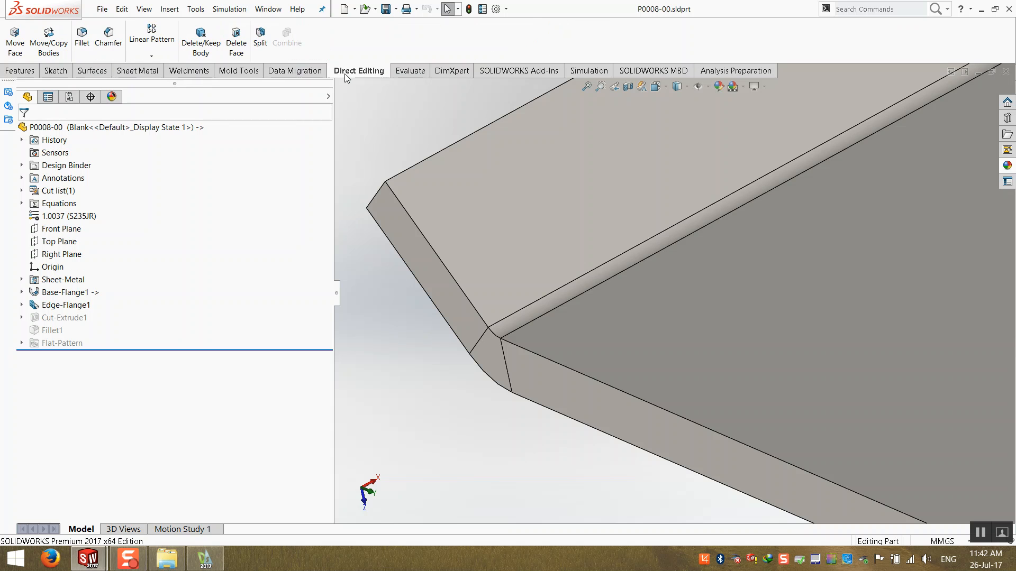
{"action": "left_click", "coordinate": [13, 52]}
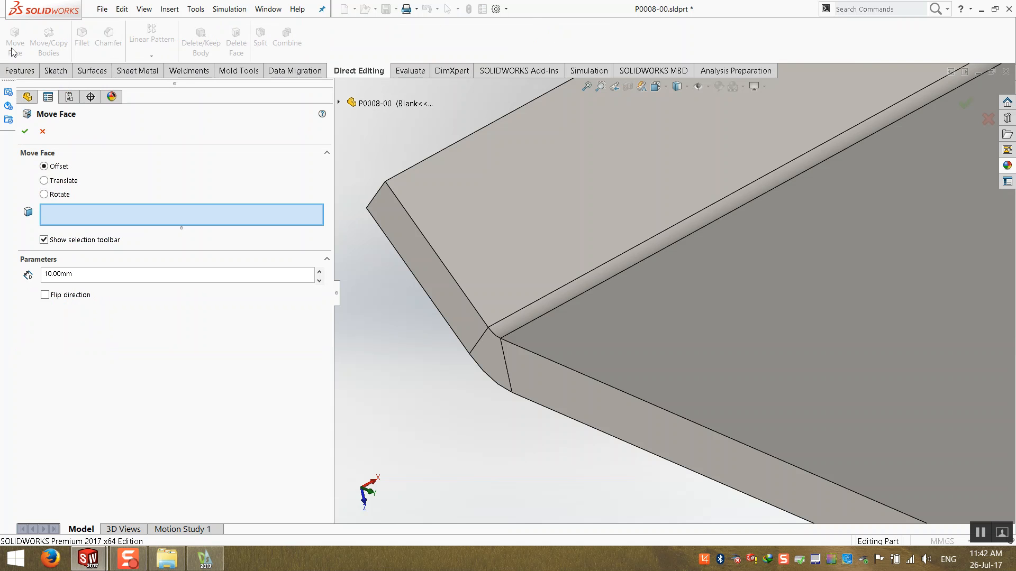
{"action": "scroll", "coordinate": [364, 270], "scroll_direction": "down", "scroll_amount": 10}
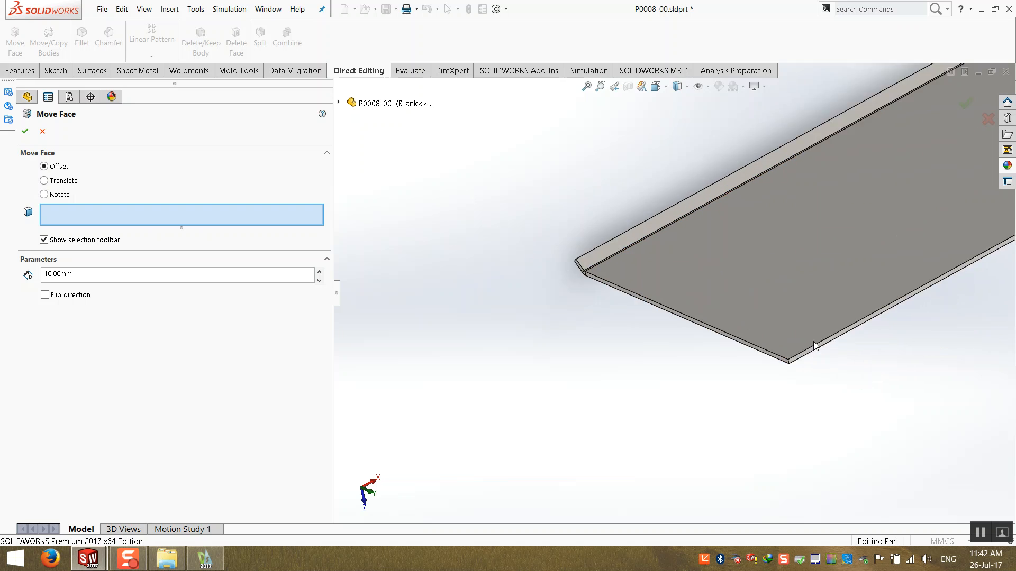
{"action": "left_click", "coordinate": [736, 365]}
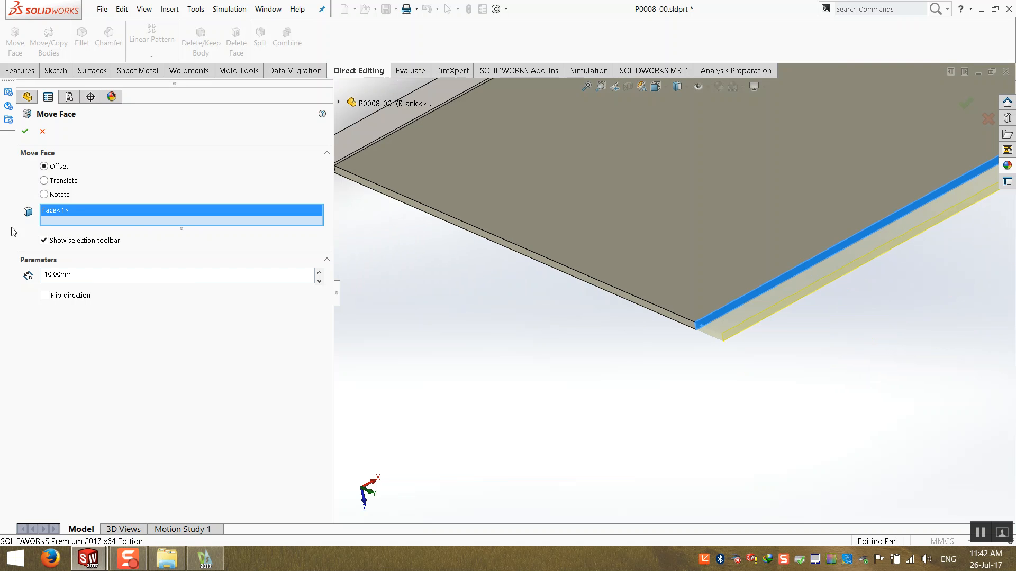
{"action": "left_click", "coordinate": [319, 272]}
{"action": "left_click", "coordinate": [319, 272]}
{"action": "left_click", "coordinate": [318, 272]}
{"action": "left_click", "coordinate": [319, 272]}
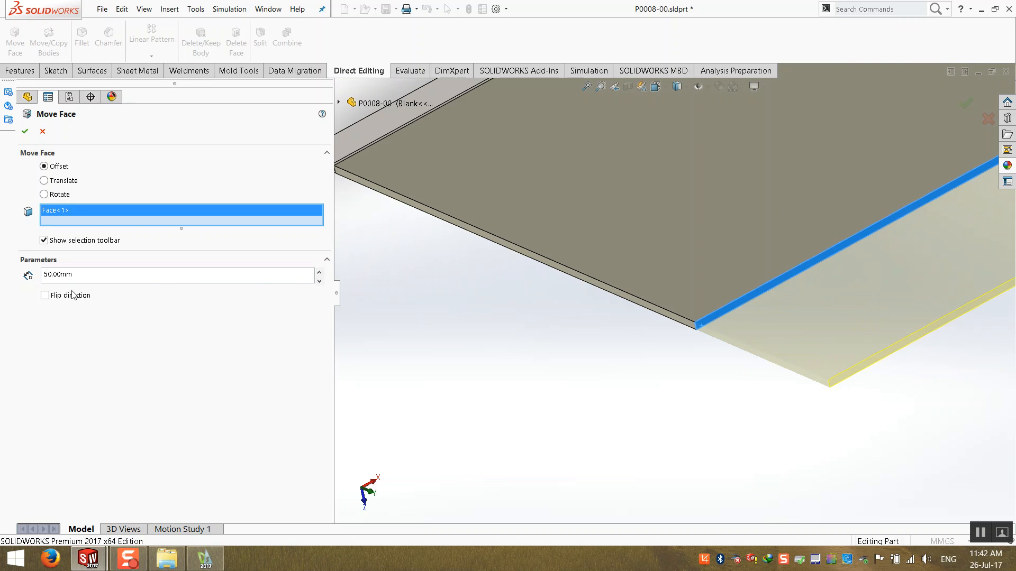
{"action": "left_click", "coordinate": [62, 296]}
{"action": "left_click", "coordinate": [62, 296]}
{"action": "left_click", "coordinate": [40, 132]}
- Rotate one end face of the flange 45 degrees about its inner edge, with direction flipped, using Move Face
{"action": "middle_click_drag", "start_coordinate": [455, 371], "coordinate": [578, 233]}
{"action": "scroll", "coordinate": [577, 232], "scroll_direction": "down", "scroll_amount": 3}
{"action": "left_click", "coordinate": [15, 42]}
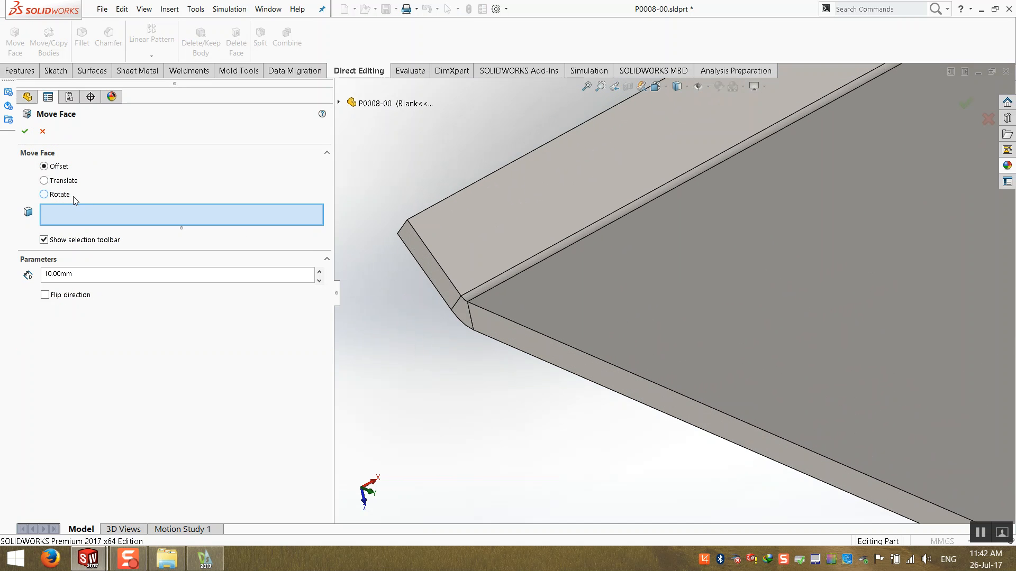
{"action": "left_click", "coordinate": [54, 195]}
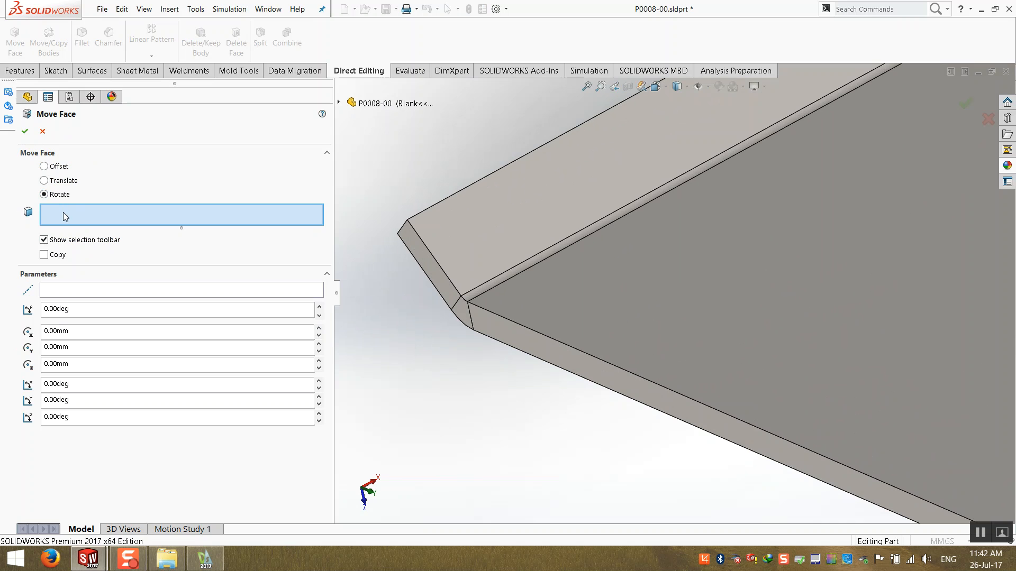
{"action": "left_click", "coordinate": [418, 264]}
{"action": "scroll", "coordinate": [455, 304], "scroll_direction": "down", "scroll_amount": 2}
{"action": "scroll", "coordinate": [455, 304], "scroll_direction": "down", "scroll_amount": 2}
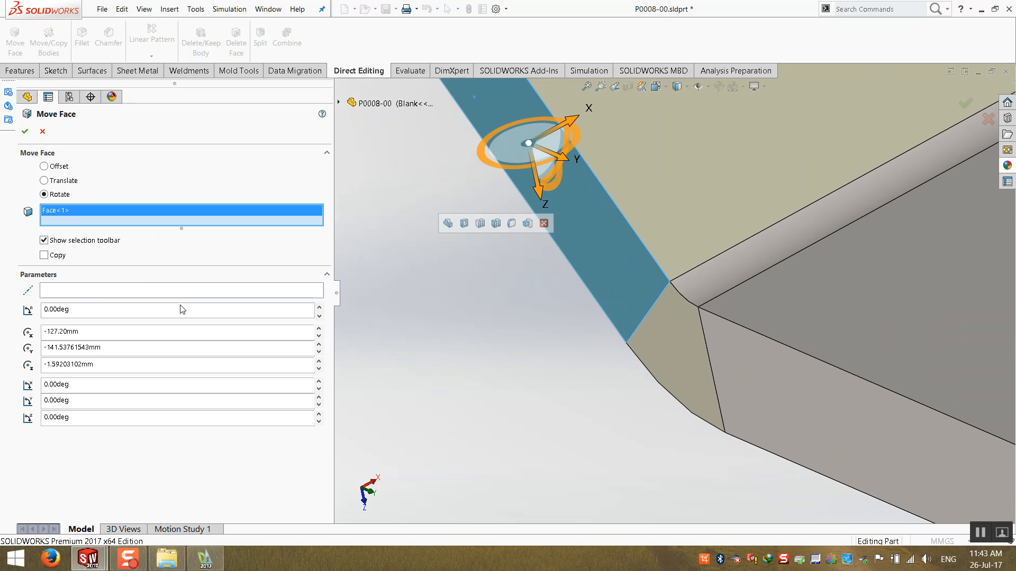
{"action": "left_click", "coordinate": [94, 292]}
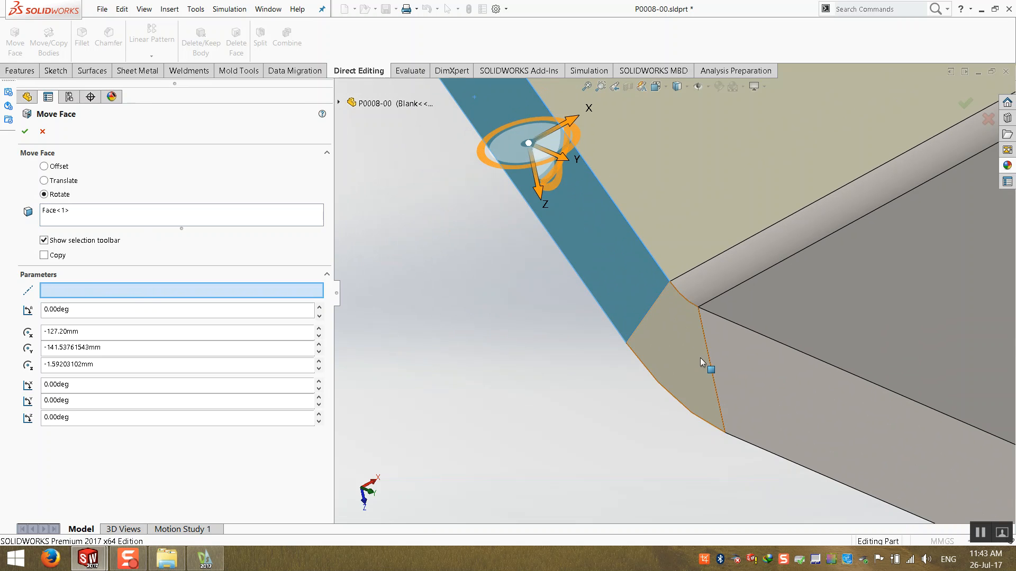
{"action": "left_click", "coordinate": [643, 320]}
{"action": "scroll", "coordinate": [613, 338], "scroll_direction": "up", "scroll_amount": 2}
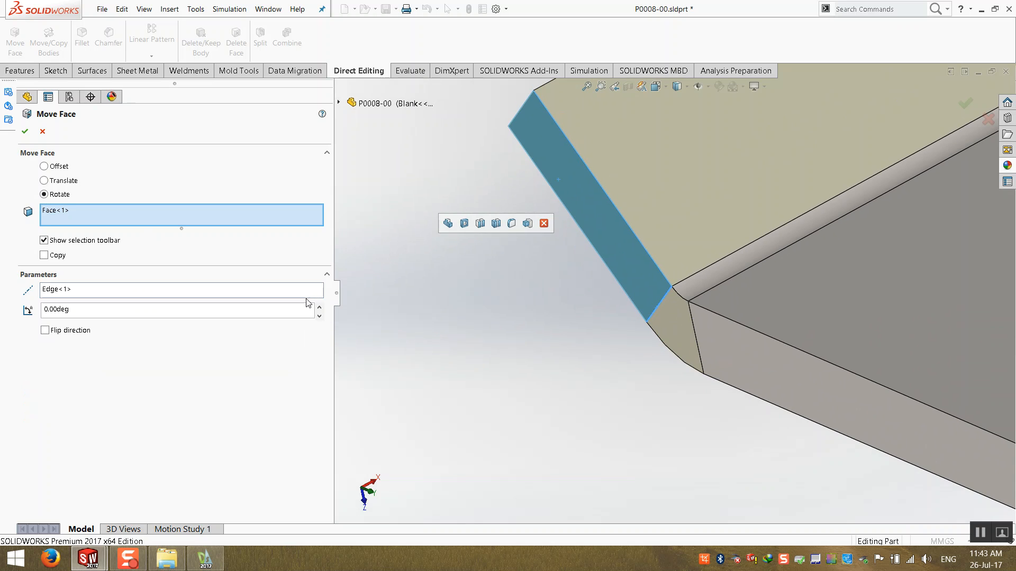
{"action": "left_click", "coordinate": [318, 307]}
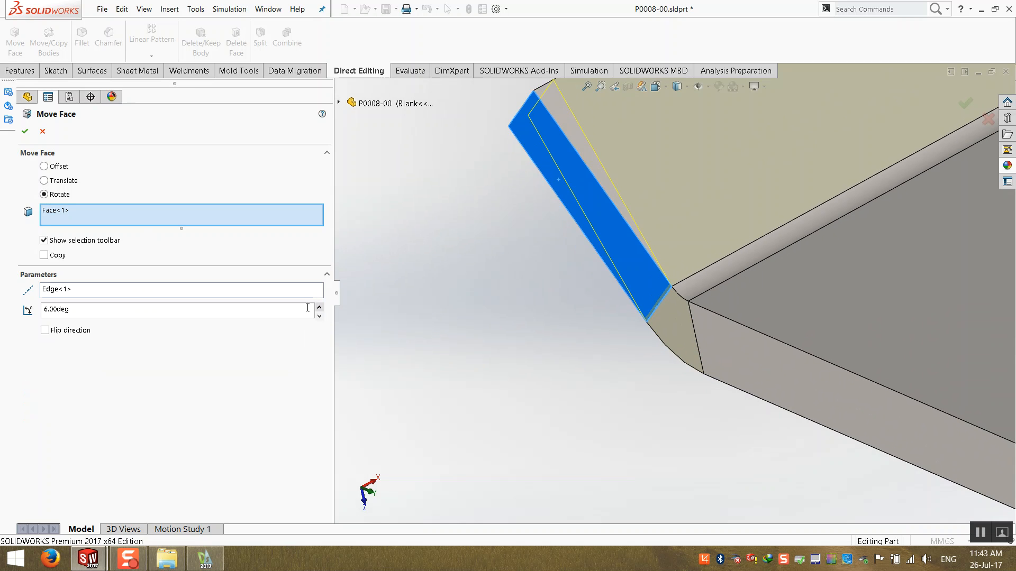
{"action": "left_click", "coordinate": [45, 330]}
{"action": "double_click", "coordinate": [279, 313]}
{"action": "type", "text": "45"}
{"action": "key", "text": "Return"}
{"action": "scroll", "coordinate": [516, 266], "scroll_direction": "up", "scroll_amount": 2}
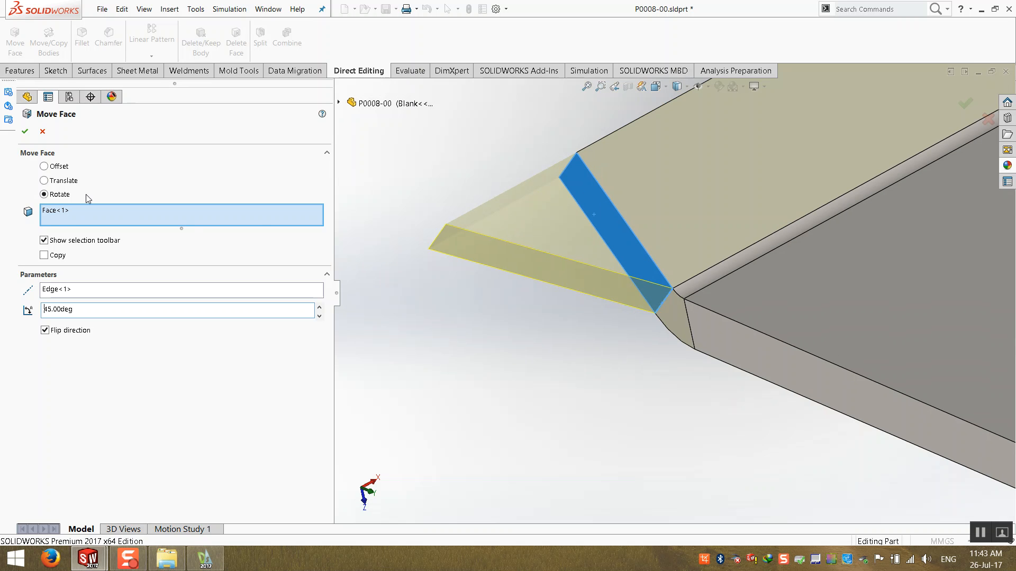
{"action": "left_click", "coordinate": [25, 132]}
{"action": "middle_click_drag", "start_coordinate": [458, 354], "coordinate": [612, 356]}
{"action": "scroll", "coordinate": [862, 292], "scroll_direction": "up", "scroll_amount": 10}
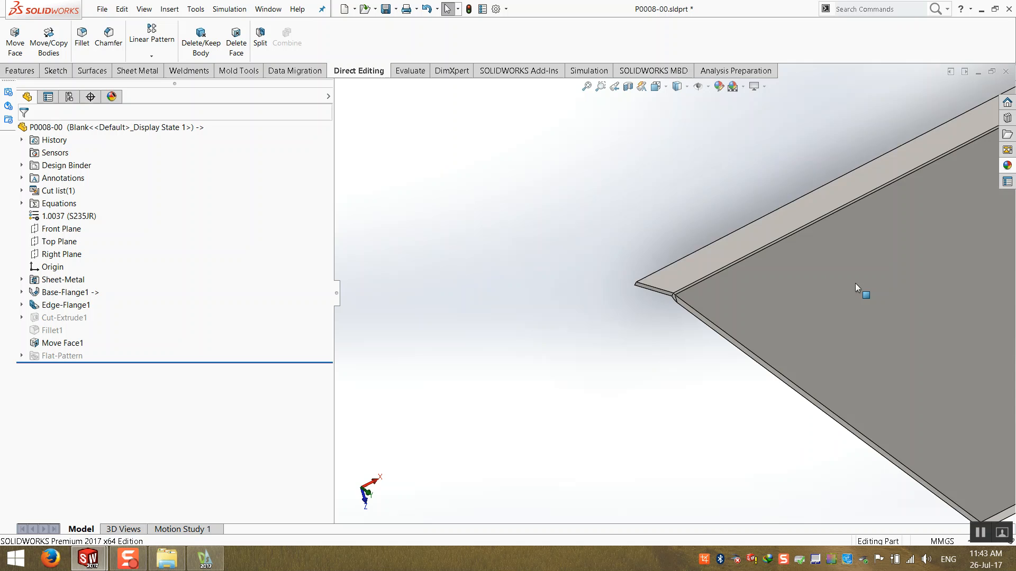
{"action": "middle_click_drag", "start_coordinate": [862, 292], "coordinate": [1011, 182]}
{"action": "middle_click_drag", "start_coordinate": [672, 307], "coordinate": [783, 315]}
{"action": "scroll", "coordinate": [783, 315], "scroll_direction": "down", "scroll_amount": 12}
{"action": "middle_click_drag", "start_coordinate": [655, 242], "coordinate": [608, 320]}
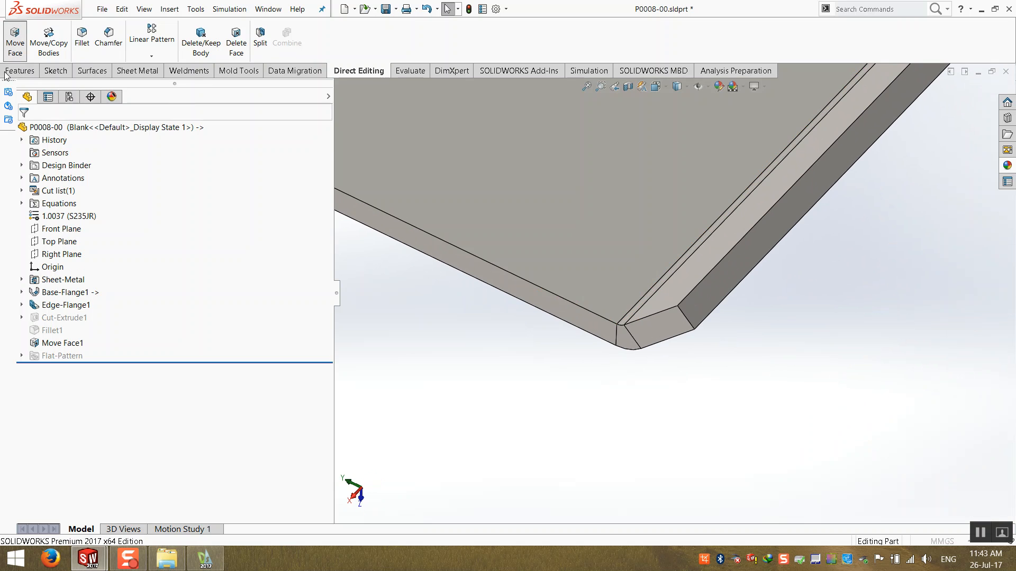
{"action": "left_click", "coordinate": [14, 40]}
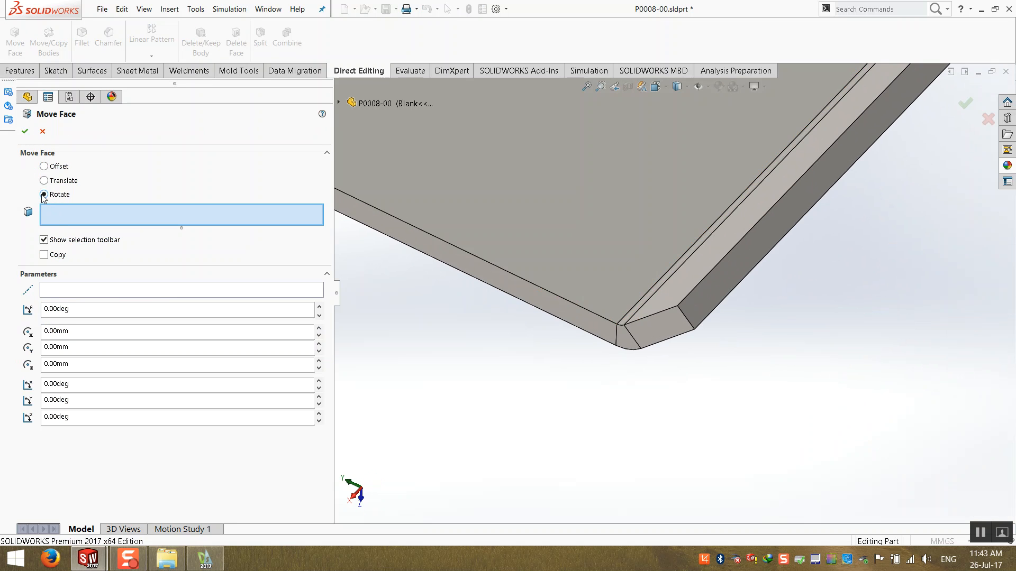
{"action": "left_click", "coordinate": [42, 132]}
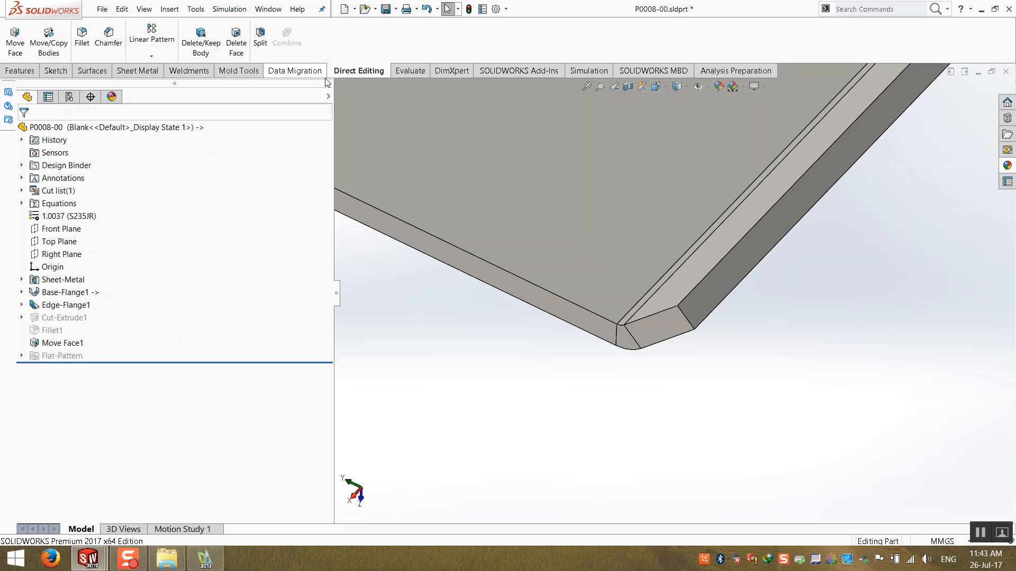
- Rotate the flange's opposite end face 45 degrees about its inner edge using Move Face
{"action": "scroll", "coordinate": [638, 239], "scroll_direction": "up", "scroll_amount": 2}
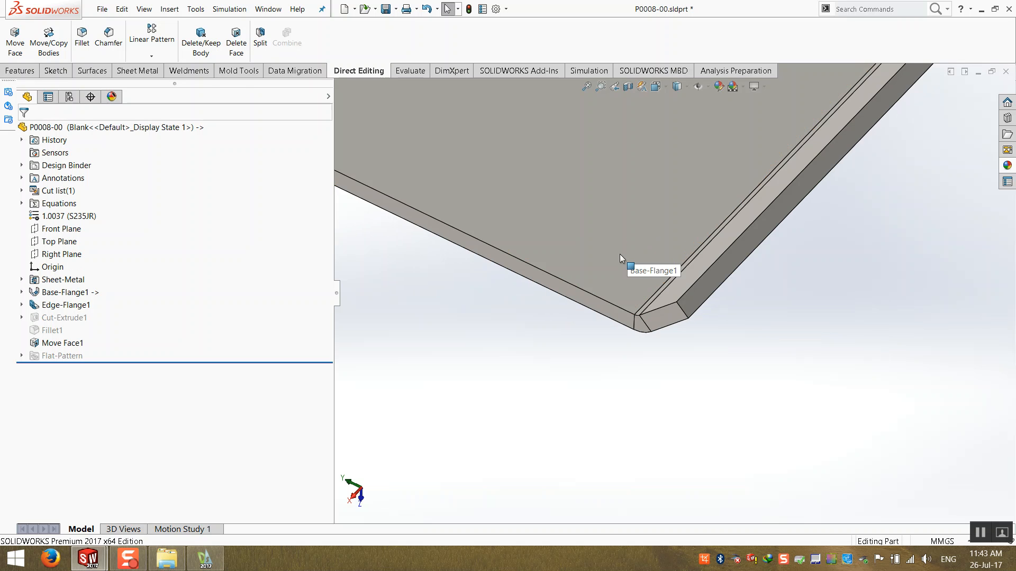
{"action": "middle_click_drag", "start_coordinate": [621, 255], "coordinate": [614, 228]}
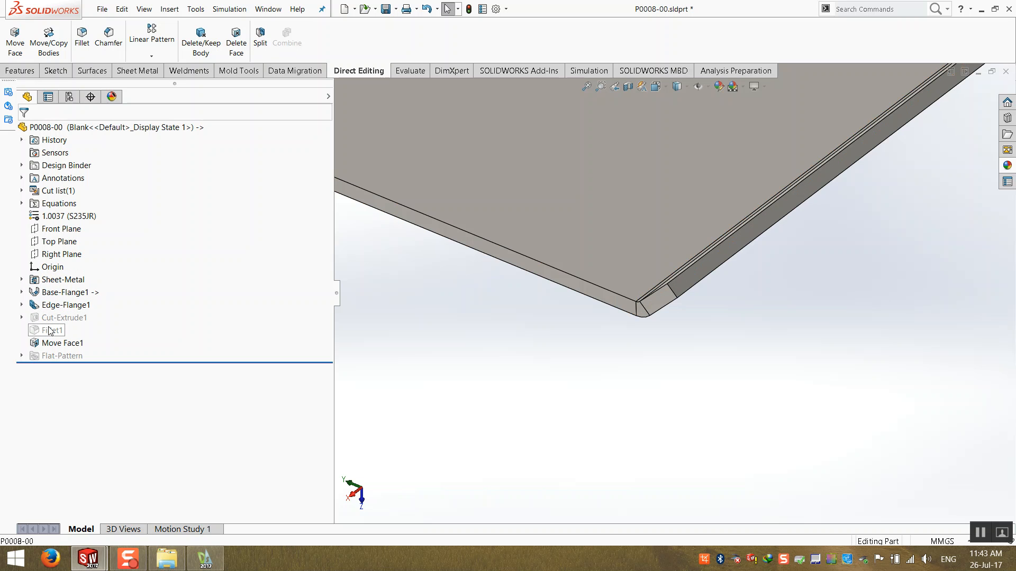
{"action": "left_click", "coordinate": [15, 42]}
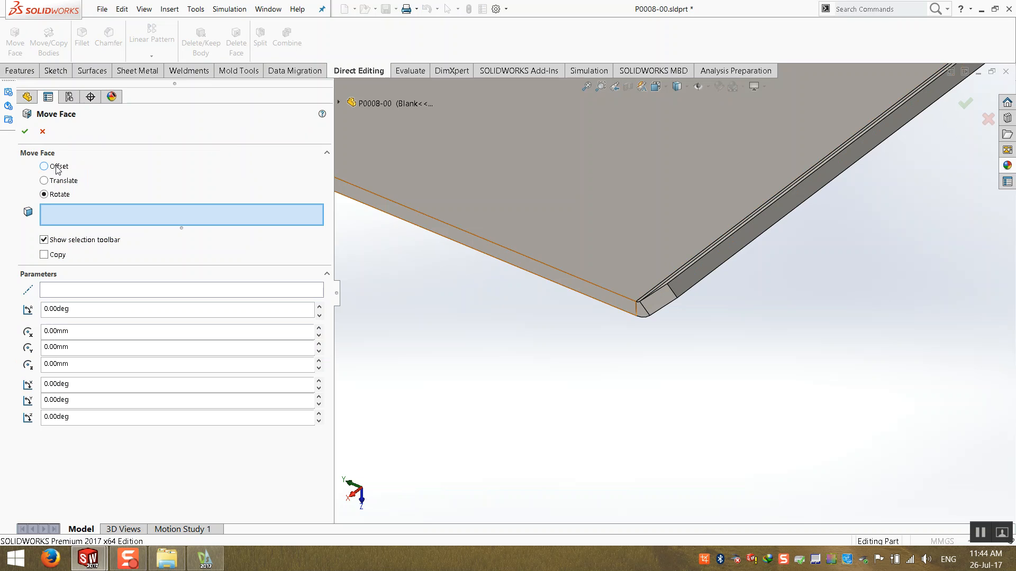
{"action": "left_click", "coordinate": [56, 169]}
{"action": "scroll", "coordinate": [496, 289], "scroll_direction": "up", "scroll_amount": 8}
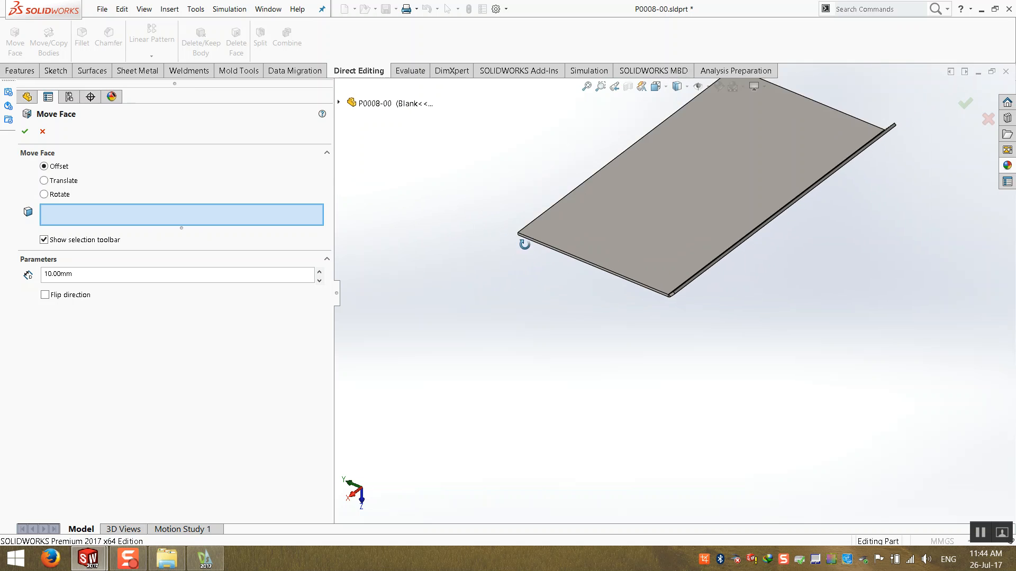
{"action": "middle_click_drag", "start_coordinate": [524, 244], "coordinate": [664, 291]}
{"action": "scroll", "coordinate": [778, 288], "scroll_direction": "down", "scroll_amount": 5}
{"action": "left_click", "coordinate": [741, 303]}
{"action": "middle_click_drag", "start_coordinate": [735, 304], "coordinate": [668, 293]}
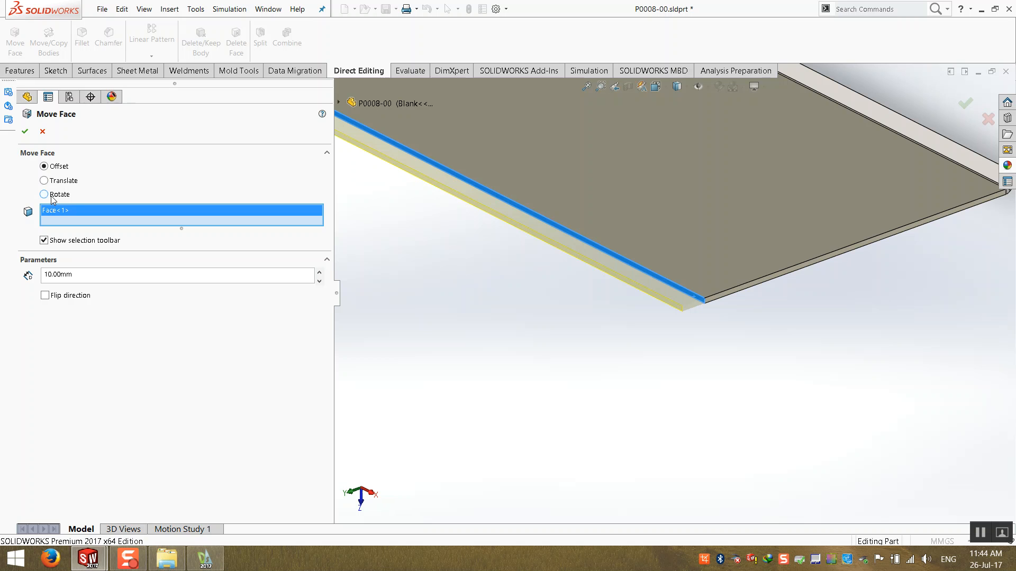
{"action": "left_click", "coordinate": [44, 194]}
{"action": "scroll", "coordinate": [395, 287], "scroll_direction": "up", "scroll_amount": 4}
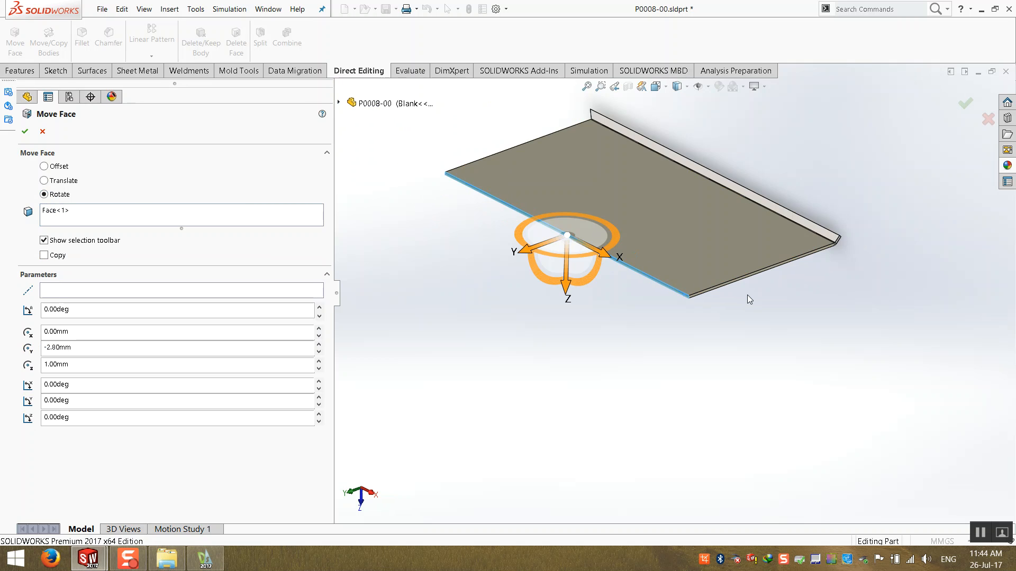
{"action": "scroll", "coordinate": [620, 297], "scroll_direction": "down", "scroll_amount": 5}
{"action": "left_click", "coordinate": [584, 295]}
{"action": "scroll", "coordinate": [585, 297], "scroll_direction": "up", "scroll_amount": 3}
{"action": "middle_click_drag", "start_coordinate": [585, 301], "coordinate": [521, 324]}
{"action": "scroll", "coordinate": [977, 150], "scroll_direction": "down", "scroll_amount": 6}
{"action": "middle_click_drag", "start_coordinate": [804, 302], "coordinate": [651, 98]}
{"action": "middle_click_drag", "start_coordinate": [798, 341], "coordinate": [704, 342]}
{"action": "left_click", "coordinate": [585, 325]}
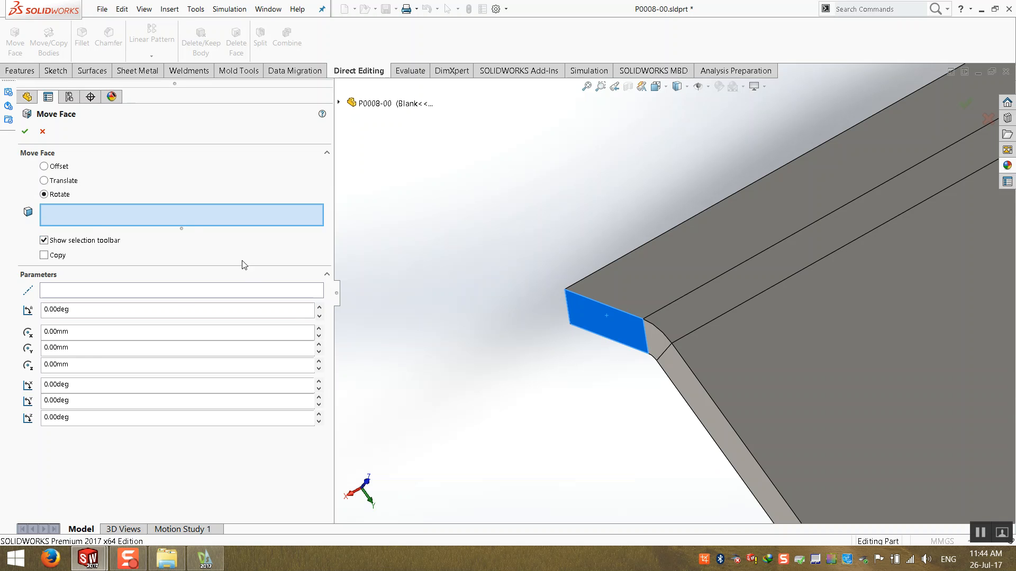
{"action": "left_click", "coordinate": [584, 316]}
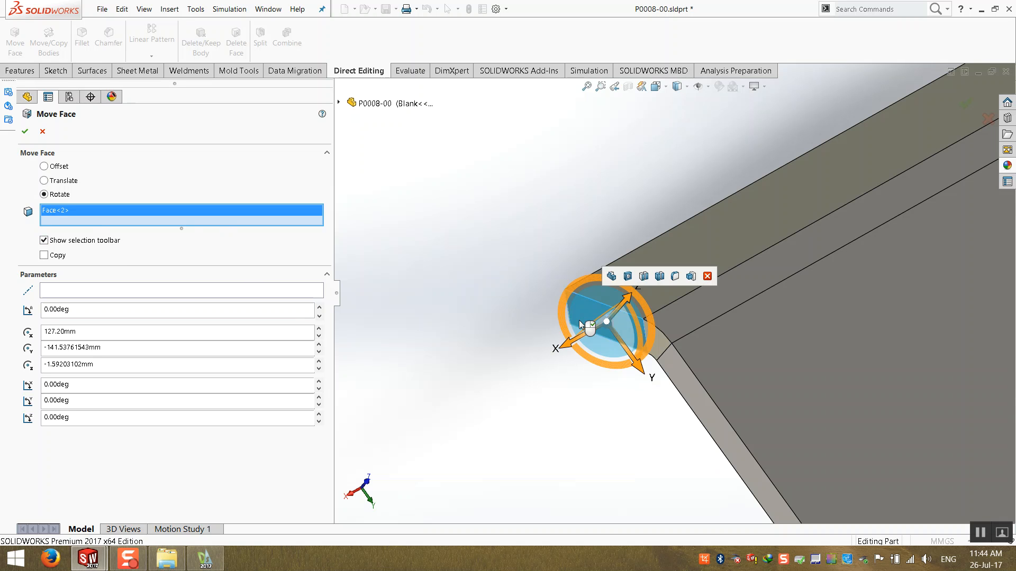
{"action": "left_click", "coordinate": [157, 292]}
{"action": "scroll", "coordinate": [680, 331], "scroll_direction": "down", "scroll_amount": 6}
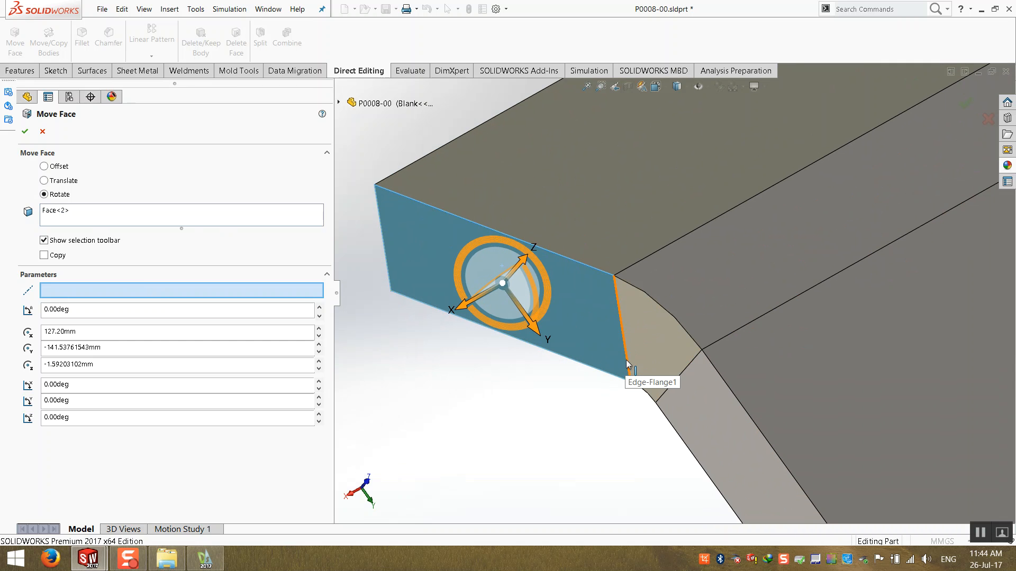
{"action": "left_click", "coordinate": [627, 365]}
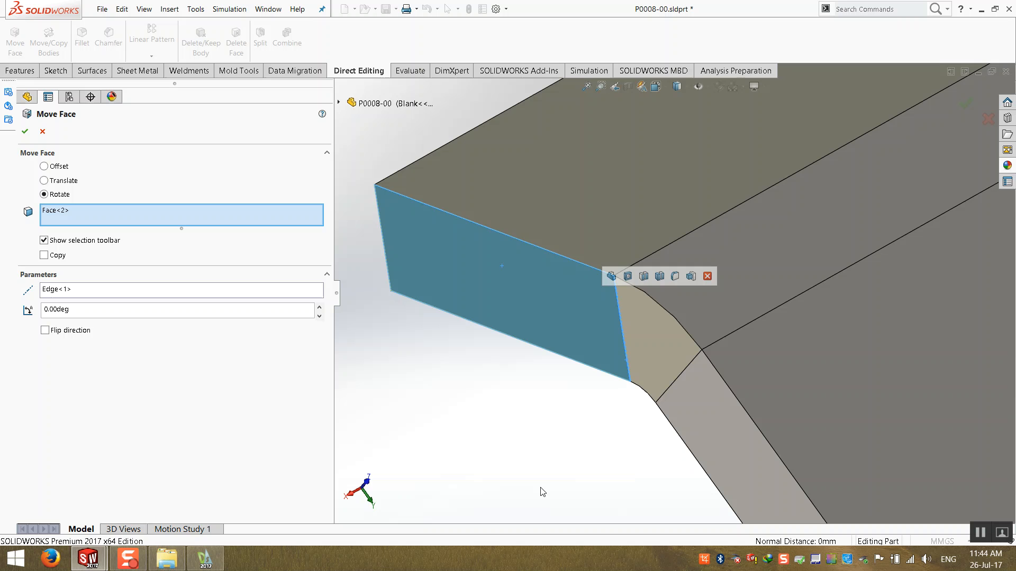
{"action": "double_click", "coordinate": [163, 311]}
{"action": "type", "text": "45"}
{"action": "key", "text": "Return"}
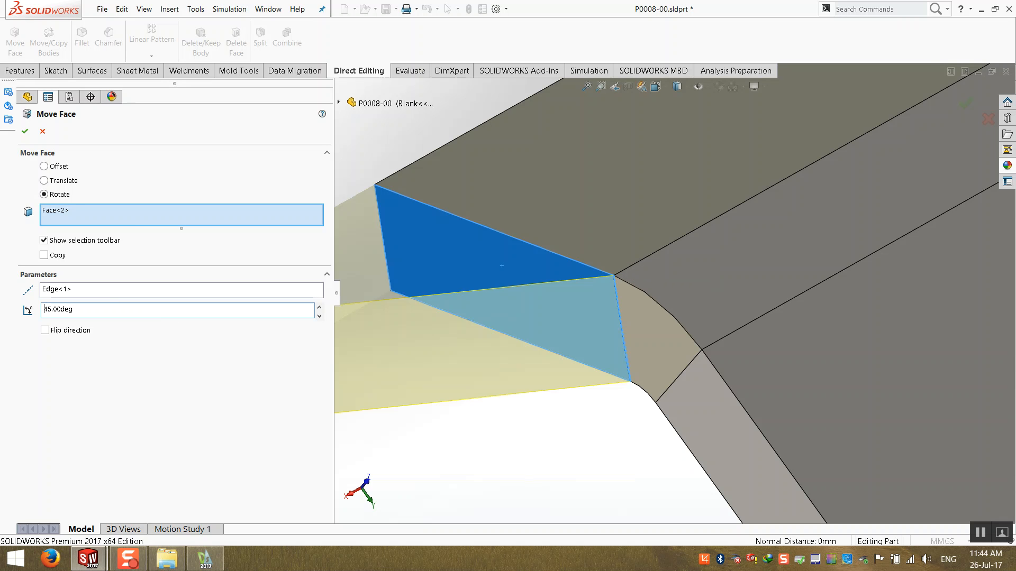
{"action": "scroll", "coordinate": [773, 288], "scroll_direction": "up", "scroll_amount": 6}
{"action": "middle_click_drag", "start_coordinate": [773, 288], "coordinate": [635, 450]}
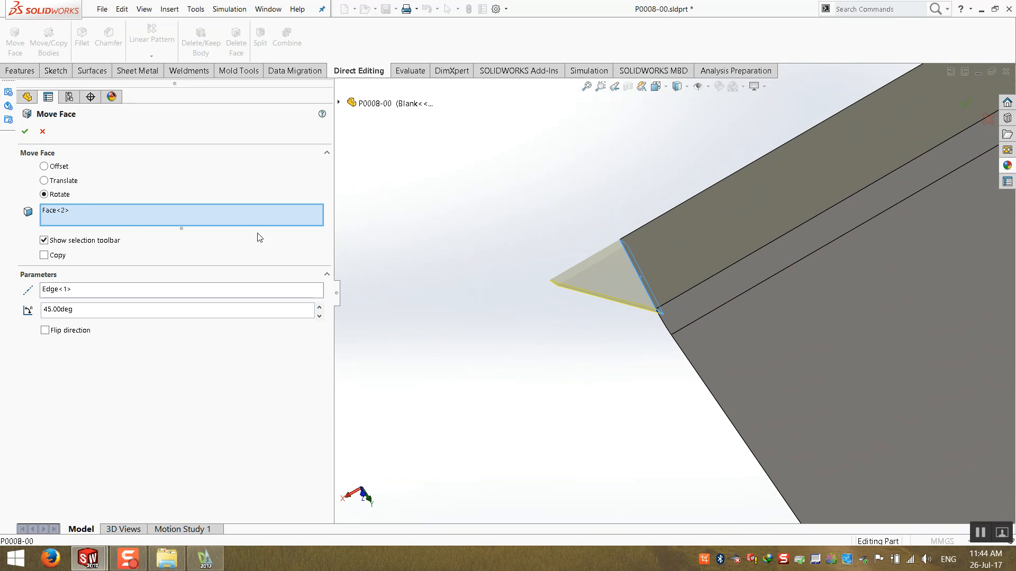
{"action": "left_click", "coordinate": [24, 132]}
- Close part P0008-00, saving the changes, and return to the assembly to check the flange corners
{"action": "key", "text": "ctrl+7"}
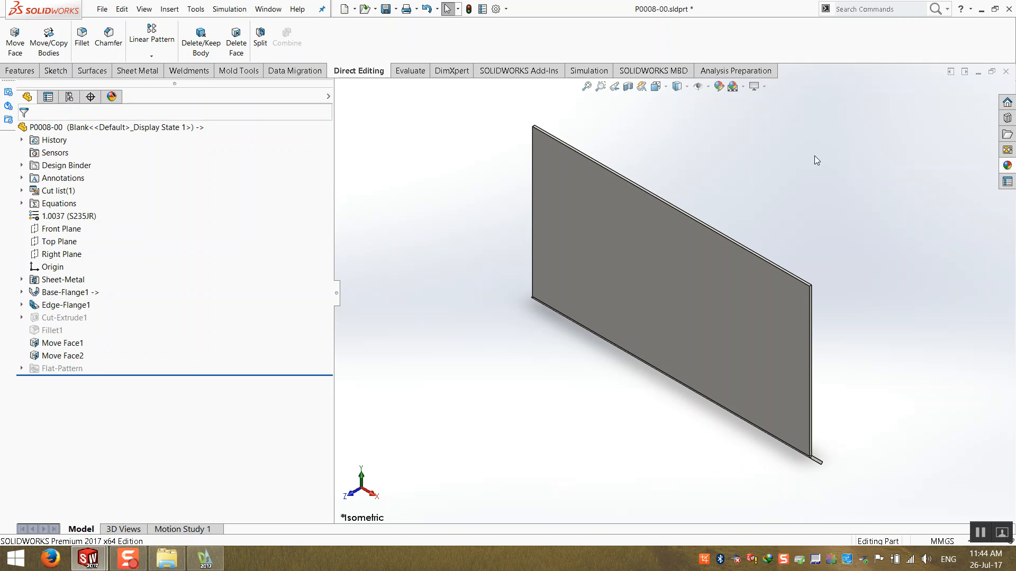
{"action": "left_click", "coordinate": [1006, 71]}
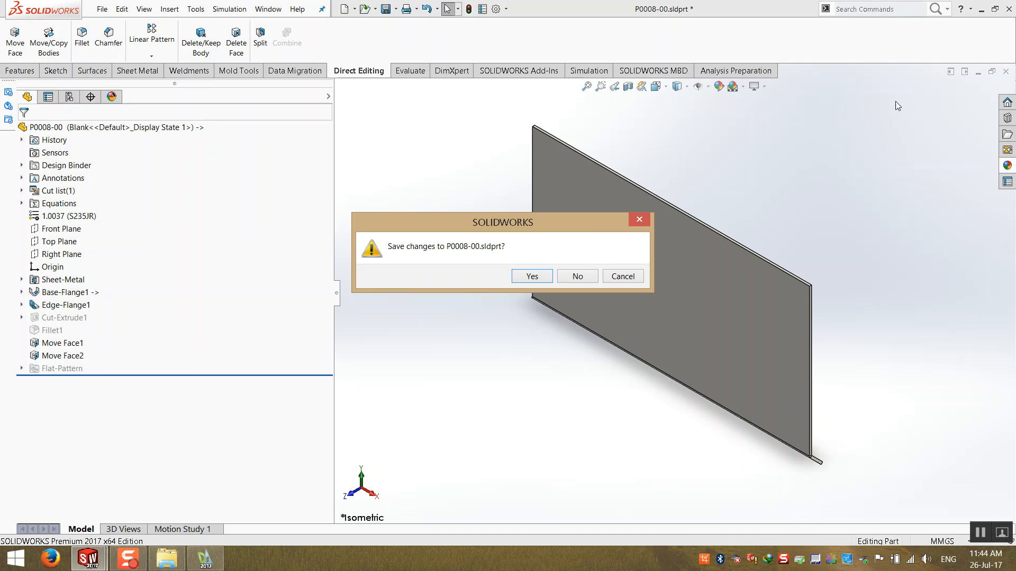
{"action": "left_click", "coordinate": [530, 276]}
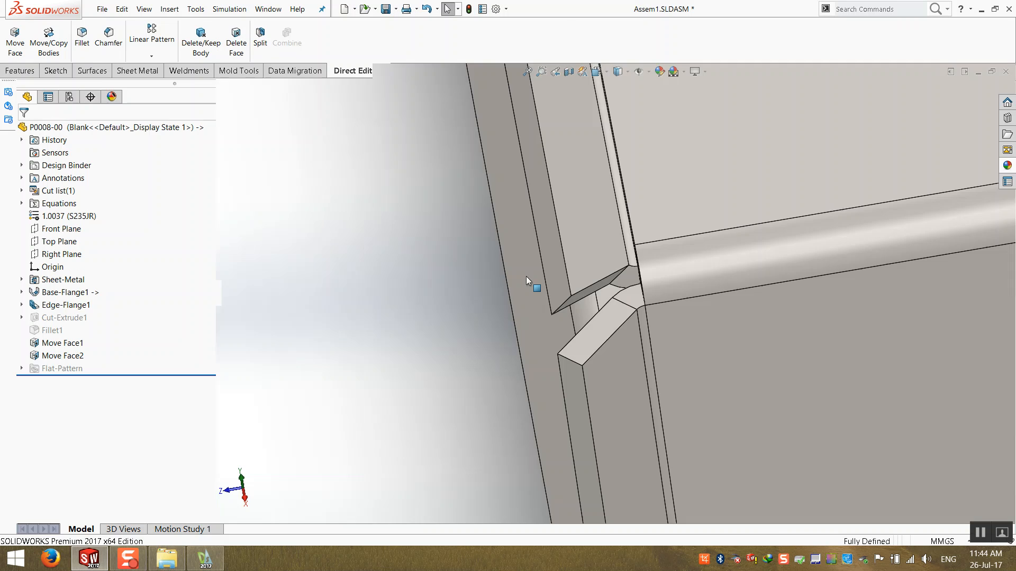
{"action": "key", "text": "ctrl+7"}
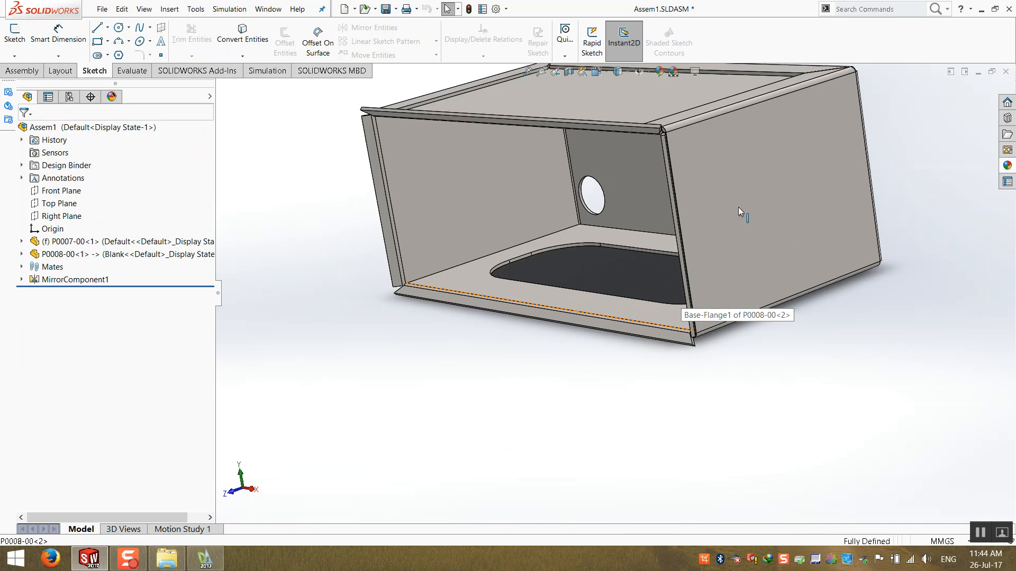
{"action": "scroll", "coordinate": [633, 195], "scroll_direction": "down", "scroll_amount": 10}
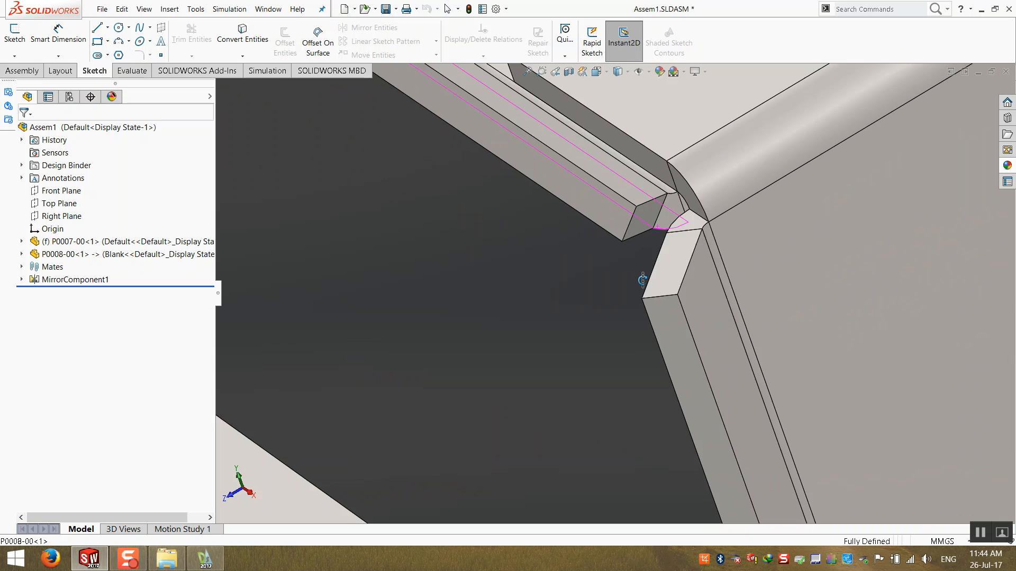
{"action": "middle_click_drag", "start_coordinate": [642, 280], "coordinate": [644, 238]}
{"action": "scroll", "coordinate": [644, 238], "scroll_direction": "up", "scroll_amount": 10}
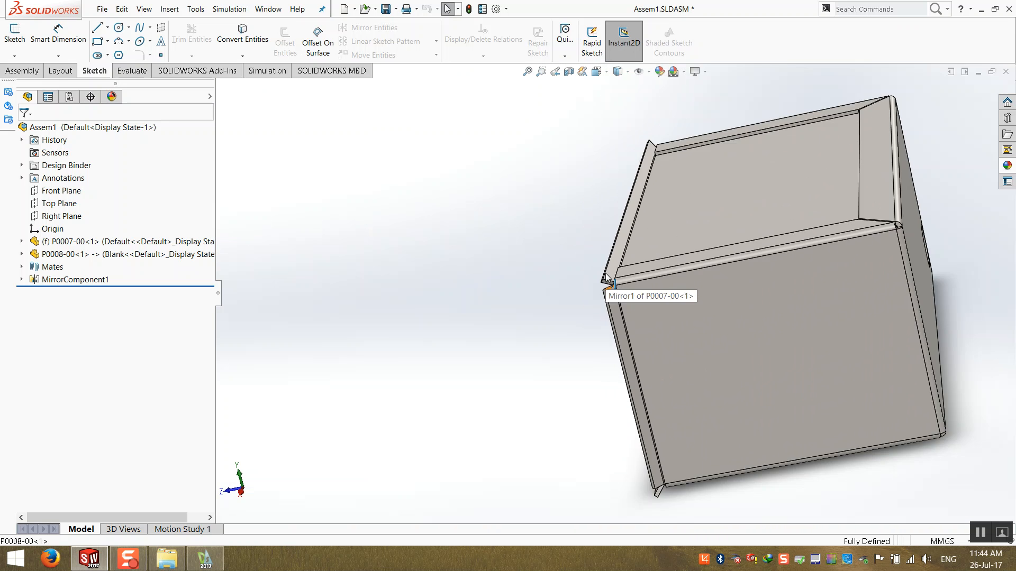
- Inspect the flange corners of the box assembly from several viewing angles
{"action": "middle_click_drag", "start_coordinate": [603, 286], "coordinate": [644, 266]}
{"action": "scroll", "coordinate": [585, 342], "scroll_direction": "down", "scroll_amount": 5}
{"action": "scroll", "coordinate": [623, 334], "scroll_direction": "up", "scroll_amount": 6}
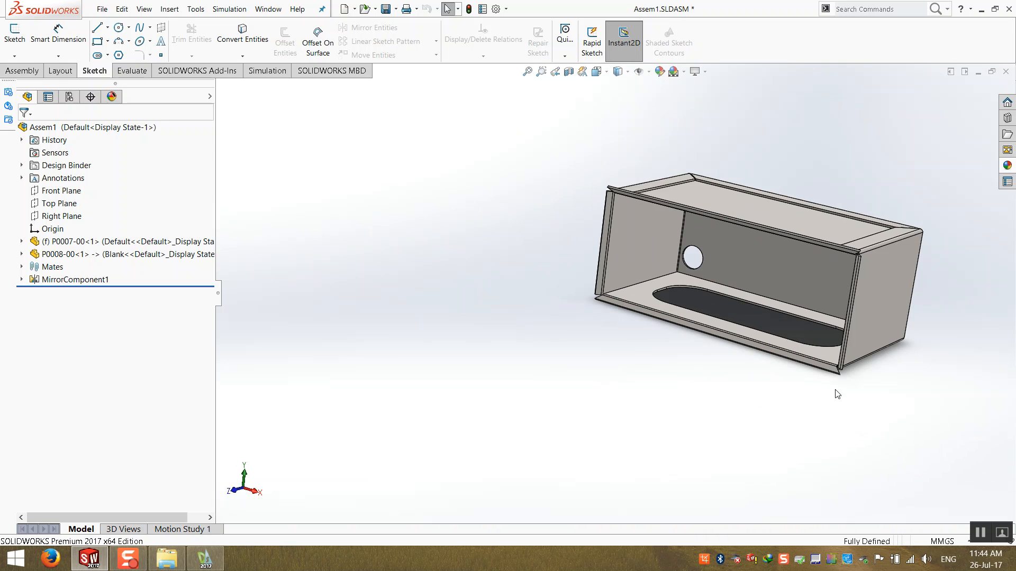
{"action": "scroll", "coordinate": [829, 360], "scroll_direction": "down", "scroll_amount": 8}
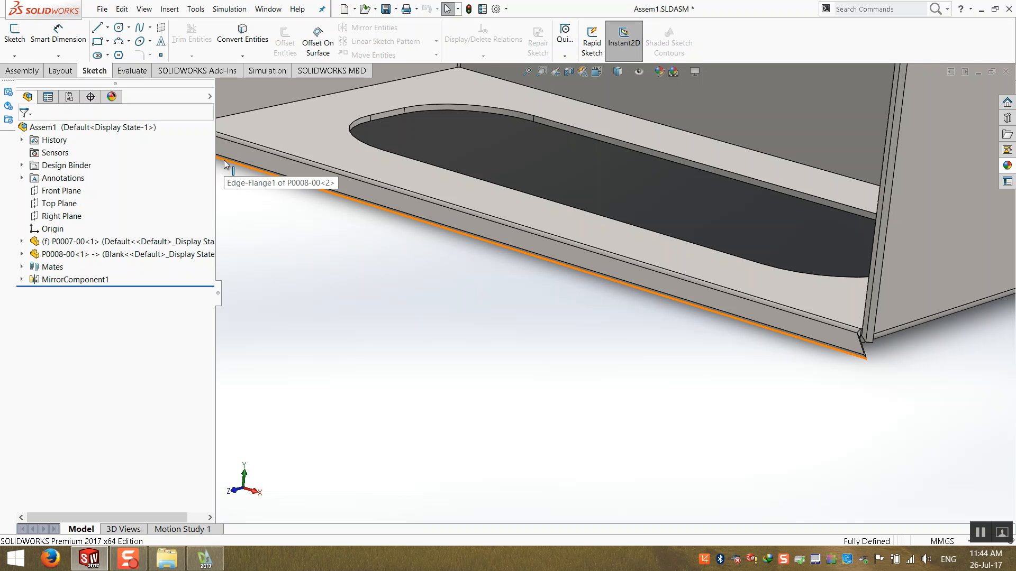
{"action": "scroll", "coordinate": [315, 151], "scroll_direction": "up", "scroll_amount": 4}
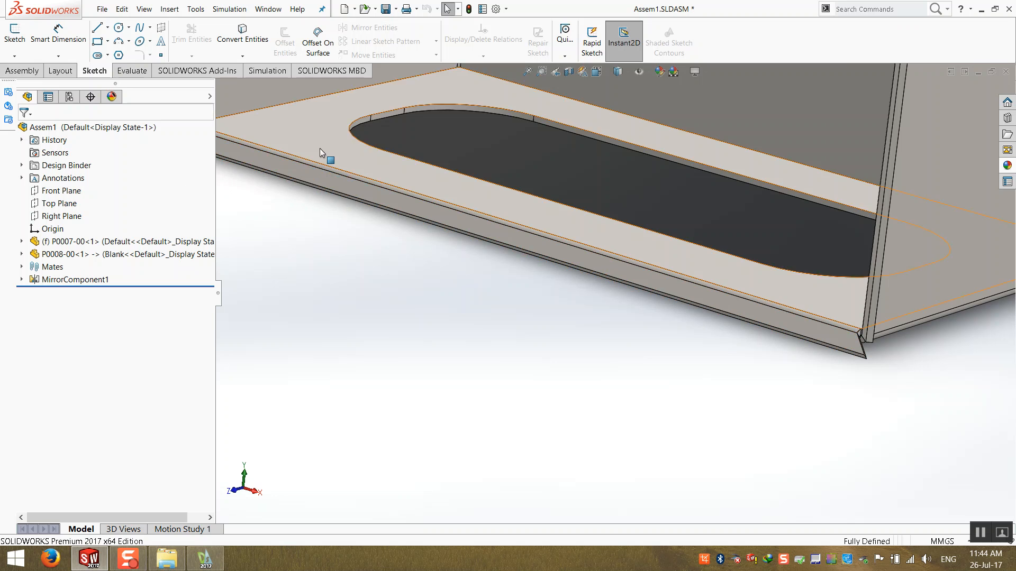
{"action": "scroll", "coordinate": [352, 154], "scroll_direction": "down", "scroll_amount": 5}
{"action": "scroll", "coordinate": [365, 162], "scroll_direction": "up", "scroll_amount": 2}
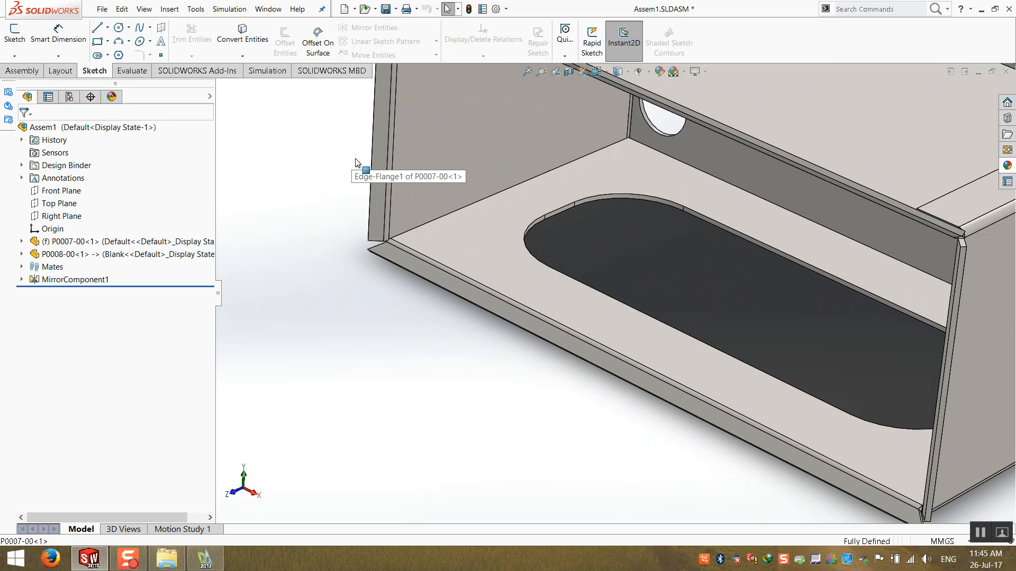
{"action": "scroll", "coordinate": [386, 169], "scroll_direction": "up", "scroll_amount": 2}
{"action": "middle_click_drag", "start_coordinate": [413, 207], "coordinate": [398, 204]}
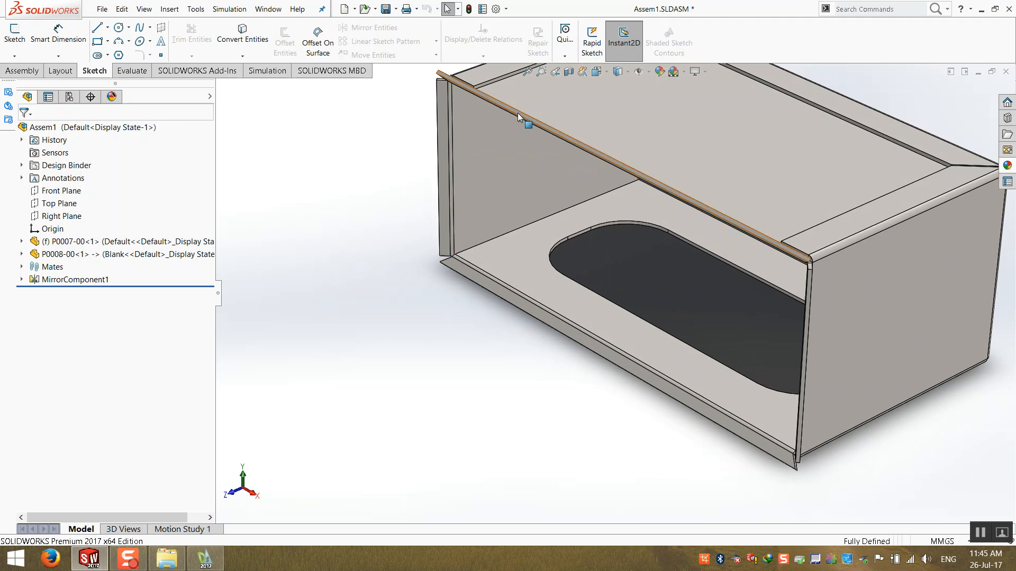
{"action": "scroll", "coordinate": [499, 127], "scroll_direction": "down", "scroll_amount": 5}
{"action": "middle_click_drag", "start_coordinate": [480, 135], "coordinate": [440, 211]}
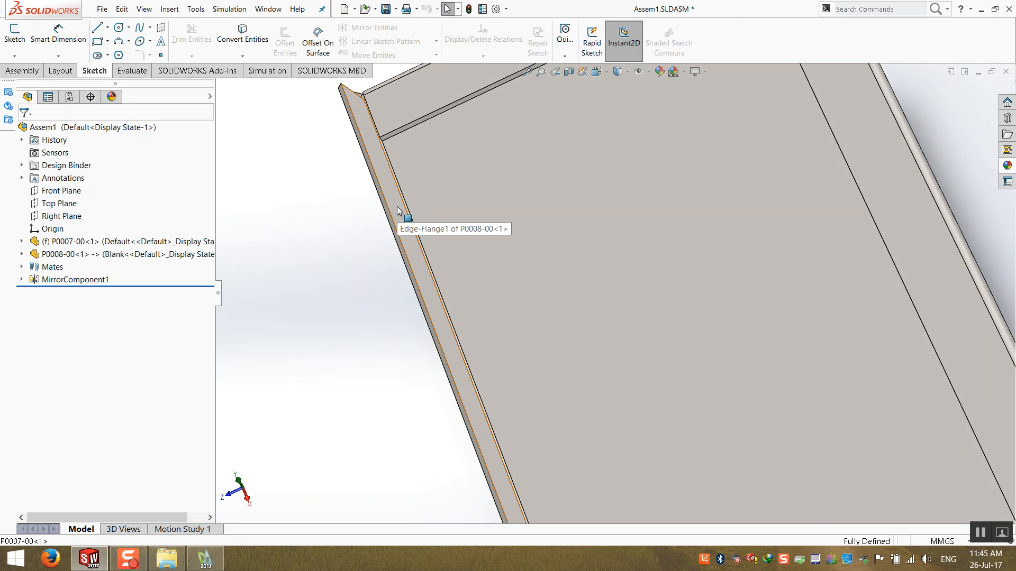
{"action": "scroll", "coordinate": [397, 267], "scroll_direction": "up", "scroll_amount": 5}
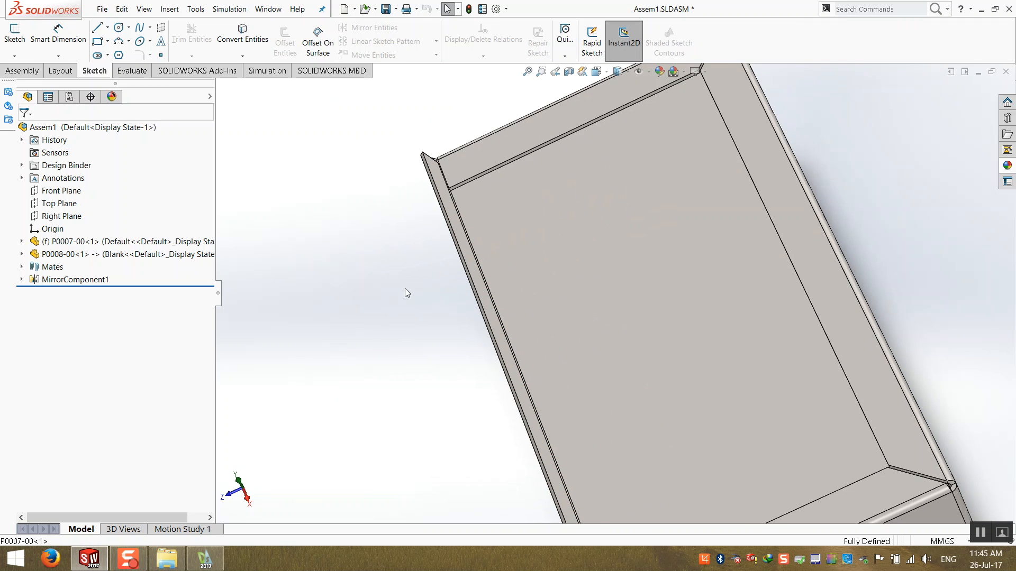
{"action": "middle_click_drag", "start_coordinate": [516, 365], "coordinate": [475, 362]}
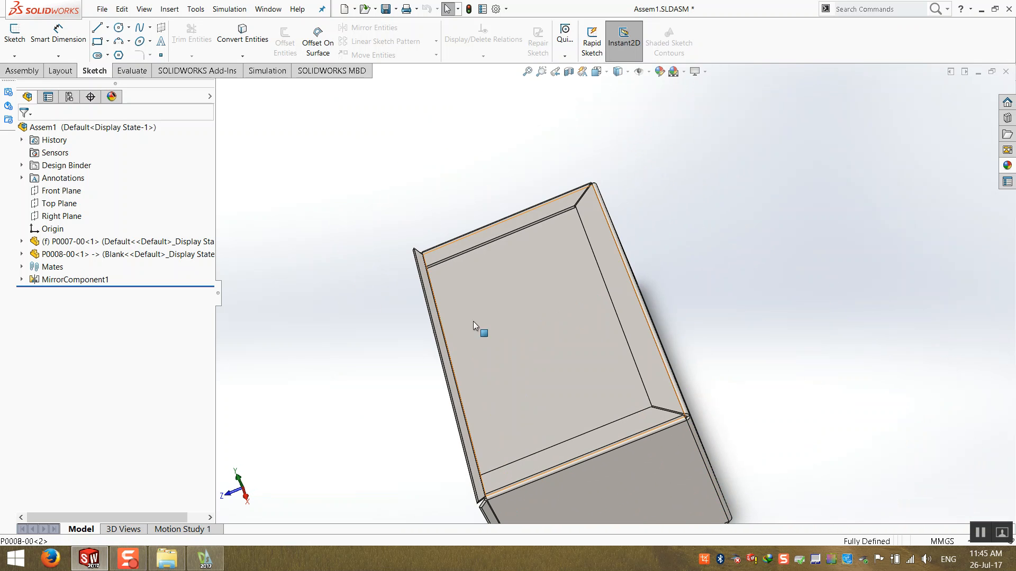
{"action": "middle_click_drag", "start_coordinate": [431, 298], "coordinate": [438, 311]}
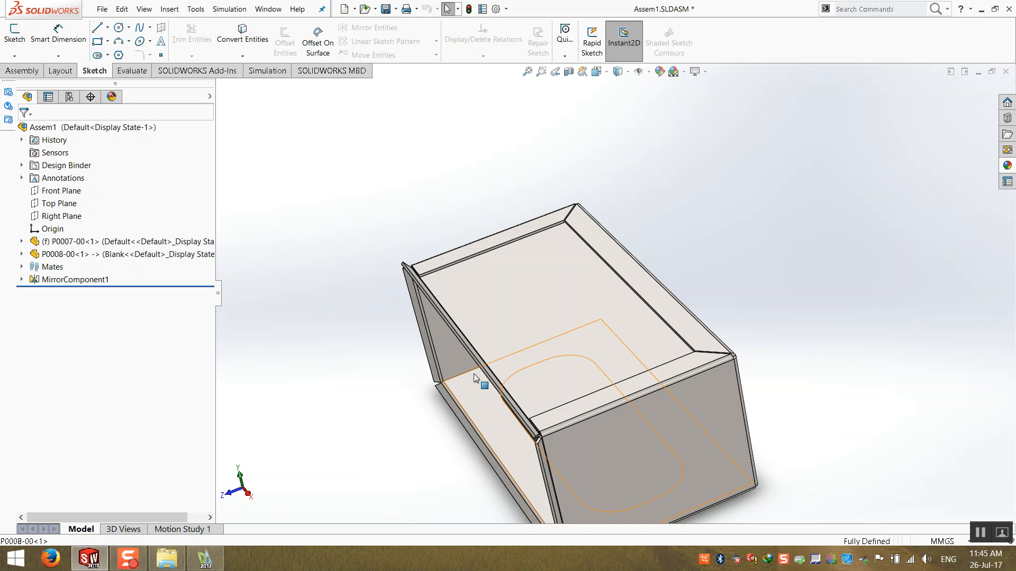
{"action": "scroll", "coordinate": [475, 385], "scroll_direction": "up", "scroll_amount": 1}
{"action": "middle_click_drag", "start_coordinate": [478, 401], "coordinate": [485, 394]}
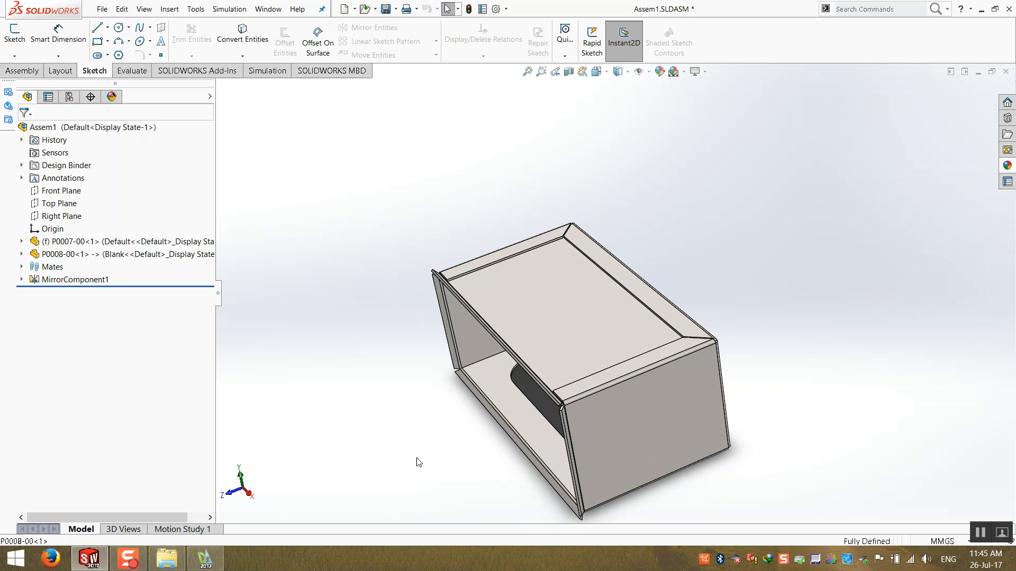
{"action": "scroll", "coordinate": [432, 458], "scroll_direction": "down", "scroll_amount": 1}
{"action": "scroll", "coordinate": [564, 428], "scroll_direction": "down", "scroll_amount": 2}
{"action": "middle_click_drag", "start_coordinate": [564, 428], "coordinate": [539, 418]}
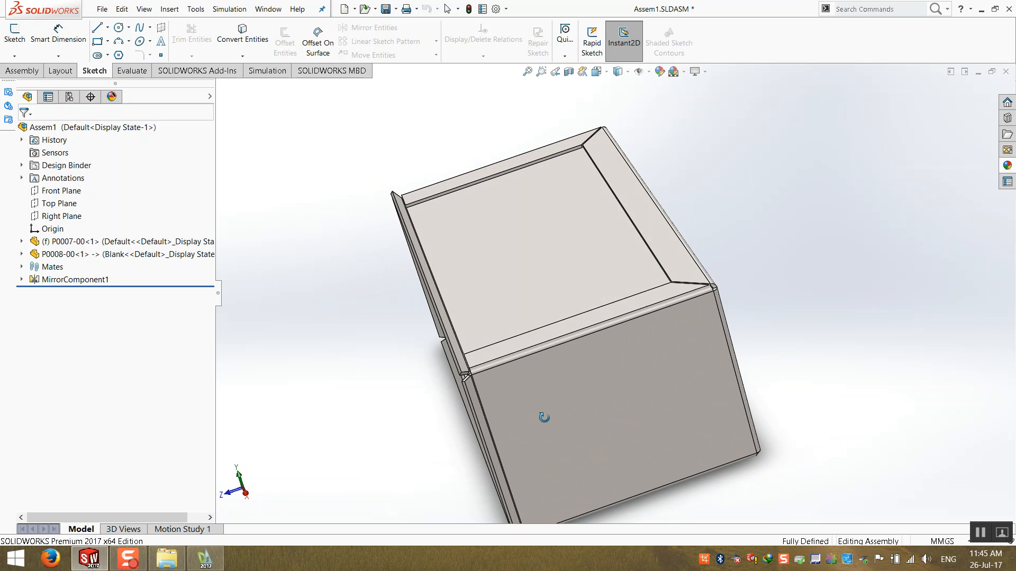
- Open part P0007-00 in its own window from the assembly
{"action": "right_click", "coordinate": [603, 426]}
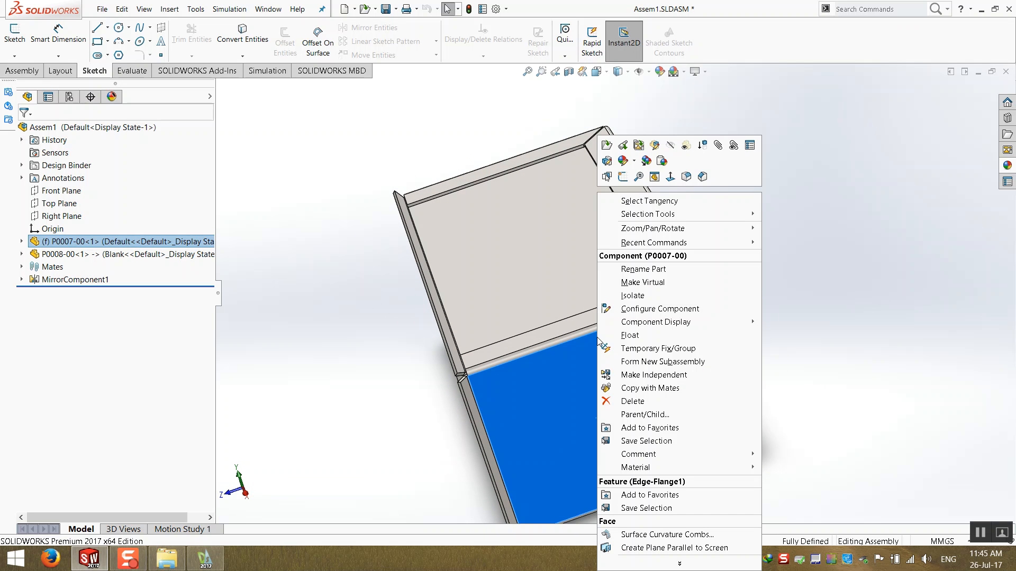
{"action": "left_click", "coordinate": [606, 145]}
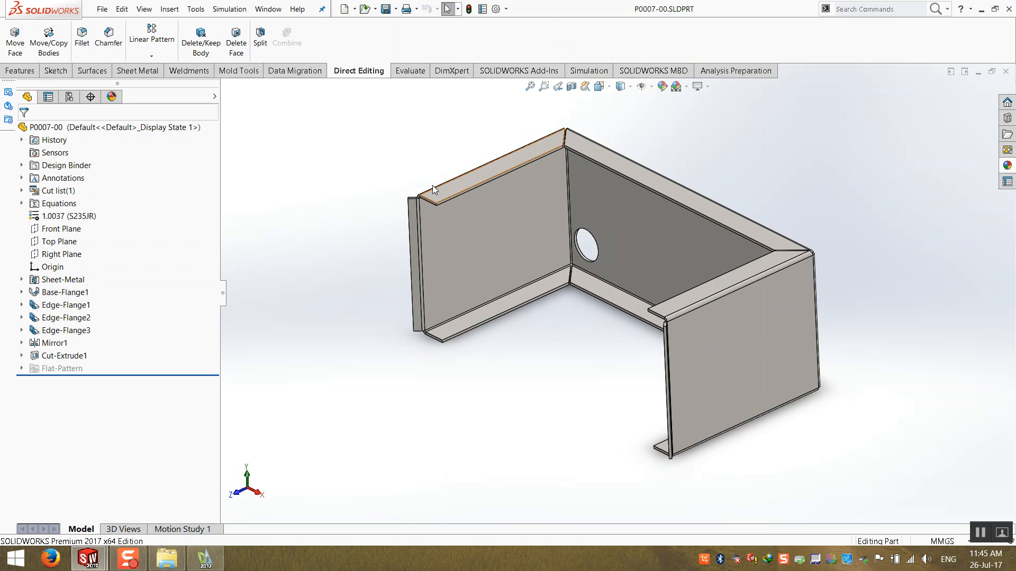
{"action": "scroll", "coordinate": [433, 185], "scroll_direction": "down", "scroll_amount": 6}
{"action": "scroll", "coordinate": [422, 285], "scroll_direction": "up", "scroll_amount": 5}
{"action": "scroll", "coordinate": [501, 281], "scroll_direction": "down", "scroll_amount": 5}
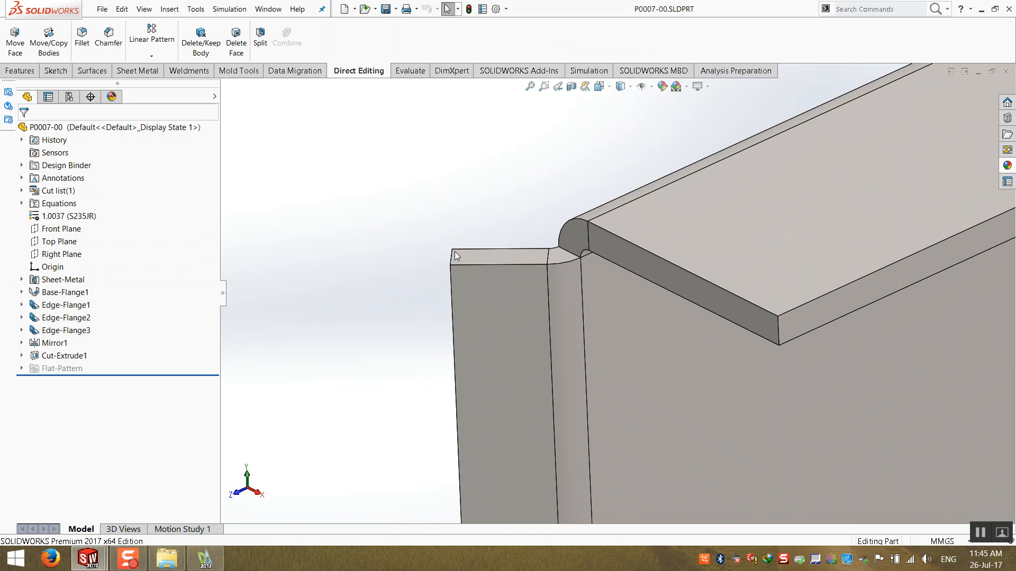
- Rotate one end face of P0007-00's flange 45 degrees about its inner edge, with direction flipped, using Move Face
{"action": "left_click", "coordinate": [15, 50]}
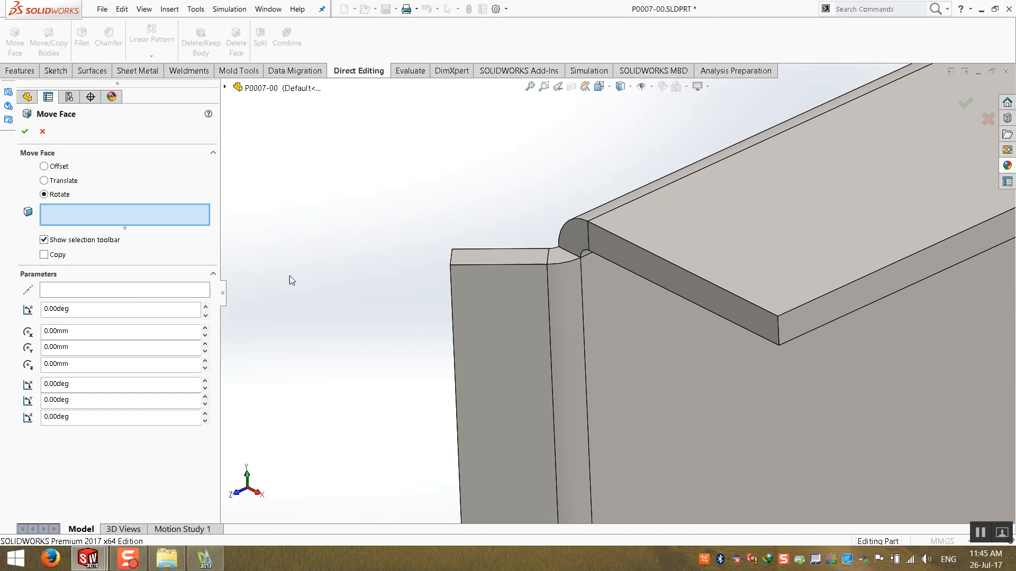
{"action": "scroll", "coordinate": [541, 294], "scroll_direction": "down", "scroll_amount": 3}
{"action": "left_click", "coordinate": [516, 239]}
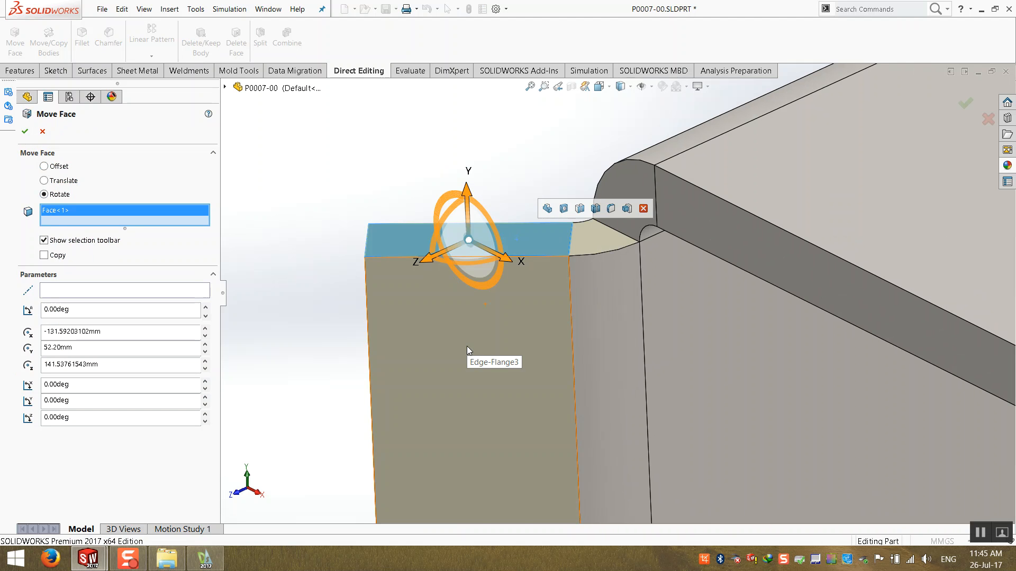
{"action": "scroll", "coordinate": [524, 386], "scroll_direction": "up", "scroll_amount": 6}
{"action": "middle_click_drag", "start_coordinate": [582, 447], "coordinate": [640, 402]}
{"action": "scroll", "coordinate": [640, 401], "scroll_direction": "up", "scroll_amount": 2}
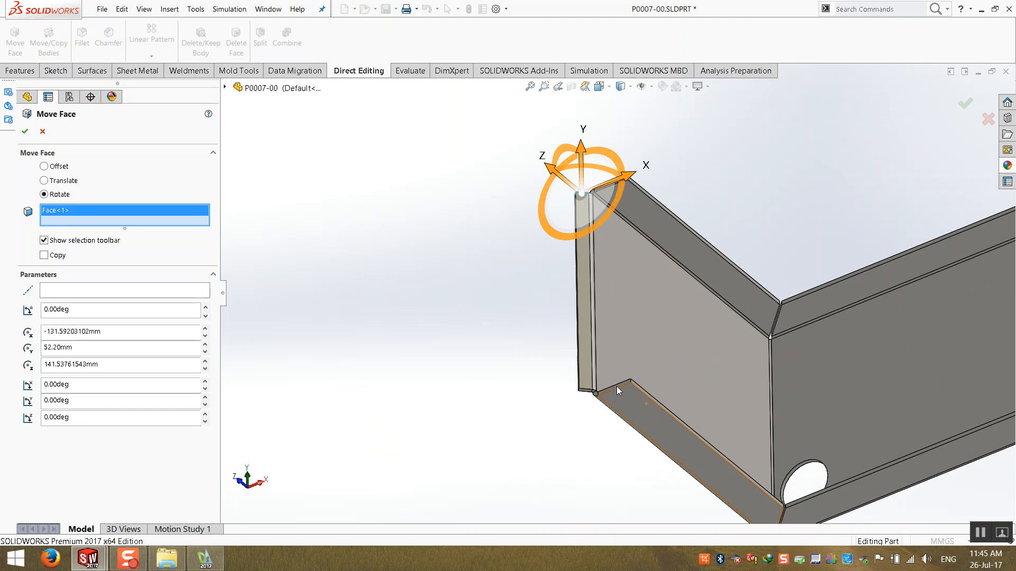
{"action": "scroll", "coordinate": [640, 402], "scroll_direction": "down", "scroll_amount": 5}
{"action": "left_click", "coordinate": [493, 312]}
{"action": "scroll", "coordinate": [669, 321], "scroll_direction": "up", "scroll_amount": 5}
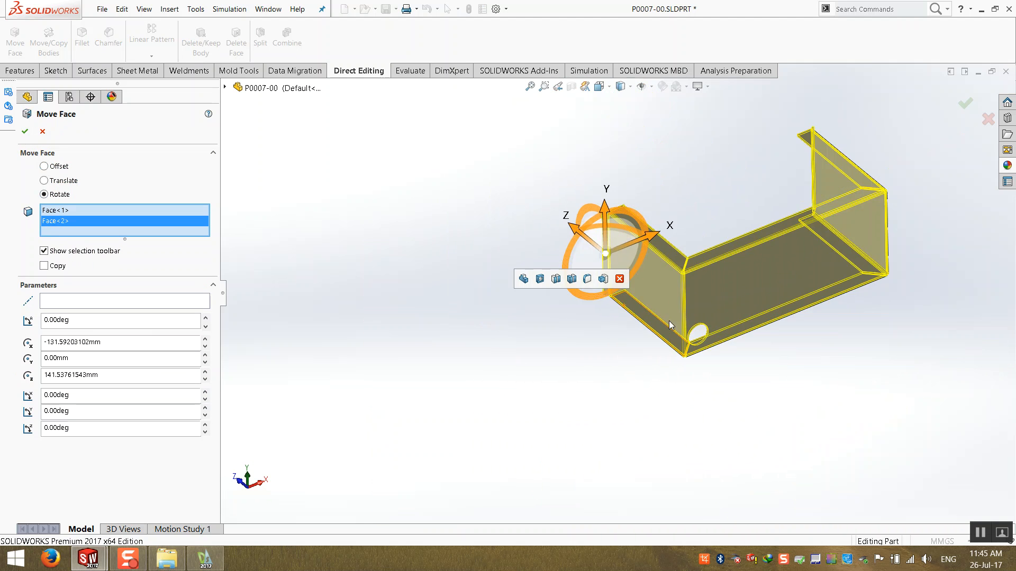
{"action": "scroll", "coordinate": [668, 320], "scroll_direction": "up", "scroll_amount": 2}
{"action": "middle_click_drag", "start_coordinate": [656, 296], "coordinate": [643, 355]}
{"action": "scroll", "coordinate": [648, 251], "scroll_direction": "down", "scroll_amount": 6}
{"action": "scroll", "coordinate": [503, 131], "scroll_direction": "down", "scroll_amount": 6}
{"action": "scroll", "coordinate": [501, 294], "scroll_direction": "up", "scroll_amount": 8}
{"action": "middle_click_drag", "start_coordinate": [612, 390], "coordinate": [625, 341]}
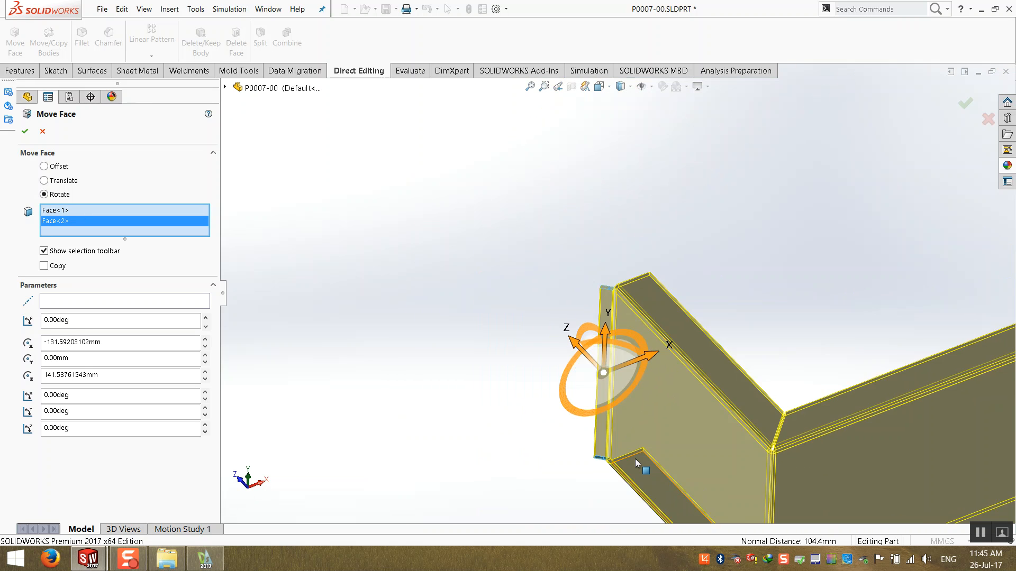
{"action": "scroll", "coordinate": [632, 459], "scroll_direction": "down", "scroll_amount": 8}
{"action": "left_click", "coordinate": [501, 334]}
{"action": "middle_click_drag", "start_coordinate": [526, 248], "coordinate": [566, 326]}
{"action": "scroll", "coordinate": [567, 326], "scroll_direction": "up", "scroll_amount": 3}
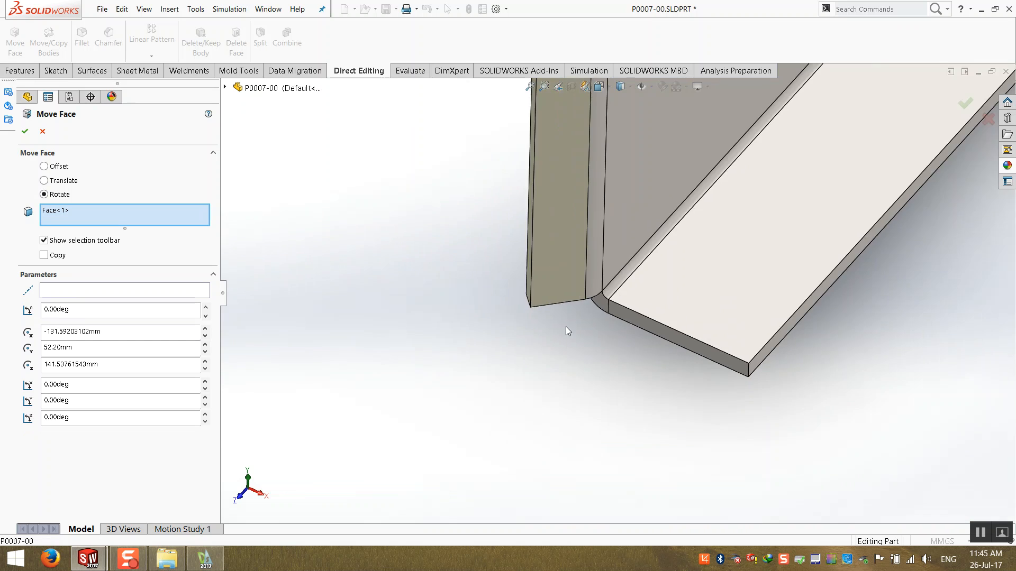
{"action": "scroll", "coordinate": [567, 326], "scroll_direction": "up", "scroll_amount": 5}
{"action": "scroll", "coordinate": [584, 326], "scroll_direction": "down", "scroll_amount": 12}
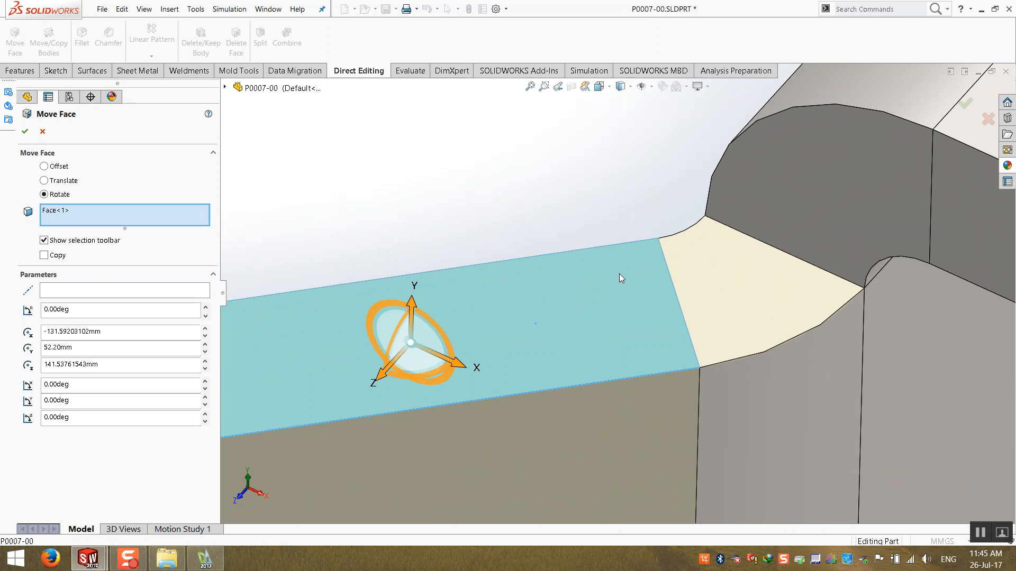
{"action": "left_click", "coordinate": [104, 295]}
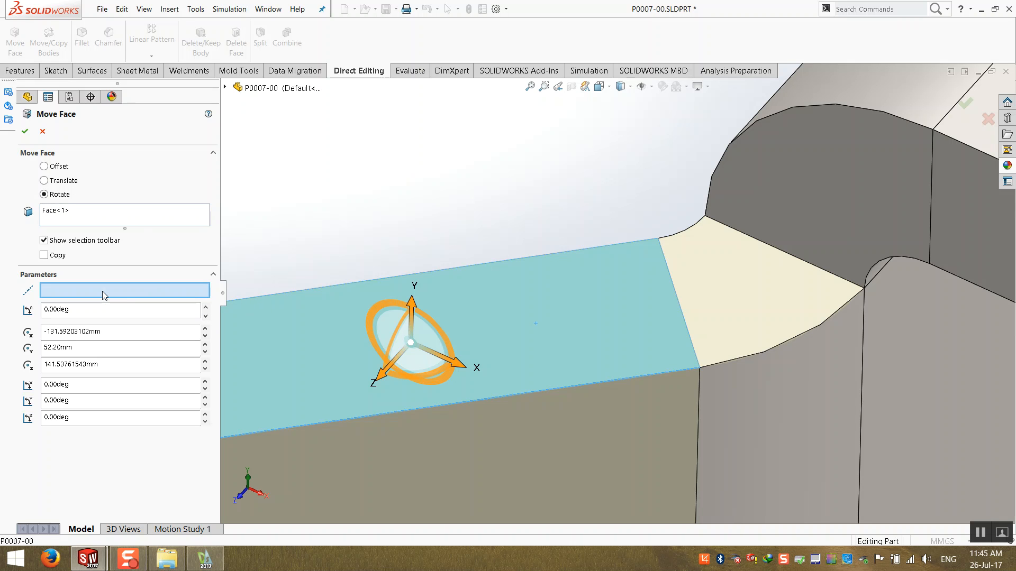
{"action": "left_click", "coordinate": [666, 267]}
{"action": "scroll", "coordinate": [617, 293], "scroll_direction": "up", "scroll_amount": 3}
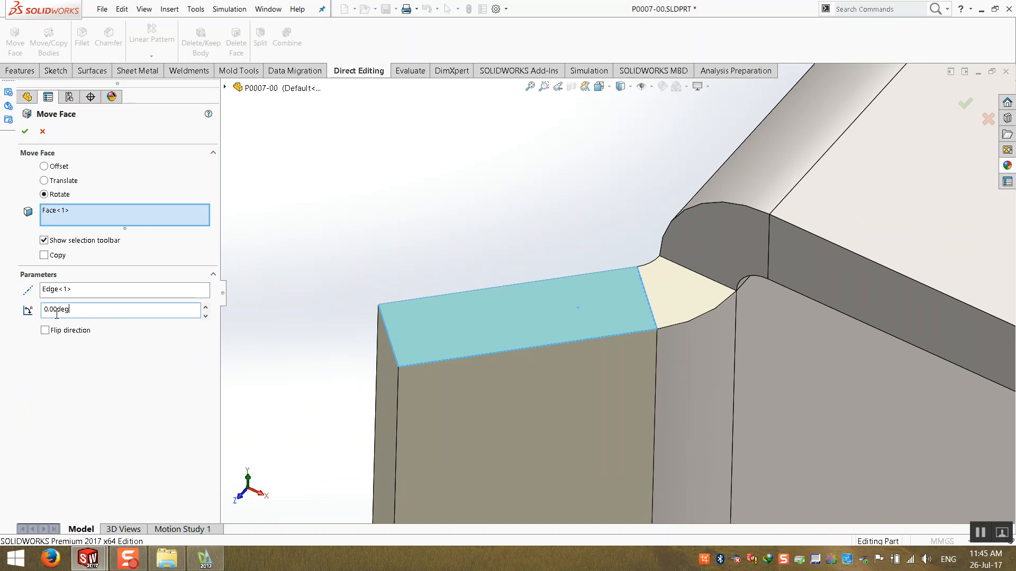
{"action": "type", "text": "45"}
{"action": "key", "text": "Return"}
{"action": "left_click", "coordinate": [44, 330]}
{"action": "left_click", "coordinate": [49, 333]}
{"action": "left_click", "coordinate": [49, 333]}
{"action": "left_click", "coordinate": [48, 334]}
{"action": "left_click", "coordinate": [50, 334]}
{"action": "scroll", "coordinate": [506, 281], "scroll_direction": "up", "scroll_amount": 5}
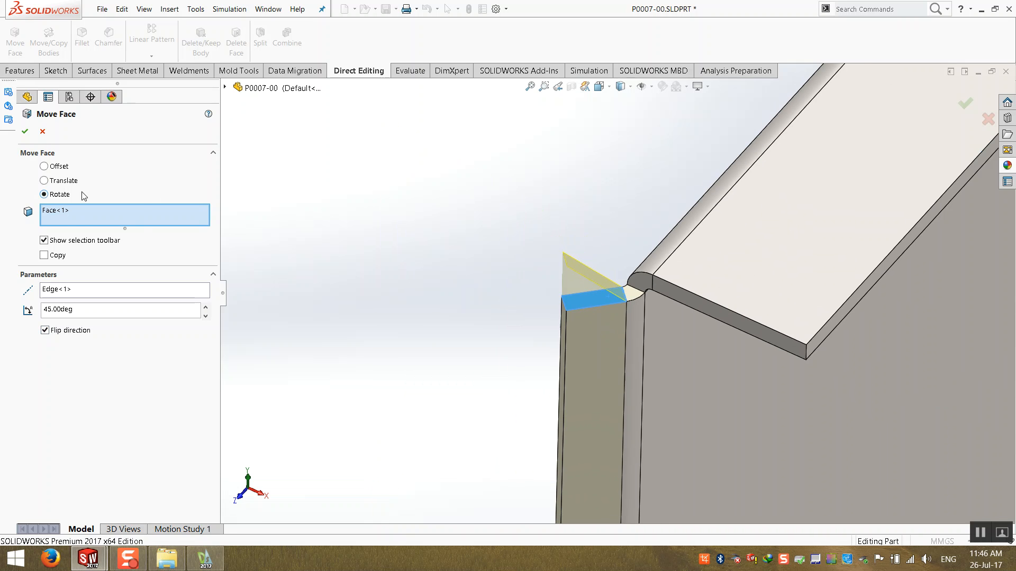
{"action": "left_click", "coordinate": [25, 131]}
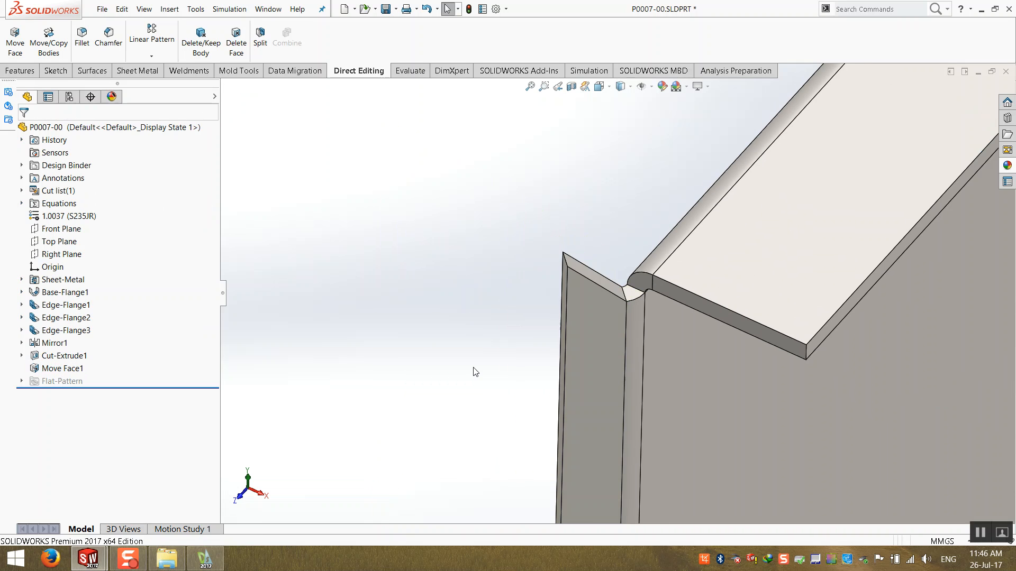
- Rotate the flange's opposite end face 45 degrees about its inner edge using Move Face
{"action": "scroll", "coordinate": [521, 423], "scroll_direction": "up", "scroll_amount": 5}
{"action": "middle_click_drag", "start_coordinate": [521, 425], "coordinate": [532, 158]}
{"action": "scroll", "coordinate": [601, 451], "scroll_direction": "down", "scroll_amount": 8}
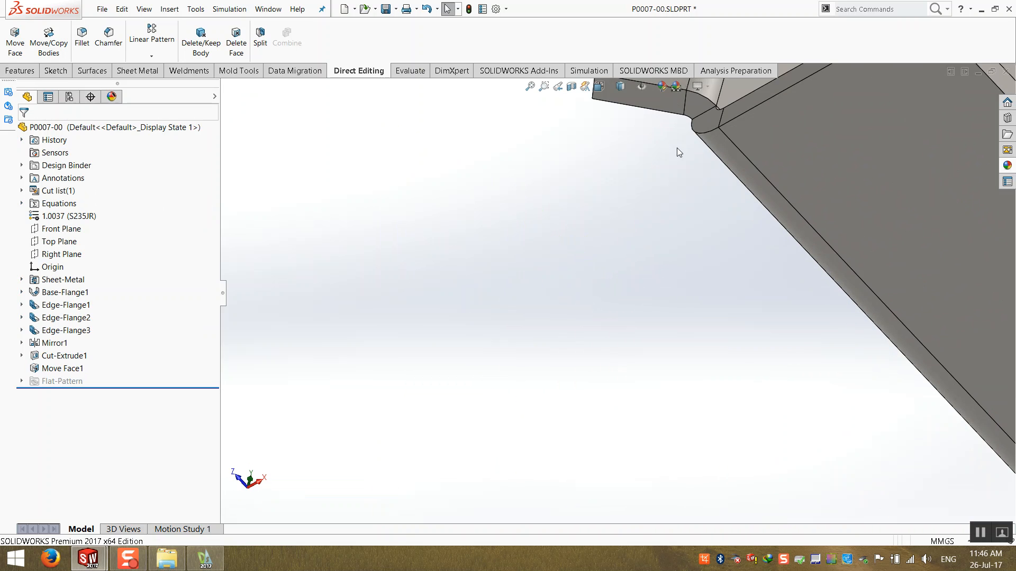
{"action": "scroll", "coordinate": [674, 93], "scroll_direction": "up", "scroll_amount": 2}
{"action": "scroll", "coordinate": [674, 92], "scroll_direction": "down", "scroll_amount": 3}
{"action": "middle_click_drag", "start_coordinate": [658, 379], "coordinate": [618, 358]}
{"action": "scroll", "coordinate": [618, 358], "scroll_direction": "down", "scroll_amount": 3}
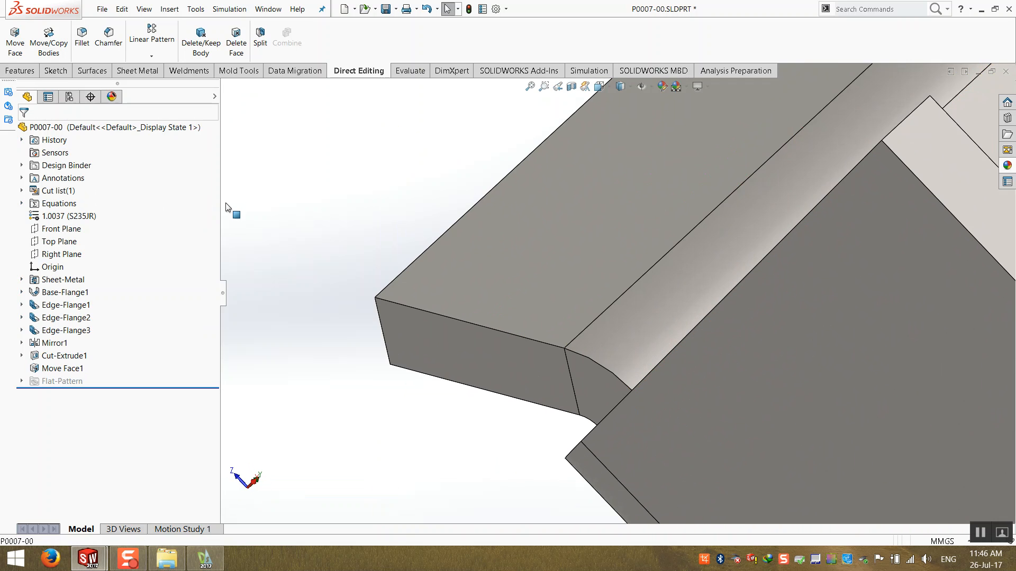
{"action": "left_click", "coordinate": [16, 33]}
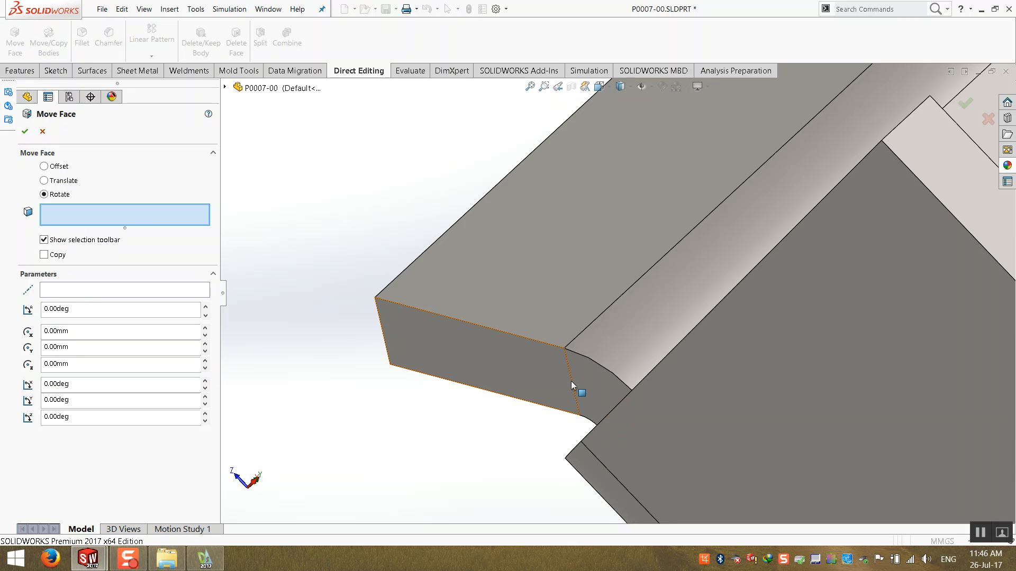
{"action": "left_click", "coordinate": [498, 369]}
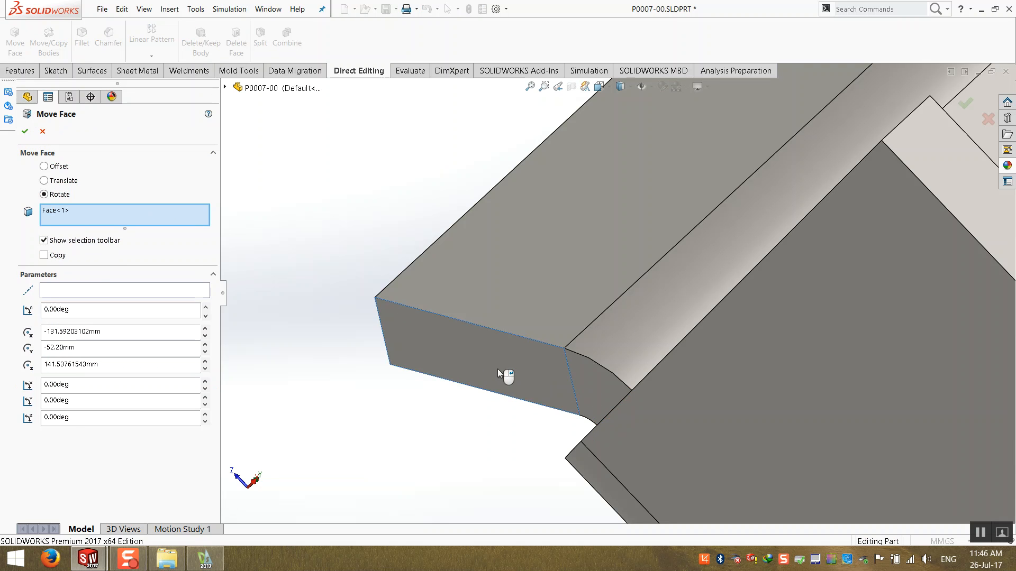
{"action": "left_click", "coordinate": [108, 288]}
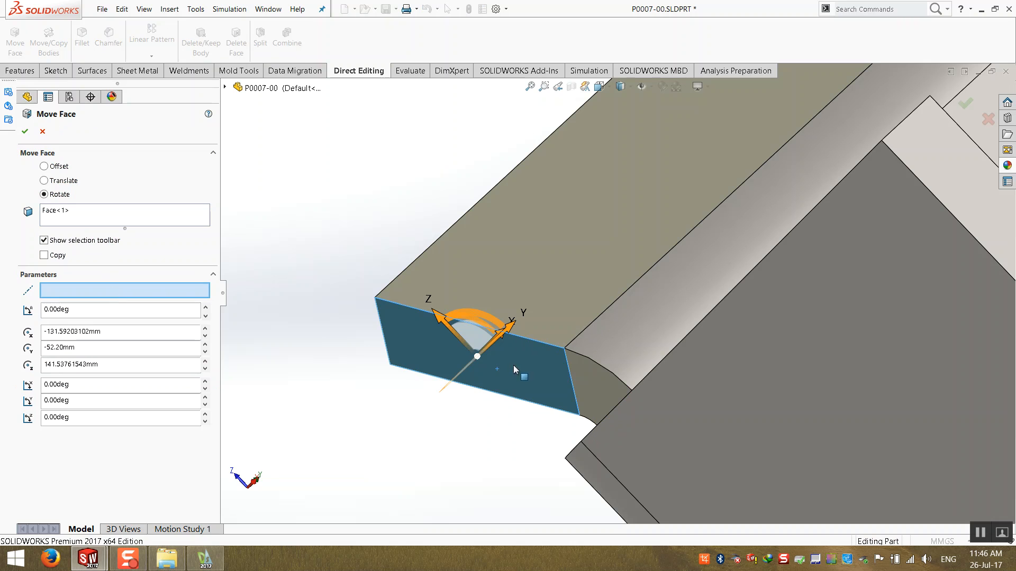
{"action": "left_click", "coordinate": [565, 365]}
{"action": "double_click", "coordinate": [80, 310]}
{"action": "type", "text": "45"}
{"action": "key", "text": "Return"}
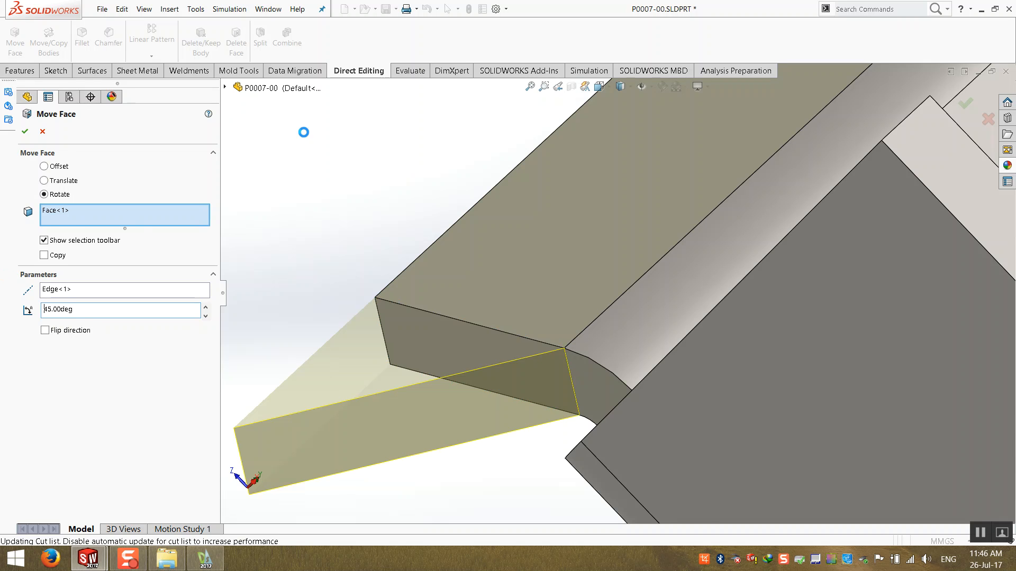
{"action": "left_click", "coordinate": [529, 86]}
{"action": "middle_click_drag", "start_coordinate": [518, 131], "coordinate": [532, 478]}
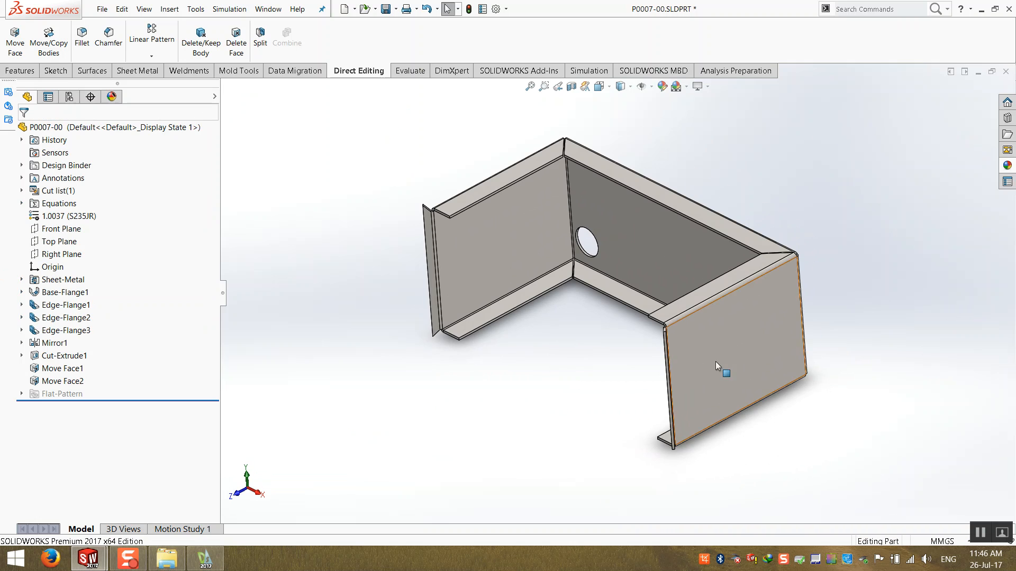
{"action": "scroll", "coordinate": [715, 365], "scroll_direction": "down", "scroll_amount": 8}
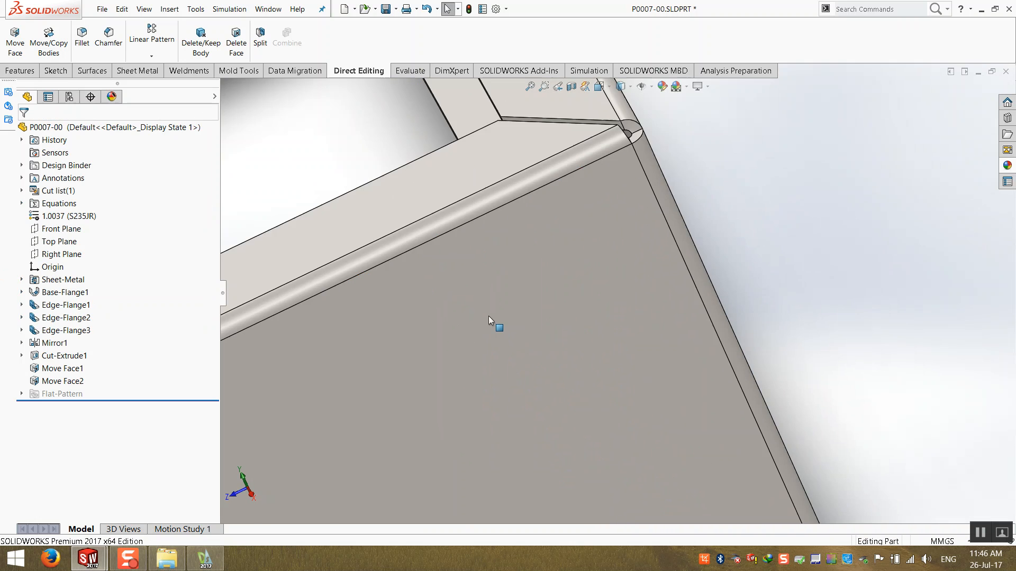
{"action": "scroll", "coordinate": [487, 316], "scroll_direction": "up", "scroll_amount": 6}
{"action": "scroll", "coordinate": [371, 347], "scroll_direction": "down", "scroll_amount": 10}
{"action": "middle_click_drag", "start_coordinate": [549, 286], "coordinate": [520, 286]}
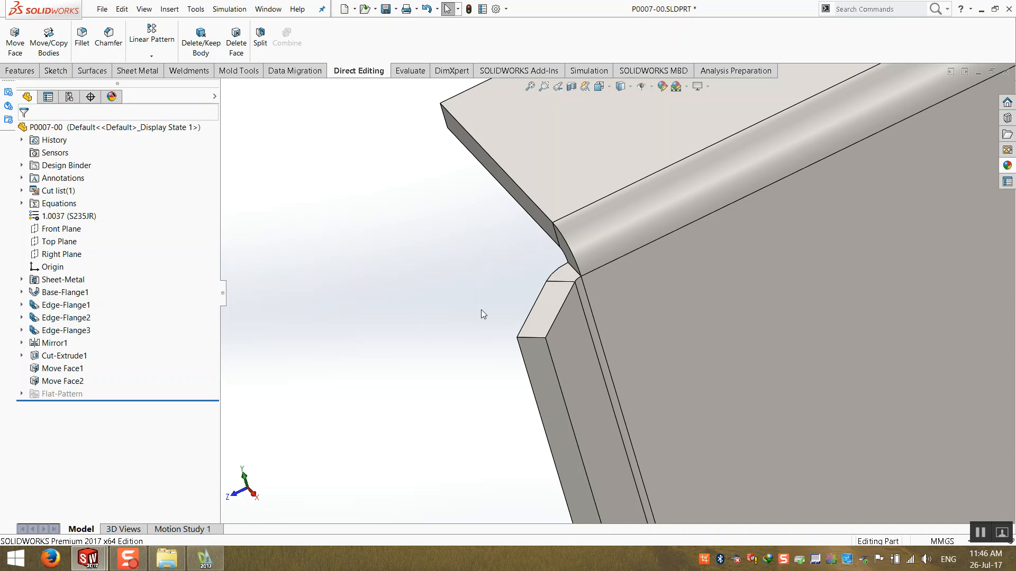
{"action": "scroll", "coordinate": [487, 309], "scroll_direction": "up", "scroll_amount": 1}
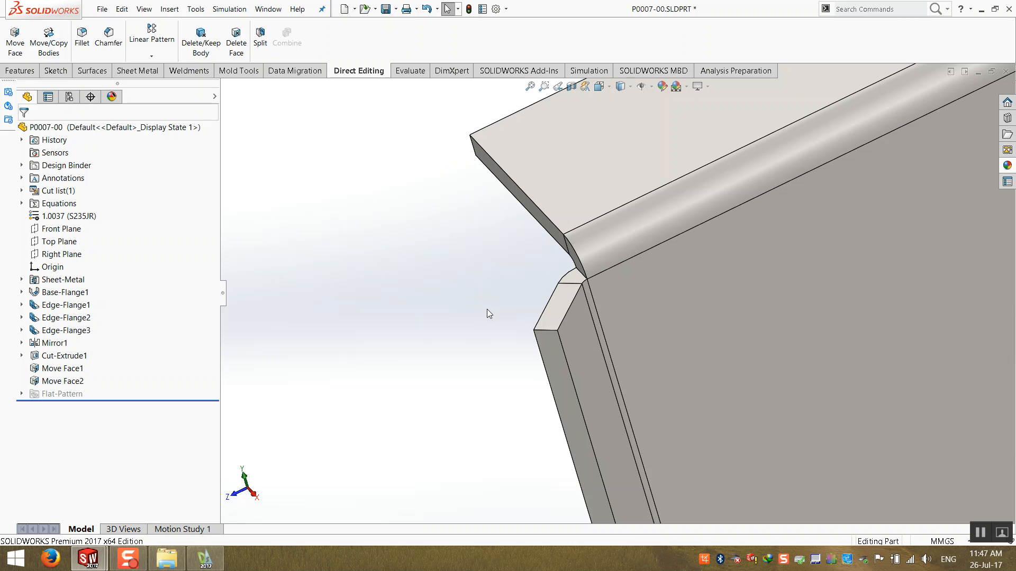
- Rotate the end face of the flange at the side panel 45 degrees about its inner edge using Move Face
{"action": "middle_click_drag", "start_coordinate": [592, 248], "coordinate": [632, 261]}
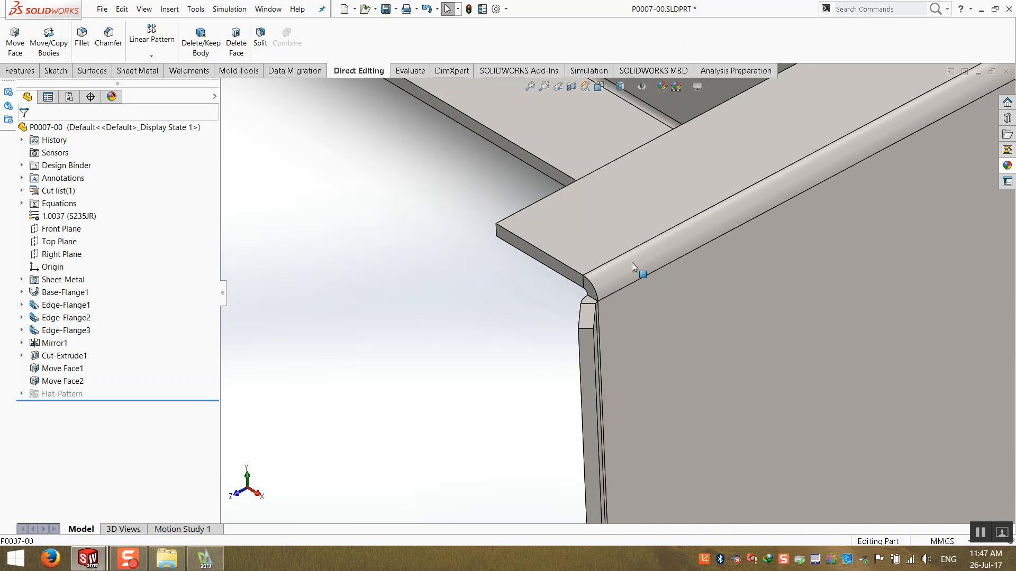
{"action": "scroll", "coordinate": [632, 262], "scroll_direction": "up", "scroll_amount": 10}
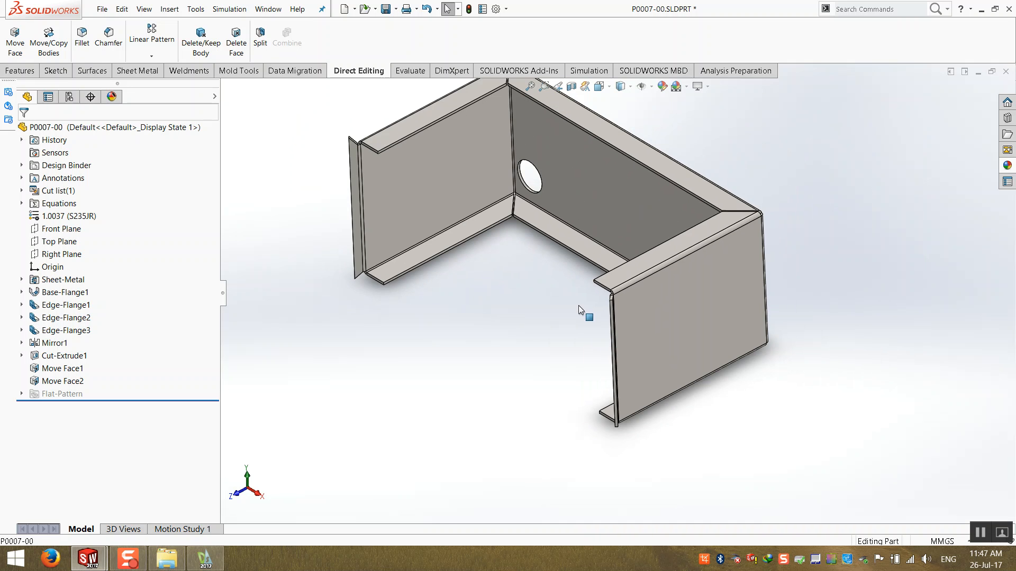
{"action": "scroll", "coordinate": [589, 312], "scroll_direction": "down", "scroll_amount": 5}
{"action": "left_click", "coordinate": [14, 40]}
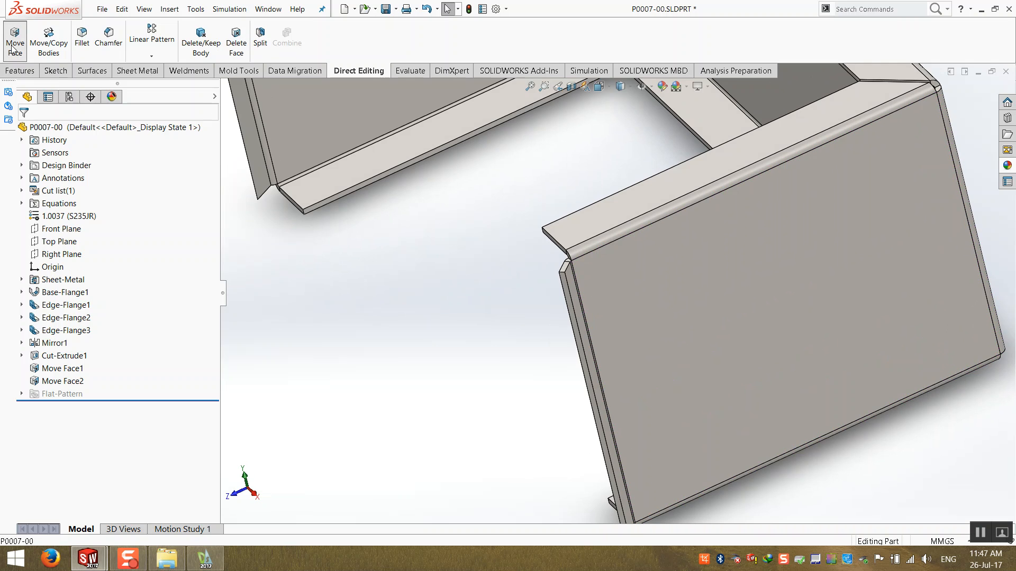
{"action": "scroll", "coordinate": [613, 261], "scroll_direction": "down", "scroll_amount": 3}
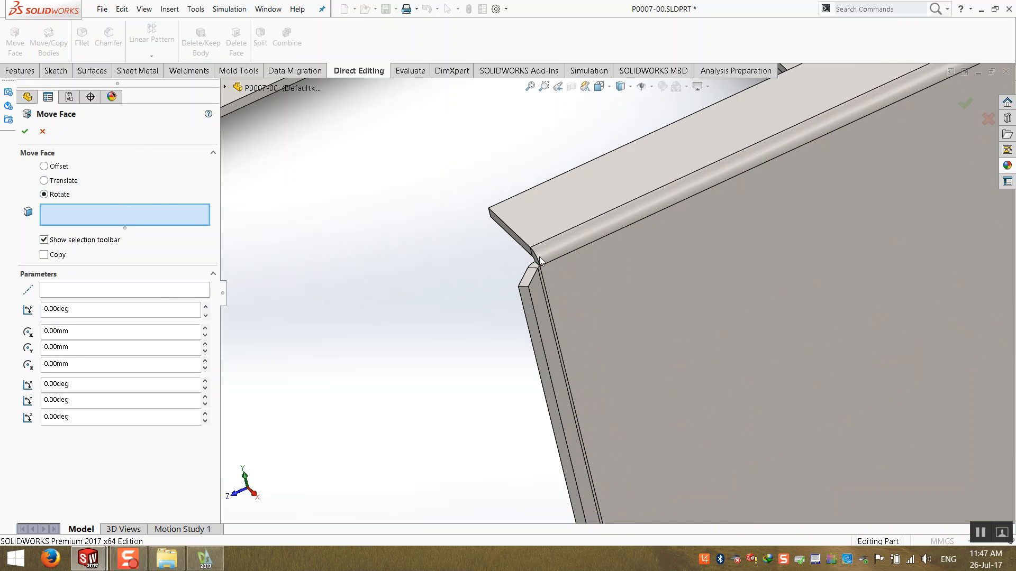
{"action": "scroll", "coordinate": [479, 297], "scroll_direction": "down", "scroll_amount": 3}
{"action": "left_click", "coordinate": [459, 356]}
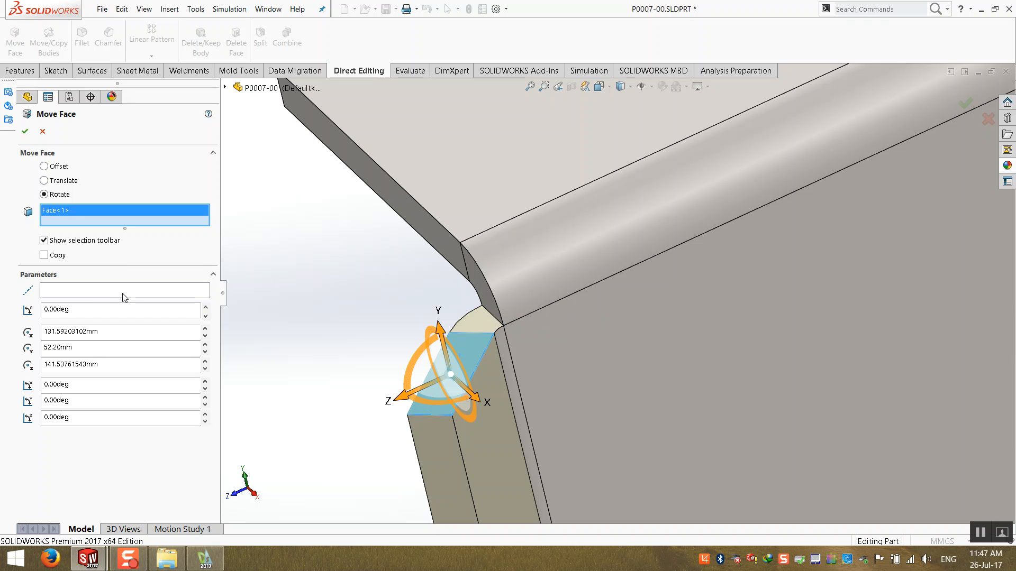
{"action": "left_click", "coordinate": [122, 294]}
{"action": "left_click", "coordinate": [480, 335]}
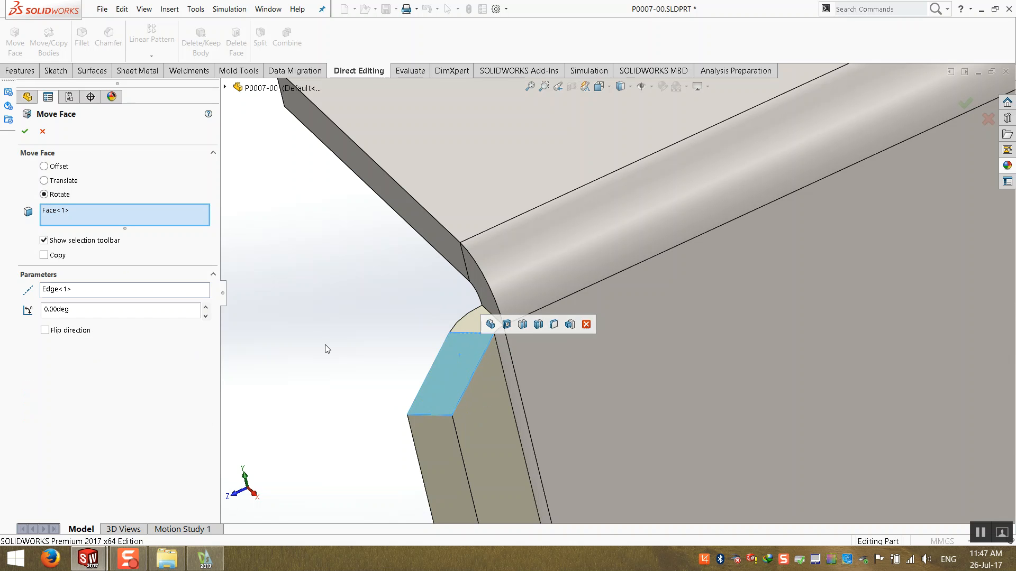
{"action": "double_click", "coordinate": [125, 314]}
{"action": "type", "text": "45"}
{"action": "key", "text": "Return"}
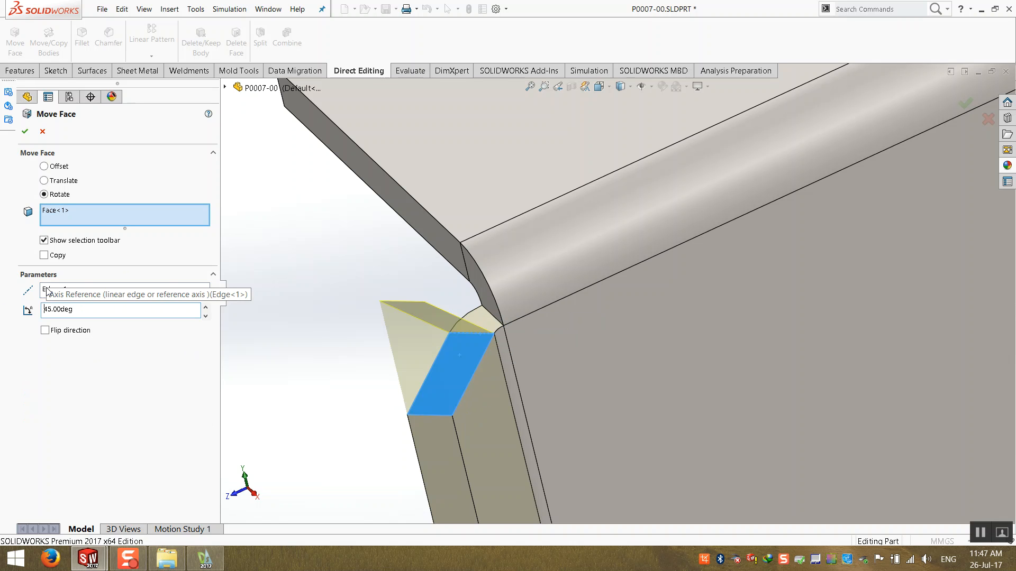
- Rotate the meeting flange's end face 45 degrees about its inner edge, with direction flipped, using Move Face
{"action": "scroll", "coordinate": [594, 396], "scroll_direction": "up", "scroll_amount": 10}
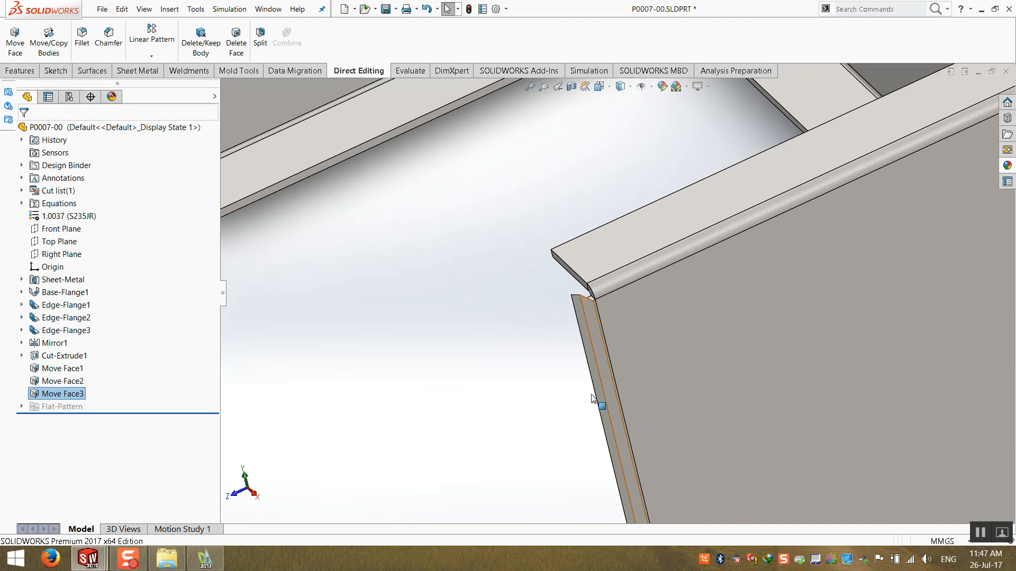
{"action": "middle_click_drag", "start_coordinate": [630, 407], "coordinate": [537, 332]}
{"action": "scroll", "coordinate": [538, 332], "scroll_direction": "down", "scroll_amount": 10}
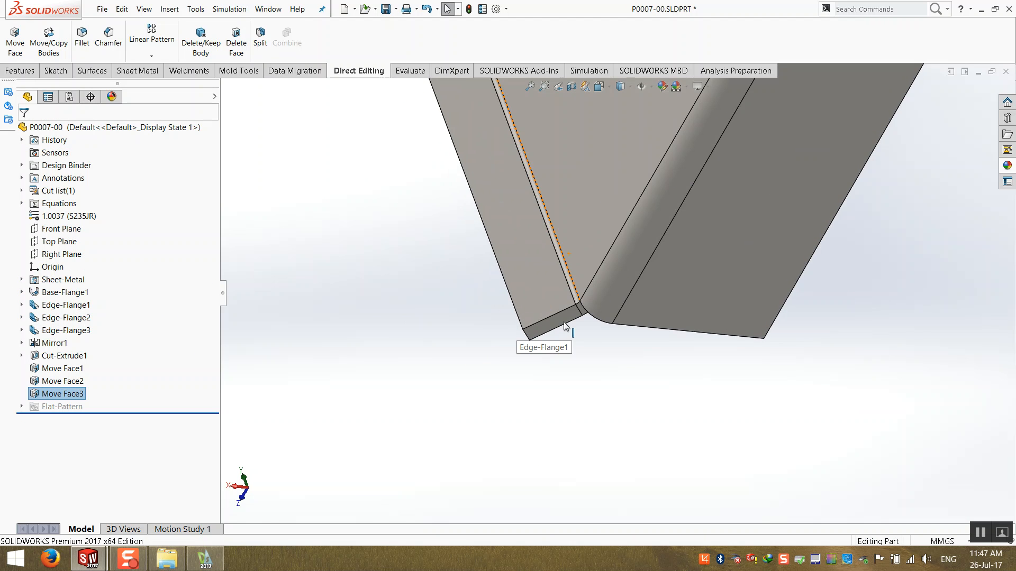
{"action": "middle_click_drag", "start_coordinate": [579, 330], "coordinate": [603, 417]}
{"action": "left_click", "coordinate": [604, 416]}
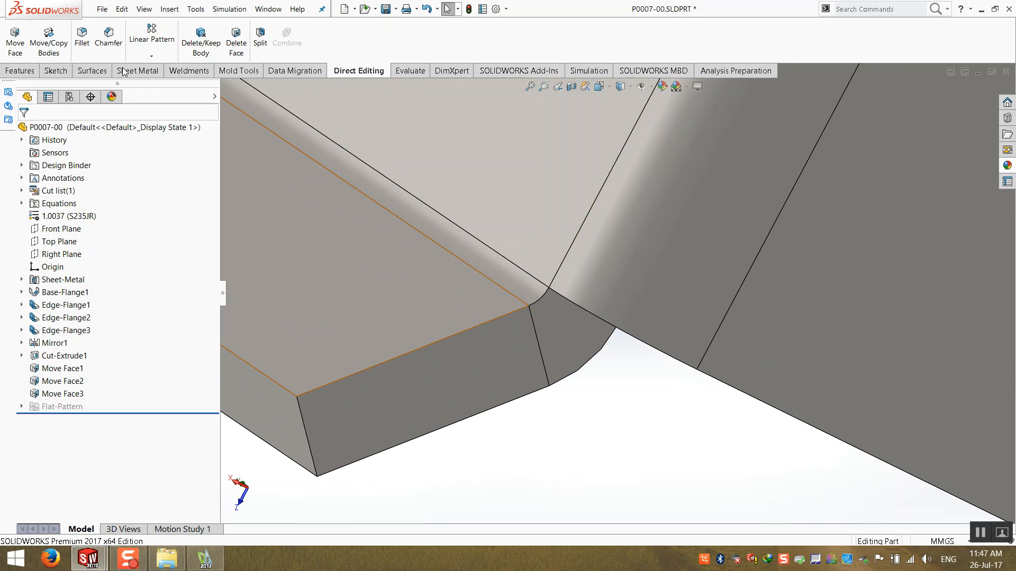
{"action": "left_click", "coordinate": [15, 41]}
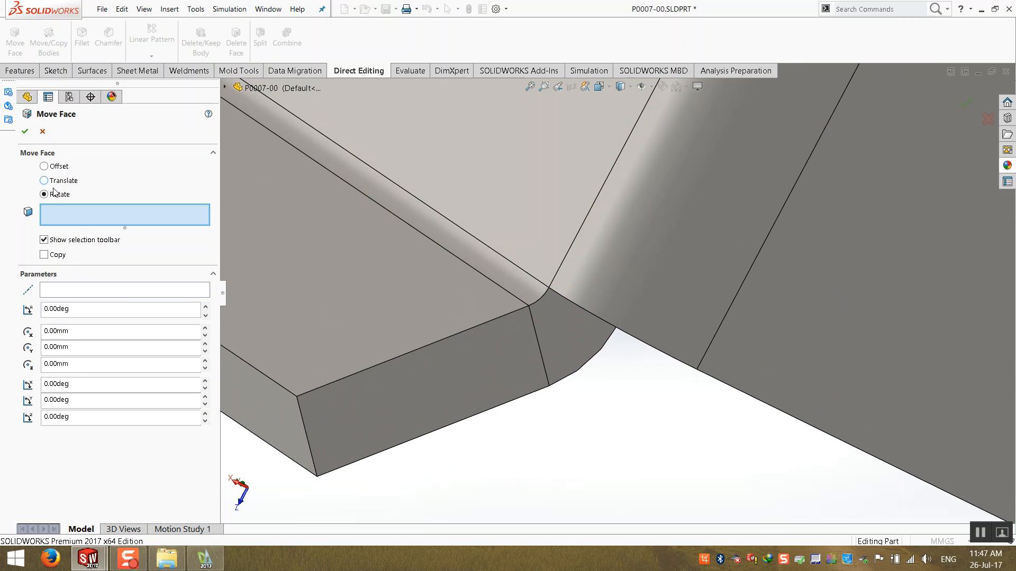
{"action": "left_click", "coordinate": [421, 353]}
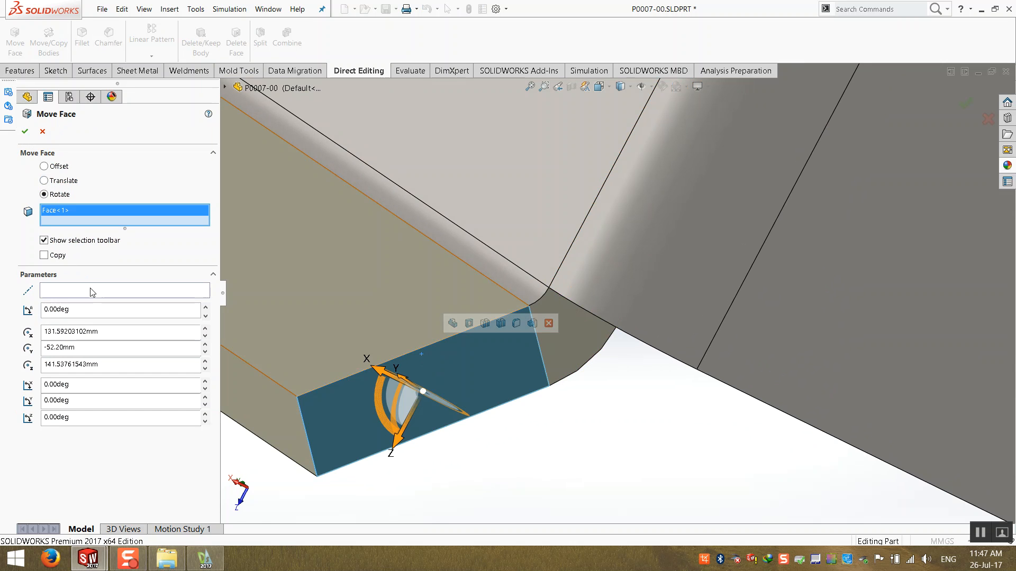
{"action": "left_click", "coordinate": [106, 290]}
{"action": "left_click", "coordinate": [542, 357]}
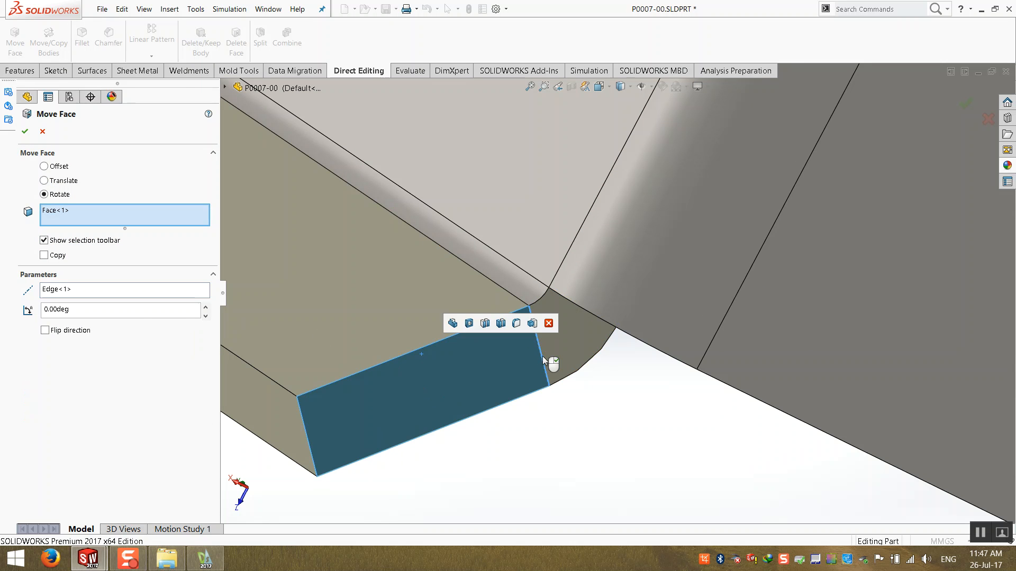
{"action": "left_click", "coordinate": [96, 313]}
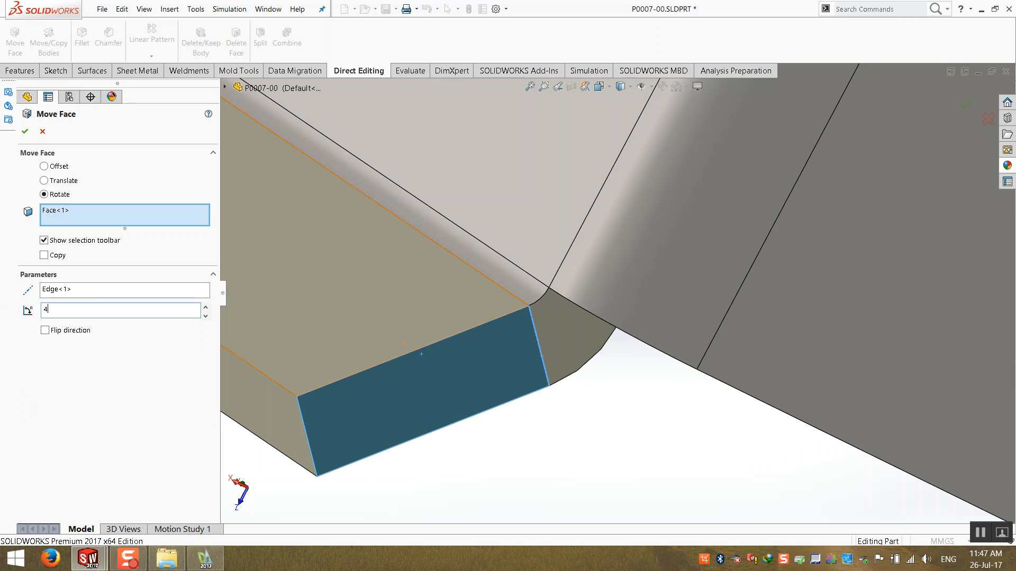
{"action": "type", "text": "45"}
{"action": "key", "text": "Return"}
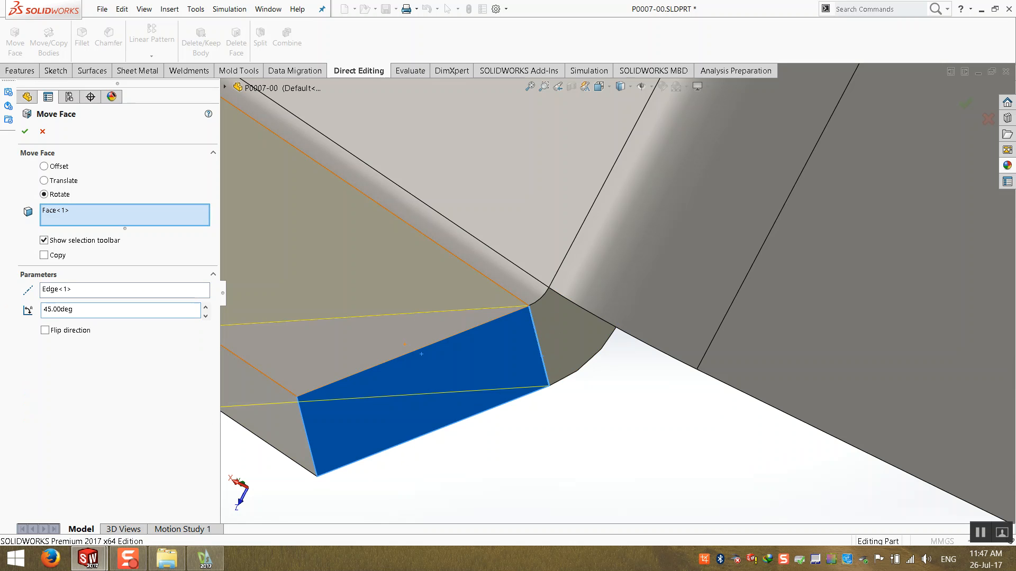
{"action": "left_click", "coordinate": [53, 330]}
{"action": "right_click", "coordinate": [569, 422]}
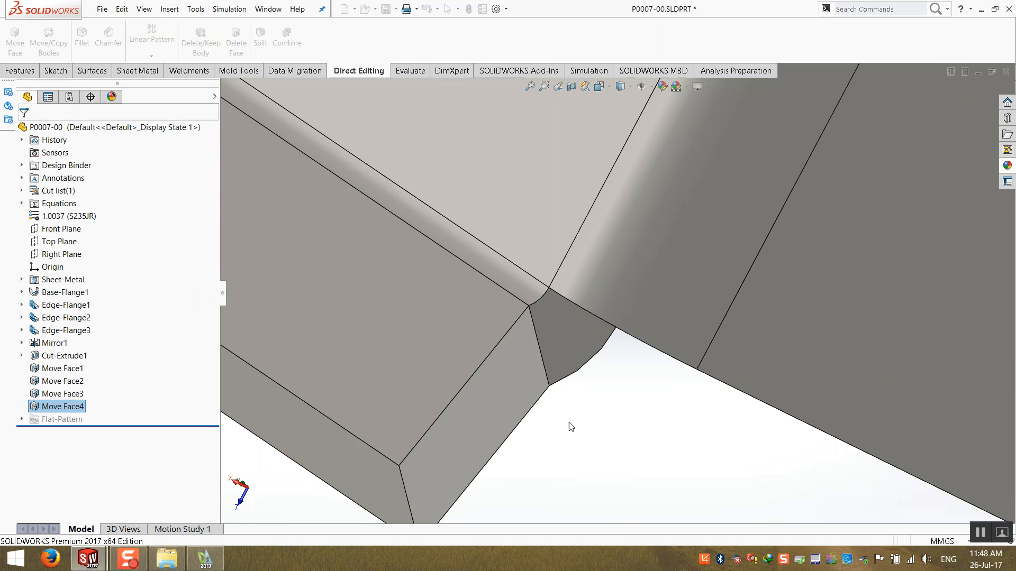
- Examine the mitered flange corners of the part from several viewpoints
{"action": "key", "text": "ctrl+7"}
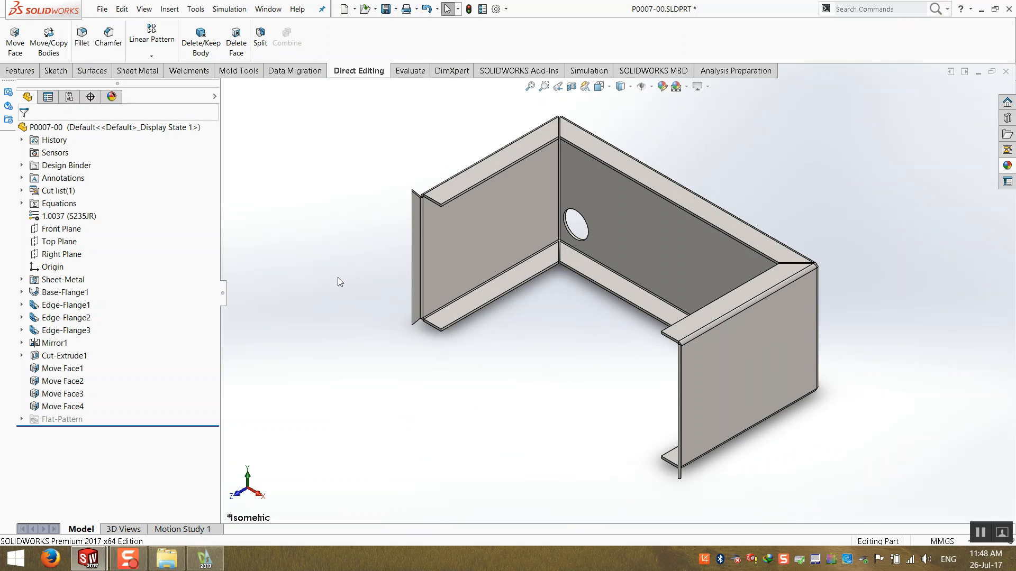
{"action": "scroll", "coordinate": [437, 208], "scroll_direction": "down", "scroll_amount": 5}
{"action": "scroll", "coordinate": [482, 243], "scroll_direction": "down", "scroll_amount": 2}
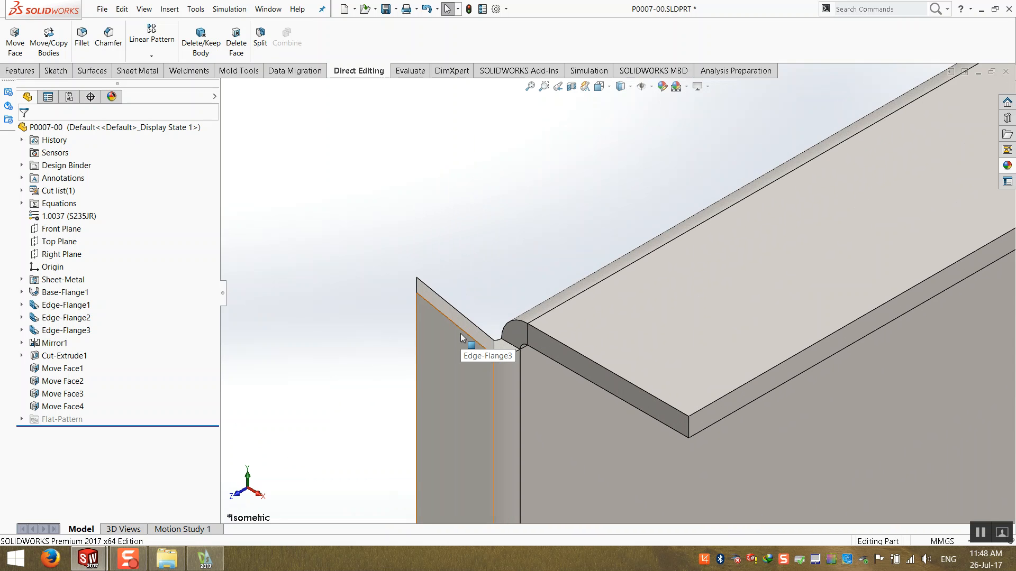
{"action": "scroll", "coordinate": [475, 339], "scroll_direction": "down", "scroll_amount": 4}
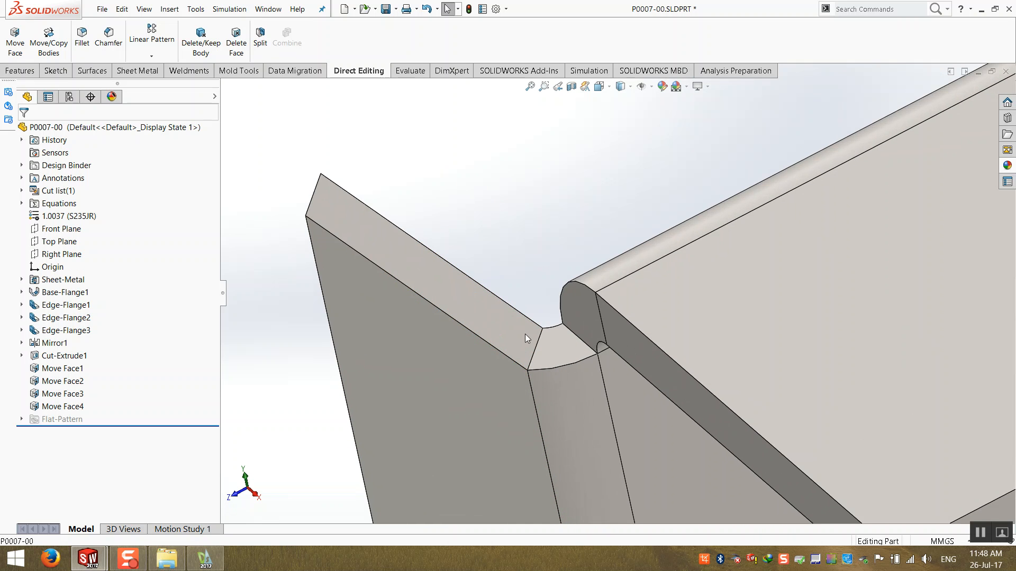
{"action": "left_click", "coordinate": [487, 322]}
{"action": "key", "text": "z"}
{"action": "key", "text": "z"}
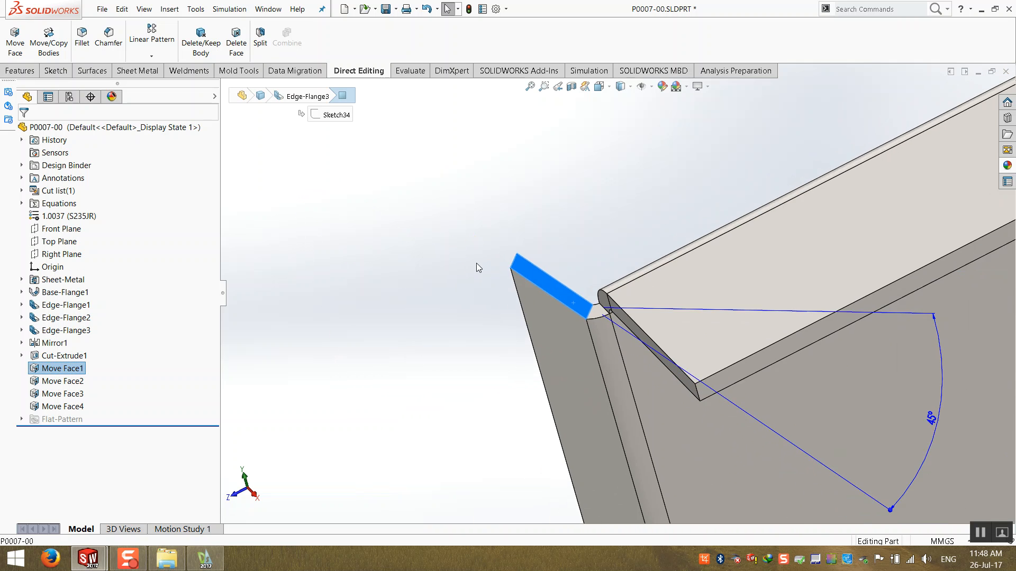
{"action": "scroll", "coordinate": [476, 263], "scroll_direction": "up", "scroll_amount": 5}
{"action": "middle_click_drag", "start_coordinate": [481, 268], "coordinate": [494, 262]}
{"action": "scroll", "coordinate": [530, 288], "scroll_direction": "up", "scroll_amount": 4}
{"action": "middle_click_drag", "start_coordinate": [675, 356], "coordinate": [633, 325], "text": "ctrl"}
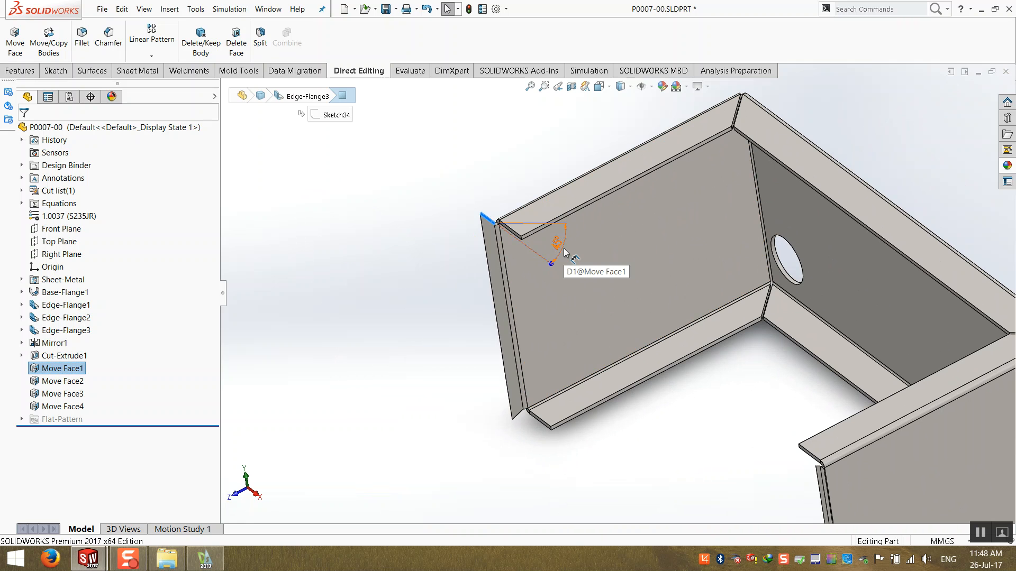
- Show each Move Face feature's angle dimension and open the options for Move Face1's 45° angle
{"action": "left_click", "coordinate": [62, 381]}
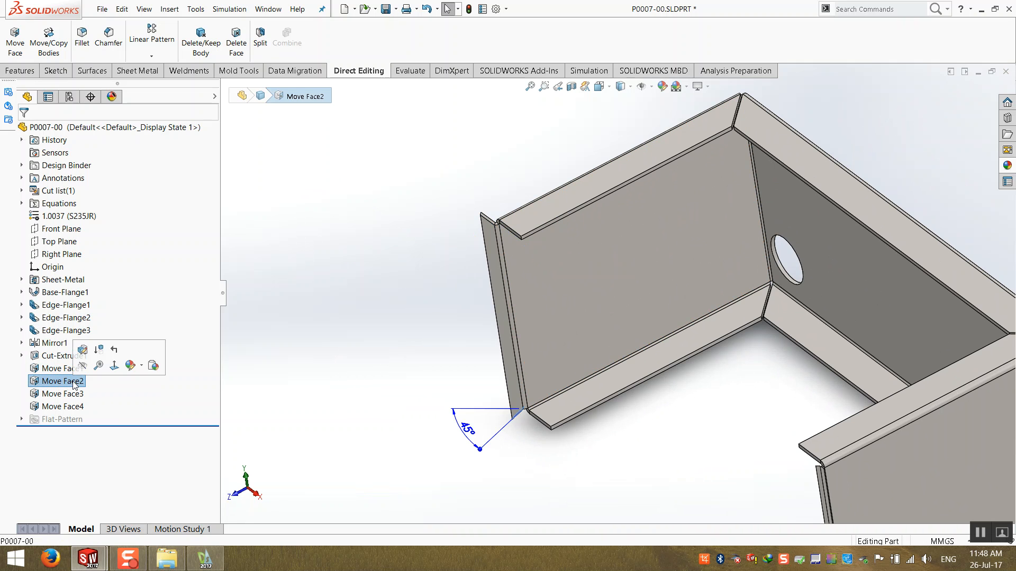
{"action": "scroll", "coordinate": [483, 432], "scroll_direction": "up", "scroll_amount": 4}
{"action": "left_click", "coordinate": [483, 432]}
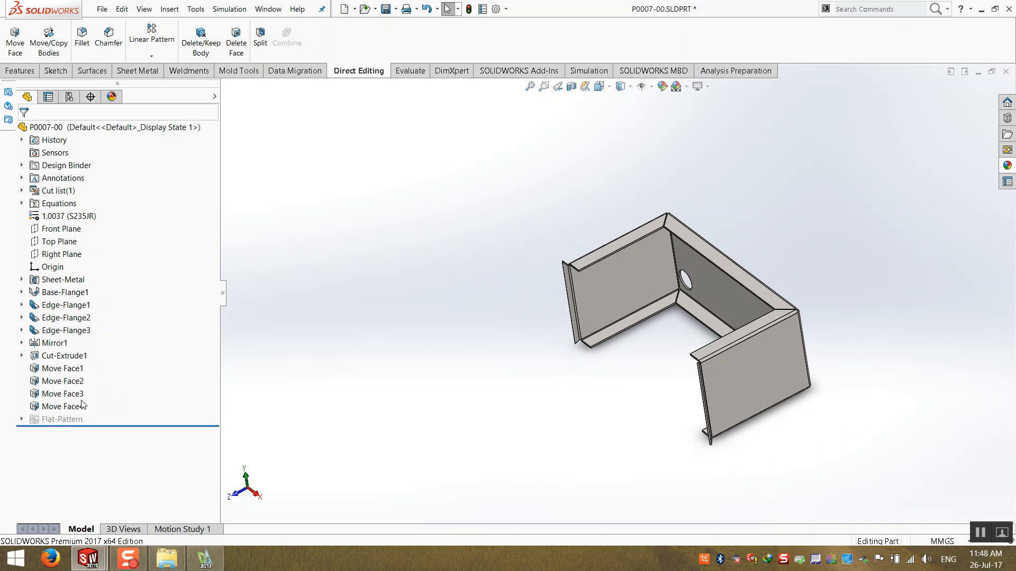
{"action": "left_click", "coordinate": [42, 393]}
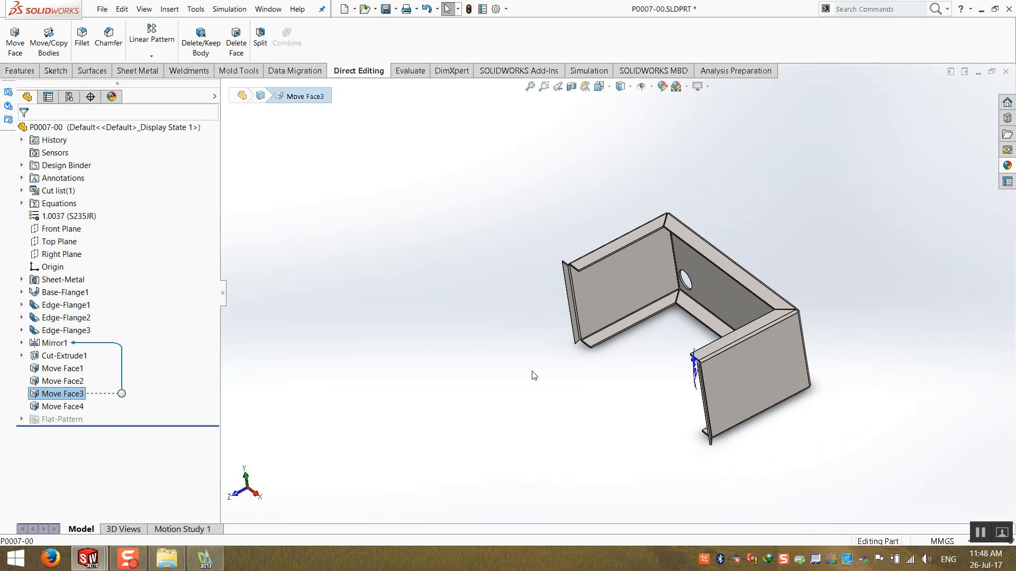
{"action": "left_click", "coordinate": [581, 371]}
{"action": "key", "text": "ctrl+7"}
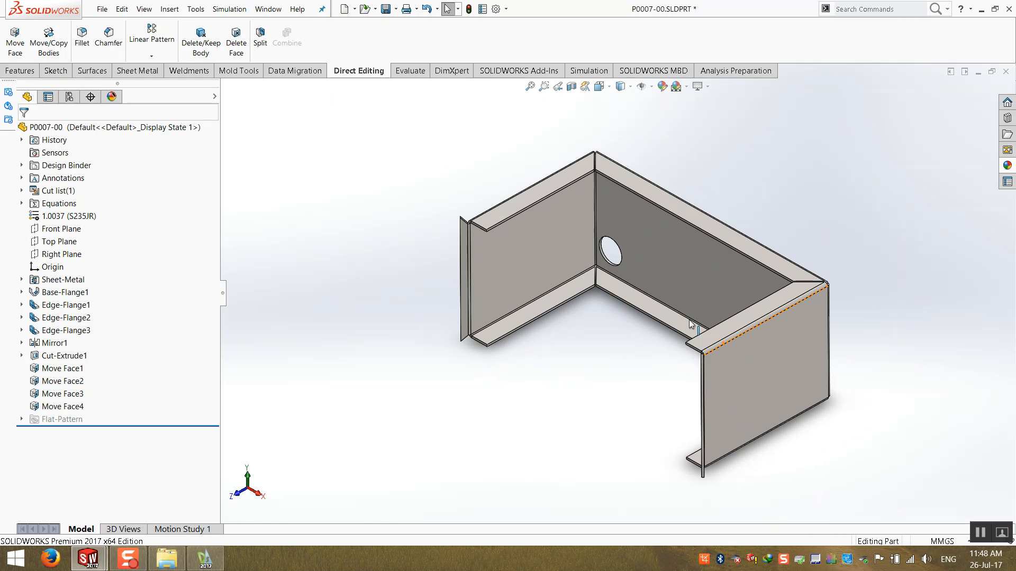
{"action": "middle_click_drag", "start_coordinate": [681, 314], "coordinate": [675, 314]}
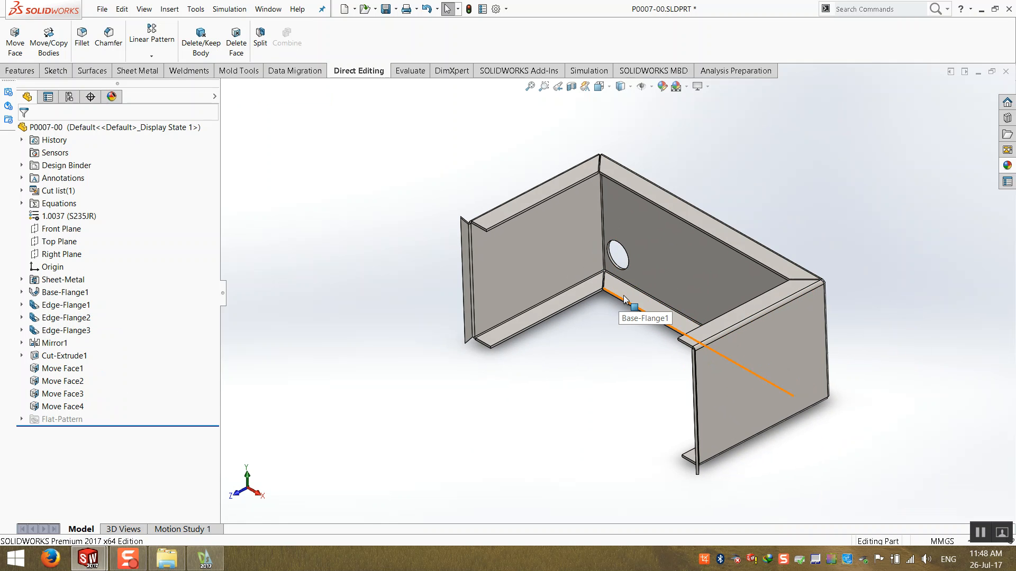
{"action": "left_click", "coordinate": [54, 370]}
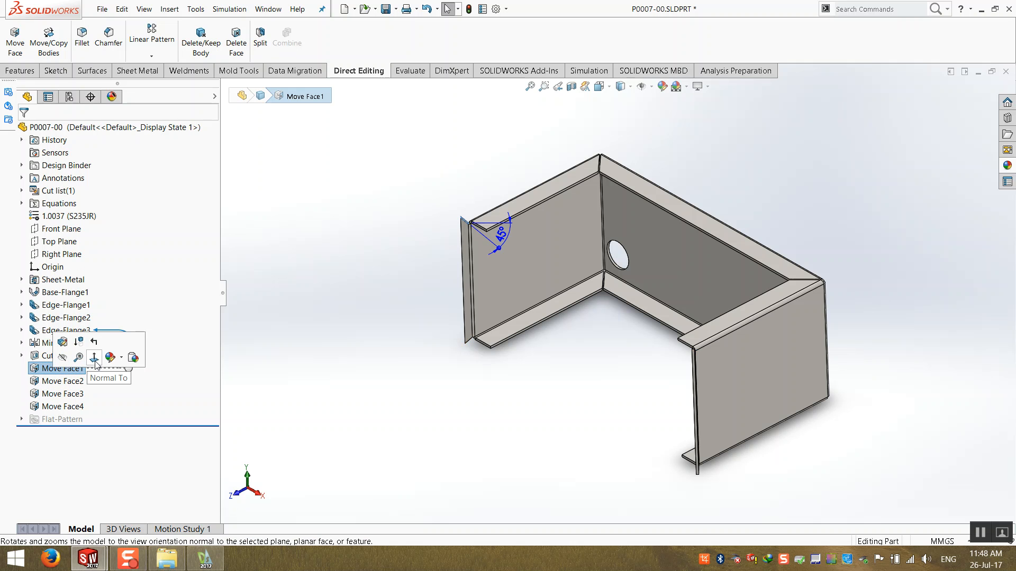
{"action": "left_click", "coordinate": [278, 330]}
{"action": "left_click", "coordinate": [56, 368]}
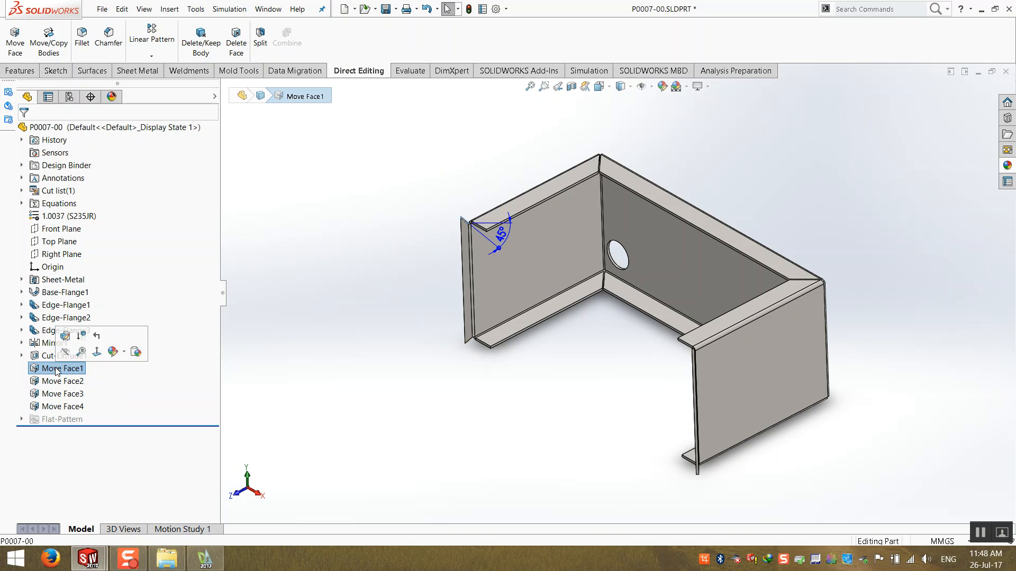
{"action": "scroll", "coordinate": [521, 260], "scroll_direction": "down", "scroll_amount": 3}
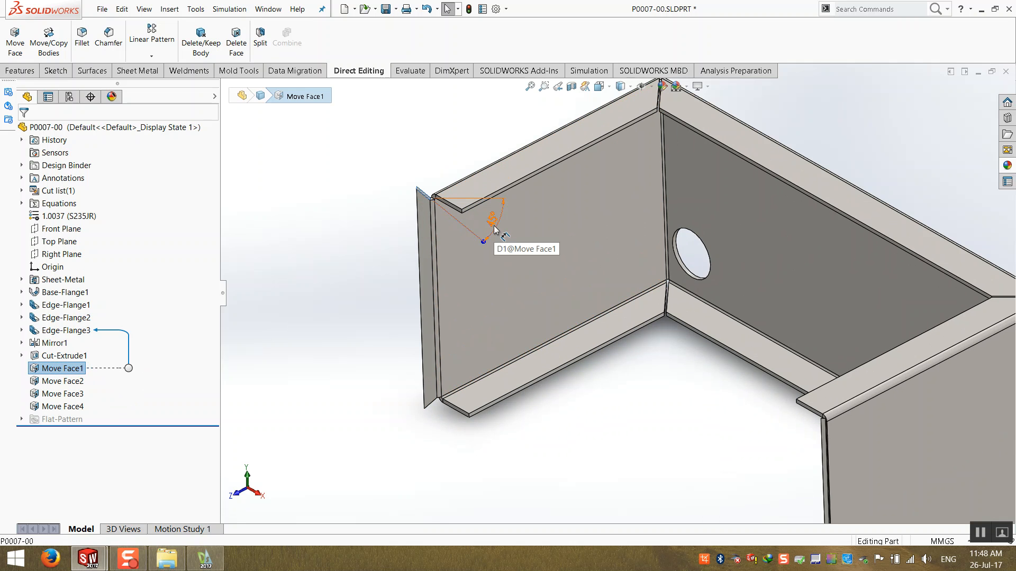
{"action": "right_click", "coordinate": [494, 228]}
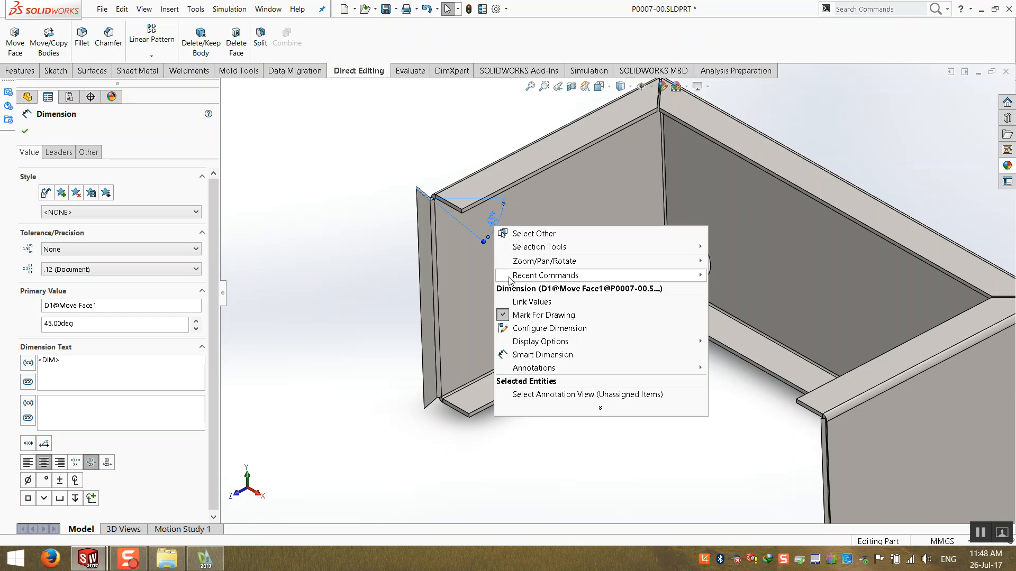
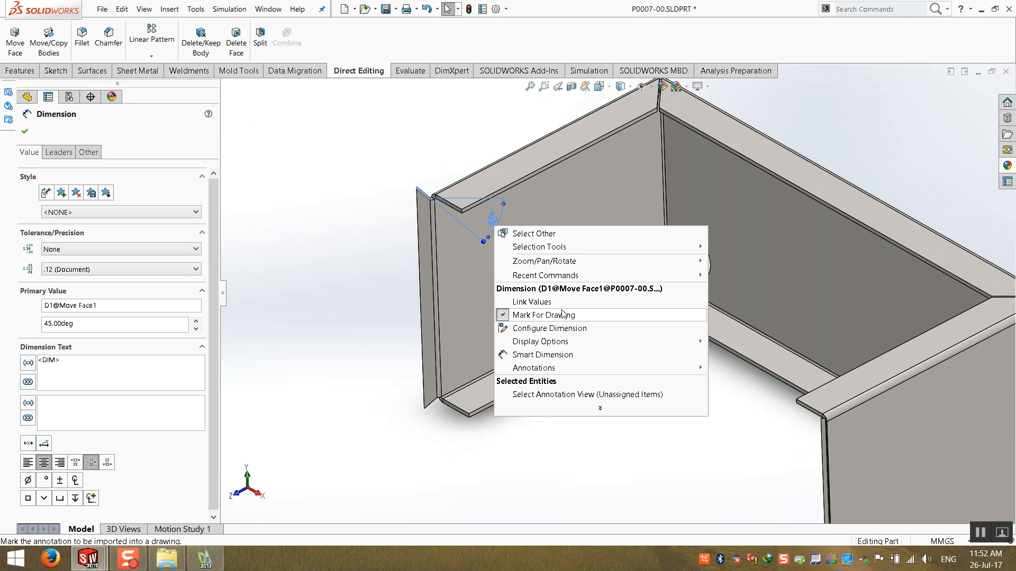
- Link Move Face1's 45° angle dimension as a shared value named GasketAngle
{"action": "left_click", "coordinate": [283, 305]}
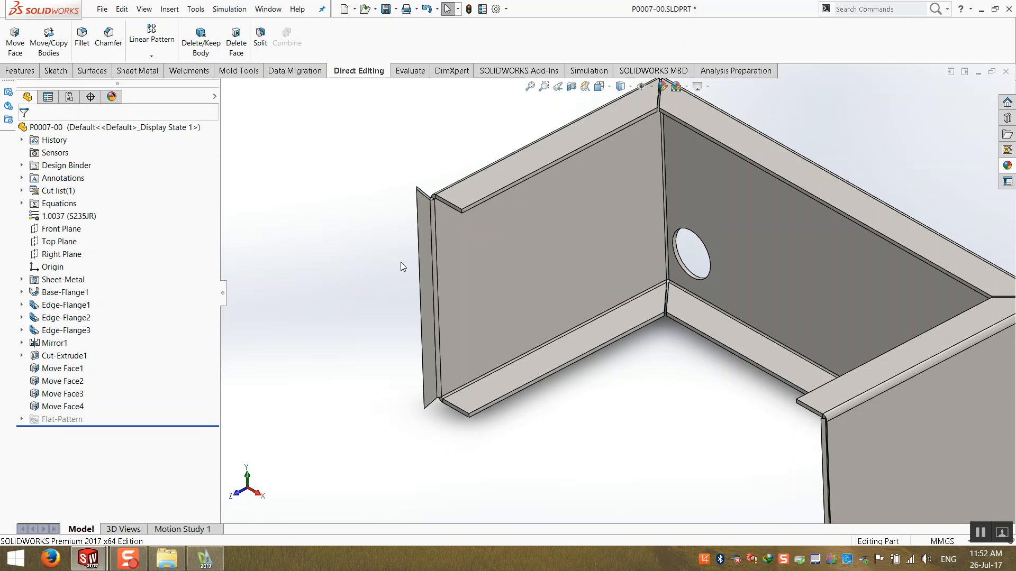
{"action": "left_click", "coordinate": [80, 369]}
{"action": "scroll", "coordinate": [500, 220], "scroll_direction": "down", "scroll_amount": 2}
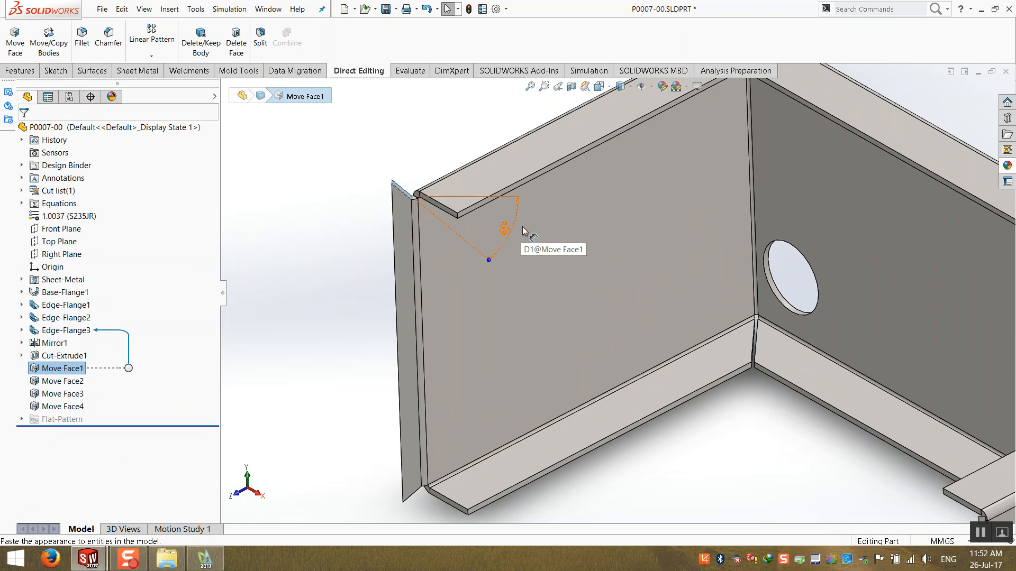
{"action": "left_click", "coordinate": [289, 337]}
{"action": "left_click", "coordinate": [69, 369]}
{"action": "right_click", "coordinate": [507, 235]}
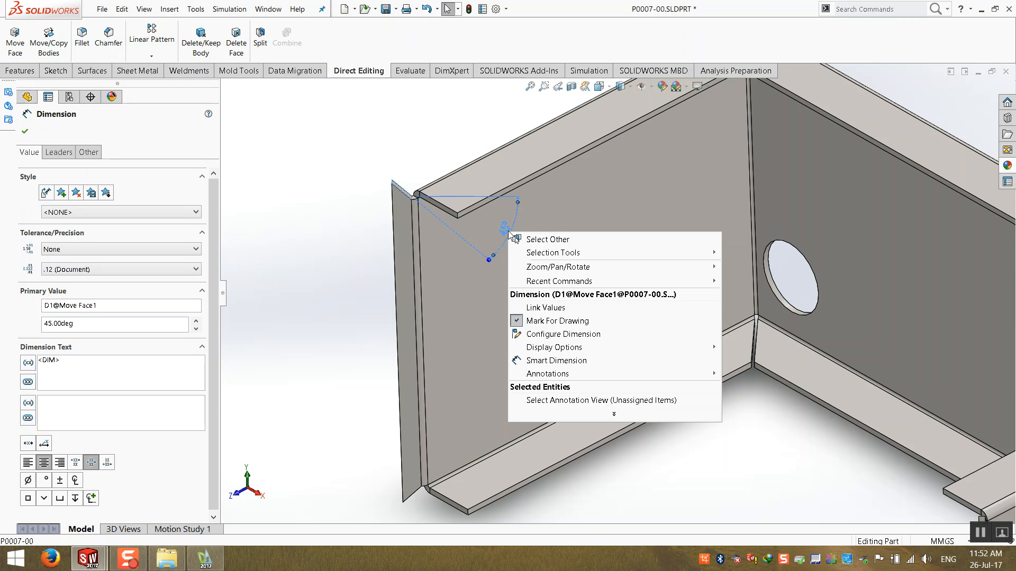
{"action": "left_click", "coordinate": [553, 311]}
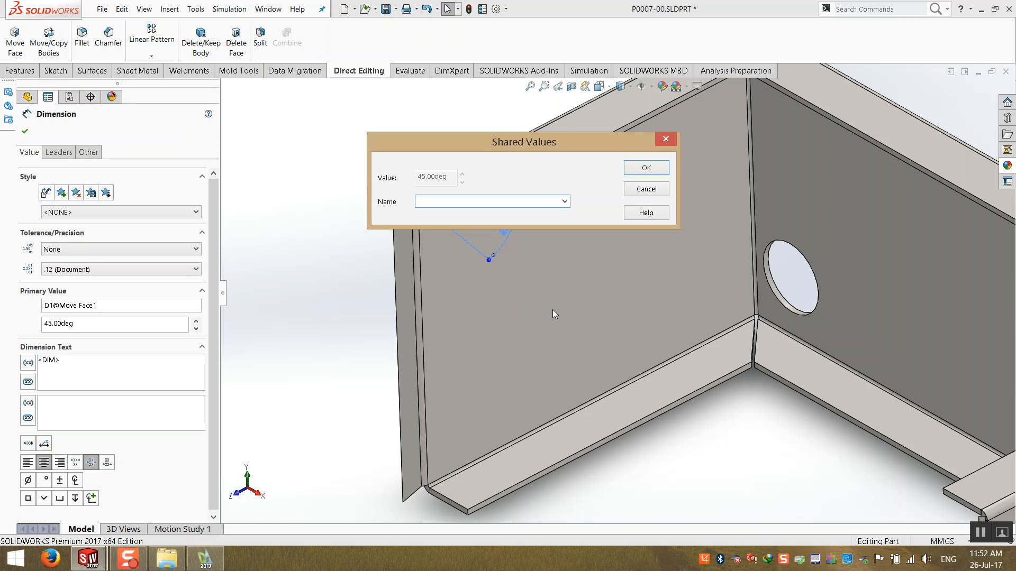
{"action": "type", "text": "GasketAngle"}
{"action": "left_click", "coordinate": [645, 168]}
- Link Move Face2's angle dimension to the shared value GasketAngle
{"action": "scroll", "coordinate": [516, 262], "scroll_direction": "down", "scroll_amount": 2}
{"action": "scroll", "coordinate": [516, 262], "scroll_direction": "down", "scroll_amount": 4}
{"action": "scroll", "coordinate": [342, 303], "scroll_direction": "up", "scroll_amount": 4}
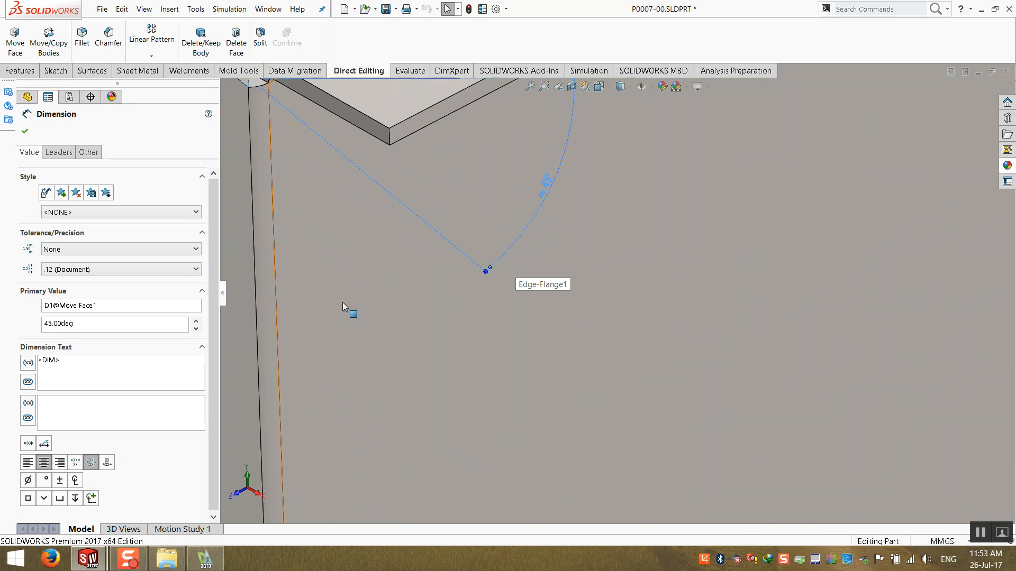
{"action": "left_click", "coordinate": [345, 307]}
{"action": "left_click", "coordinate": [72, 370]}
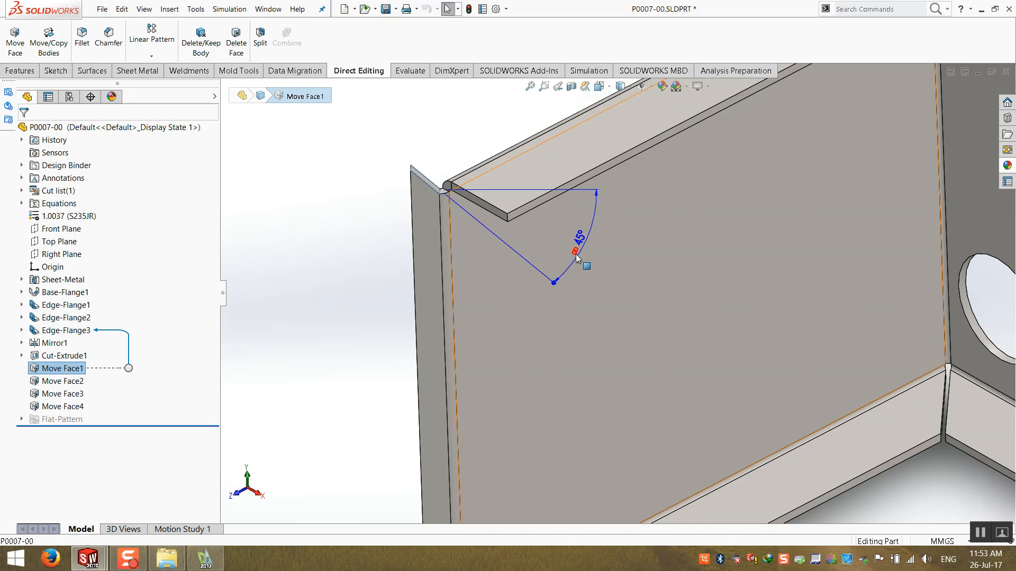
{"action": "scroll", "coordinate": [575, 254], "scroll_direction": "up", "scroll_amount": 4}
{"action": "left_click", "coordinate": [478, 301]}
{"action": "scroll", "coordinate": [522, 328], "scroll_direction": "up", "scroll_amount": 3}
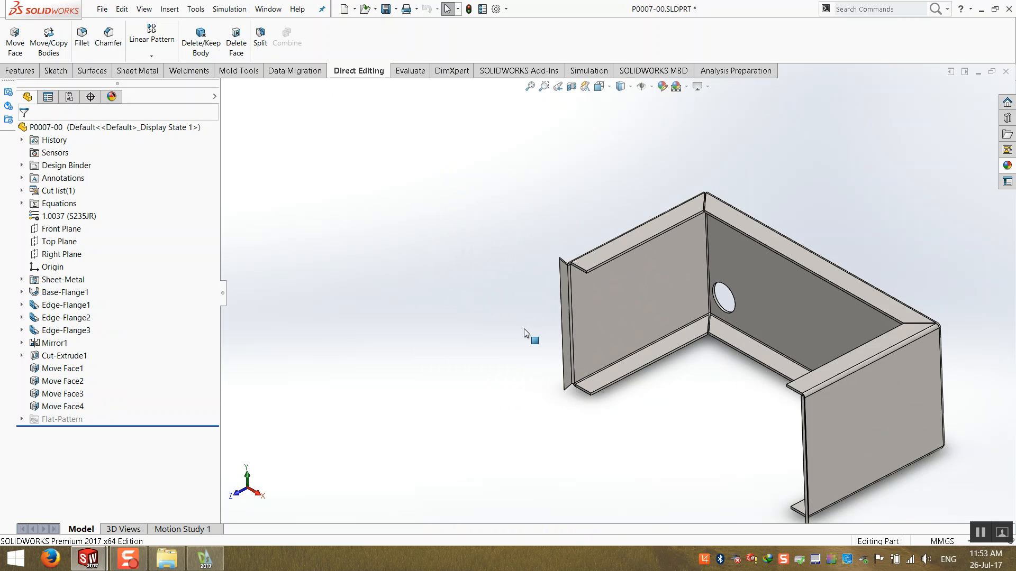
{"action": "scroll", "coordinate": [772, 370], "scroll_direction": "down", "scroll_amount": 2}
{"action": "left_click", "coordinate": [62, 381]}
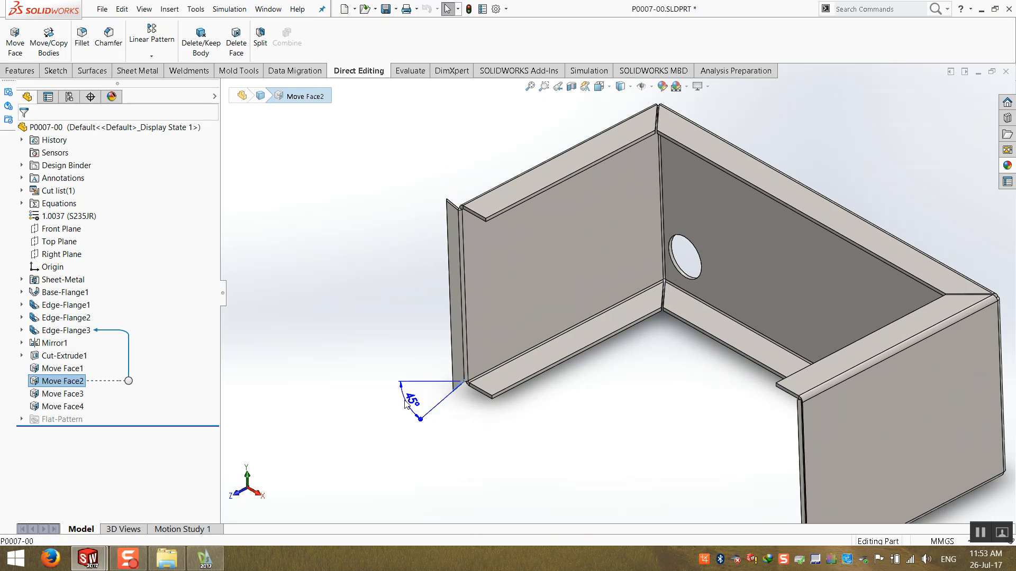
{"action": "left_click", "coordinate": [412, 402]}
{"action": "right_click", "coordinate": [412, 404]}
{"action": "left_click", "coordinate": [471, 291]}
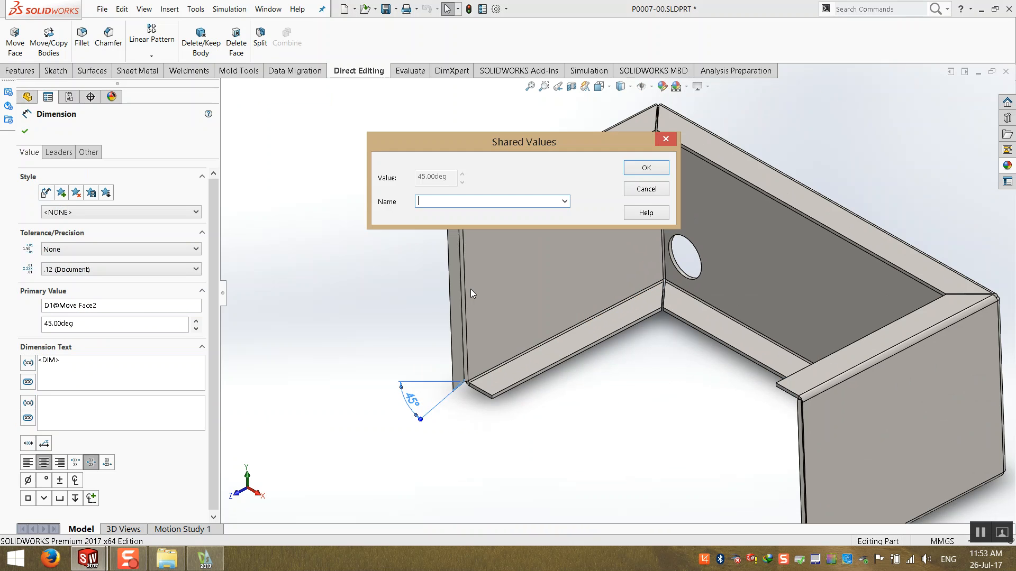
{"action": "left_click", "coordinate": [565, 202]}
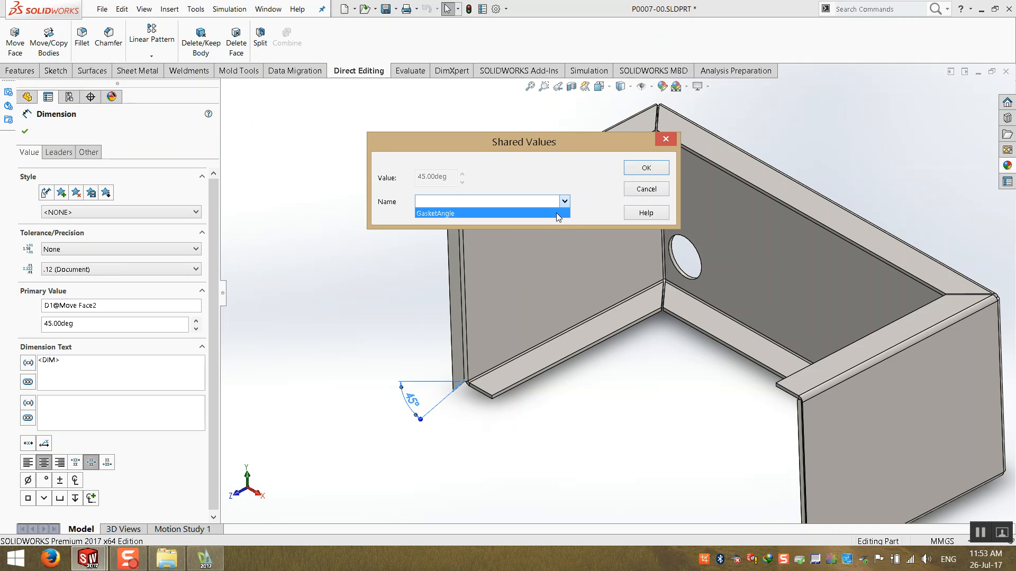
{"action": "left_click", "coordinate": [556, 213]}
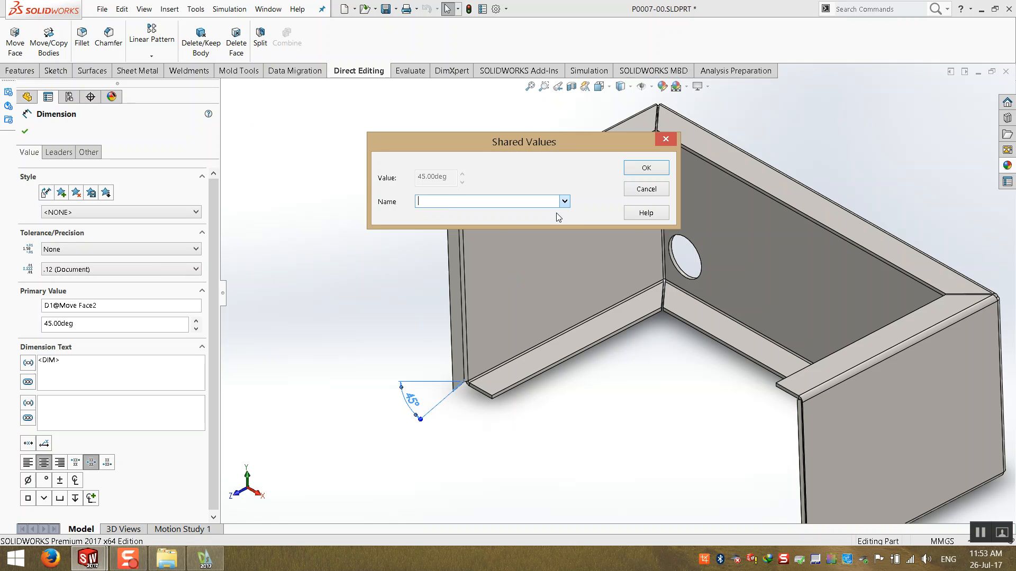
{"action": "left_click", "coordinate": [646, 167]}
- Link Move Face3's angle dimension to the shared value GasketAngle
{"action": "left_click", "coordinate": [436, 258]}
{"action": "left_click", "coordinate": [62, 394]}
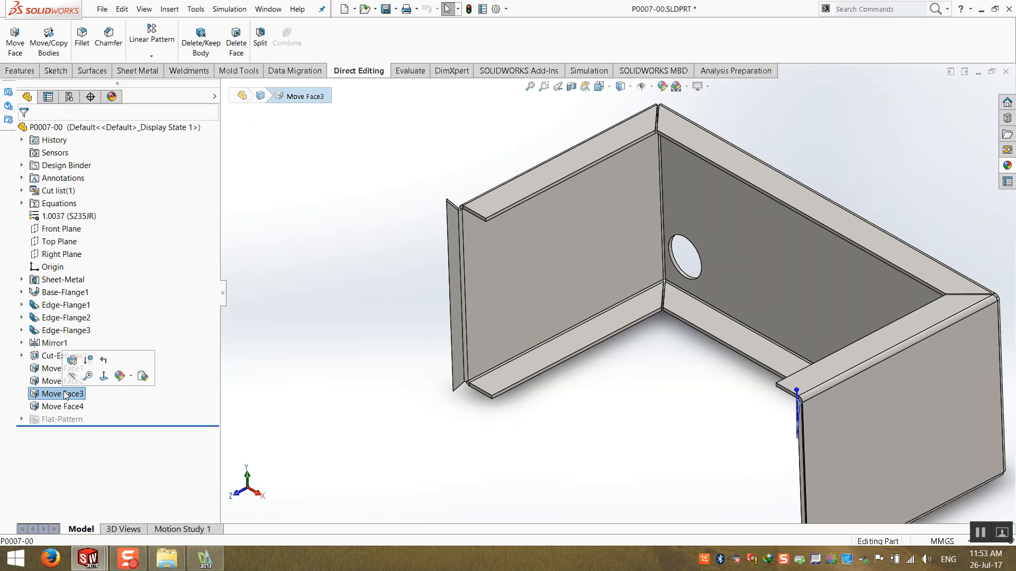
{"action": "scroll", "coordinate": [754, 414], "scroll_direction": "down", "scroll_amount": 5}
{"action": "left_click", "coordinate": [806, 325]}
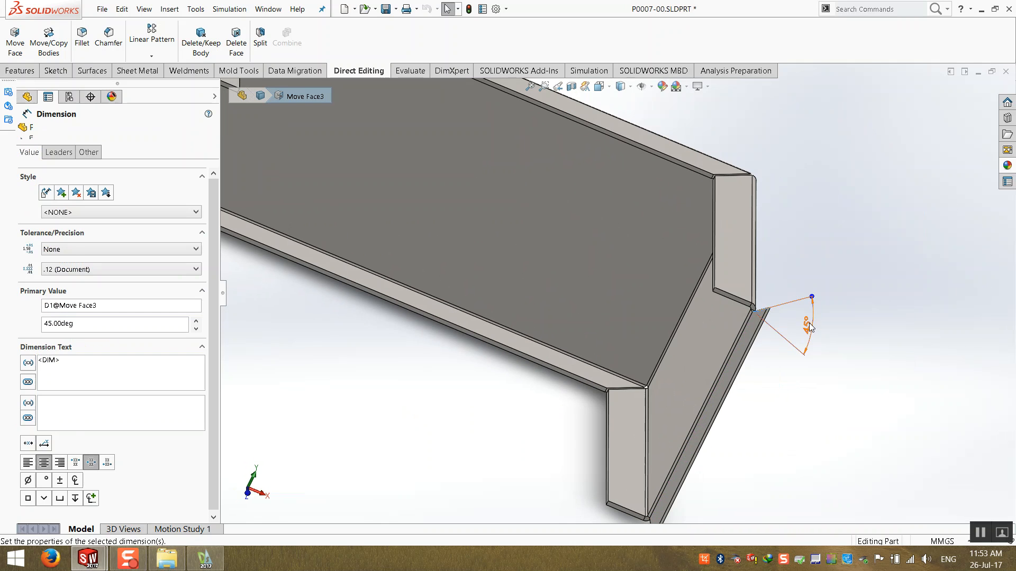
{"action": "right_click", "coordinate": [803, 324]}
{"action": "left_click", "coordinate": [853, 387]}
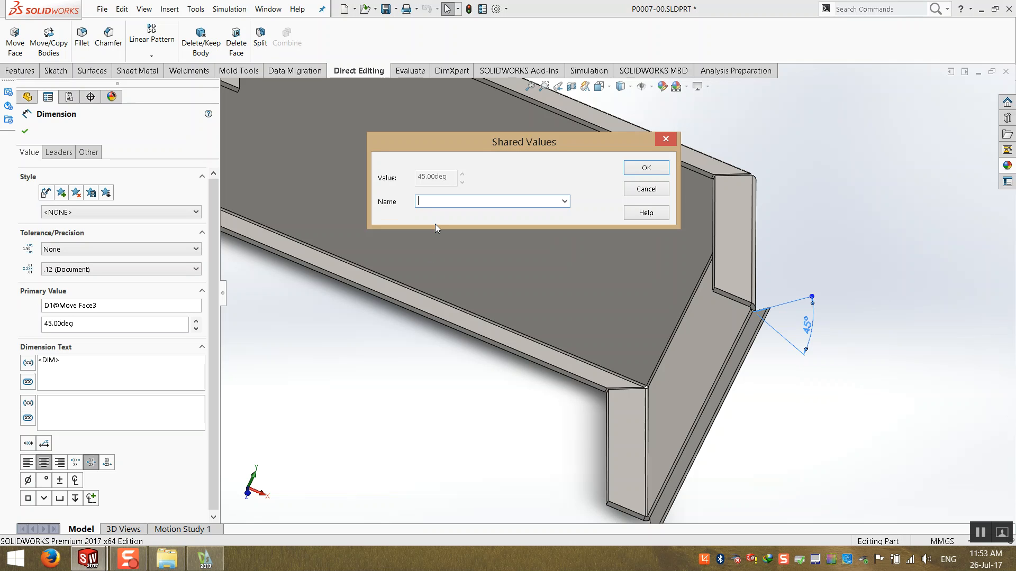
{"action": "left_click", "coordinate": [564, 201]}
{"action": "left_click", "coordinate": [566, 211]}
{"action": "left_click", "coordinate": [629, 169]}
- Link Move Face4's angle dimension to the shared value GasketAngle
{"action": "left_click", "coordinate": [394, 408]}
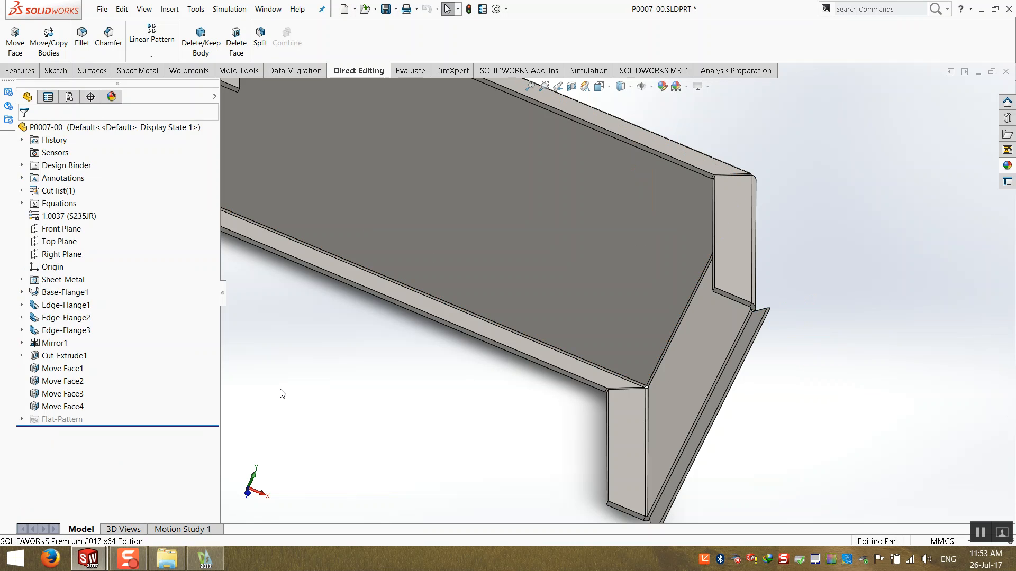
{"action": "left_click", "coordinate": [81, 407]}
{"action": "right_click", "coordinate": [616, 450]}
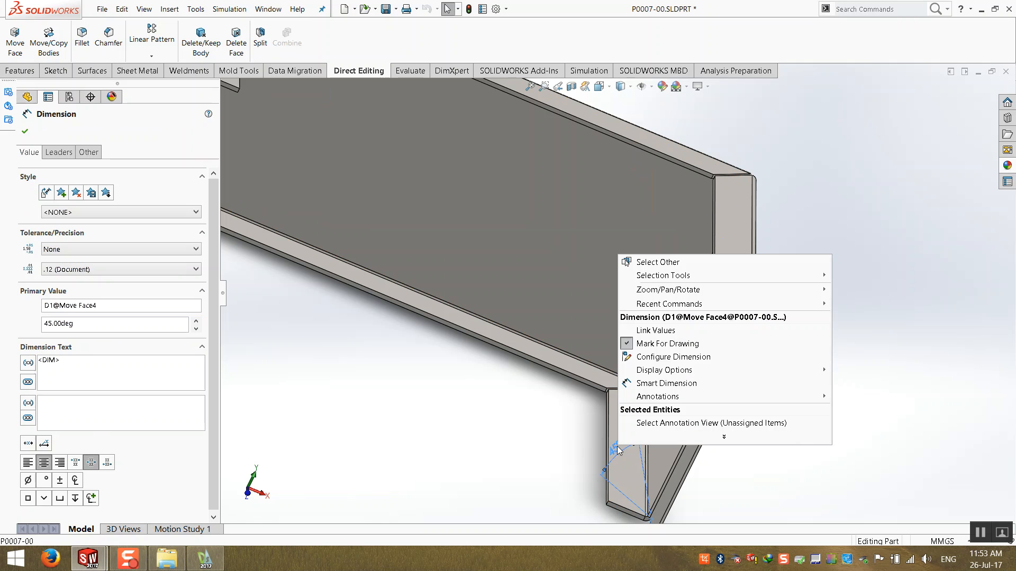
{"action": "left_click", "coordinate": [686, 331]}
{"action": "left_click", "coordinate": [565, 201]}
{"action": "left_click", "coordinate": [439, 215]}
{"action": "left_click", "coordinate": [646, 167]}
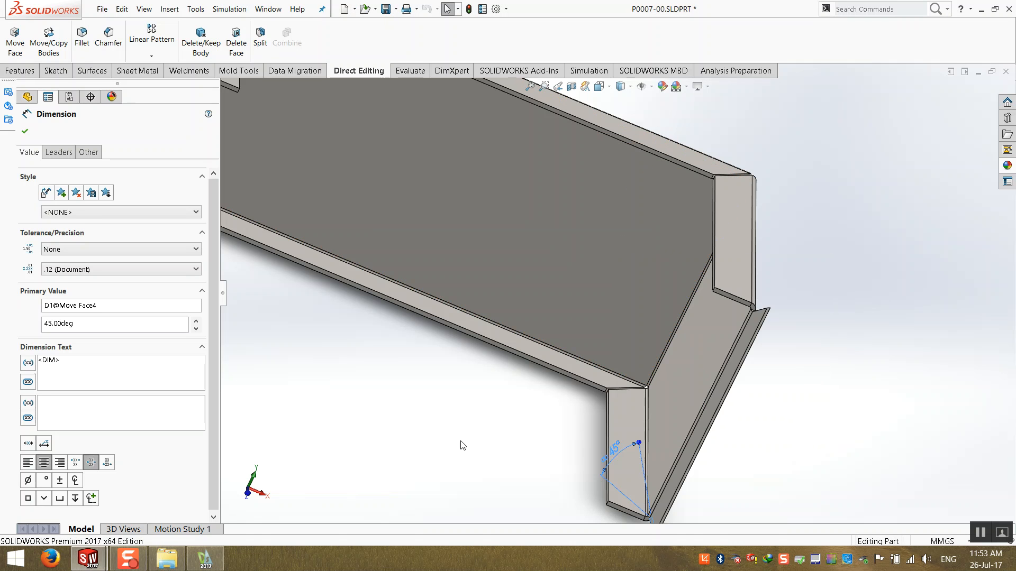
- Set the linked angle to 20° through Move Face3's dimension and rebuild the part
{"action": "left_click", "coordinate": [460, 442]}
{"action": "scroll", "coordinate": [460, 447], "scroll_direction": "up", "scroll_amount": 5}
{"action": "middle_click_drag", "start_coordinate": [459, 448], "coordinate": [312, 378]}
{"action": "scroll", "coordinate": [494, 281], "scroll_direction": "down", "scroll_amount": 2}
{"action": "middle_click_drag", "start_coordinate": [494, 282], "coordinate": [457, 288]}
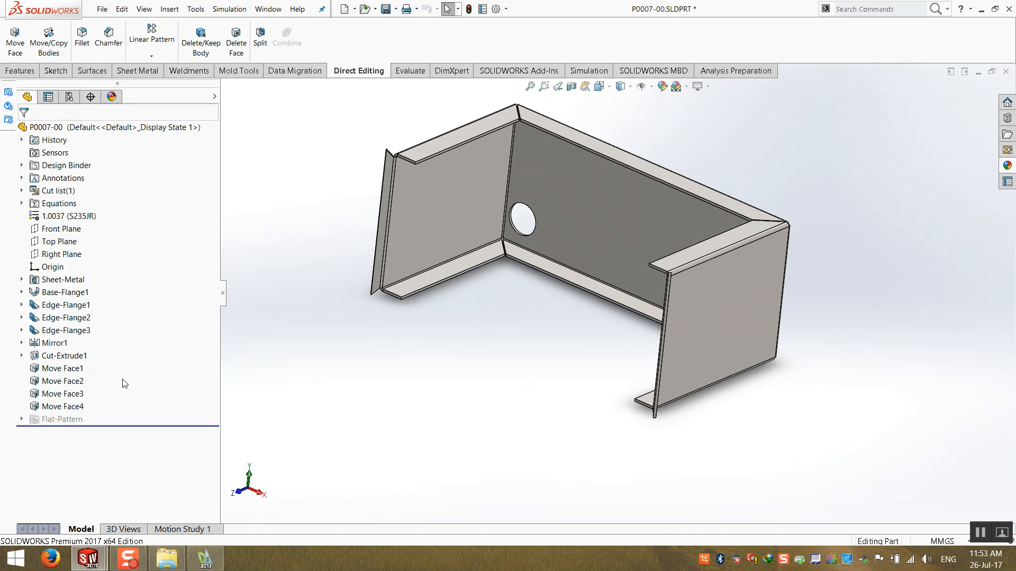
{"action": "left_click", "coordinate": [61, 394]}
{"action": "middle_click_drag", "start_coordinate": [601, 352], "coordinate": [398, 338]}
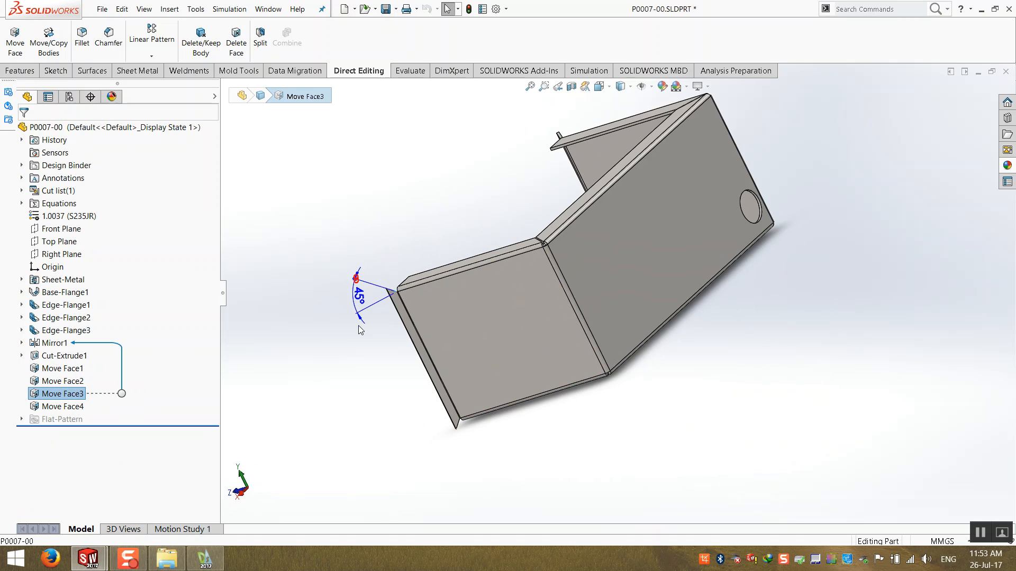
{"action": "scroll", "coordinate": [398, 339], "scroll_direction": "down", "scroll_amount": 3}
{"action": "double_click", "coordinate": [402, 268]}
{"action": "type", "text": "50"}
{"action": "scroll", "coordinate": [500, 227], "scroll_direction": "up", "scroll_amount": 3}
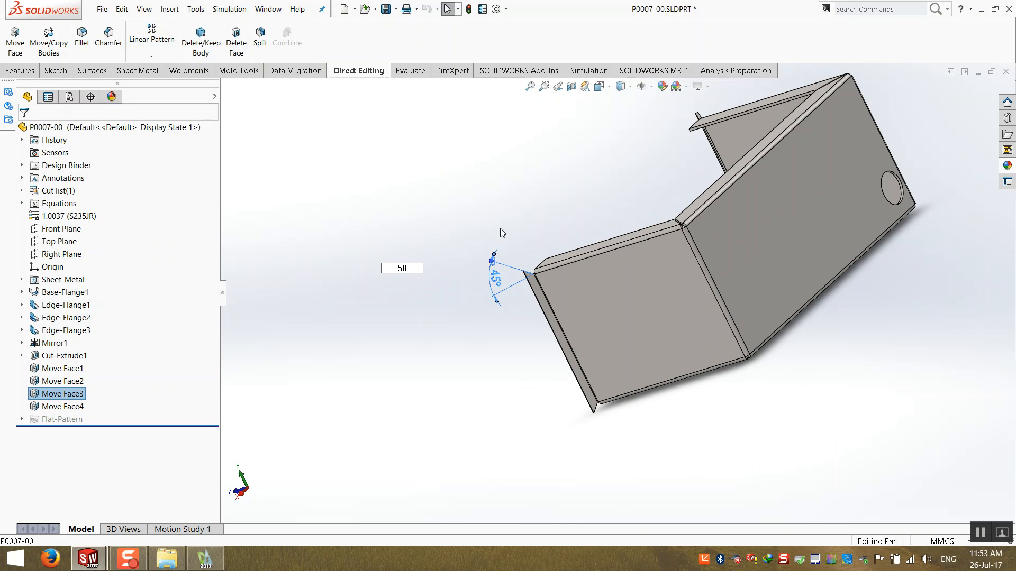
{"action": "double_click", "coordinate": [415, 270]}
{"action": "type", "text": "20"}
{"action": "key", "text": "Return"}
{"action": "middle_click_drag", "start_coordinate": [525, 241], "coordinate": [621, 401]}
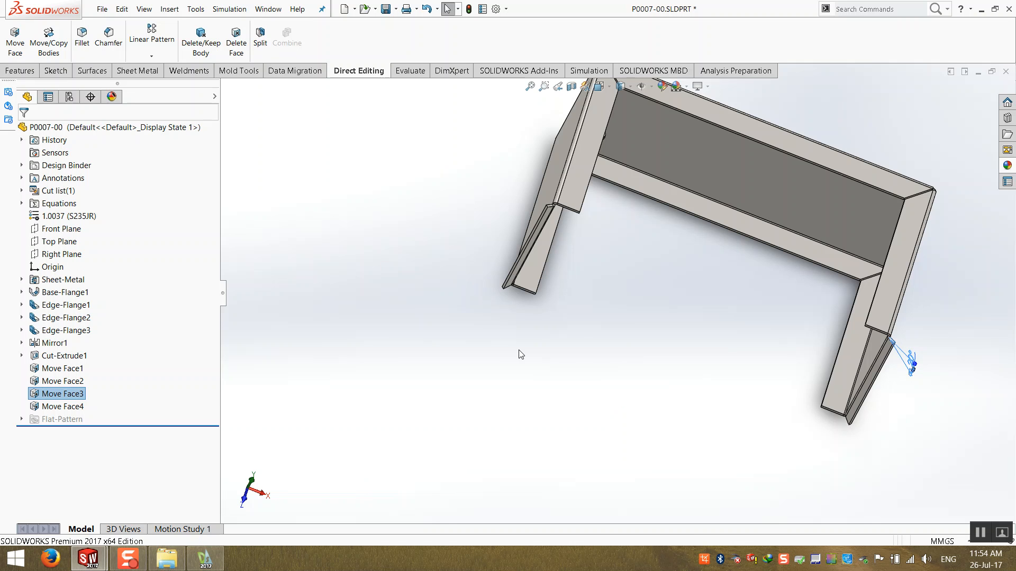
{"action": "middle_click_drag", "start_coordinate": [519, 351], "coordinate": [472, 229]}
{"action": "scroll", "coordinate": [507, 162], "scroll_direction": "down", "scroll_amount": 2}
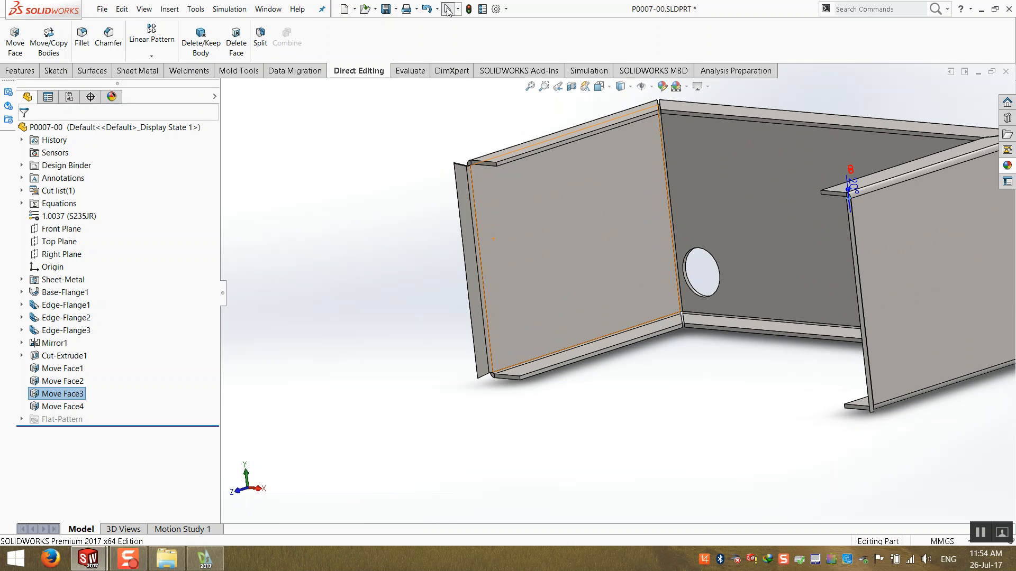
{"action": "left_click", "coordinate": [469, 9]}
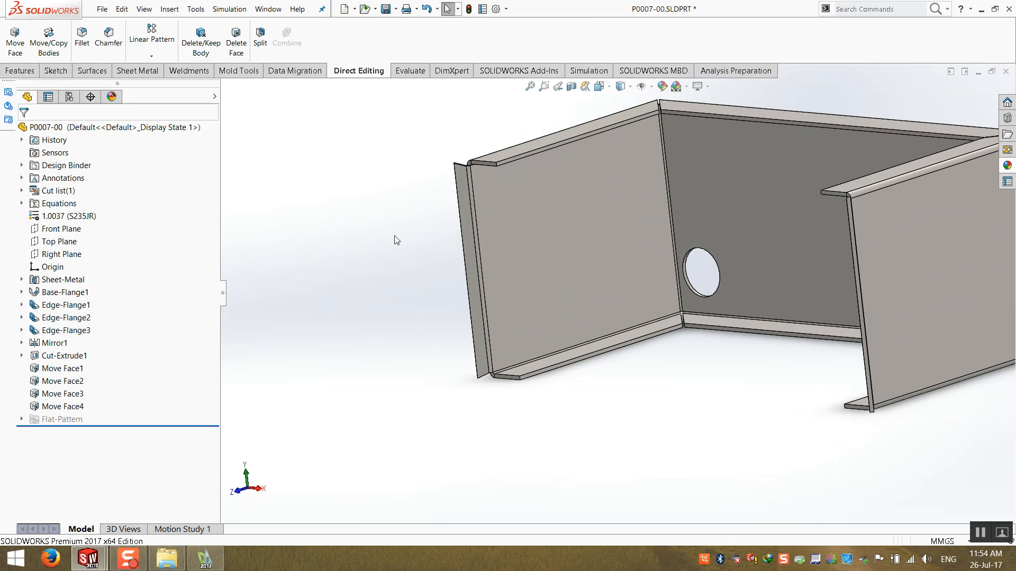
- Check the angle dimension of each Move Face feature from several viewpoints
{"action": "scroll", "coordinate": [485, 211], "scroll_direction": "down", "scroll_amount": 5}
{"action": "left_click", "coordinate": [69, 370]}
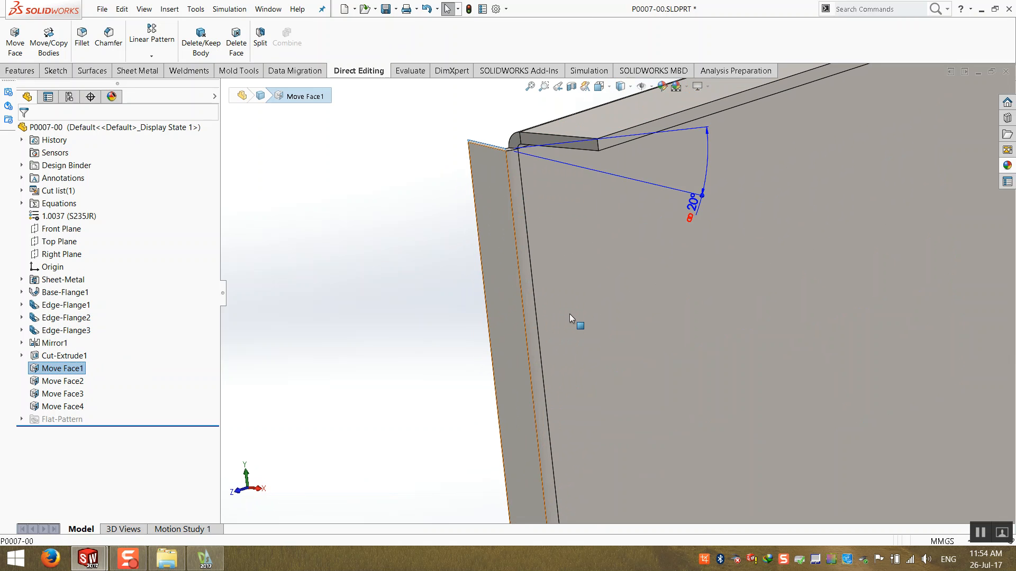
{"action": "left_click", "coordinate": [63, 380]}
{"action": "scroll", "coordinate": [459, 407], "scroll_direction": "up", "scroll_amount": 5}
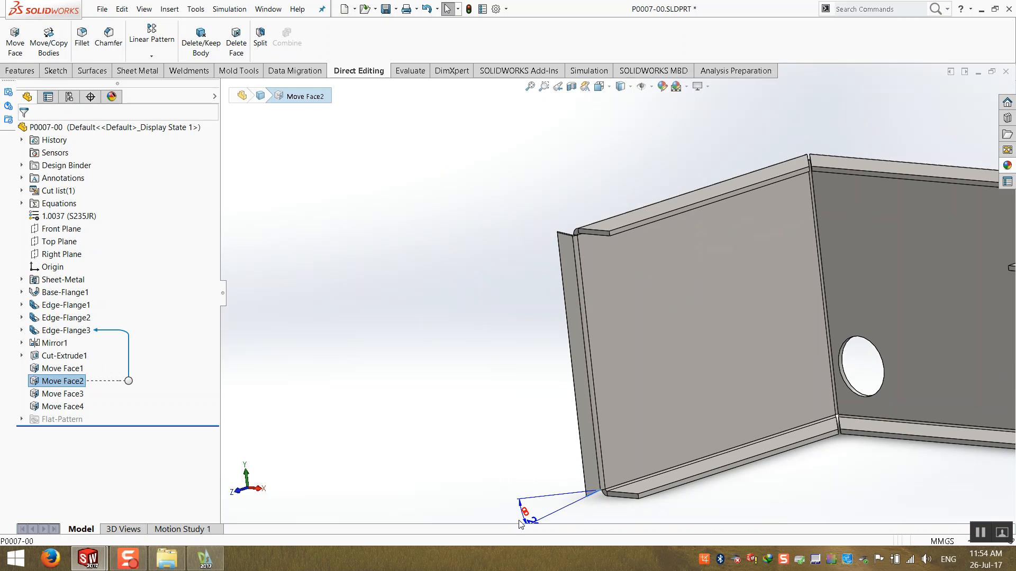
{"action": "scroll", "coordinate": [629, 524], "scroll_direction": "down", "scroll_amount": 3}
{"action": "left_click", "coordinate": [53, 394]}
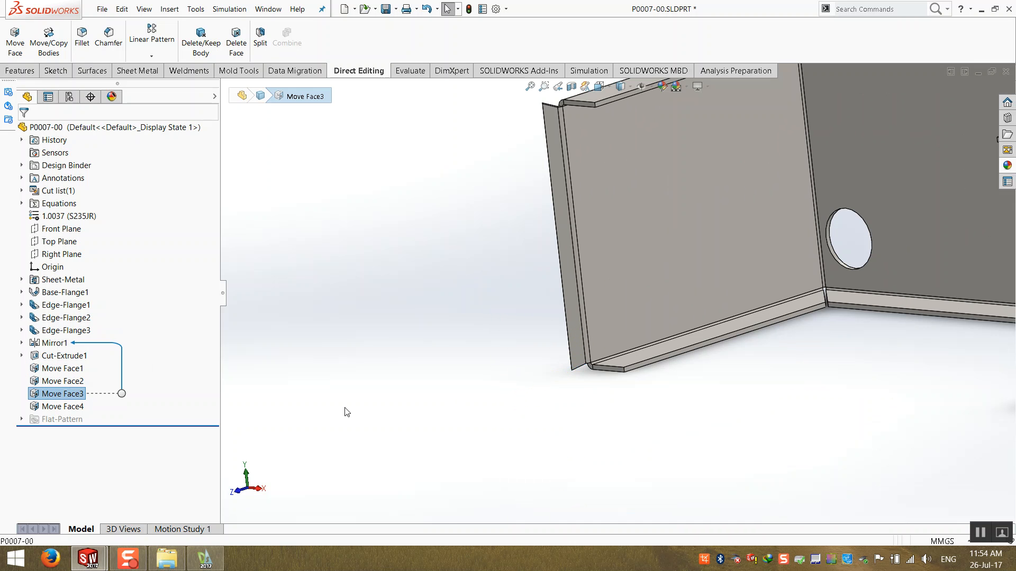
{"action": "scroll", "coordinate": [709, 284], "scroll_direction": "up", "scroll_amount": 5}
{"action": "middle_click_drag", "start_coordinate": [709, 285], "coordinate": [648, 278]}
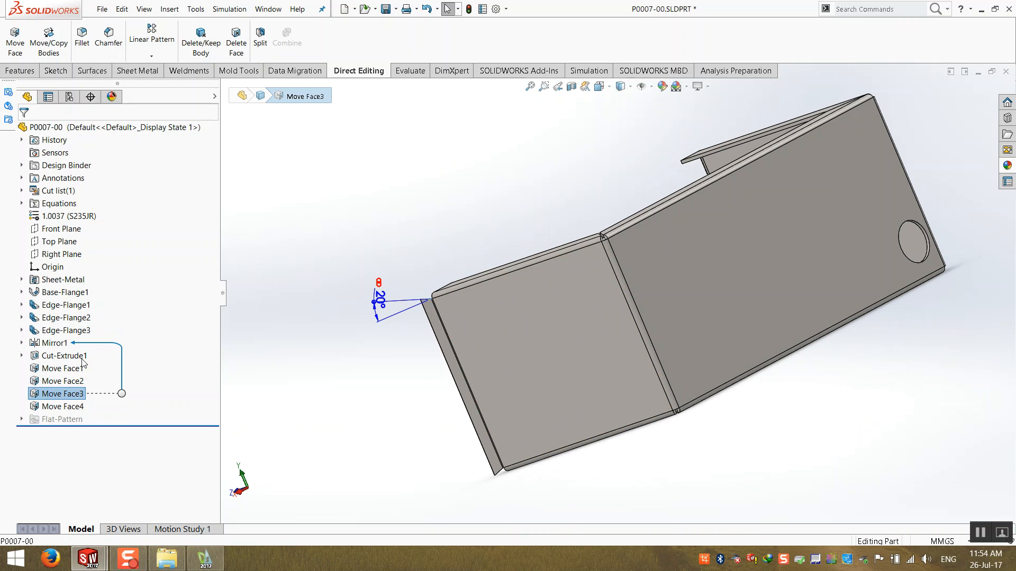
{"action": "left_click", "coordinate": [62, 407]}
{"action": "left_click", "coordinate": [358, 447]}
{"action": "middle_click_drag", "start_coordinate": [358, 446], "coordinate": [456, 363]}
{"action": "scroll", "coordinate": [456, 363], "scroll_direction": "down", "scroll_amount": 5}
- Set the linked angle to 45° through Move Face1's dimension
{"action": "left_click", "coordinate": [79, 369]}
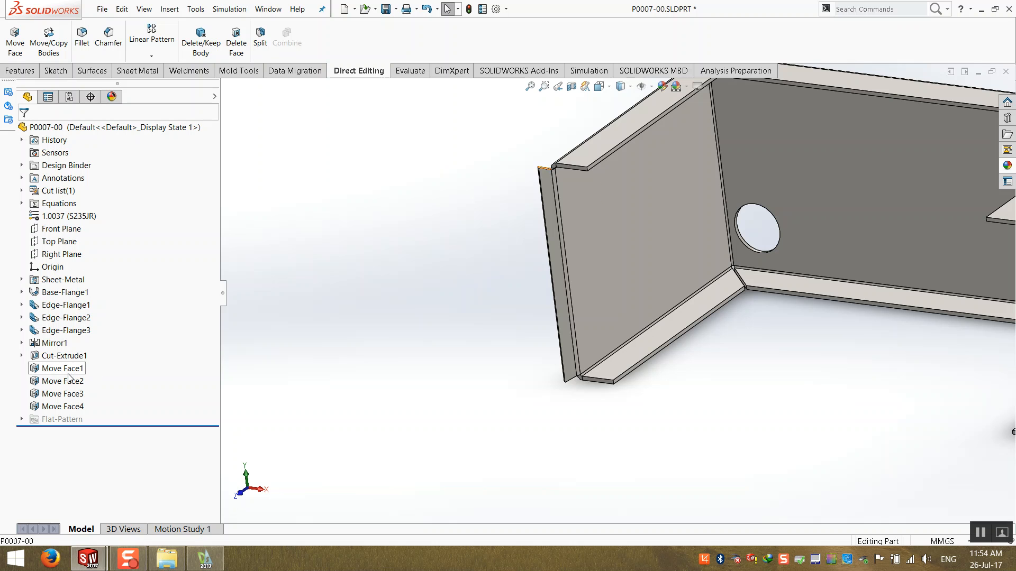
{"action": "double_click", "coordinate": [613, 184]}
{"action": "type", "text": "45"}
{"action": "key", "text": "Return"}
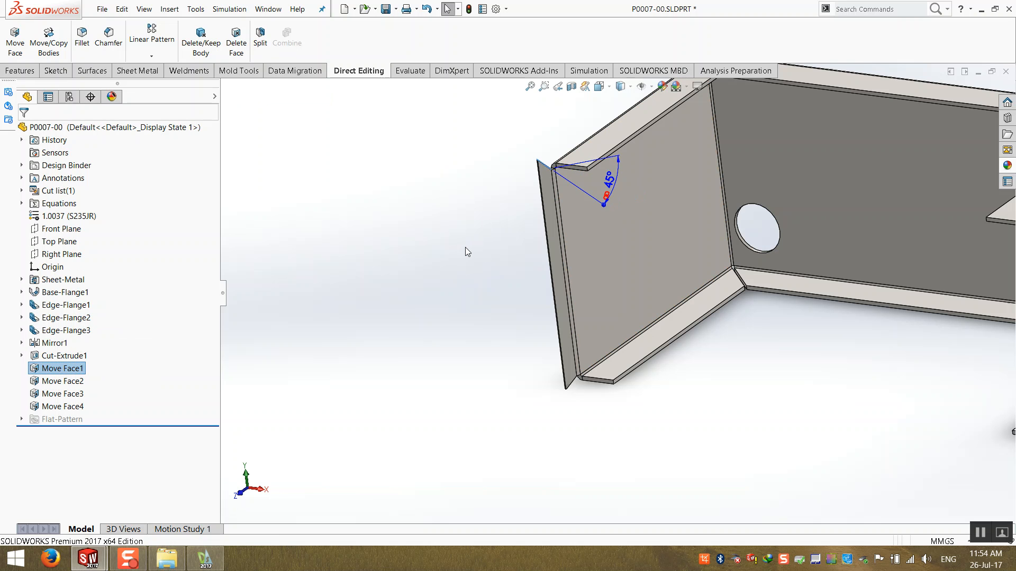
- Review the angle dimensions of Move Face2, Move Face3 and Move Face4 and return to the isometric view
{"action": "left_click", "coordinate": [466, 252]}
{"action": "scroll", "coordinate": [449, 278], "scroll_direction": "up", "scroll_amount": 5}
{"action": "middle_click_drag", "start_coordinate": [448, 279], "coordinate": [642, 340]}
{"action": "scroll", "coordinate": [641, 340], "scroll_direction": "down", "scroll_amount": 5}
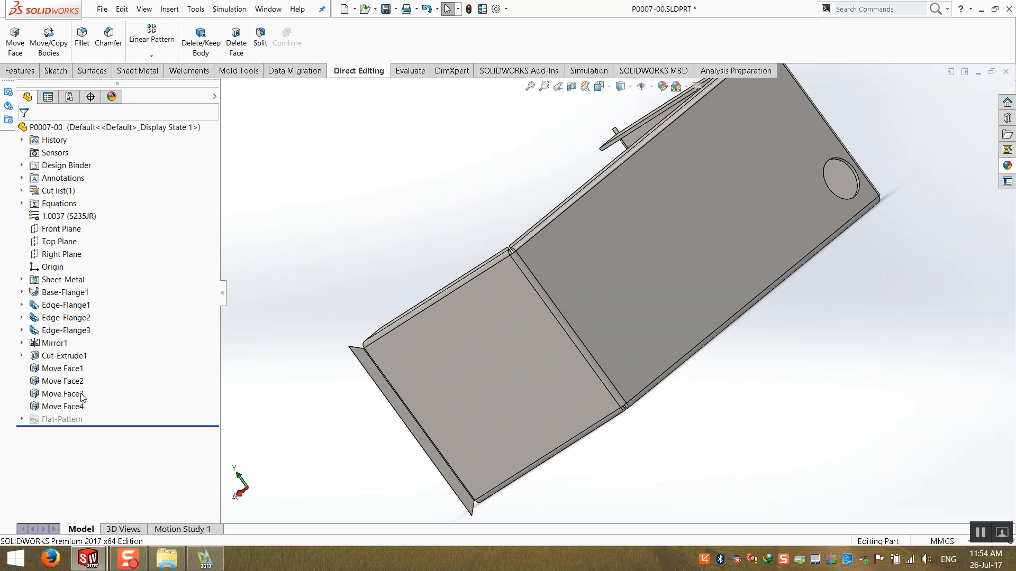
{"action": "left_click", "coordinate": [61, 382]}
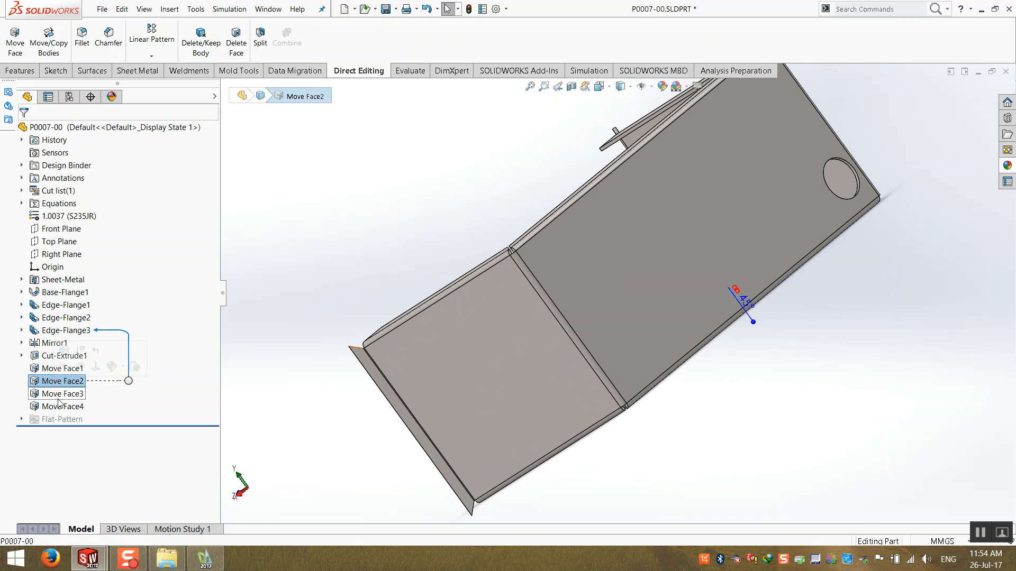
{"action": "left_click", "coordinate": [60, 394]}
{"action": "left_click", "coordinate": [62, 407]}
{"action": "left_click", "coordinate": [388, 267]}
{"action": "key", "text": "ctrl+7"}
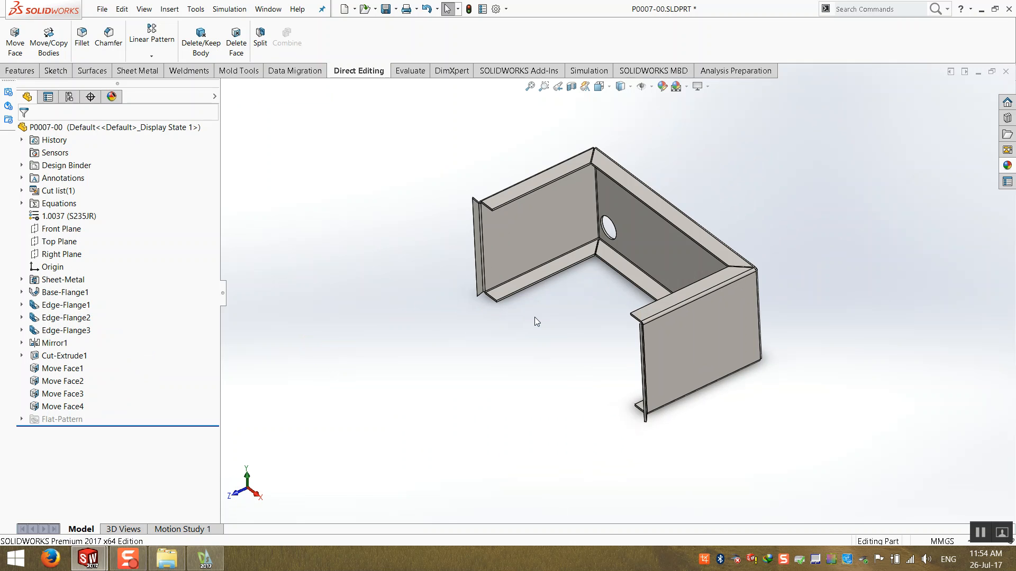
{"action": "key", "text": "ctrl+7"}
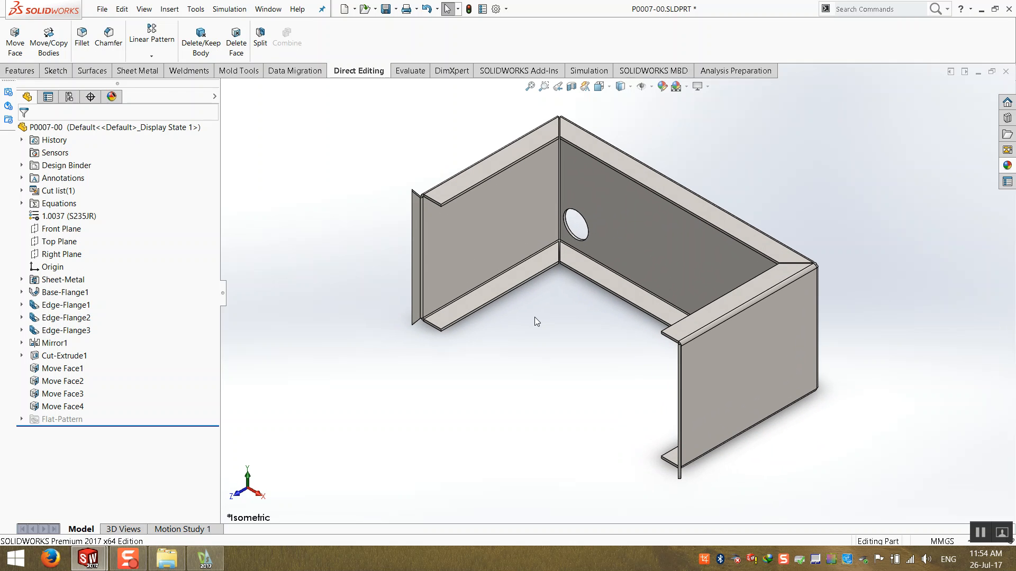
- Save and close the part, then examine the mitered flange corners in the assembly
{"action": "key", "text": "ctrl+s"}
{"action": "left_click", "coordinate": [1005, 71]}
{"action": "scroll", "coordinate": [588, 317], "scroll_direction": "up", "scroll_amount": 1}
{"action": "middle_click_drag", "start_coordinate": [573, 328], "coordinate": [643, 278]}
{"action": "scroll", "coordinate": [693, 290], "scroll_direction": "down", "scroll_amount": 6}
{"action": "middle_click_drag", "start_coordinate": [732, 322], "coordinate": [538, 361]}
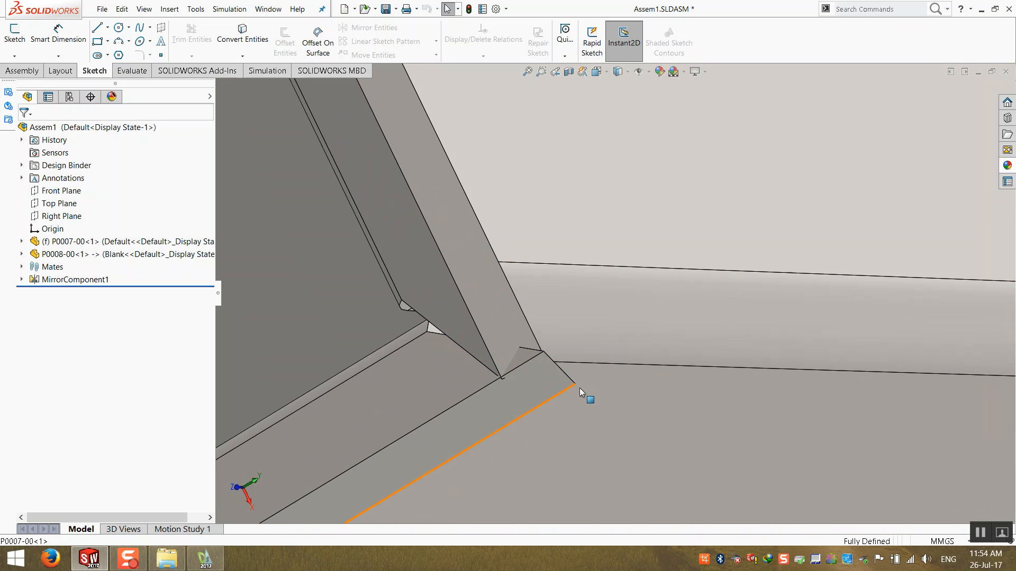
{"action": "middle_click_drag", "start_coordinate": [601, 377], "coordinate": [525, 305]}
{"action": "scroll", "coordinate": [525, 304], "scroll_direction": "up", "scroll_amount": 3}
{"action": "scroll", "coordinate": [525, 305], "scroll_direction": "down", "scroll_amount": 3}
{"action": "middle_click_drag", "start_coordinate": [433, 263], "coordinate": [414, 331]}
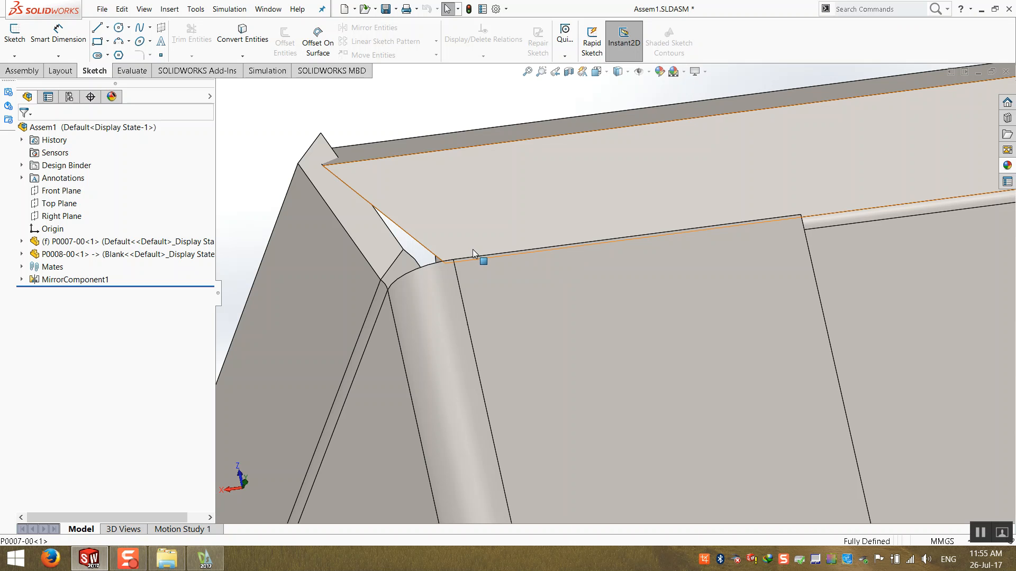
- Inspect the mitered flange corners of the assembly from close viewpoints
{"action": "middle_click_drag", "start_coordinate": [573, 267], "coordinate": [489, 227]}
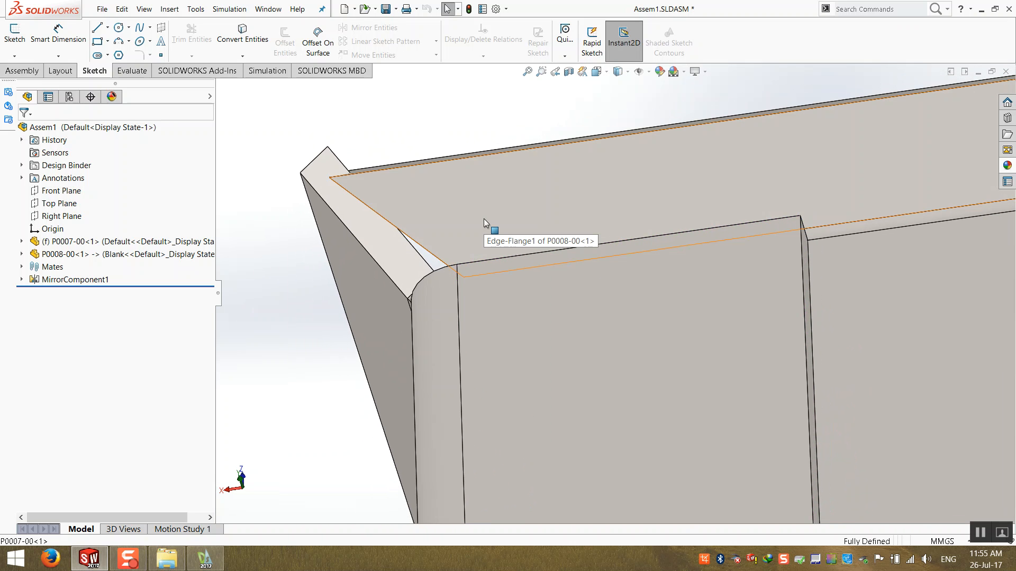
{"action": "middle_click_drag", "start_coordinate": [483, 229], "coordinate": [487, 222]}
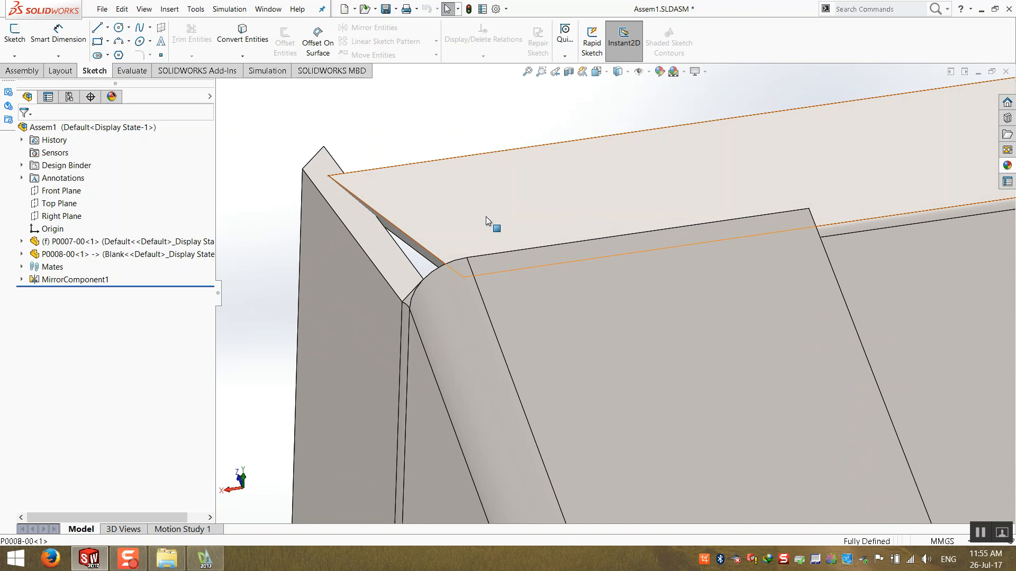
{"action": "left_click", "coordinate": [428, 258]}
{"action": "scroll", "coordinate": [433, 261], "scroll_direction": "down", "scroll_amount": 8}
{"action": "middle_click_drag", "start_coordinate": [560, 307], "coordinate": [621, 430]}
{"action": "left_click", "coordinate": [484, 320]}
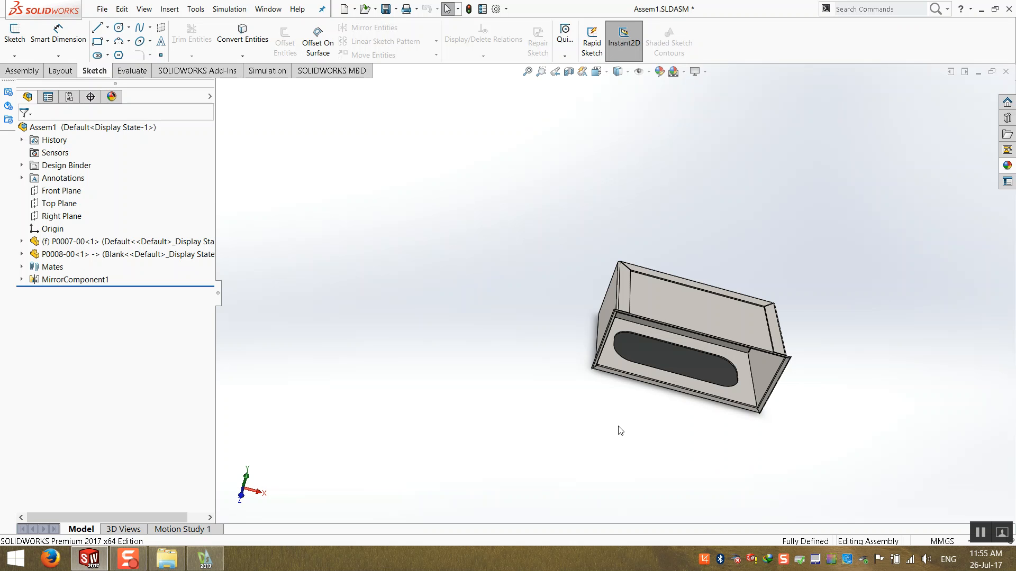
{"action": "middle_click_drag", "start_coordinate": [664, 275], "coordinate": [503, 237]}
{"action": "scroll", "coordinate": [662, 324], "scroll_direction": "down", "scroll_amount": 4}
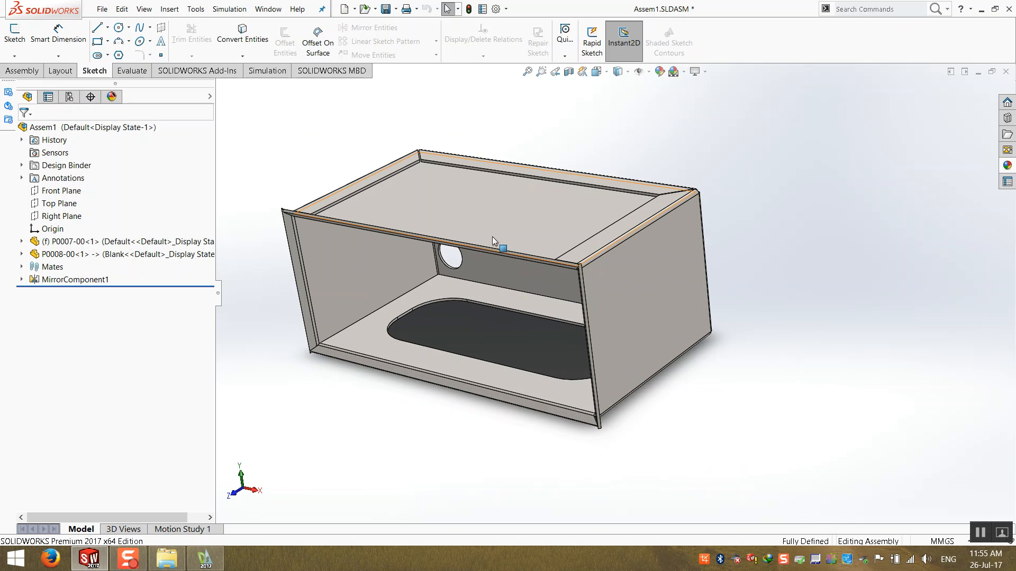
{"action": "scroll", "coordinate": [484, 222], "scroll_direction": "down", "scroll_amount": 2}
{"action": "scroll", "coordinate": [418, 247], "scroll_direction": "up", "scroll_amount": 2}
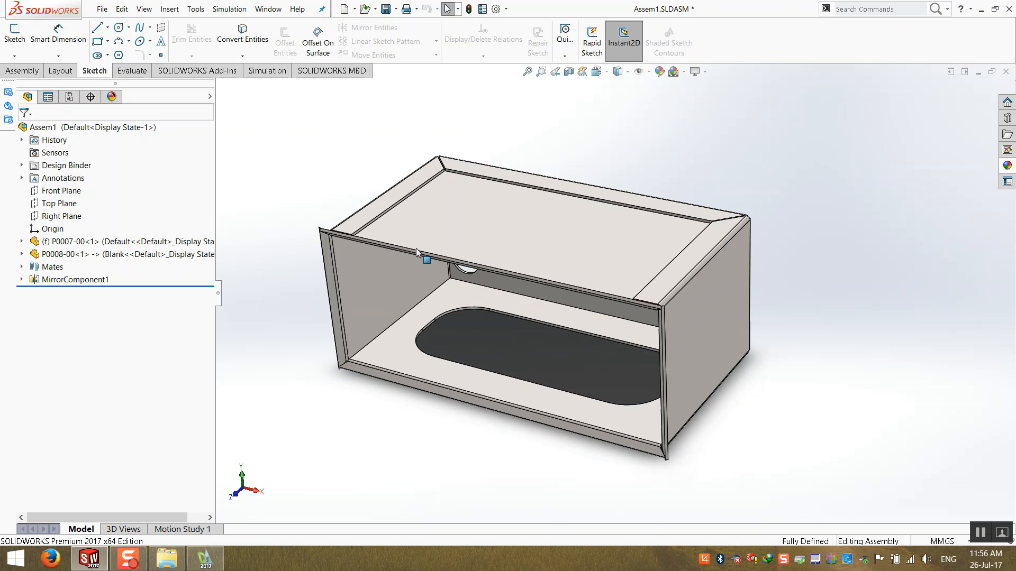
{"action": "scroll", "coordinate": [405, 249], "scroll_direction": "down", "scroll_amount": 1}
{"action": "middle_click_drag", "start_coordinate": [402, 245], "coordinate": [328, 129]}
{"action": "scroll", "coordinate": [410, 258], "scroll_direction": "down", "scroll_amount": 3}
{"action": "scroll", "coordinate": [449, 212], "scroll_direction": "down", "scroll_amount": 2}
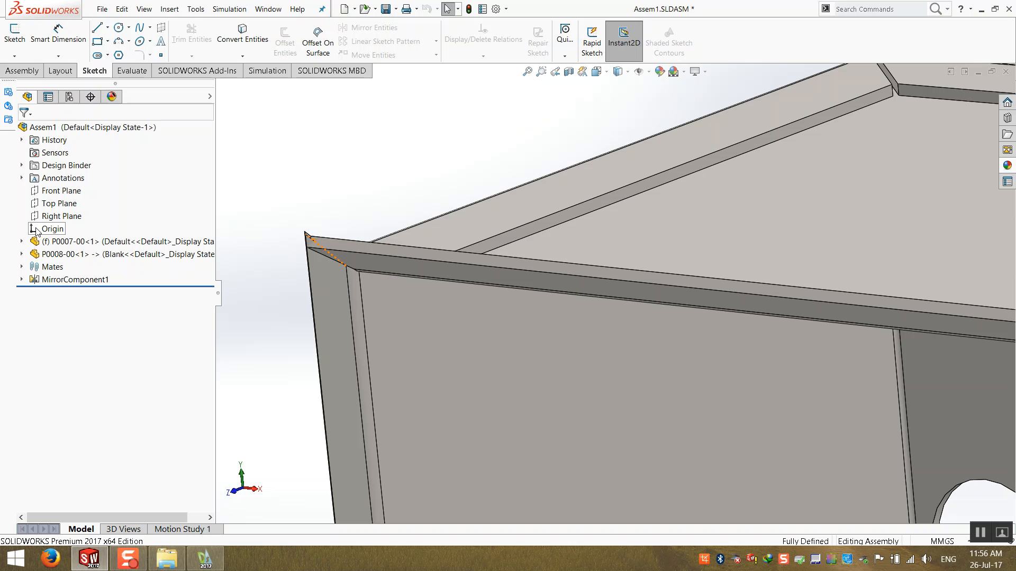
- Orbit around the box to examine the remaining flange corner joints
{"action": "middle_click_drag", "start_coordinate": [234, 344], "coordinate": [252, 368]}
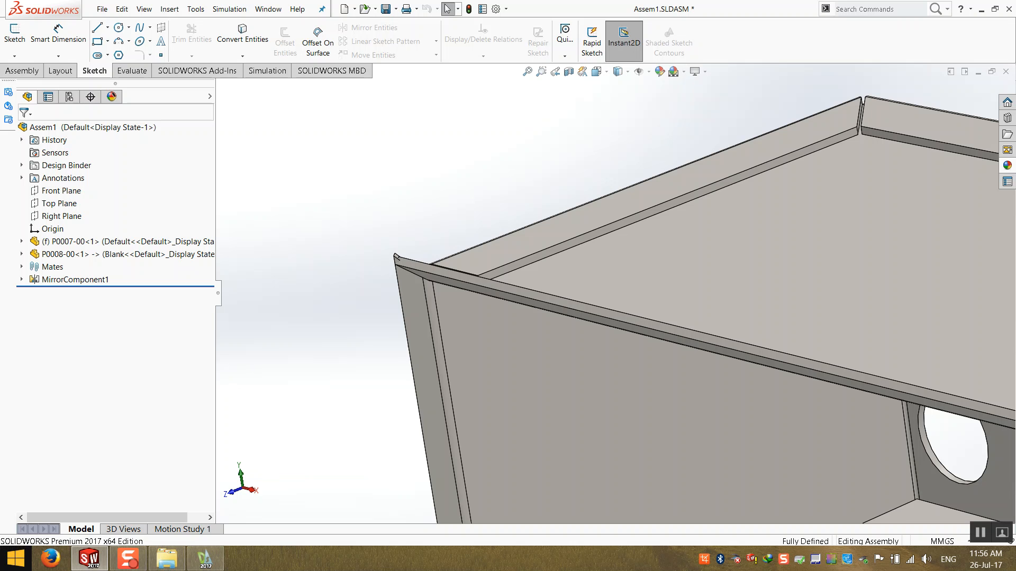
{"action": "scroll", "coordinate": [589, 284], "scroll_direction": "up", "scroll_amount": 2}
{"action": "middle_click_drag", "start_coordinate": [589, 283], "coordinate": [635, 366]}
{"action": "scroll", "coordinate": [550, 329], "scroll_direction": "up", "scroll_amount": 2}
{"action": "scroll", "coordinate": [688, 397], "scroll_direction": "down", "scroll_amount": 1}
{"action": "middle_click_drag", "start_coordinate": [689, 397], "coordinate": [651, 395]}
{"action": "scroll", "coordinate": [651, 395], "scroll_direction": "up", "scroll_amount": 1}
{"action": "scroll", "coordinate": [462, 435], "scroll_direction": "down", "scroll_amount": 4}
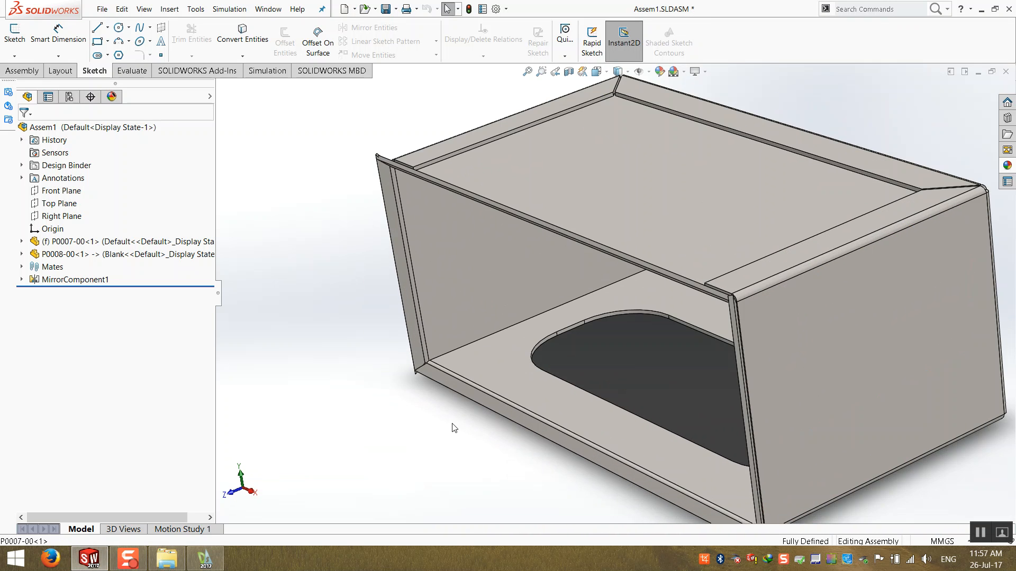
{"action": "middle_click_drag", "start_coordinate": [449, 335], "coordinate": [459, 345]}
{"action": "scroll", "coordinate": [459, 345], "scroll_direction": "down", "scroll_amount": 2}
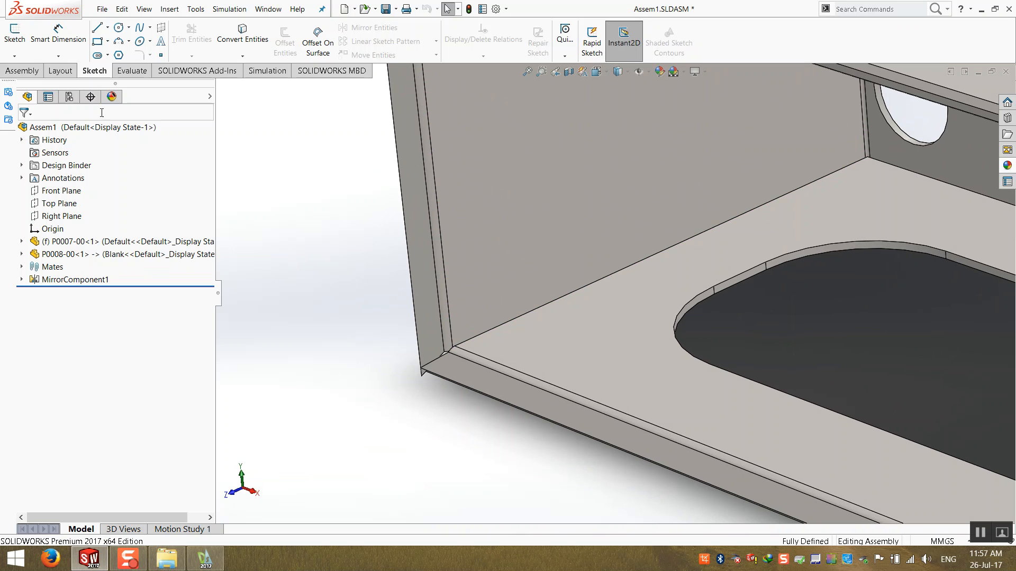
- Open the Equations dialog and add a global variable named GAC equal to 45
{"action": "left_click", "coordinate": [196, 11]}
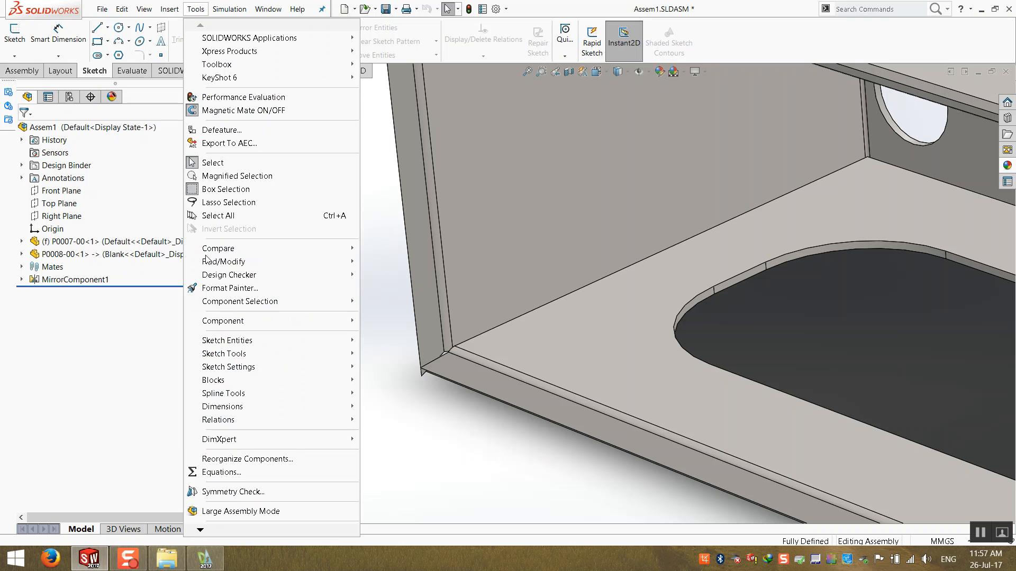
{"action": "left_click", "coordinate": [222, 473]}
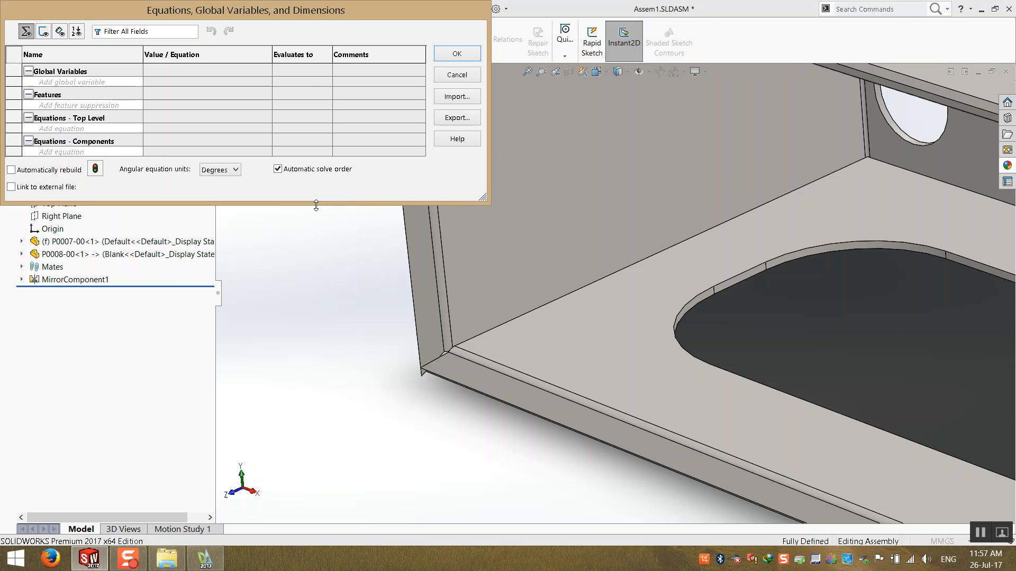
{"action": "left_click_drag", "start_coordinate": [315, 206], "coordinate": [314, 278]}
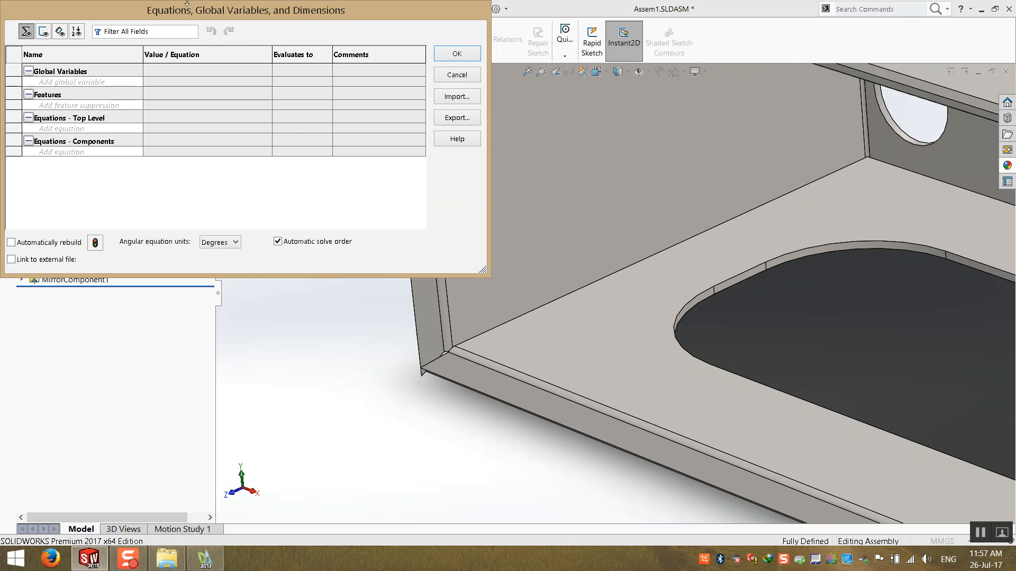
{"action": "left_click_drag", "start_coordinate": [191, 8], "coordinate": [366, 109]}
{"action": "left_click", "coordinate": [229, 183]}
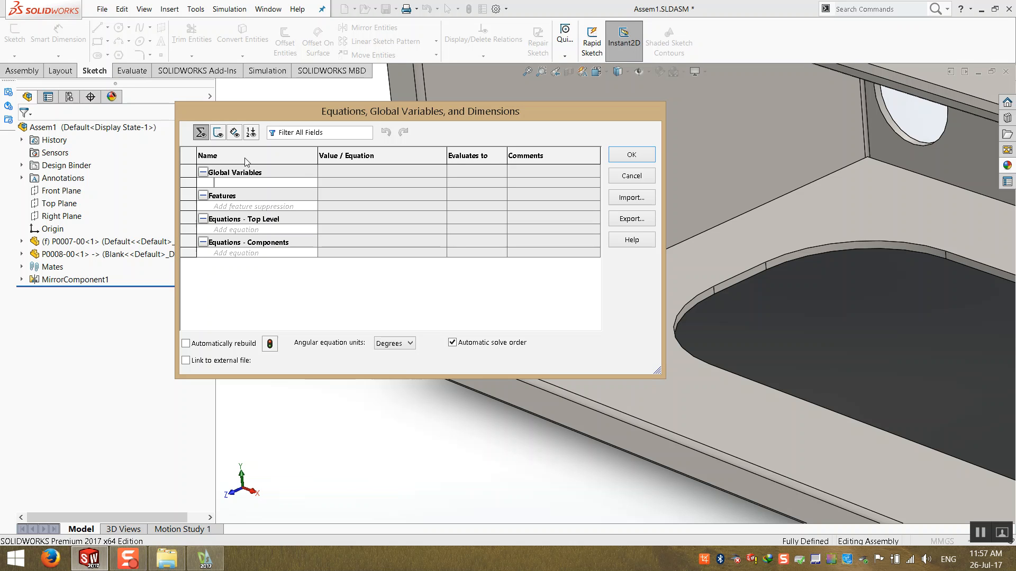
{"action": "type", "text": "g"}
{"action": "key", "text": "BackSpace"}
{"action": "type", "text": "GAC"}
{"action": "left_click", "coordinate": [380, 182]}
{"action": "type", "text": "=45"}
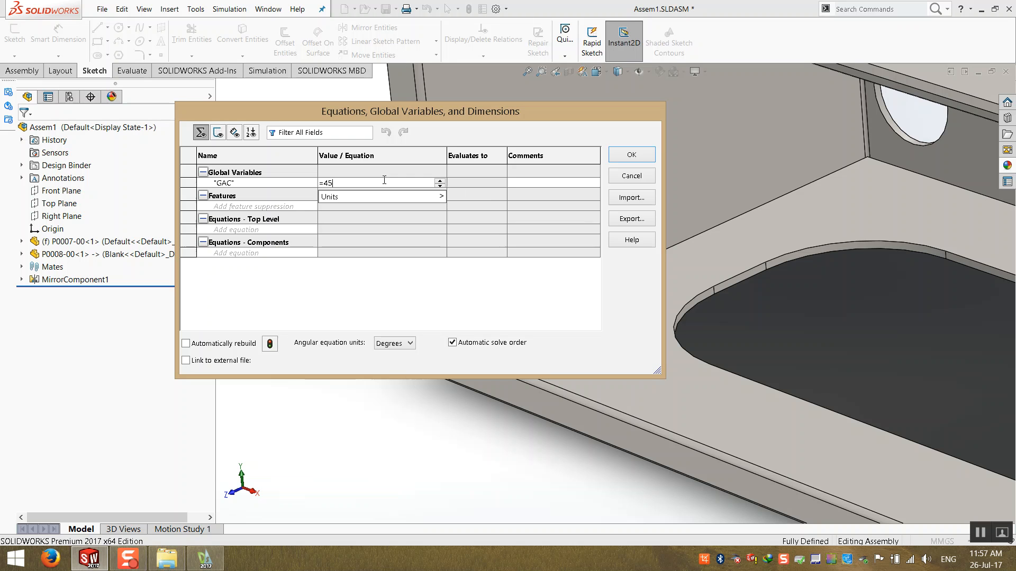
{"action": "left_click", "coordinate": [536, 183]}
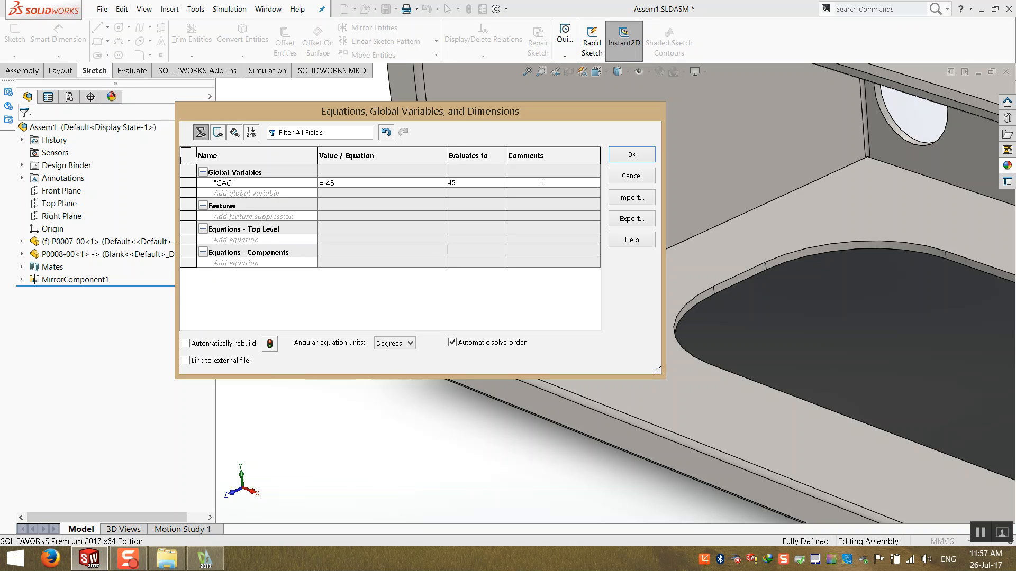
- Add the comment Gasket Angle Connection to the GAC variable and close the Equations dialog
{"action": "left_click_drag", "start_coordinate": [664, 208], "coordinate": [779, 198]}
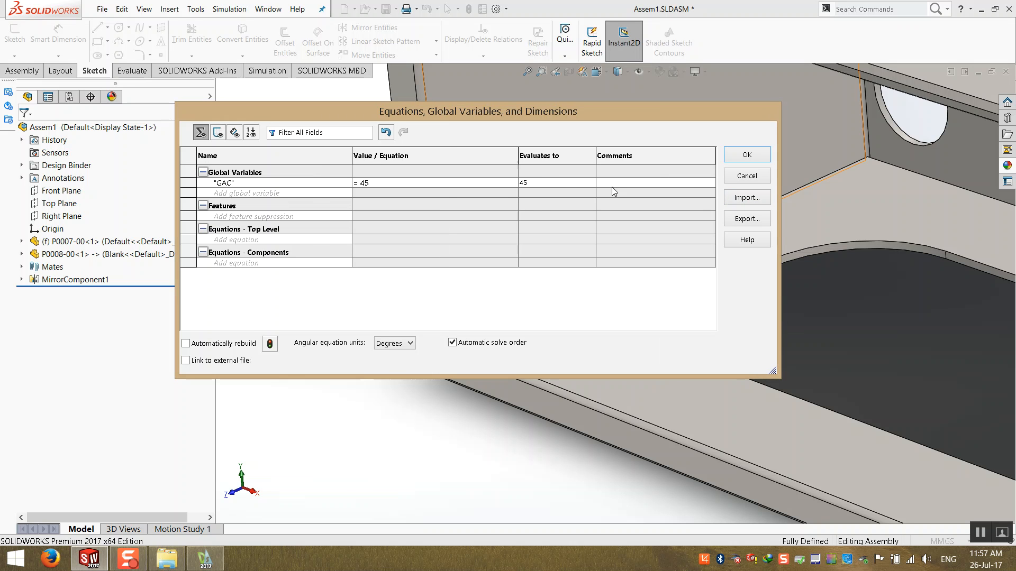
{"action": "type", "text": "sket Angle Connection"}
{"action": "key", "text": "Return"}
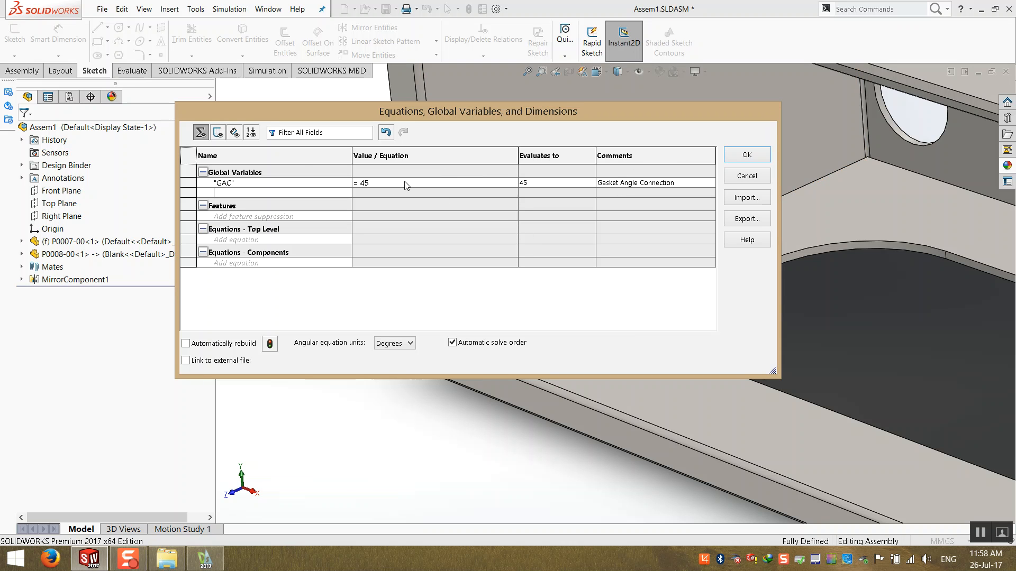
{"action": "left_click", "coordinate": [746, 155]}
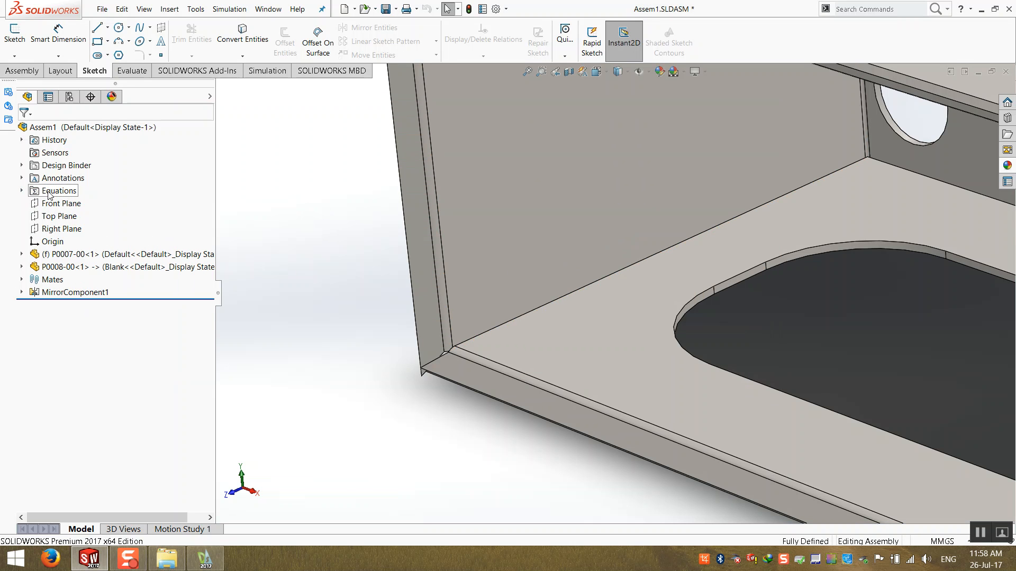
- Expand the Equations folder to show GAC and isolate the P0008-00 component
{"action": "left_click", "coordinate": [22, 191]}
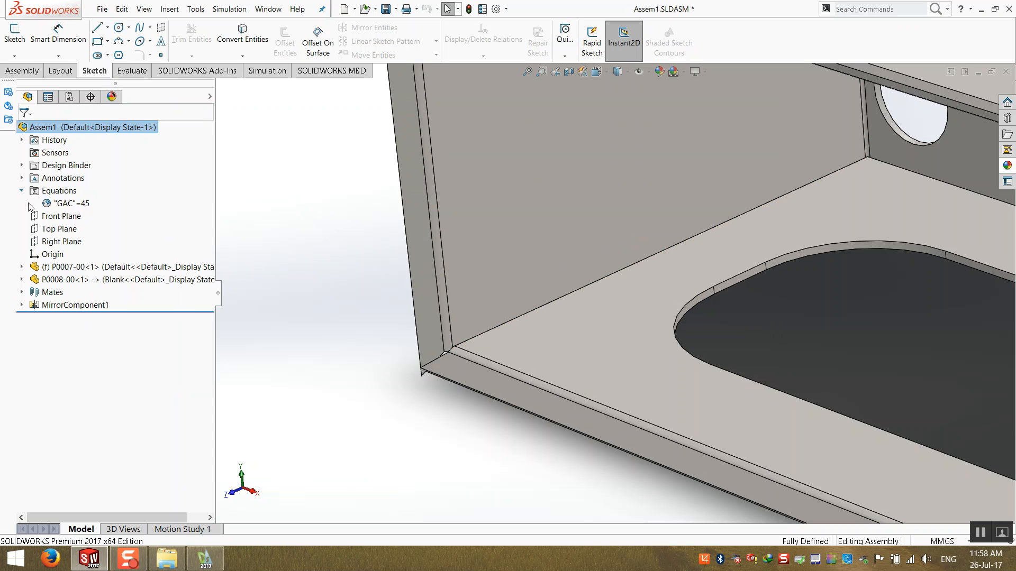
{"action": "left_click", "coordinate": [80, 208]}
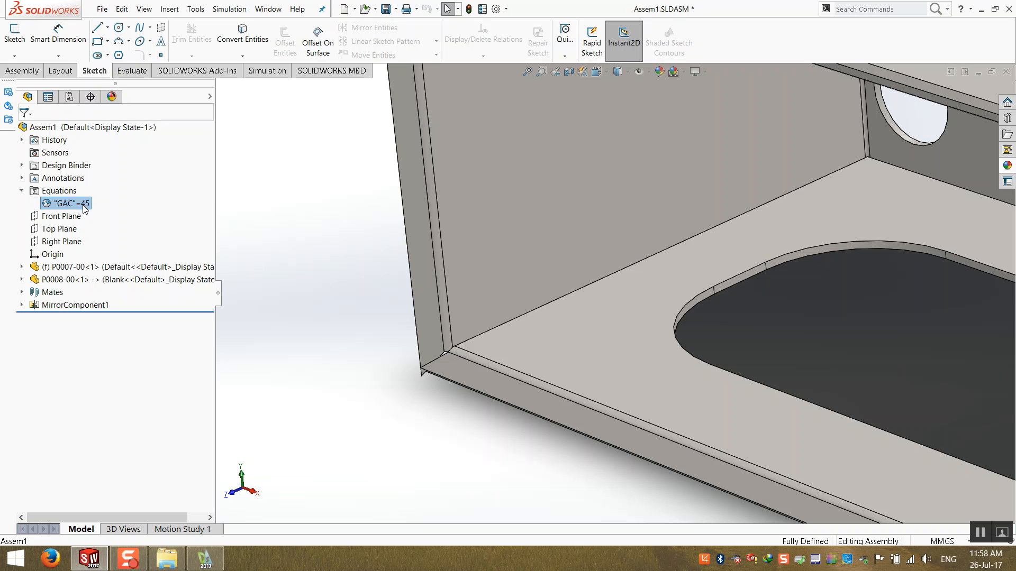
{"action": "left_click", "coordinate": [367, 272]}
{"action": "middle_click_drag", "start_coordinate": [367, 272], "coordinate": [545, 184]}
{"action": "right_click", "coordinate": [546, 181]}
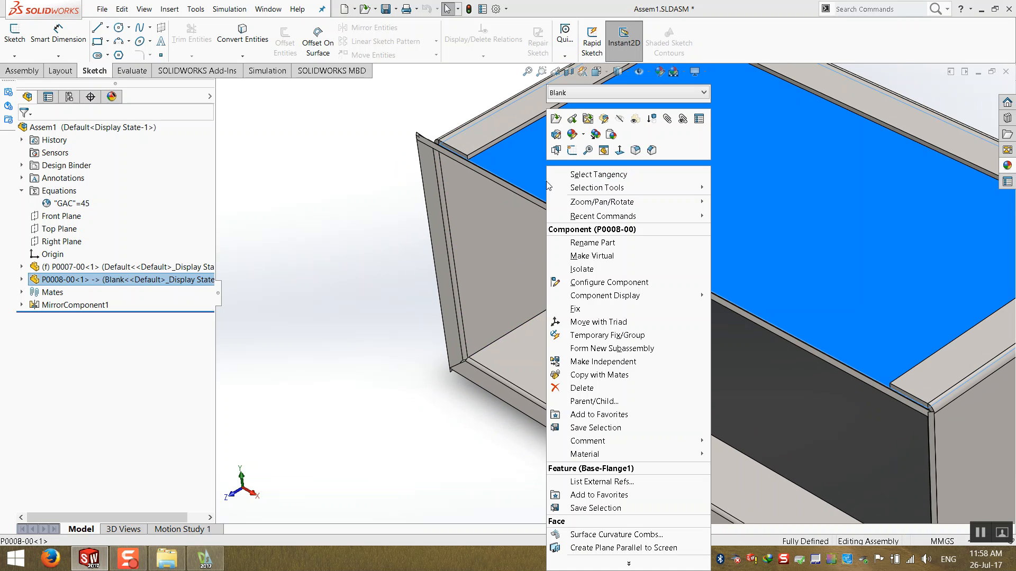
{"action": "left_click", "coordinate": [587, 269]}
- Examine the isolated part's flange end and its angle dimension, then exit isolation
{"action": "mouse_move", "coordinate": [476, 193]}
{"action": "middle_mouse_down"}
{"action": "mouse_move", "coordinate": [545, 170]}
{"action": "mouse_move", "coordinate": [617, 220]}
{"action": "mouse_move", "coordinate": [411, 265]}
{"action": "mouse_move", "coordinate": [656, 211]}
{"action": "mouse_move", "coordinate": [747, 158]}
{"action": "middle_mouse_up"}
{"action": "left_click", "coordinate": [572, 221]}
{"action": "scroll", "coordinate": [814, 185], "scroll_direction": "up", "scroll_amount": 5}
{"action": "mouse_move", "coordinate": [814, 185]}
{"action": "middle_mouse_down"}
{"action": "mouse_move", "coordinate": [750, 262]}
{"action": "mouse_move", "coordinate": [826, 312]}
{"action": "mouse_move", "coordinate": [586, 353]}
{"action": "mouse_move", "coordinate": [608, 383]}
{"action": "middle_mouse_up"}
{"action": "scroll", "coordinate": [479, 333], "scroll_direction": "up", "scroll_amount": 3}
{"action": "middle_click_drag", "start_coordinate": [478, 333], "coordinate": [548, 237]}
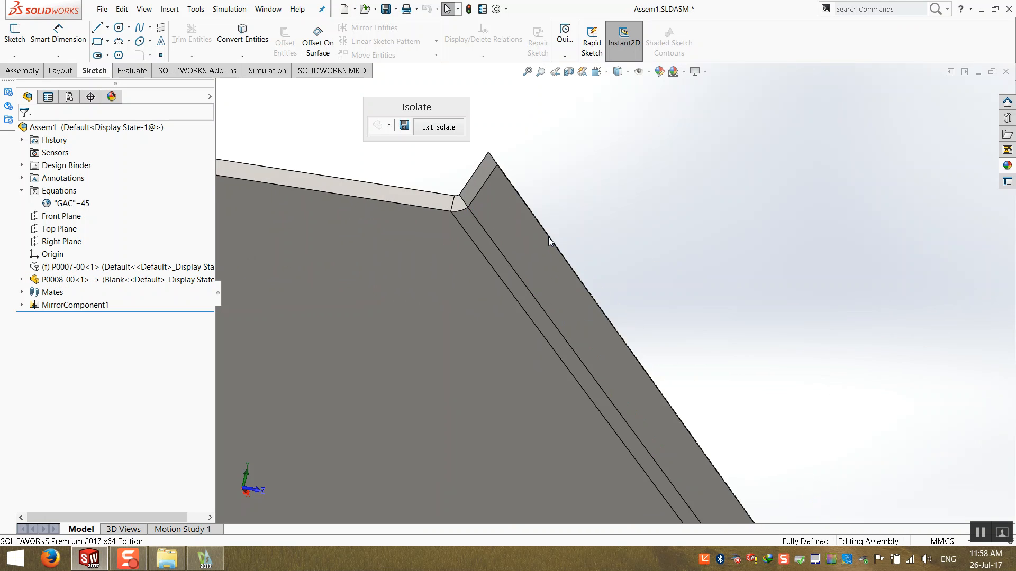
{"action": "left_click", "coordinate": [478, 185]}
{"action": "middle_click_drag", "start_coordinate": [478, 185], "coordinate": [491, 378]}
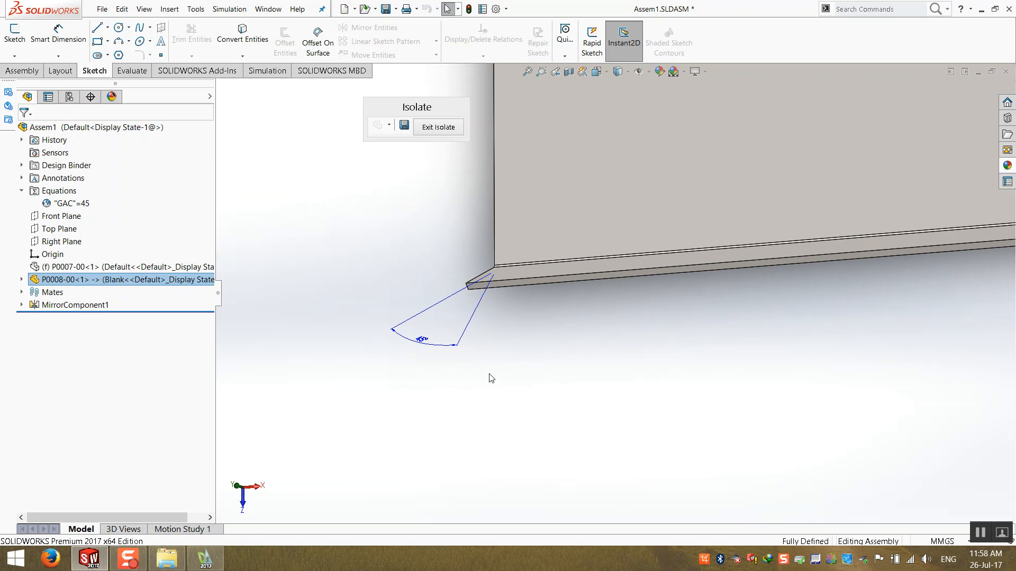
{"action": "key", "text": "Escape"}
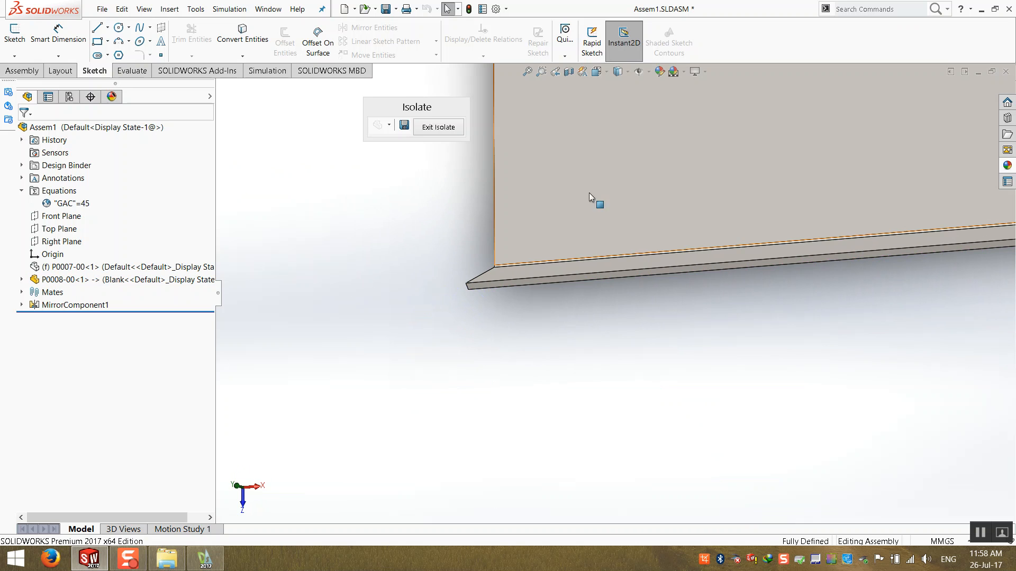
{"action": "left_click", "coordinate": [438, 128]}
- Isolate the P0008-00 component again and inspect the angle dimension at its flange end
{"action": "middle_click_drag", "start_coordinate": [548, 271], "coordinate": [635, 192]}
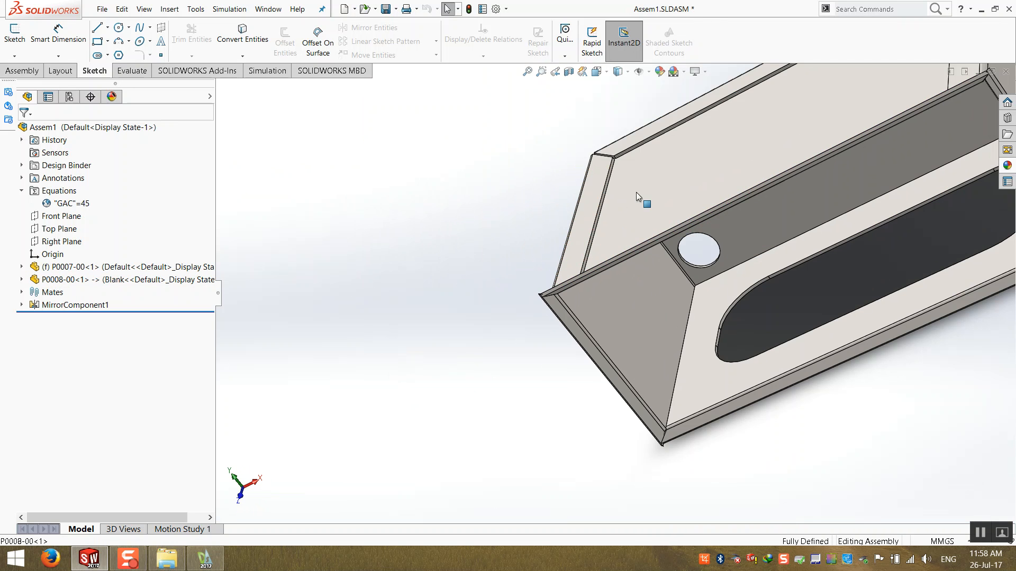
{"action": "right_click", "coordinate": [632, 132]}
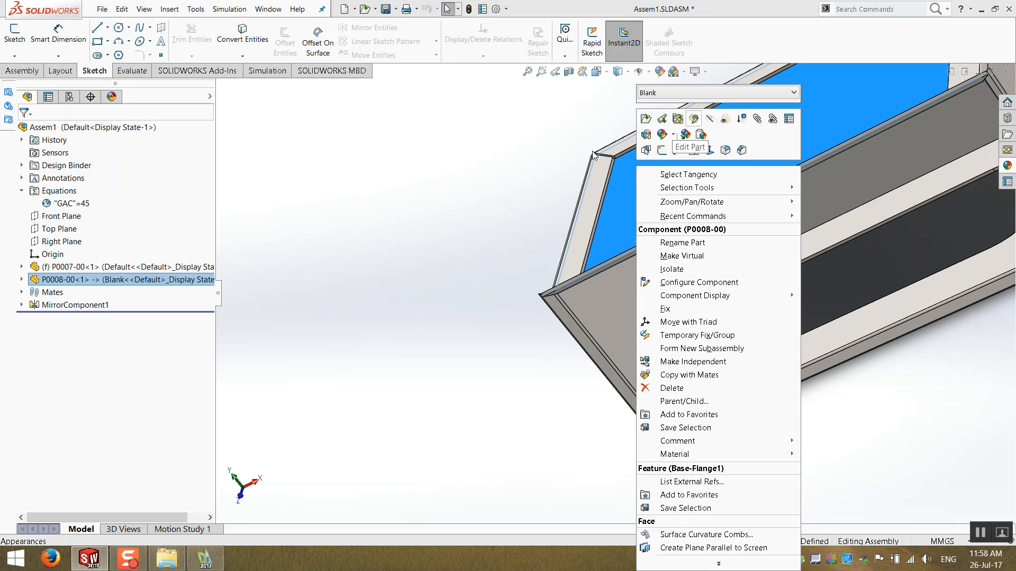
{"action": "left_click", "coordinate": [694, 118]}
{"action": "right_click", "coordinate": [649, 234]}
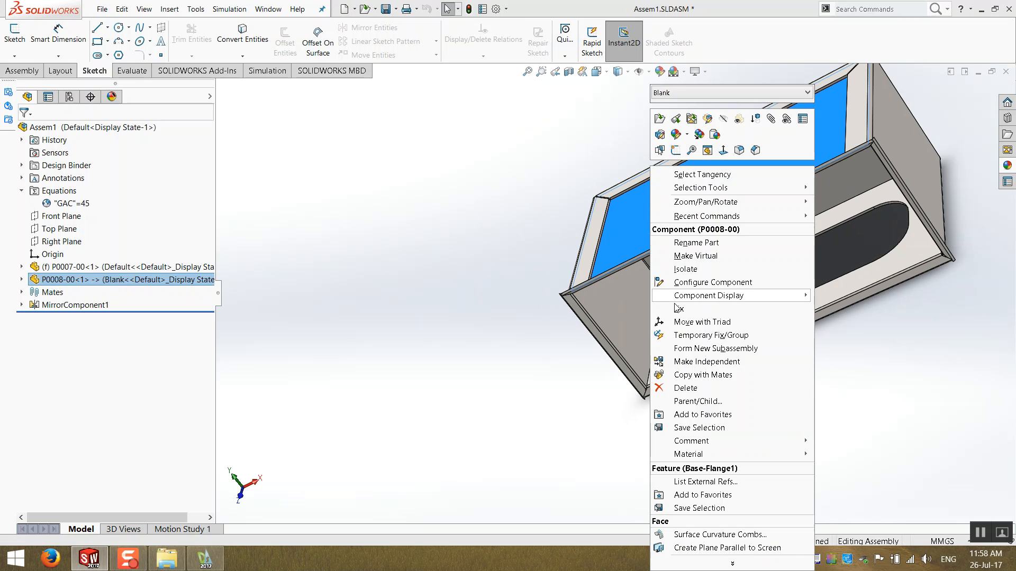
{"action": "left_click", "coordinate": [688, 272]}
{"action": "middle_click_drag", "start_coordinate": [717, 216], "coordinate": [617, 277]}
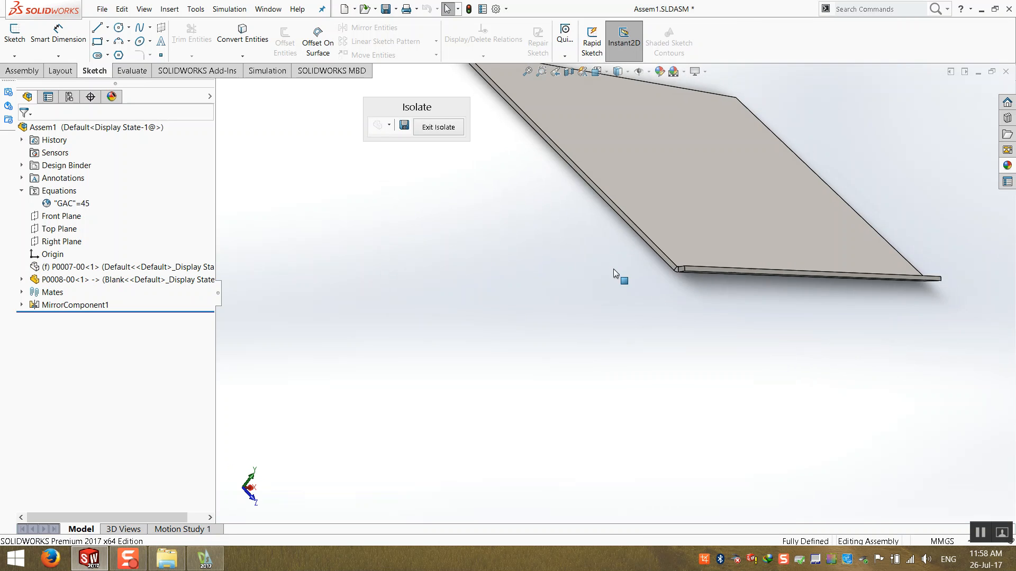
{"action": "scroll", "coordinate": [748, 282], "scroll_direction": "down", "scroll_amount": 4}
{"action": "left_click", "coordinate": [771, 344]}
{"action": "middle_click_drag", "start_coordinate": [782, 341], "coordinate": [640, 454]}
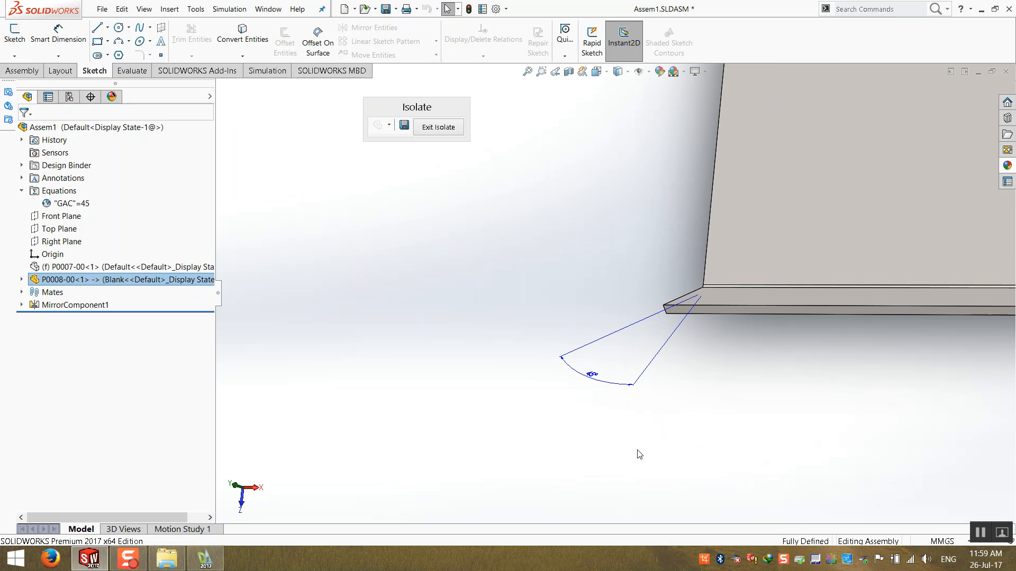
{"action": "left_click", "coordinate": [591, 378]}
{"action": "middle_click_drag", "start_coordinate": [667, 309], "coordinate": [841, 302]}
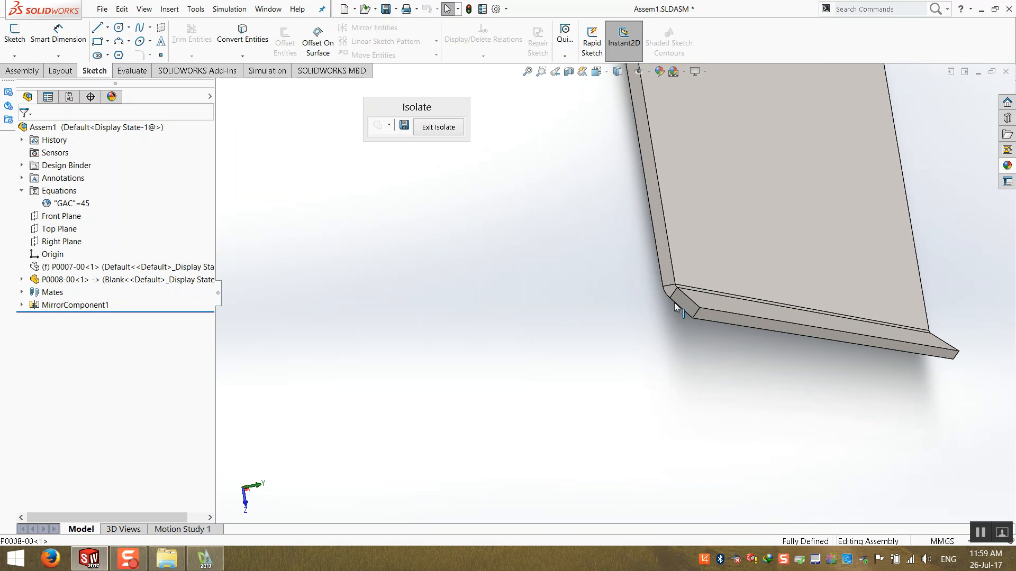
{"action": "double_click", "coordinate": [684, 303]}
{"action": "middle_click_drag", "start_coordinate": [728, 353], "coordinate": [501, 499]}
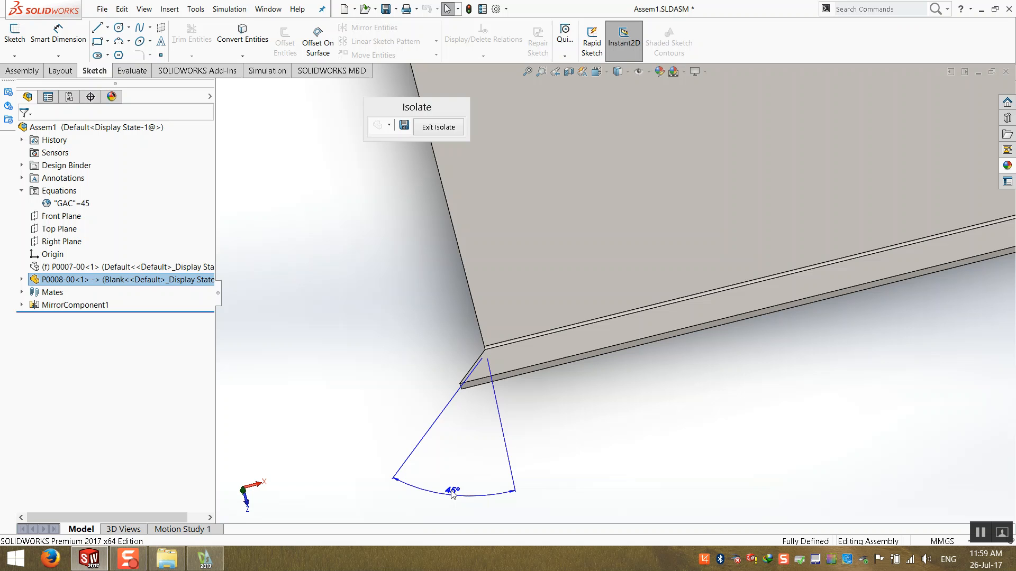
{"action": "left_click", "coordinate": [704, 71]}
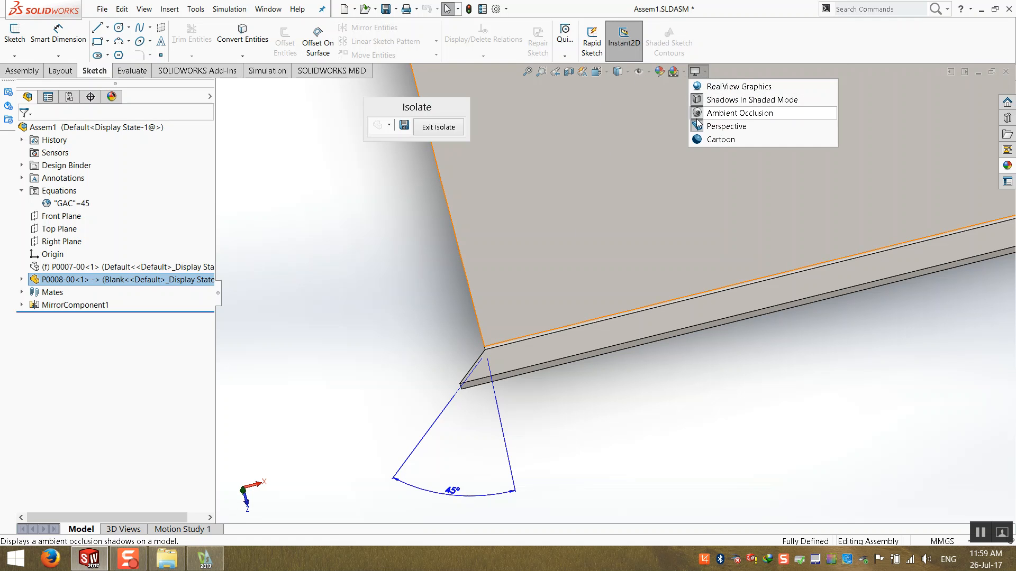
{"action": "left_click", "coordinate": [700, 129]}
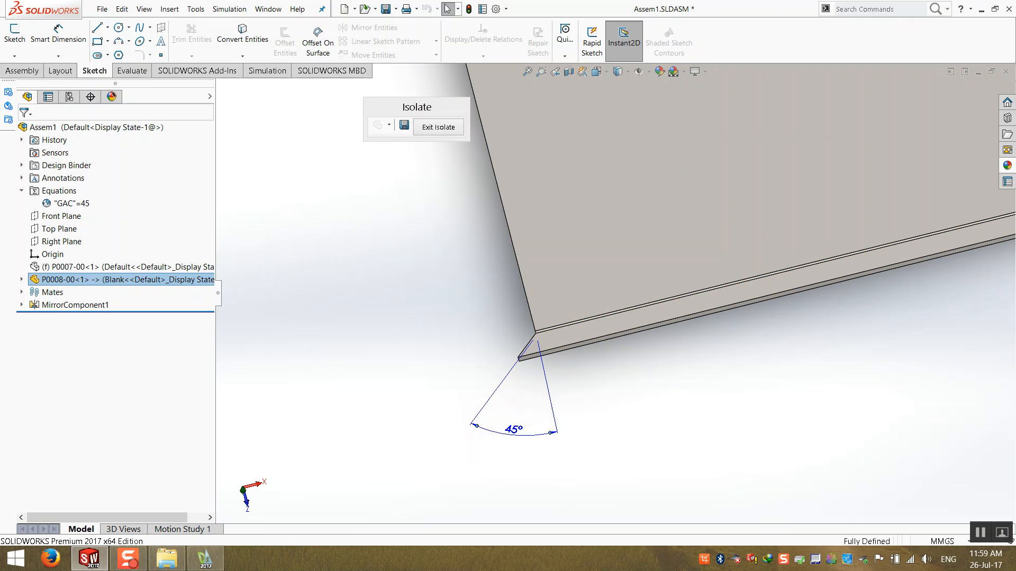
- Link the Move Face2 angle dimension of P0008-00 to the global variable GAC
{"action": "double_click", "coordinate": [515, 433]}
{"action": "left_click_drag", "start_coordinate": [483, 420], "coordinate": [379, 256]}
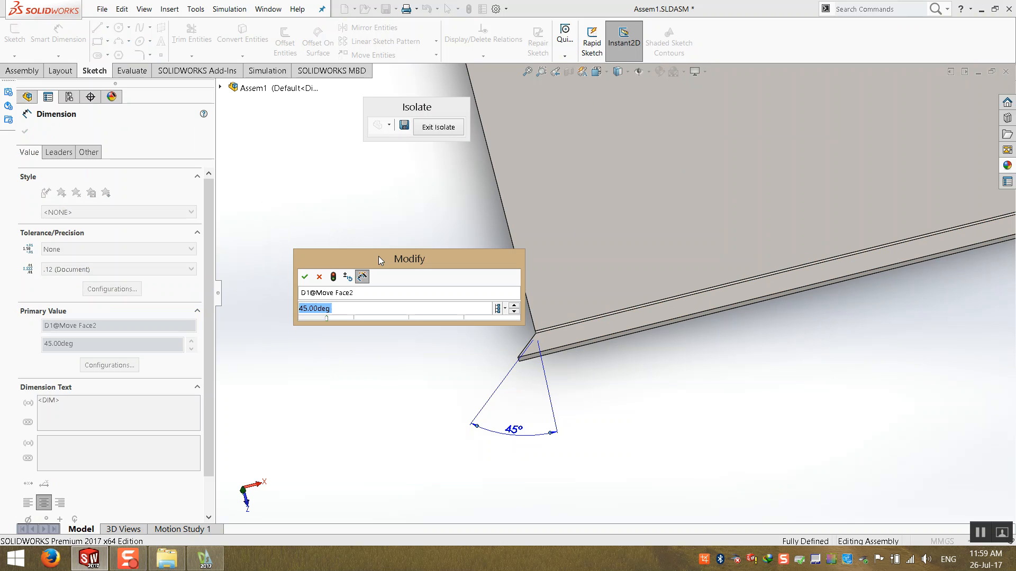
{"action": "type", "text": "="}
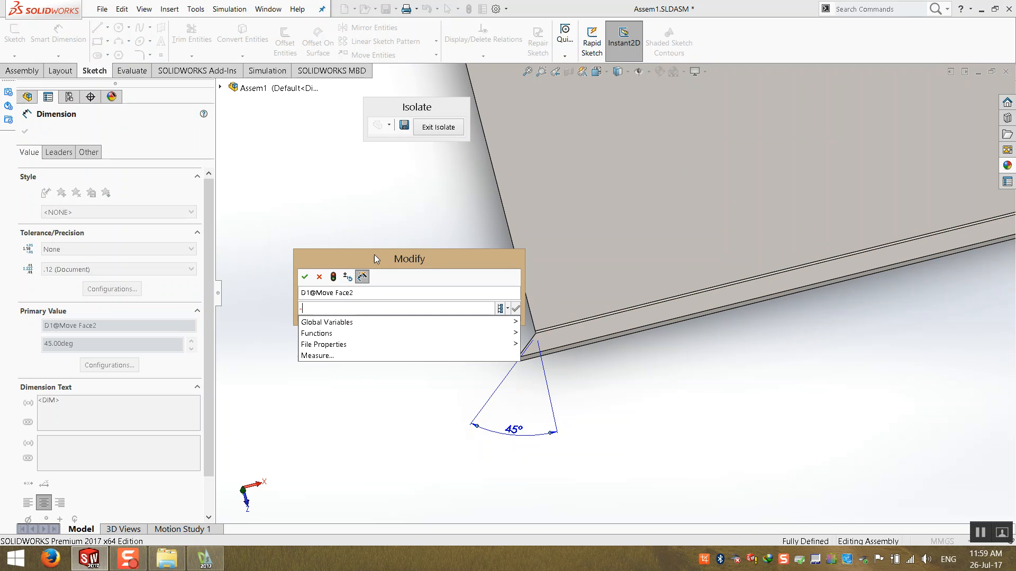
{"action": "mouse_move", "coordinate": [407, 322]}
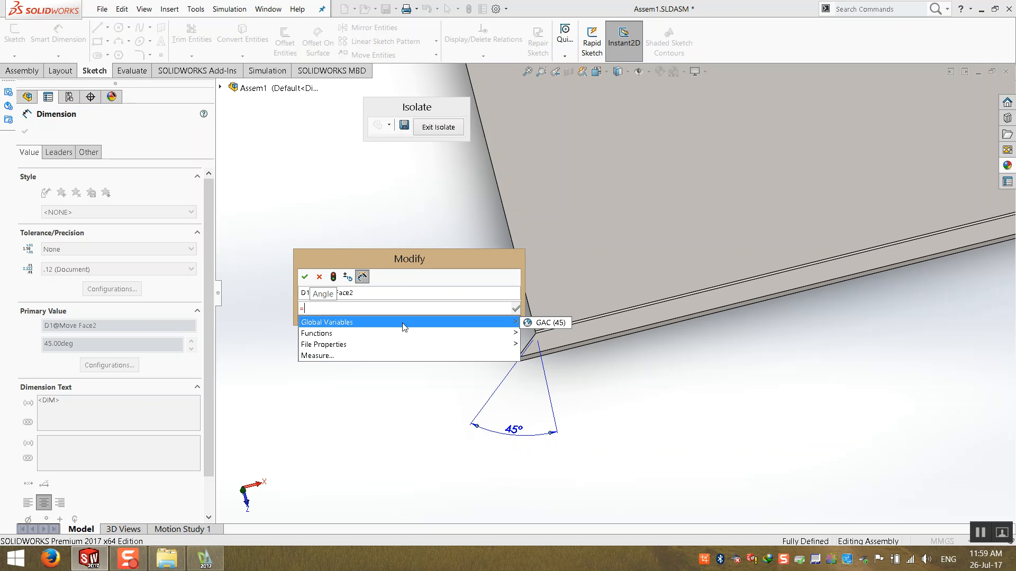
{"action": "left_click", "coordinate": [548, 322]}
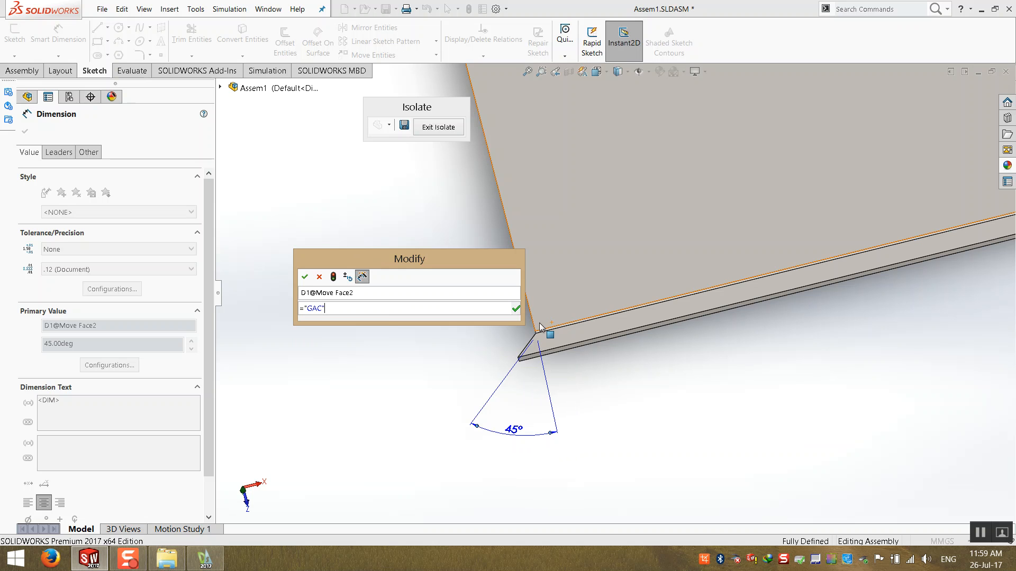
{"action": "left_click", "coordinate": [305, 278]}
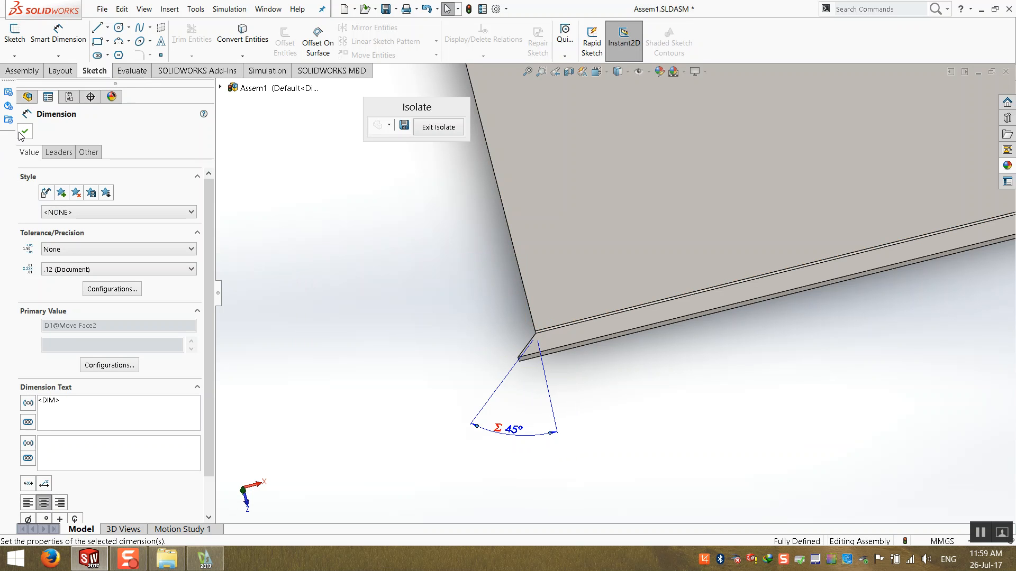
- Link the Move Face1 angle dimension at the other flange end to GAC as well, then rebuild
{"action": "left_click", "coordinate": [319, 313]}
{"action": "middle_click_drag", "start_coordinate": [319, 313], "coordinate": [787, 303]}
{"action": "left_click", "coordinate": [691, 370]}
{"action": "double_click", "coordinate": [663, 277]}
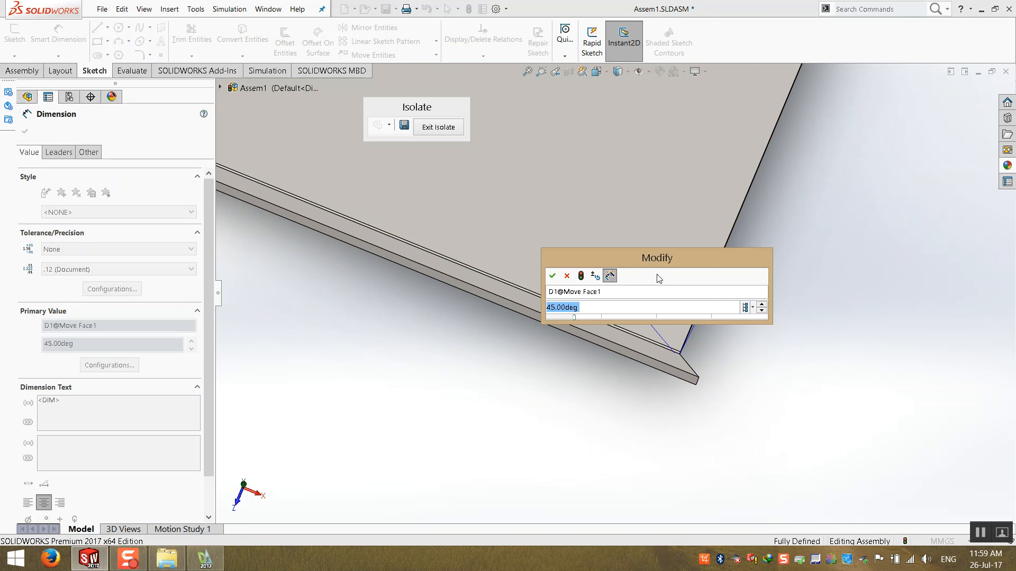
{"action": "type", "text": "="}
{"action": "mouse_move", "coordinate": [662, 320]}
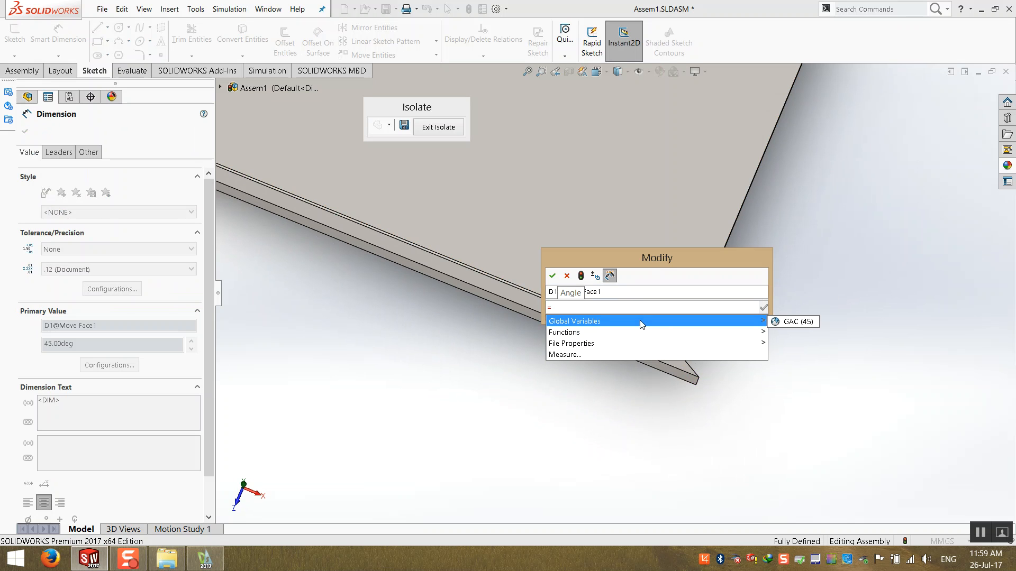
{"action": "left_click", "coordinate": [794, 321]}
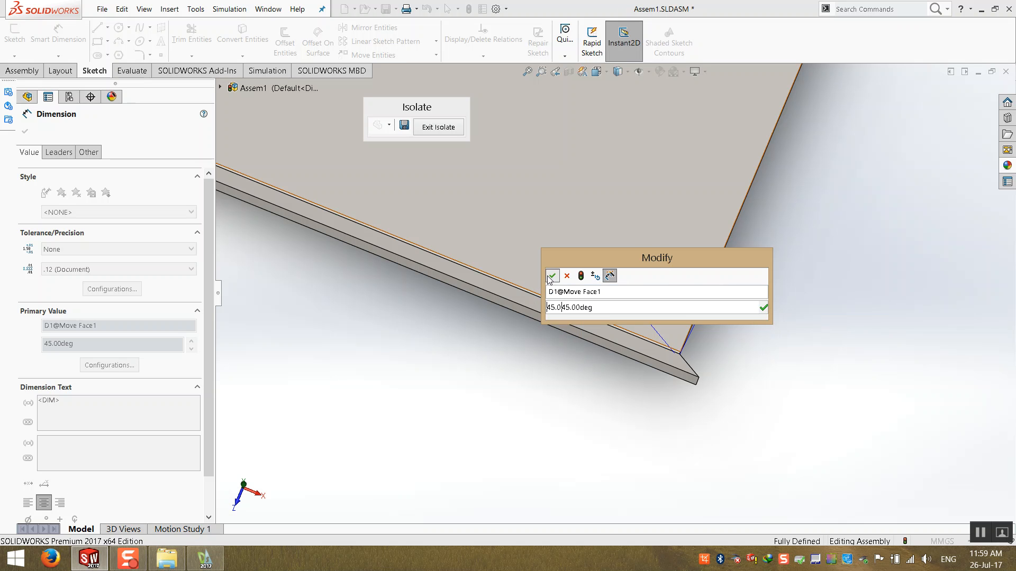
{"action": "left_click", "coordinate": [552, 275]}
{"action": "left_click", "coordinate": [461, 335]}
{"action": "left_click", "coordinate": [469, 9]}
- Exit isolation and isolate the P0007-00 component instead
{"action": "middle_click_drag", "start_coordinate": [553, 378], "coordinate": [487, 173]}
{"action": "left_click", "coordinate": [438, 127]}
{"action": "scroll", "coordinate": [480, 381], "scroll_direction": "up", "scroll_amount": 4}
{"action": "middle_click_drag", "start_coordinate": [481, 360], "coordinate": [423, 284]}
{"action": "right_click", "coordinate": [424, 284]}
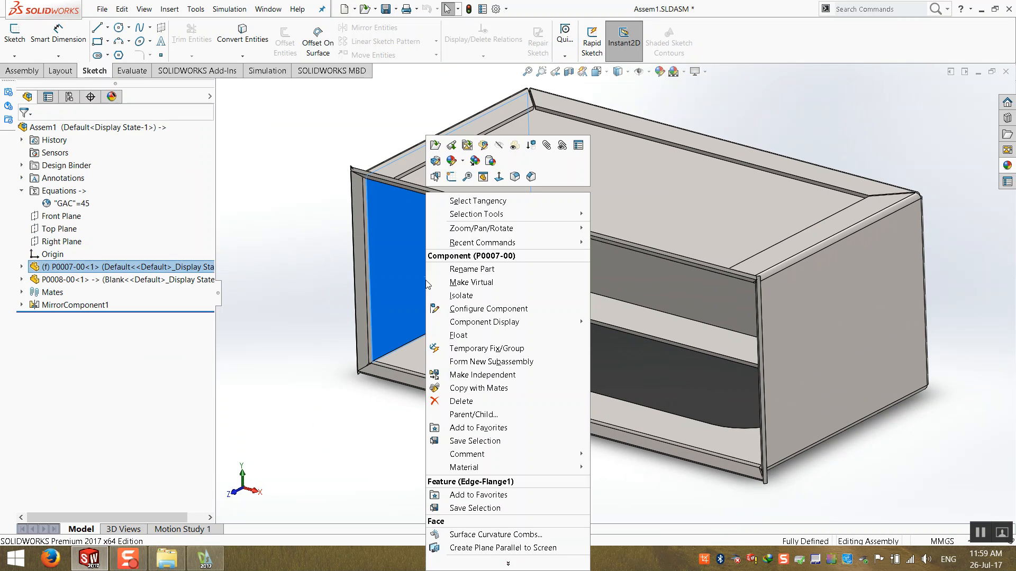
{"action": "left_click", "coordinate": [462, 295]}
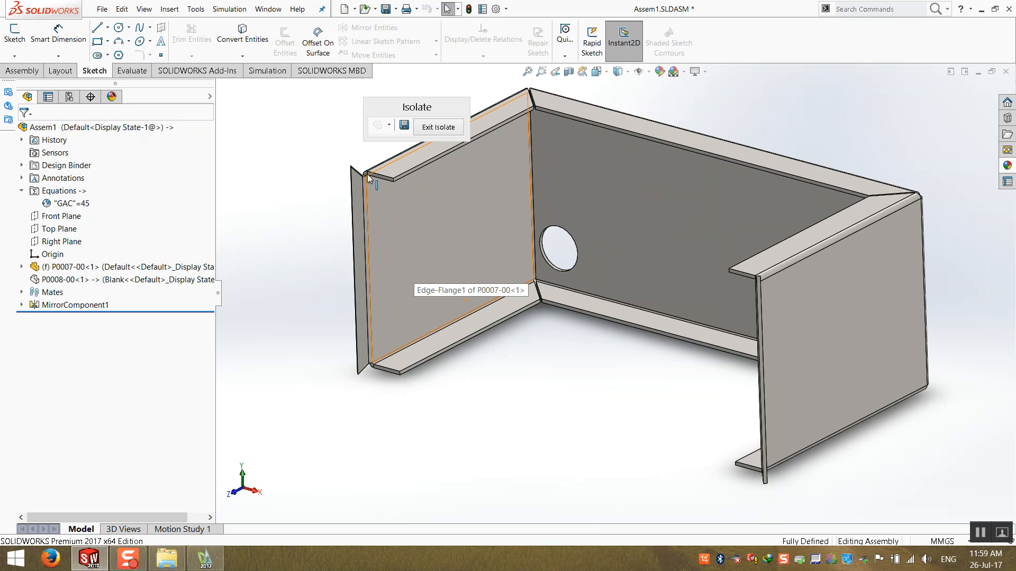
- Link the GasketAngle dimension of P0007-00's Move Face1 to GAC and rebuild the assembly
{"action": "scroll", "coordinate": [465, 235], "scroll_direction": "up", "scroll_amount": 5}
{"action": "middle_click_drag", "start_coordinate": [465, 235], "coordinate": [419, 349]}
{"action": "double_click", "coordinate": [477, 234]}
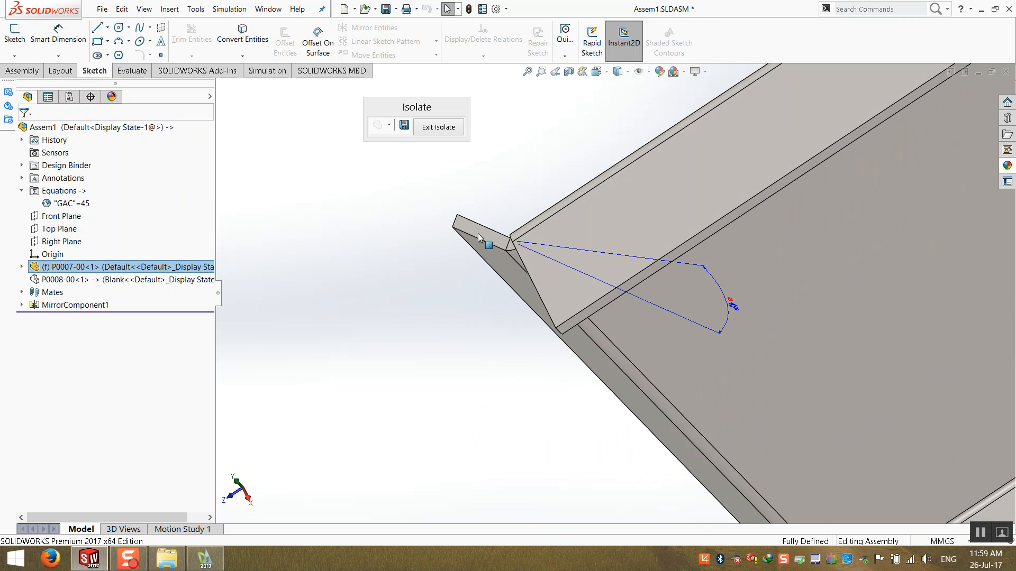
{"action": "middle_click_drag", "start_coordinate": [544, 290], "coordinate": [713, 369]}
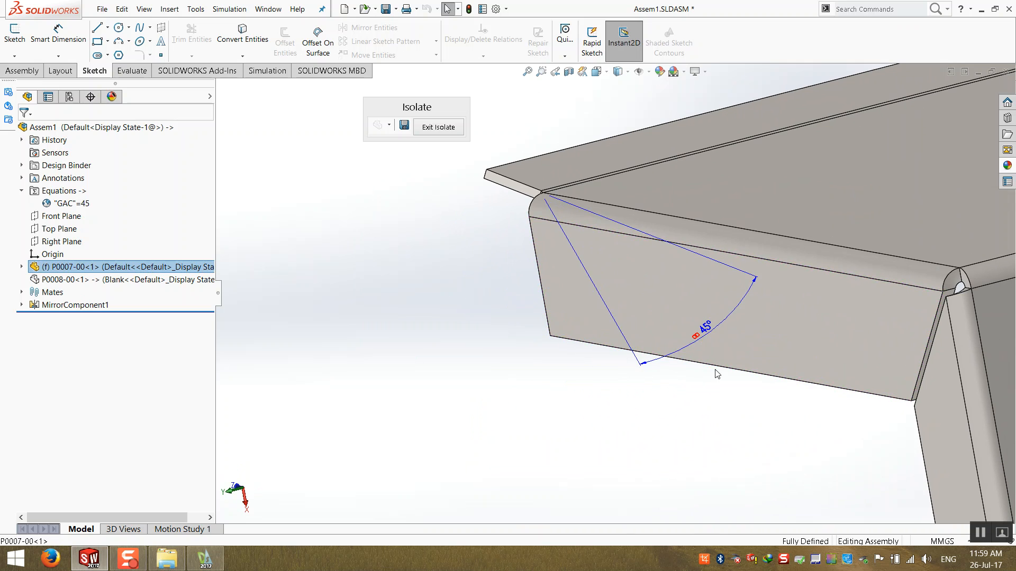
{"action": "double_click", "coordinate": [706, 327]}
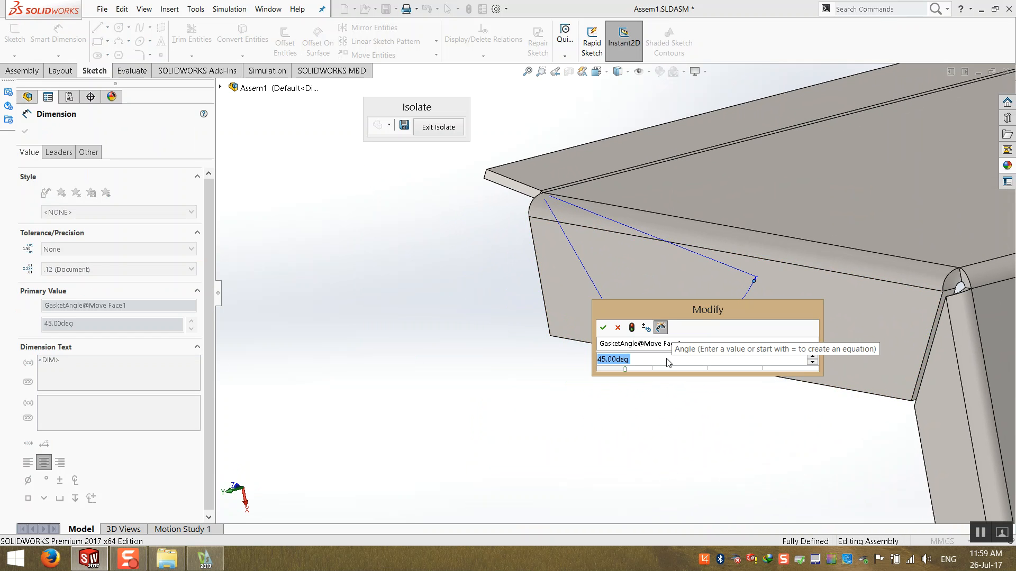
{"action": "type", "text": "="}
{"action": "mouse_move", "coordinate": [743, 377]}
{"action": "left_click", "coordinate": [843, 375]}
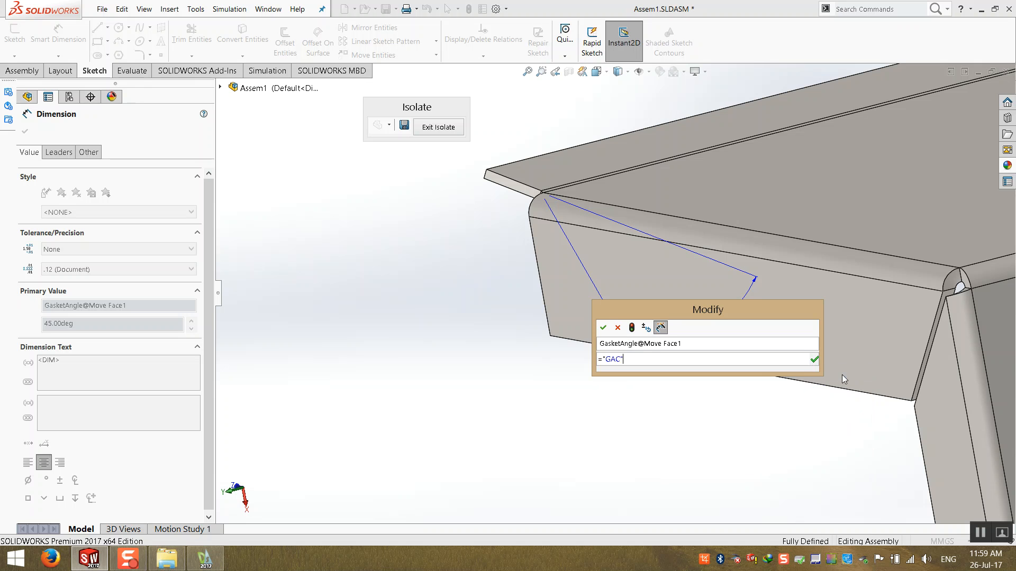
{"action": "left_click", "coordinate": [603, 328]}
{"action": "left_click", "coordinate": [430, 331]}
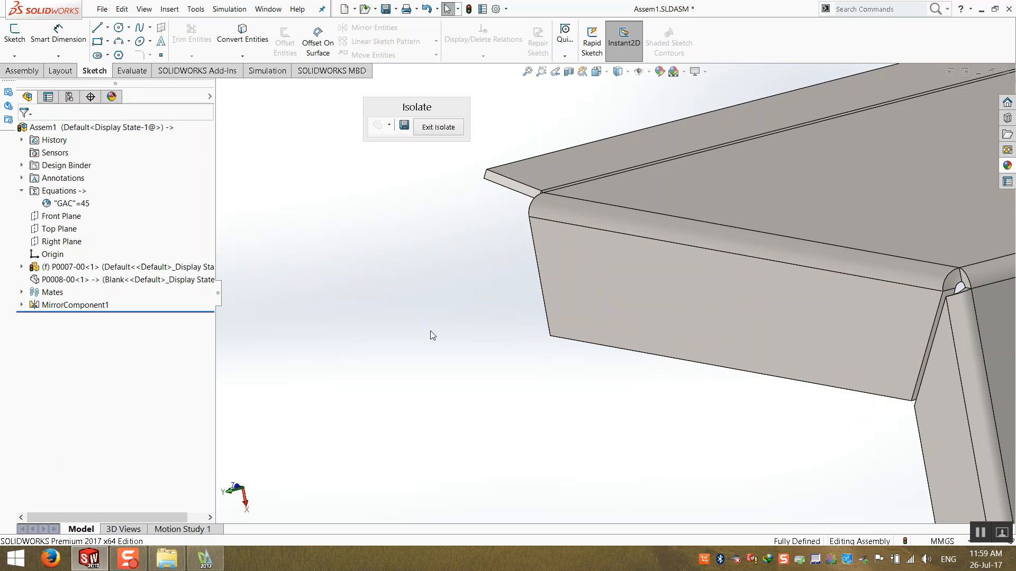
{"action": "left_click", "coordinate": [468, 10]}
- Exit isolation to return to the full assembly view
{"action": "middle_click_drag", "start_coordinate": [636, 440], "coordinate": [665, 346]}
{"action": "scroll", "coordinate": [664, 347], "scroll_direction": "up", "scroll_amount": 5}
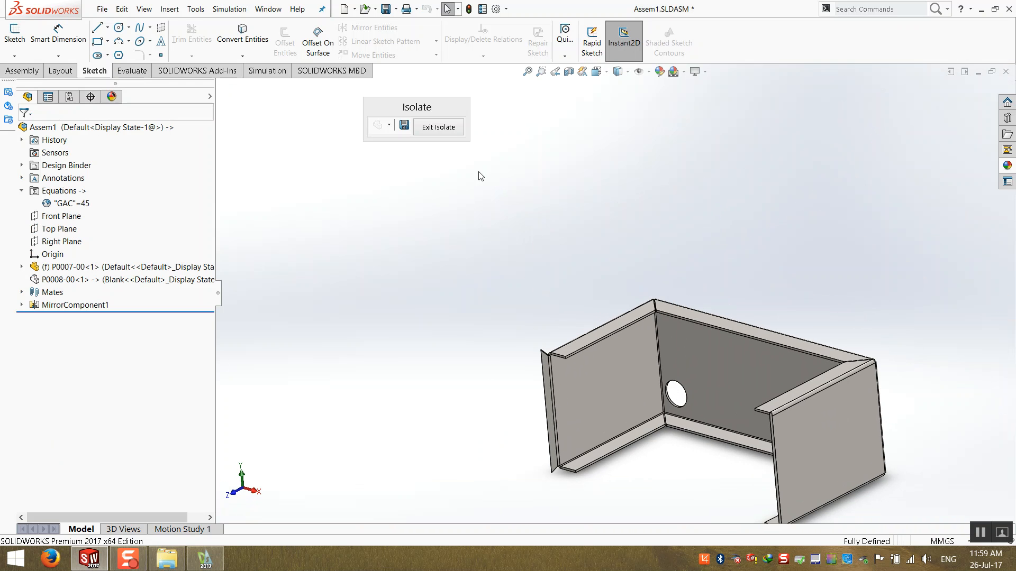
{"action": "left_click", "coordinate": [438, 128]}
{"action": "scroll", "coordinate": [799, 408], "scroll_direction": "up", "scroll_amount": 3}
{"action": "scroll", "coordinate": [608, 383], "scroll_direction": "down", "scroll_amount": 4}
{"action": "middle_click_drag", "start_coordinate": [478, 364], "coordinate": [422, 438]}
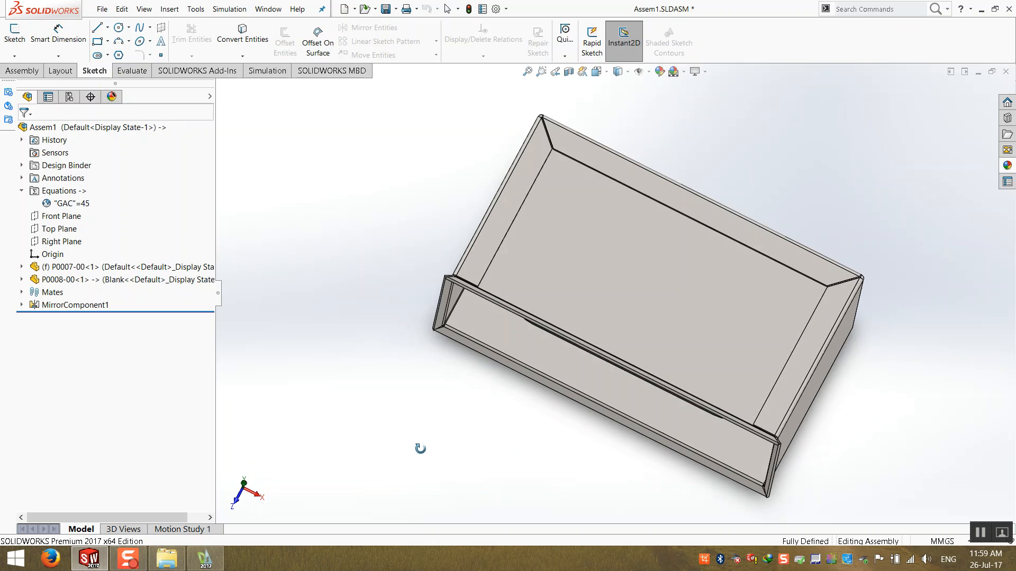
{"action": "scroll", "coordinate": [450, 391], "scroll_direction": "up", "scroll_amount": 3}
{"action": "scroll", "coordinate": [472, 314], "scroll_direction": "down", "scroll_amount": 6}
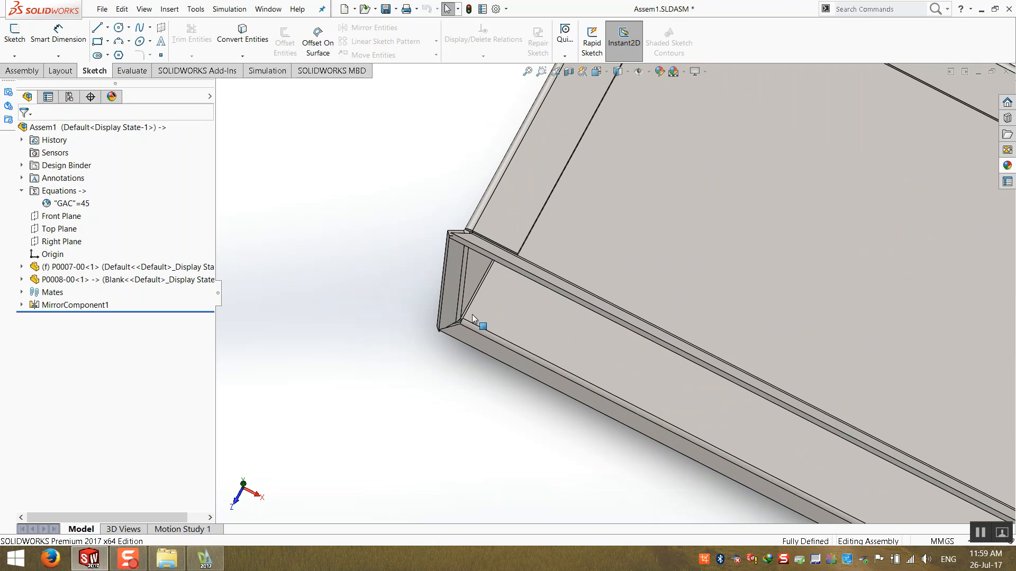
- Set the GAC global variable to 20 in the Equations dialog
{"action": "right_click", "coordinate": [63, 206]}
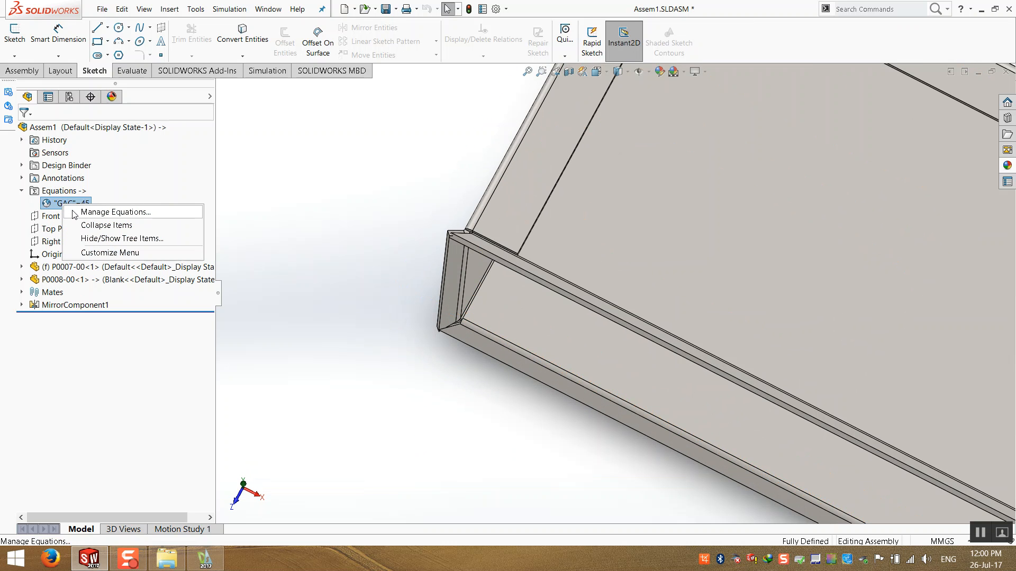
{"action": "left_click", "coordinate": [74, 212]}
{"action": "left_click", "coordinate": [408, 185]}
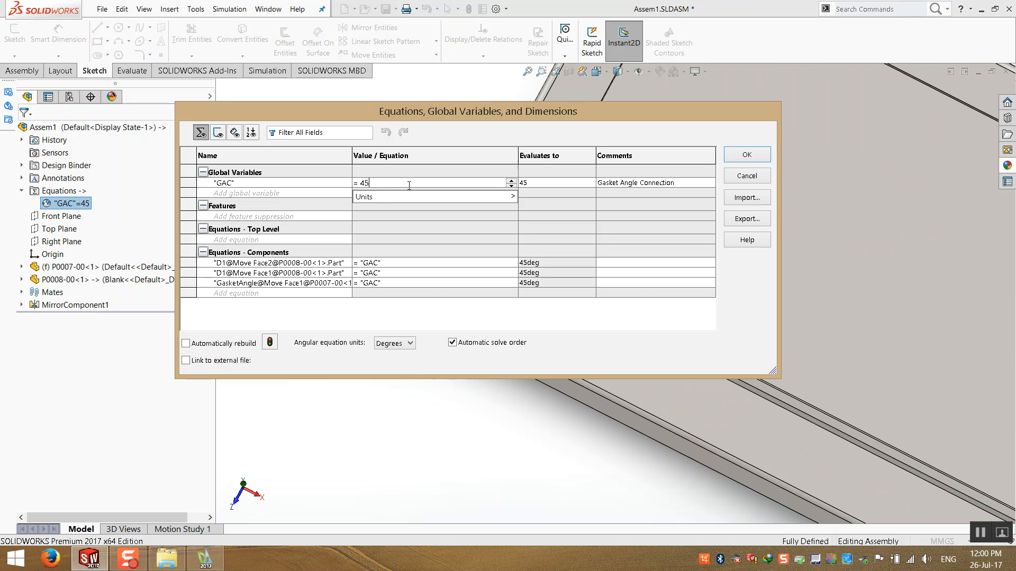
{"action": "left_click_drag", "start_coordinate": [387, 183], "coordinate": [345, 183]}
{"action": "type", "text": "20"}
{"action": "key", "text": "Return"}
{"action": "left_click_drag", "start_coordinate": [473, 117], "coordinate": [177, 41]}
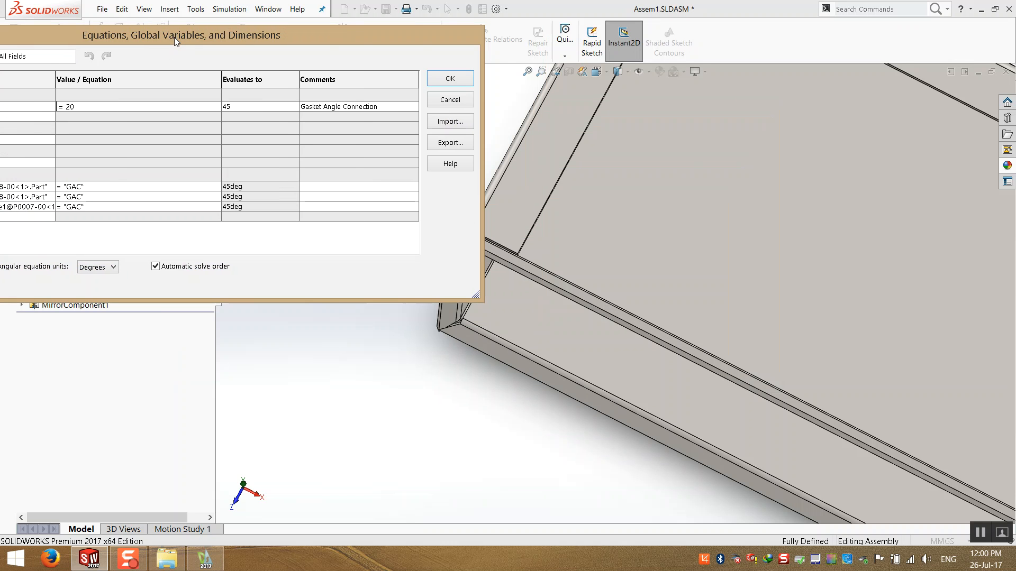
{"action": "left_click", "coordinate": [434, 79]}
- Orbit and zoom around the box to inspect the flange corner joints
{"action": "middle_click_drag", "start_coordinate": [457, 316], "coordinate": [598, 273]}
{"action": "scroll", "coordinate": [624, 293], "scroll_direction": "up", "scroll_amount": 5}
{"action": "scroll", "coordinate": [666, 340], "scroll_direction": "down", "scroll_amount": 5}
{"action": "middle_click_drag", "start_coordinate": [666, 340], "coordinate": [401, 369]}
{"action": "middle_click_drag", "start_coordinate": [630, 350], "coordinate": [743, 216]}
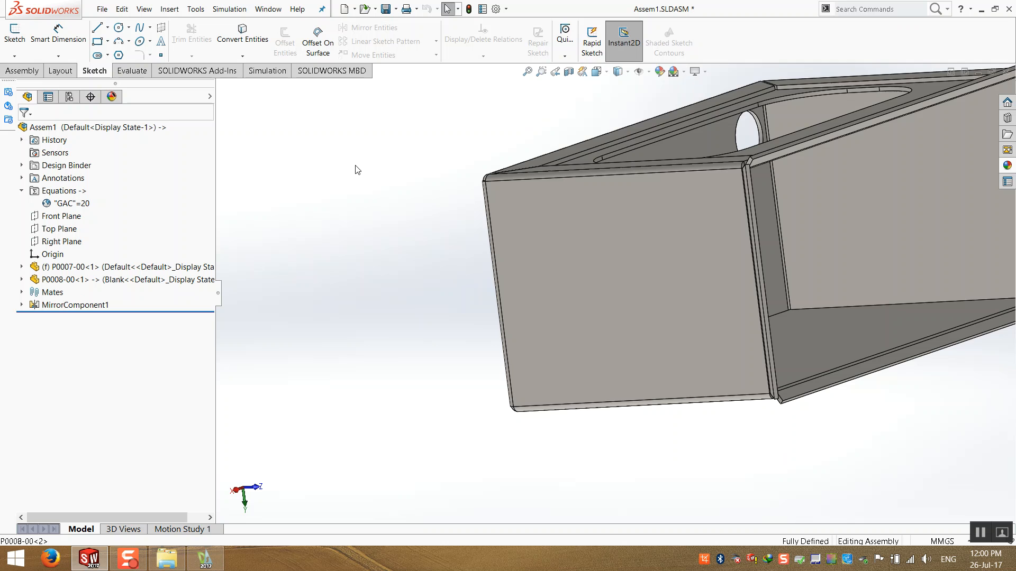
{"action": "scroll", "coordinate": [733, 240], "scroll_direction": "down", "scroll_amount": 8}
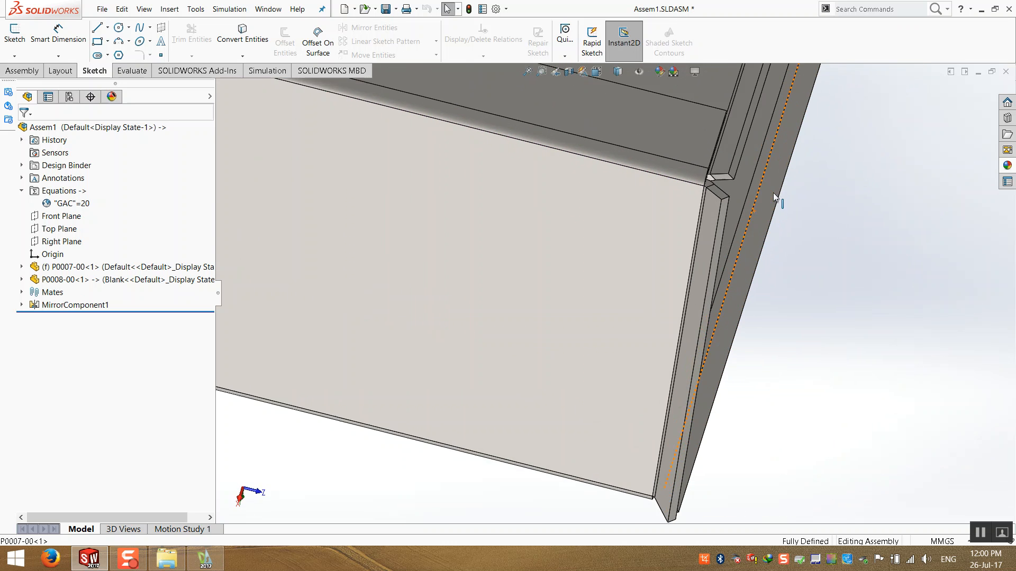
{"action": "left_click", "coordinate": [602, 207]}
{"action": "scroll", "coordinate": [654, 263], "scroll_direction": "up", "scroll_amount": 6}
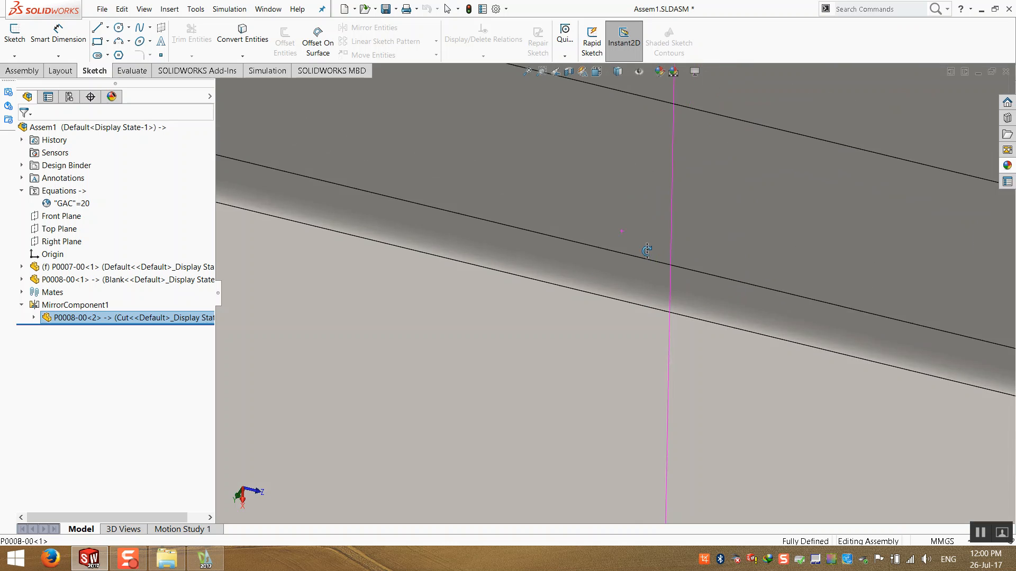
{"action": "left_click", "coordinate": [733, 387]}
{"action": "middle_click_drag", "start_coordinate": [687, 408], "coordinate": [629, 257]}
{"action": "scroll", "coordinate": [710, 478], "scroll_direction": "down", "scroll_amount": 6}
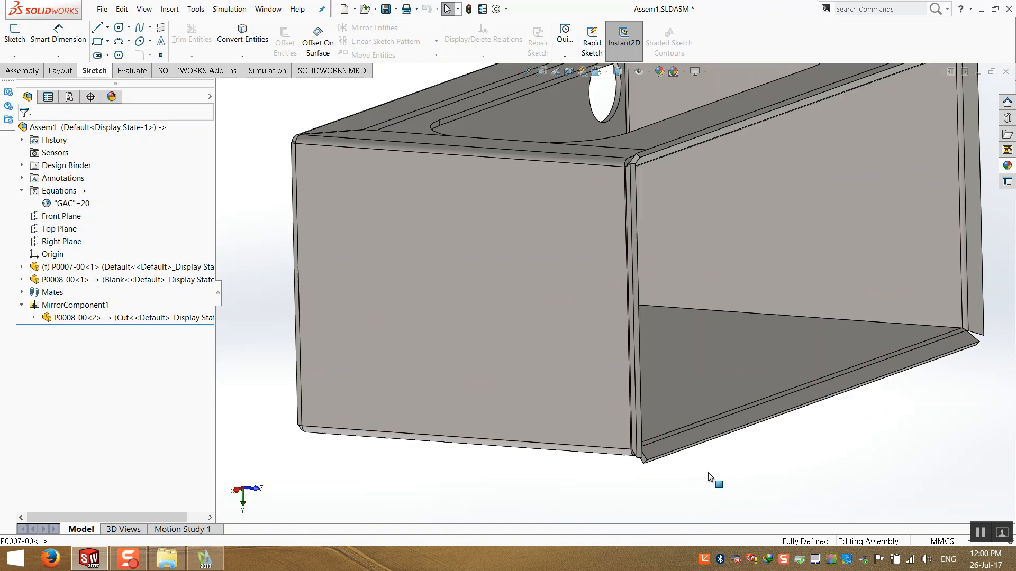
- Inspect the mirrored P0008-00 component's corner joints from several angles
{"action": "left_click", "coordinate": [479, 339]}
{"action": "middle_click_drag", "start_coordinate": [471, 336], "coordinate": [512, 277]}
{"action": "scroll", "coordinate": [783, 275], "scroll_direction": "up", "scroll_amount": 5}
{"action": "left_click", "coordinate": [794, 254]}
{"action": "scroll", "coordinate": [793, 248], "scroll_direction": "down", "scroll_amount": 6}
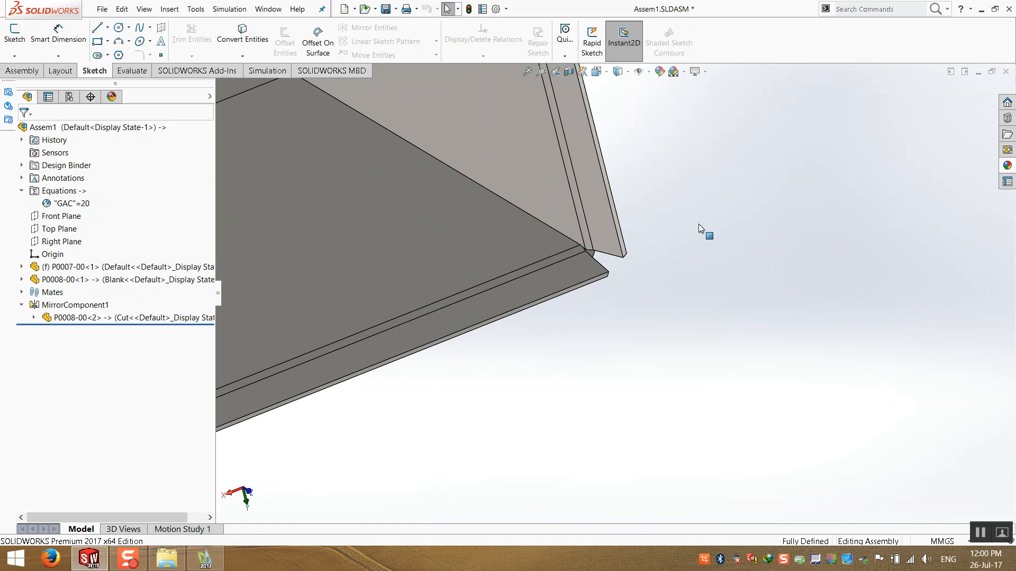
{"action": "middle_click_drag", "start_coordinate": [456, 298], "coordinate": [458, 365]}
{"action": "left_click", "coordinate": [527, 323]}
{"action": "middle_click_drag", "start_coordinate": [544, 310], "coordinate": [614, 349]}
{"action": "left_click", "coordinate": [619, 346]}
{"action": "scroll", "coordinate": [628, 296], "scroll_direction": "up", "scroll_amount": 5}
{"action": "scroll", "coordinate": [661, 178], "scroll_direction": "down", "scroll_amount": 9}
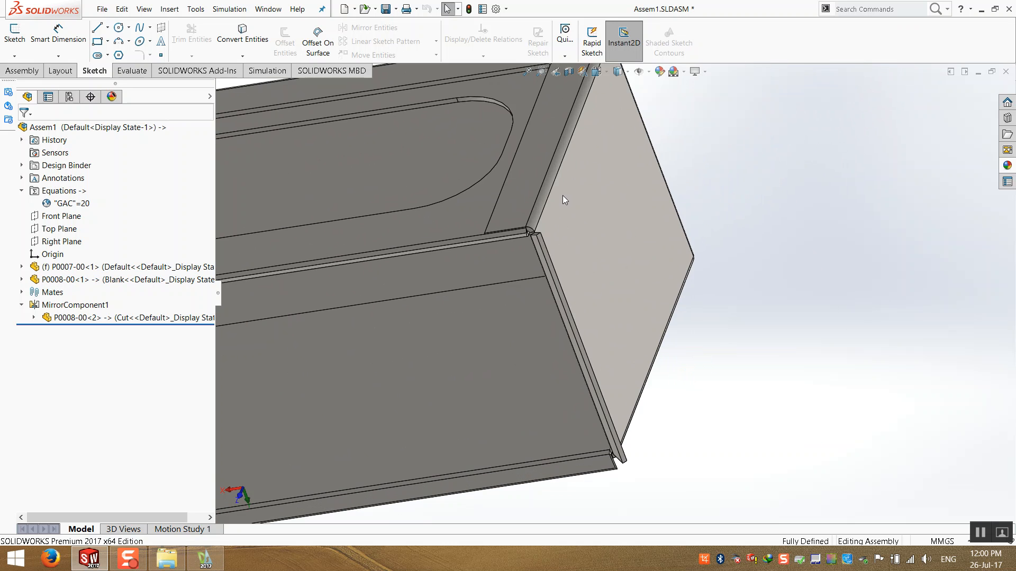
{"action": "middle_click_drag", "start_coordinate": [506, 322], "coordinate": [578, 412]}
{"action": "left_click", "coordinate": [555, 316]}
{"action": "scroll", "coordinate": [578, 410], "scroll_direction": "up", "scroll_amount": 8}
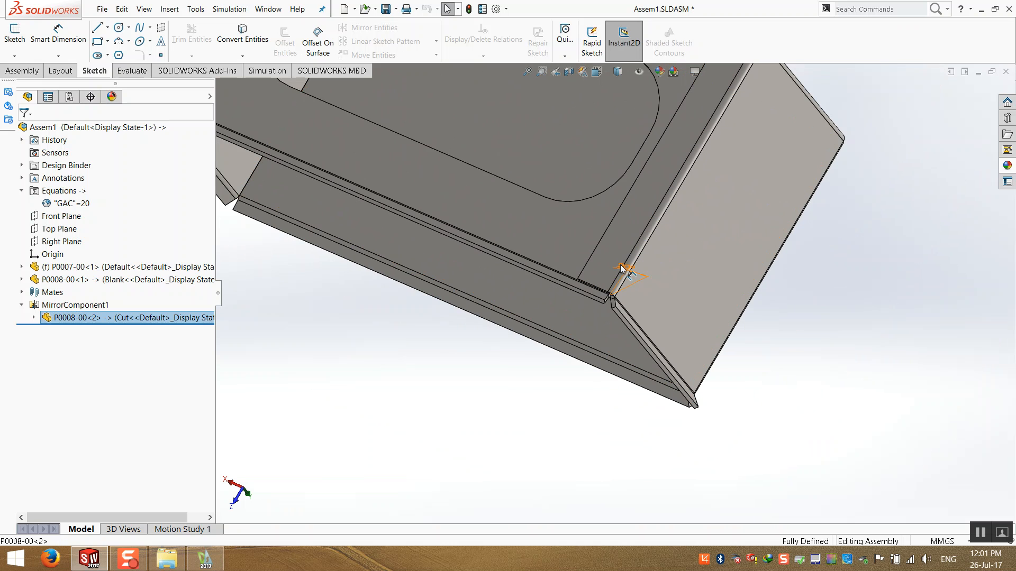
{"action": "double_click", "coordinate": [622, 268]}
{"action": "left_click_drag", "start_coordinate": [667, 268], "coordinate": [755, 289]}
{"action": "left_click", "coordinate": [796, 389]}
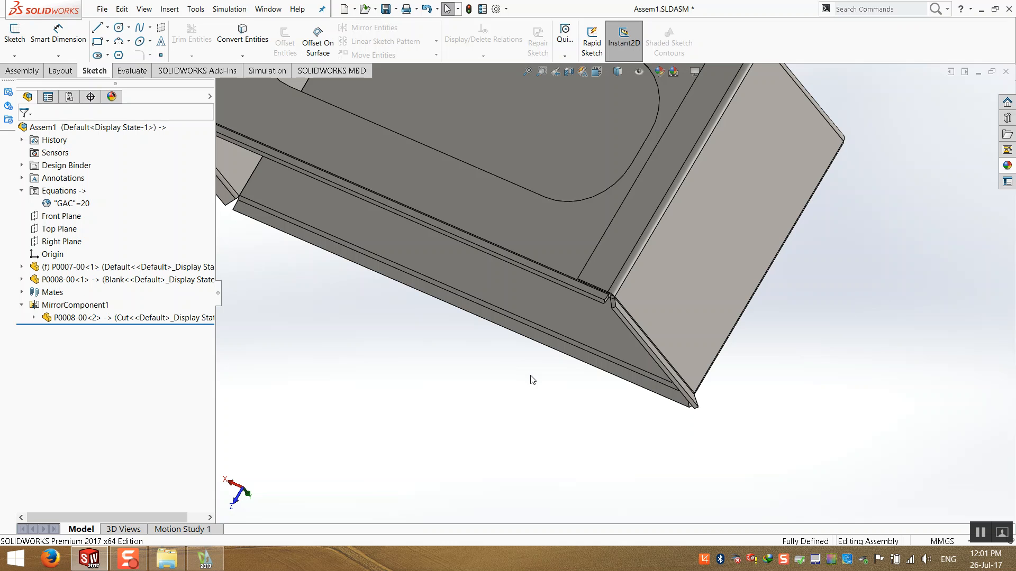
{"action": "scroll", "coordinate": [529, 372], "scroll_direction": "up", "scroll_amount": 3}
{"action": "middle_click_drag", "start_coordinate": [507, 341], "coordinate": [462, 309]}
{"action": "scroll", "coordinate": [476, 222], "scroll_direction": "down", "scroll_amount": 3}
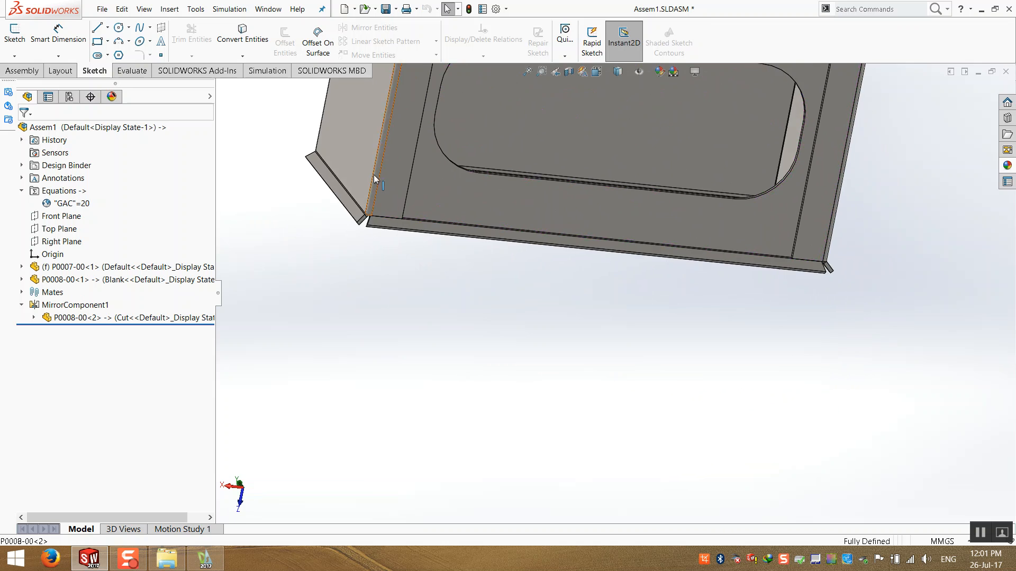
{"action": "scroll", "coordinate": [392, 227], "scroll_direction": "down", "scroll_amount": 6}
{"action": "middle_click_drag", "start_coordinate": [446, 369], "coordinate": [737, 138]}
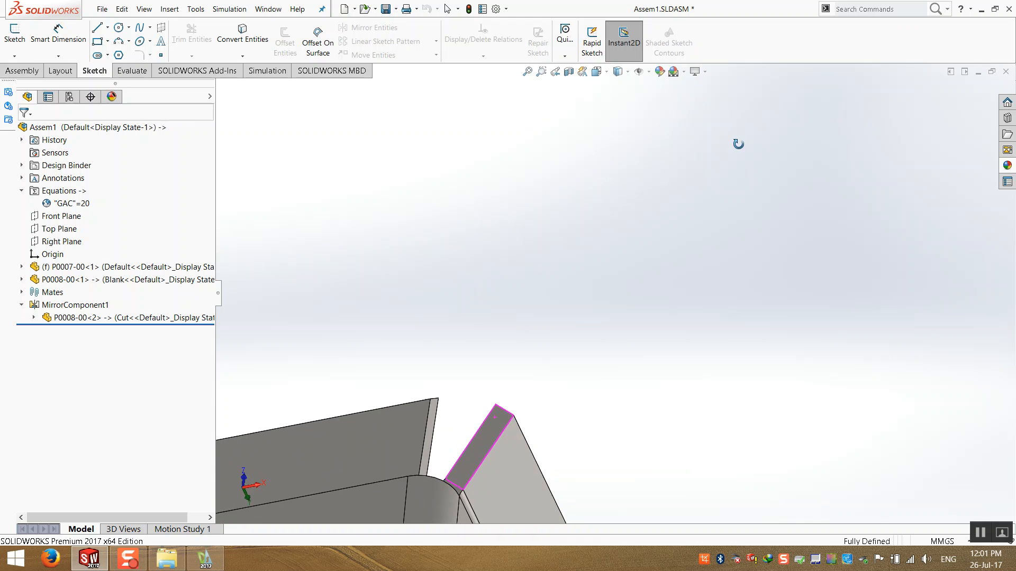
{"action": "middle_click_drag", "start_coordinate": [609, 332], "coordinate": [431, 243]}
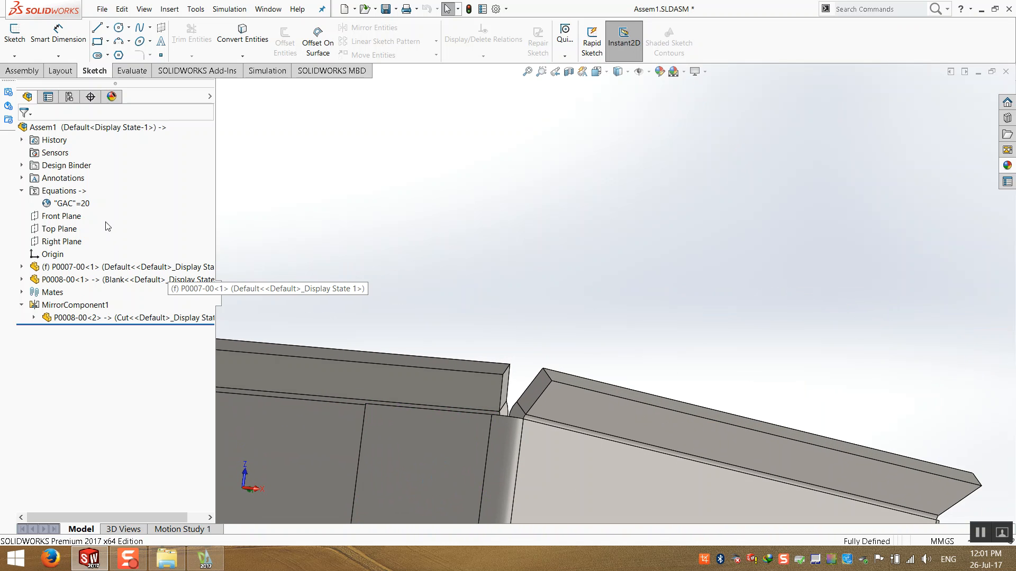
- Set the GAC global variable to 40 in the Equations dialog
{"action": "right_click", "coordinate": [70, 206]}
{"action": "left_click", "coordinate": [167, 210]}
{"action": "left_click_drag", "start_coordinate": [174, 110], "coordinate": [1, 99]}
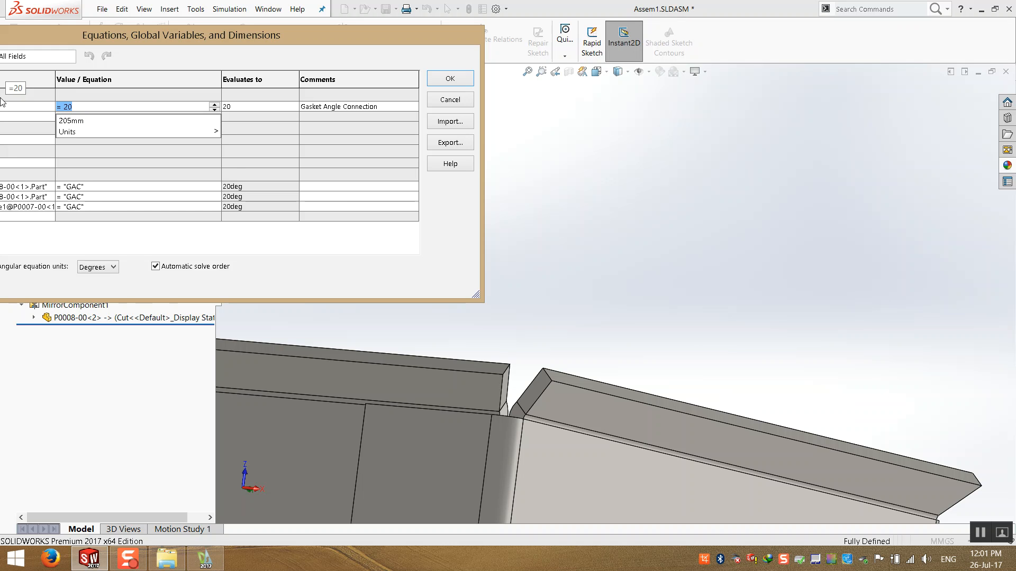
{"action": "type", "text": "= 40"}
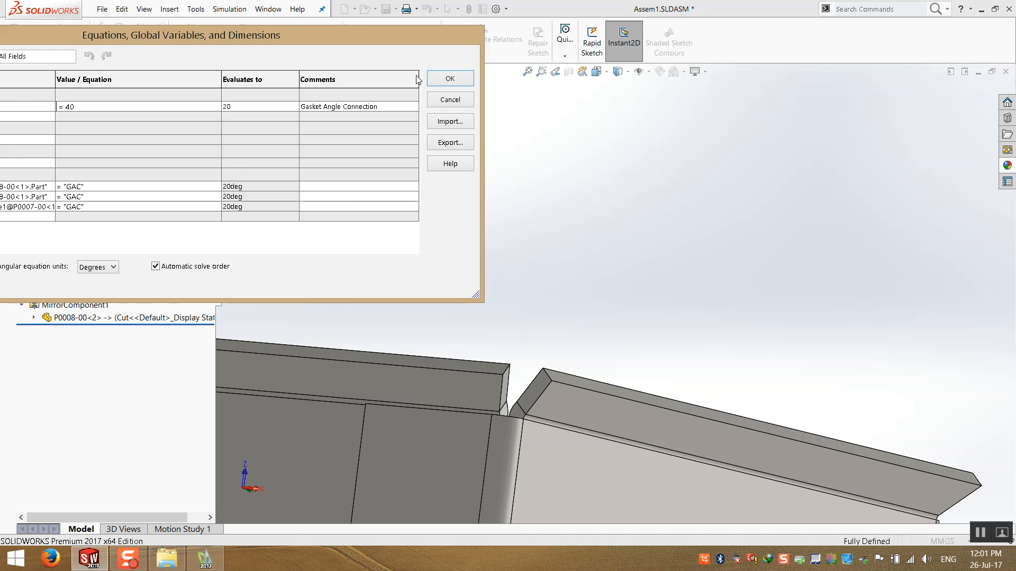
{"action": "left_click", "coordinate": [450, 78]}
{"action": "mouse_move", "coordinate": [655, 455]}
{"action": "middle_mouse_down"}
{"action": "mouse_move", "coordinate": [649, 425]}
{"action": "mouse_move", "coordinate": [487, 347]}
{"action": "mouse_move", "coordinate": [446, 306]}
{"action": "mouse_move", "coordinate": [458, 288]}
{"action": "middle_mouse_up"}
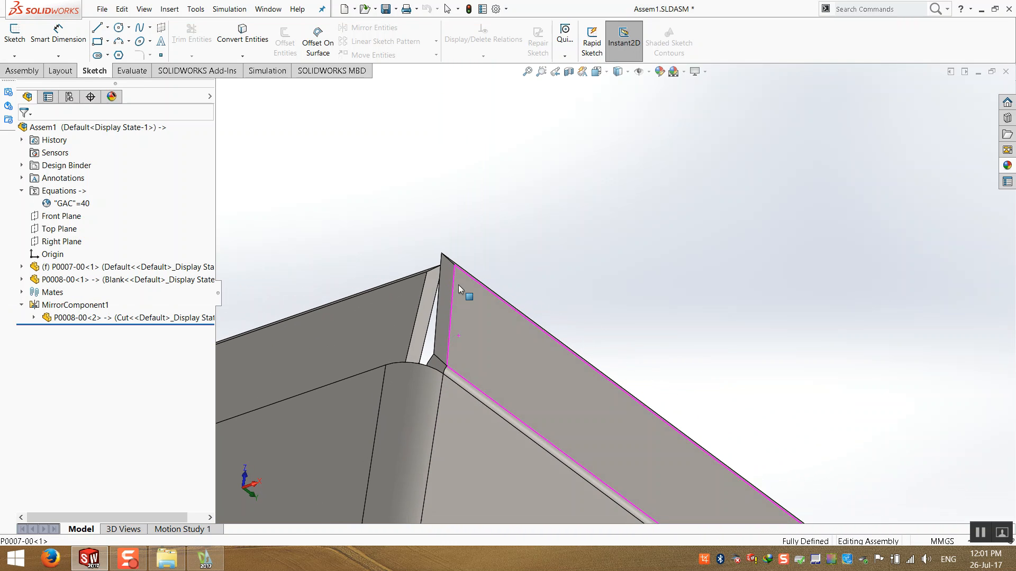
- Set the GAC global variable to 42.5 in the Equations dialog
{"action": "right_click", "coordinate": [68, 204]}
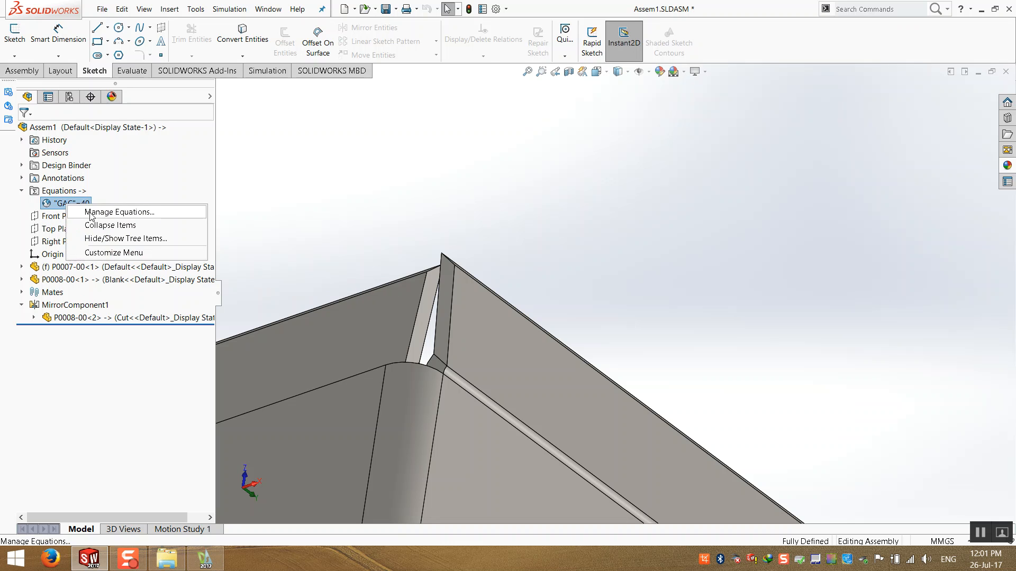
{"action": "left_click", "coordinate": [89, 212]}
{"action": "left_click", "coordinate": [132, 106]}
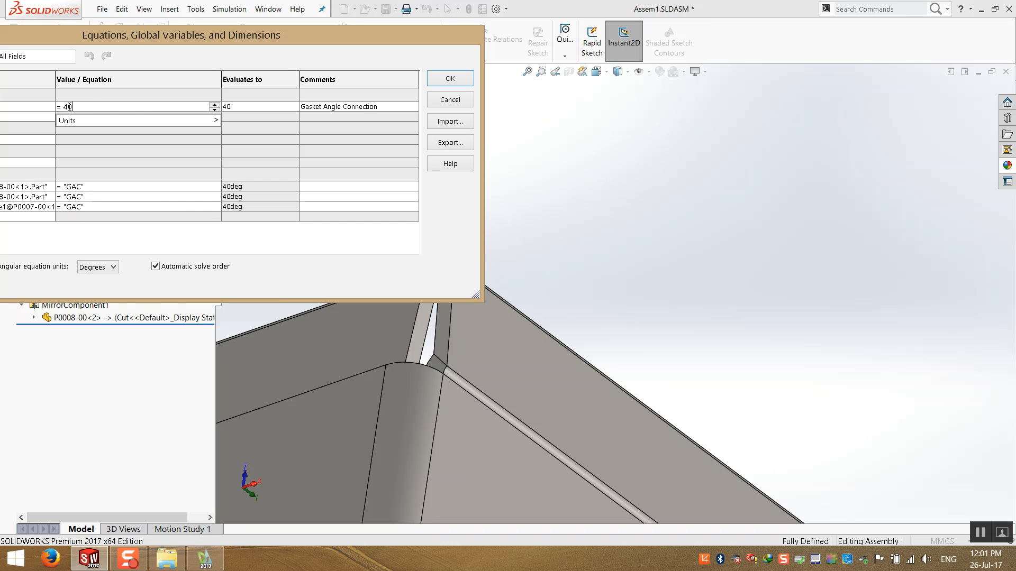
{"action": "key", "text": "BackSpace"}
{"action": "type", "text": "2.5"}
{"action": "key", "text": "Tab"}
{"action": "left_click", "coordinate": [452, 79]}
- Set the GAC global variable to 35 in the Equations dialog
{"action": "left_click", "coordinate": [80, 206]}
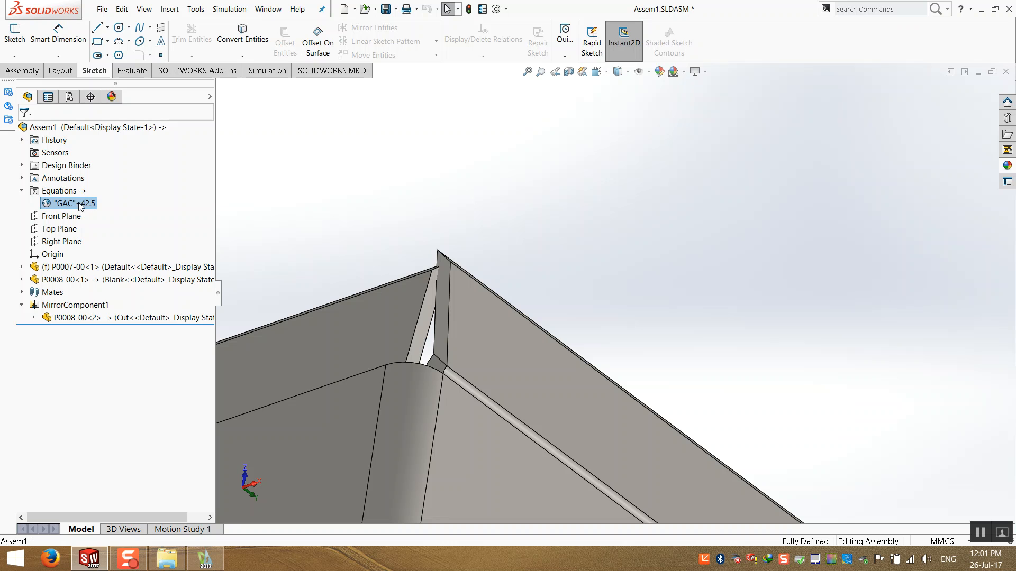
{"action": "right_click", "coordinate": [80, 205]}
{"action": "left_click", "coordinate": [106, 209]}
{"action": "left_click", "coordinate": [99, 108]}
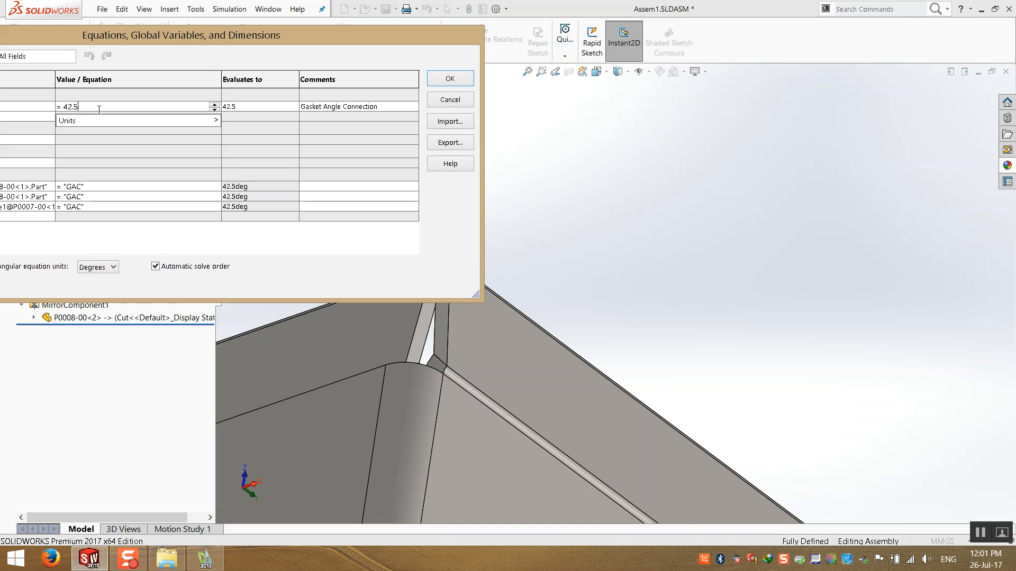
{"action": "left_click_drag", "start_coordinate": [61, 107], "coordinate": [73, 104]}
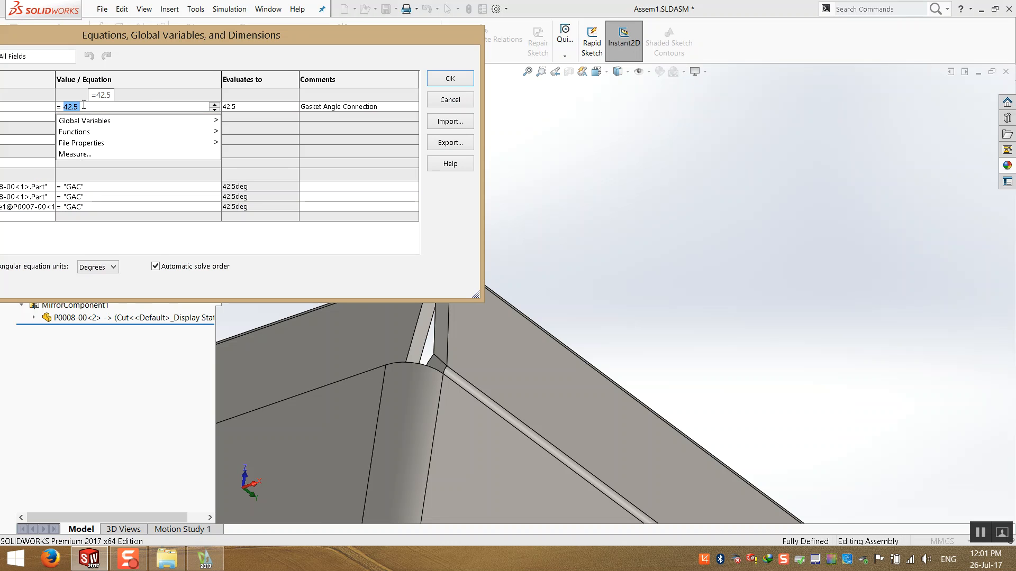
{"action": "type", "text": "35"}
{"action": "key", "text": "Tab"}
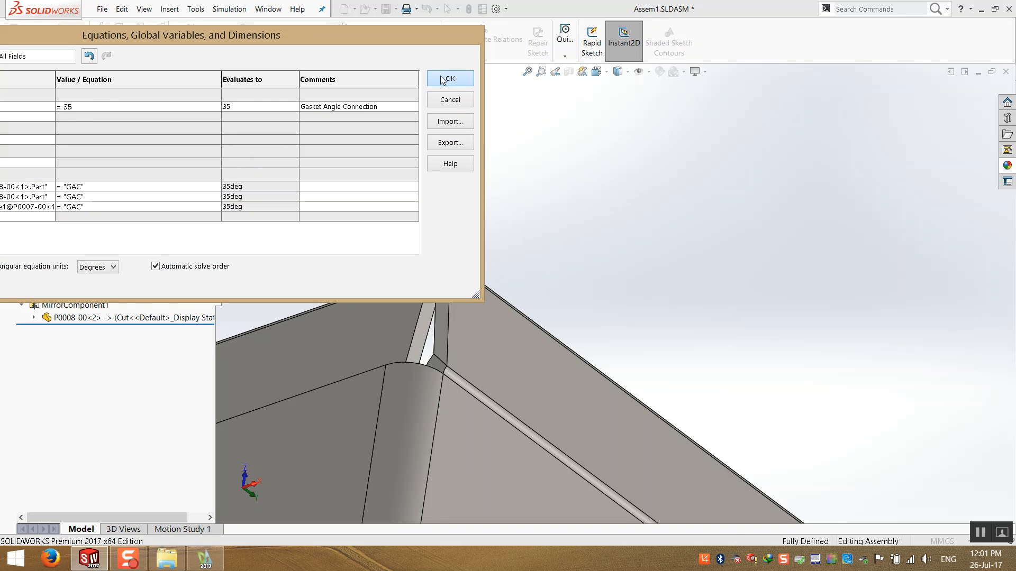
{"action": "left_click", "coordinate": [445, 79]}
- Orbit and zoom around the box corners to inspect the miter gaps between the flanges
{"action": "middle_click_drag", "start_coordinate": [448, 261], "coordinate": [550, 281]}
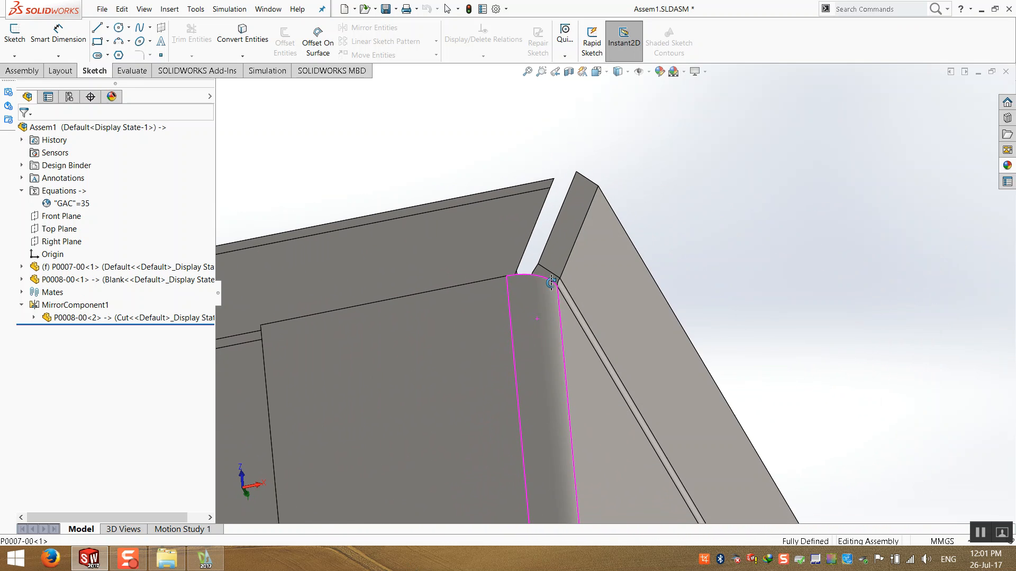
{"action": "left_click", "coordinate": [594, 256]}
{"action": "scroll", "coordinate": [608, 296], "scroll_direction": "up", "scroll_amount": 9}
{"action": "scroll", "coordinate": [571, 332], "scroll_direction": "up", "scroll_amount": 6}
{"action": "middle_click_drag", "start_coordinate": [571, 332], "coordinate": [423, 375]}
{"action": "scroll", "coordinate": [480, 370], "scroll_direction": "down", "scroll_amount": 3}
{"action": "scroll", "coordinate": [465, 246], "scroll_direction": "down", "scroll_amount": 2}
{"action": "mouse_move", "coordinate": [465, 246]}
{"action": "middle_mouse_down"}
{"action": "mouse_move", "coordinate": [406, 222]}
{"action": "mouse_move", "coordinate": [562, 200]}
{"action": "mouse_move", "coordinate": [455, 254]}
{"action": "middle_mouse_up"}
{"action": "left_click", "coordinate": [334, 376]}
{"action": "scroll", "coordinate": [434, 338], "scroll_direction": "down", "scroll_amount": 5}
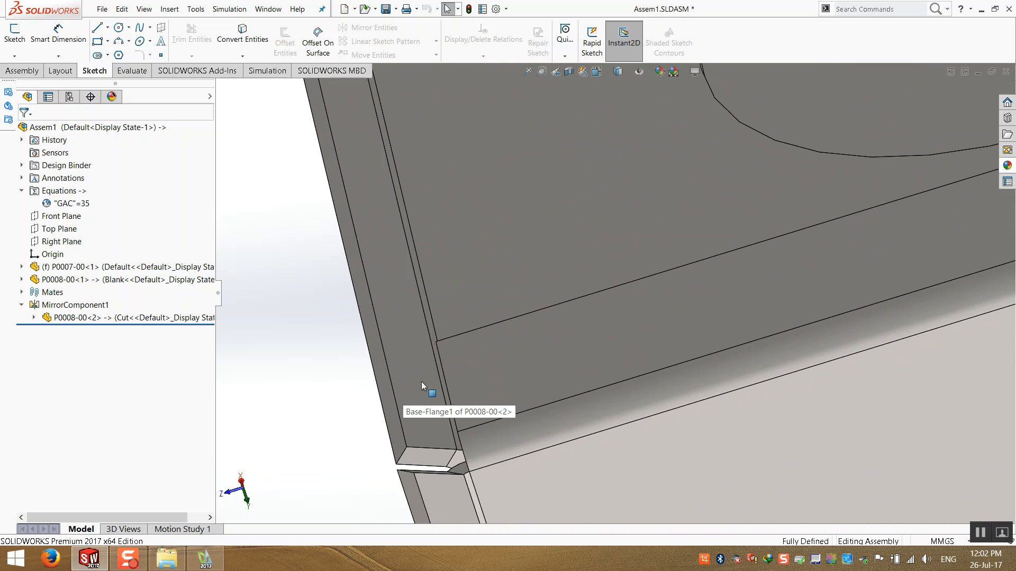
{"action": "left_click", "coordinate": [426, 415]}
{"action": "scroll", "coordinate": [465, 333], "scroll_direction": "up", "scroll_amount": 6}
{"action": "scroll", "coordinate": [556, 127], "scroll_direction": "down", "scroll_amount": 5}
{"action": "middle_click_drag", "start_coordinate": [552, 190], "coordinate": [572, 167]}
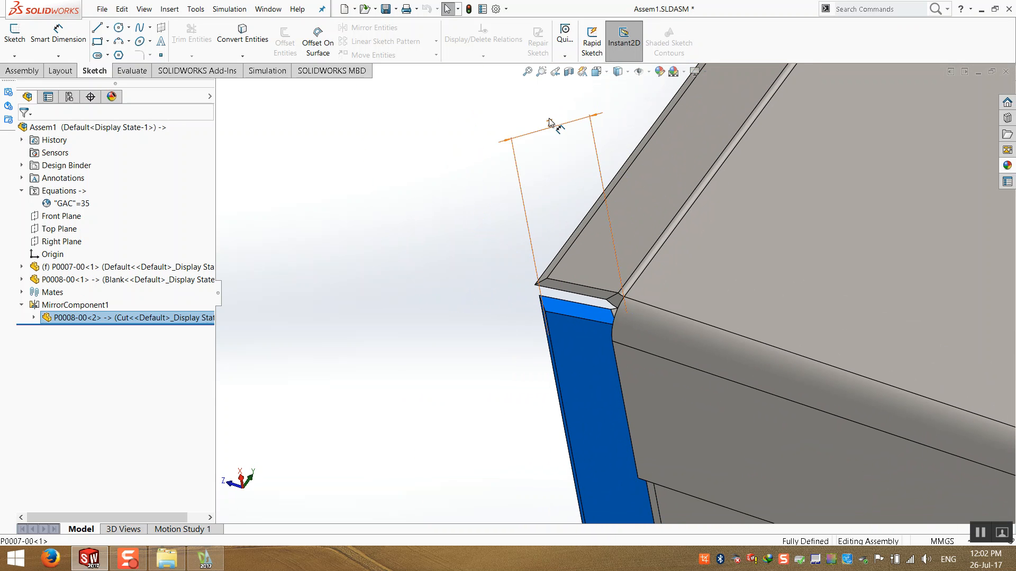
{"action": "left_click", "coordinate": [533, 137]}
{"action": "double_click", "coordinate": [92, 346]}
{"action": "type", "text": "8."}
{"action": "key", "text": "Return"}
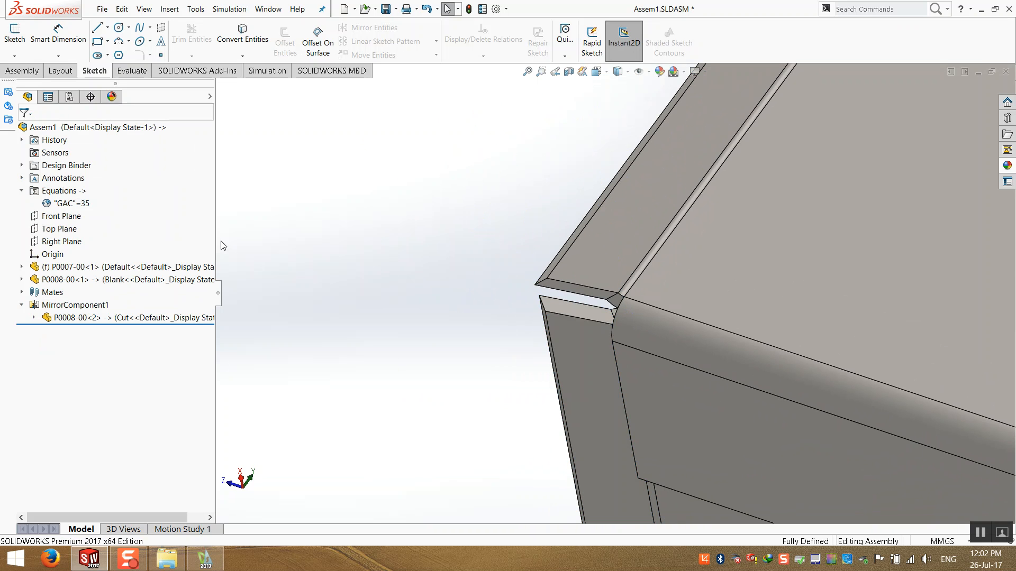
- Measure the distance between the corner vertices of P0007-00 and the mirrored P0008-00 flange
{"action": "middle_click_drag", "start_coordinate": [561, 316], "coordinate": [508, 426]}
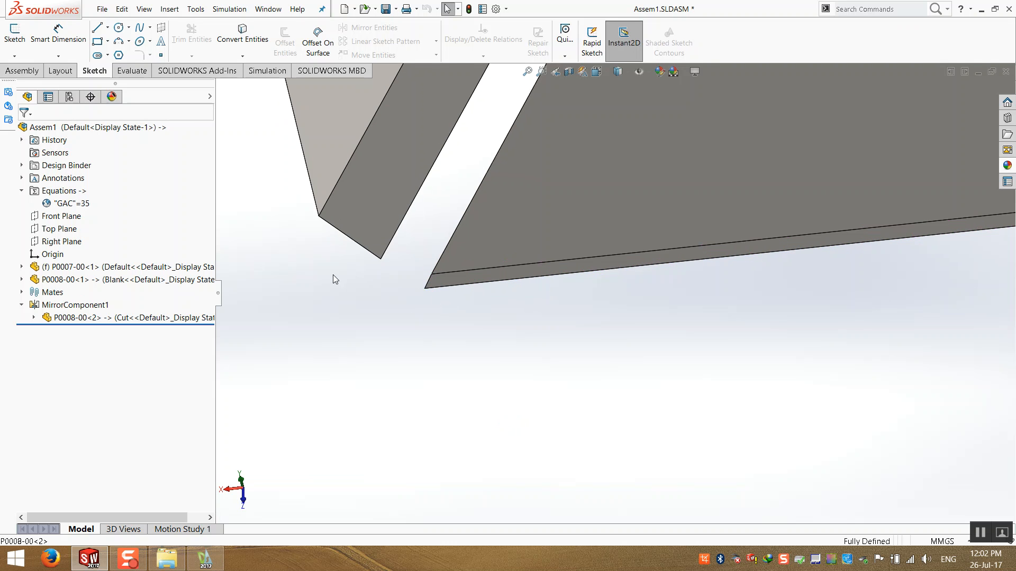
{"action": "scroll", "coordinate": [472, 322], "scroll_direction": "up", "scroll_amount": 1}
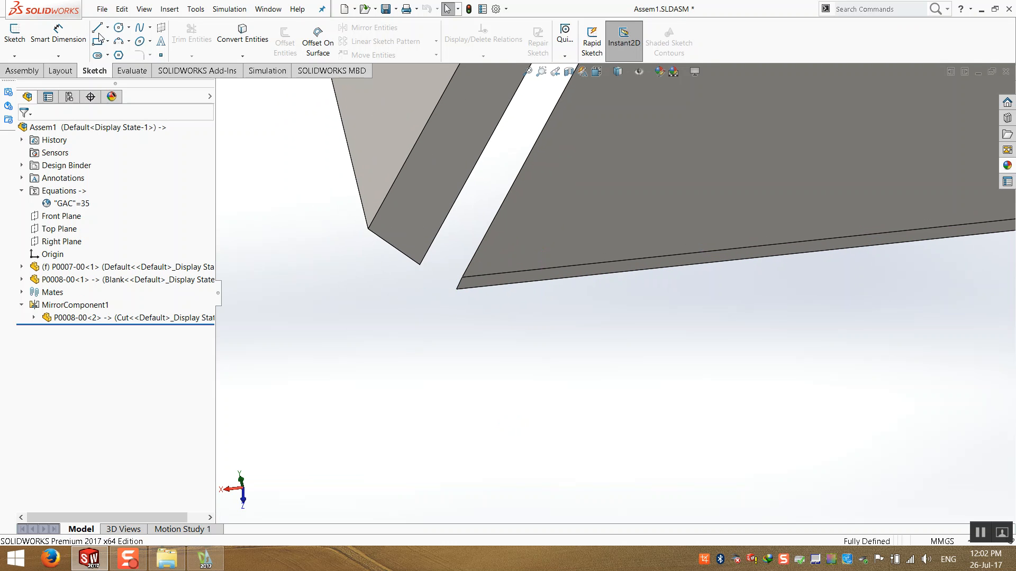
{"action": "left_click", "coordinate": [132, 70]}
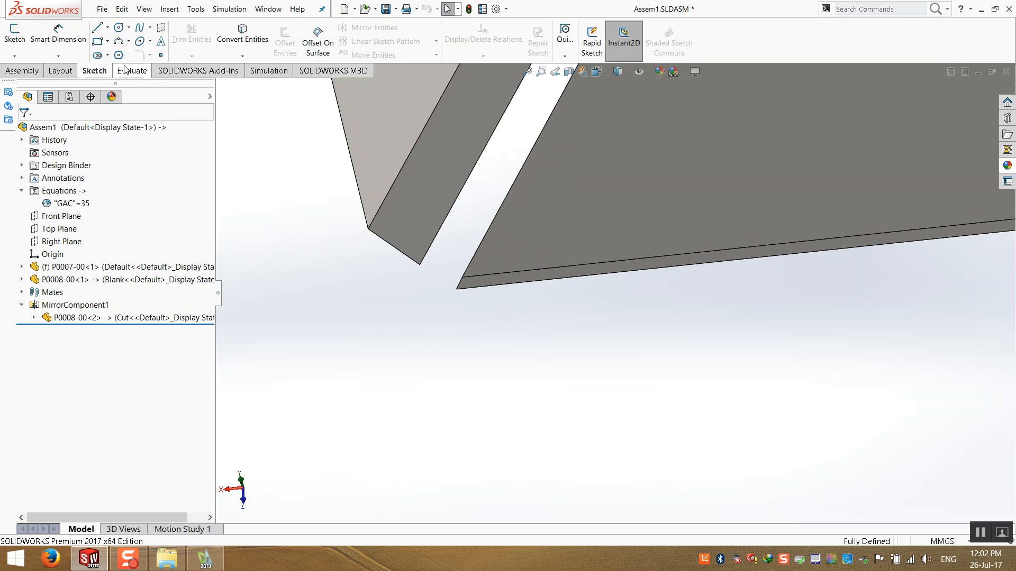
{"action": "left_click", "coordinate": [191, 38]}
{"action": "left_click", "coordinate": [421, 265]}
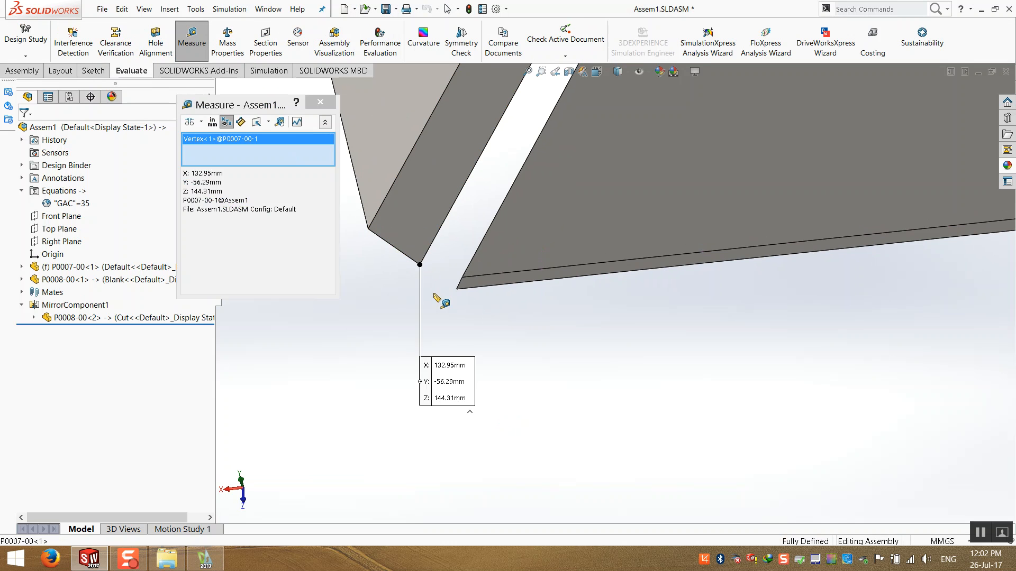
{"action": "scroll", "coordinate": [427, 278], "scroll_direction": "down", "scroll_amount": 5}
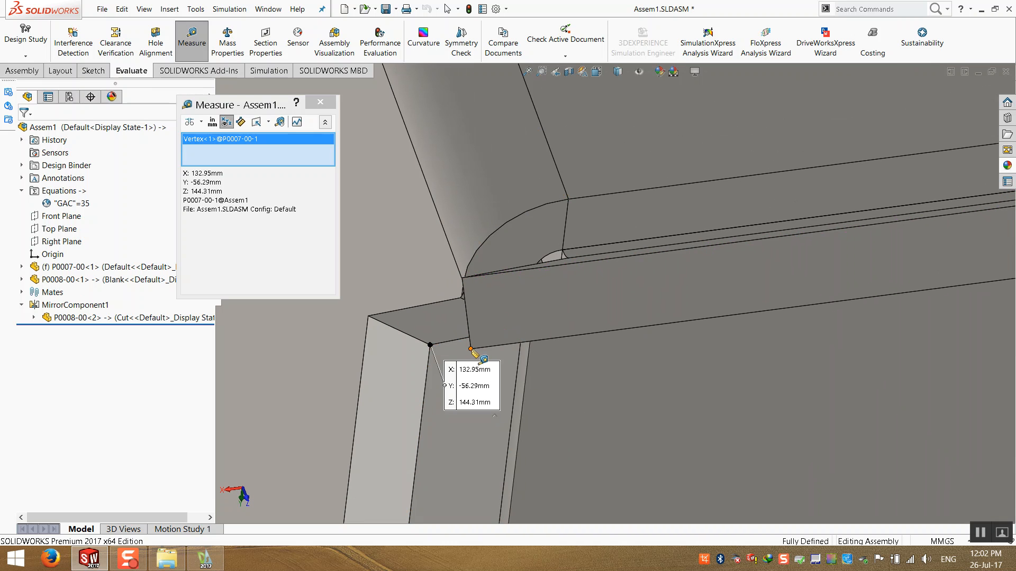
{"action": "left_click", "coordinate": [450, 347]}
{"action": "scroll", "coordinate": [582, 280], "scroll_direction": "up", "scroll_amount": 3}
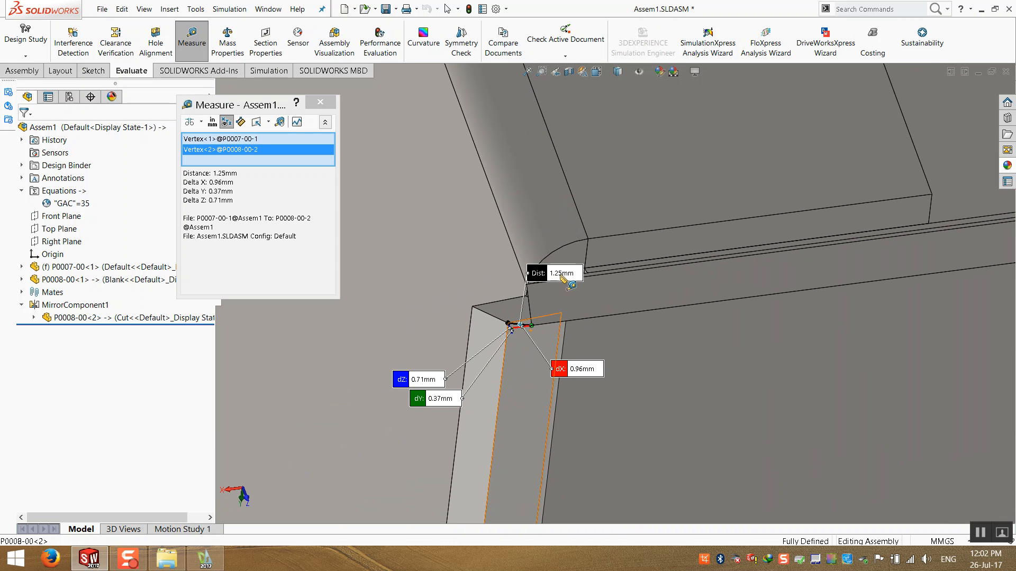
{"action": "middle_click_drag", "start_coordinate": [559, 286], "coordinate": [549, 299]}
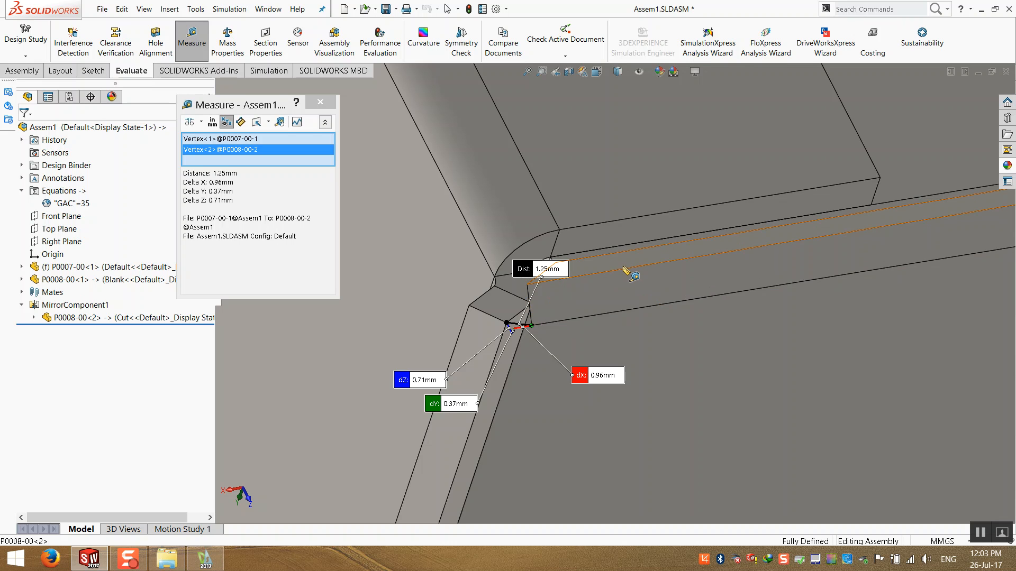
{"action": "scroll", "coordinate": [585, 301], "scroll_direction": "up", "scroll_amount": 3}
{"action": "middle_click_drag", "start_coordinate": [540, 276], "coordinate": [644, 223]}
{"action": "left_click", "coordinate": [320, 102]}
- Collapse the MirrorComponent1 folder in the tree and save the assembly in isometric view
{"action": "scroll", "coordinate": [370, 228], "scroll_direction": "up", "scroll_amount": 2}
{"action": "scroll", "coordinate": [532, 333], "scroll_direction": "up", "scroll_amount": 5}
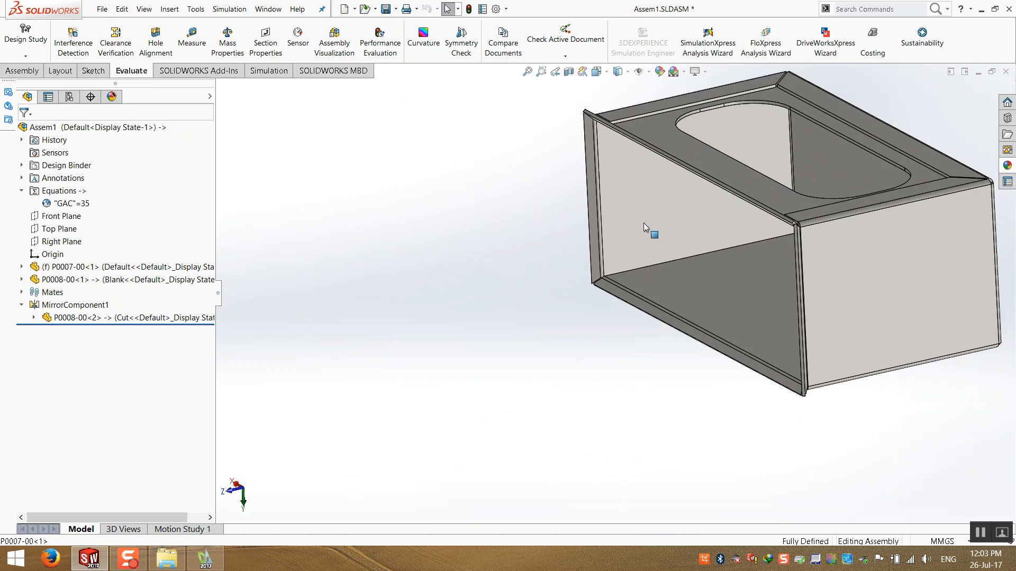
{"action": "scroll", "coordinate": [600, 119], "scroll_direction": "down", "scroll_amount": 2}
{"action": "scroll", "coordinate": [600, 123], "scroll_direction": "down", "scroll_amount": 2}
{"action": "middle_click", "coordinate": [598, 177]}
{"action": "middle_click_drag", "start_coordinate": [598, 178], "coordinate": [483, 235]}
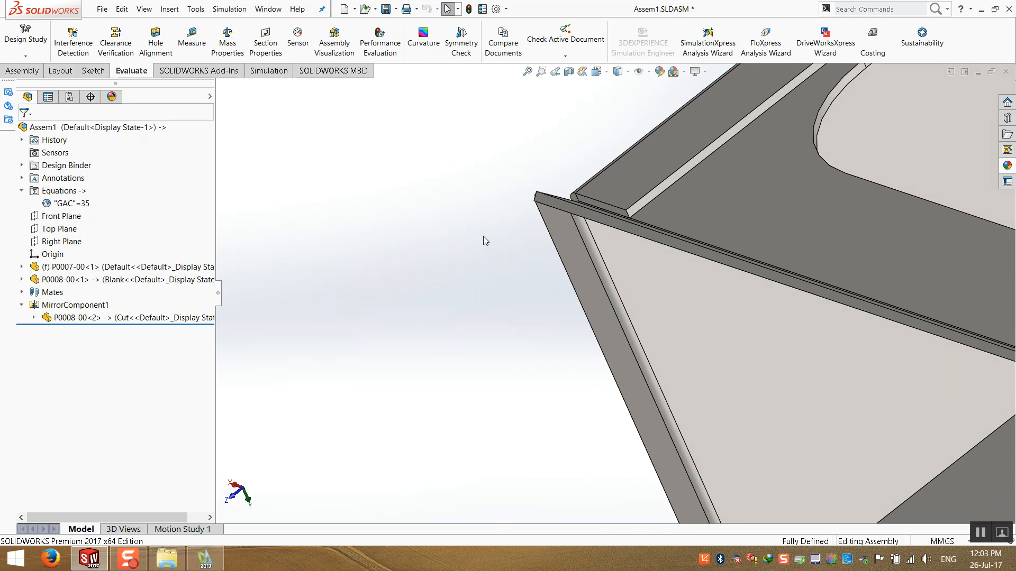
{"action": "key", "text": "ctrl+7"}
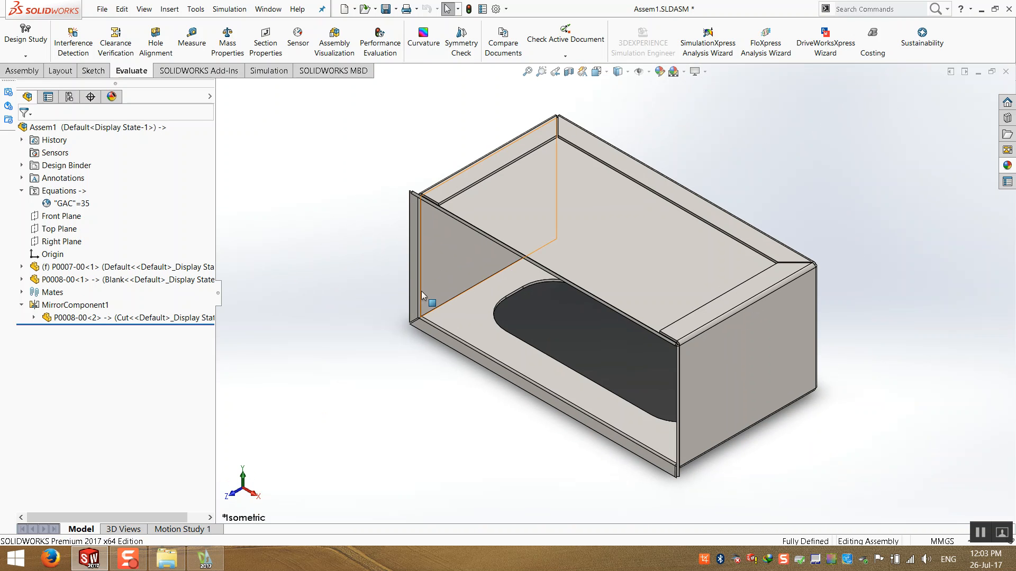
{"action": "left_click", "coordinate": [21, 305]}
{"action": "key", "text": "ctrl+s"}
{"action": "left_click", "coordinate": [261, 219]}
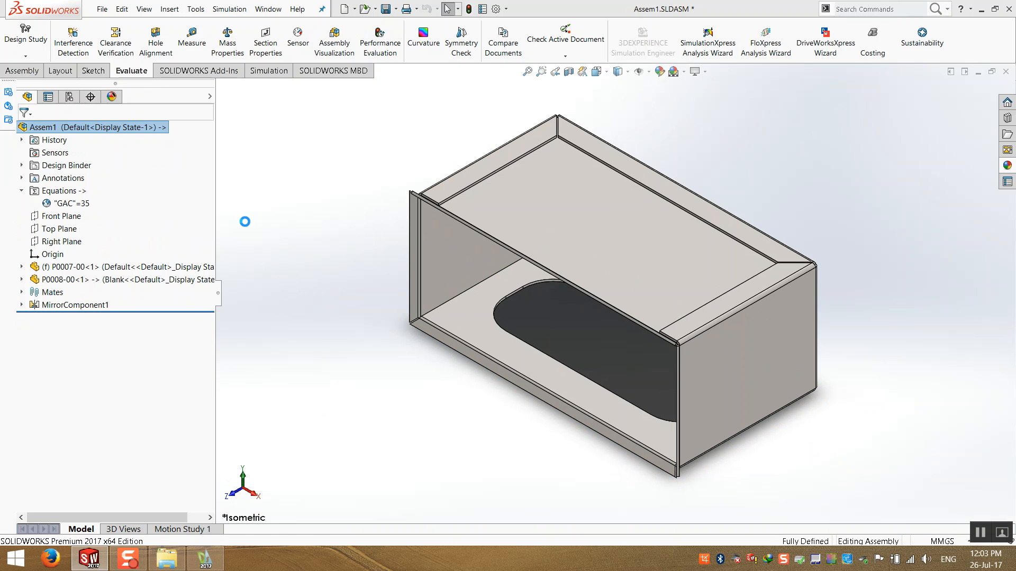
- Close the assembly document
{"action": "left_click", "coordinate": [706, 72]}
{"action": "left_click", "coordinate": [709, 126]}
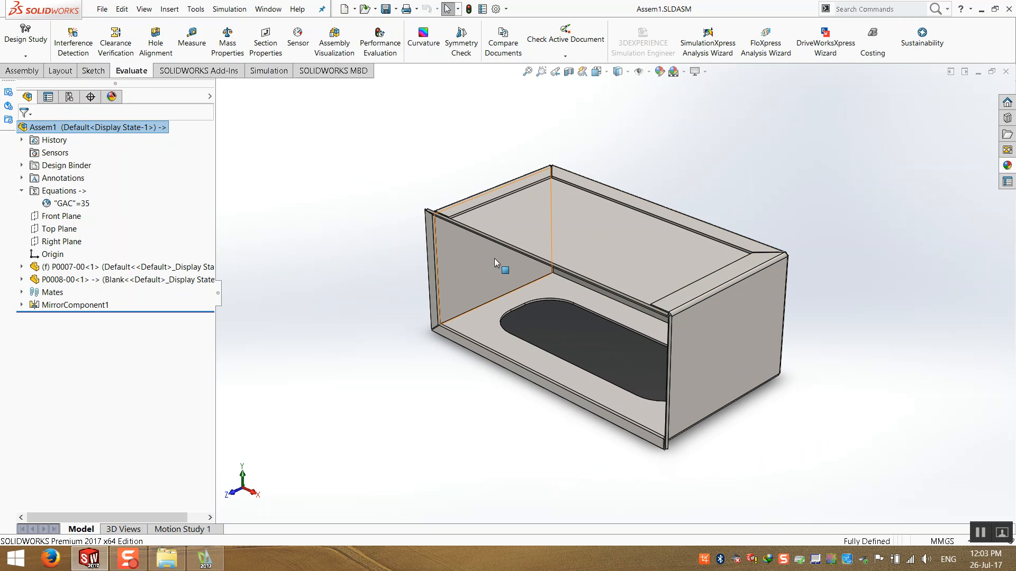
{"action": "left_click", "coordinate": [527, 71]}
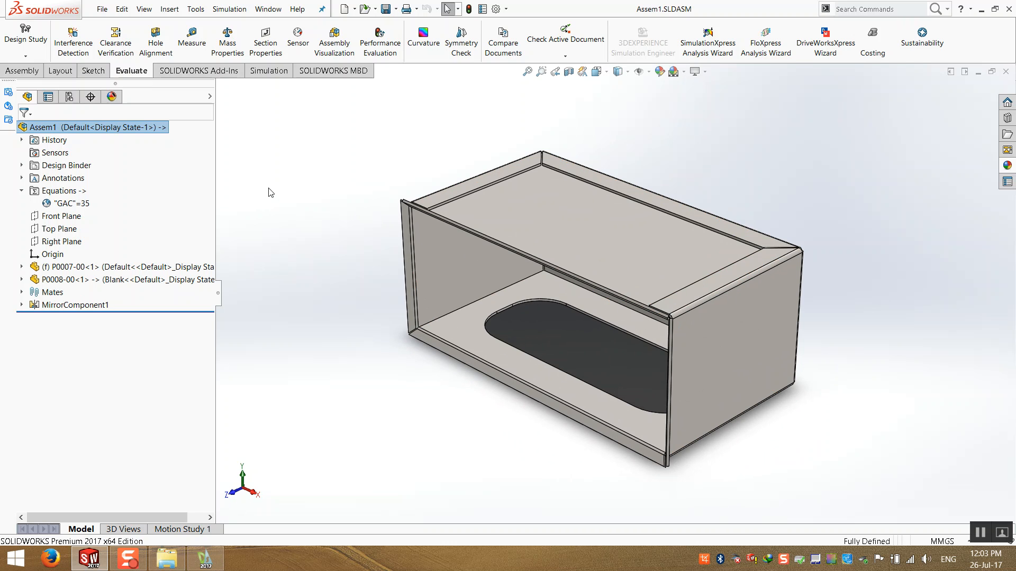
{"action": "left_click", "coordinate": [1007, 73]}
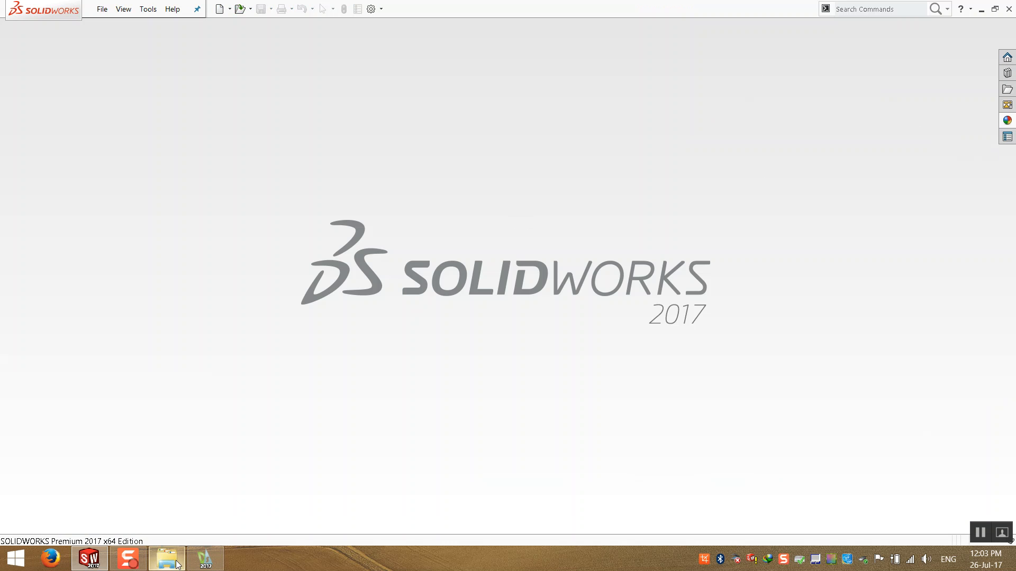
- Switch to File Explorer and browse the charging station project folder
{"action": "left_click", "coordinate": [167, 559]}
{"action": "scroll", "coordinate": [391, 381], "scroll_direction": "down", "scroll_amount": 2}
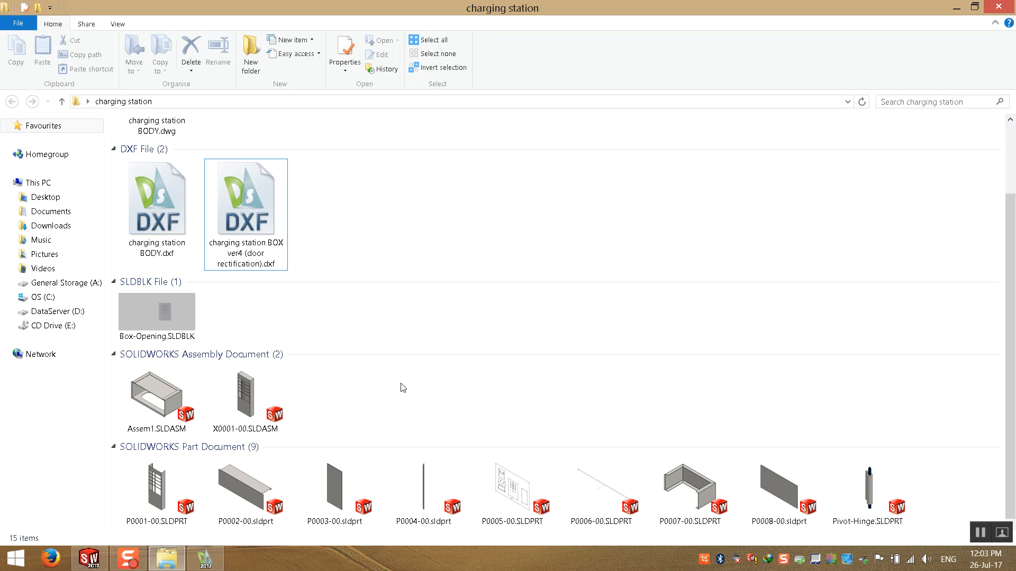